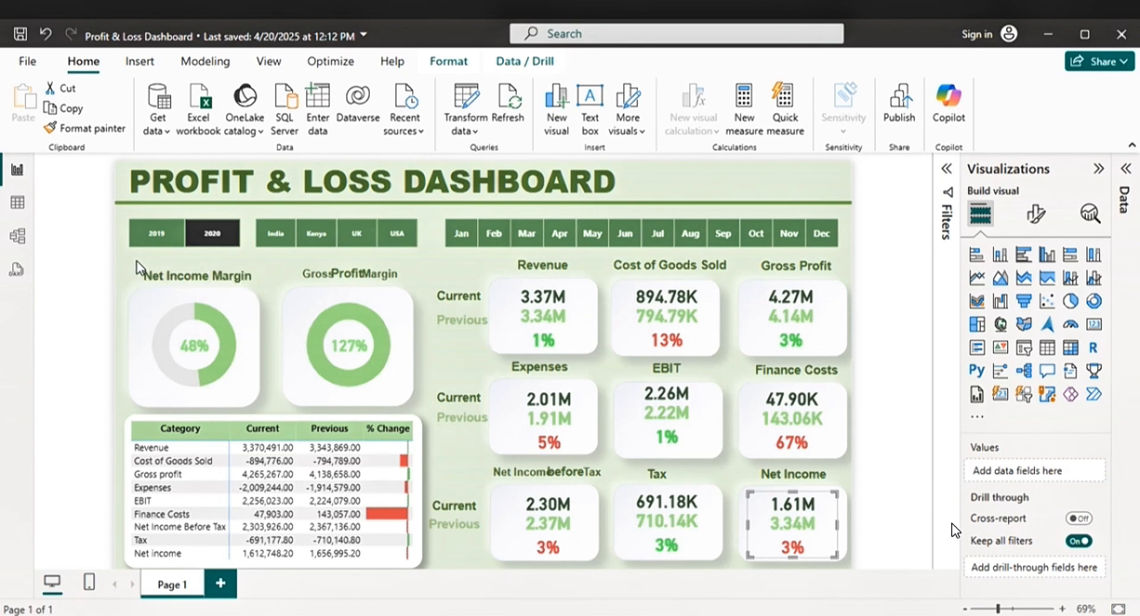
- Examine the margin charts and KPI cards on the finished Profit & Loss dashboard and clear the 2020 year filter
{"action": "left_click_drag", "start_coordinate": [136, 261], "coordinate": [431, 379]}
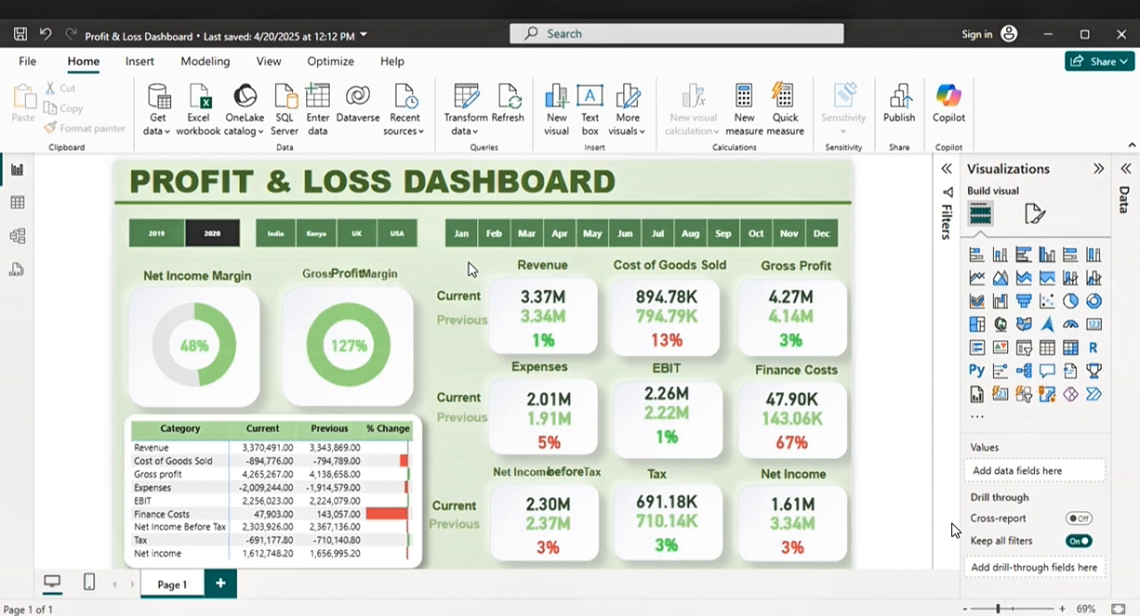
{"action": "left_click_drag", "start_coordinate": [465, 265], "coordinate": [868, 575]}
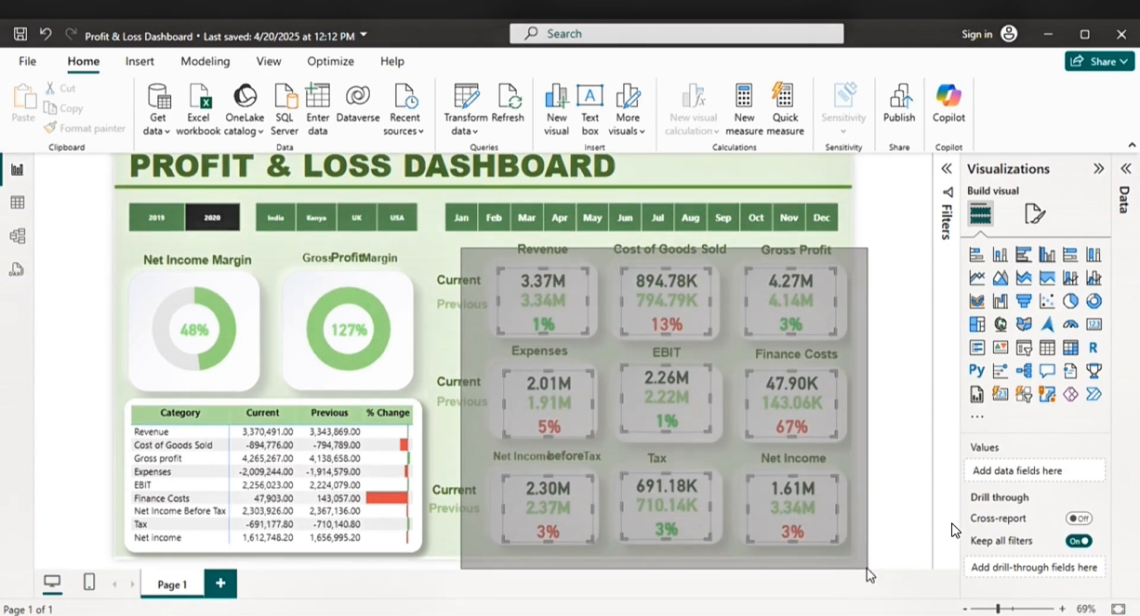
{"action": "left_click_drag", "start_coordinate": [910, 475], "coordinate": [903, 451]}
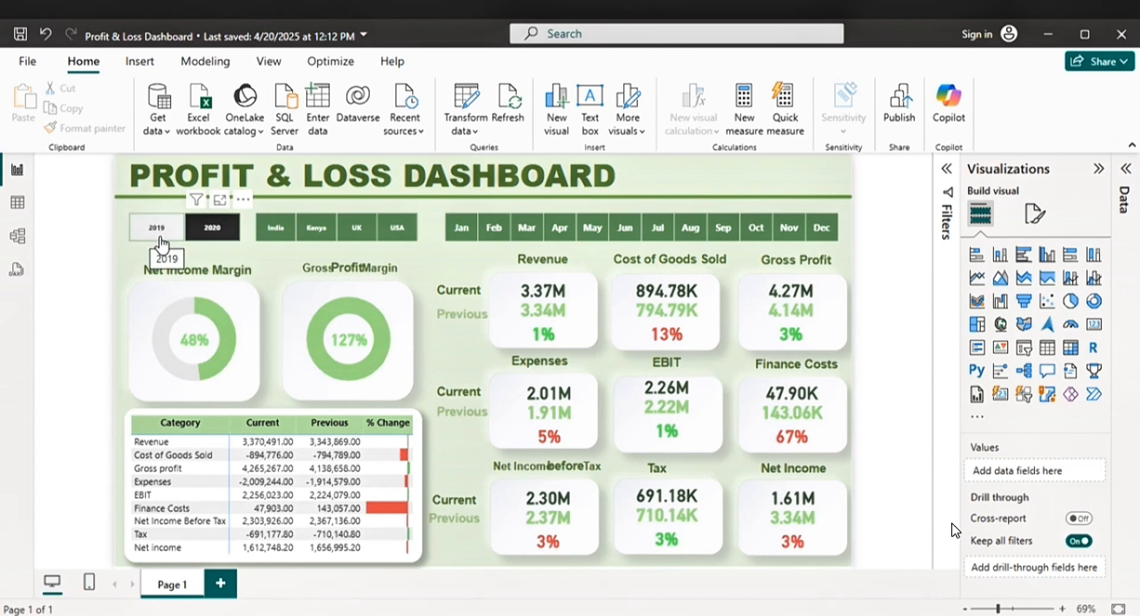
{"action": "left_click", "coordinate": [209, 238]}
{"action": "left_click", "coordinate": [209, 238]}
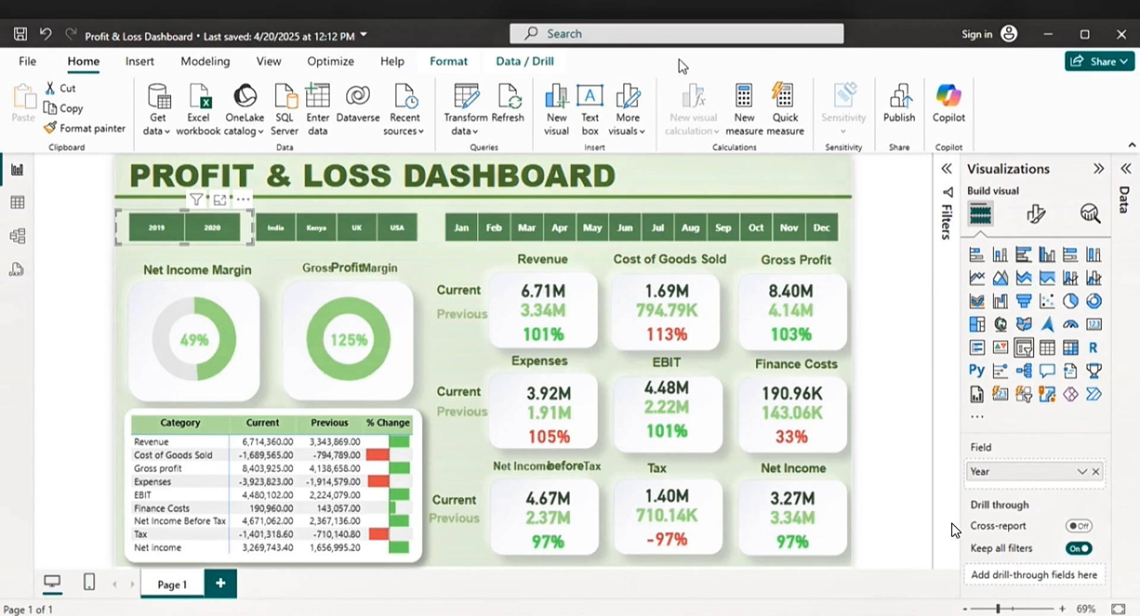
{"action": "left_click", "coordinate": [262, 208]}
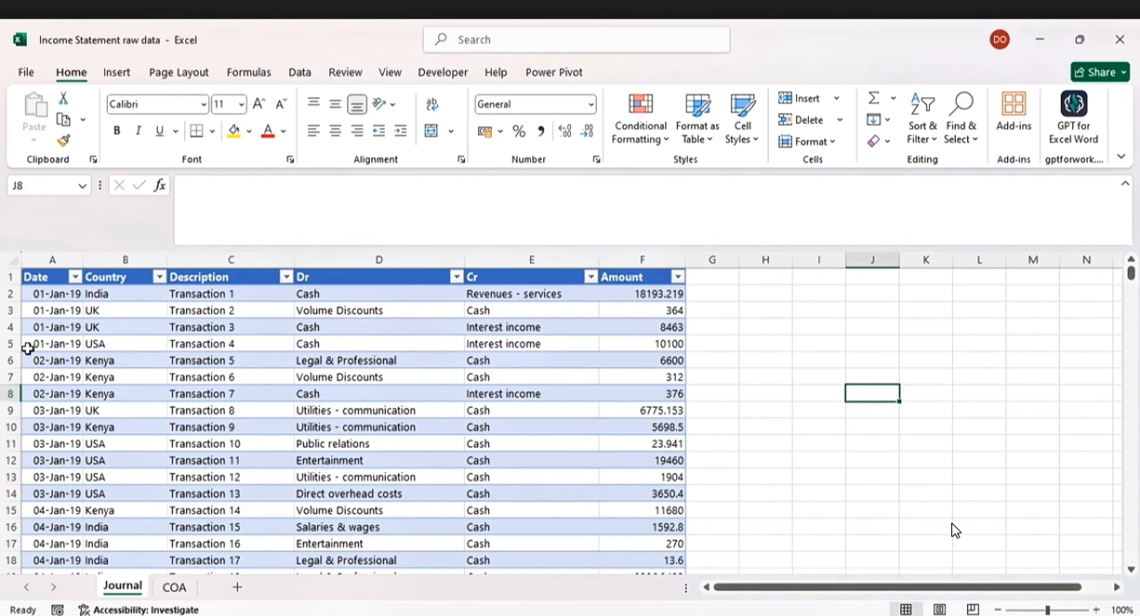
- Switch to Excel and view the COA sheet of the Income Statement raw data workbook
{"action": "left_click", "coordinate": [181, 589]}
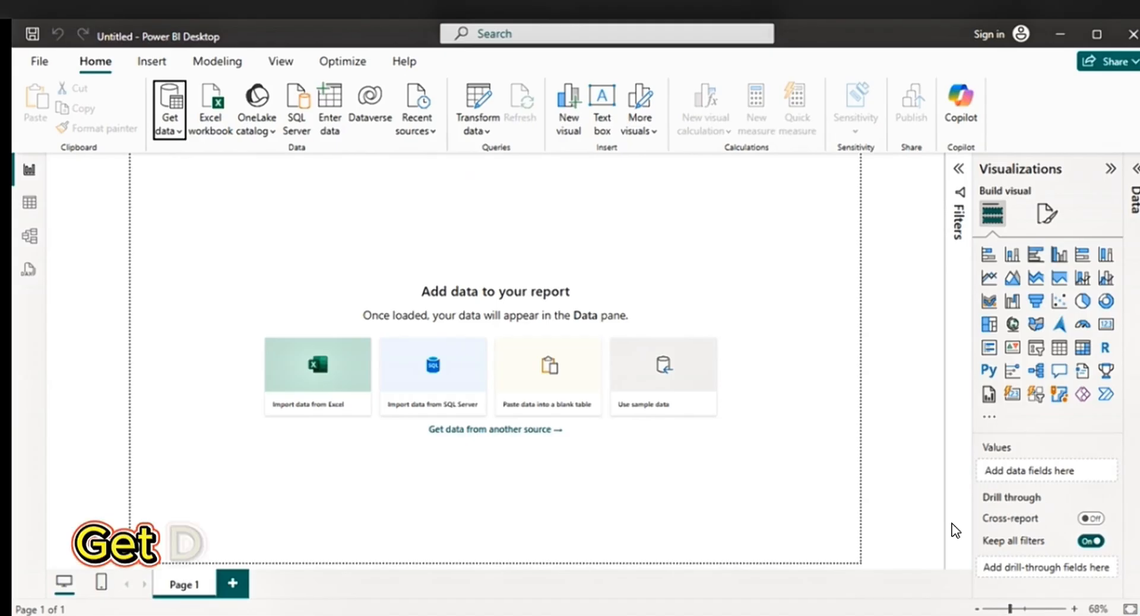
- In a blank Power BI report, bring the COA and Journal sheets of the Excel workbook Income Statement raw data into Power Query Editor
{"action": "left_click", "coordinate": [168, 134]}
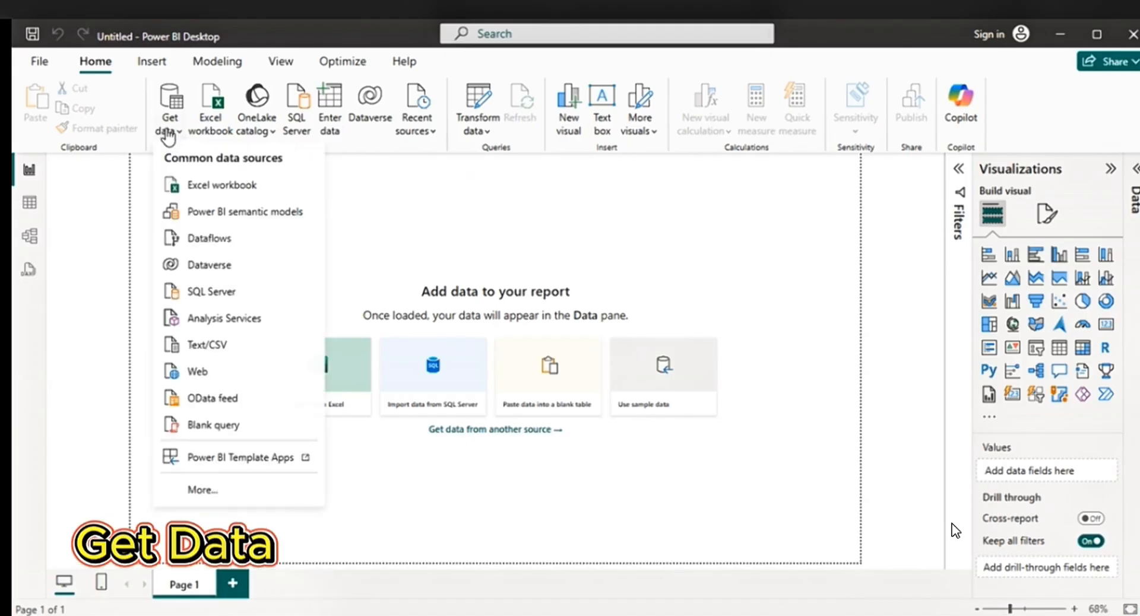
{"action": "left_click", "coordinate": [226, 188]}
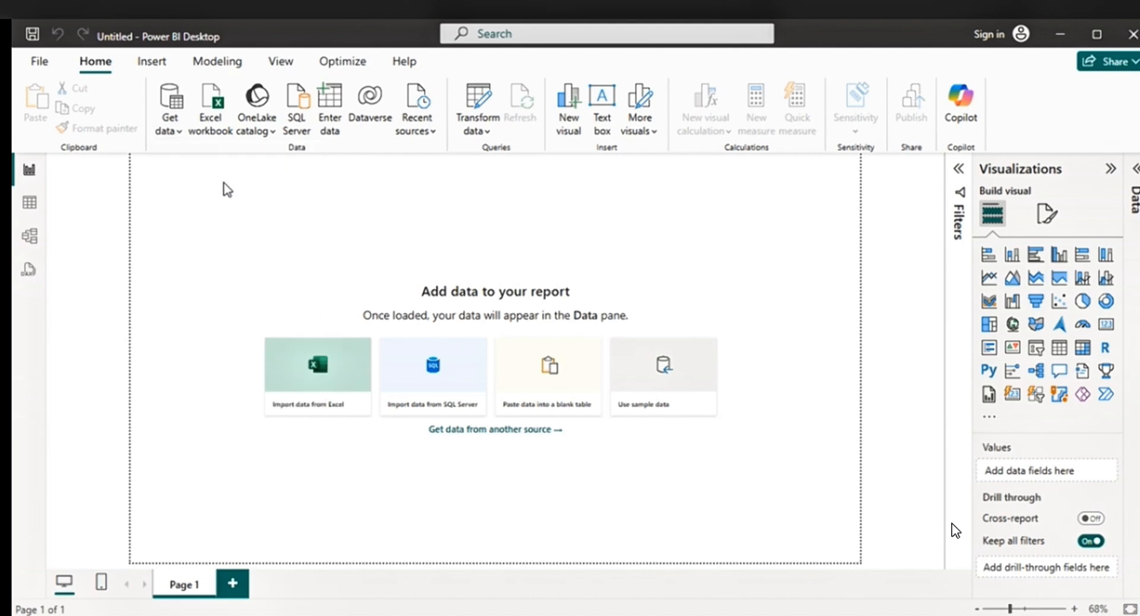
{"action": "left_click", "coordinate": [234, 159]}
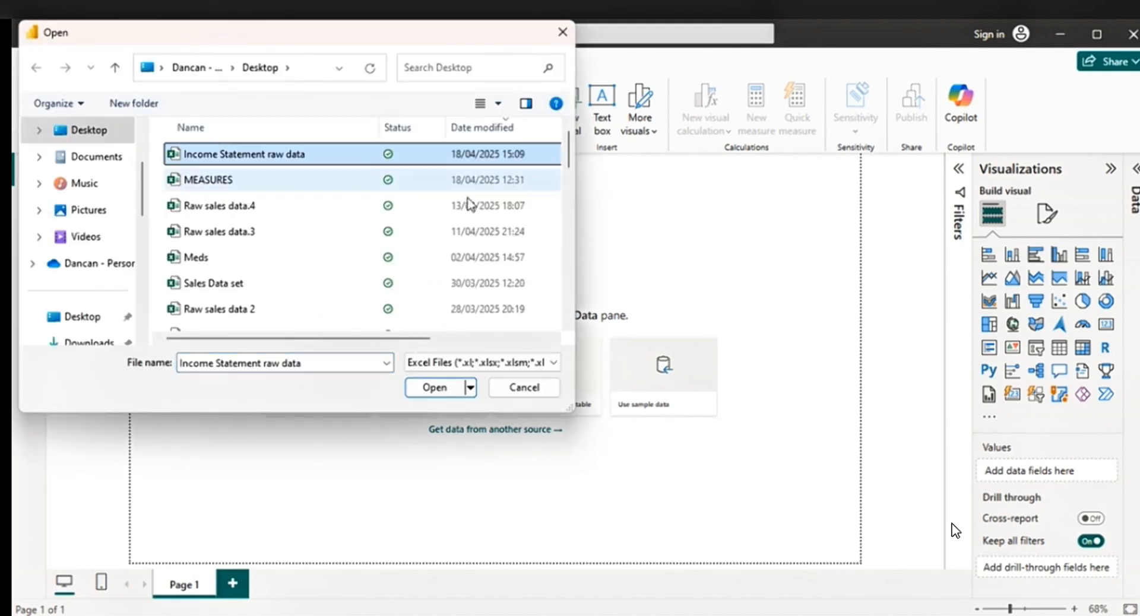
{"action": "left_click", "coordinate": [434, 387]}
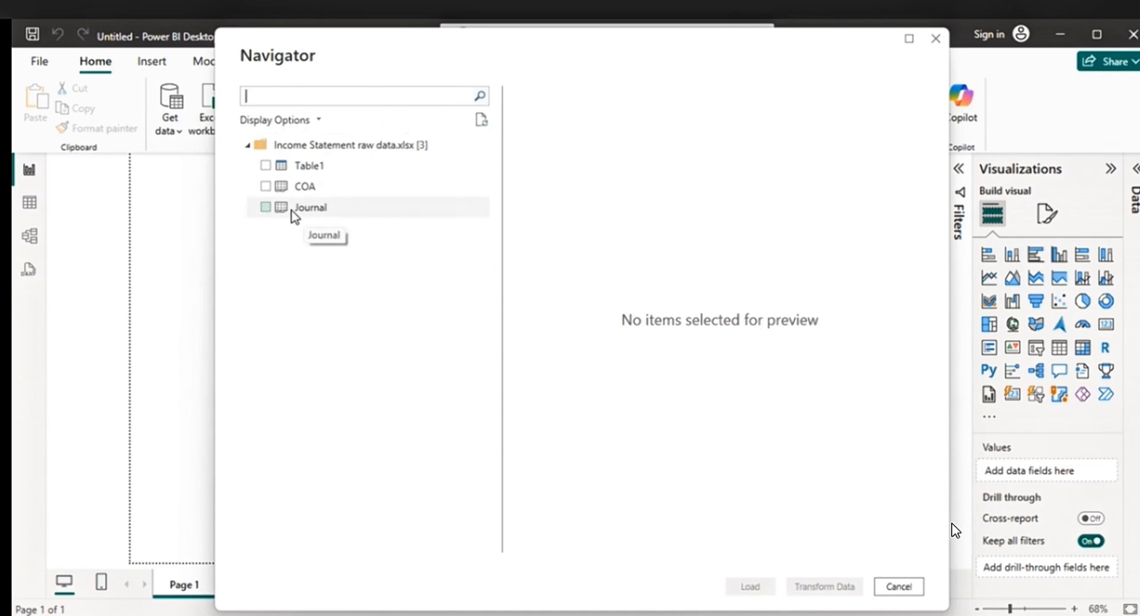
{"action": "left_click", "coordinate": [265, 186]}
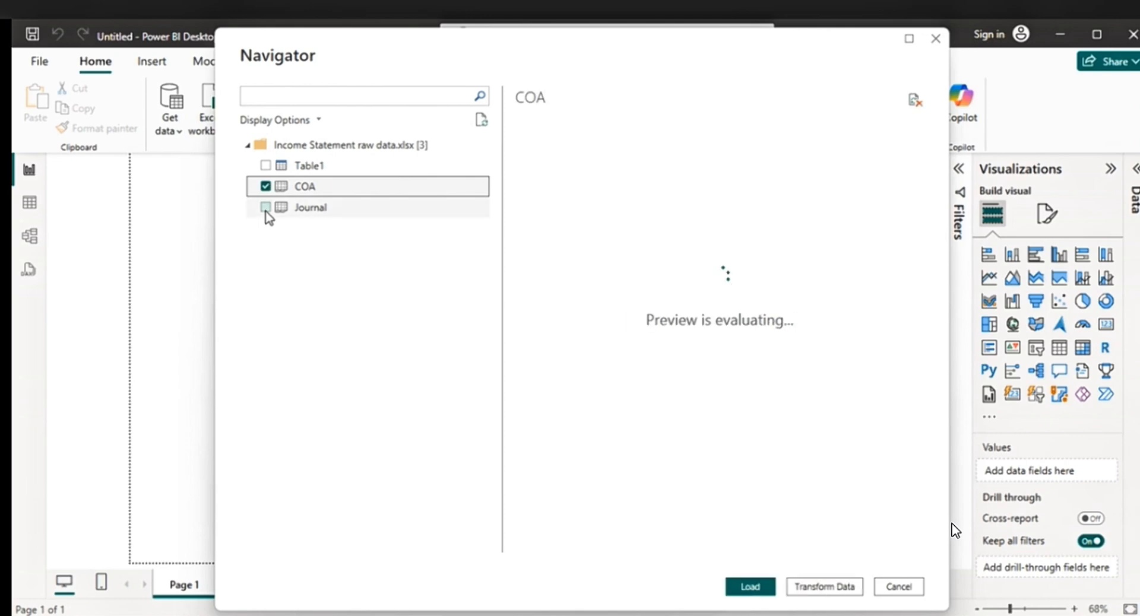
{"action": "left_click", "coordinate": [266, 209]}
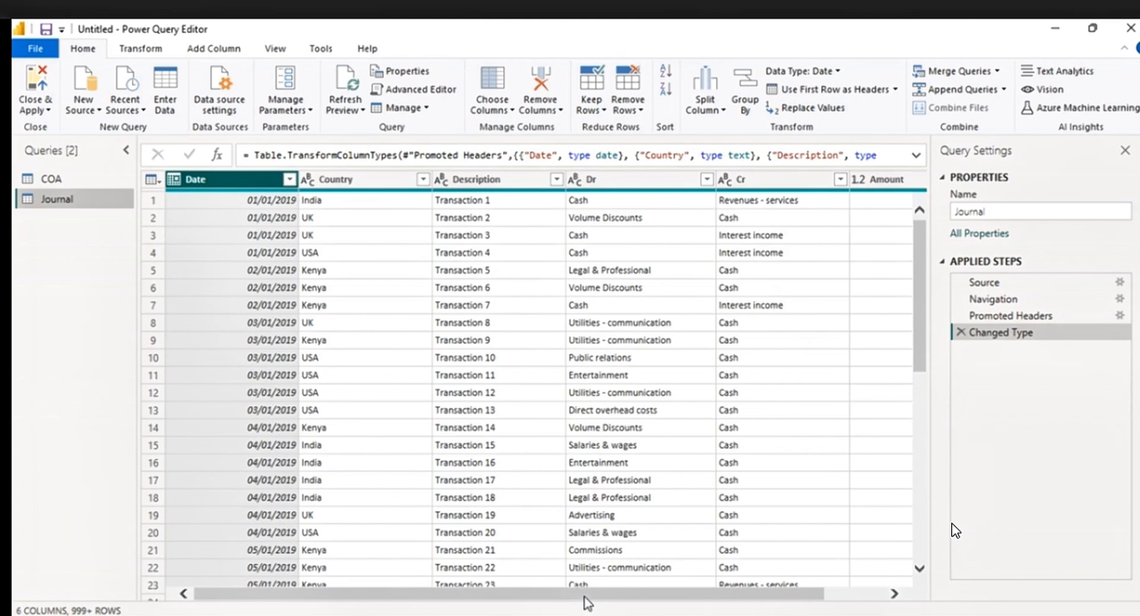
- Unpivot the Dr and Cr columns of the Journal query
{"action": "left_click_drag", "start_coordinate": [583, 596], "coordinate": [757, 601]}
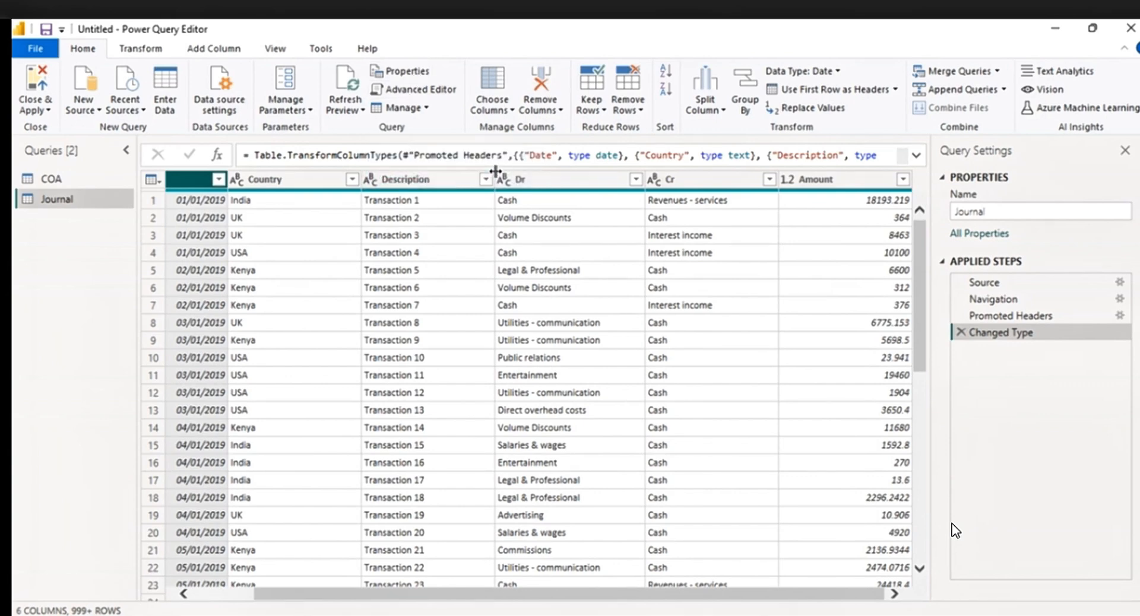
{"action": "left_click", "coordinate": [514, 182]}
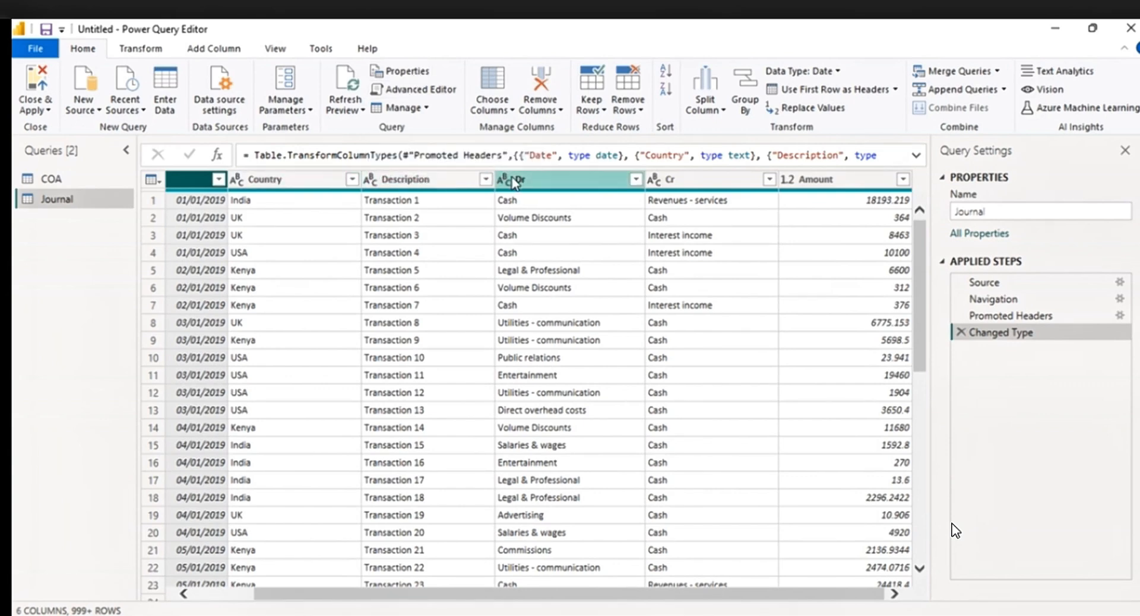
{"action": "left_click", "coordinate": [514, 182]}
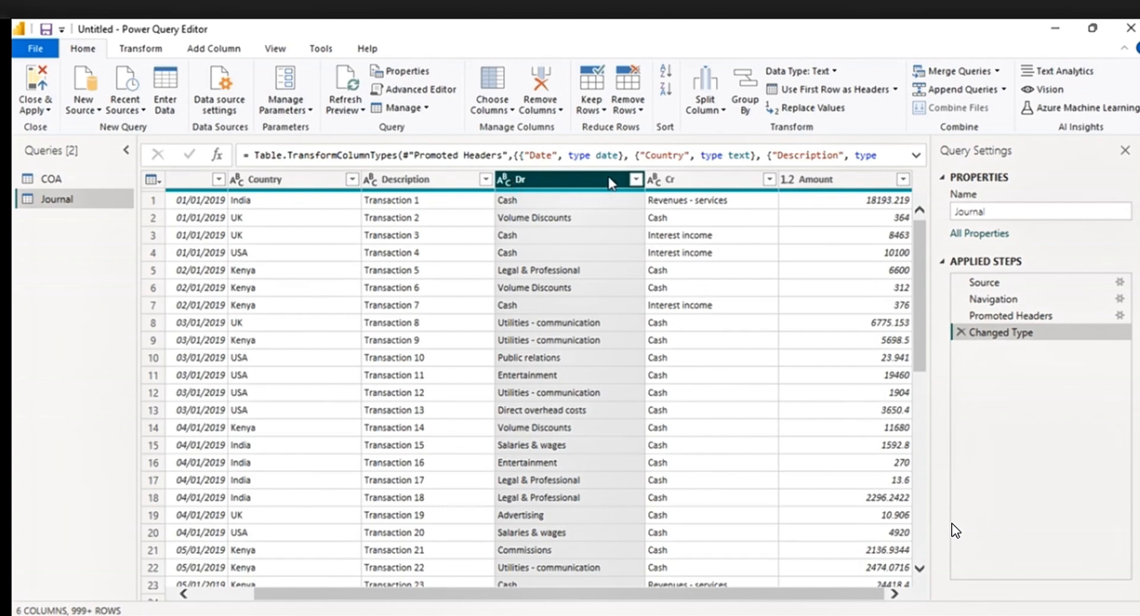
{"action": "left_click", "coordinate": [655, 183]}
{"action": "left_click", "coordinate": [655, 182]}
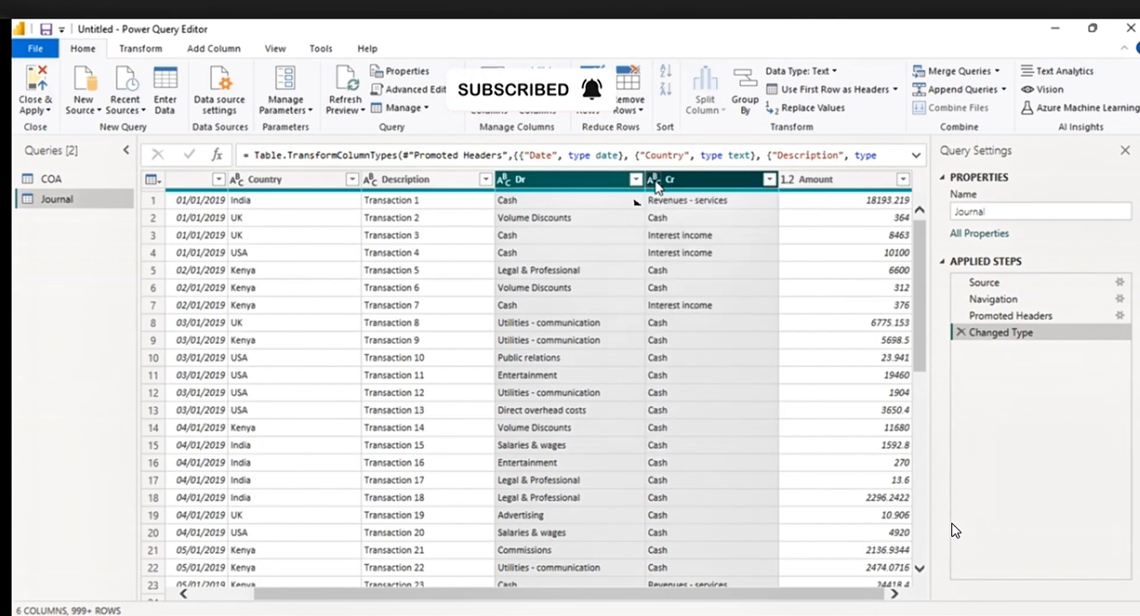
{"action": "right_click", "coordinate": [655, 182]}
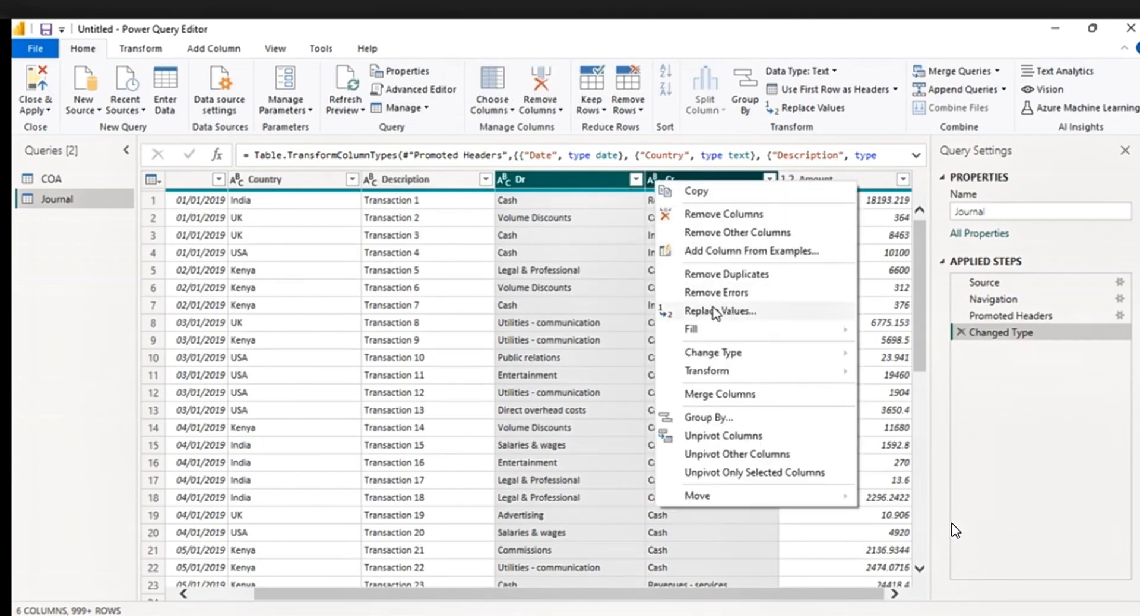
{"action": "left_click", "coordinate": [732, 437]}
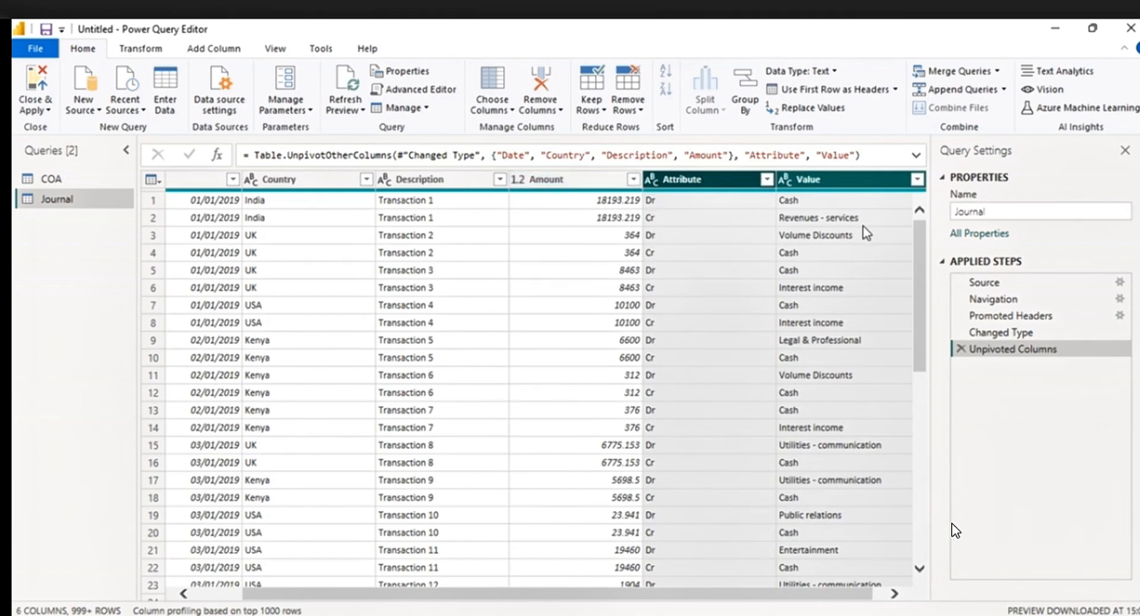
- Rename the Attribute column of the Journal query to Type
{"action": "left_click", "coordinate": [651, 179]}
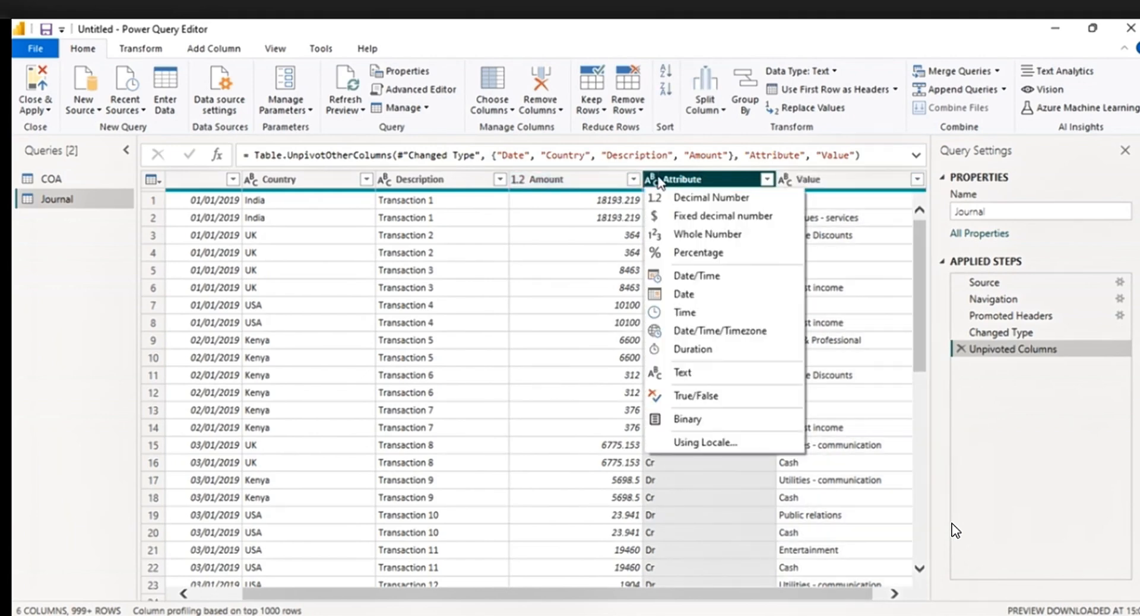
{"action": "left_click", "coordinate": [651, 180]}
{"action": "left_click", "coordinate": [651, 179]}
{"action": "double_click", "coordinate": [682, 179]}
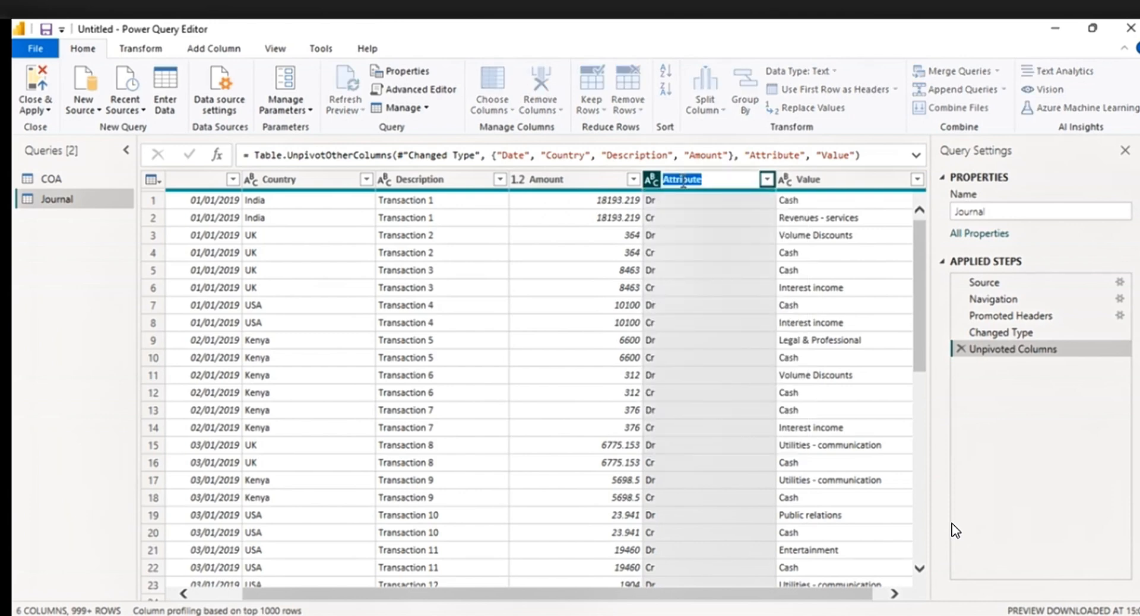
{"action": "type", "text": "Type"}
{"action": "key", "text": "Return"}
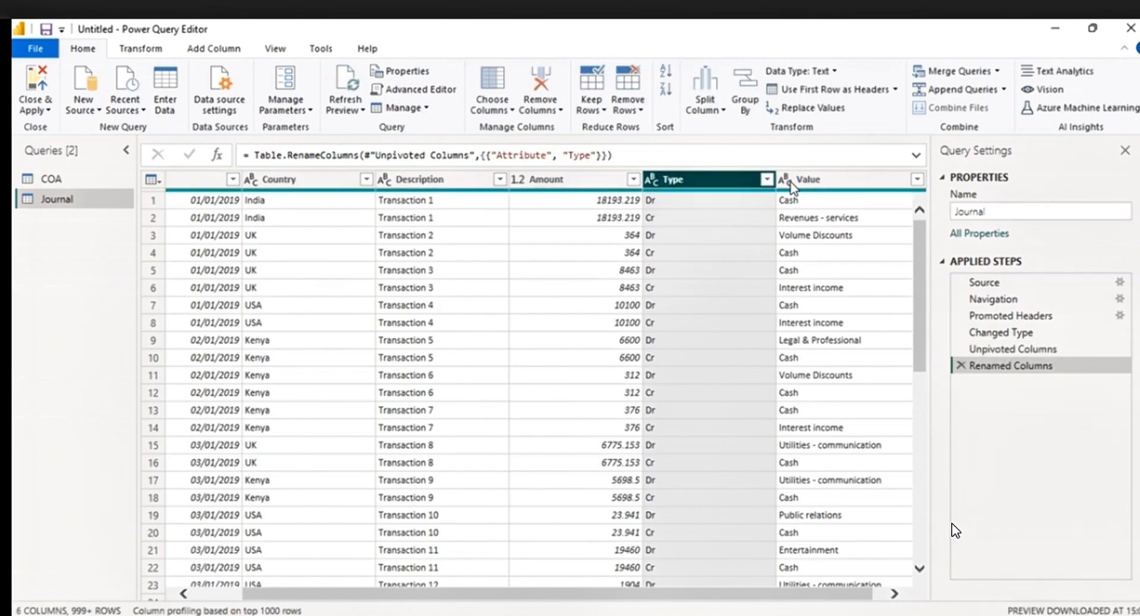
- Rename the Value column of the Journal query to Account
{"action": "double_click", "coordinate": [792, 179]}
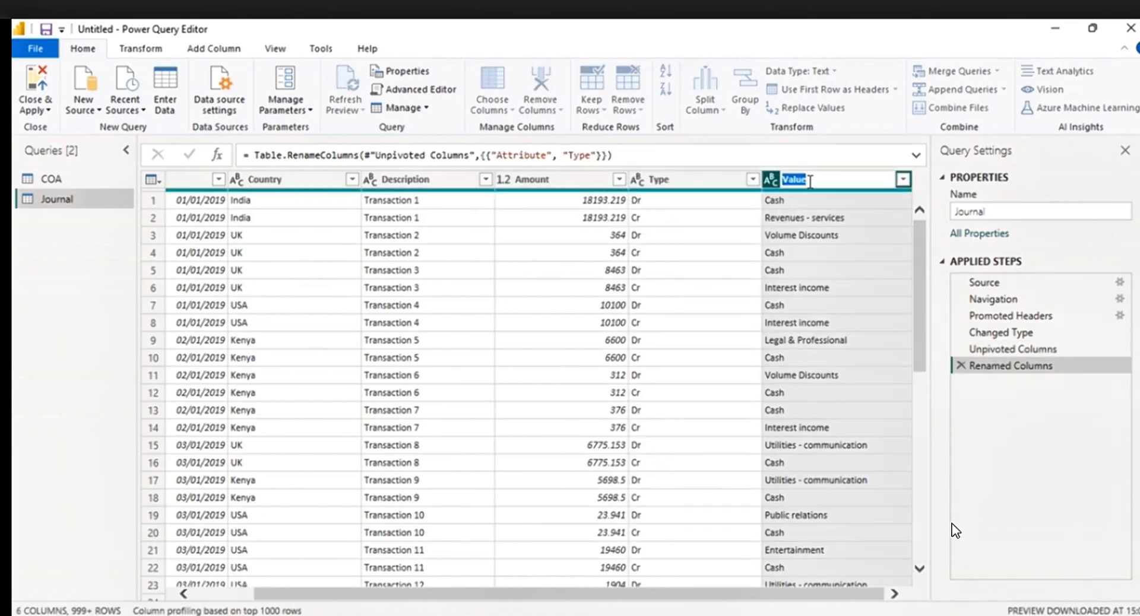
{"action": "type", "text": "Account"}
{"action": "key", "text": "Return"}
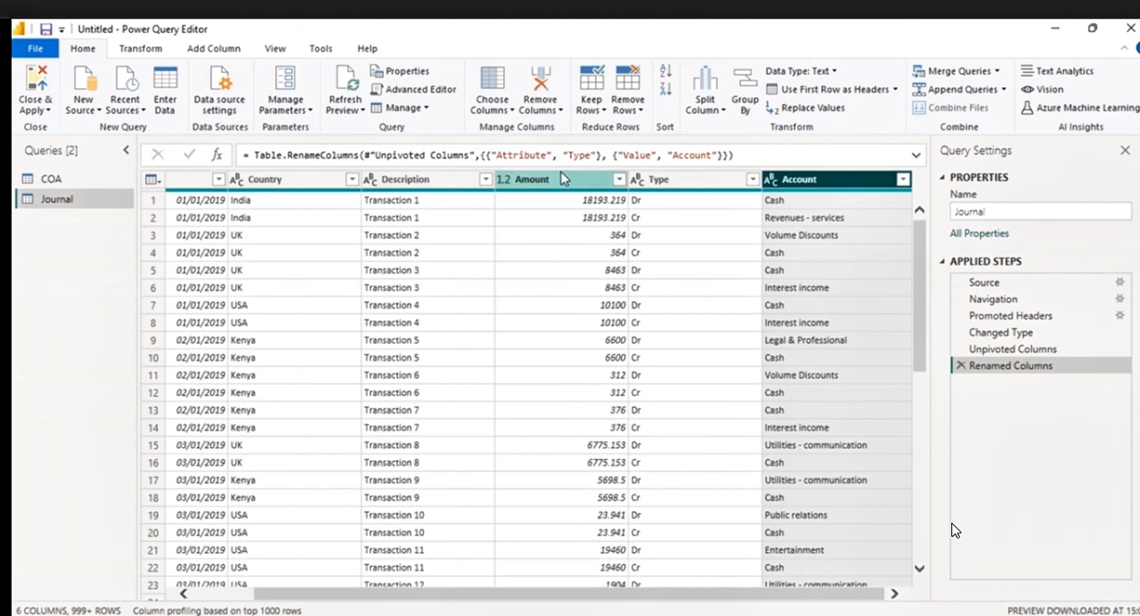
- Start a custom column in the Journal query and name it TB Amount
{"action": "left_click", "coordinate": [229, 52]}
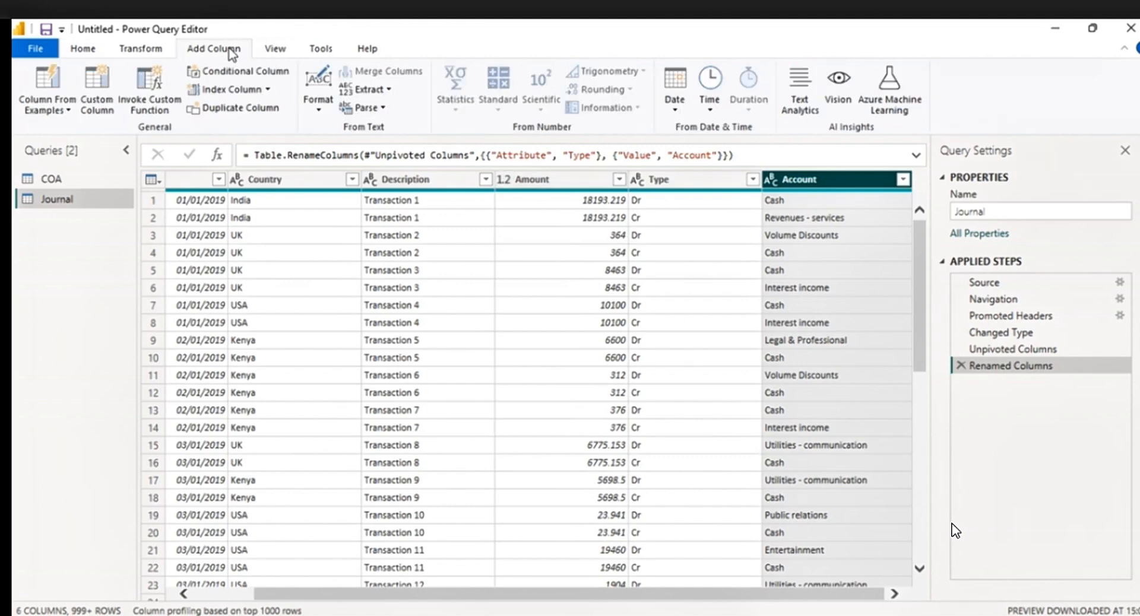
{"action": "left_click", "coordinate": [104, 85]}
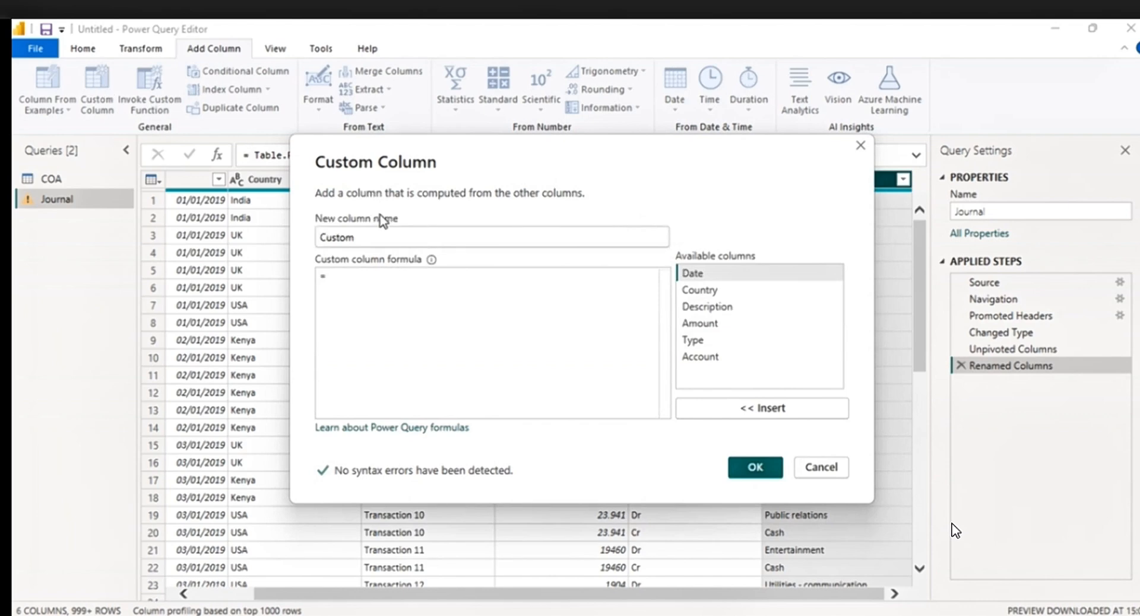
{"action": "left_click_drag", "start_coordinate": [369, 236], "coordinate": [321, 243]}
{"action": "type", "text": "T"}
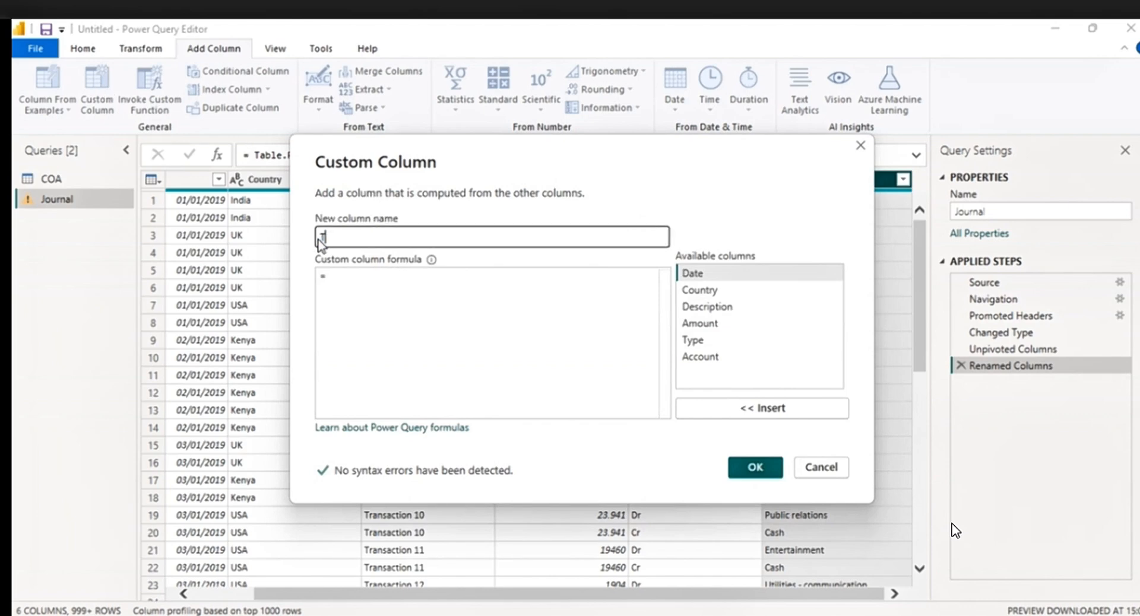
{"action": "type", "text": "B"}
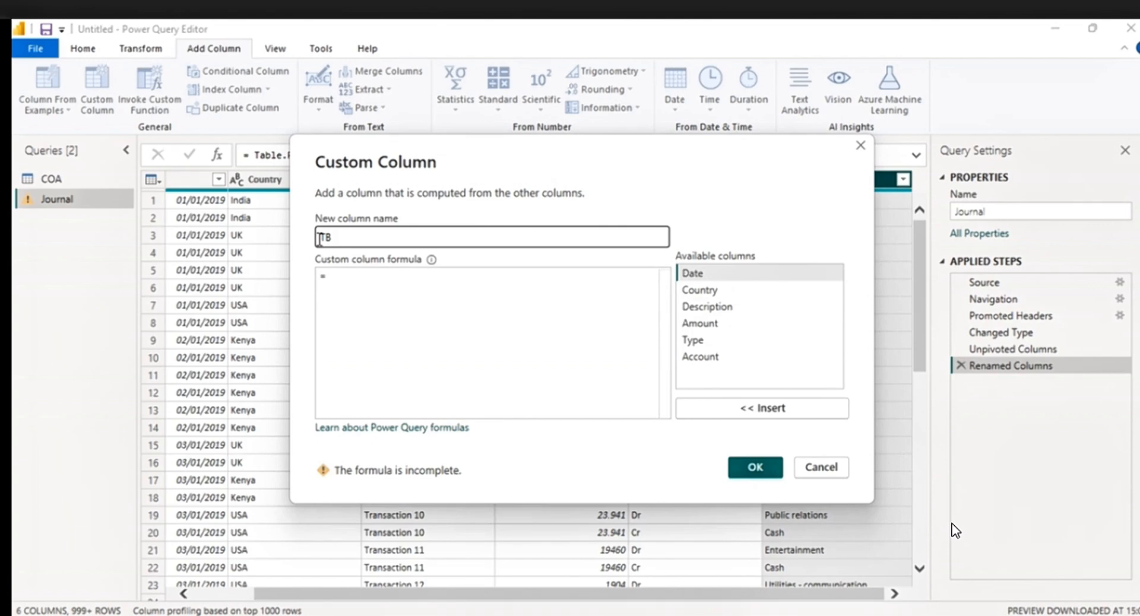
{"action": "type", "text": " Amount"}
- Begin the TB Amount custom column formula with the condition if [Type] = "Dr" then
{"action": "left_click", "coordinate": [347, 284]}
{"action": "type", "text": "if"}
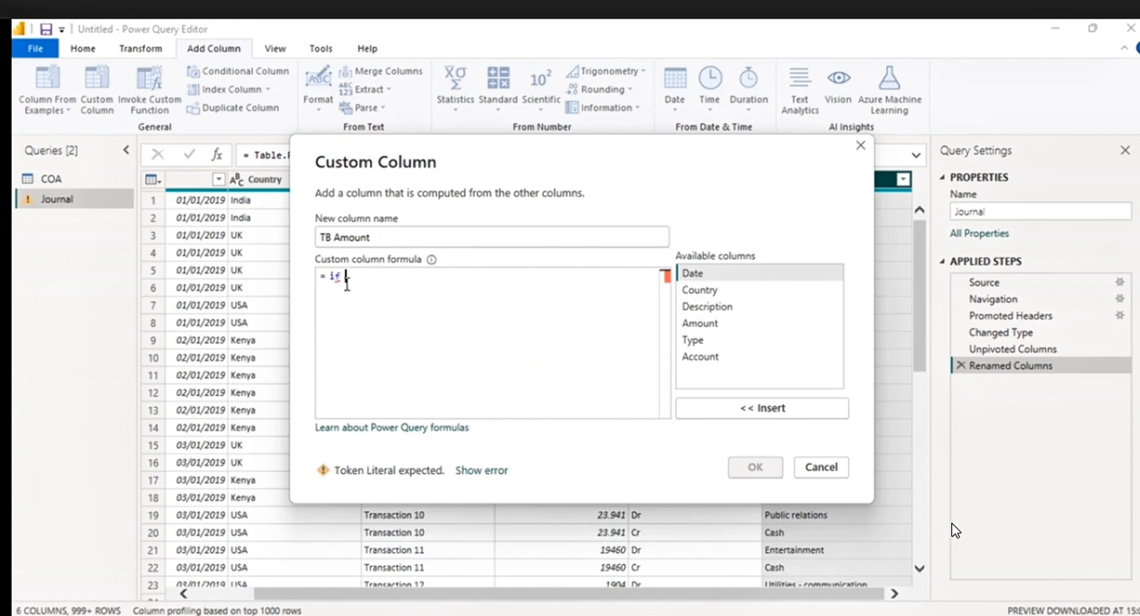
{"action": "left_click", "coordinate": [691, 343]}
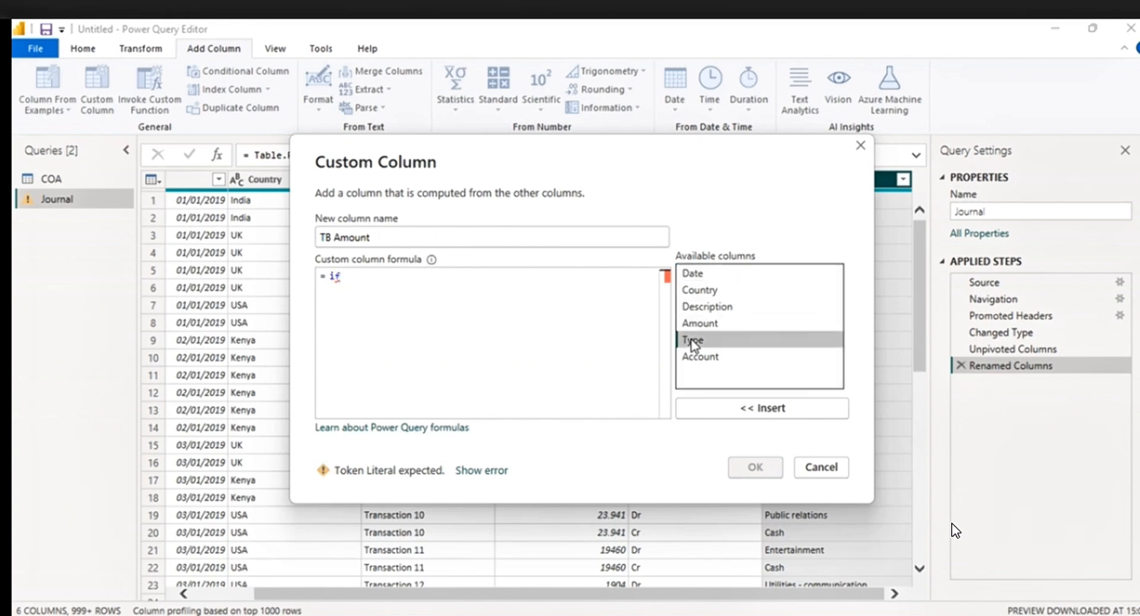
{"action": "left_click", "coordinate": [740, 409]}
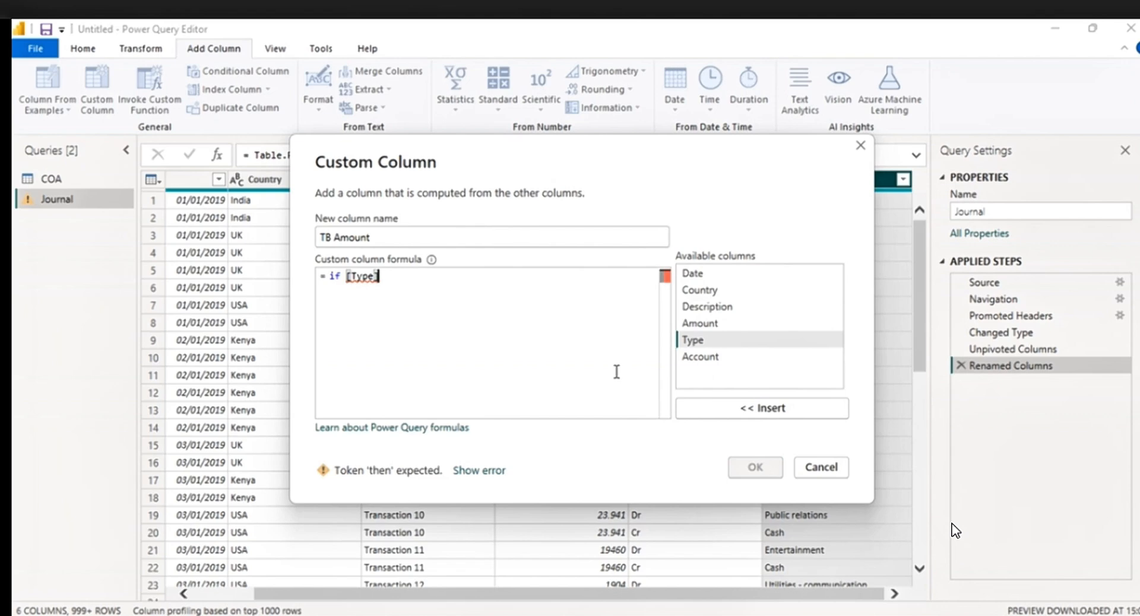
{"action": "type", "text": "="}
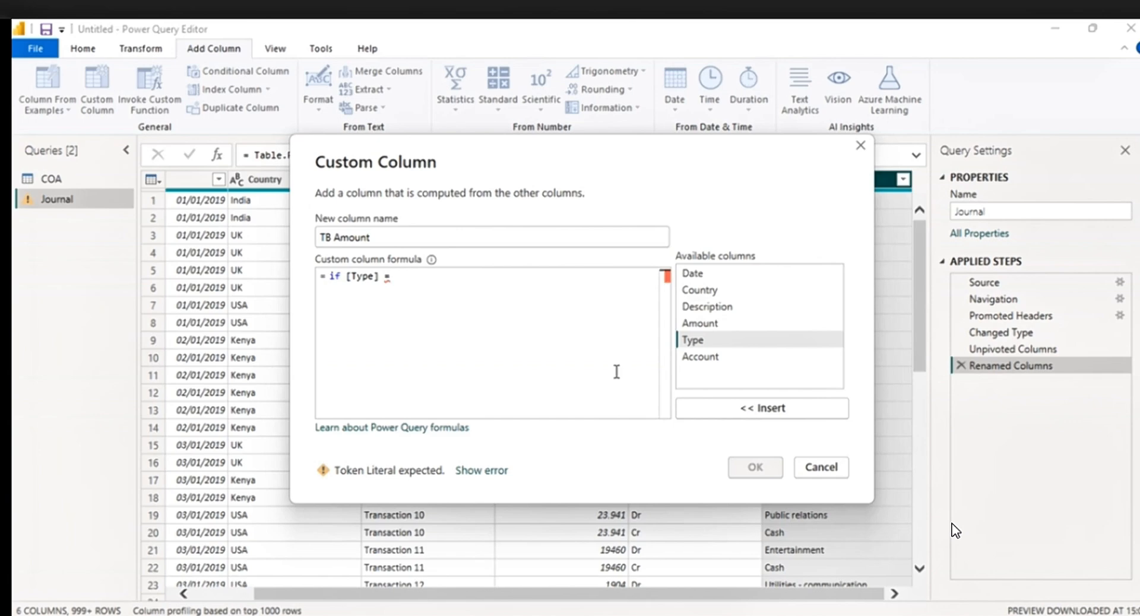
{"action": "type", "text": "\""}
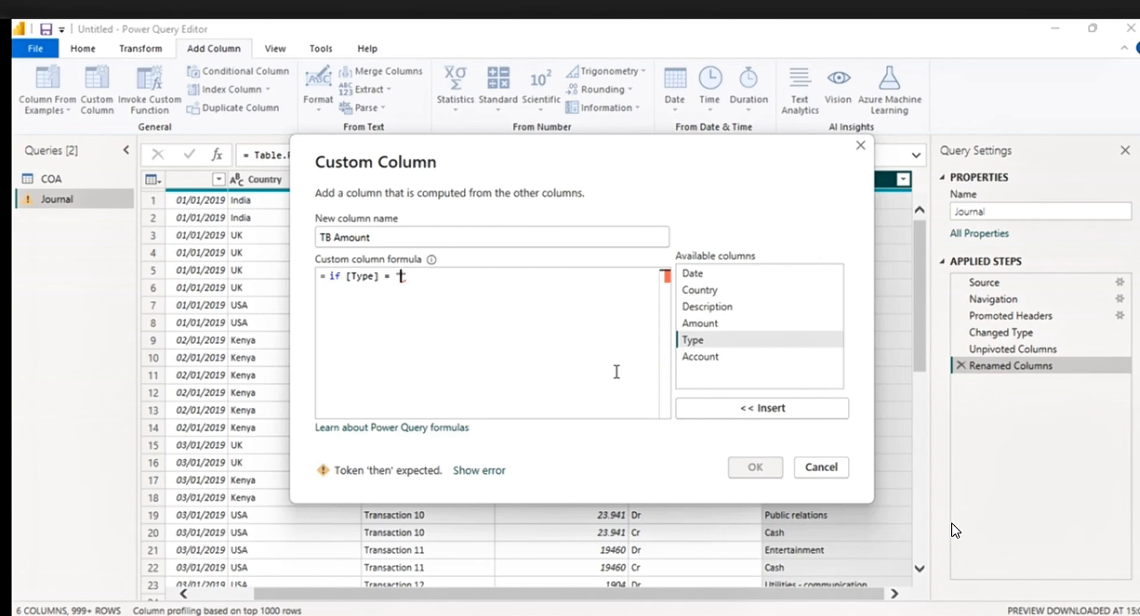
{"action": "type", "text": "Dr"}
{"action": "left_click", "coordinate": [469, 286]}
{"action": "type", "text": "then"}
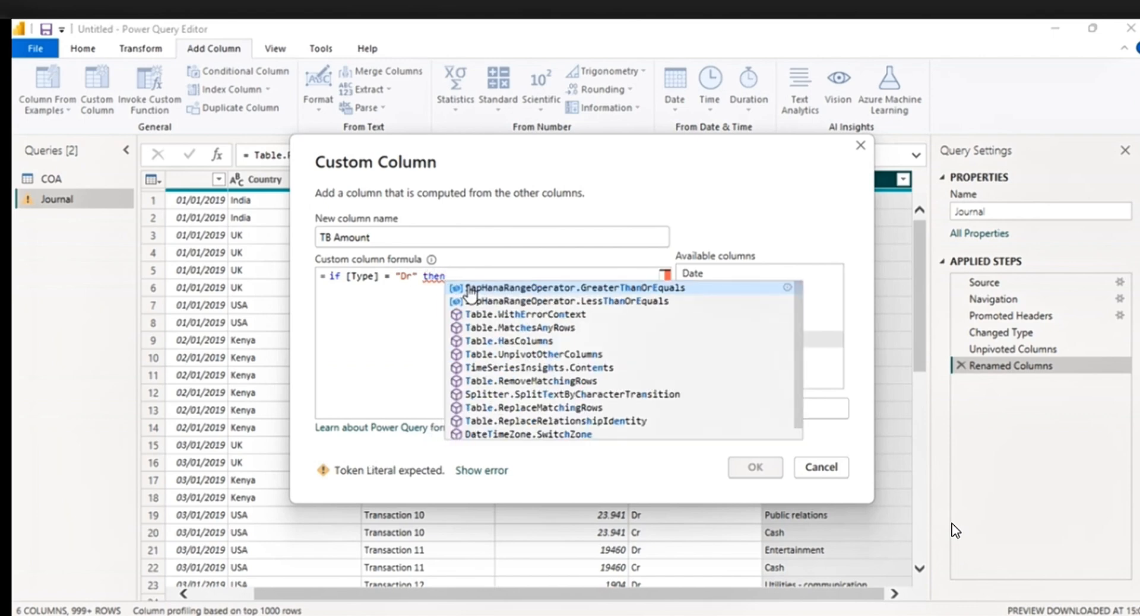
- Complete the TB Amount formula with [Amount]*-1 else [Amount] and create the column
{"action": "type", "text": " amd"}
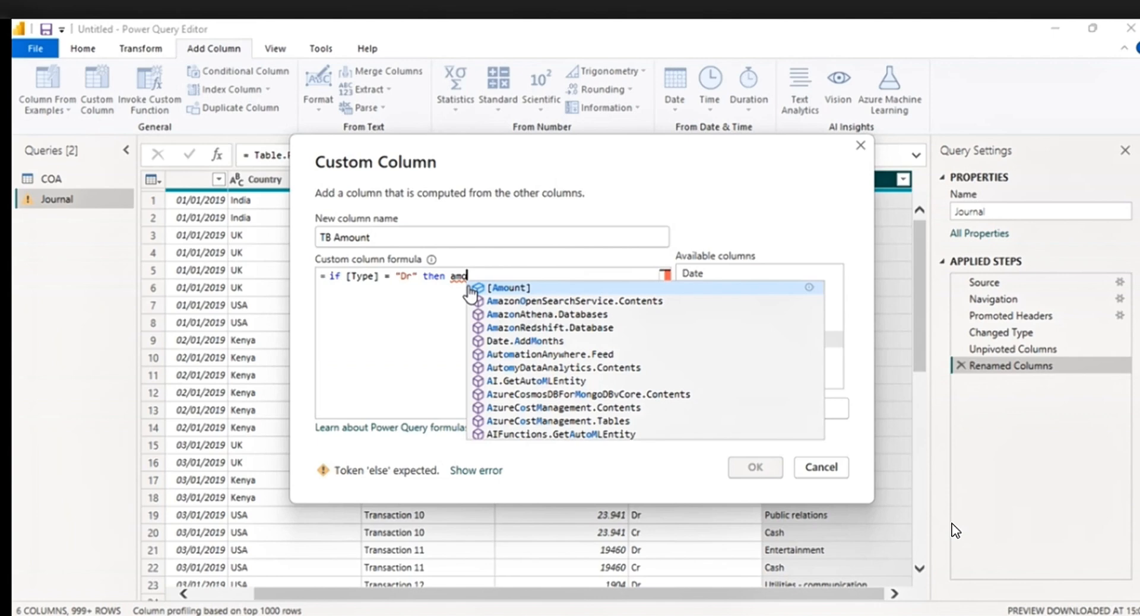
{"action": "left_click", "coordinate": [471, 288]}
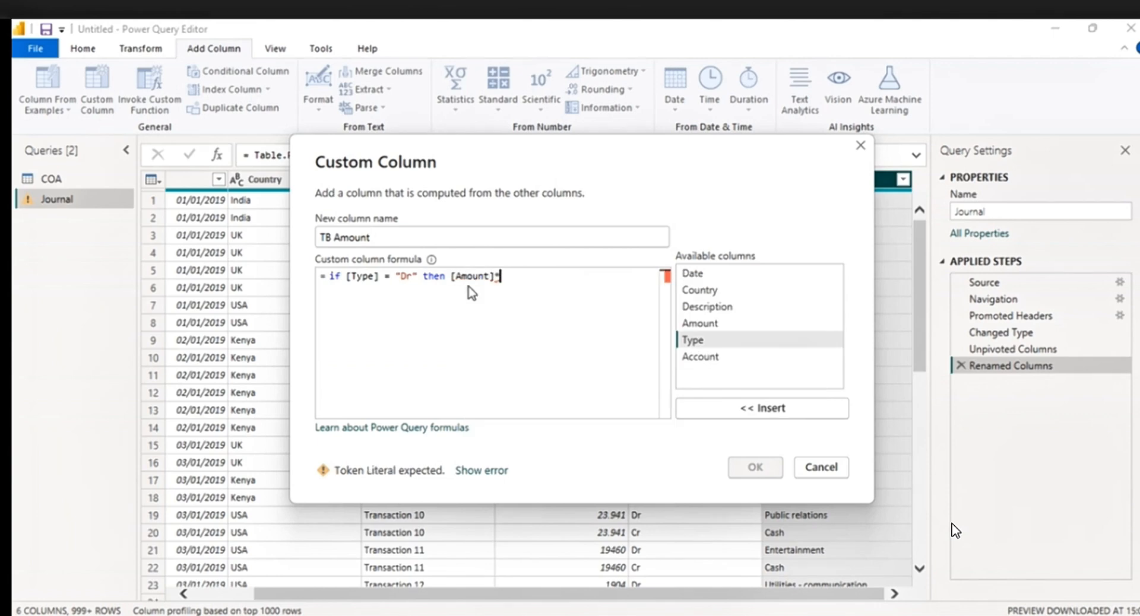
{"action": "type", "text": "*-1"}
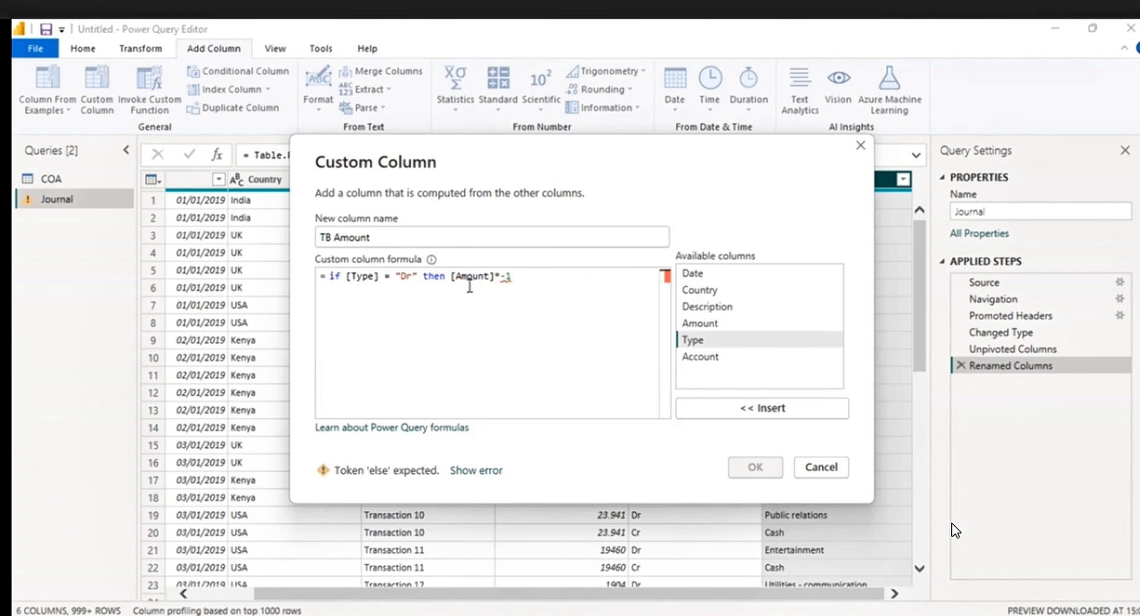
{"action": "type", "text": " else"}
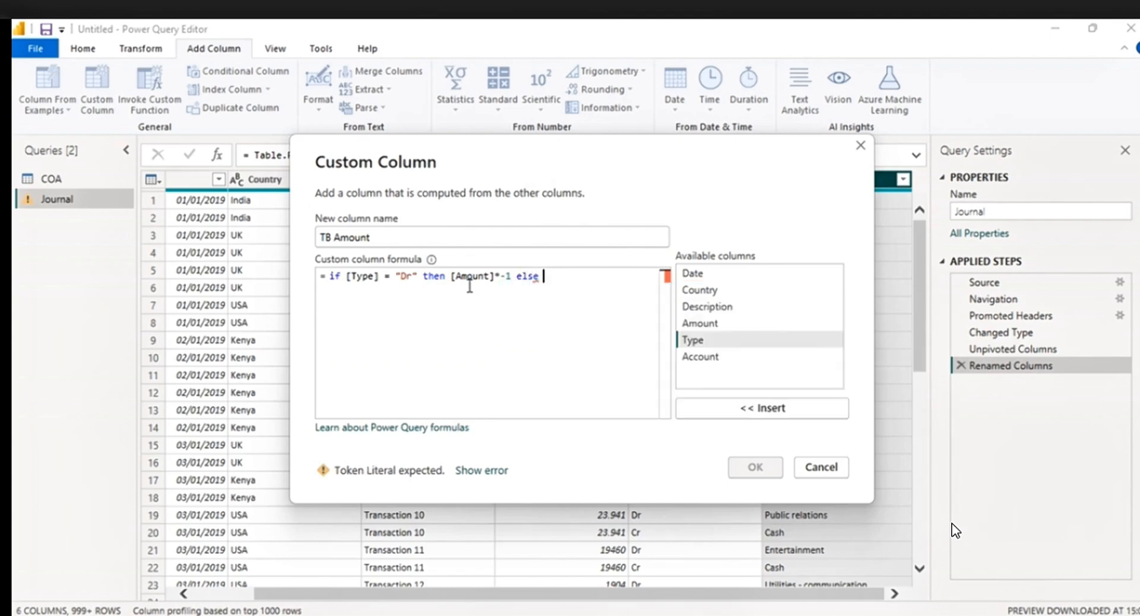
{"action": "type", "text": " amoun"}
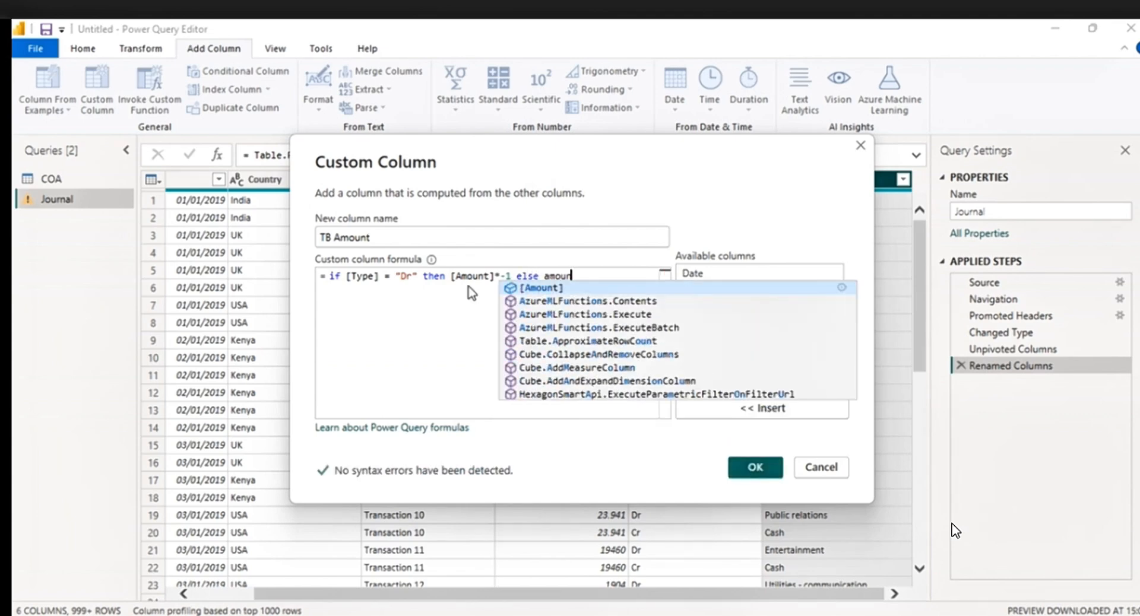
{"action": "key", "text": "Tab"}
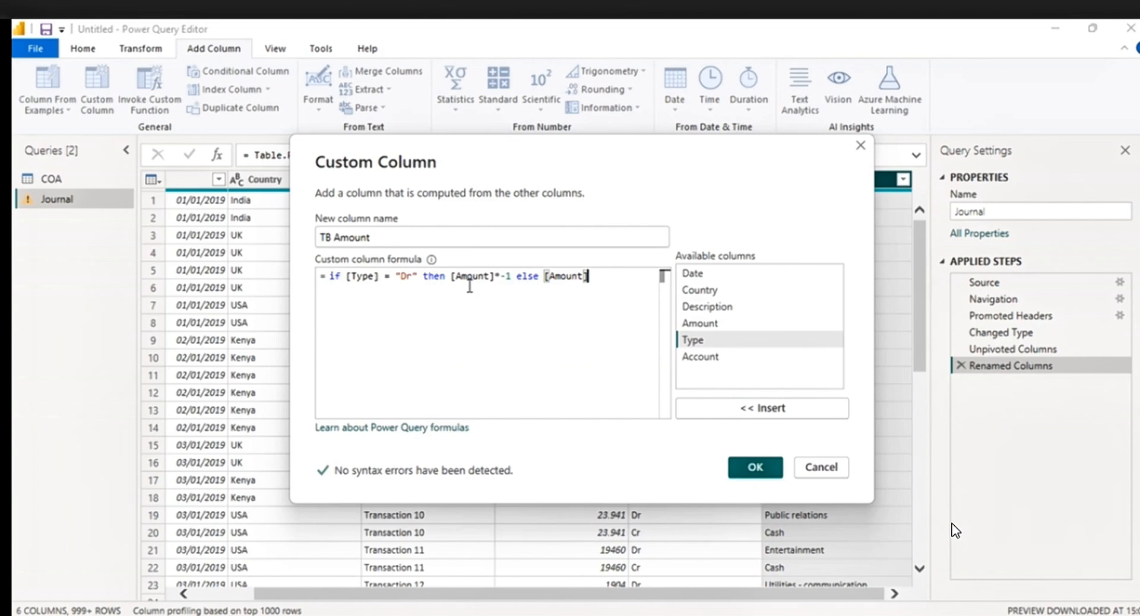
{"action": "left_click", "coordinate": [751, 467]}
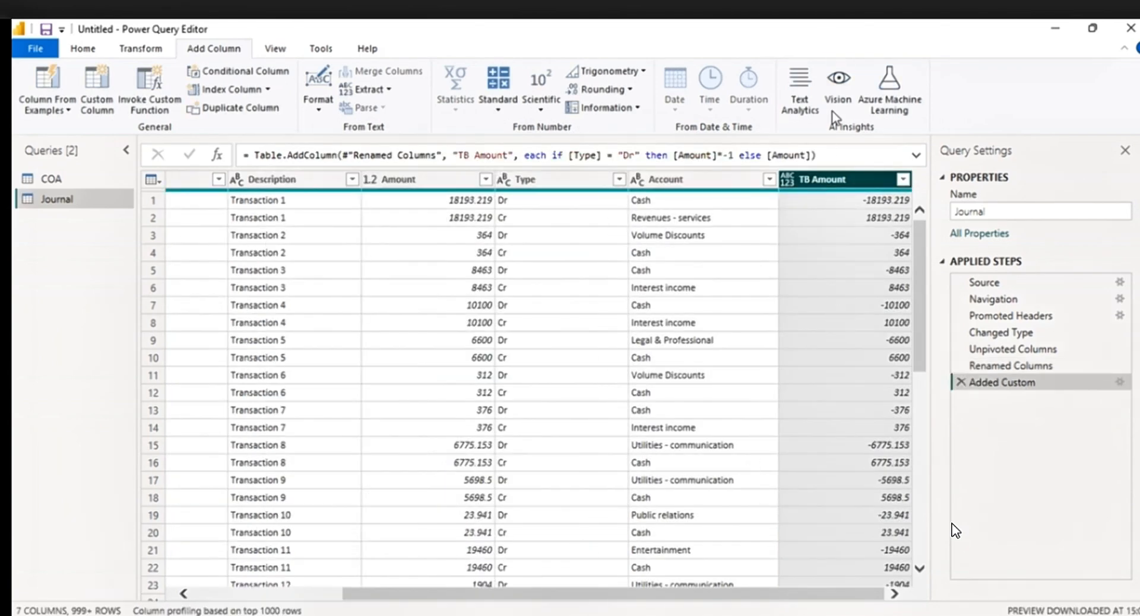
- Change the data type of the TB Amount column to Whole Number
{"action": "left_click", "coordinate": [787, 180]}
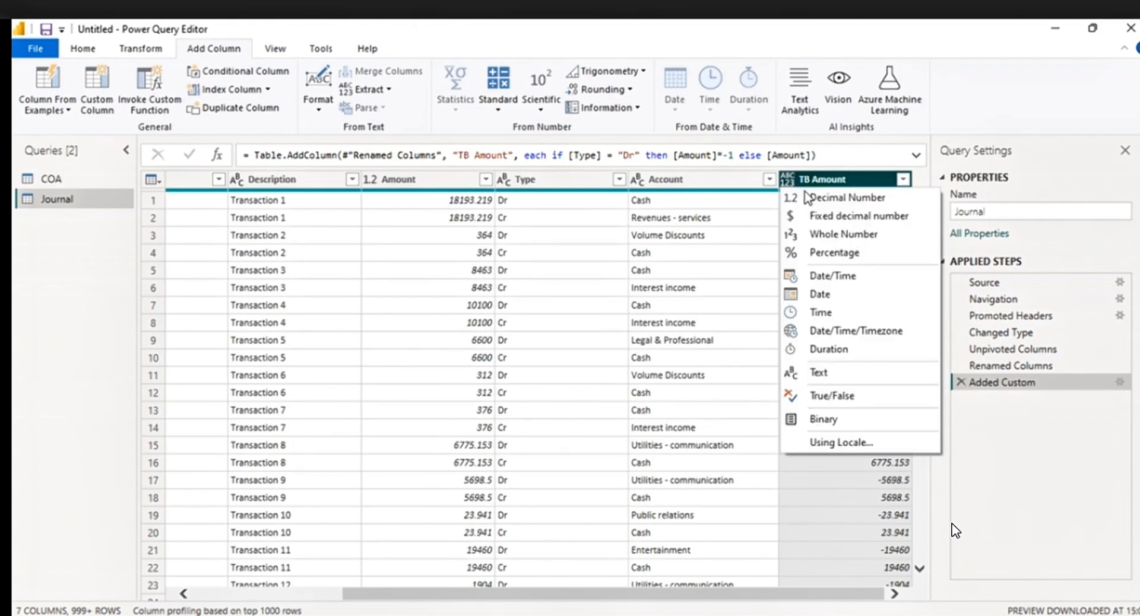
{"action": "left_click", "coordinate": [825, 238]}
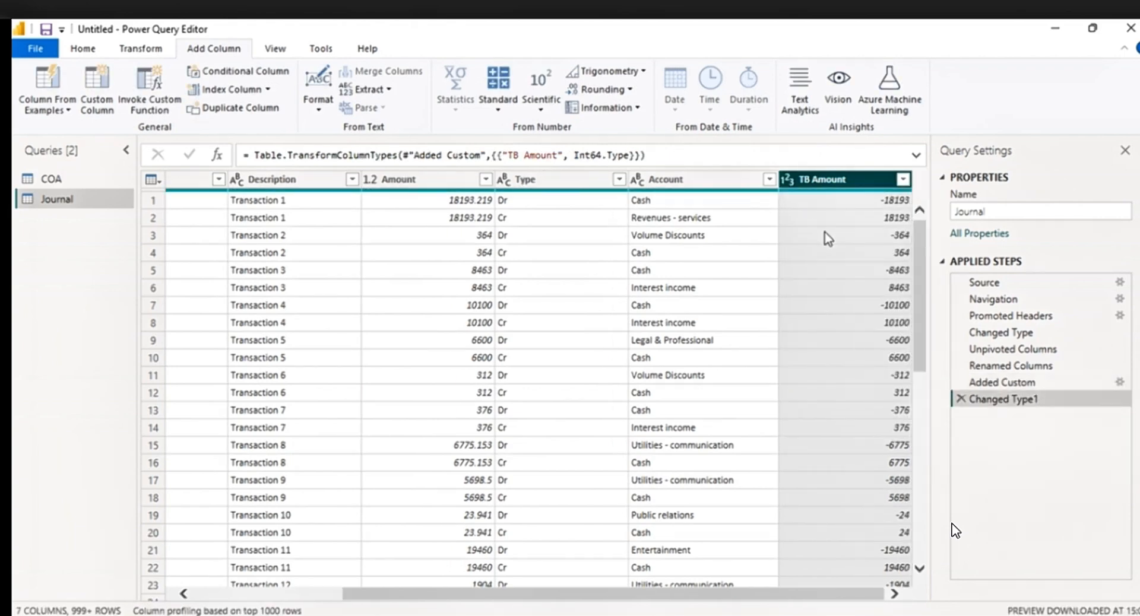
{"action": "left_click", "coordinate": [756, 340]}
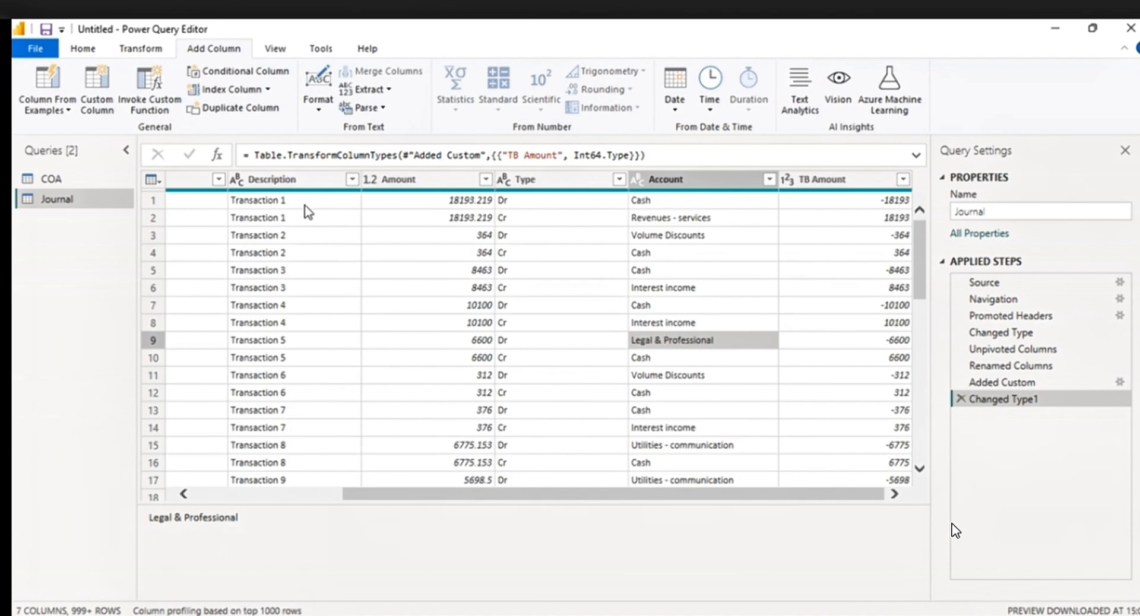
- Remove the Description and Amount columns from the Journal query
{"action": "left_click", "coordinate": [277, 184]}
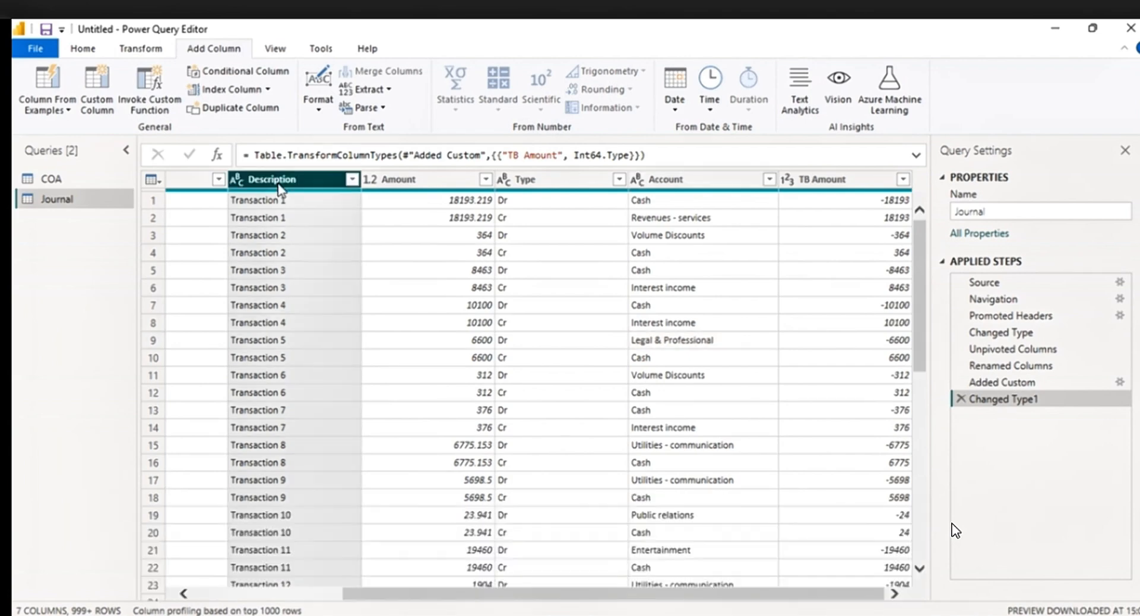
{"action": "left_click", "coordinate": [407, 186], "text": "ctrl"}
{"action": "right_click", "coordinate": [408, 189]}
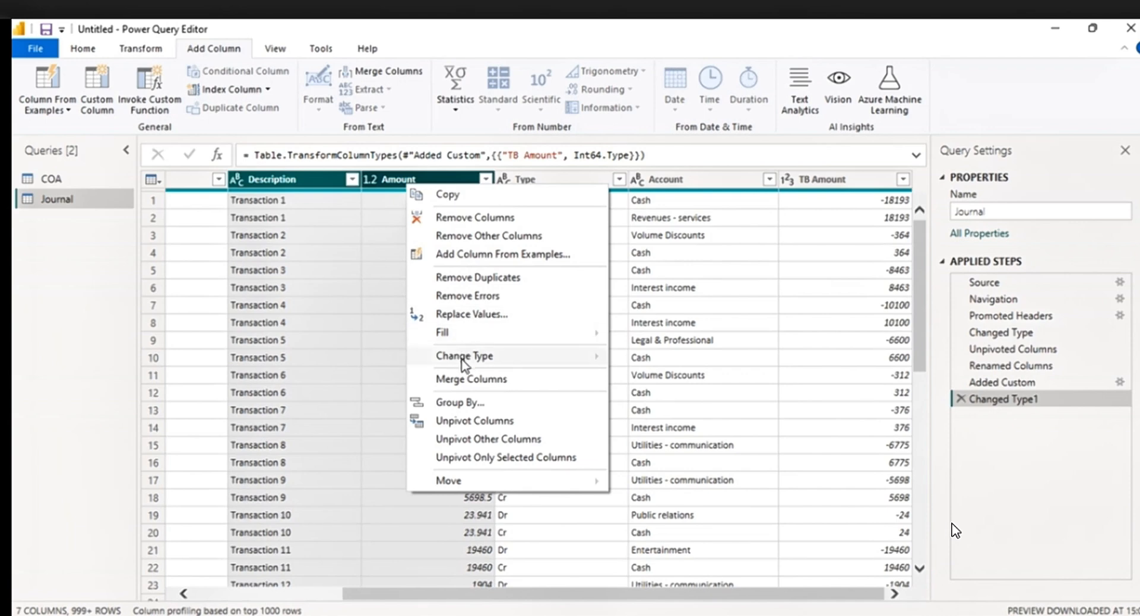
{"action": "left_click", "coordinate": [473, 220]}
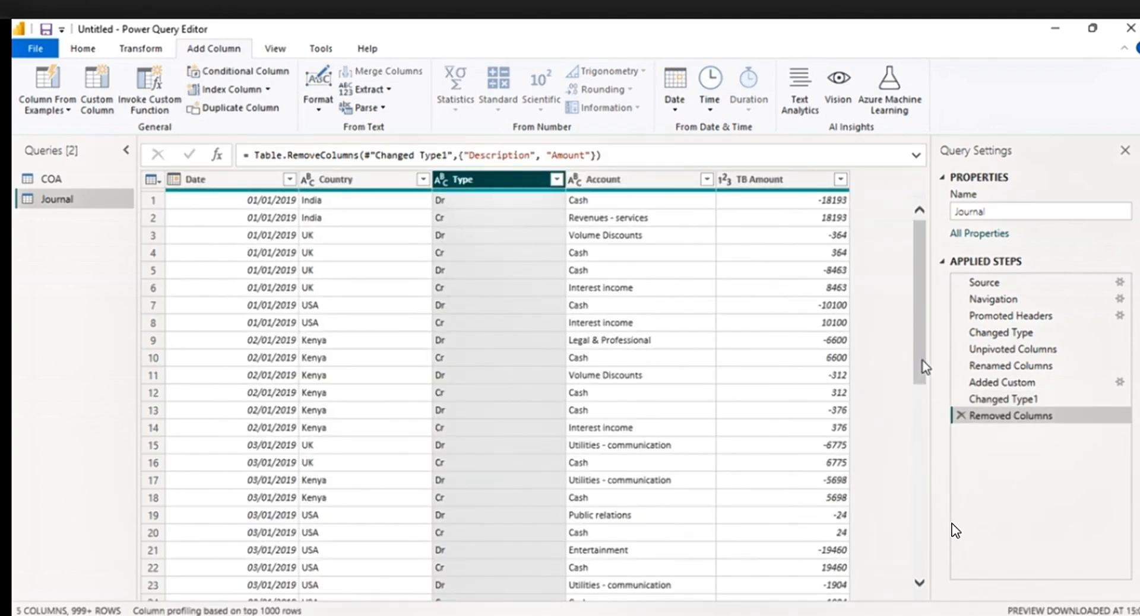
- Create a new query as a reference to the Journal query
{"action": "mouse_move", "coordinate": [924, 364]}
{"action": "left_mouse_down"}
{"action": "mouse_move", "coordinate": [923, 577]}
{"action": "mouse_move", "coordinate": [931, 347]}
{"action": "left_mouse_up"}
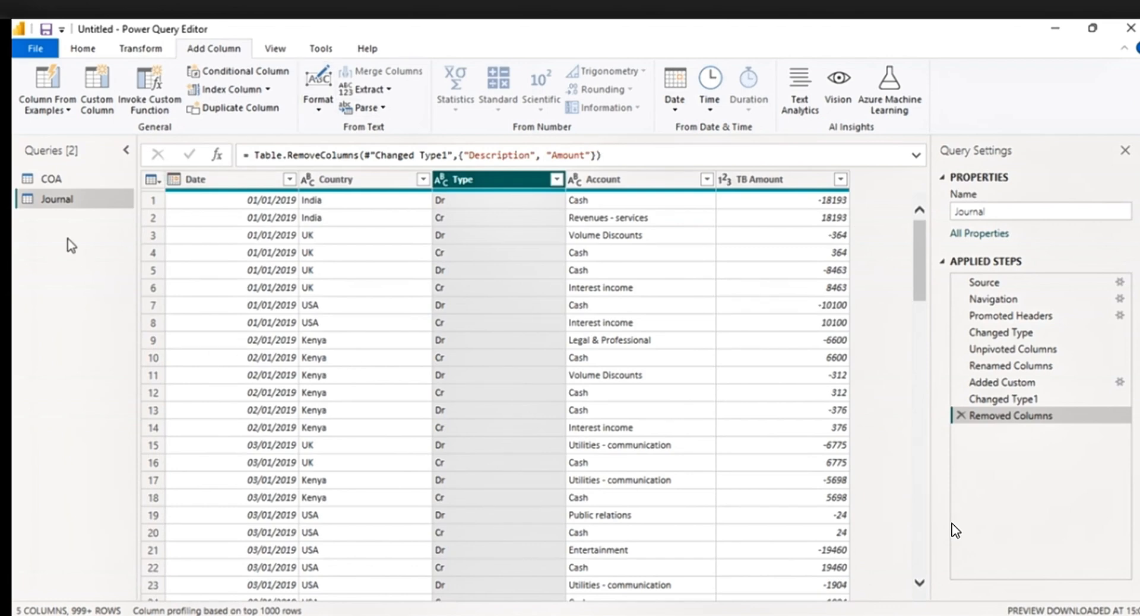
{"action": "right_click", "coordinate": [53, 199]}
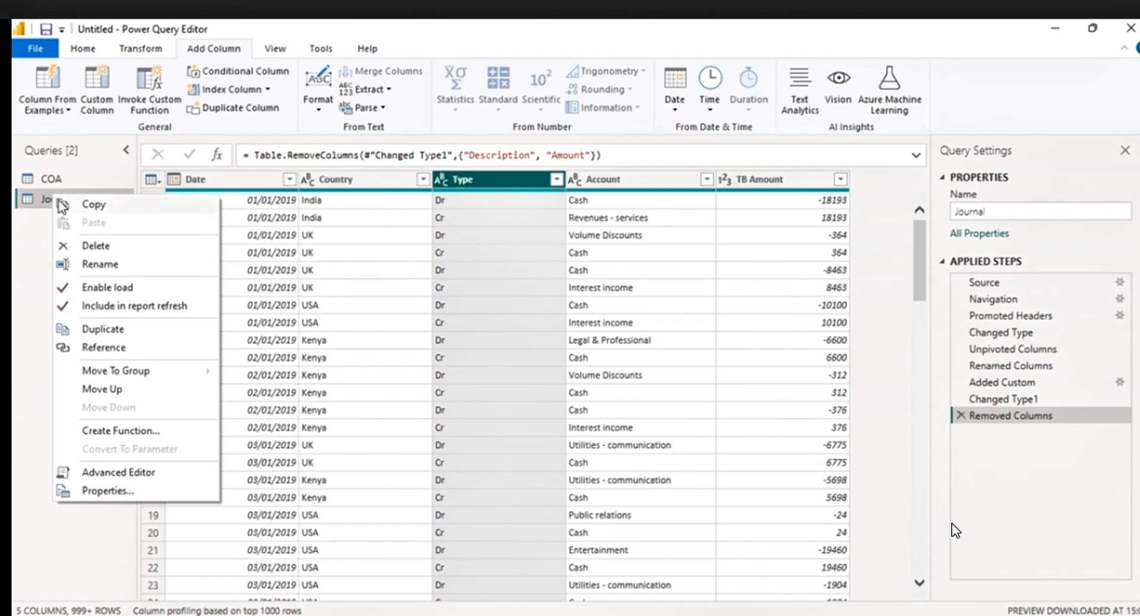
{"action": "left_click", "coordinate": [98, 347]}
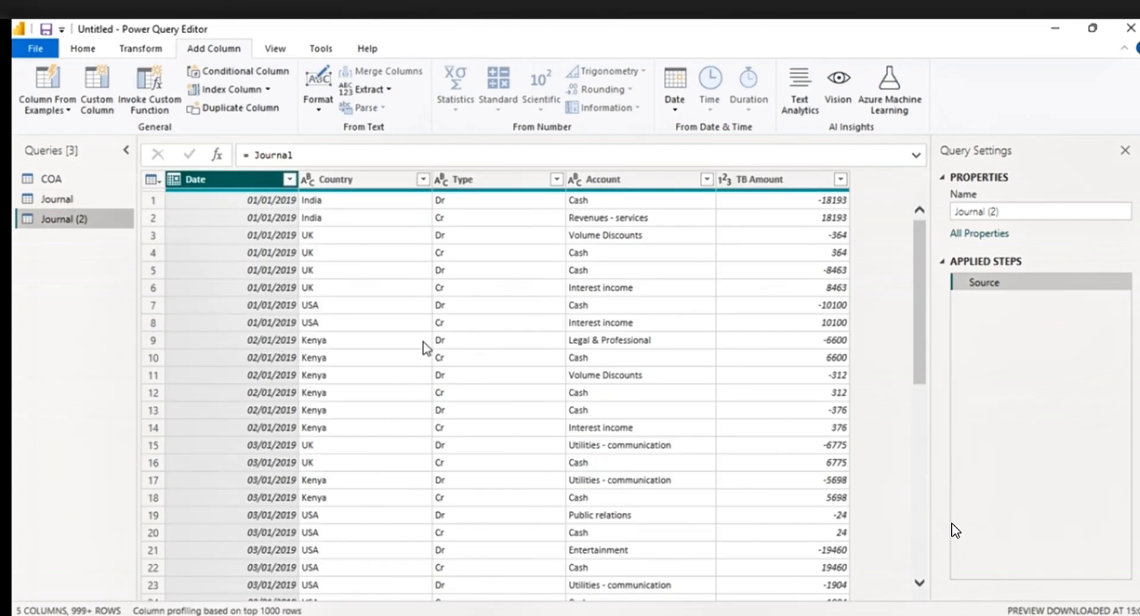
- Keep only the Country column in the referenced Journal query and remove its duplicate rows
{"action": "left_click", "coordinate": [360, 188]}
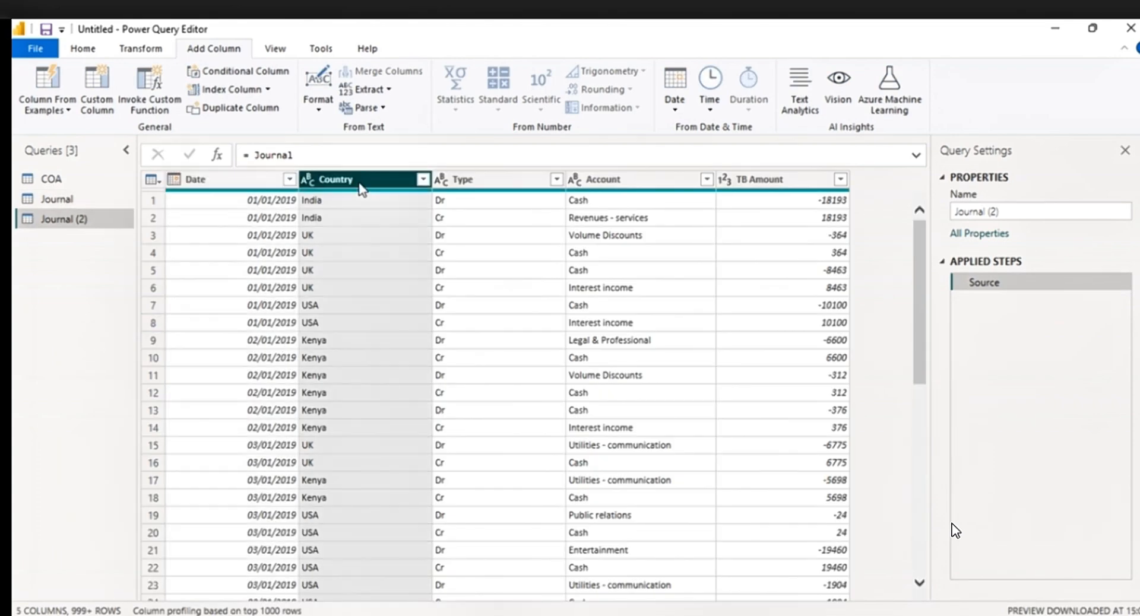
{"action": "right_click", "coordinate": [361, 188]}
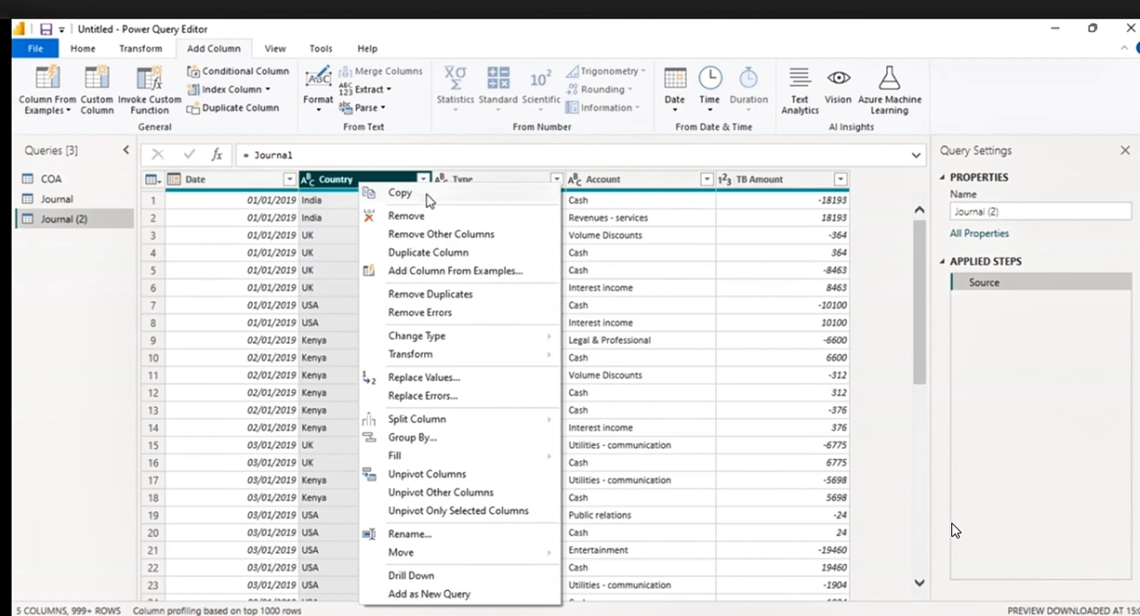
{"action": "left_click", "coordinate": [443, 235]}
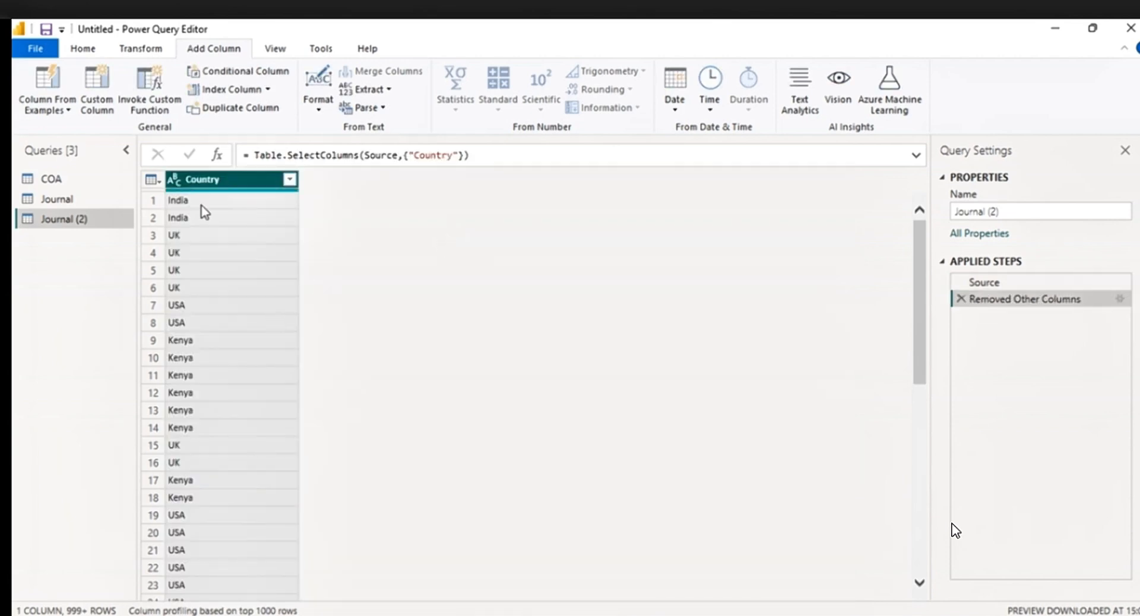
{"action": "left_click", "coordinate": [152, 180]}
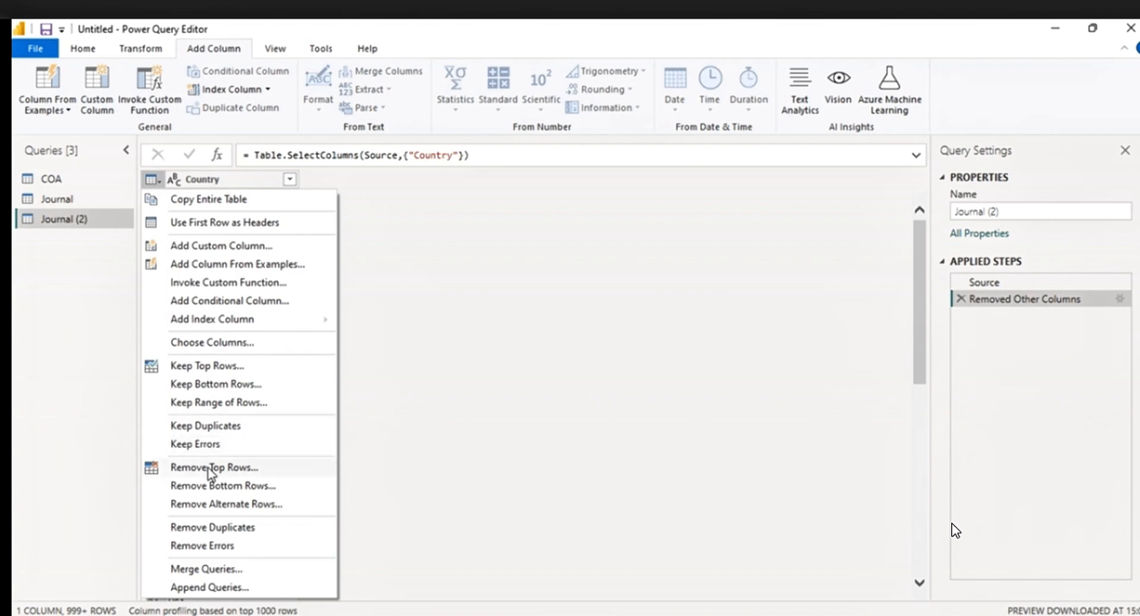
{"action": "left_click", "coordinate": [212, 527]}
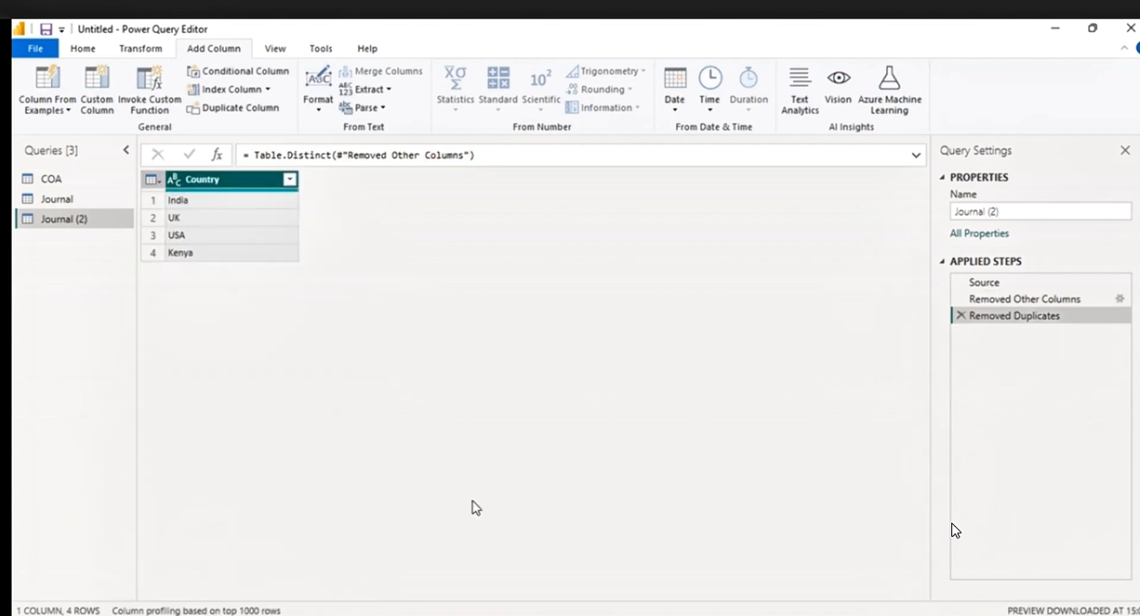
- Rename the query that holds the distinct countries as Country
{"action": "left_click_drag", "start_coordinate": [1010, 212], "coordinate": [966, 211]}
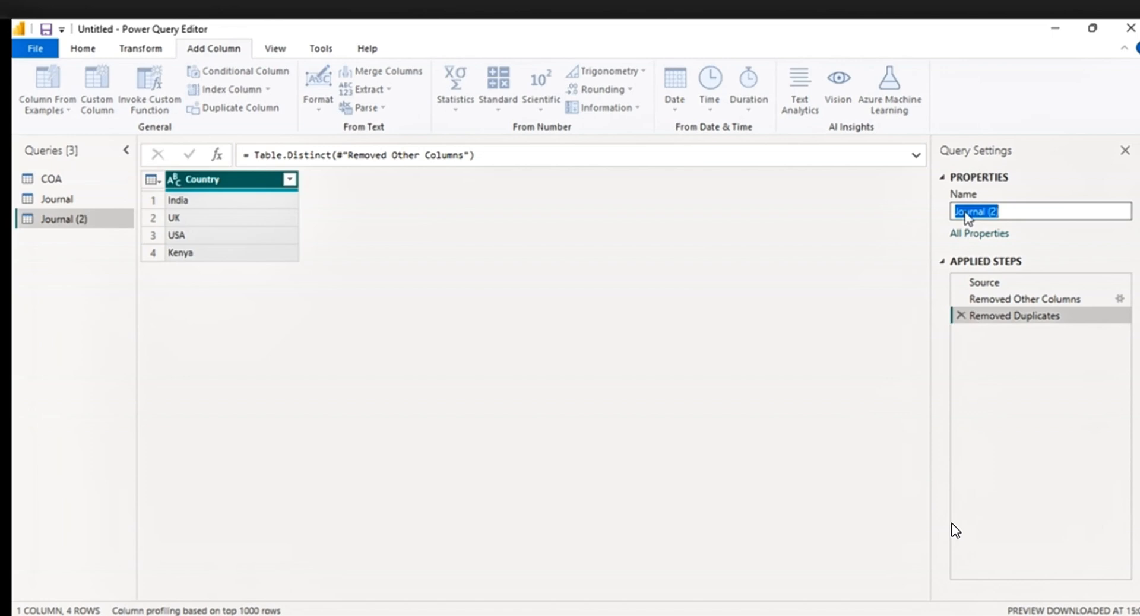
{"action": "type", "text": "dountry"}
{"action": "left_click", "coordinate": [76, 285]}
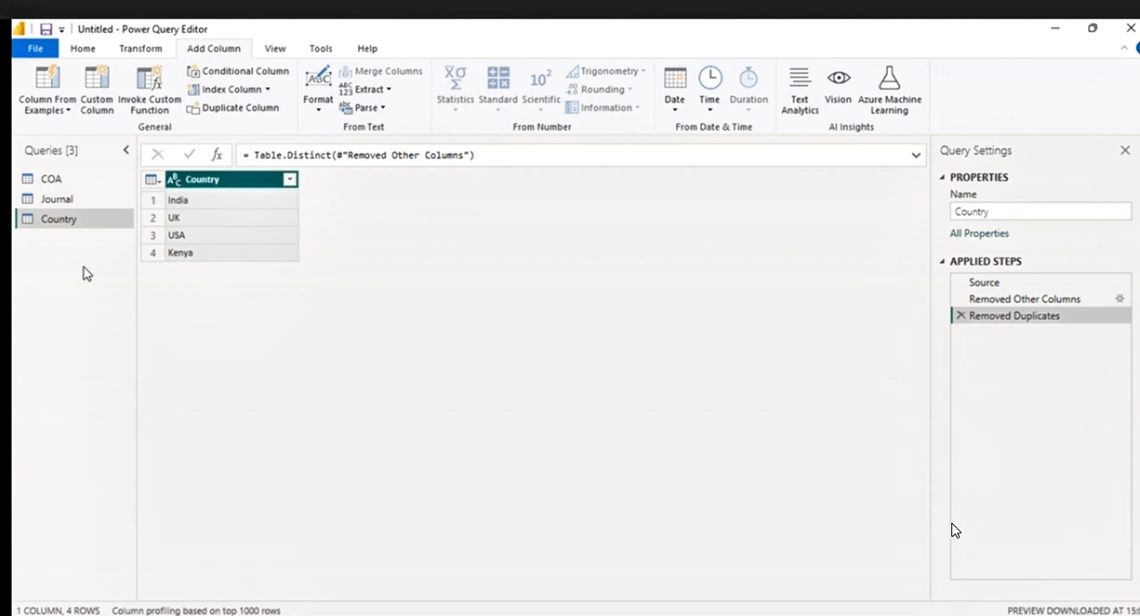
- Create a new blank query in the Queries list
{"action": "right_click", "coordinate": [57, 249]}
{"action": "mouse_move", "coordinate": [119, 282]}
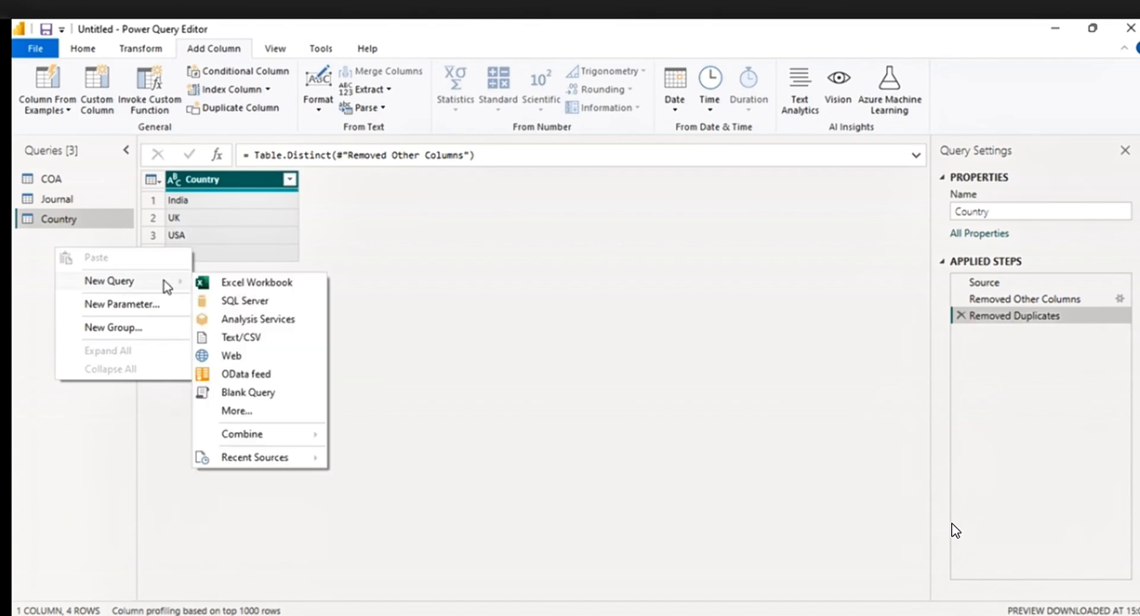
{"action": "left_click", "coordinate": [254, 394]}
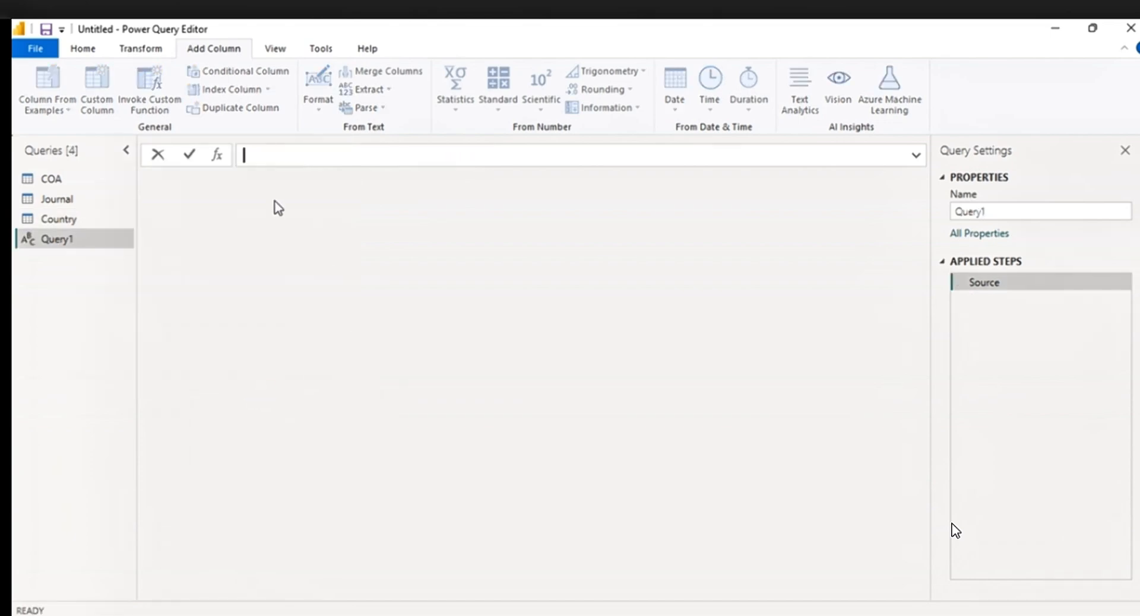
- Begin the blank query's formula with =Number.From(List.Min()), nesting List.Min inside Number.From
{"action": "type", "text": "=Number"}
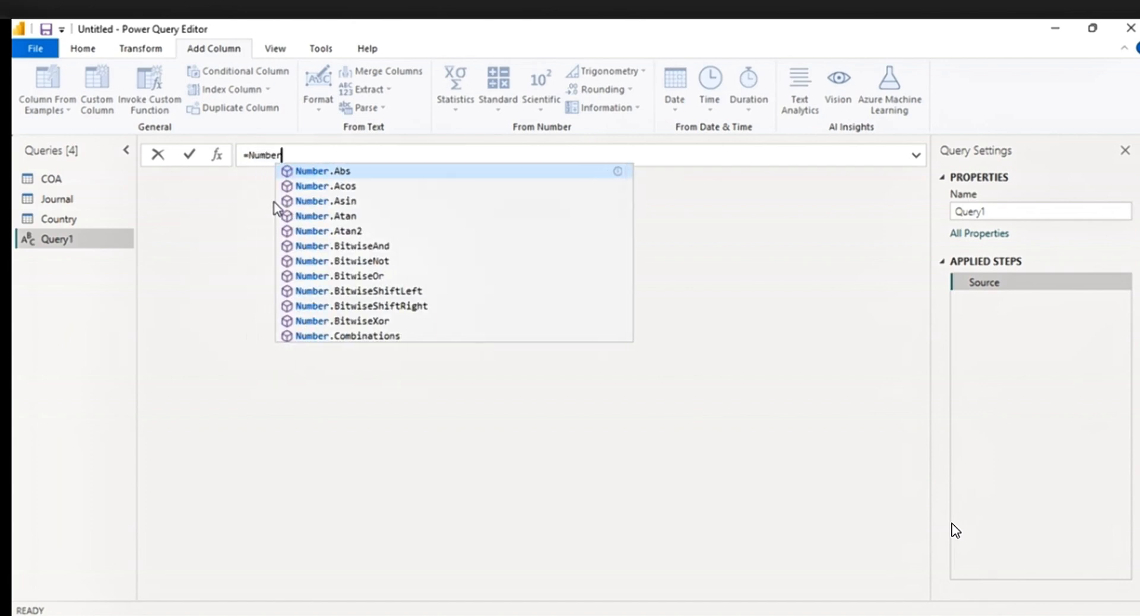
{"action": "type", "text": ".F"}
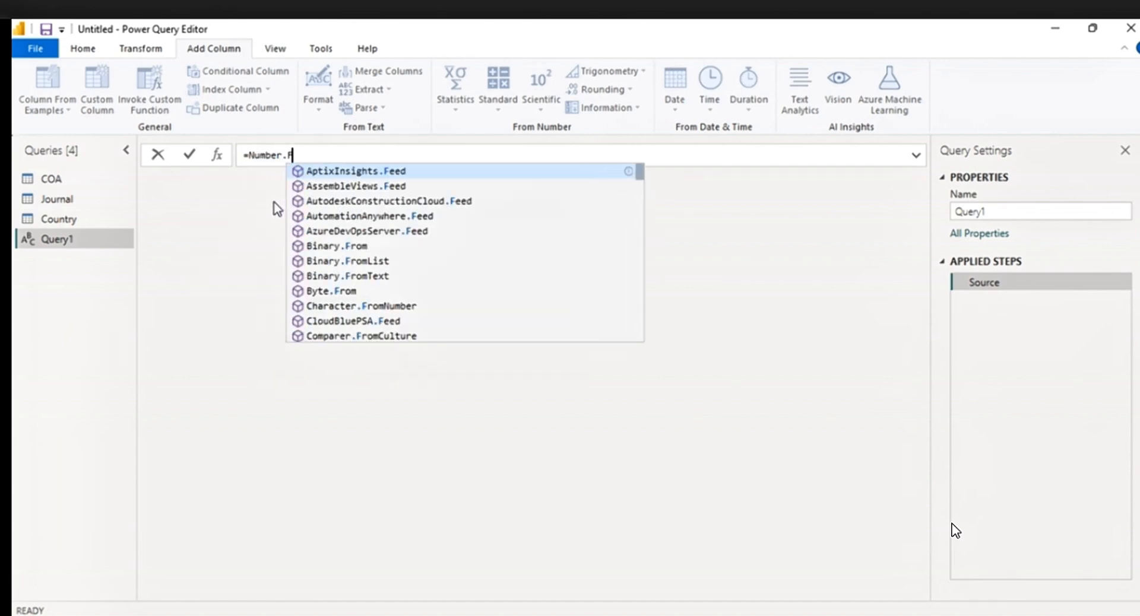
{"action": "type", "text": "rom"}
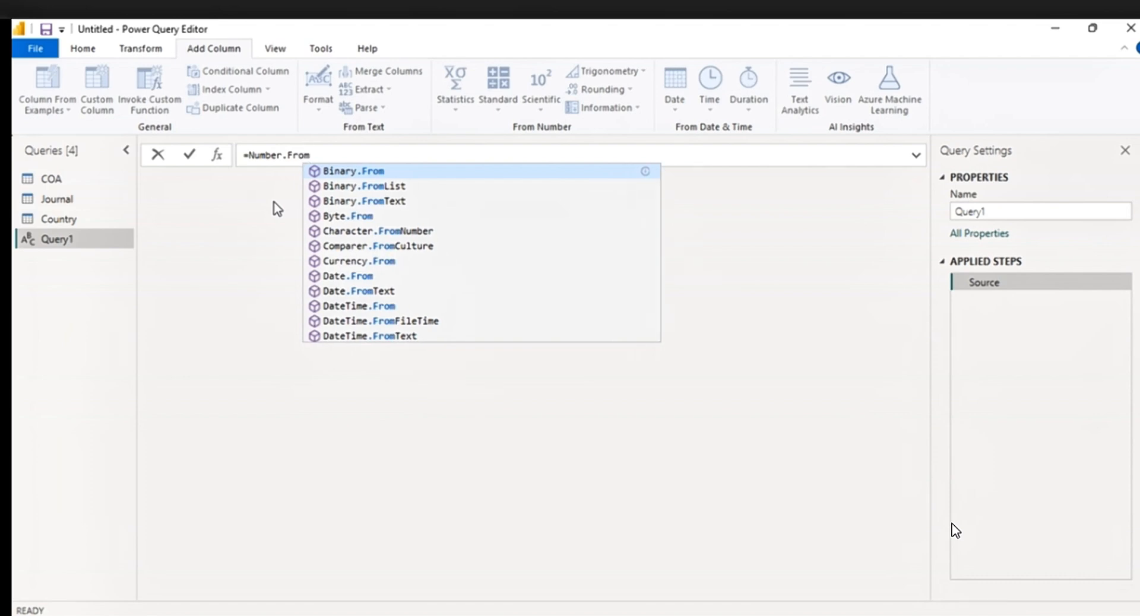
{"action": "type", "text": "(Li"}
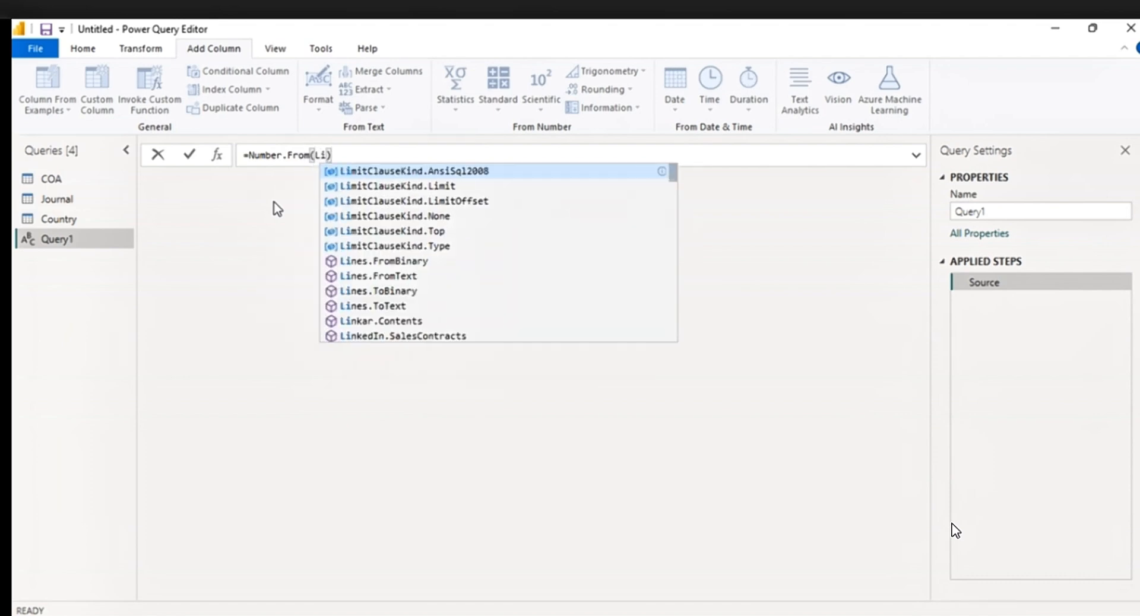
{"action": "type", "text": "st"}
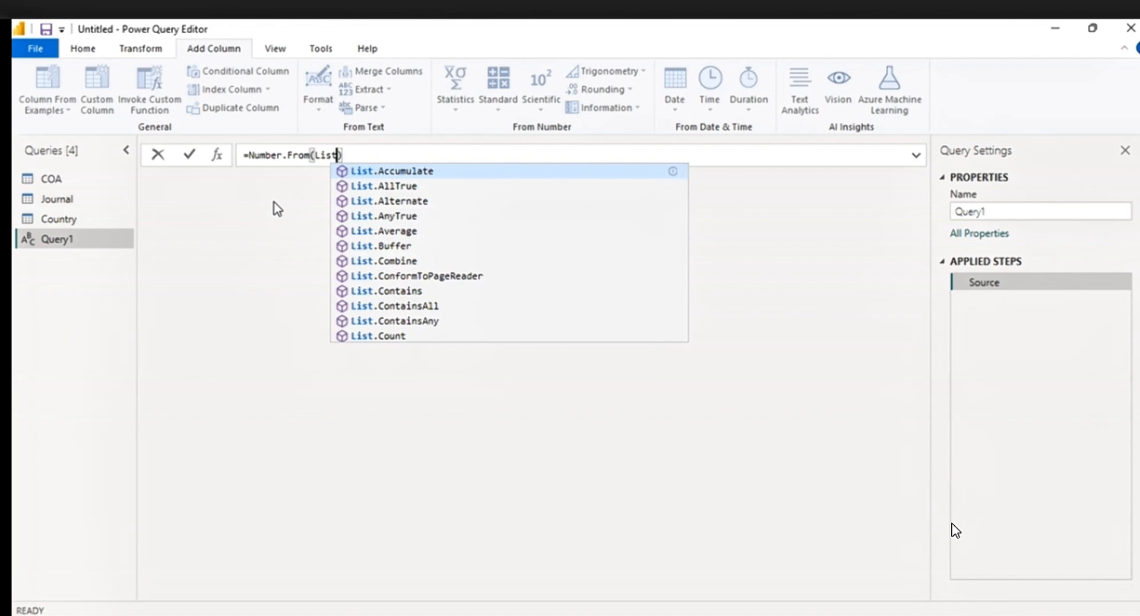
{"action": "type", "text": ".Min"}
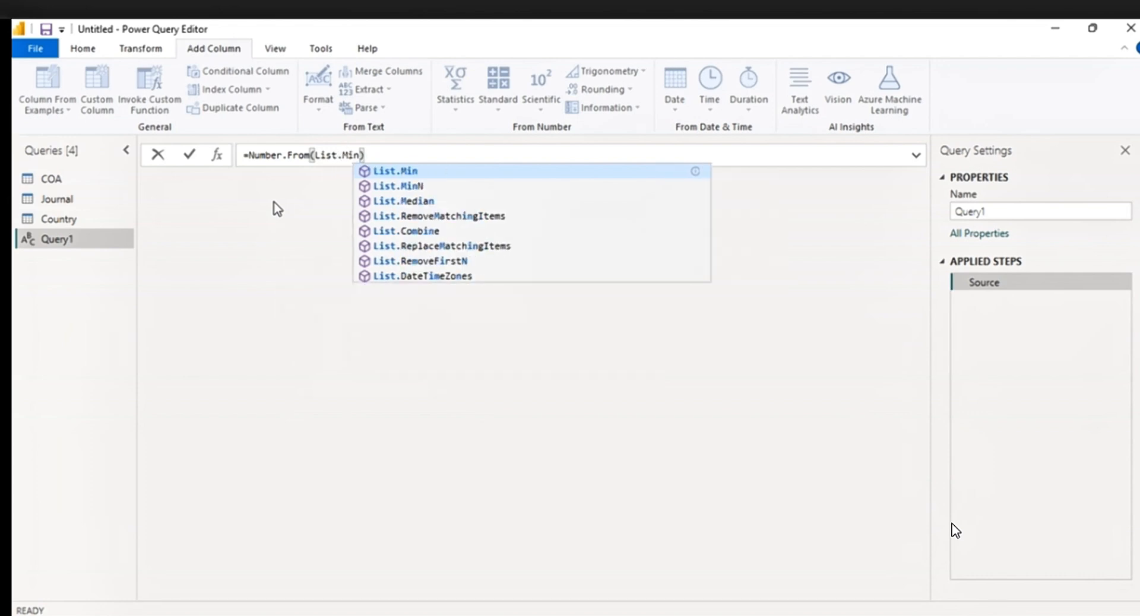
{"action": "key", "text": "Tab"}
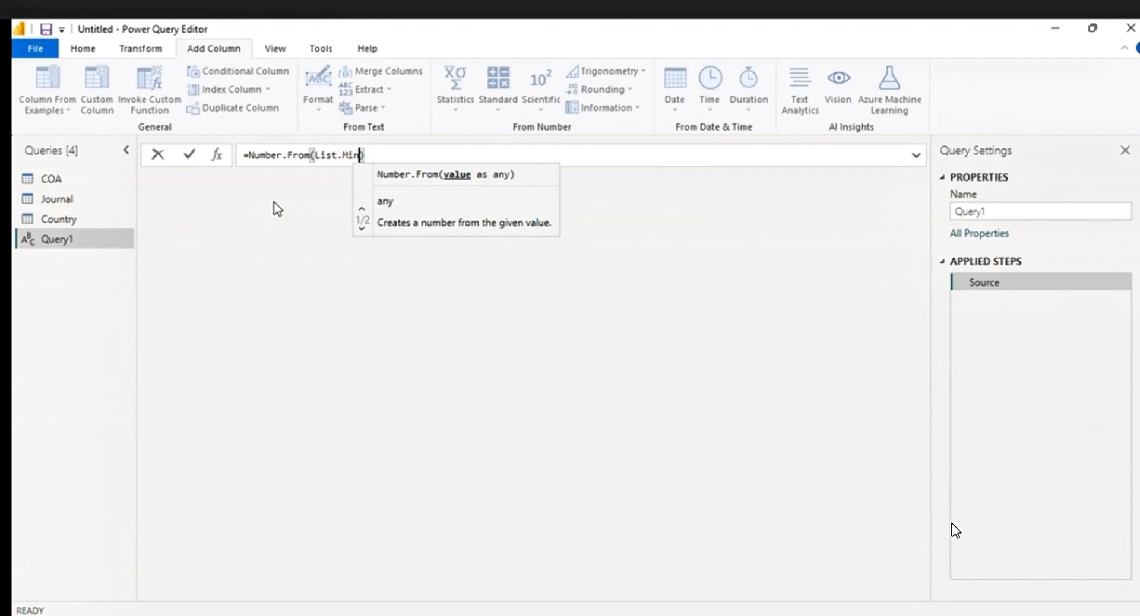
{"action": "type", "text": "("}
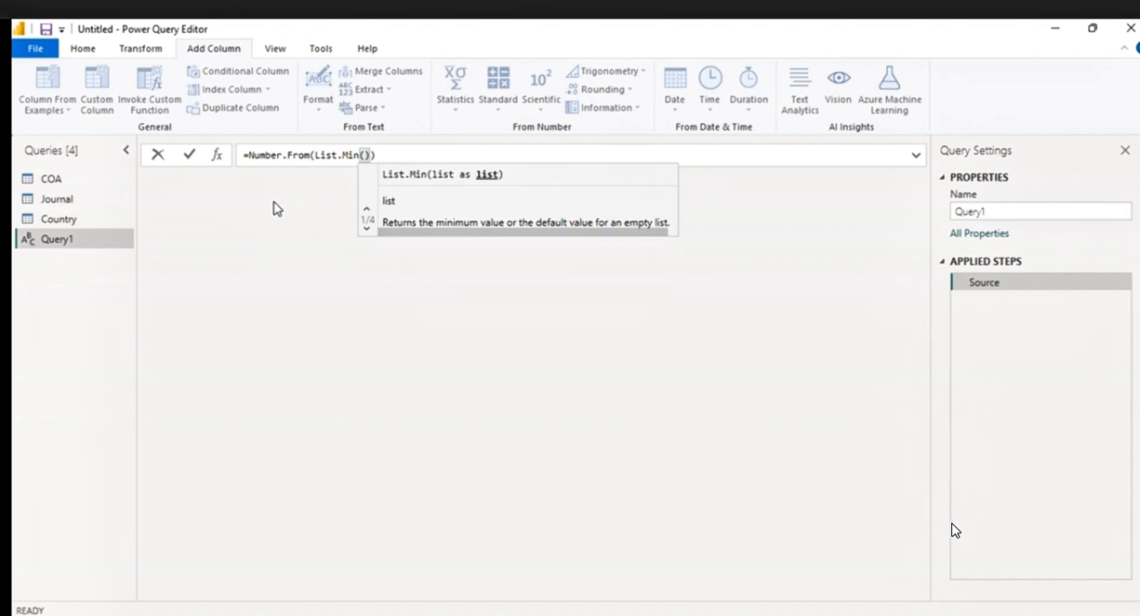
- Supply Journal[Date] as the argument of List.Min in the blank query's formula
{"action": "type", "text": "  j"}
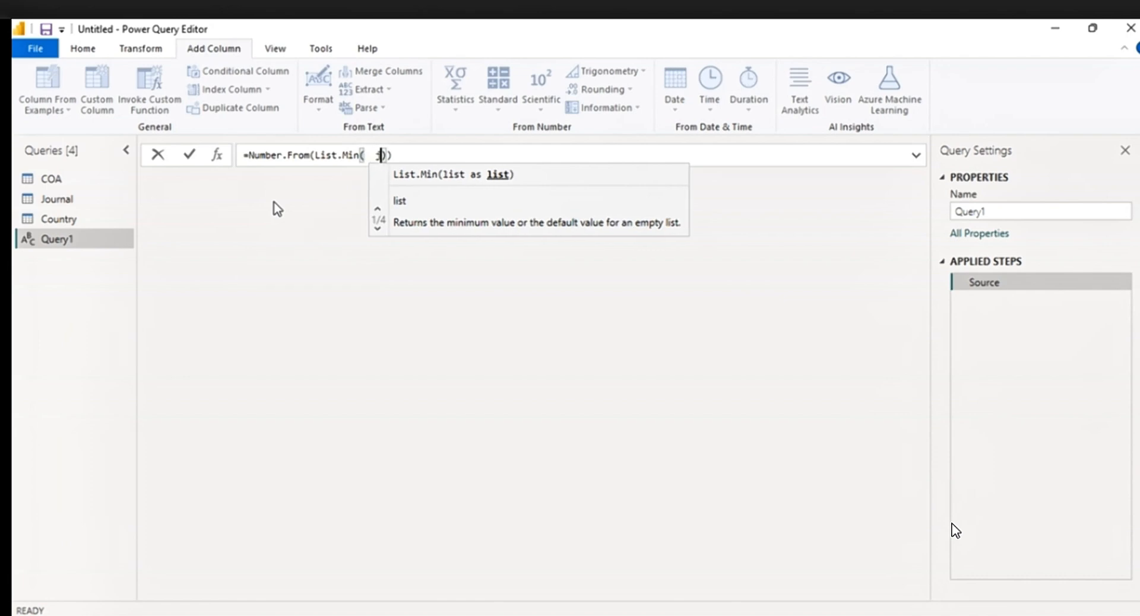
{"action": "key", "text": "BackSpace"}
{"action": "key", "text": "BackSpace"}
{"action": "key", "text": "BackSpace"}
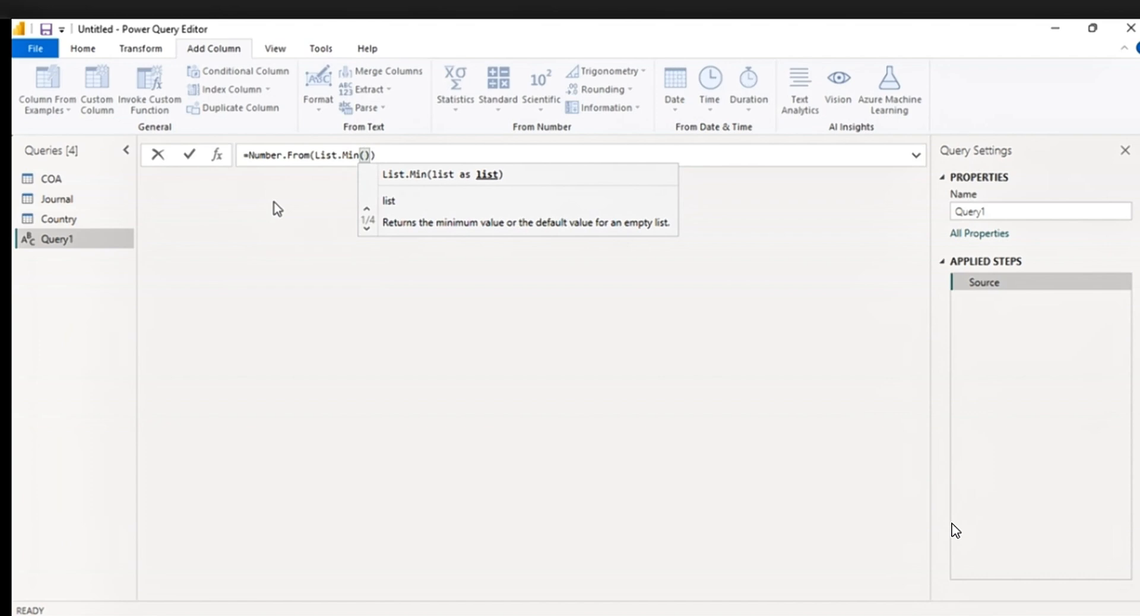
{"action": "type", "text": "Jou"}
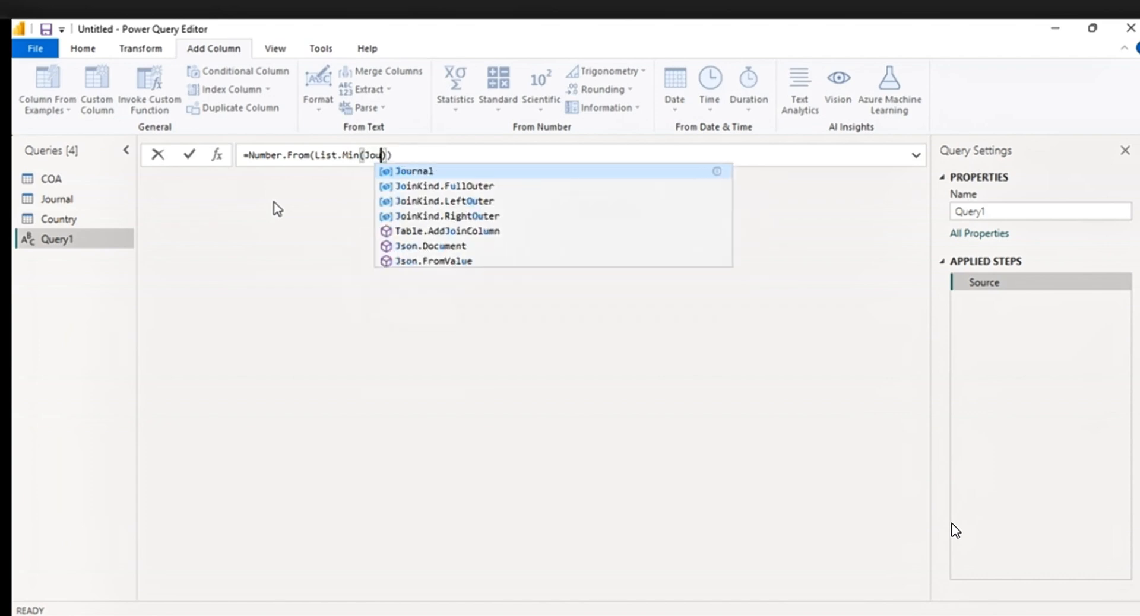
{"action": "key", "text": "Tab"}
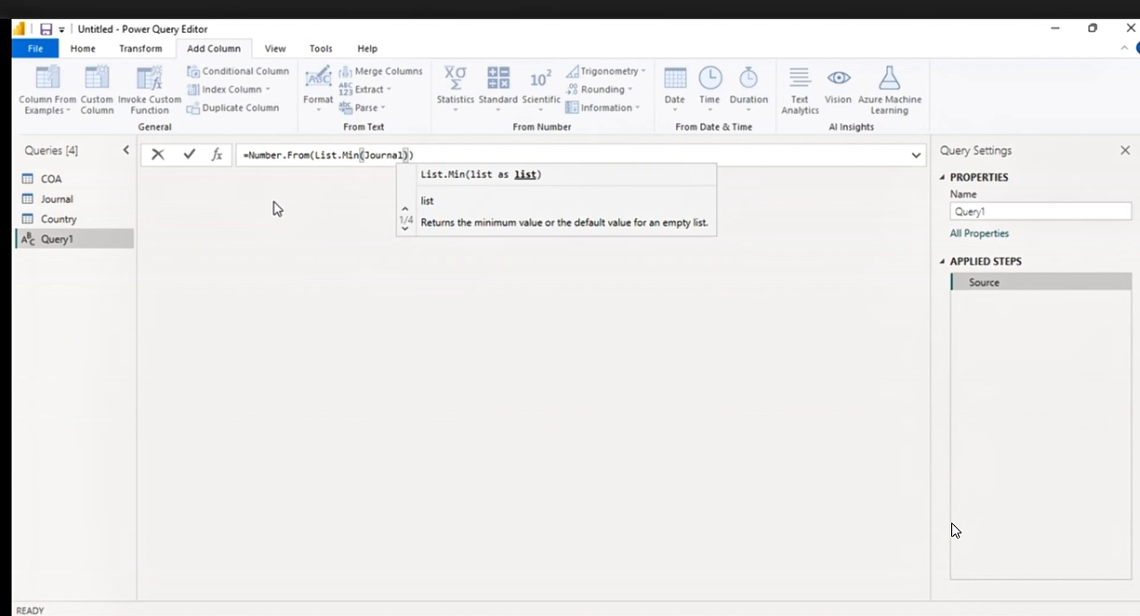
{"action": "type", "text": "["}
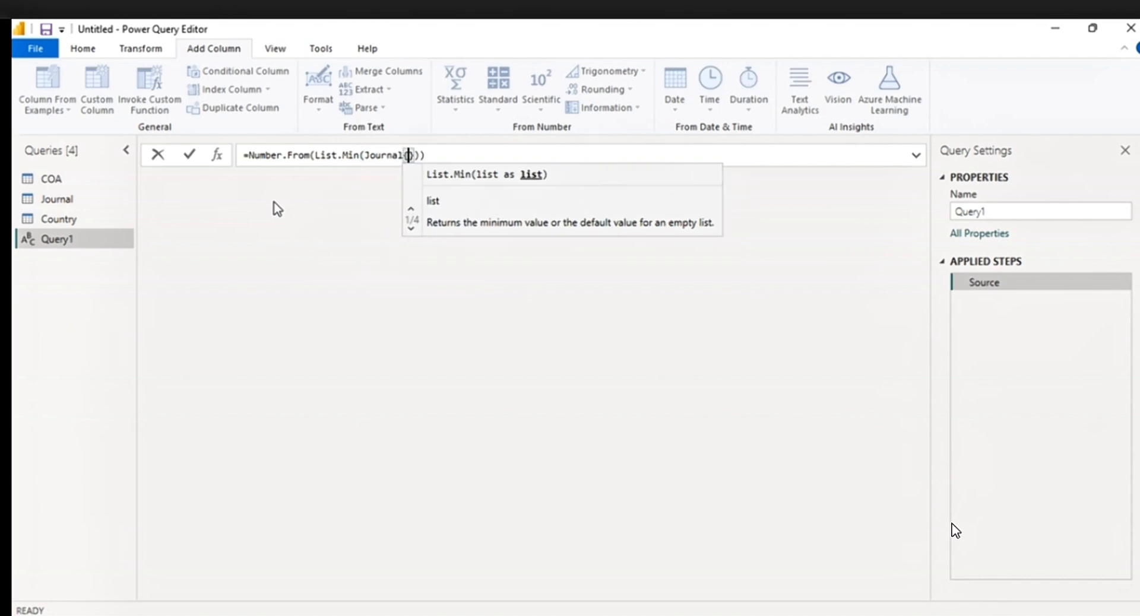
{"action": "key", "text": "BackSpace"}
{"action": "type", "text": "[s"}
{"action": "key", "text": "BackSpace"}
{"action": "type", "text": "da"}
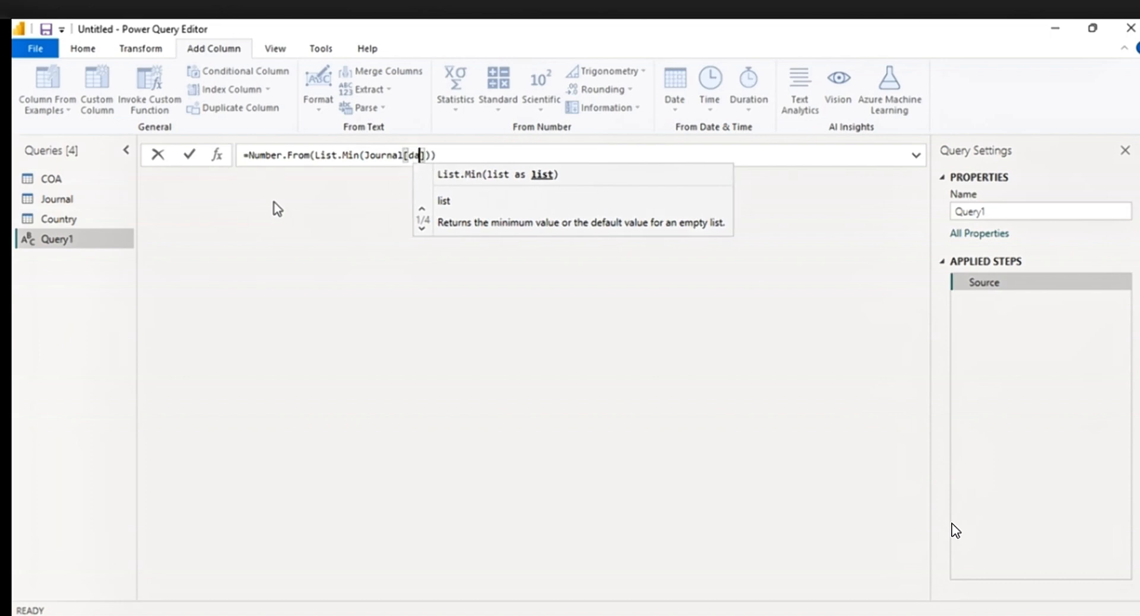
{"action": "key", "text": "BackSpace"}
{"action": "key", "text": "BackSpace"}
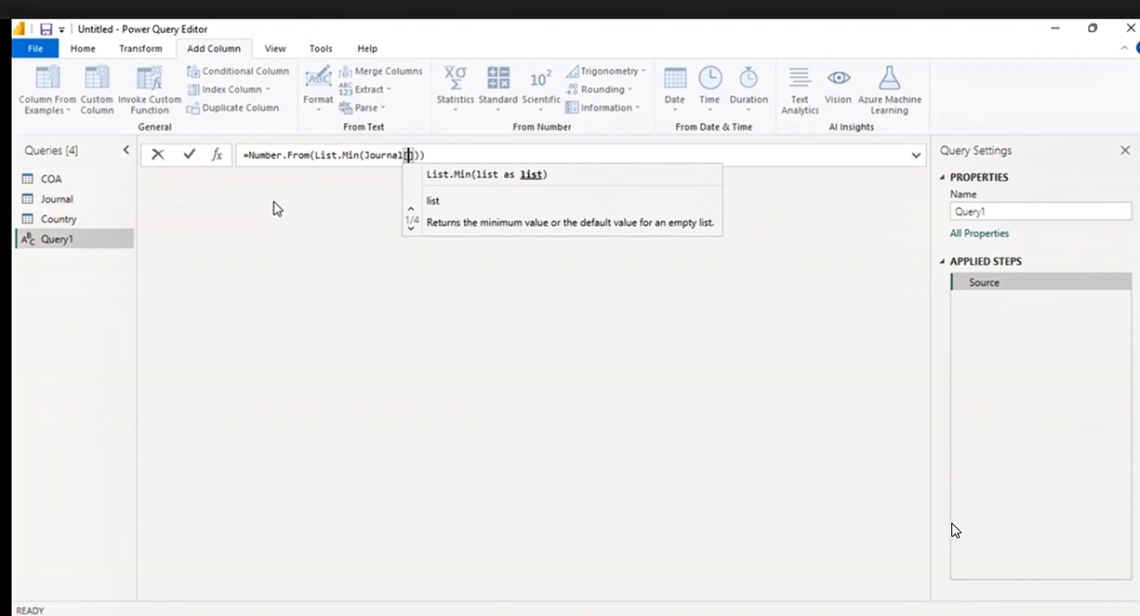
{"action": "type", "text": "D"}
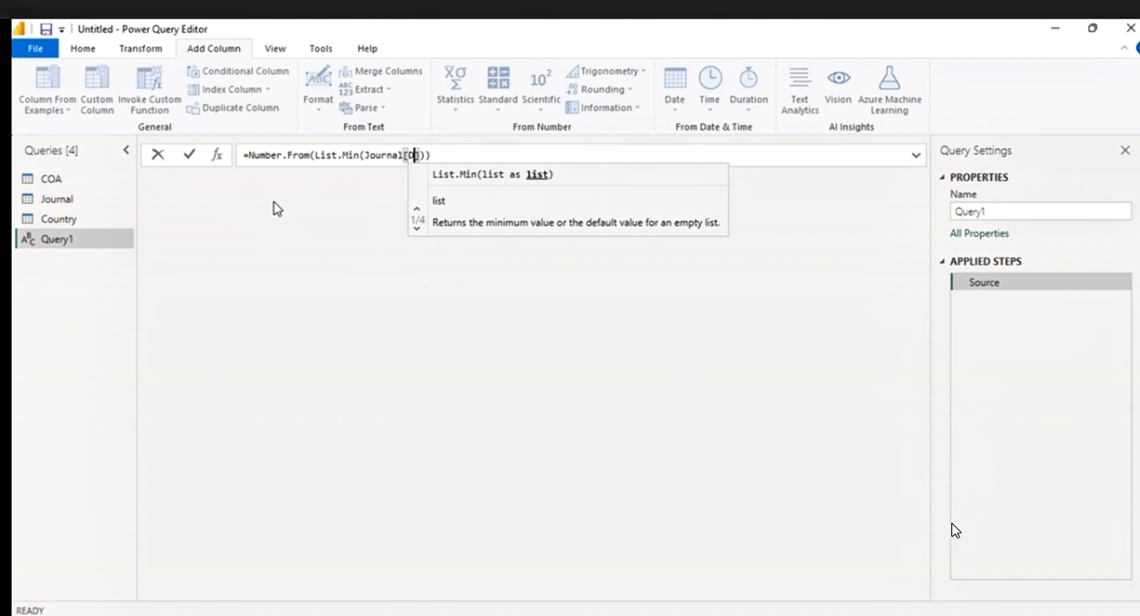
{"action": "type", "text": "ate"}
{"action": "key", "text": "BackSpace"}
{"action": "key", "text": "BackSpace"}
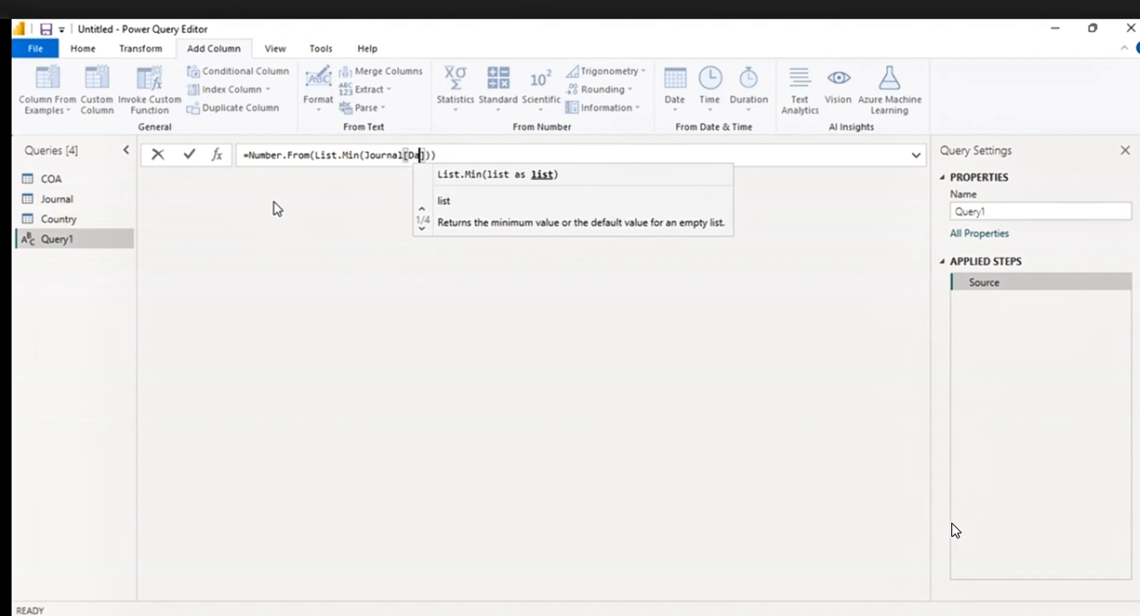
{"action": "type", "text": "te"}
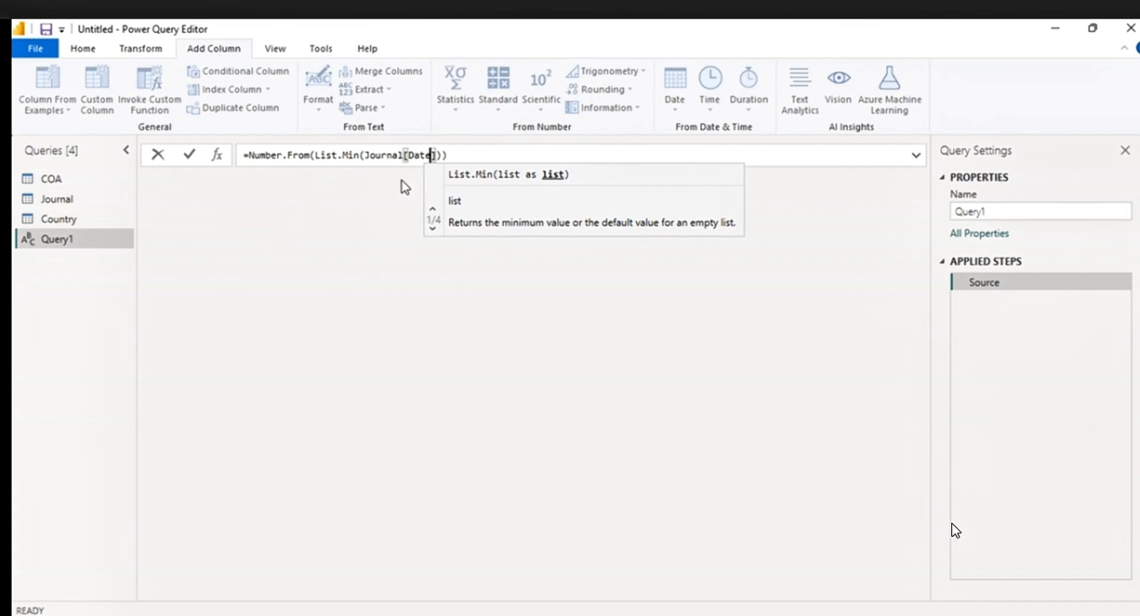
- Append the range operator .. to the formula, followed by a copy of the Number.From(List.Min(Journal[Date])) expression
{"action": "left_click", "coordinate": [457, 154]}
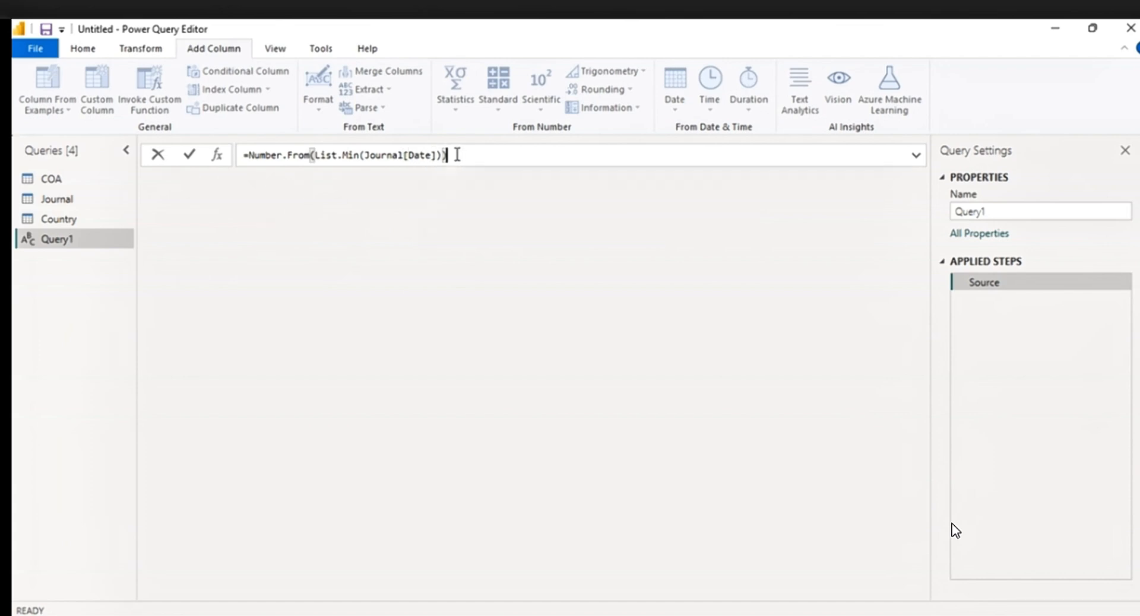
{"action": "type", "text": "."}
{"action": "key", "text": "Escape"}
{"action": "left_click_drag", "start_coordinate": [450, 154], "coordinate": [250, 156]}
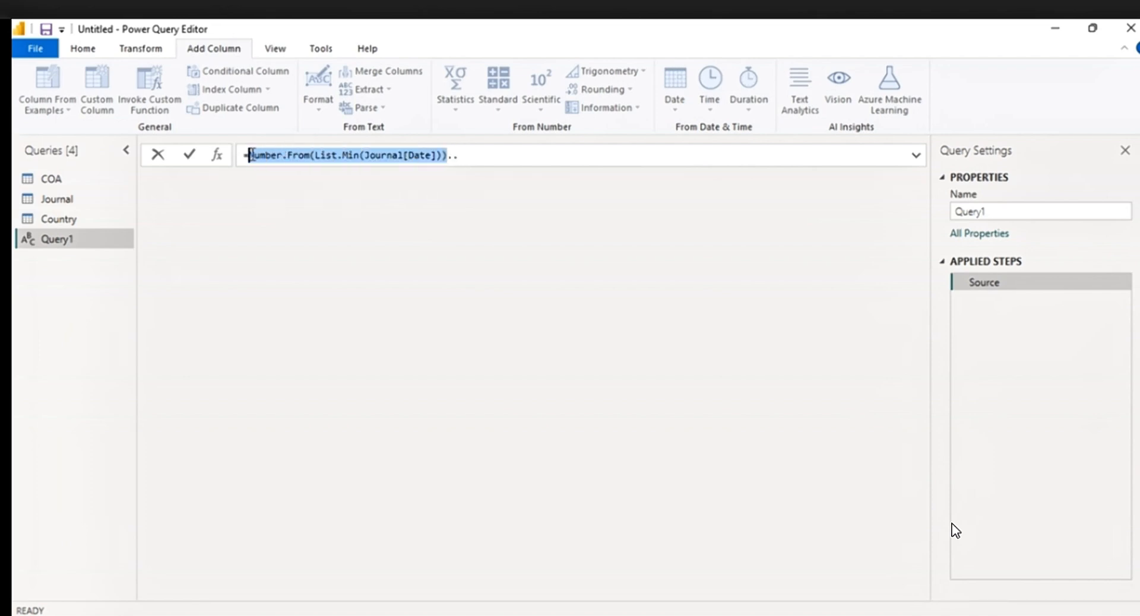
{"action": "left_click", "coordinate": [250, 155]}
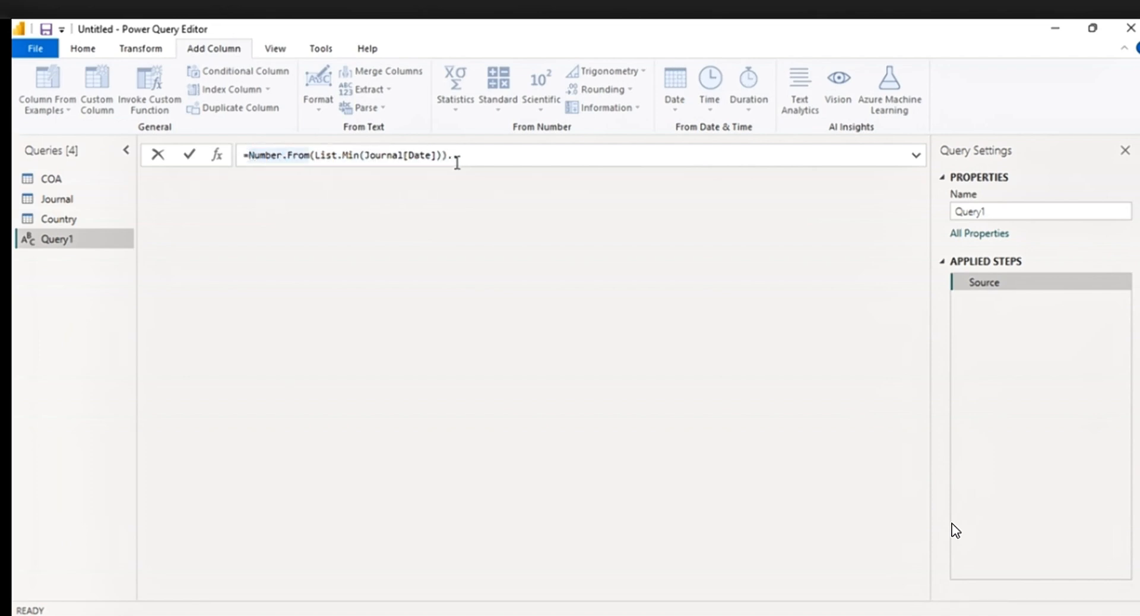
{"action": "left_click_drag", "start_coordinate": [447, 156], "coordinate": [258, 152]}
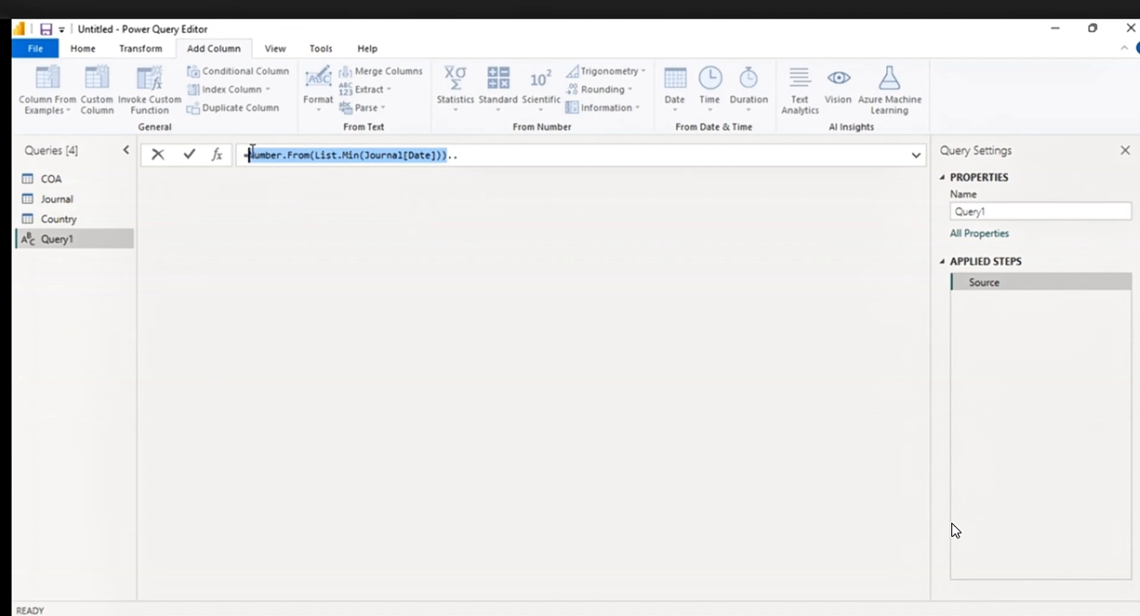
{"action": "left_click", "coordinate": [252, 153]}
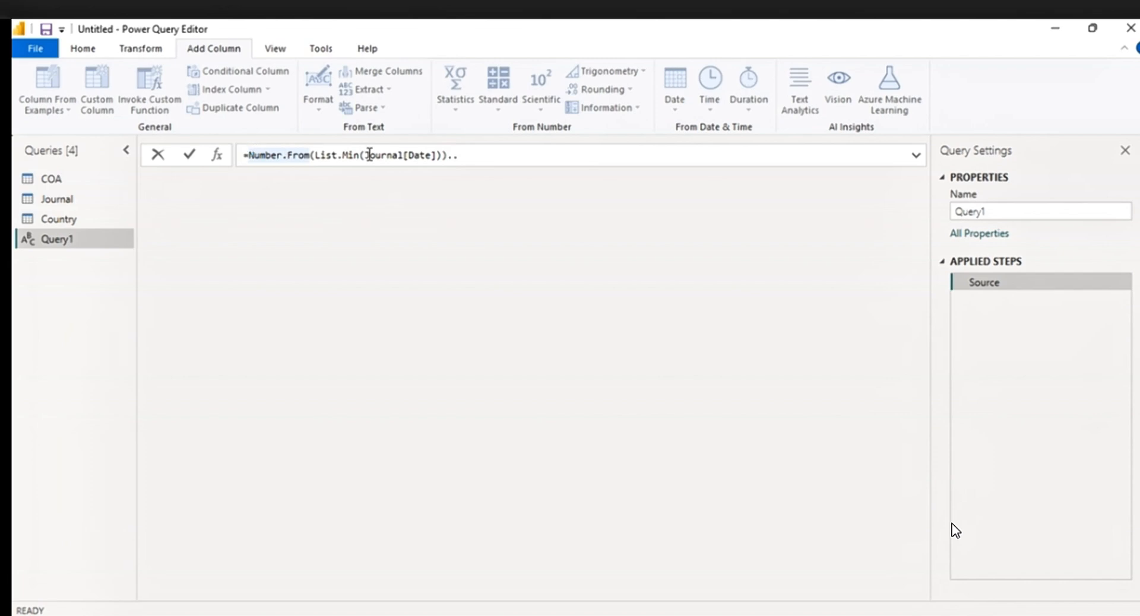
{"action": "left_click_drag", "start_coordinate": [448, 155], "coordinate": [252, 152]}
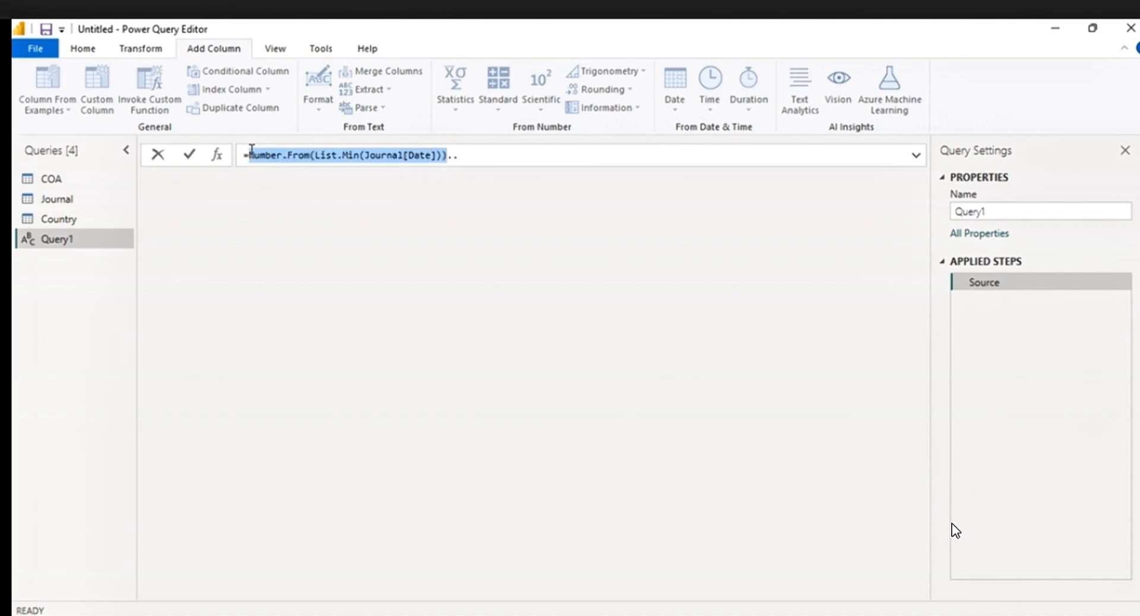
{"action": "left_click_drag", "start_coordinate": [252, 152], "coordinate": [442, 161]}
{"action": "key", "text": "ctrl+c"}
{"action": "left_click", "coordinate": [470, 158]}
{"action": "key", "text": "ctrl+v"}
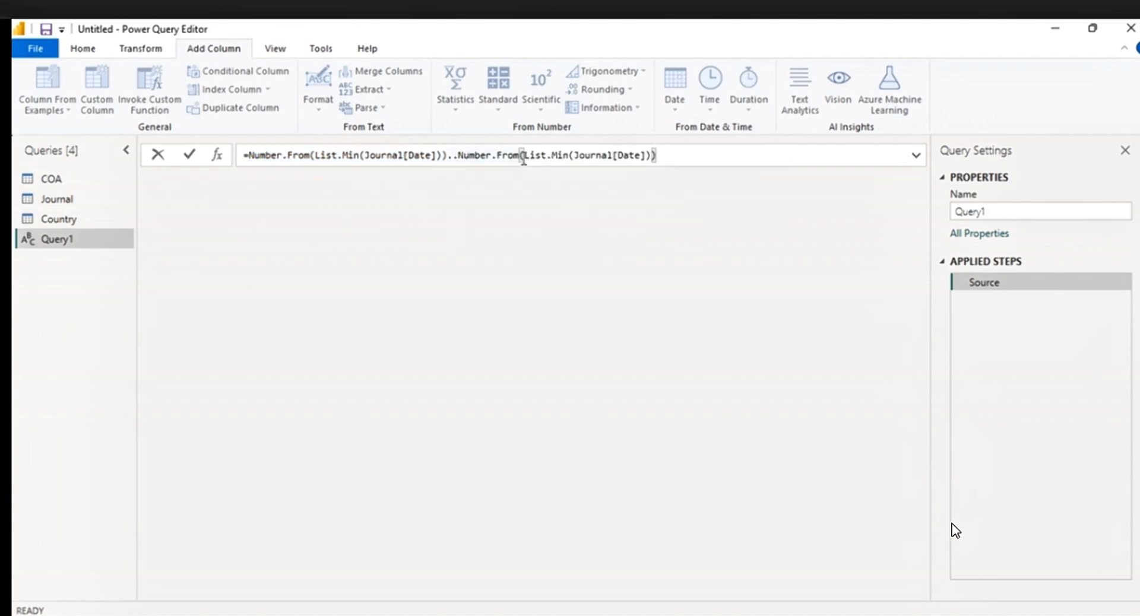
- Change List.Min to List.Max in the second half of the range formula
{"action": "left_click", "coordinate": [568, 156]}
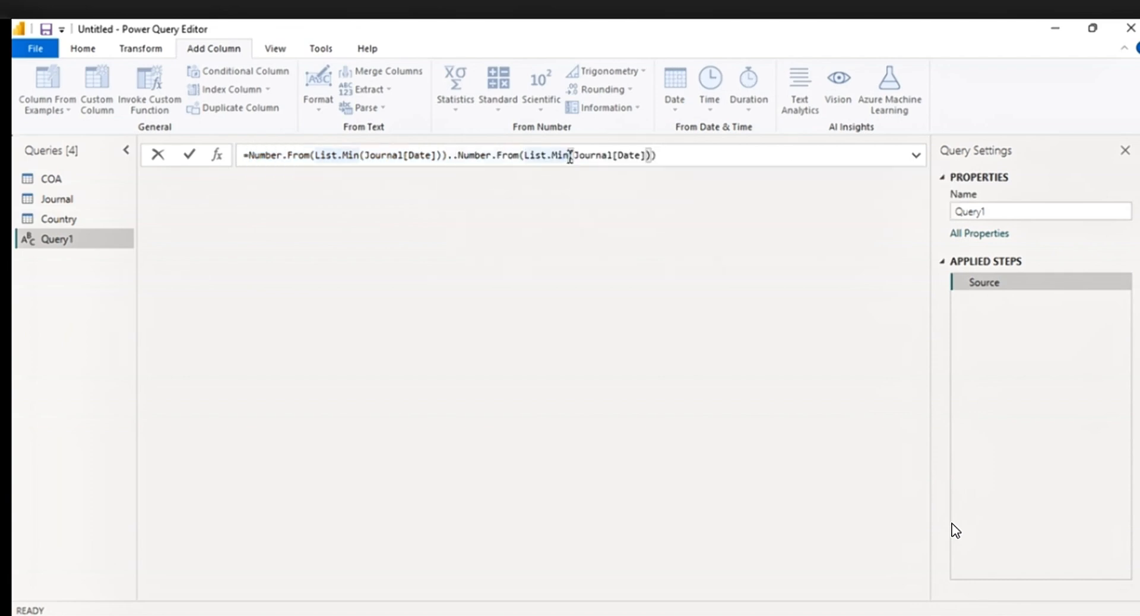
{"action": "key", "text": "BackSpace"}
{"action": "key", "text": "BackSpace"}
{"action": "type", "text": "ax"}
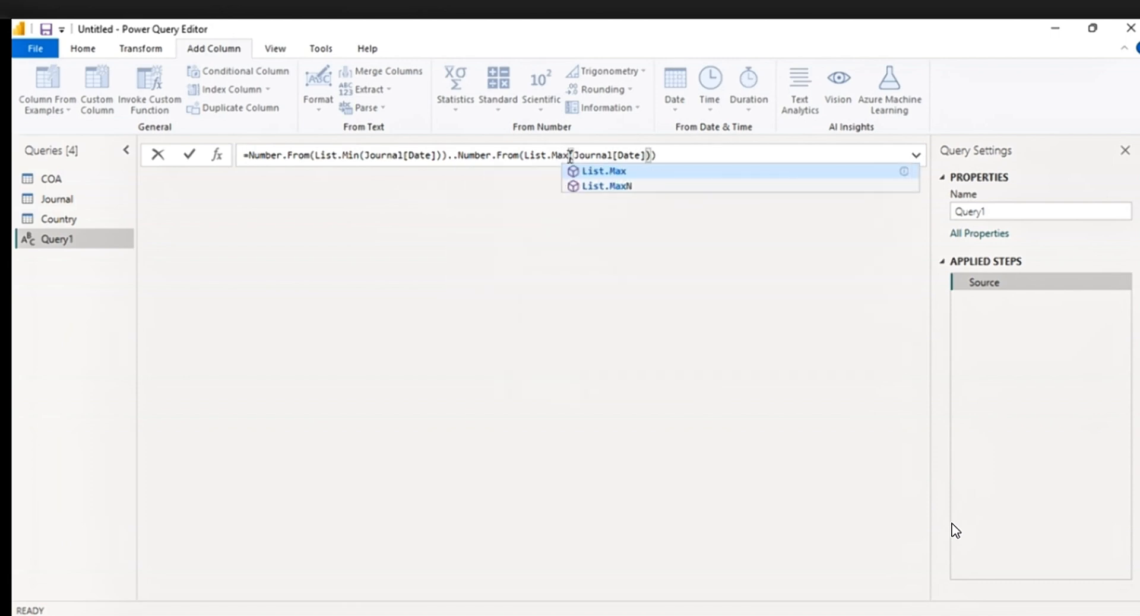
{"action": "key", "text": "Return"}
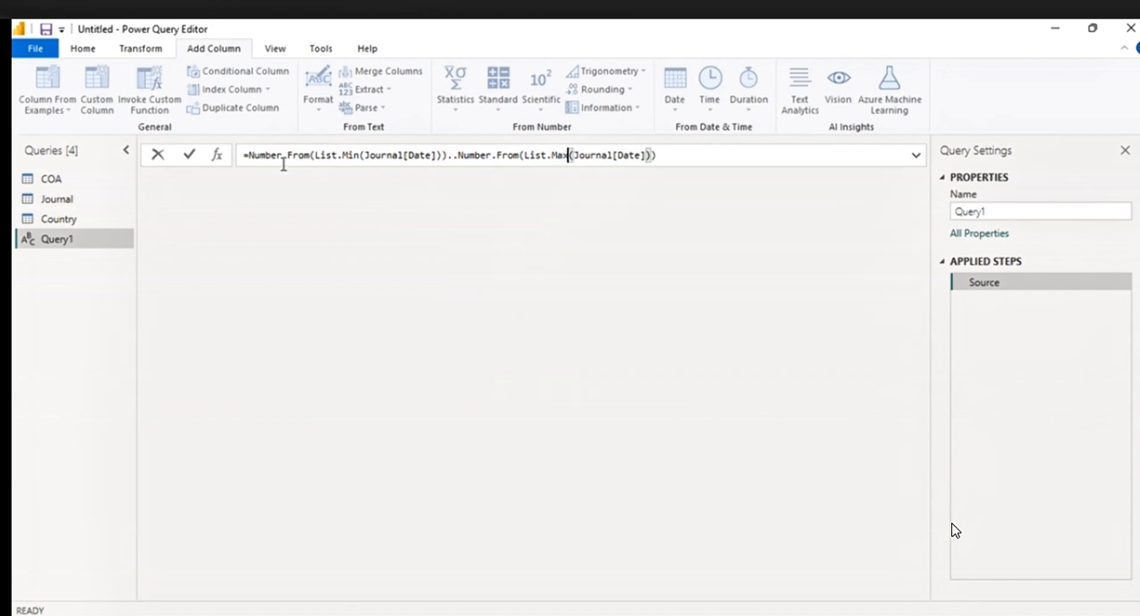
- Enclose the whole range expression after the equals sign in curly braces and apply the formula
{"action": "left_click", "coordinate": [251, 155]}
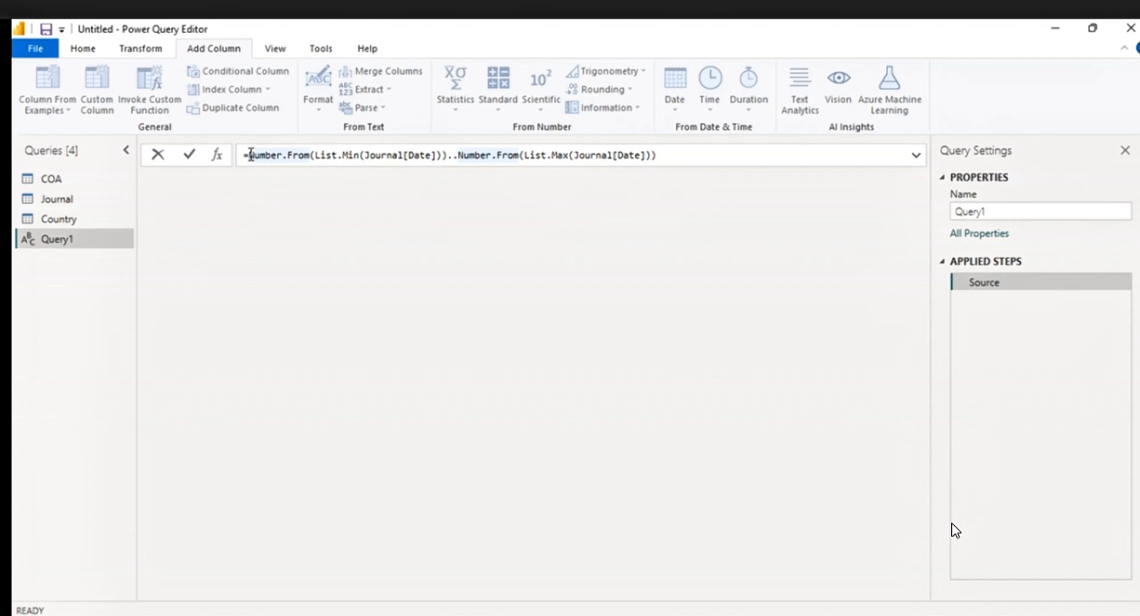
{"action": "type", "text": "{"}
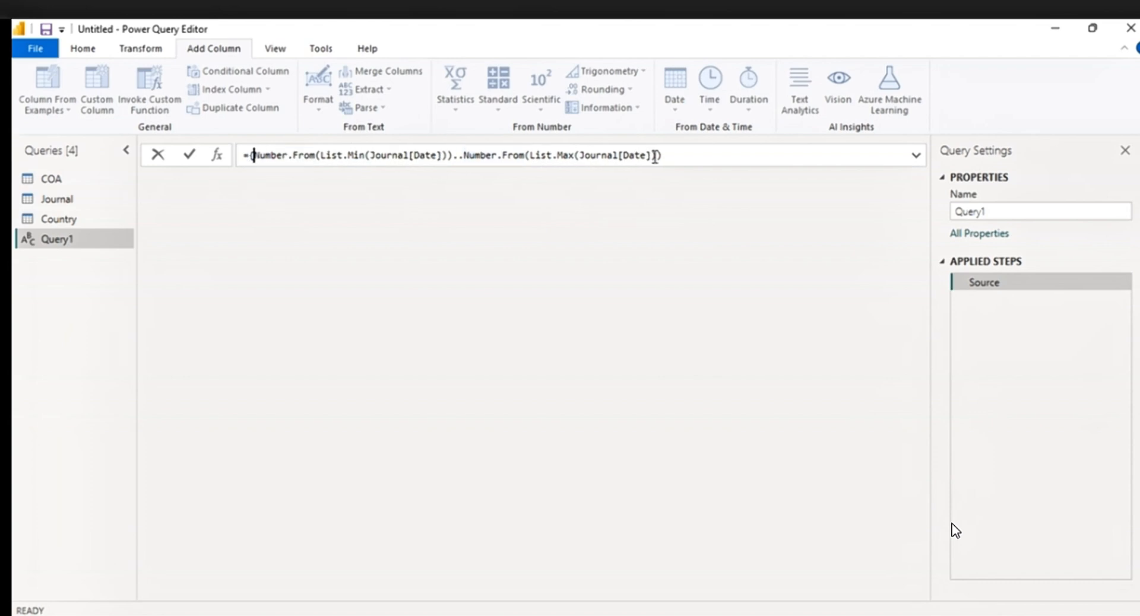
{"action": "left_click", "coordinate": [676, 156]}
{"action": "type", "text": "}"}
{"action": "key", "text": "Return"}
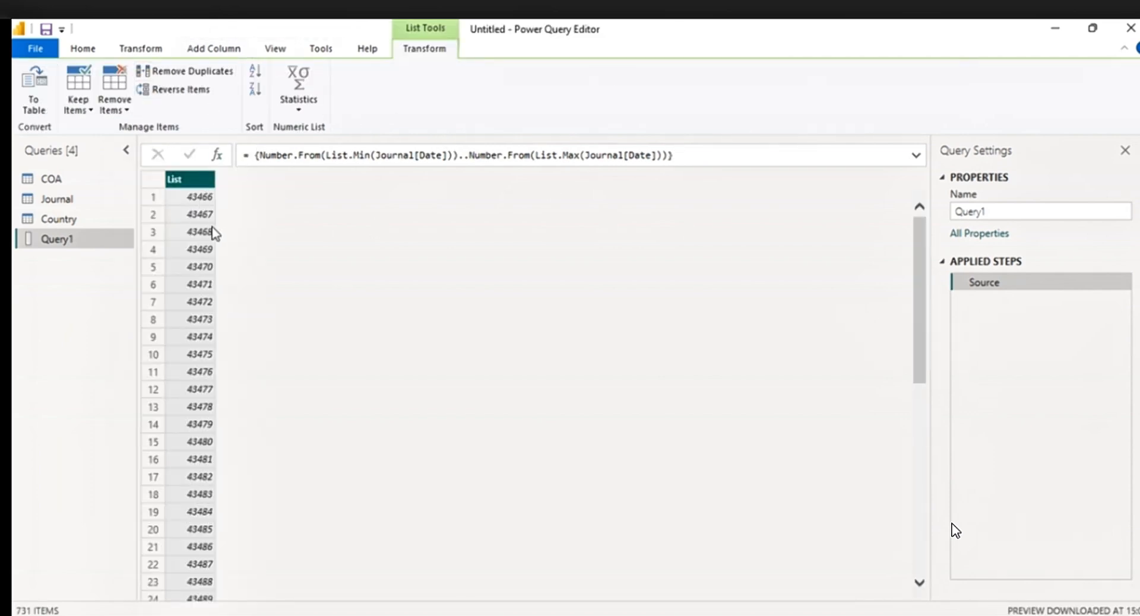
- Convert the list of date numbers to a table with delimiter None and extra columns set to Show as errors
{"action": "left_click", "coordinate": [36, 98]}
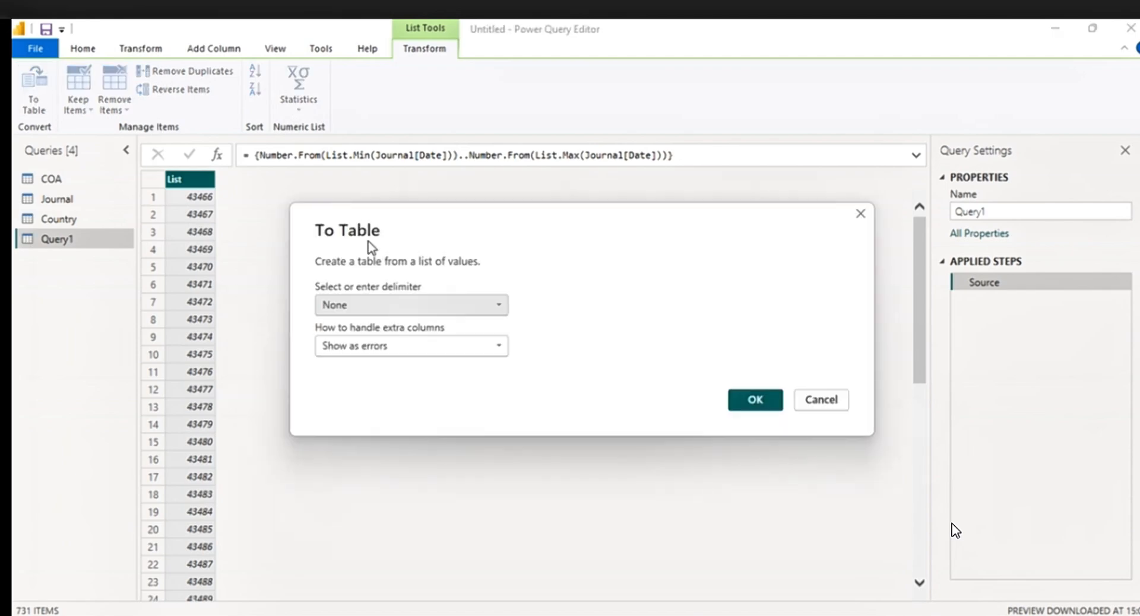
{"action": "left_click", "coordinate": [754, 401]}
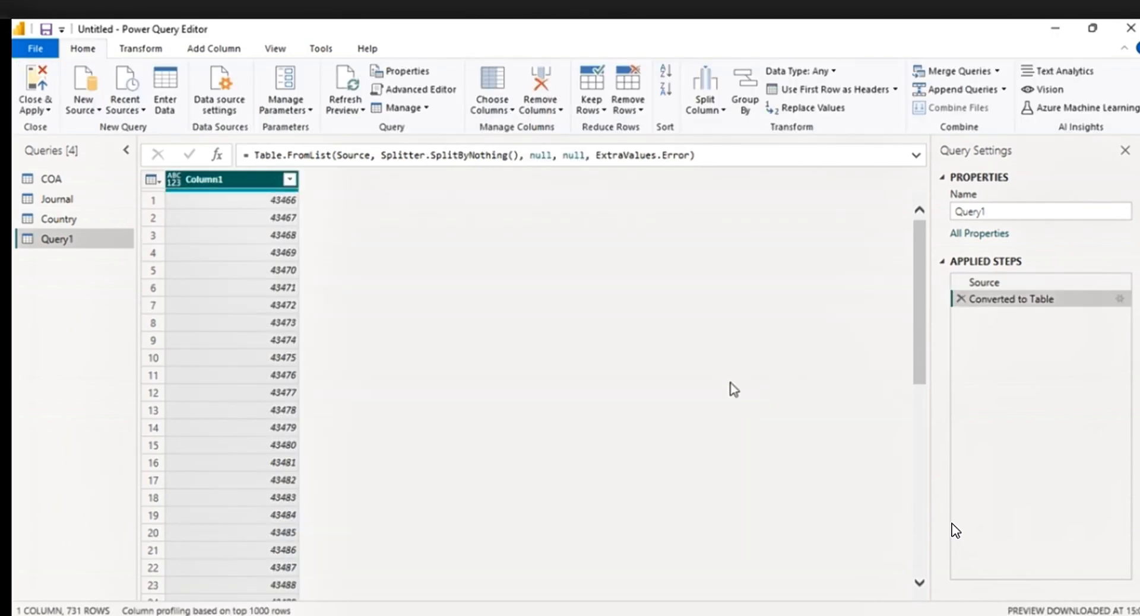
- Rename the date-list query as Calendar
{"action": "double_click", "coordinate": [970, 212]}
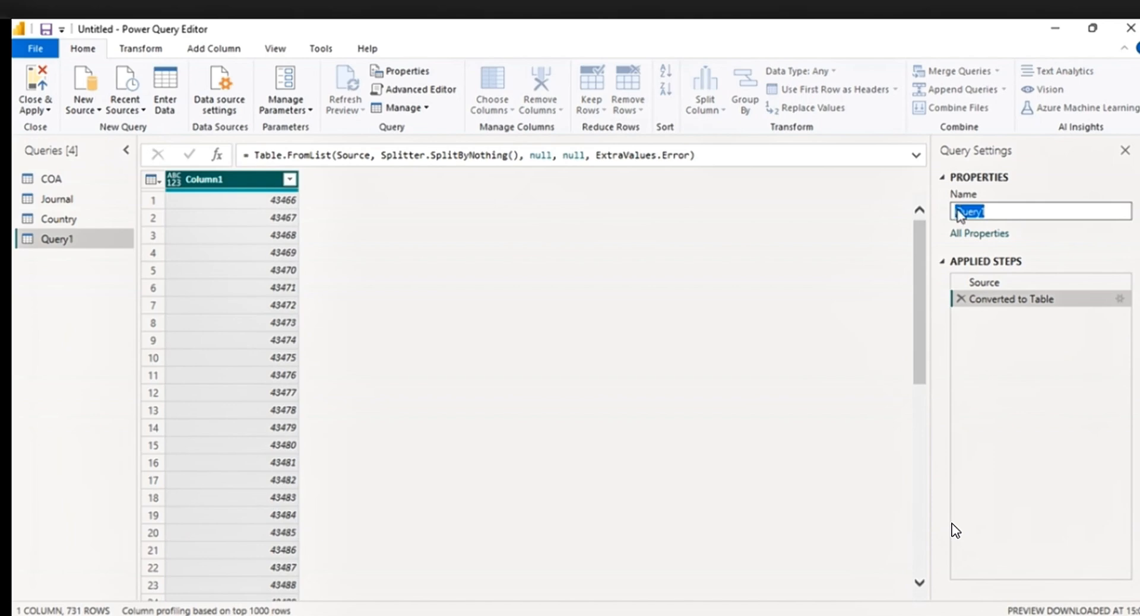
{"action": "type", "text": "D"}
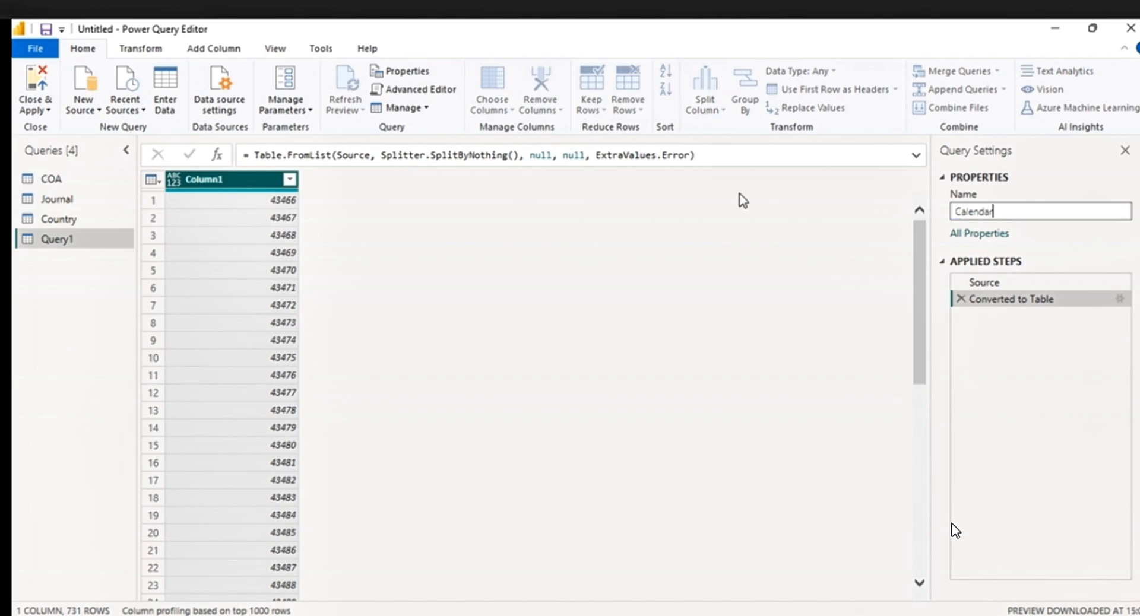
{"action": "left_click", "coordinate": [178, 186]}
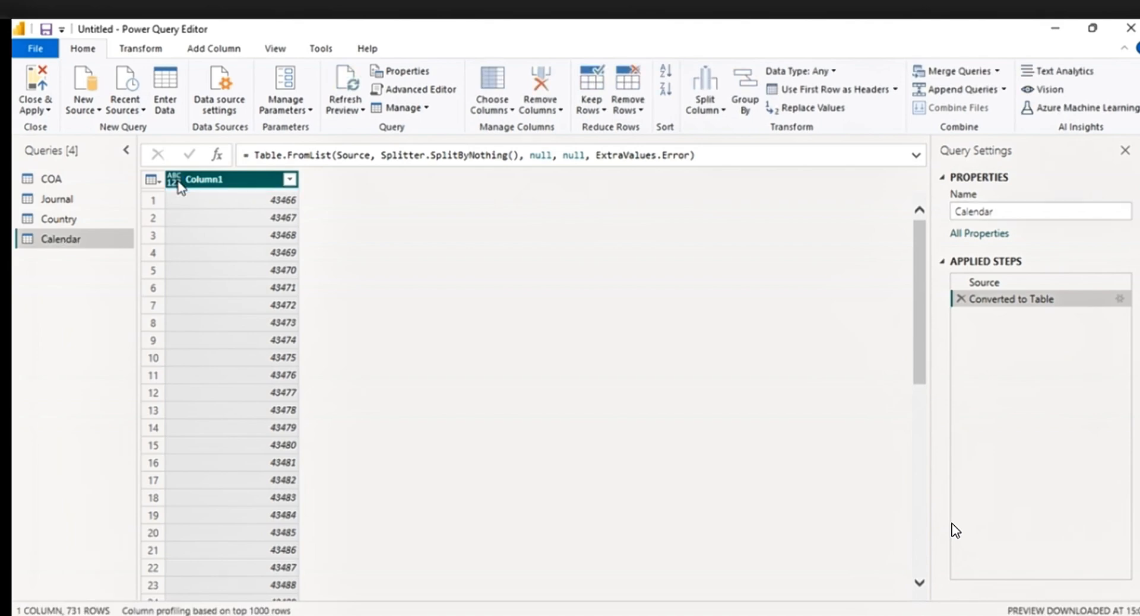
- Rename Column1 of the Calendar query as Date and change its data type to Date
{"action": "double_click", "coordinate": [214, 181]}
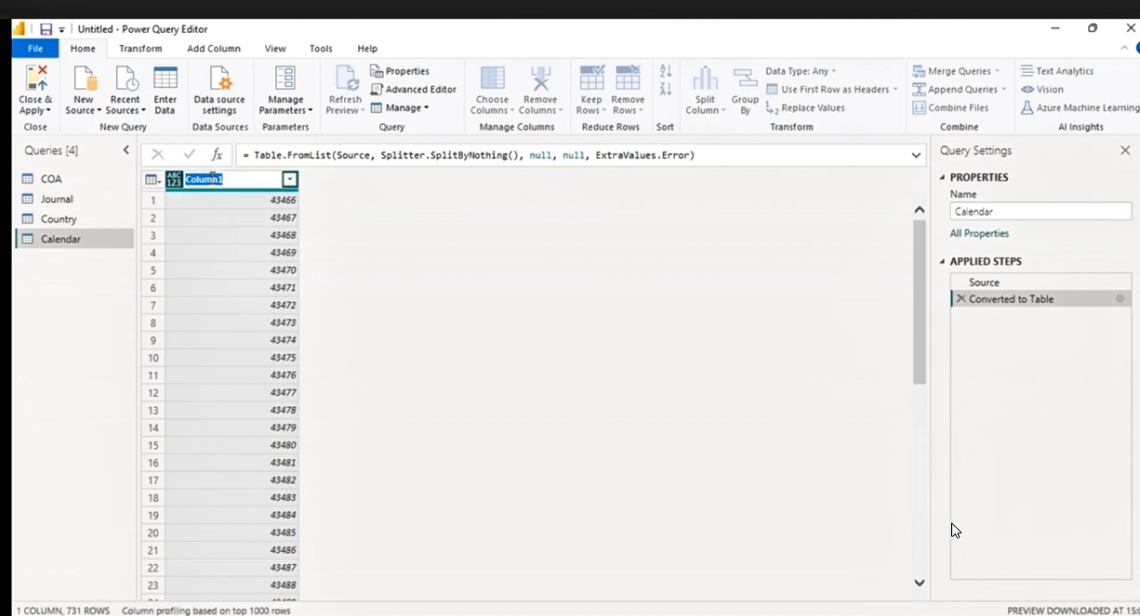
{"action": "type", "text": "Date"}
{"action": "key", "text": "Return"}
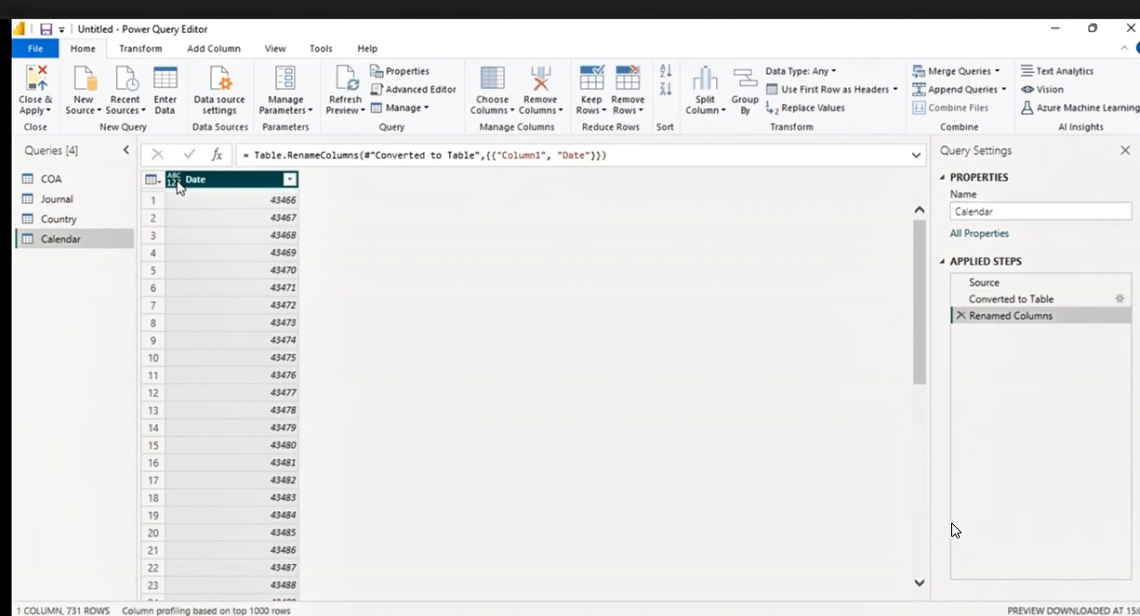
{"action": "left_click", "coordinate": [177, 181]}
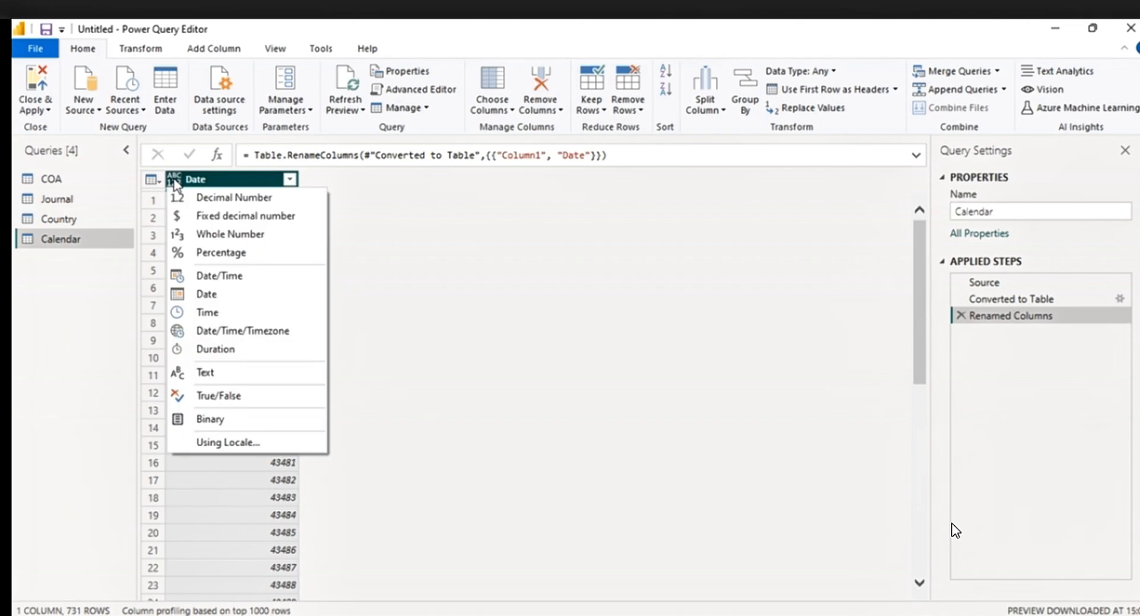
{"action": "left_click", "coordinate": [218, 297]}
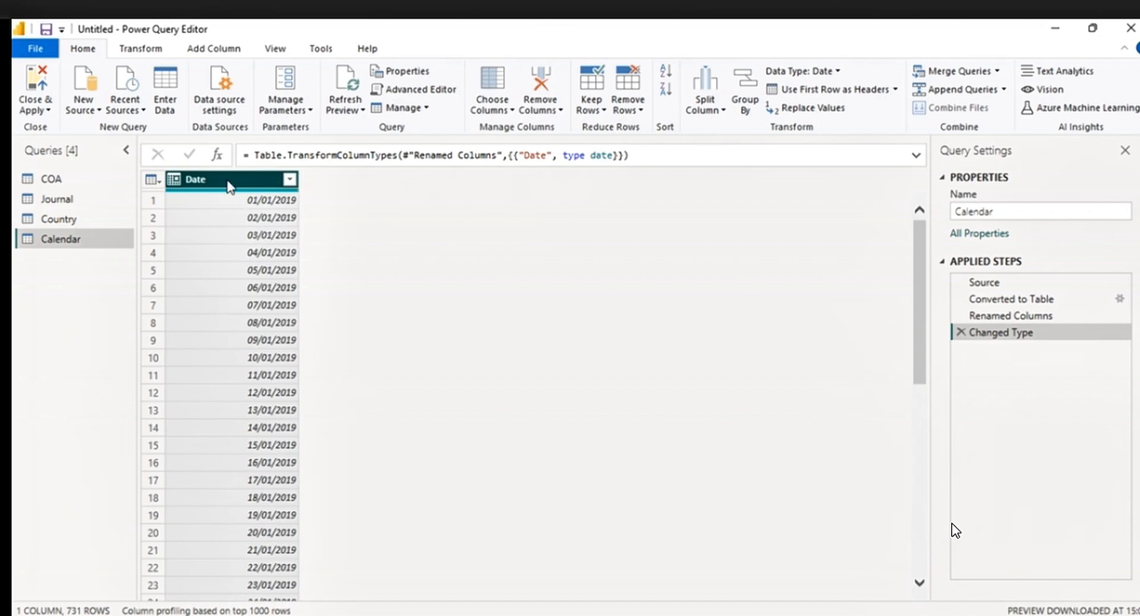
- Add a Year column to the Calendar query, derived from the Date column
{"action": "left_click", "coordinate": [220, 52]}
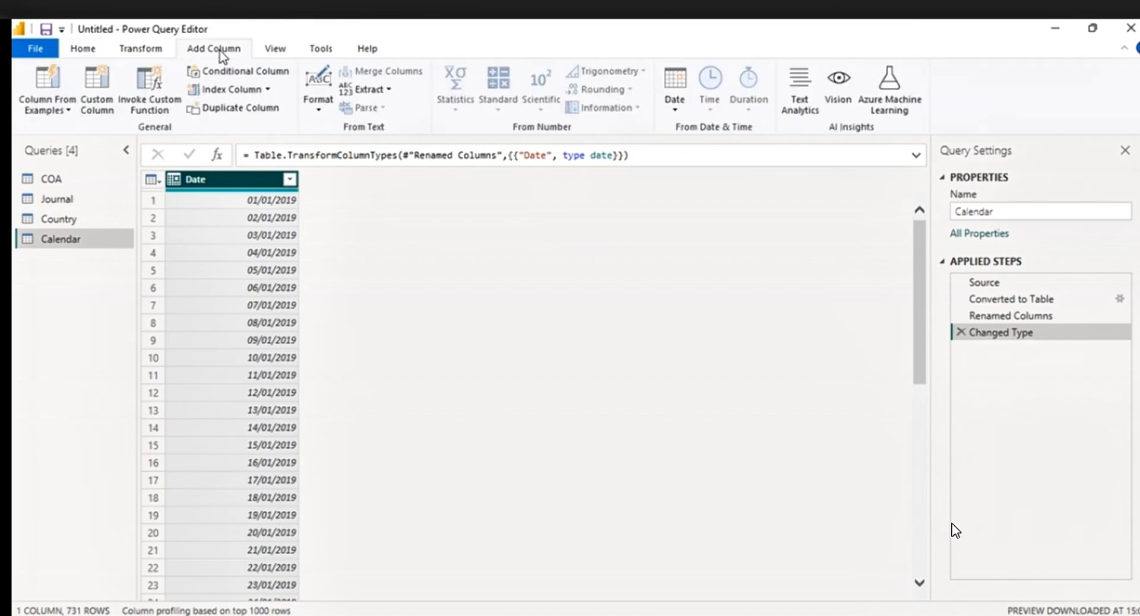
{"action": "left_click", "coordinate": [676, 110]}
{"action": "mouse_move", "coordinate": [728, 186]}
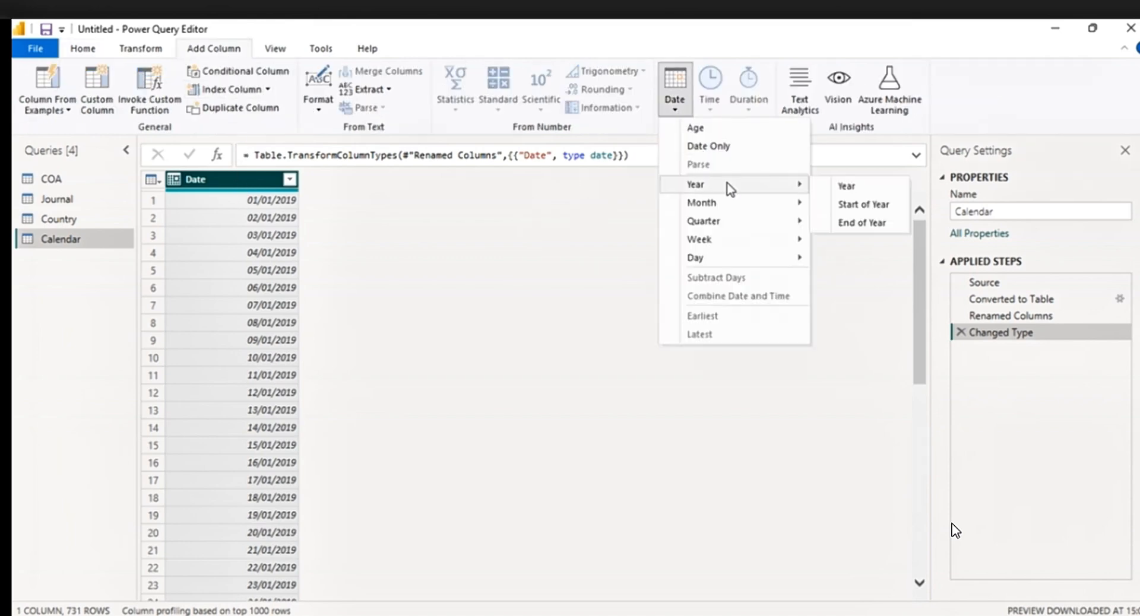
{"action": "left_click", "coordinate": [846, 188]}
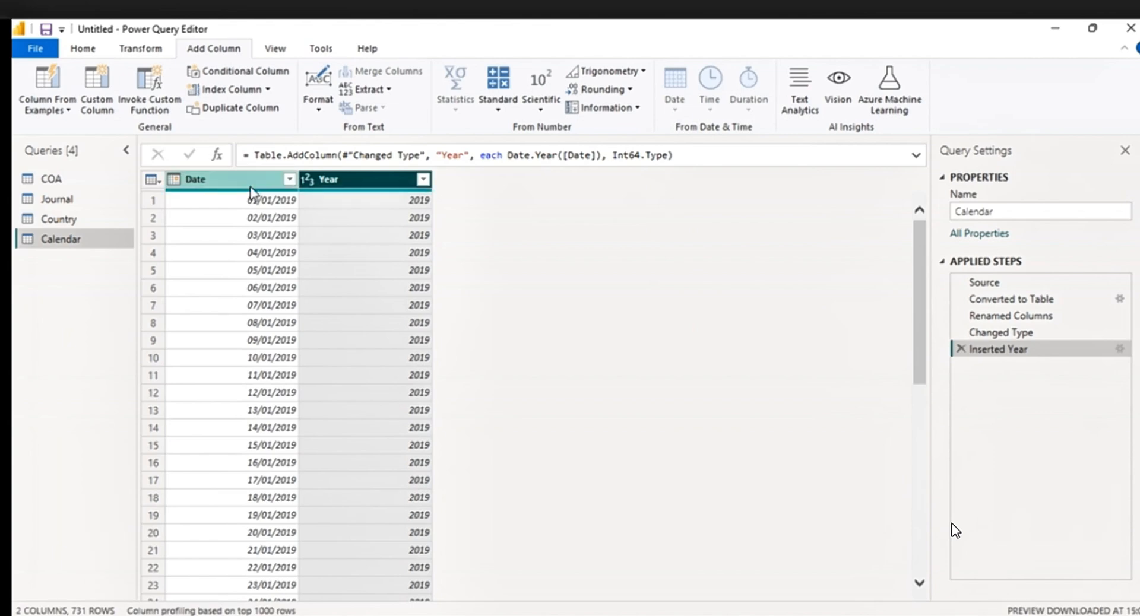
- Add a month-number column to the Calendar query, derived from the Date column
{"action": "left_click", "coordinate": [219, 186]}
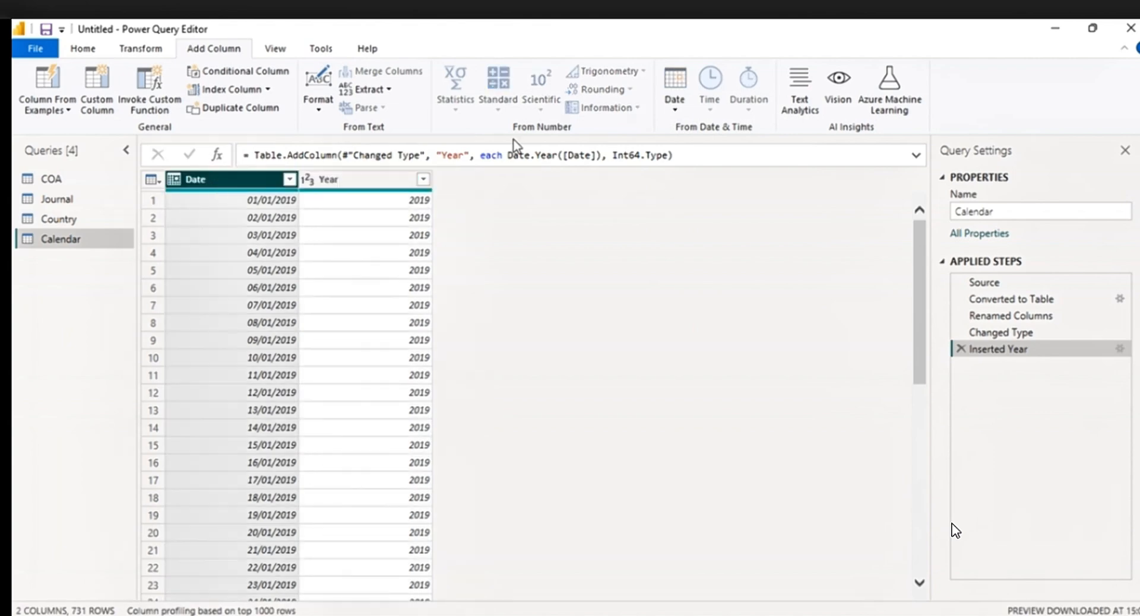
{"action": "left_click", "coordinate": [676, 110]}
{"action": "mouse_move", "coordinate": [734, 208]}
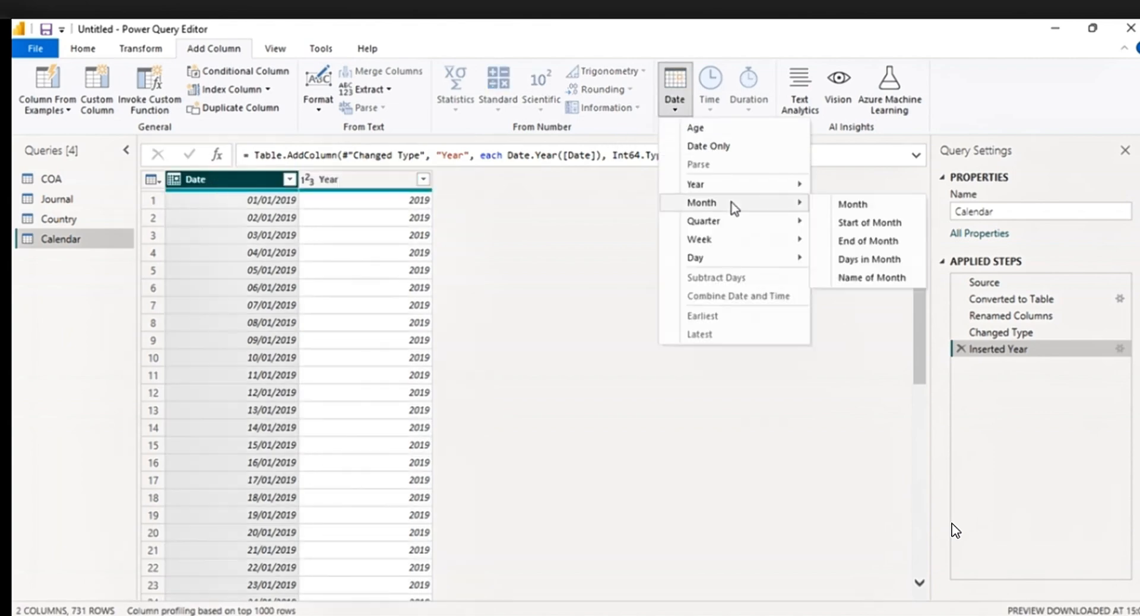
{"action": "left_click", "coordinate": [850, 204]}
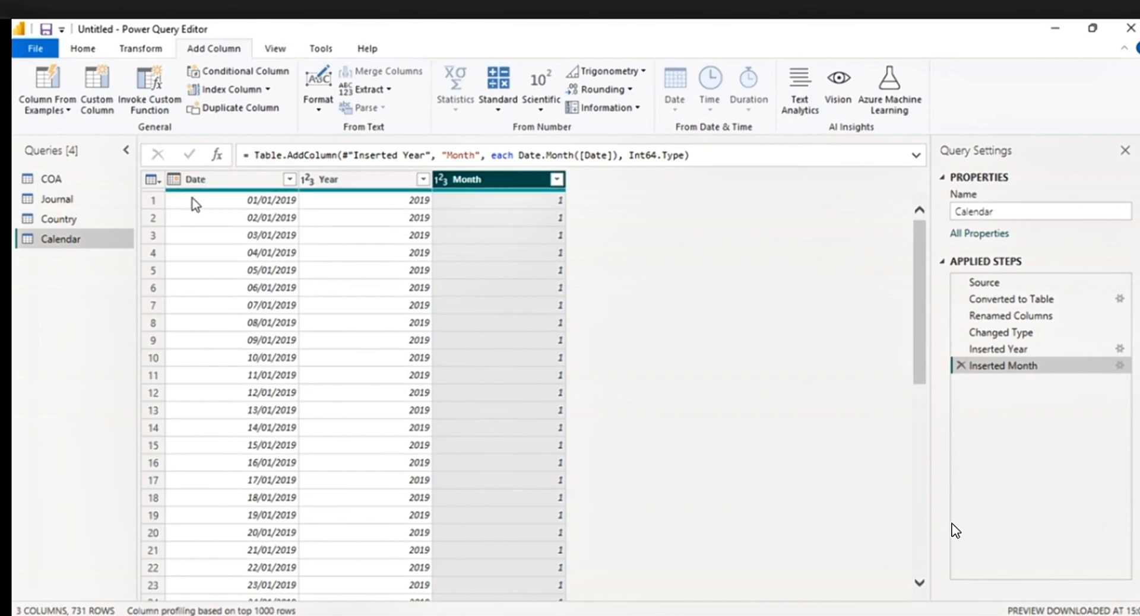
- Add a Name of Month column to the Calendar query, derived from the Date column
{"action": "left_click", "coordinate": [184, 184]}
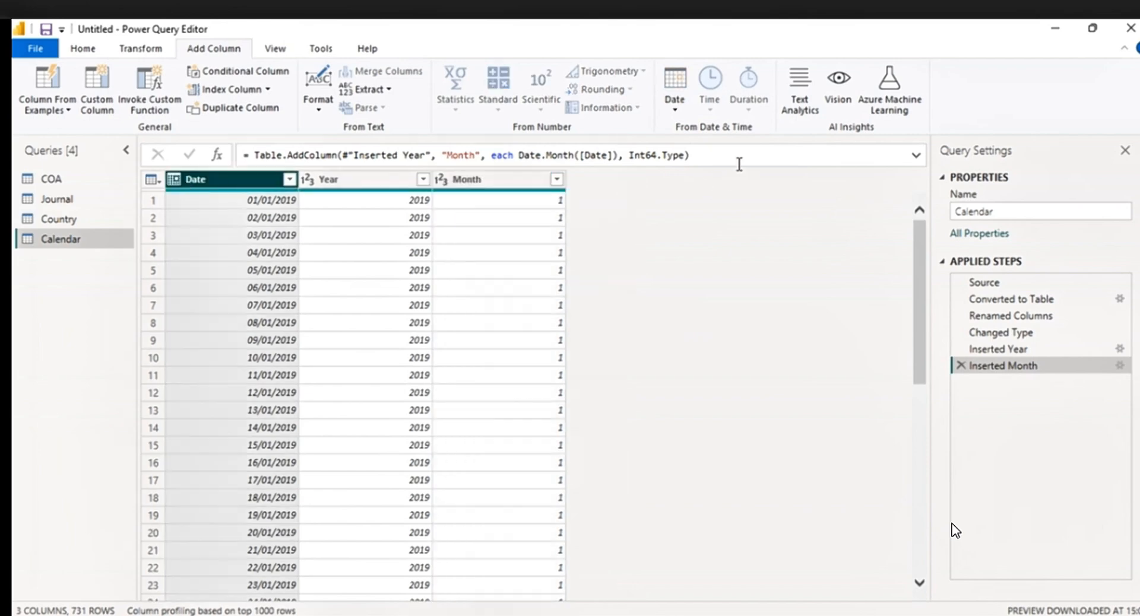
{"action": "left_click", "coordinate": [680, 111]}
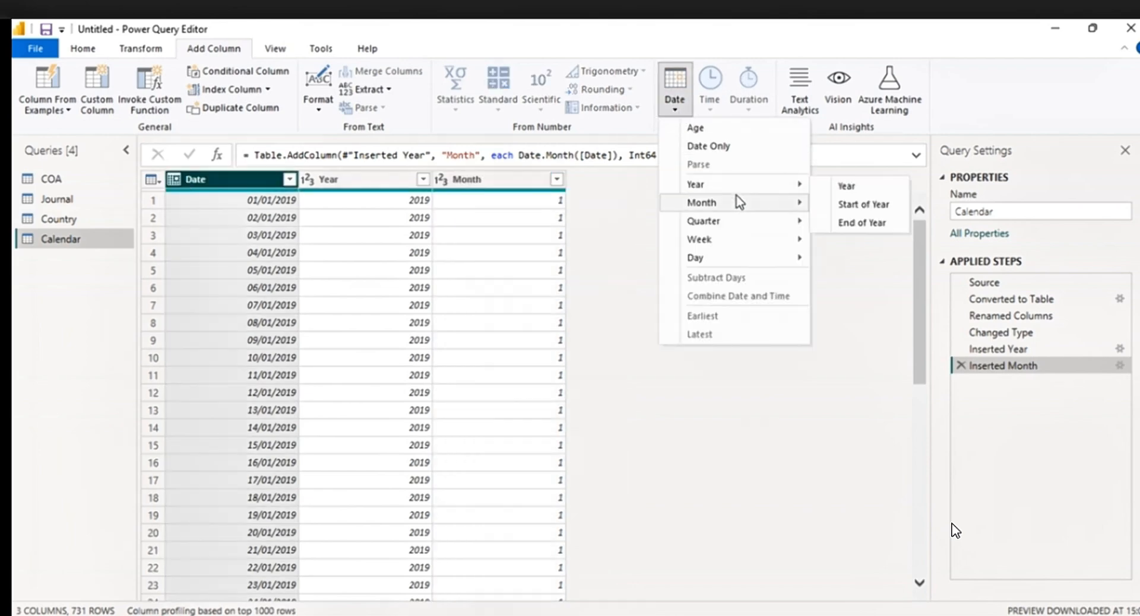
{"action": "mouse_move", "coordinate": [739, 204]}
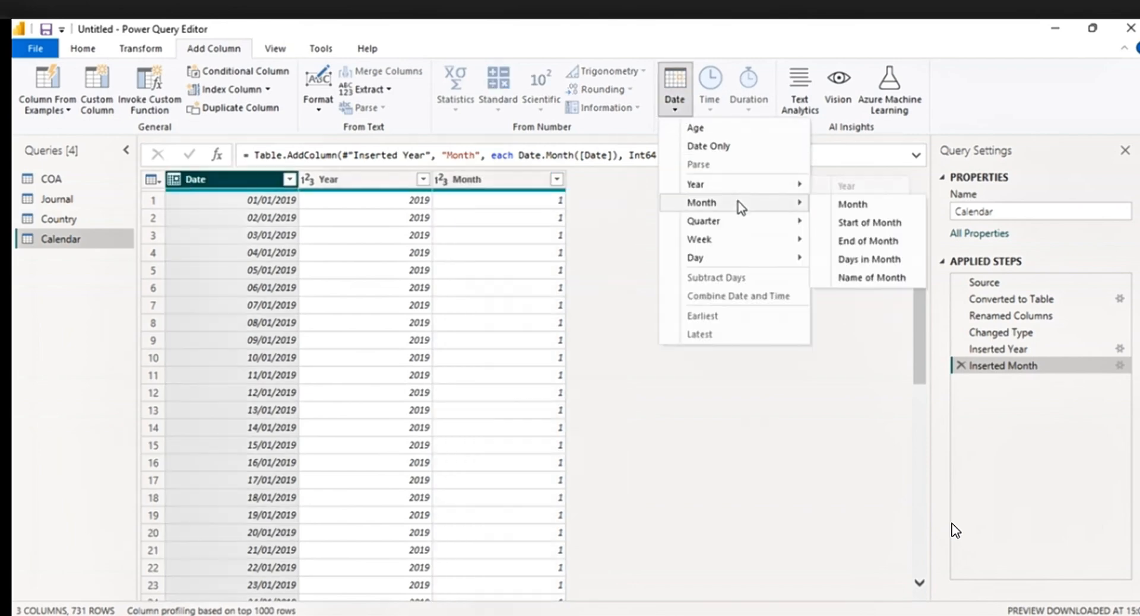
{"action": "left_click", "coordinate": [889, 278]}
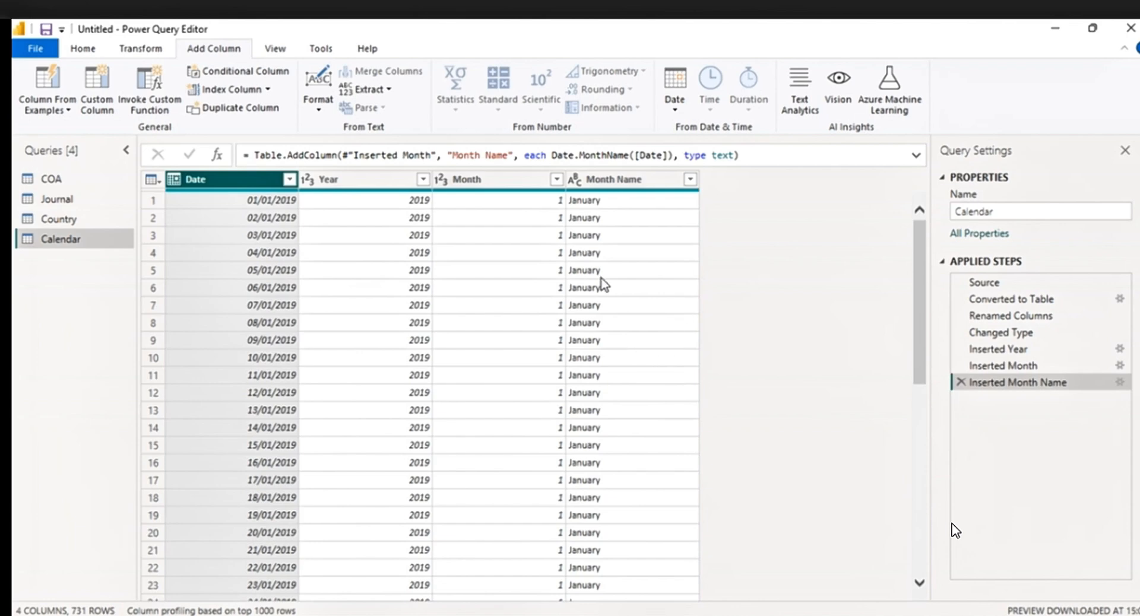
- Shorten the values of the Month Name column in place by extracting their first 3 characters
{"action": "left_click", "coordinate": [597, 188]}
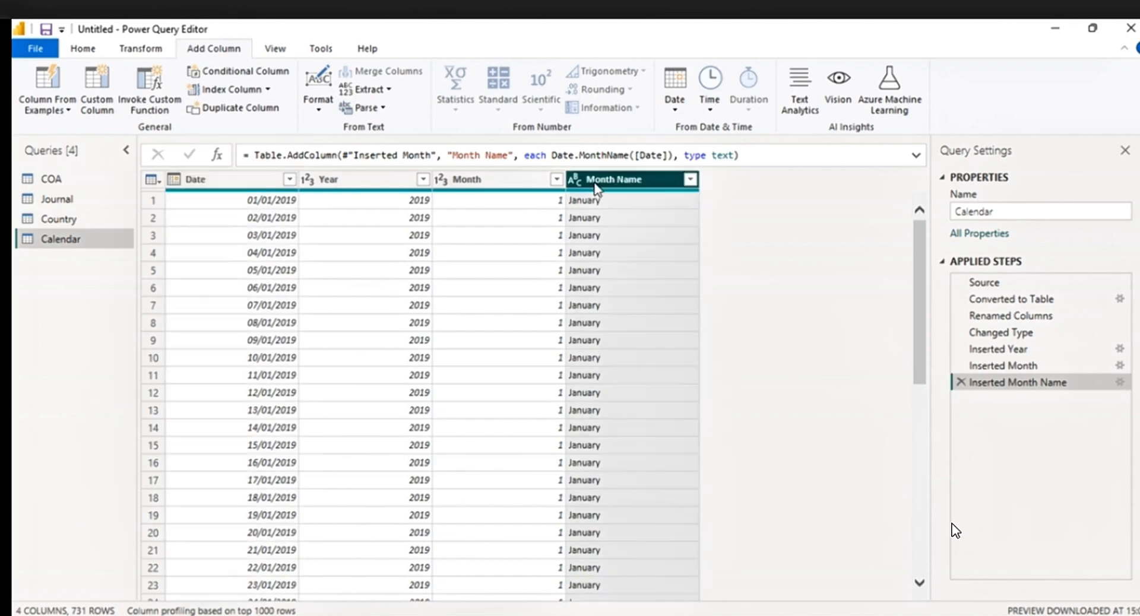
{"action": "left_click", "coordinate": [151, 50]}
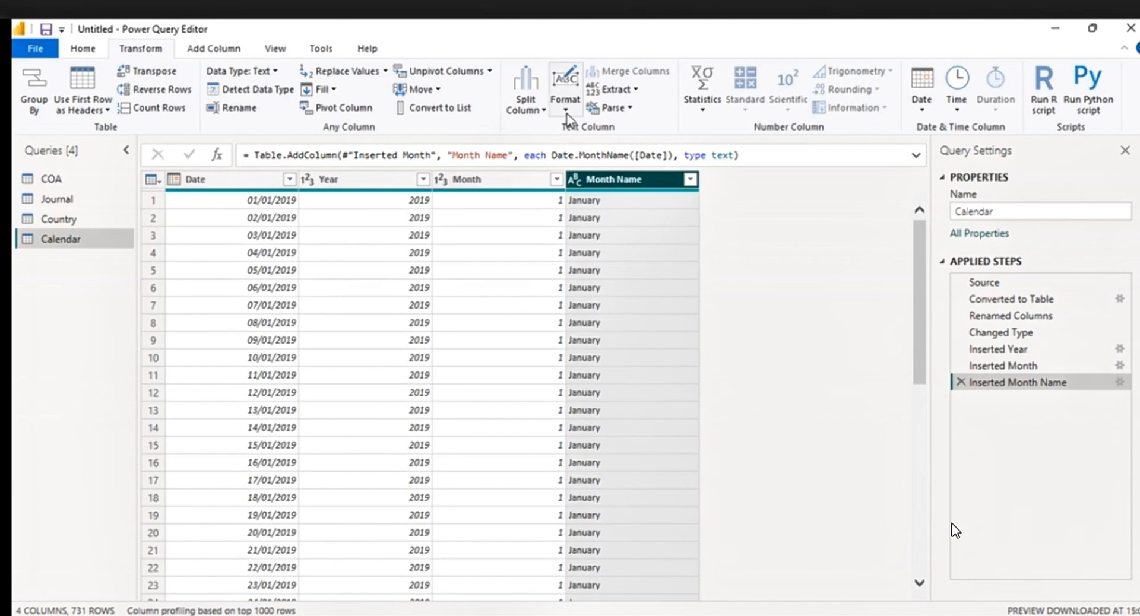
{"action": "left_click", "coordinate": [638, 90]}
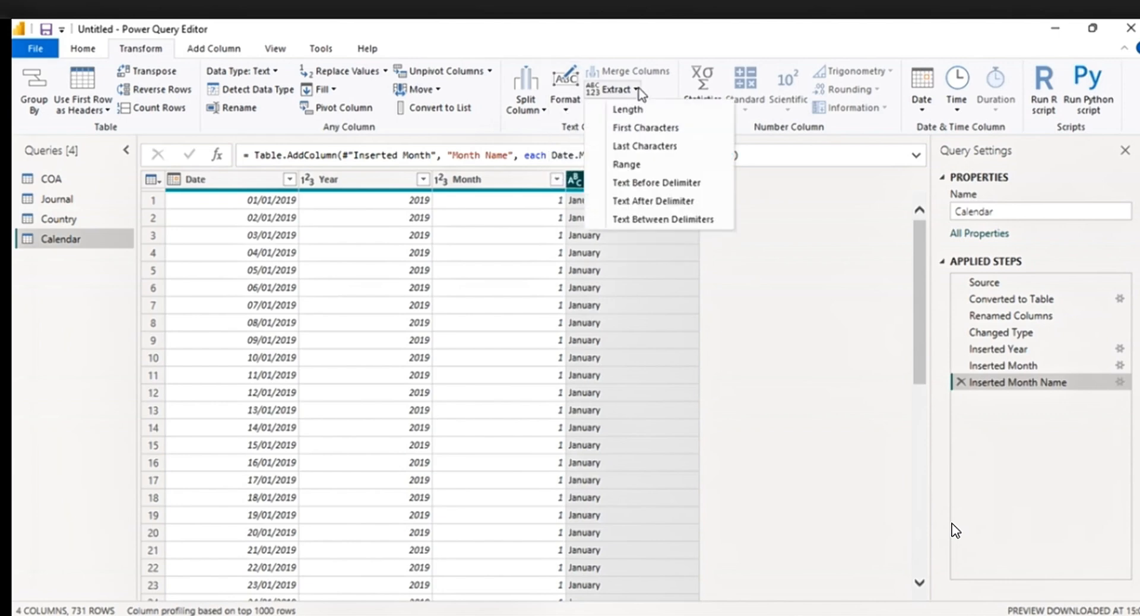
{"action": "left_click", "coordinate": [641, 127]}
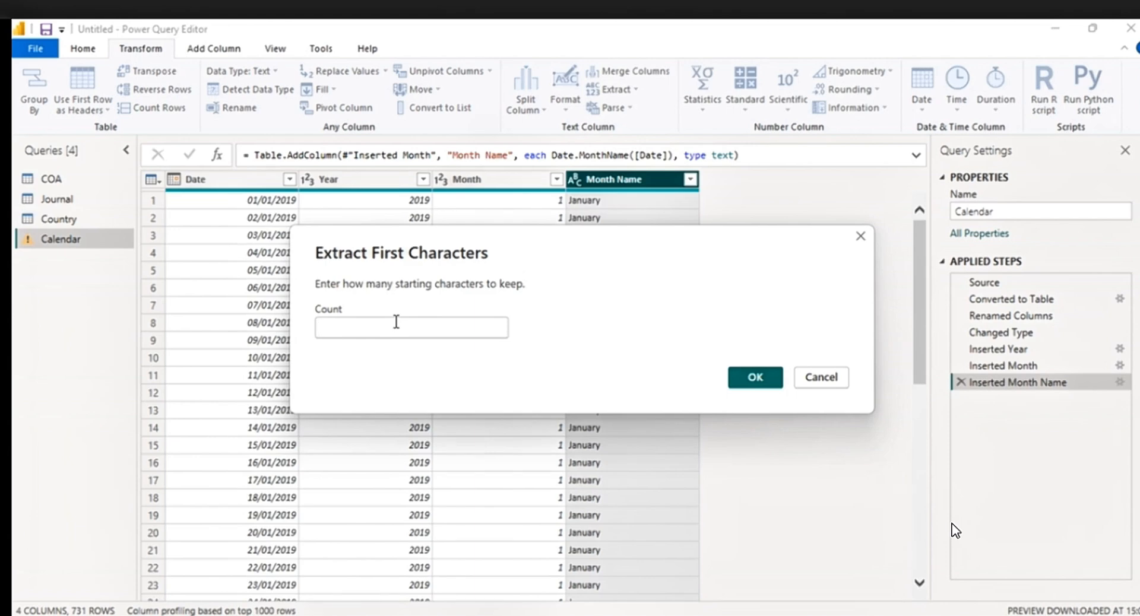
{"action": "left_click", "coordinate": [396, 322]}
{"action": "type", "text": "3"}
{"action": "left_click", "coordinate": [753, 377]}
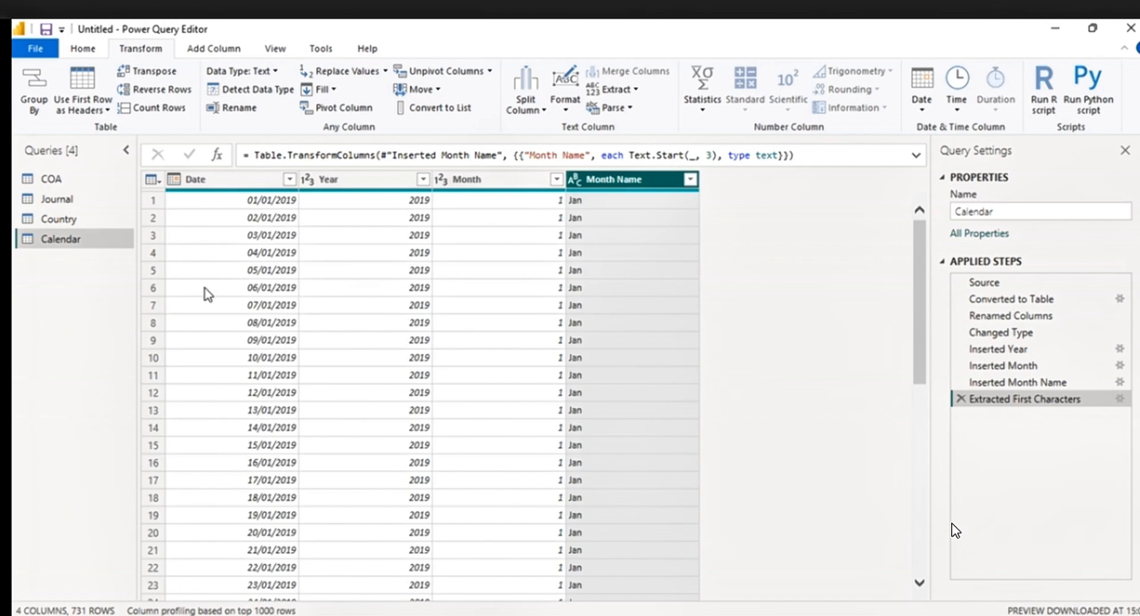
- Close the Power Query Editor and apply all query changes to the report
{"action": "left_click", "coordinate": [89, 51]}
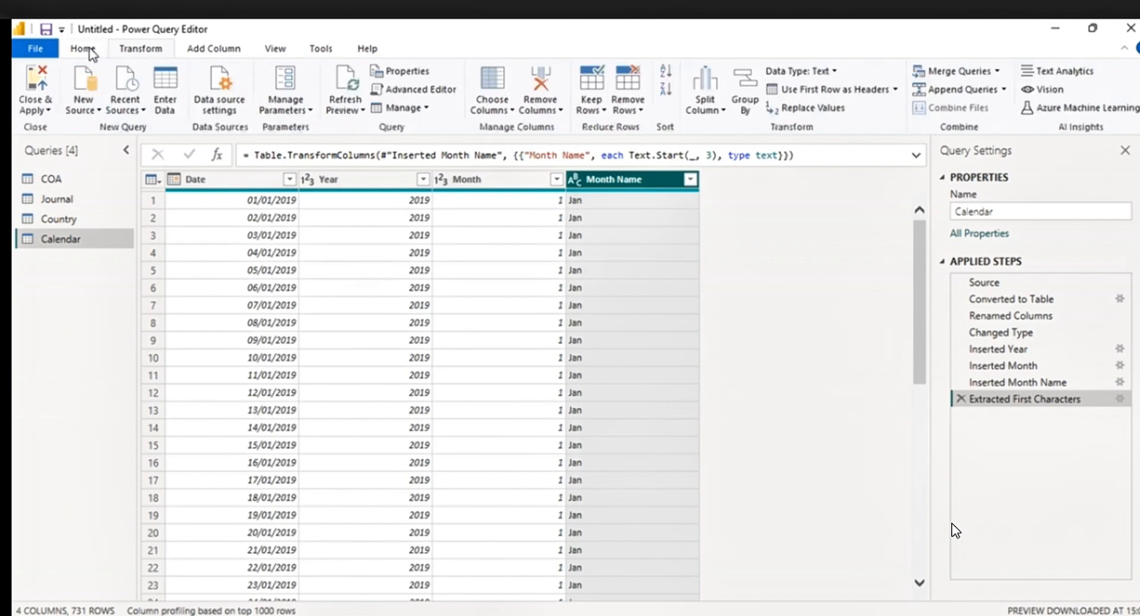
{"action": "left_click", "coordinate": [39, 109]}
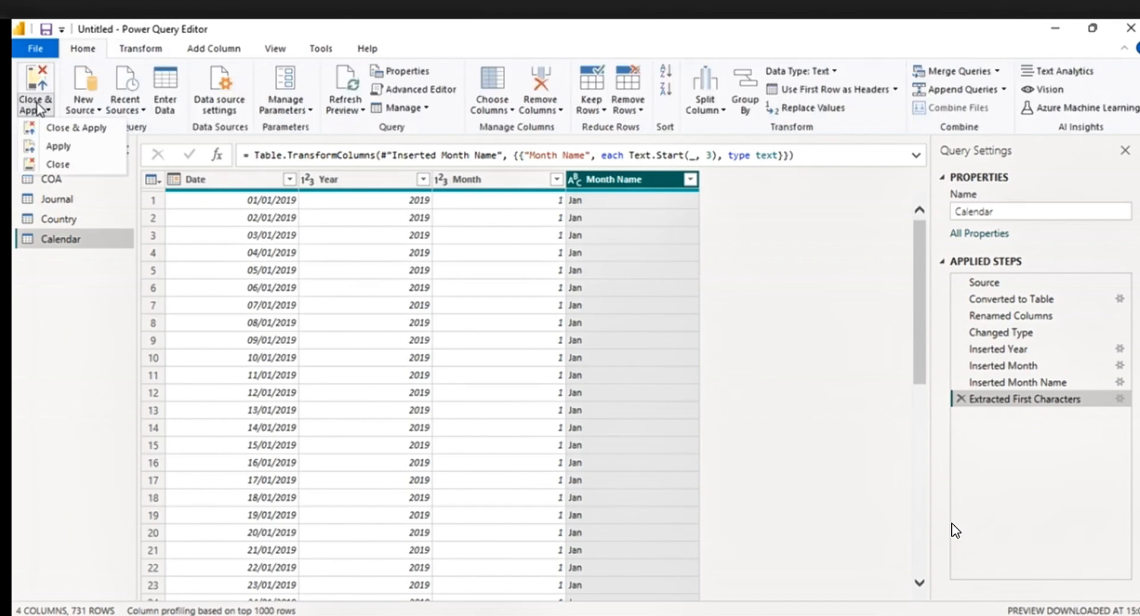
{"action": "left_click", "coordinate": [84, 133]}
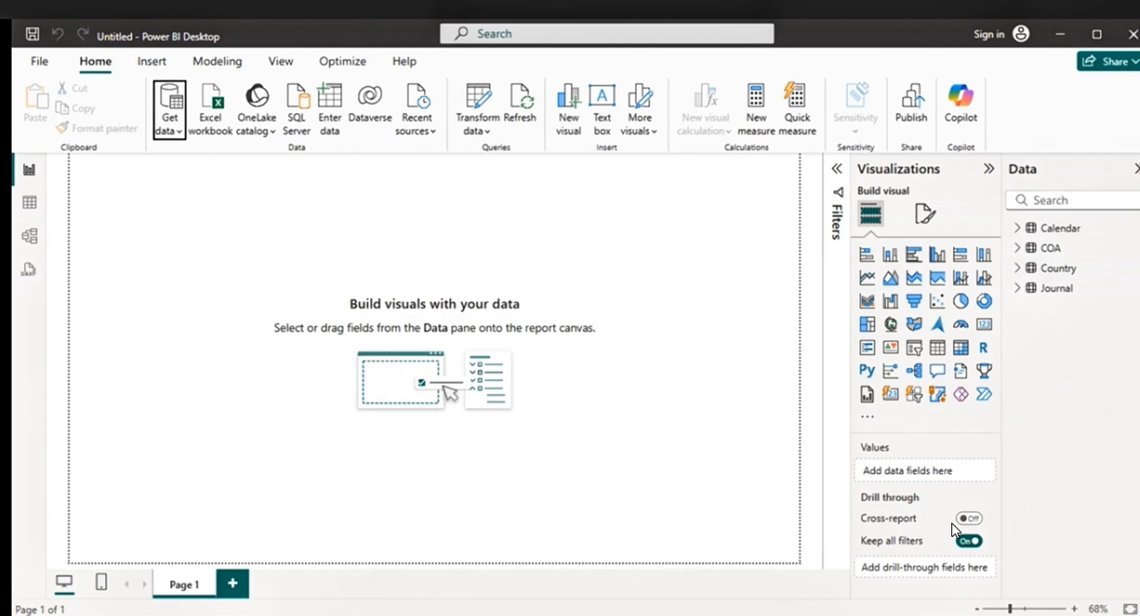
- In the model view, move the Journal table below the others and place Calendar between Country and COA
{"action": "left_click", "coordinate": [31, 237]}
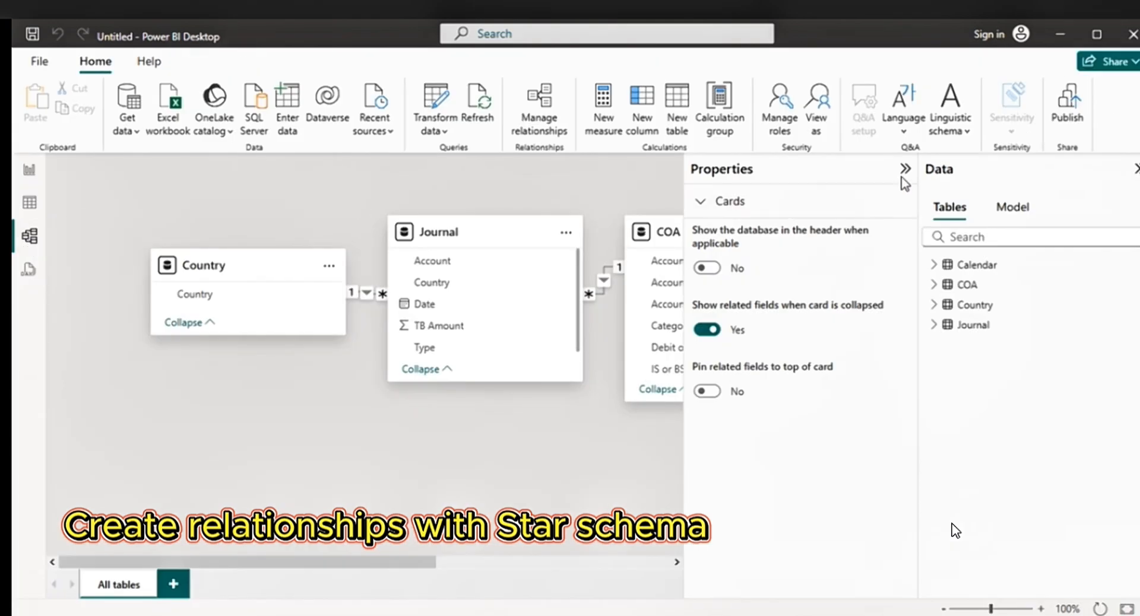
{"action": "left_click", "coordinate": [903, 171]}
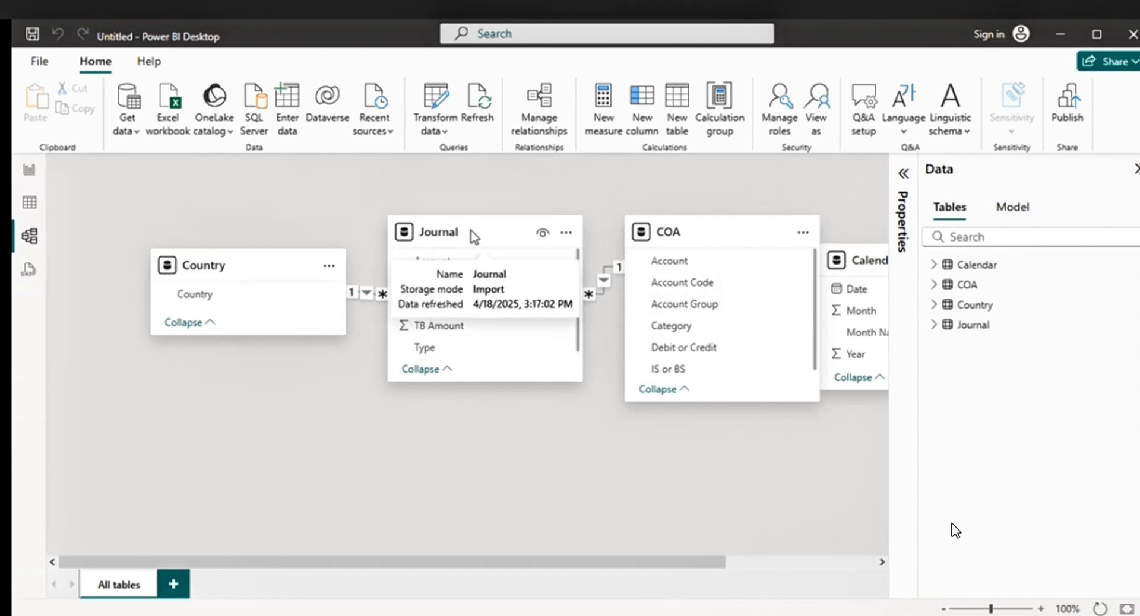
{"action": "left_click_drag", "start_coordinate": [474, 236], "coordinate": [475, 425]}
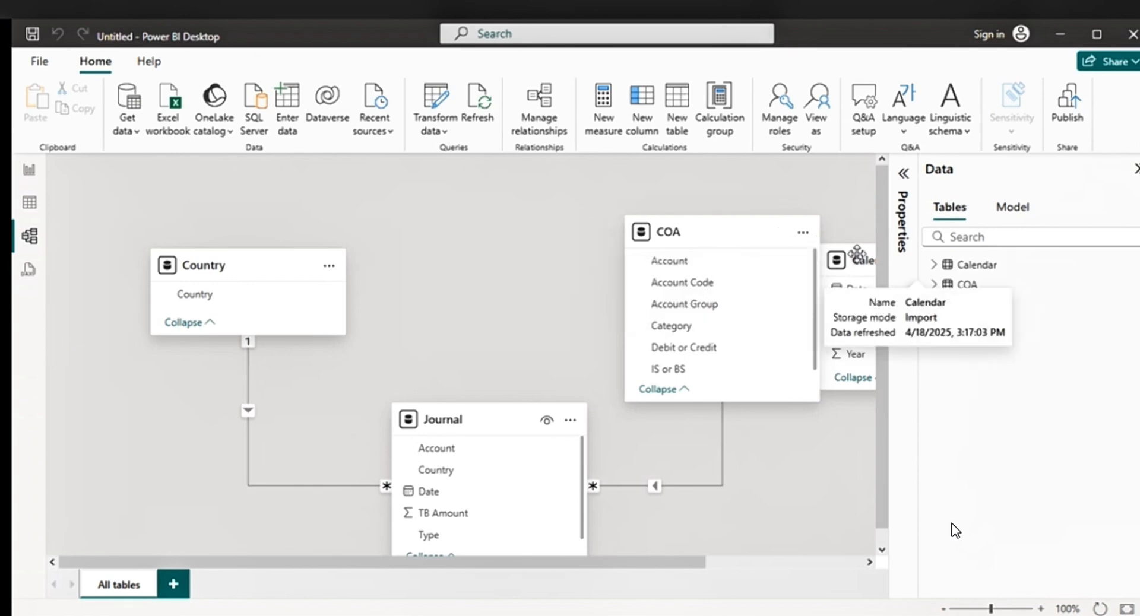
{"action": "left_click_drag", "start_coordinate": [669, 270], "coordinate": [422, 209]}
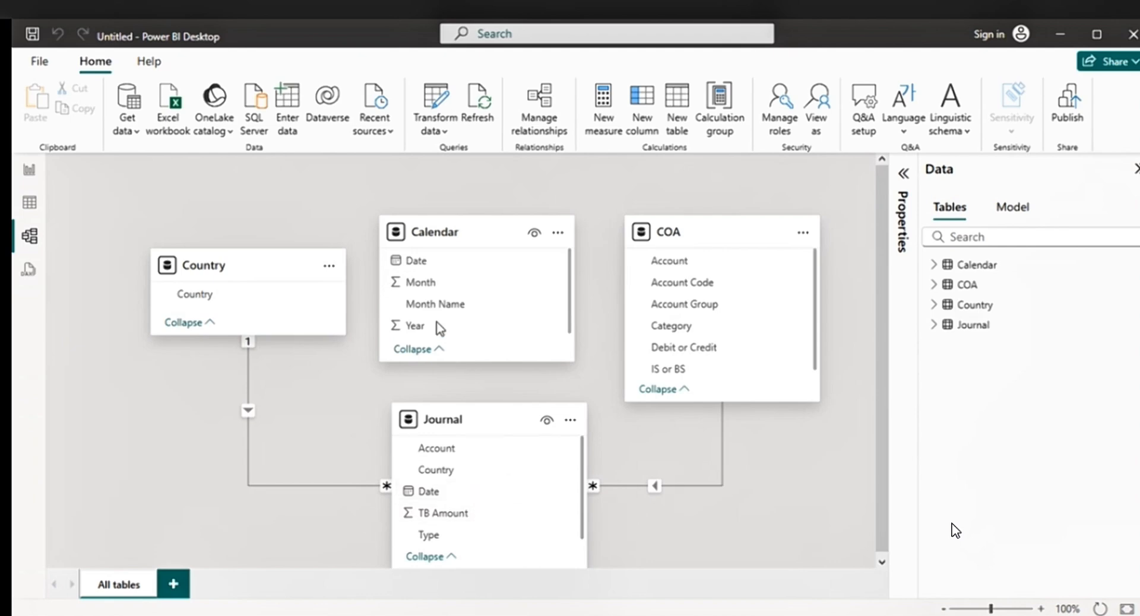
- Create an active one-to-many relationship from Calendar Date to Journal Date with Single cross-filter direction
{"action": "left_click_drag", "start_coordinate": [417, 265], "coordinate": [427, 496]}
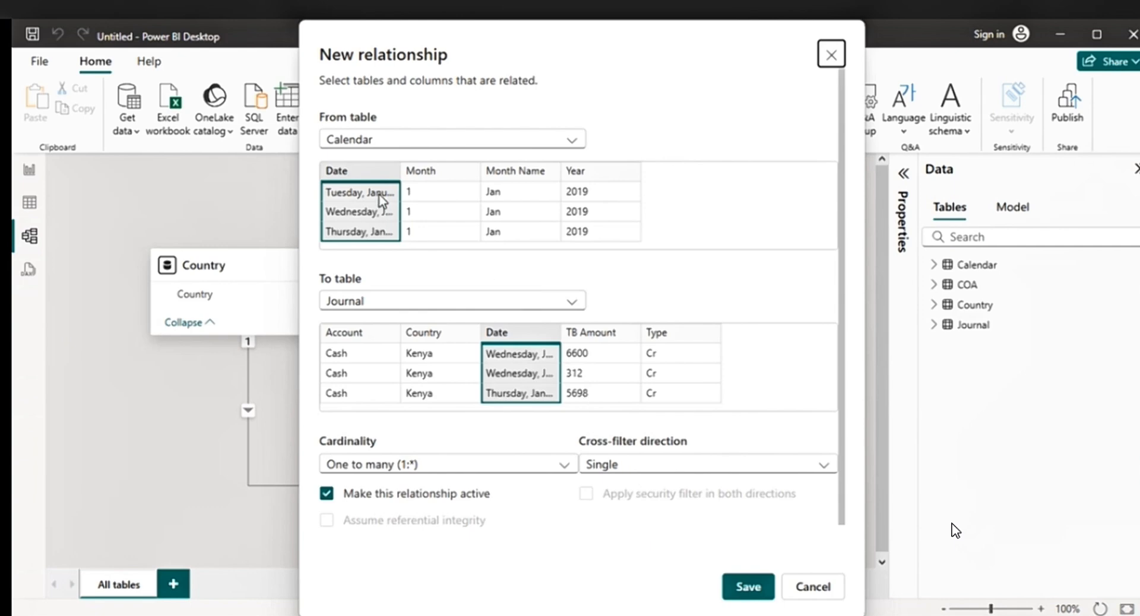
{"action": "left_click", "coordinate": [748, 586]}
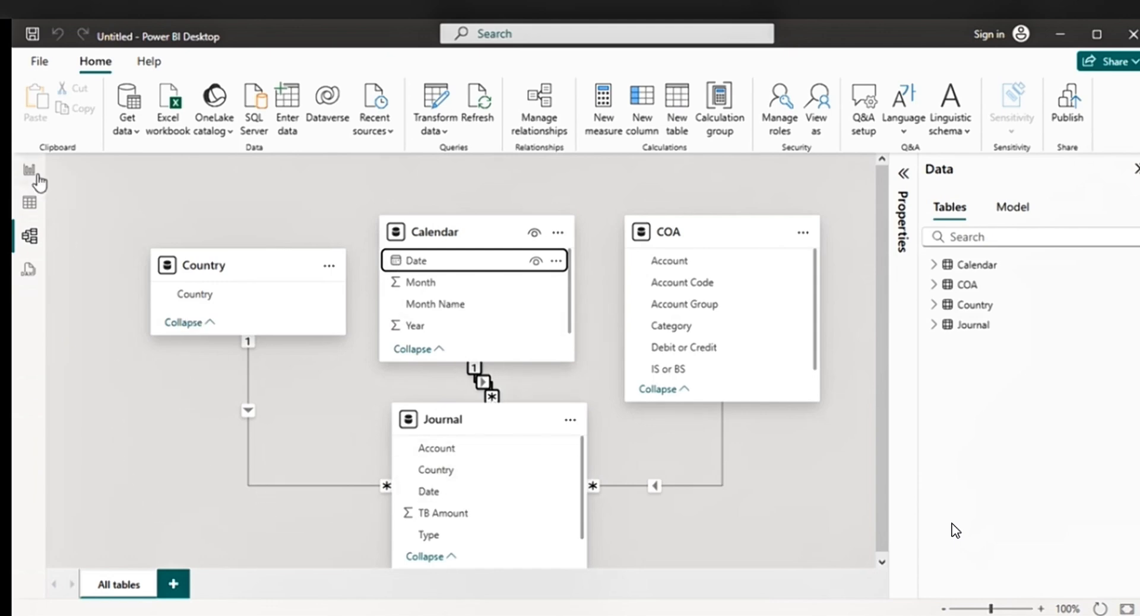
- In the report view, create a new empty calculated table named My measures
{"action": "left_click", "coordinate": [37, 177]}
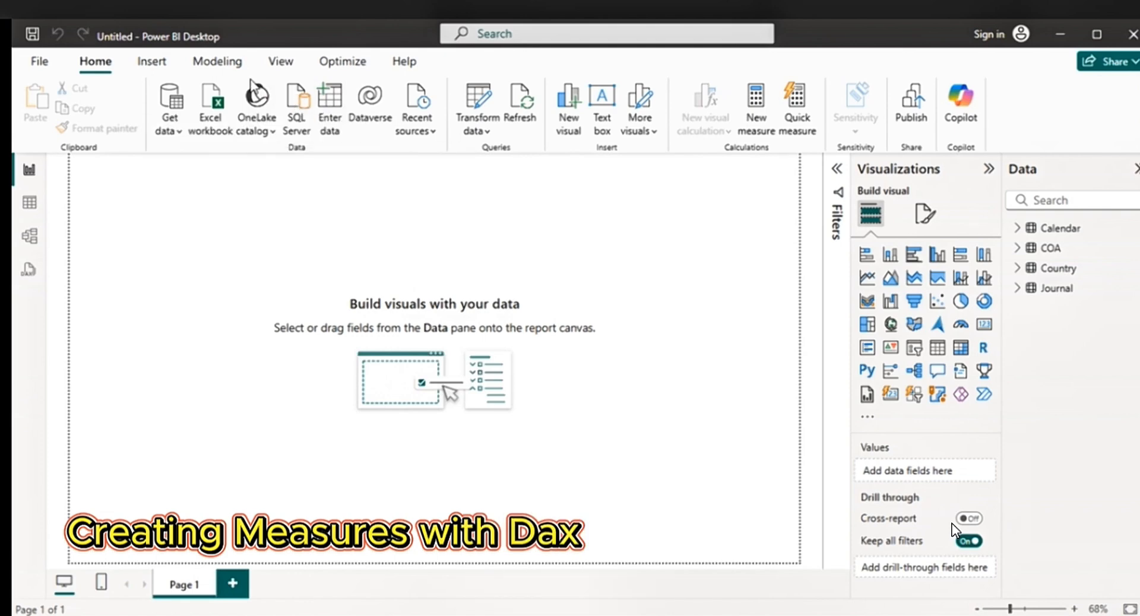
{"action": "left_click", "coordinate": [217, 62]}
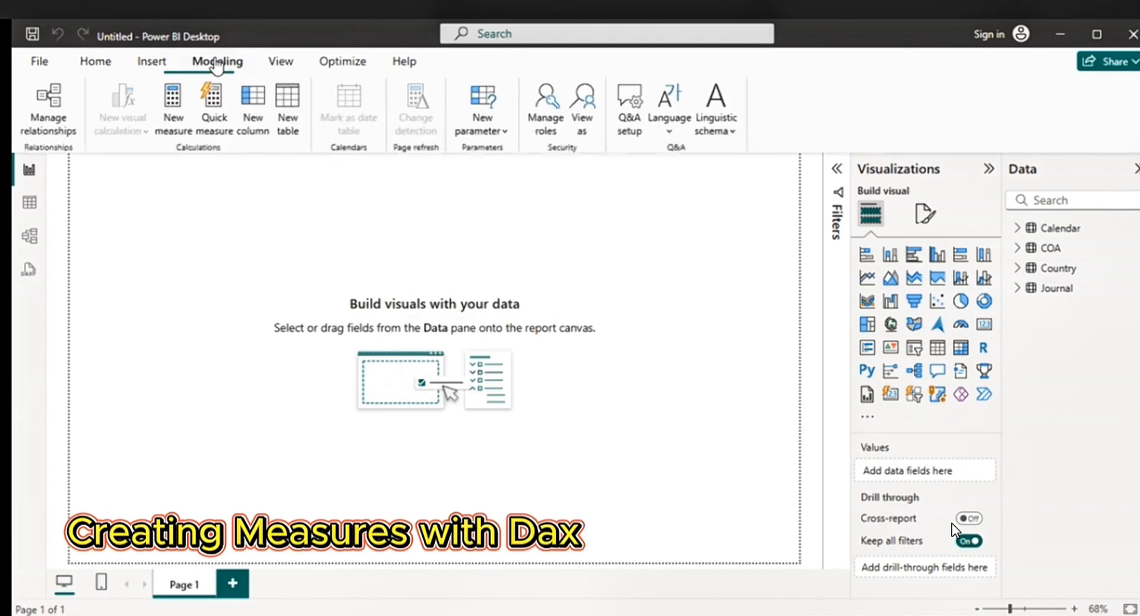
{"action": "left_click", "coordinate": [291, 111]}
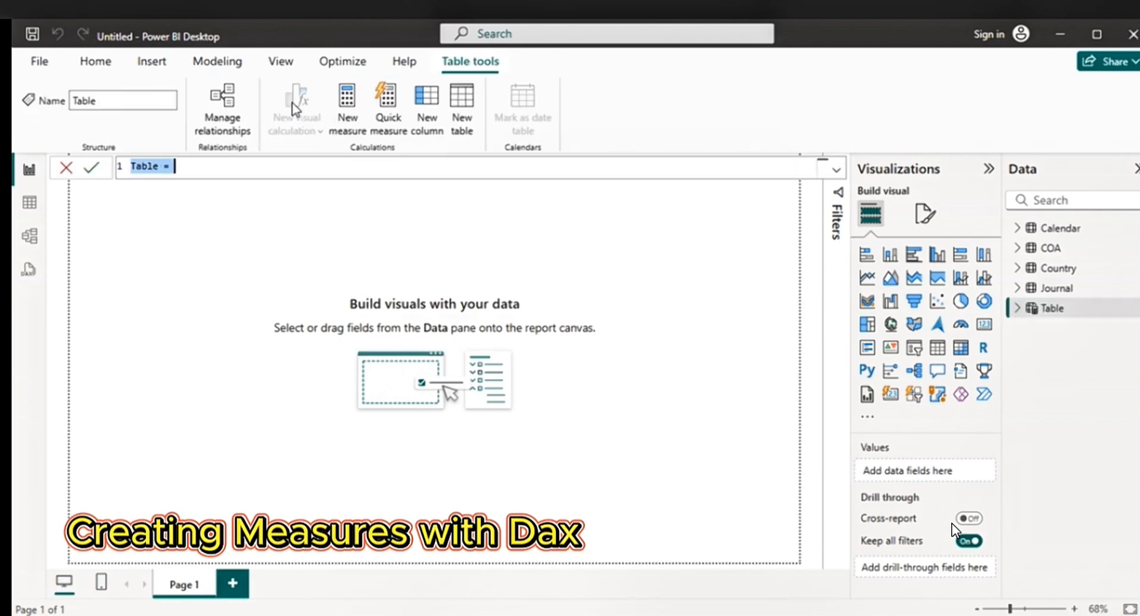
{"action": "double_click", "coordinate": [156, 168]}
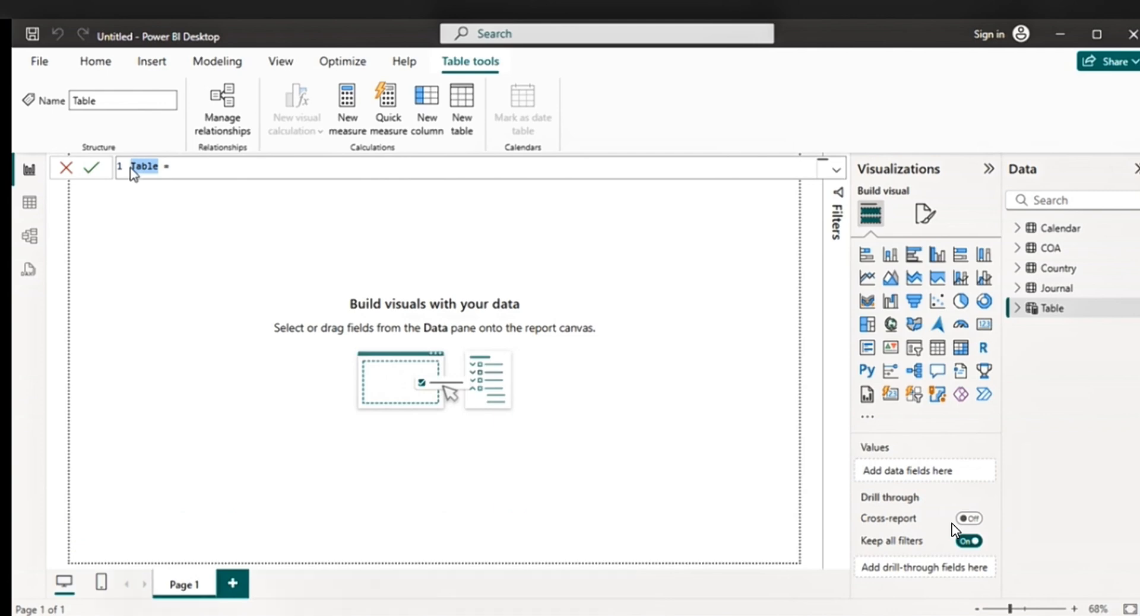
{"action": "type", "text": "D"}
{"action": "key", "text": "Return"}
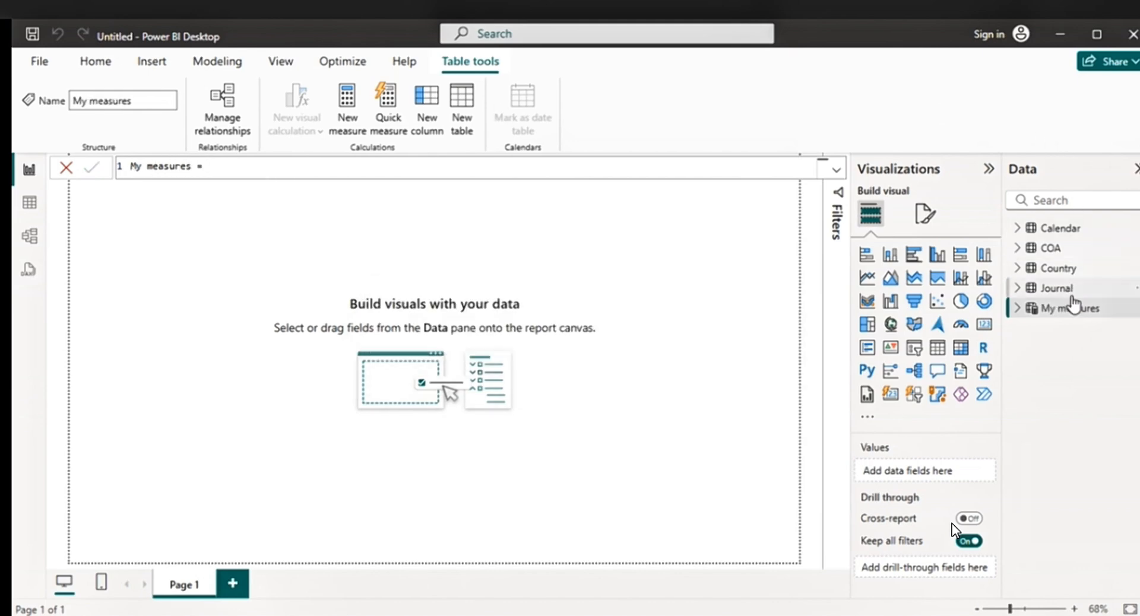
- Add a new measure named Reporting value to the My measures table
{"action": "left_click", "coordinate": [1072, 310]}
{"action": "left_click", "coordinate": [349, 110]}
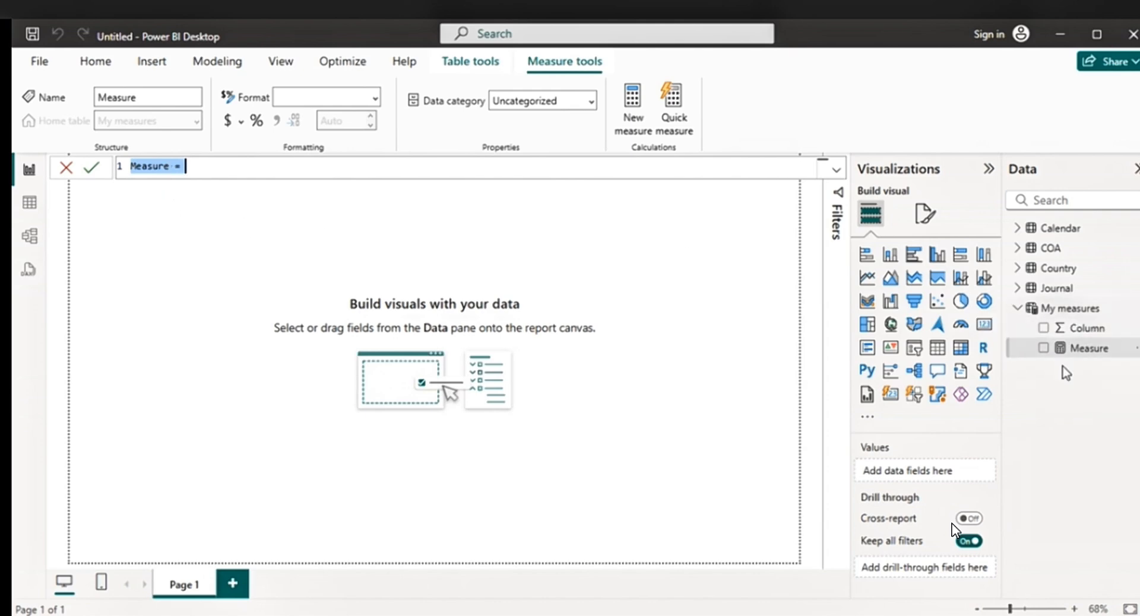
{"action": "left_click", "coordinate": [174, 168]}
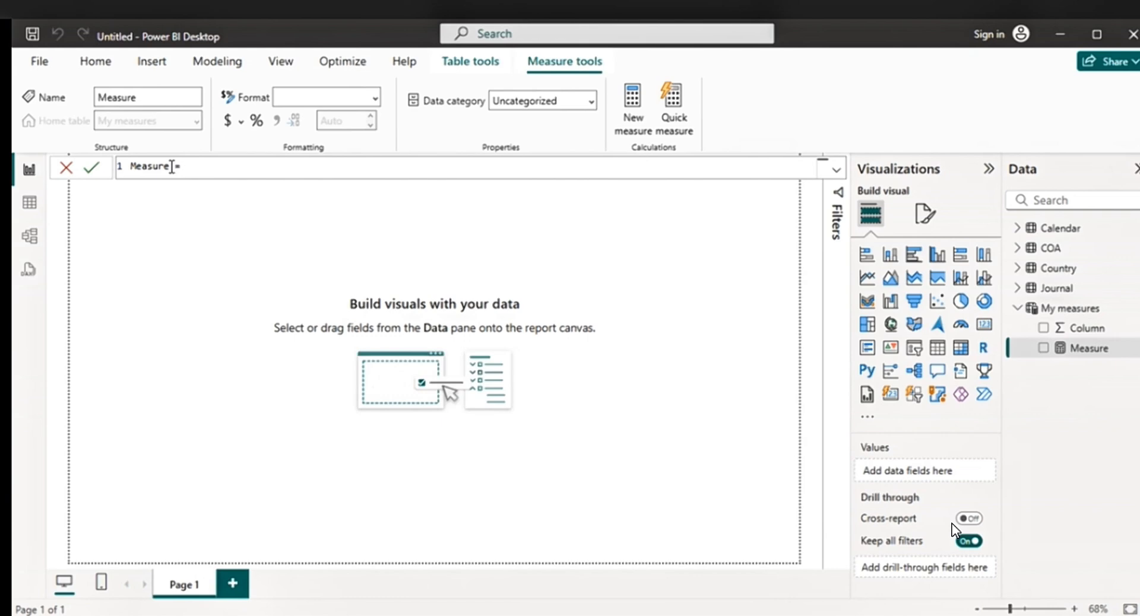
{"action": "key", "text": "Left"}
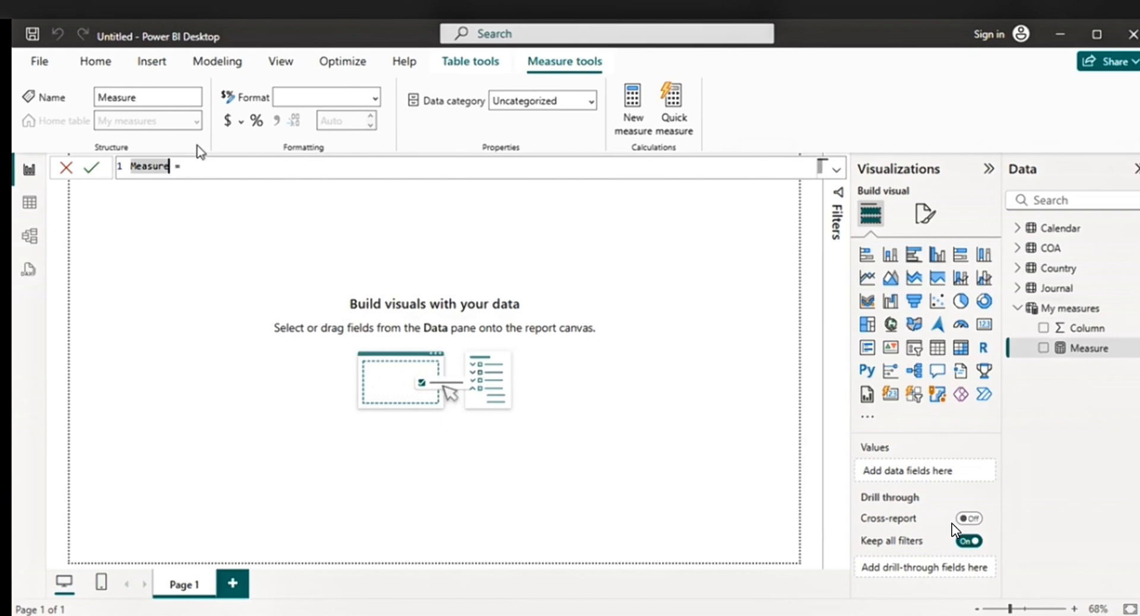
{"action": "type", "text": "R"}
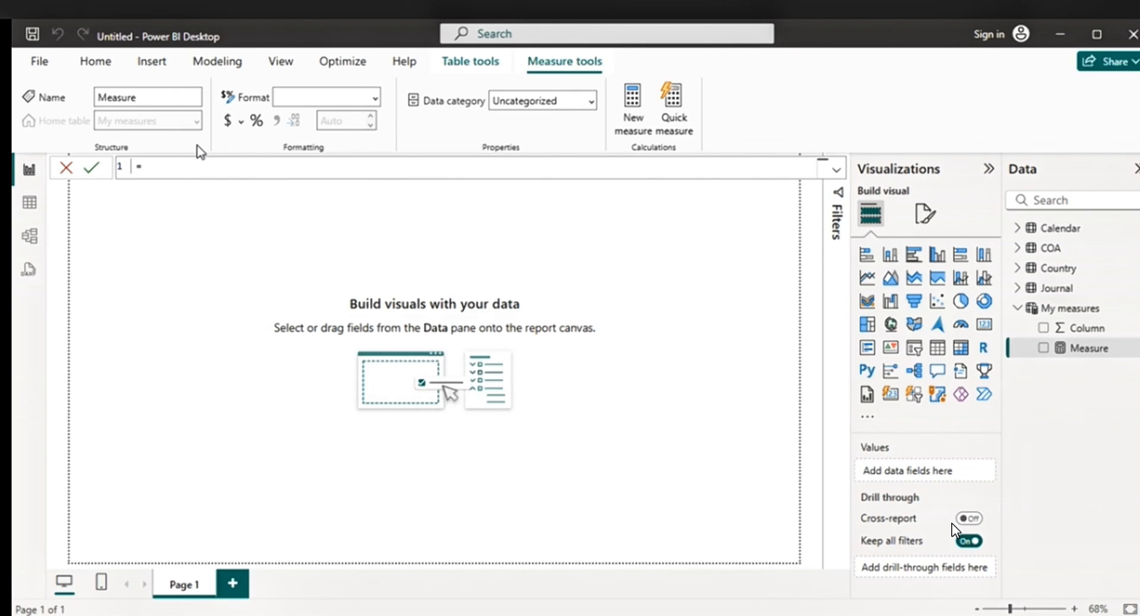
{"action": "type", "text": "eport"}
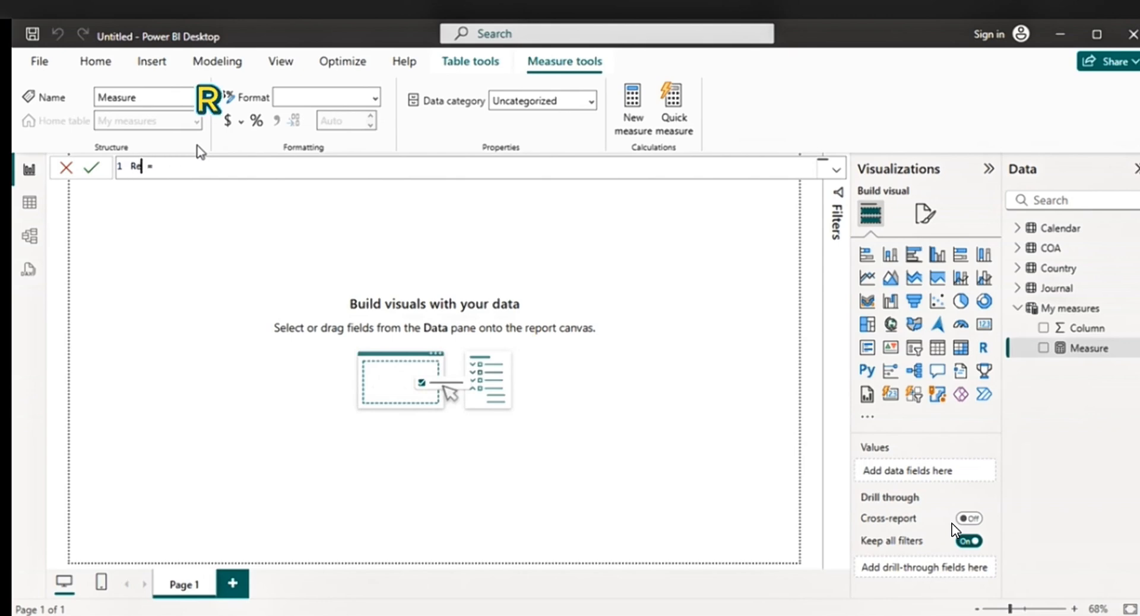
{"action": "type", "text": "ing value = "}
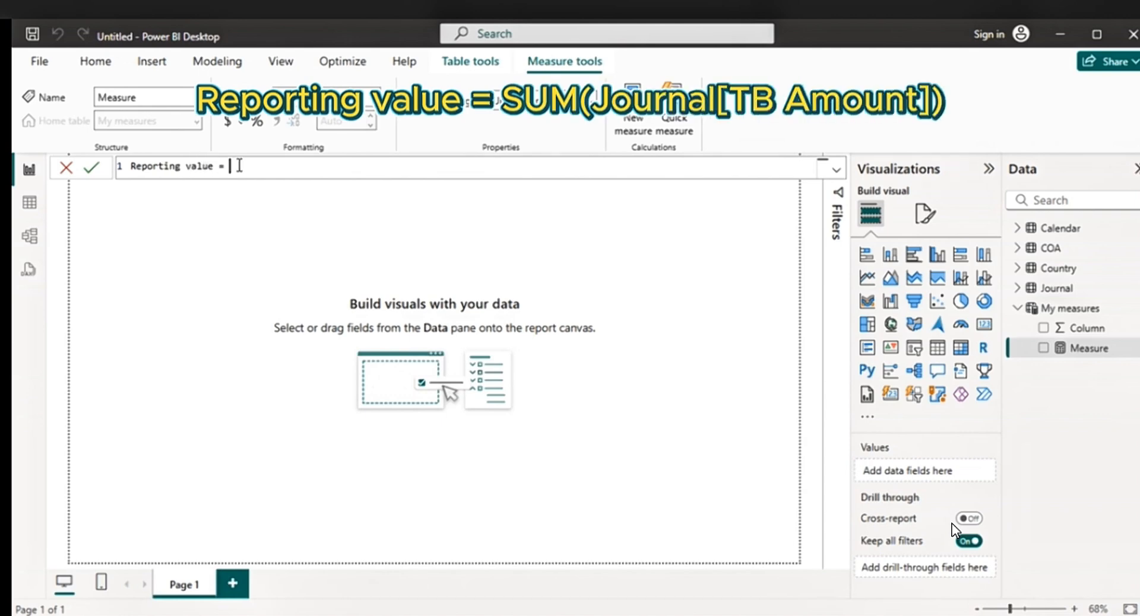
- Define Reporting value as SUM(Journal[TB Amount]) and hide the placeholder Column of the My measures table
{"action": "type", "text": "su"}
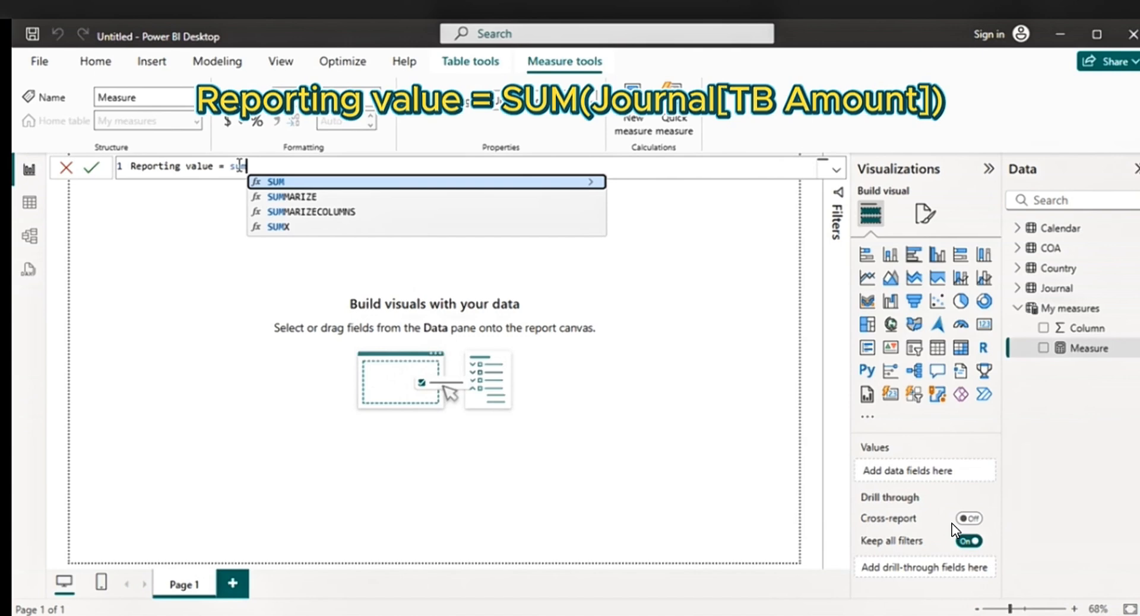
{"action": "key", "text": "Tab"}
{"action": "scroll", "coordinate": [386, 211], "scroll_direction": "down", "scroll_amount": 2}
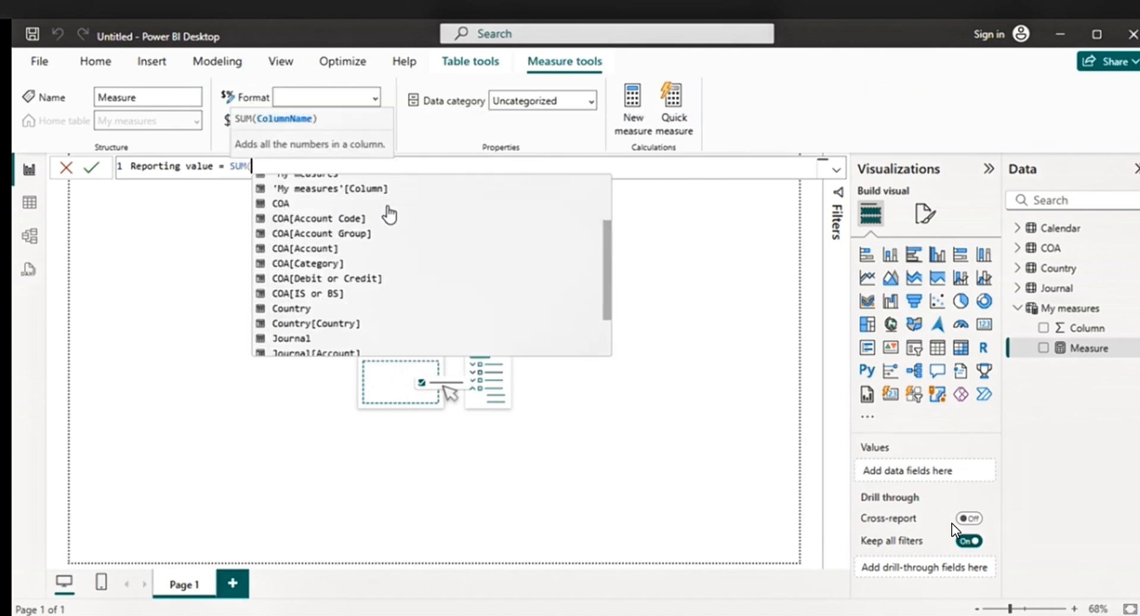
{"action": "scroll", "coordinate": [389, 213], "scroll_direction": "down", "scroll_amount": 2}
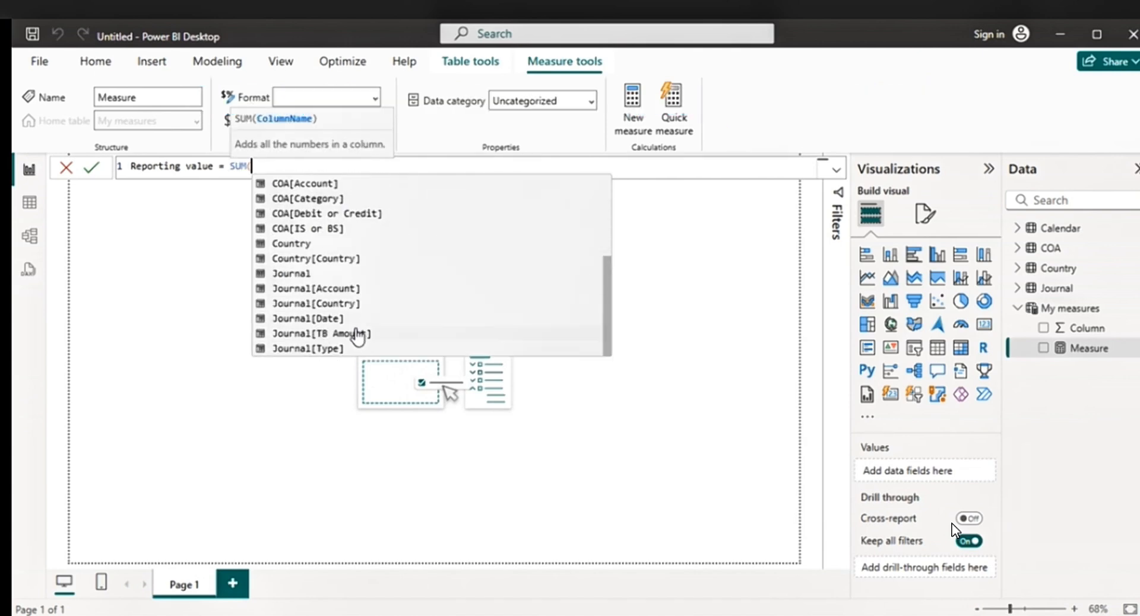
{"action": "left_click", "coordinate": [357, 334]}
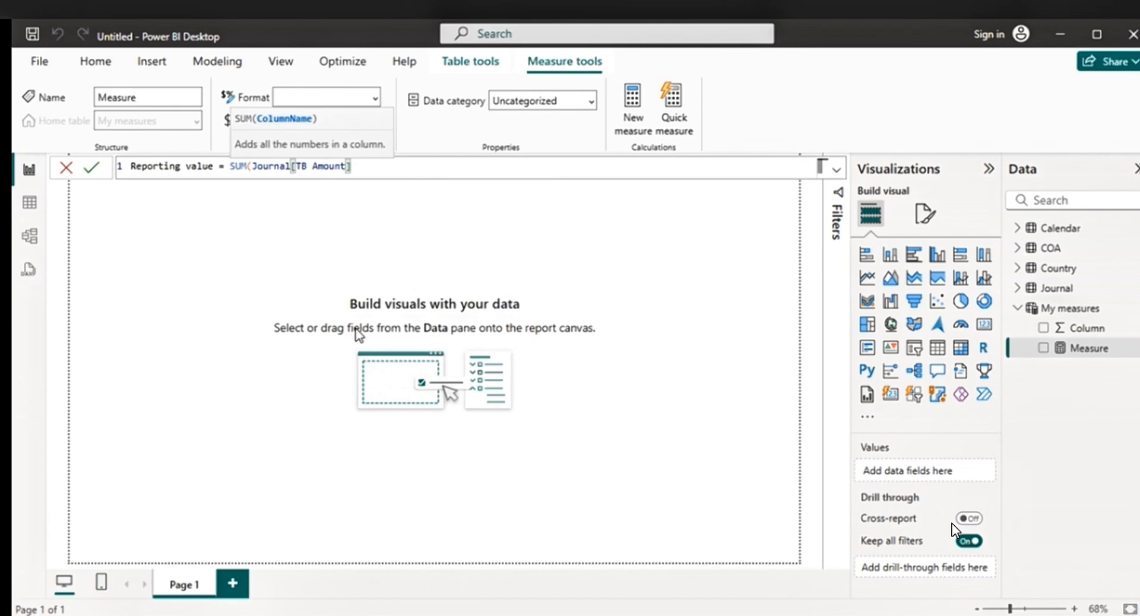
{"action": "type", "text": ")"}
{"action": "key", "text": "Return"}
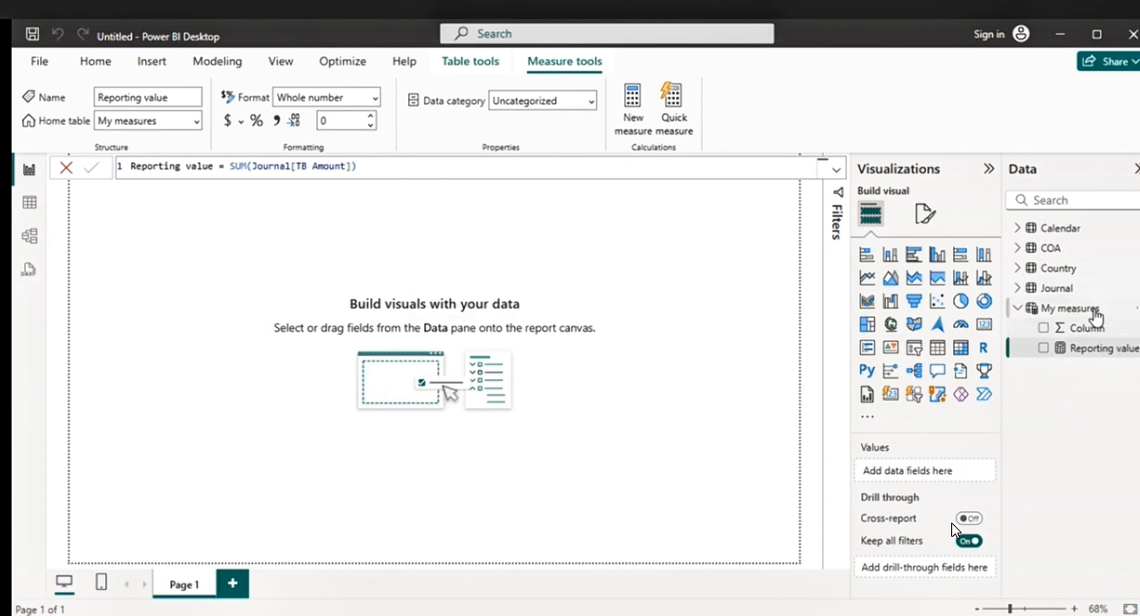
{"action": "left_click", "coordinate": [1138, 334]}
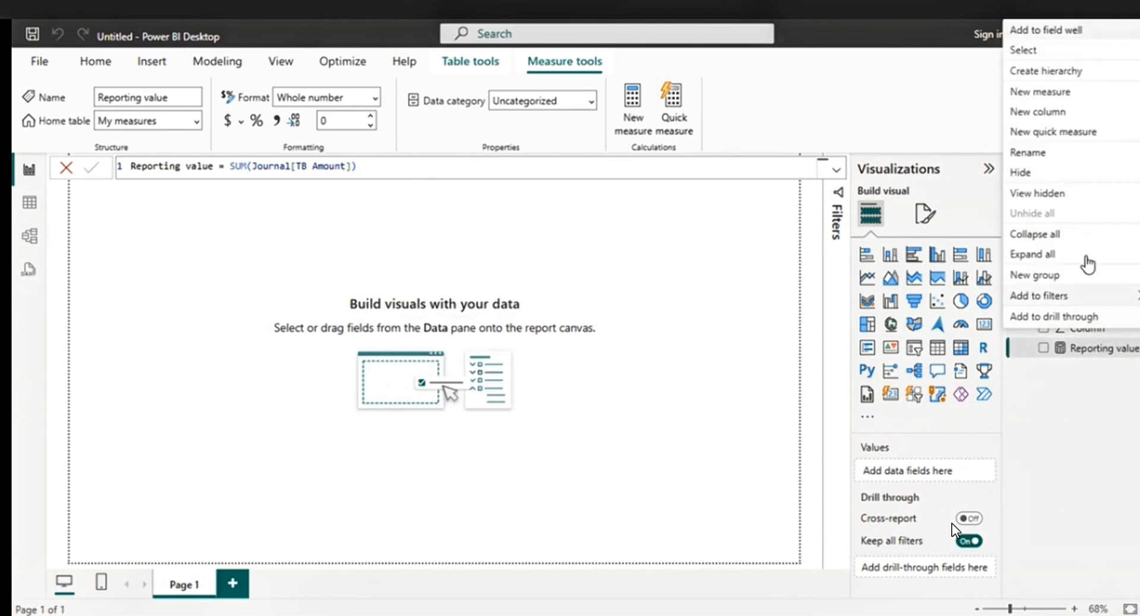
{"action": "left_click", "coordinate": [1032, 176]}
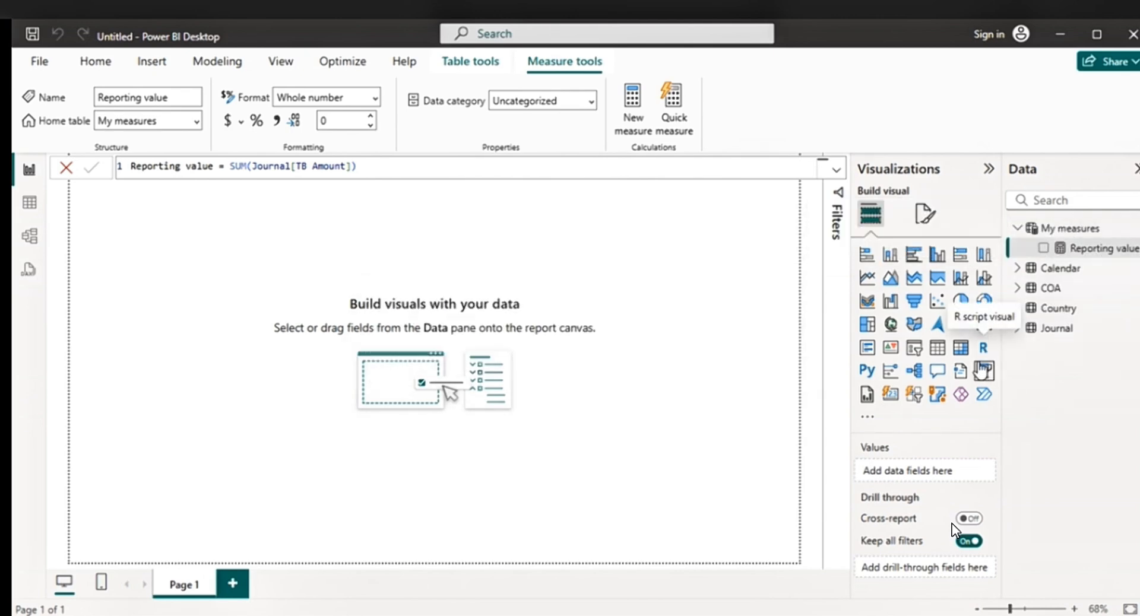
- Add a matrix visual, move it slightly down the page, and fill it with Reporting value as values and COA Category as rows
{"action": "left_click", "coordinate": [960, 347]}
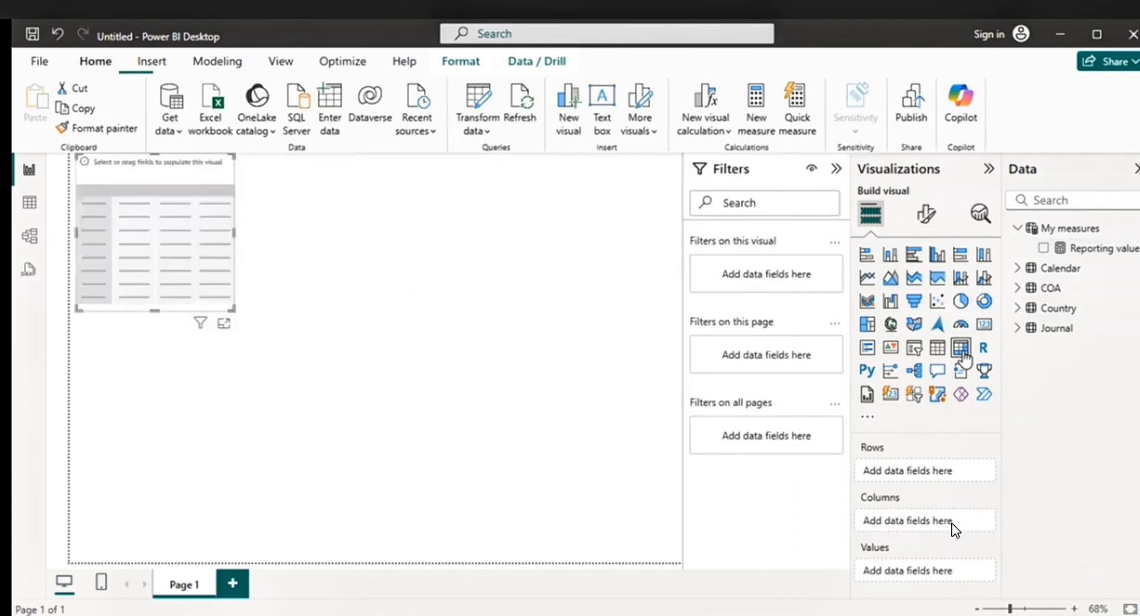
{"action": "left_click_drag", "start_coordinate": [160, 181], "coordinate": [183, 252]}
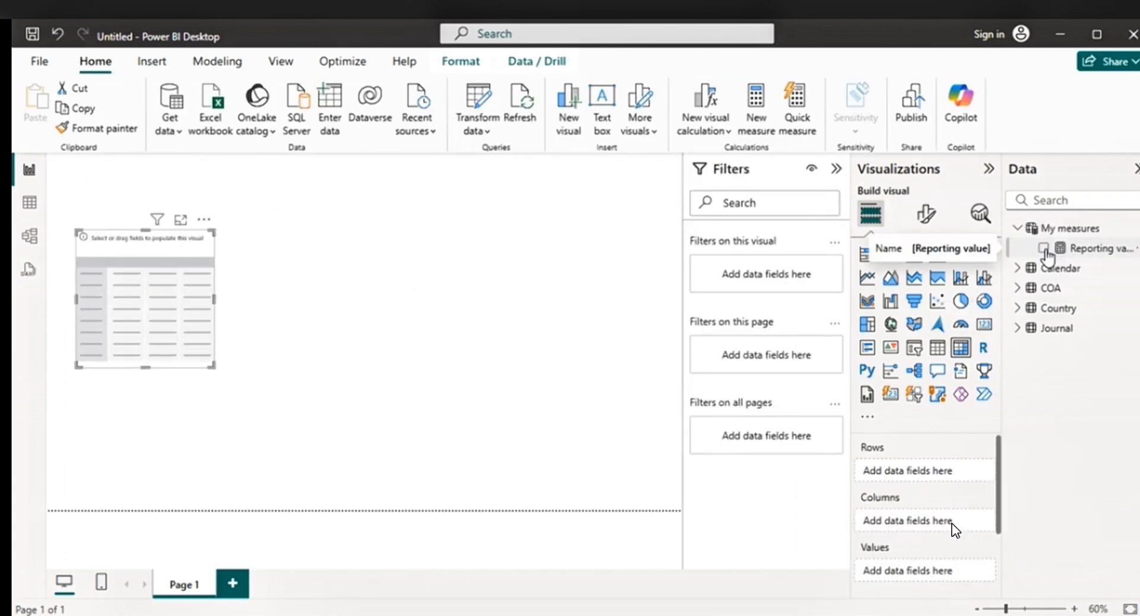
{"action": "left_click_drag", "start_coordinate": [1078, 250], "coordinate": [185, 278]}
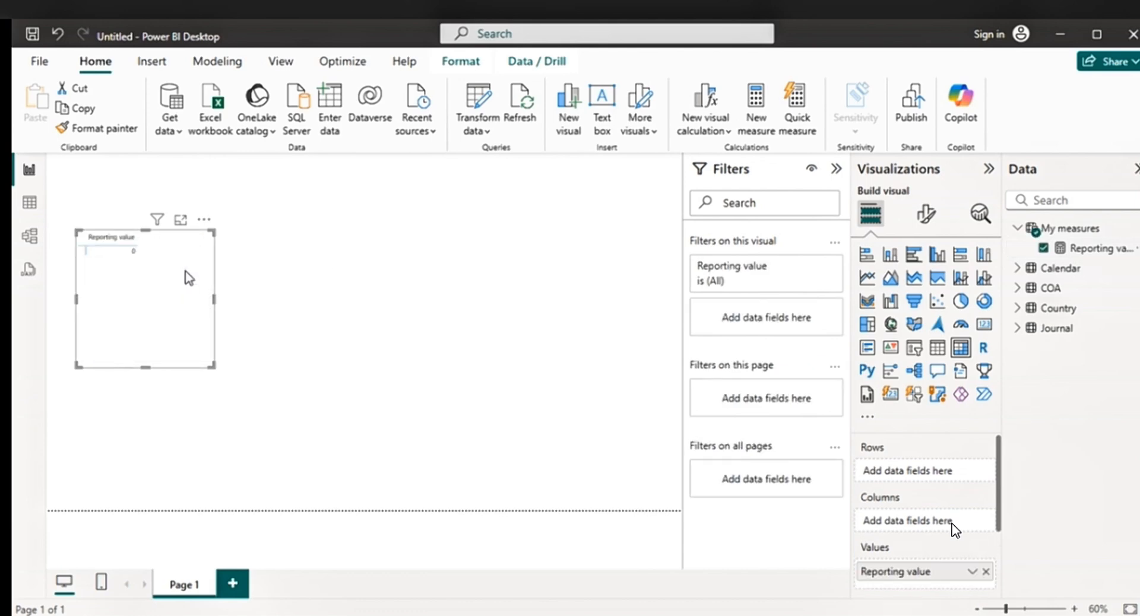
{"action": "left_click", "coordinate": [1017, 328]}
{"action": "left_click", "coordinate": [1017, 328]}
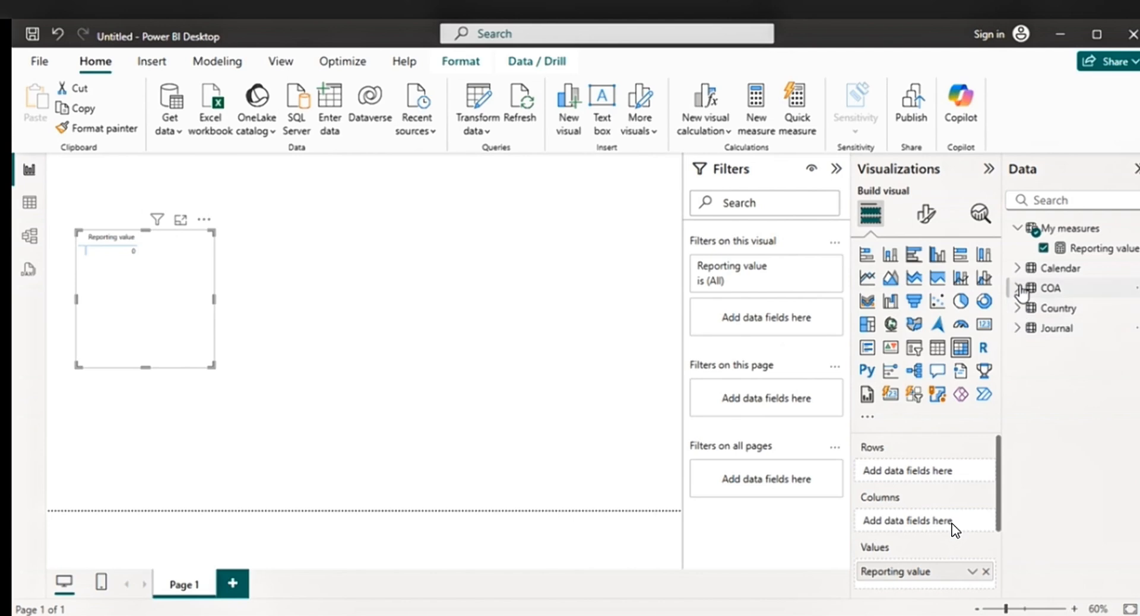
{"action": "left_click", "coordinate": [1018, 288]}
{"action": "left_click_drag", "start_coordinate": [1107, 369], "coordinate": [172, 294]}
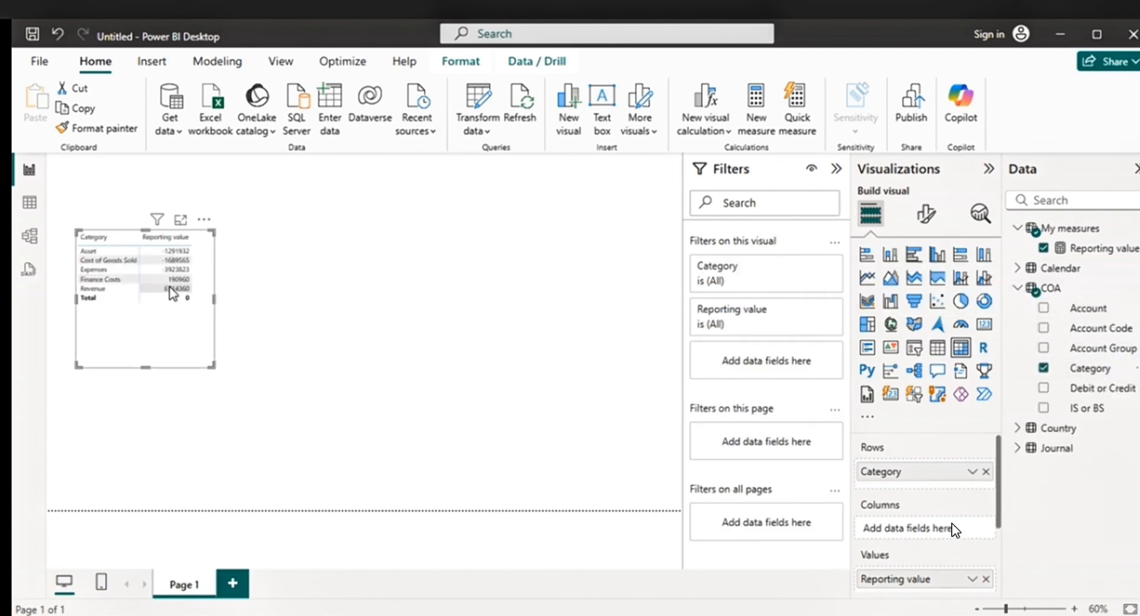
- Shorten the matrix visual so that its lower edge sits just below the Total row
{"action": "left_click_drag", "start_coordinate": [147, 366], "coordinate": [148, 330]}
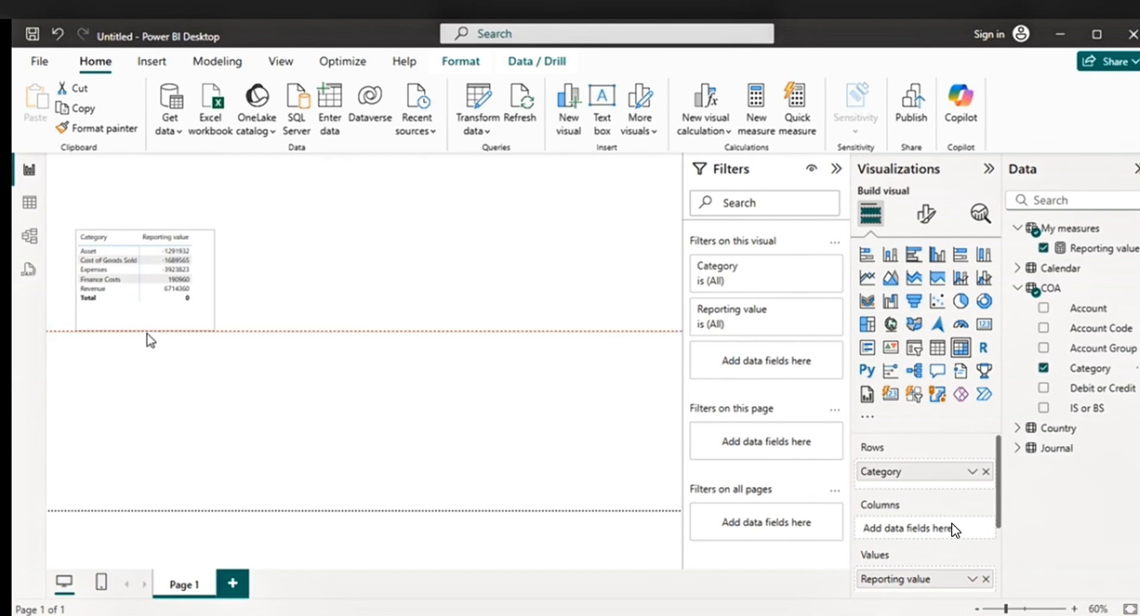
{"action": "left_click", "coordinate": [357, 284]}
{"action": "left_click", "coordinate": [208, 276]}
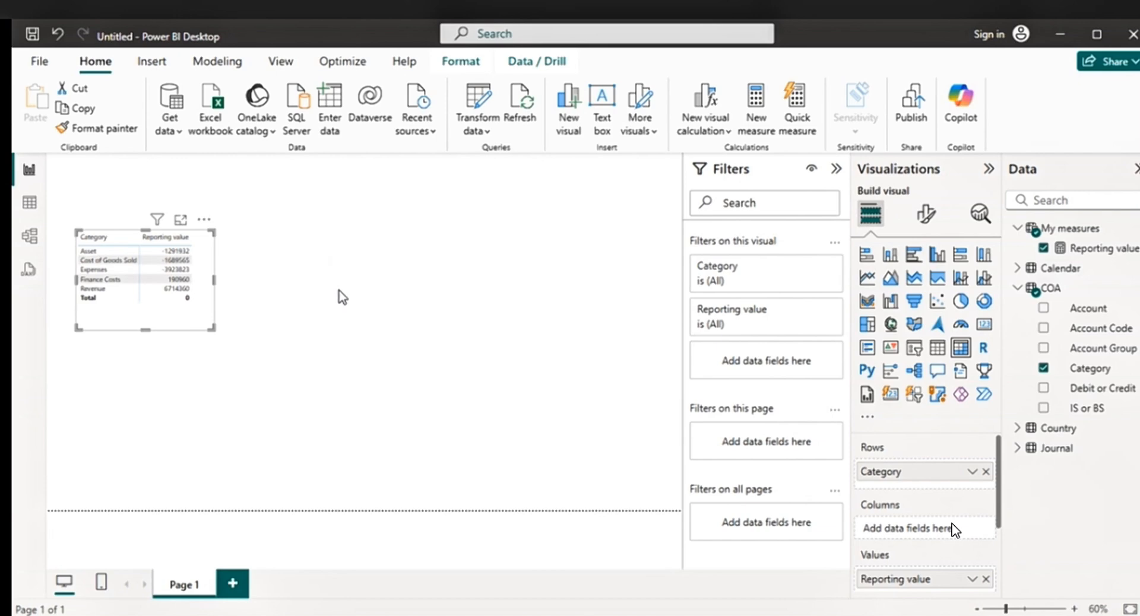
- Add another new measure to the My measures table and name it Revenue
{"action": "left_click", "coordinate": [1059, 229]}
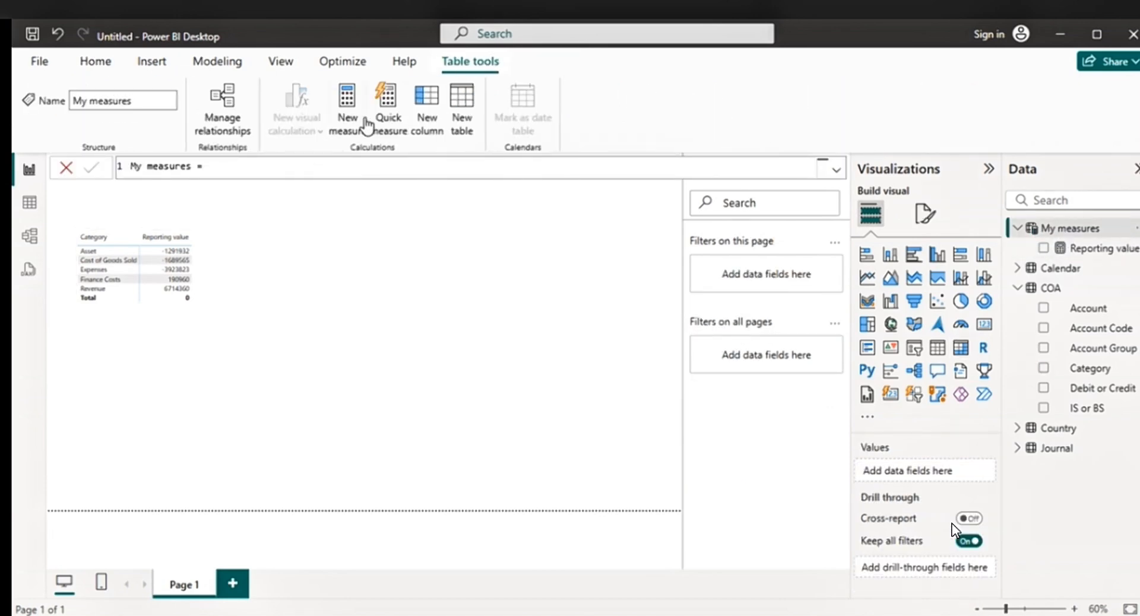
{"action": "left_click", "coordinate": [348, 114]}
{"action": "left_click", "coordinate": [172, 166]}
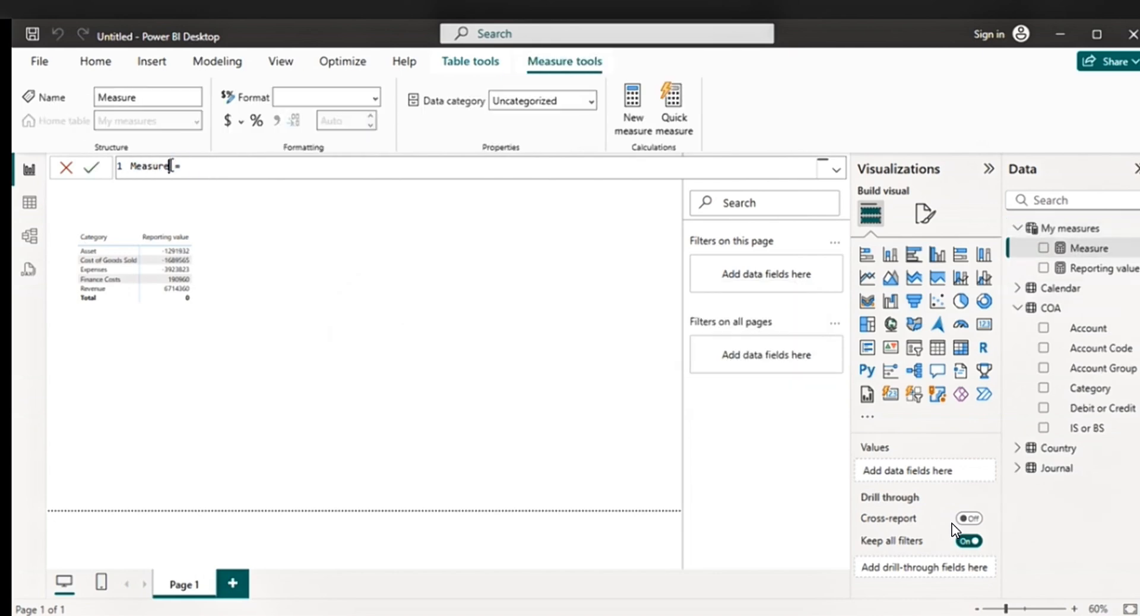
{"action": "double_click", "coordinate": [172, 165]}
{"action": "type", "text": "Meas"}
{"action": "key", "text": "BackSpace"}
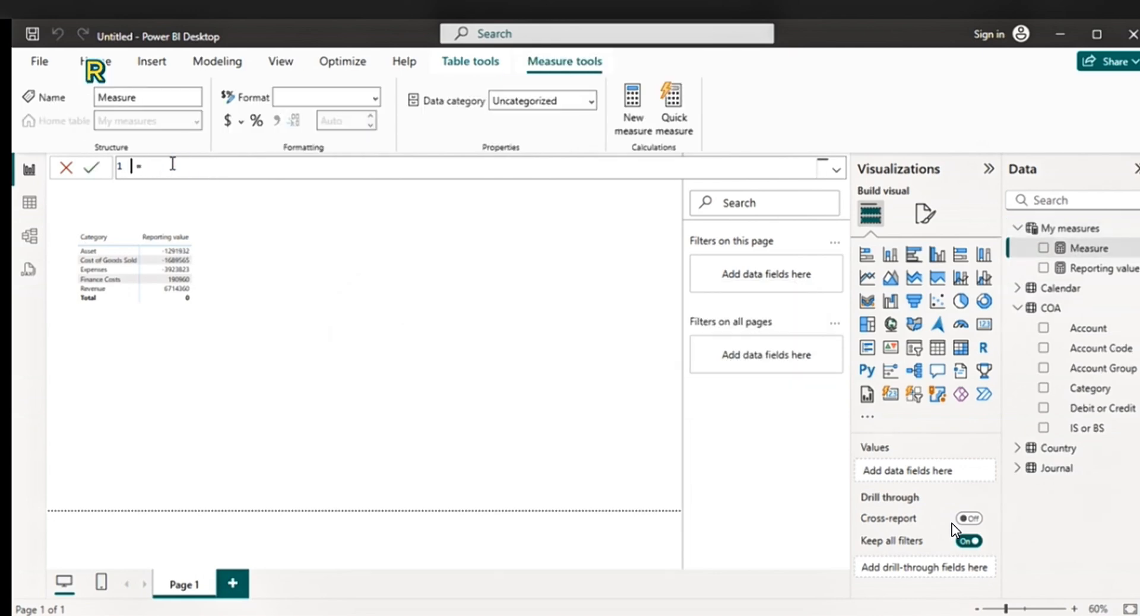
{"action": "type", "text": "Revenue = "}
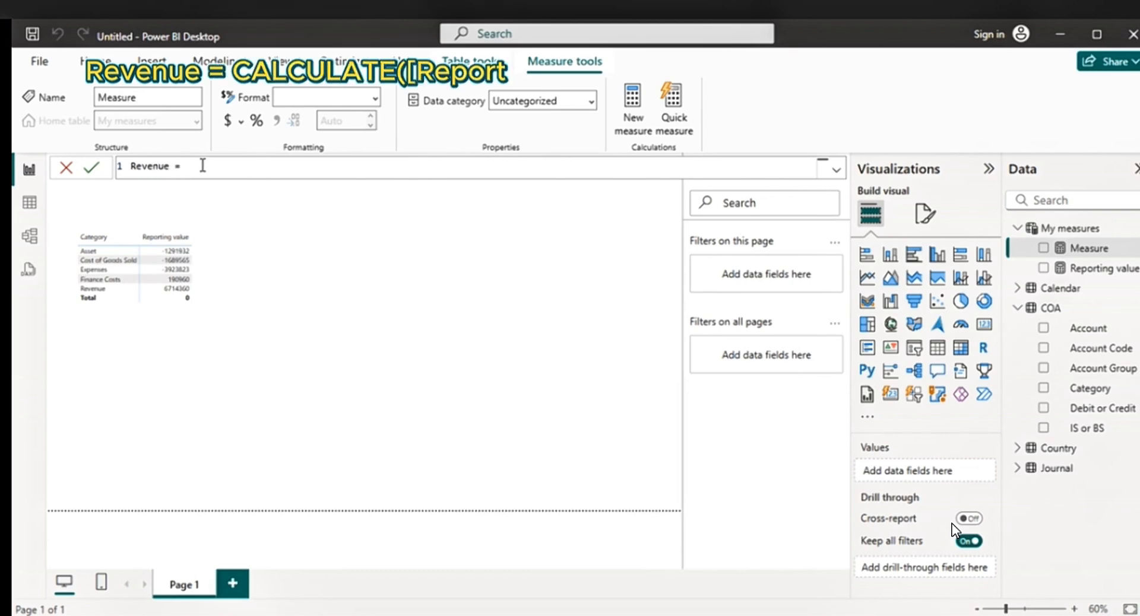
- Begin the Revenue measure's formula with CALCULATE and [Reporting value] as its expression
{"action": "type", "text": "C"}
{"action": "key", "text": "Tab"}
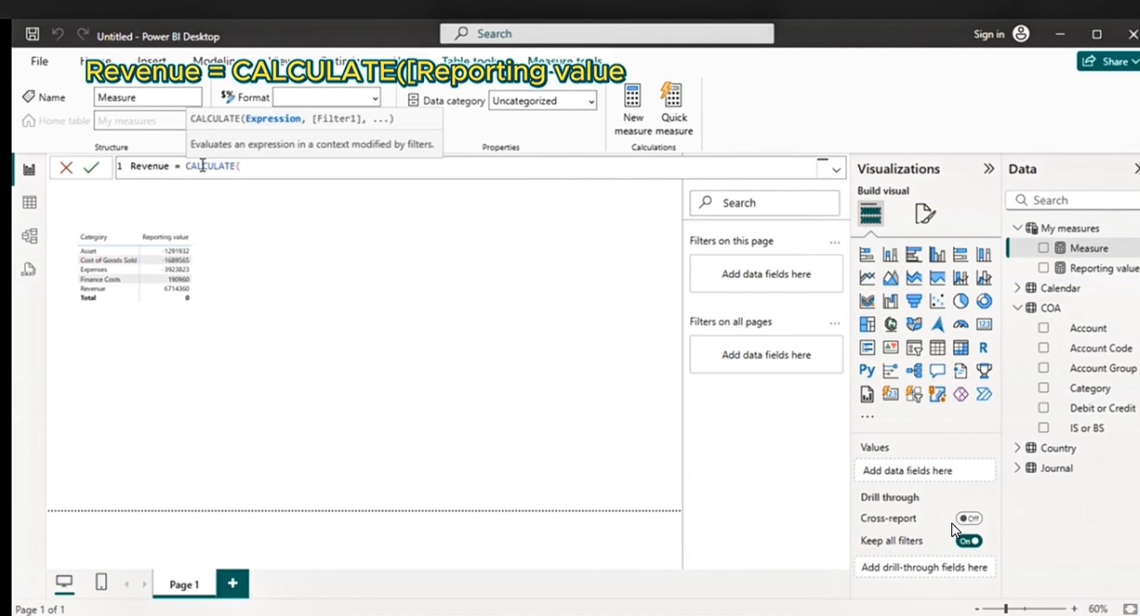
{"action": "type", "text": "RE"}
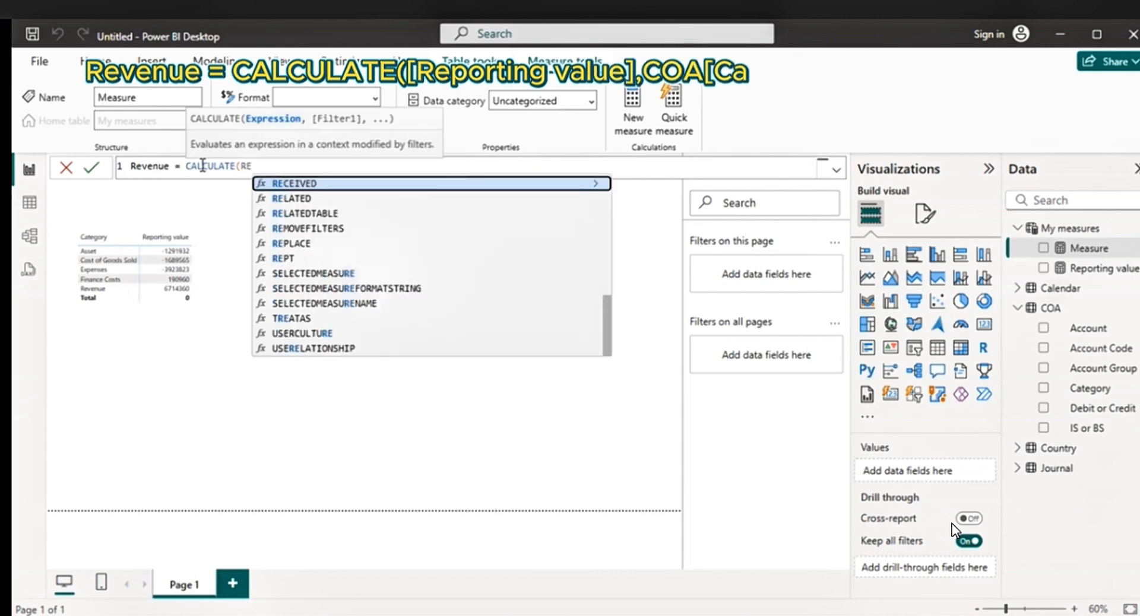
{"action": "type", "text": "P"}
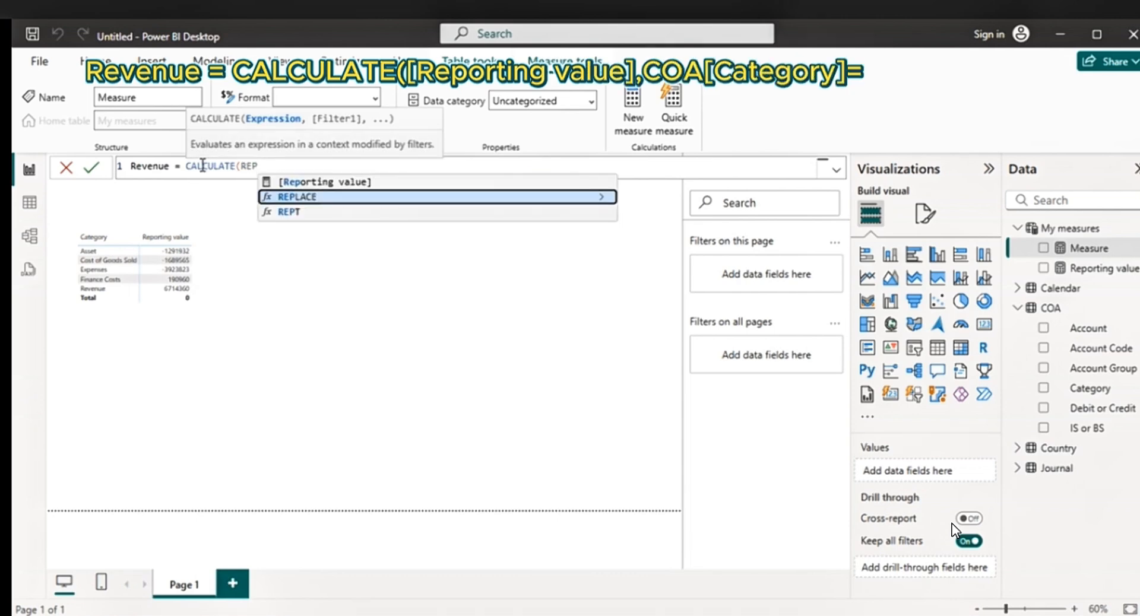
{"action": "key", "text": "Up"}
{"action": "key", "text": "Tab"}
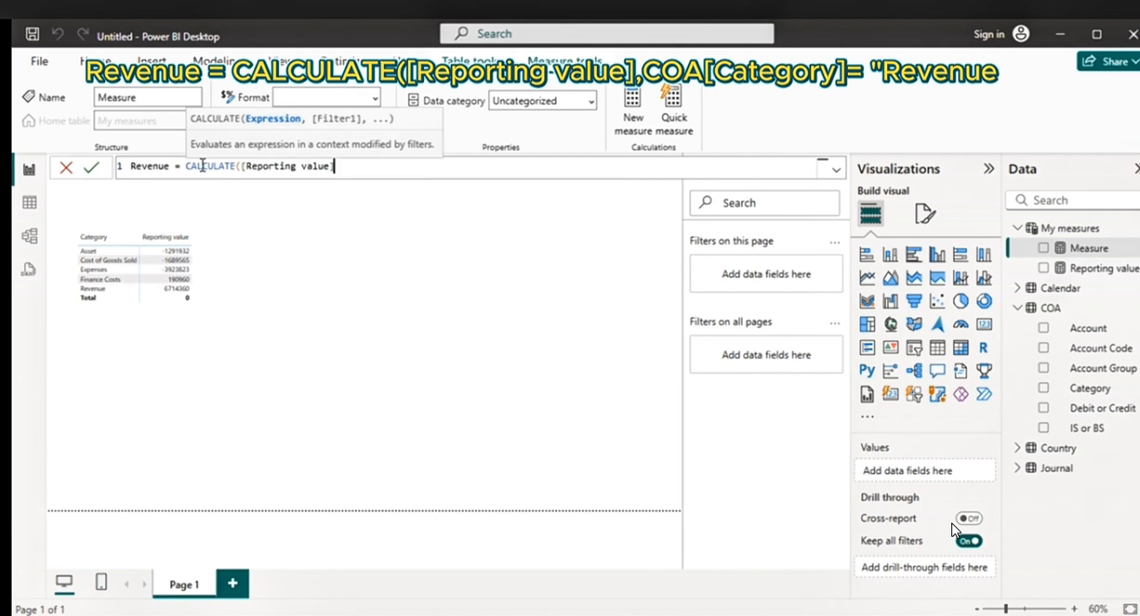
- Complete the Revenue measure with the filter COA[Category] = "Revenue" and commit the formula
{"action": "type", "text": ","}
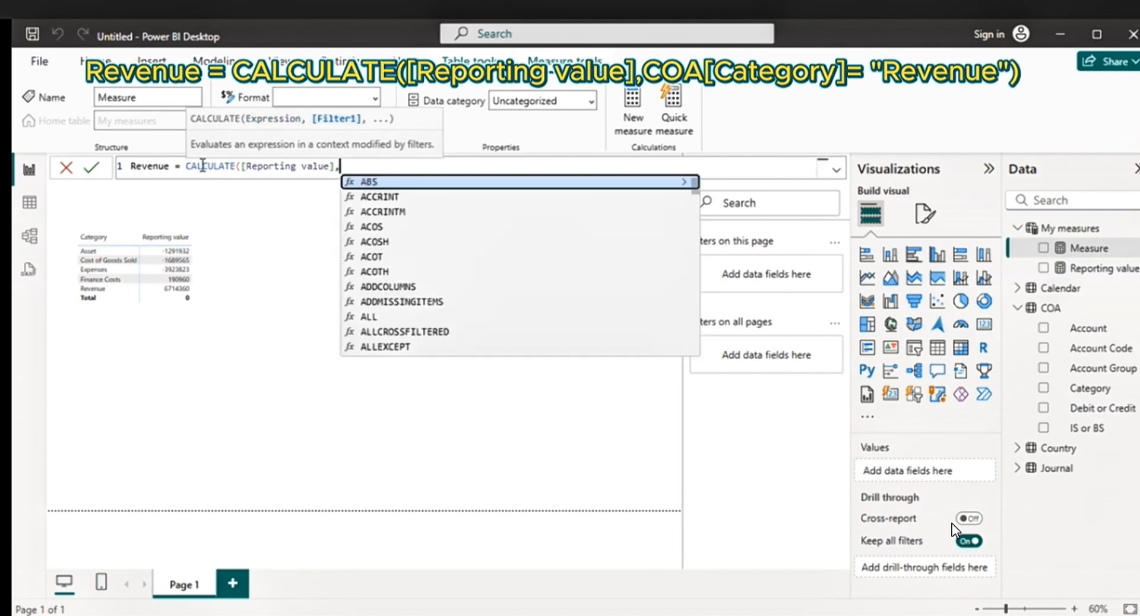
{"action": "type", "text": "C"}
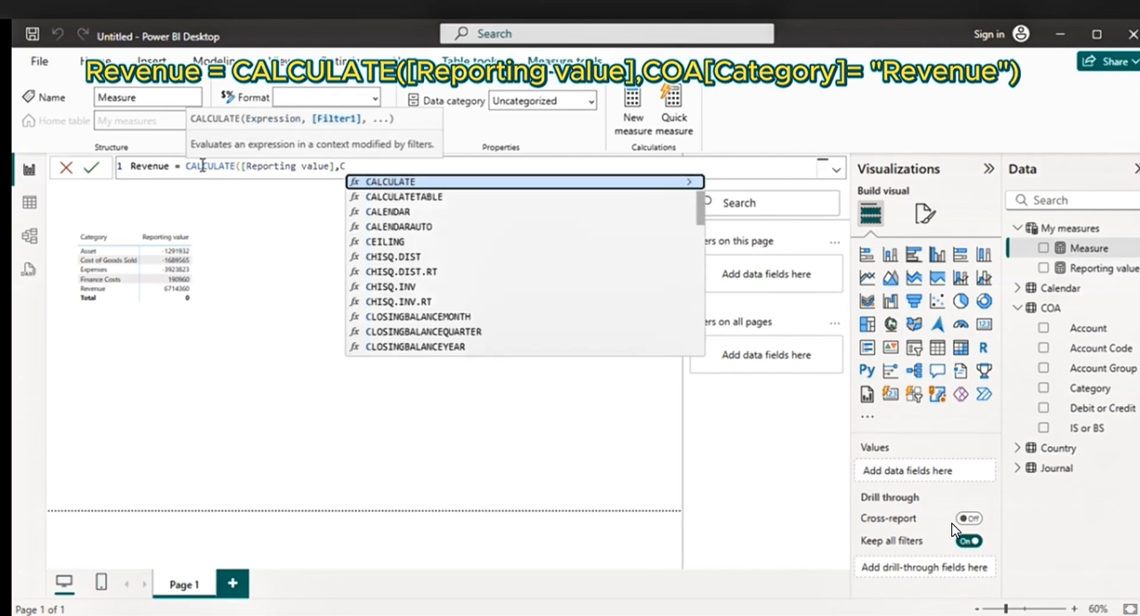
{"action": "type", "text": "OS"}
{"action": "key", "text": "BackSpace"}
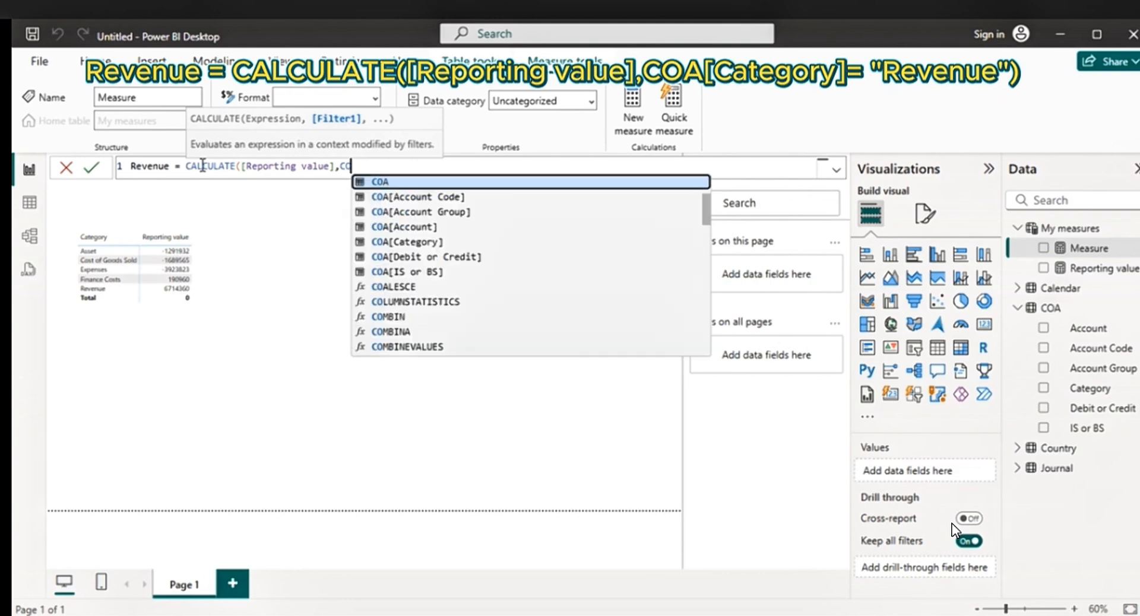
{"action": "type", "text": "S"}
{"action": "key", "text": "BackSpace"}
{"action": "type", "text": "A"}
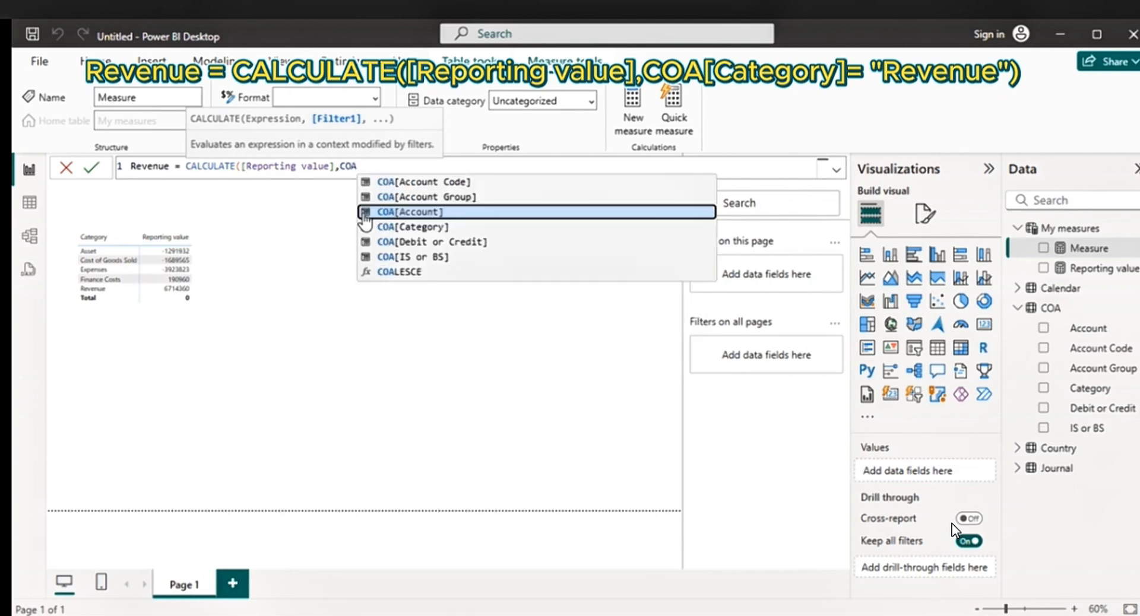
{"action": "left_click", "coordinate": [441, 230]}
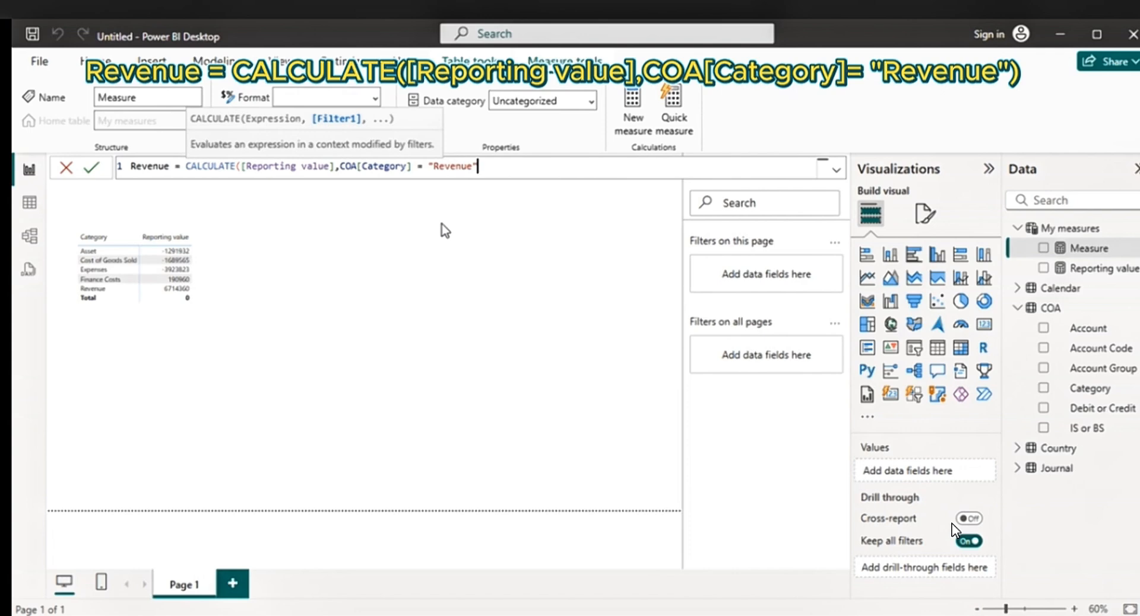
{"action": "type", "text": ")"}
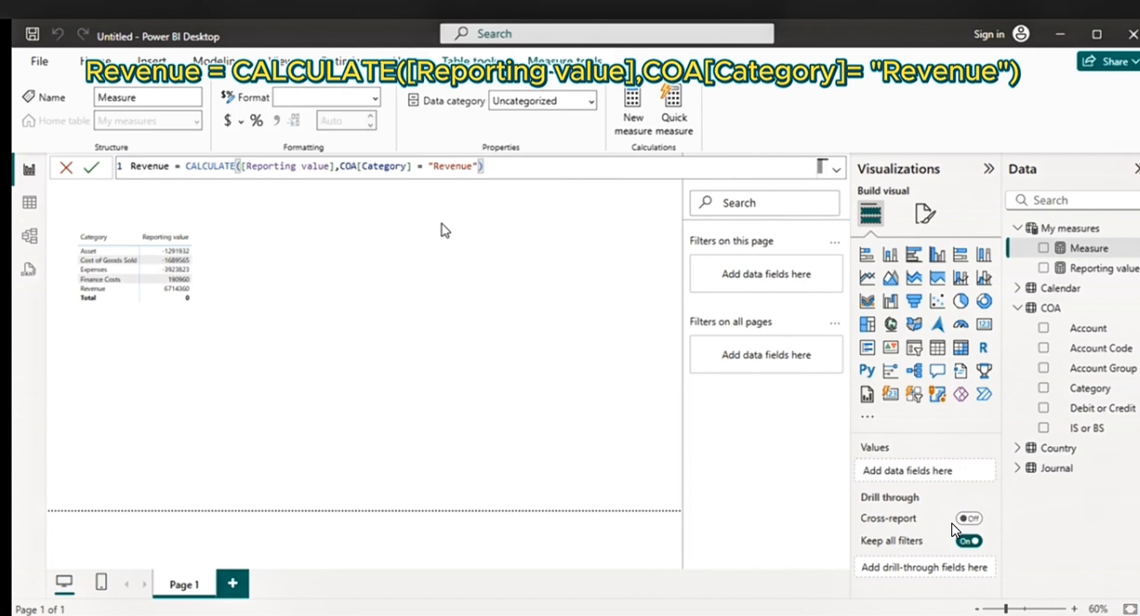
{"action": "key", "text": "Return"}
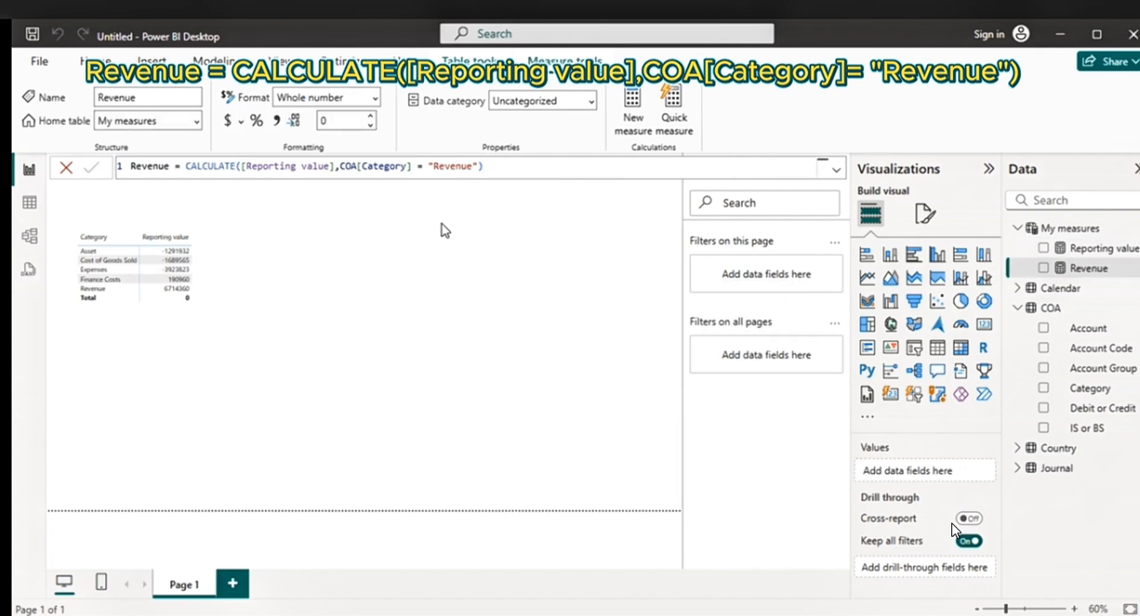
- Add a second matrix visual below the first, make it wider and taller, and show the Revenue measure as its values
{"action": "left_click", "coordinate": [959, 349]}
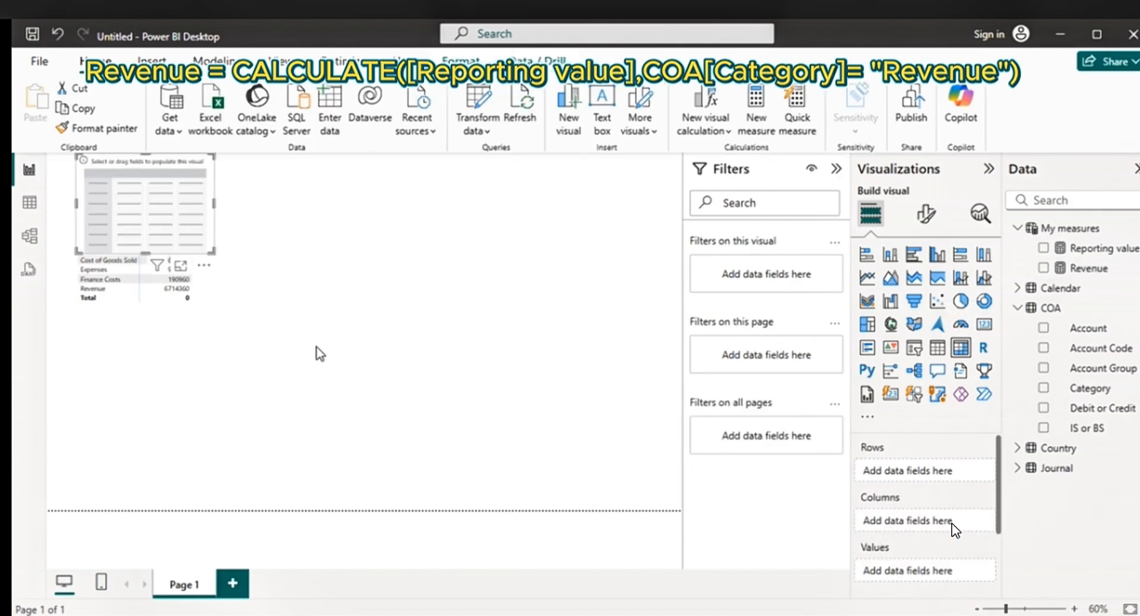
{"action": "left_click_drag", "start_coordinate": [181, 173], "coordinate": [210, 351]}
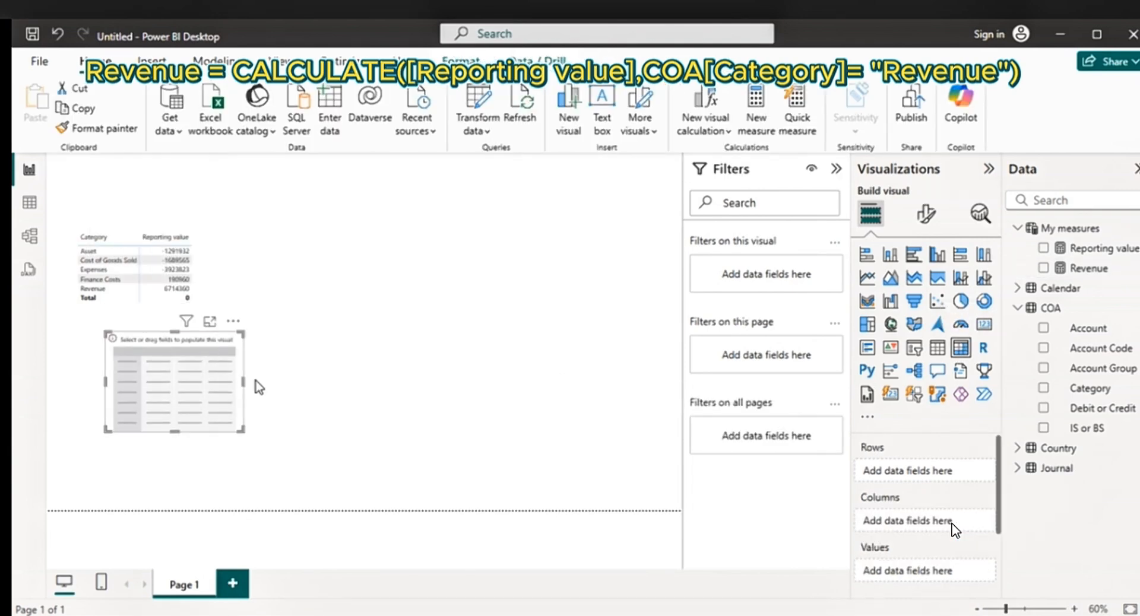
{"action": "left_click_drag", "start_coordinate": [247, 383], "coordinate": [467, 401]}
{"action": "left_click_drag", "start_coordinate": [315, 432], "coordinate": [288, 469]}
{"action": "left_click_drag", "start_coordinate": [1086, 269], "coordinate": [196, 381]}
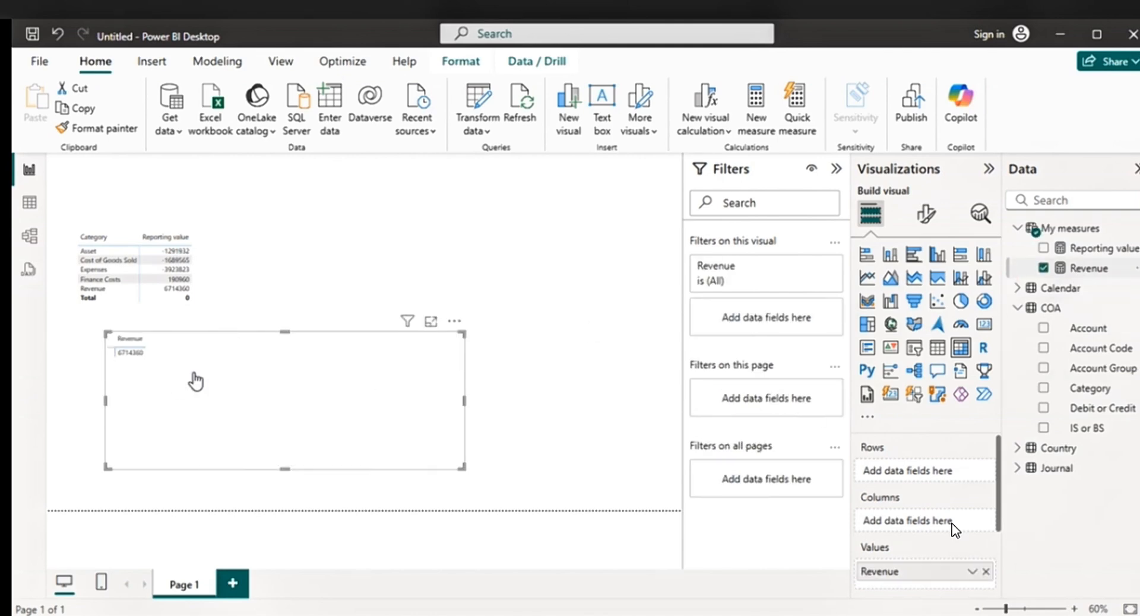
- Format the Revenue measure with a thousands separator
{"action": "left_click", "coordinate": [1086, 268]}
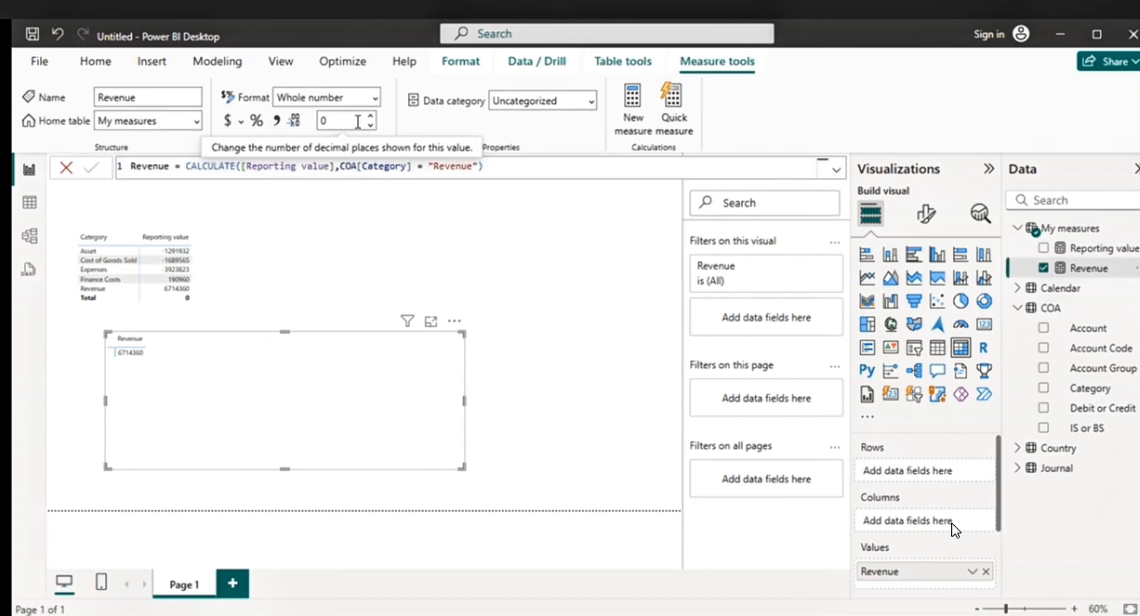
{"action": "left_click", "coordinate": [276, 122]}
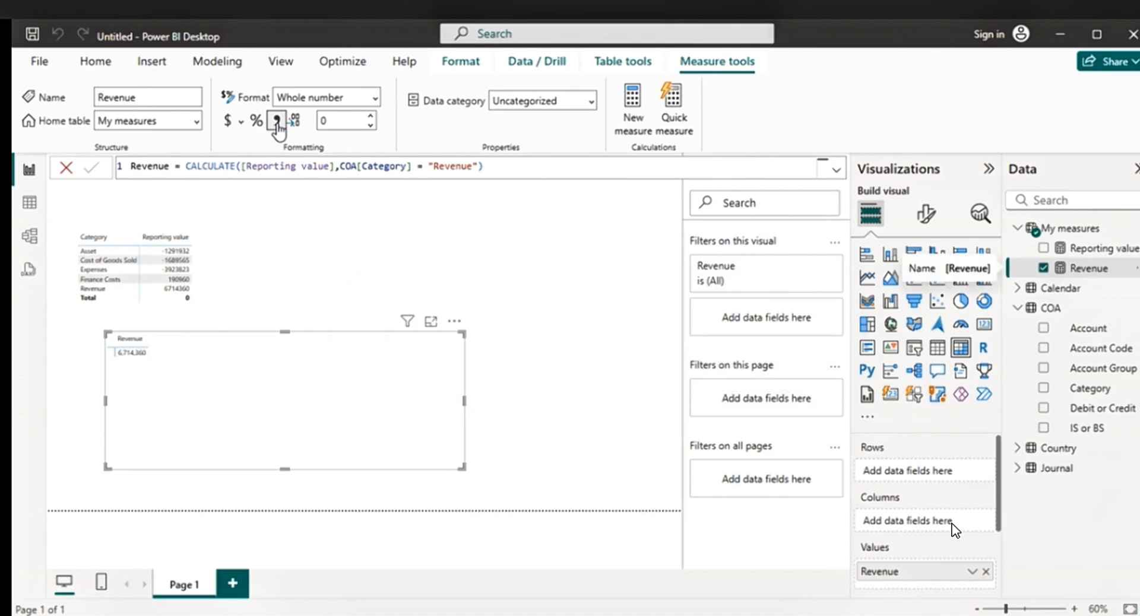
{"action": "left_click", "coordinate": [505, 181]}
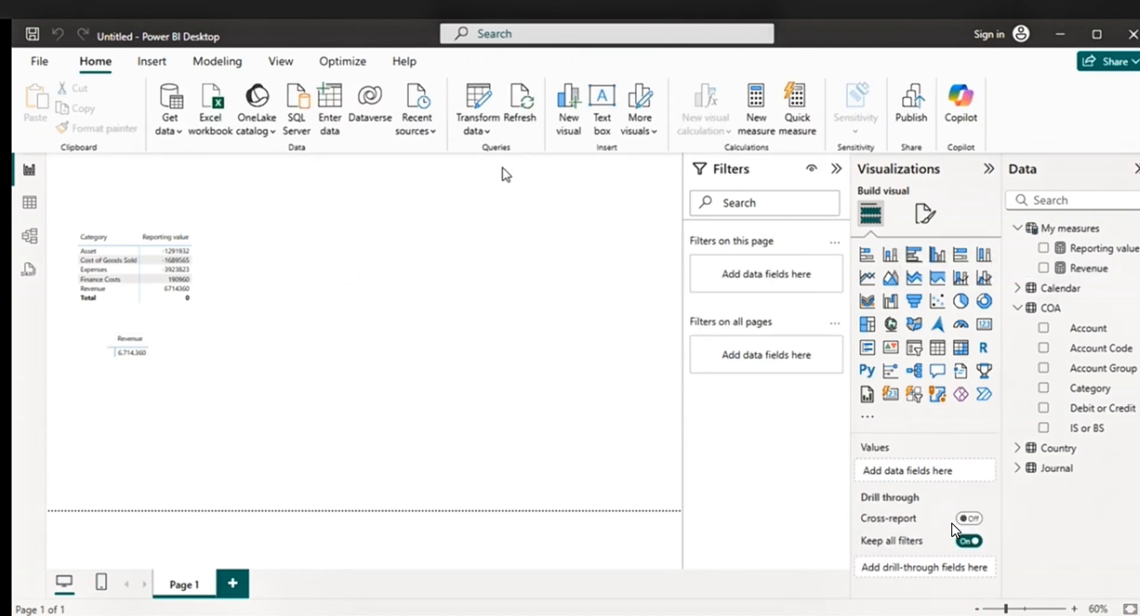
- Create a new measure in the My measures table and fill it with a copy of the Revenue measure's formula
{"action": "left_click", "coordinate": [1090, 268]}
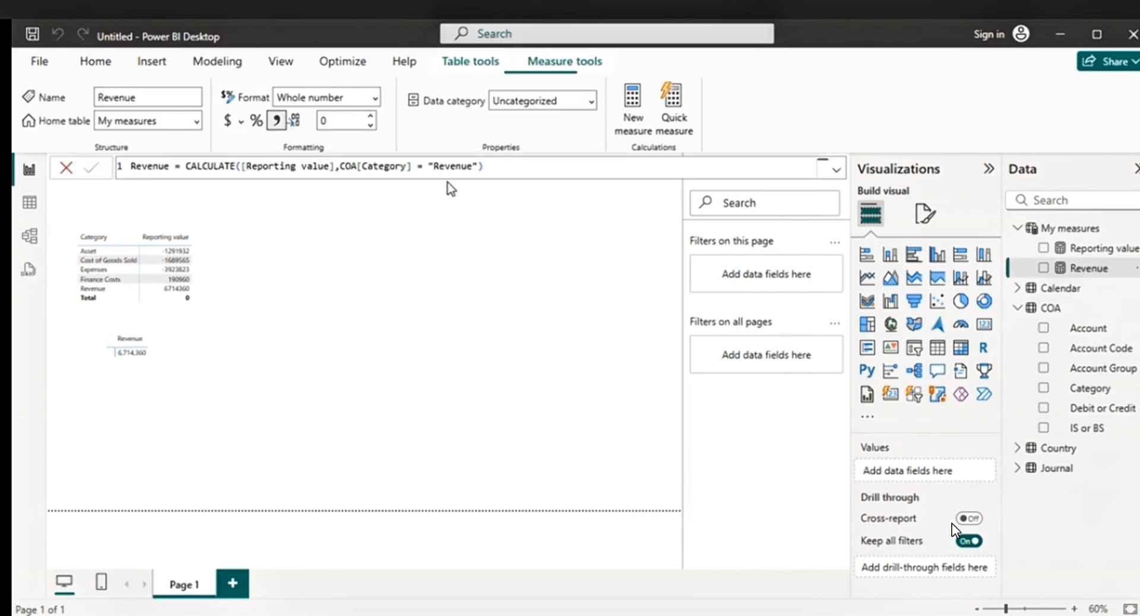
{"action": "left_click_drag", "start_coordinate": [485, 166], "coordinate": [131, 166]}
{"action": "key", "text": "ctrl+c"}
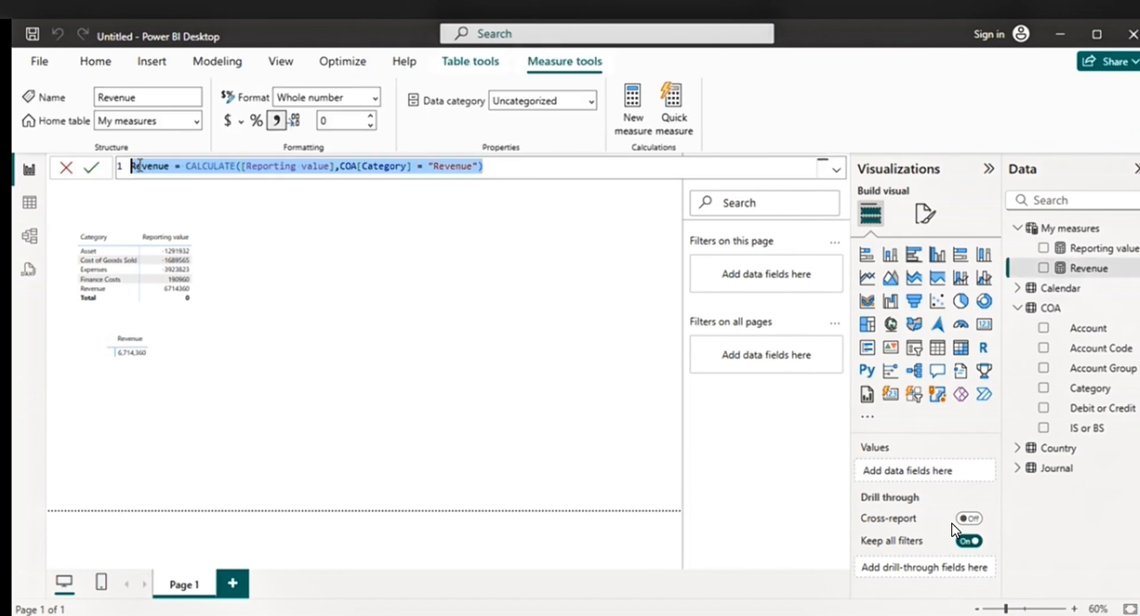
{"action": "left_click", "coordinate": [1086, 228]}
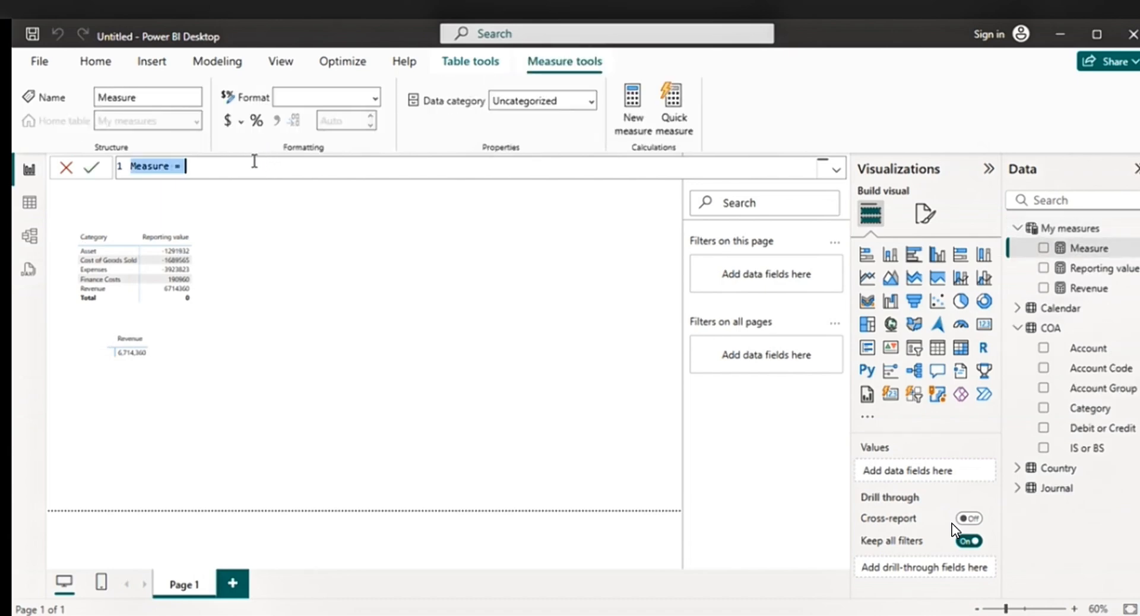
{"action": "key", "text": "ctrl+v"}
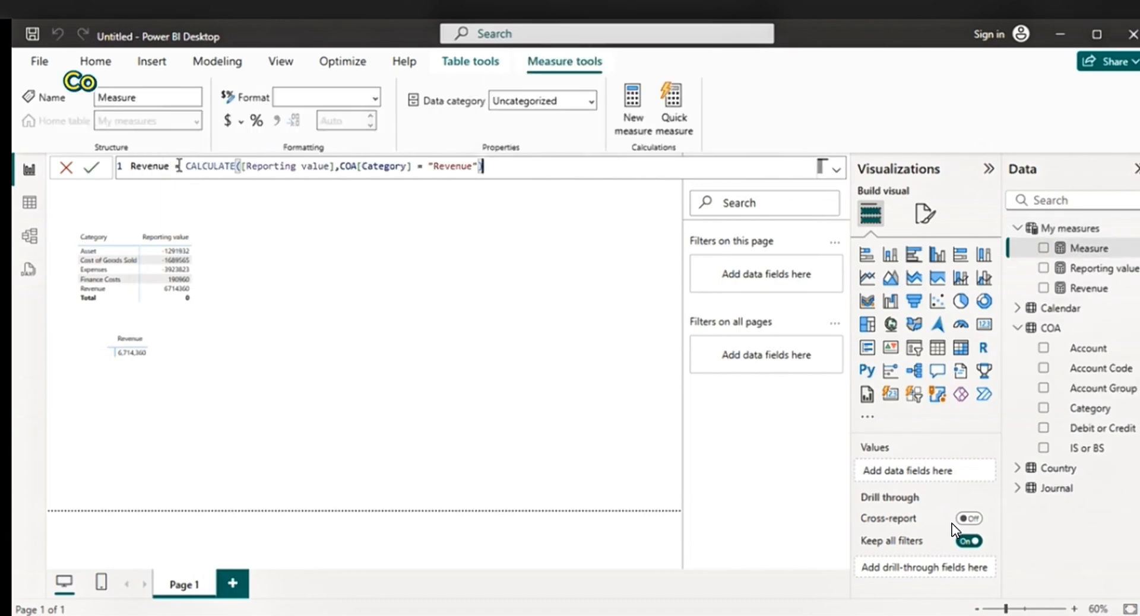
- Change the name in the copied formula from Revenue to Cost of Goods Sold
{"action": "left_click_drag", "start_coordinate": [174, 166], "coordinate": [131, 166]}
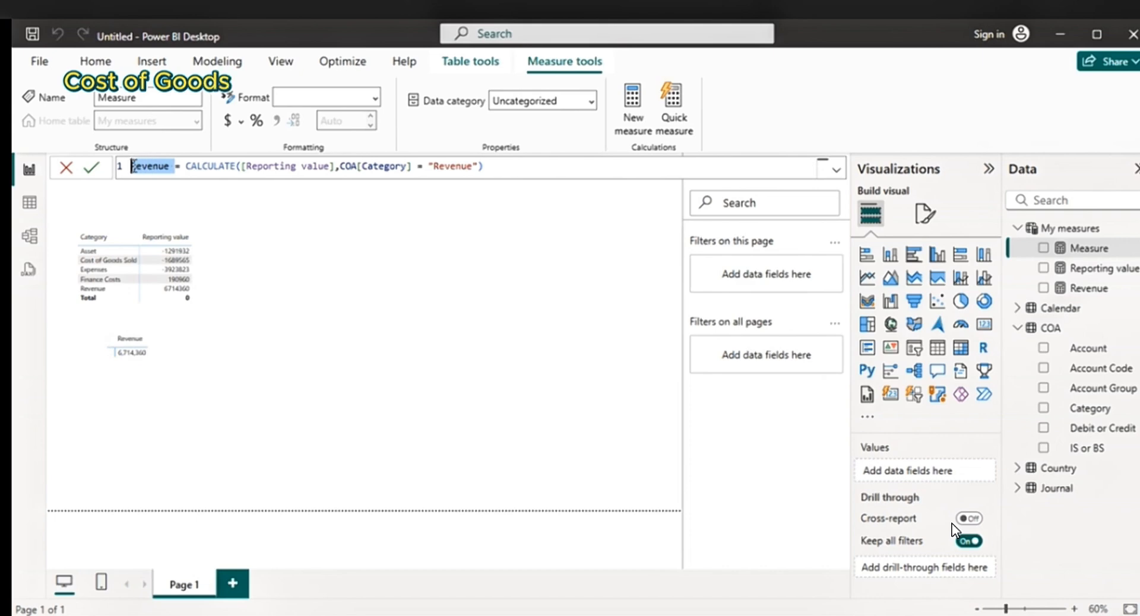
{"action": "key", "text": "BackSpace"}
{"action": "type", "text": "Cost"}
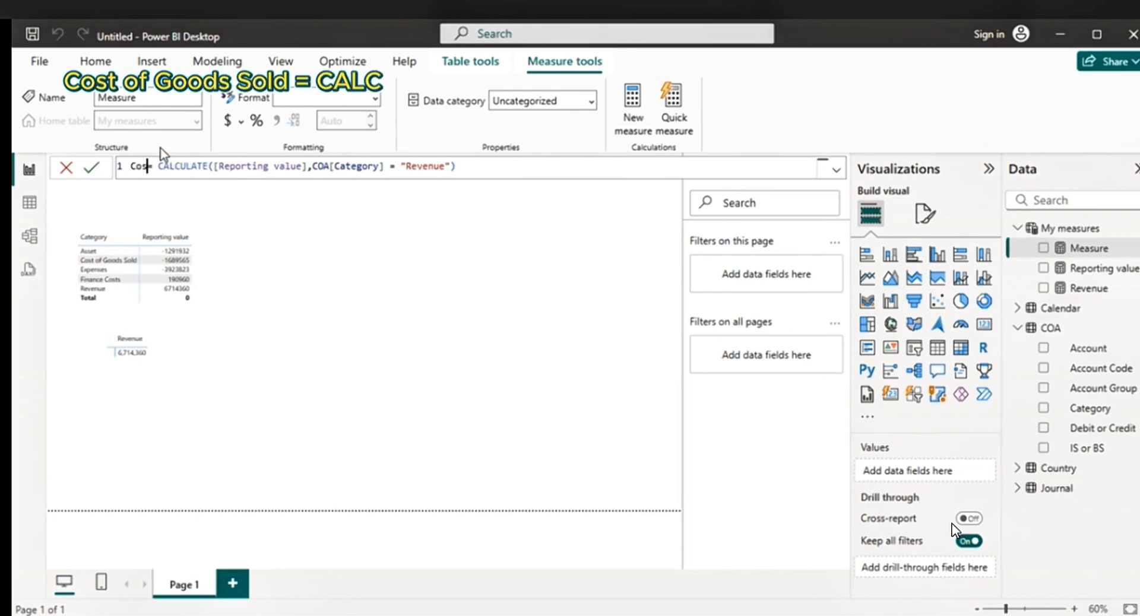
{"action": "type", "text": " of G"}
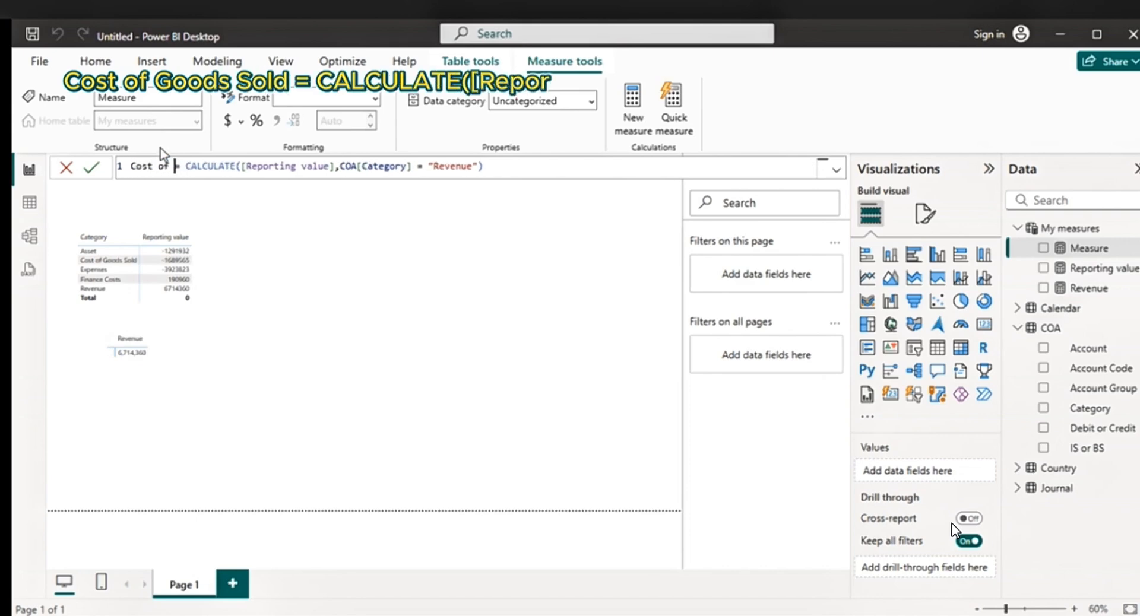
{"action": "type", "text": "oo"}
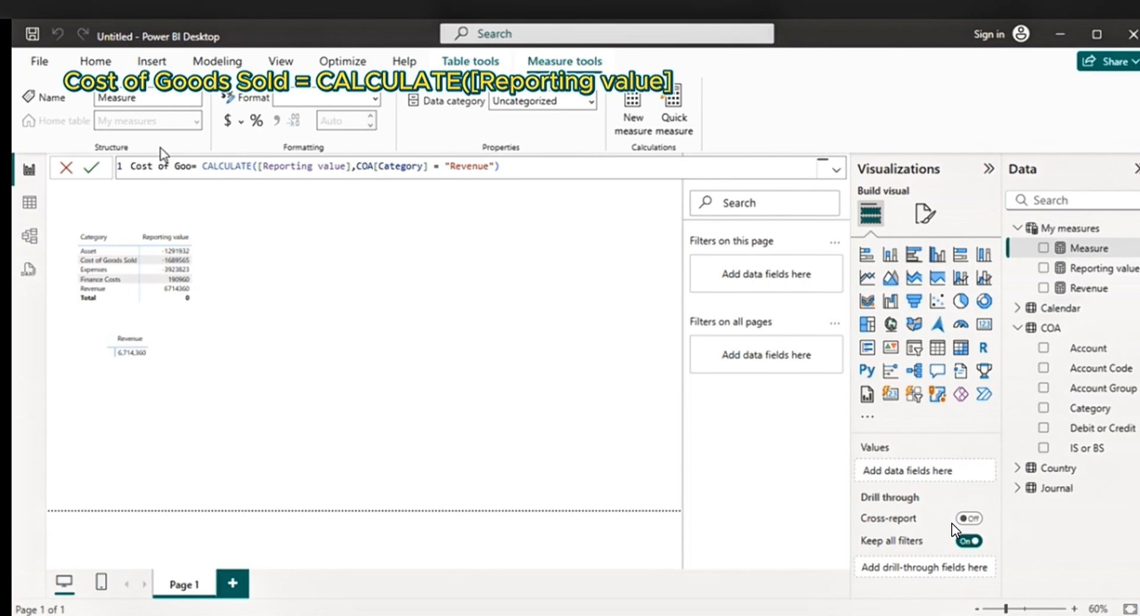
{"action": "type", "text": "ds "}
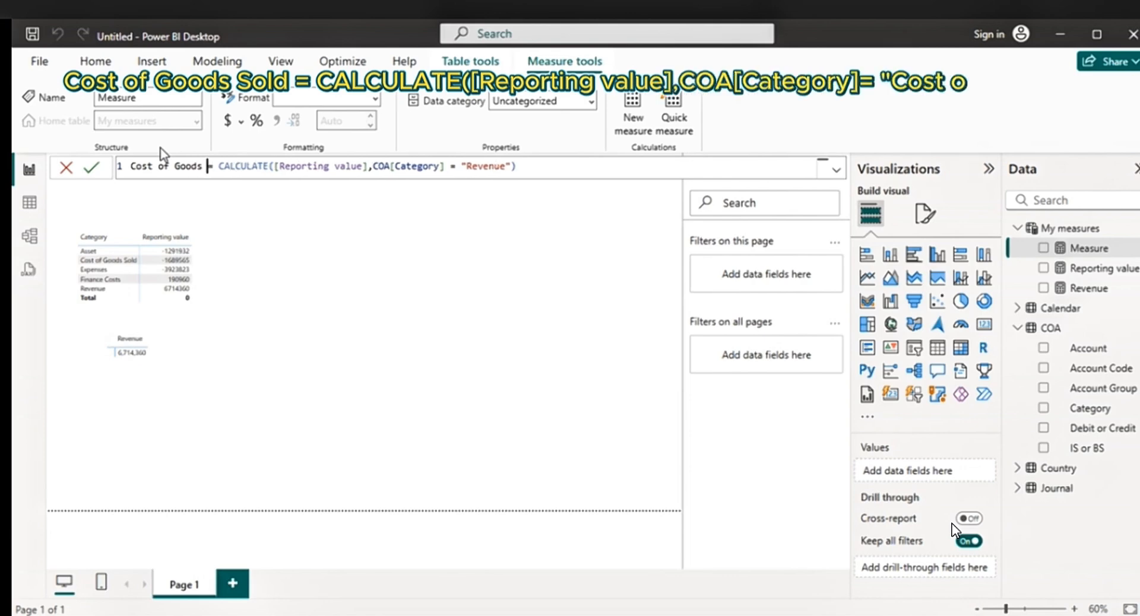
{"action": "type", "text": "Sold"}
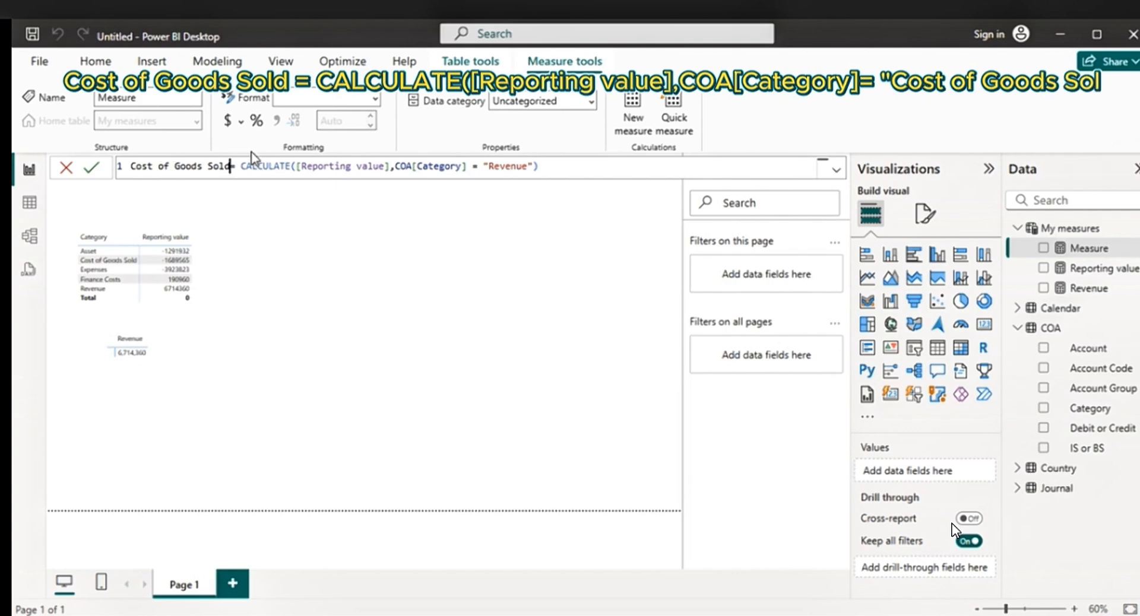
- Set the COA[Category] filter value in the copied formula to "Cost of Goods Sold" and commit the measure
{"action": "left_click_drag", "start_coordinate": [229, 170], "coordinate": [131, 170]}
{"action": "key", "text": "ctrl+c"}
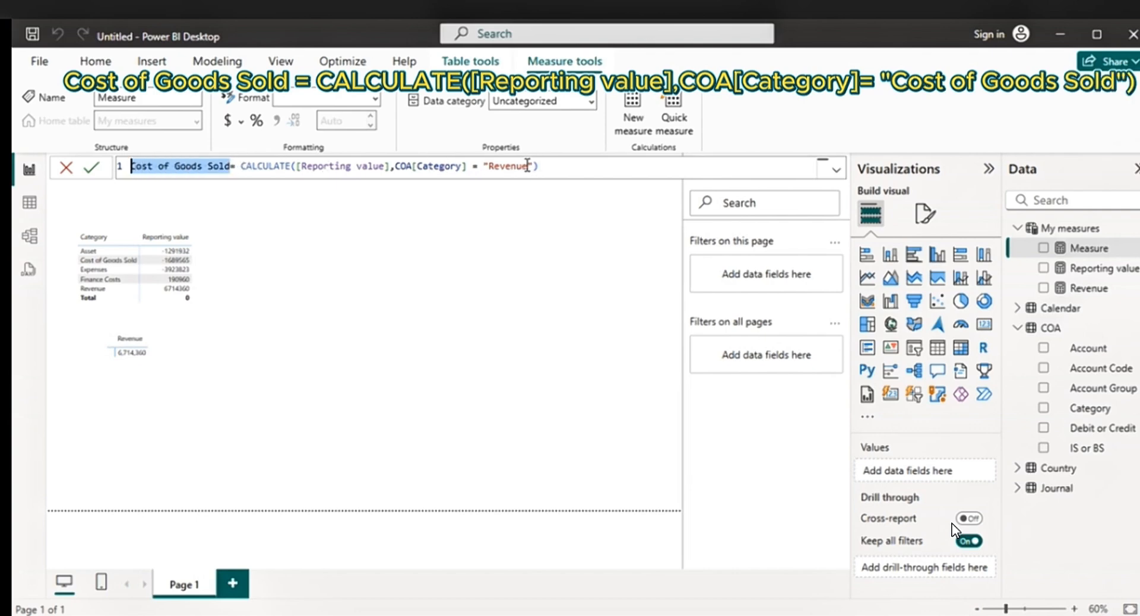
{"action": "left_click_drag", "start_coordinate": [527, 166], "coordinate": [492, 169]}
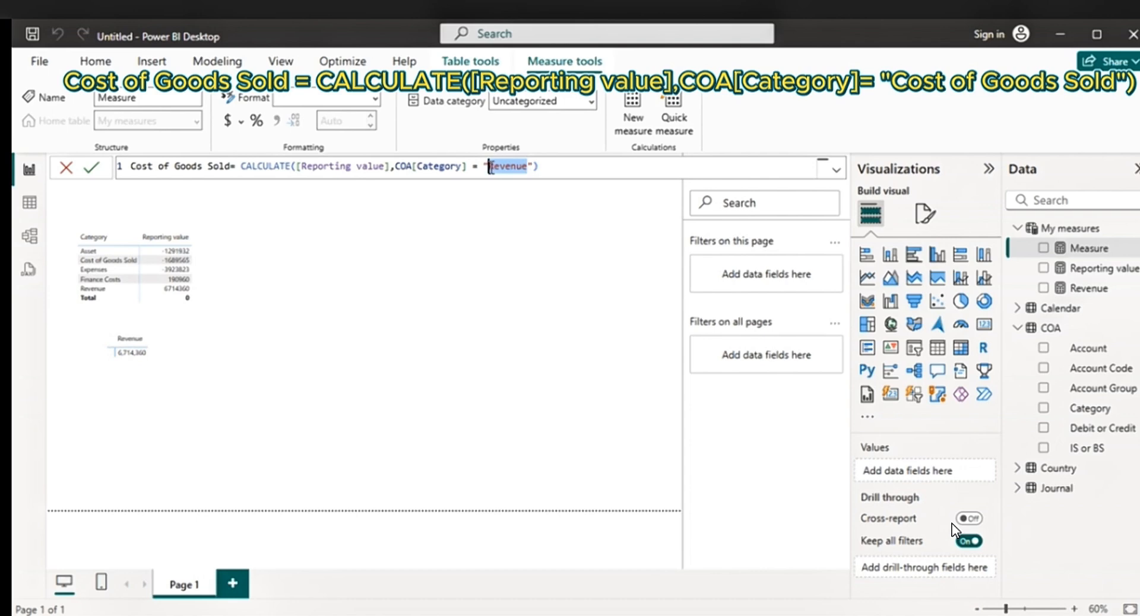
{"action": "key", "text": "ctrl+v"}
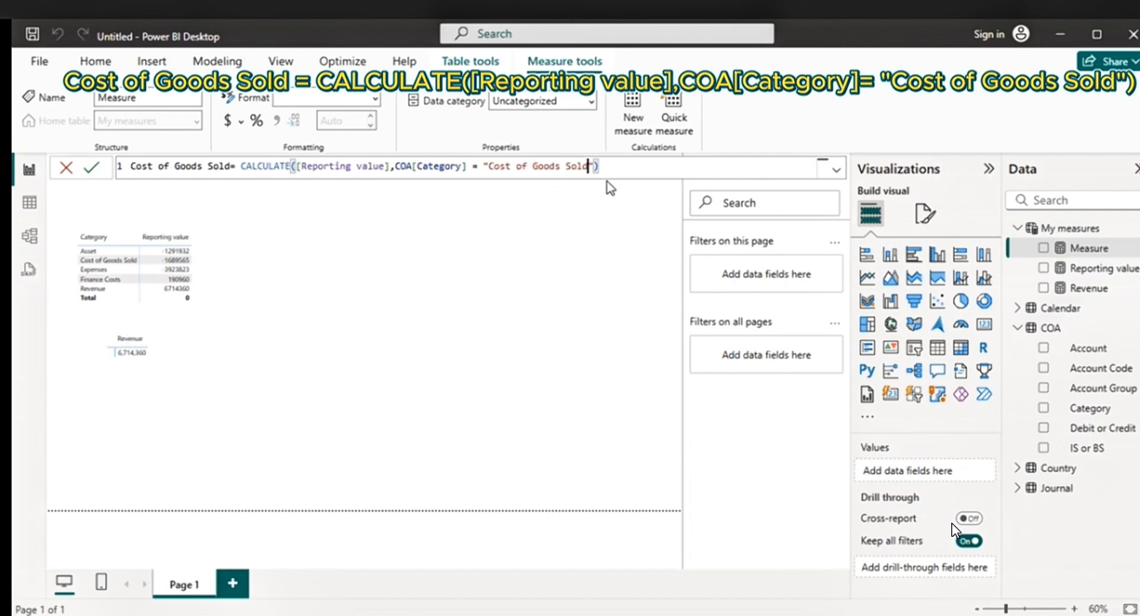
{"action": "key", "text": "Return"}
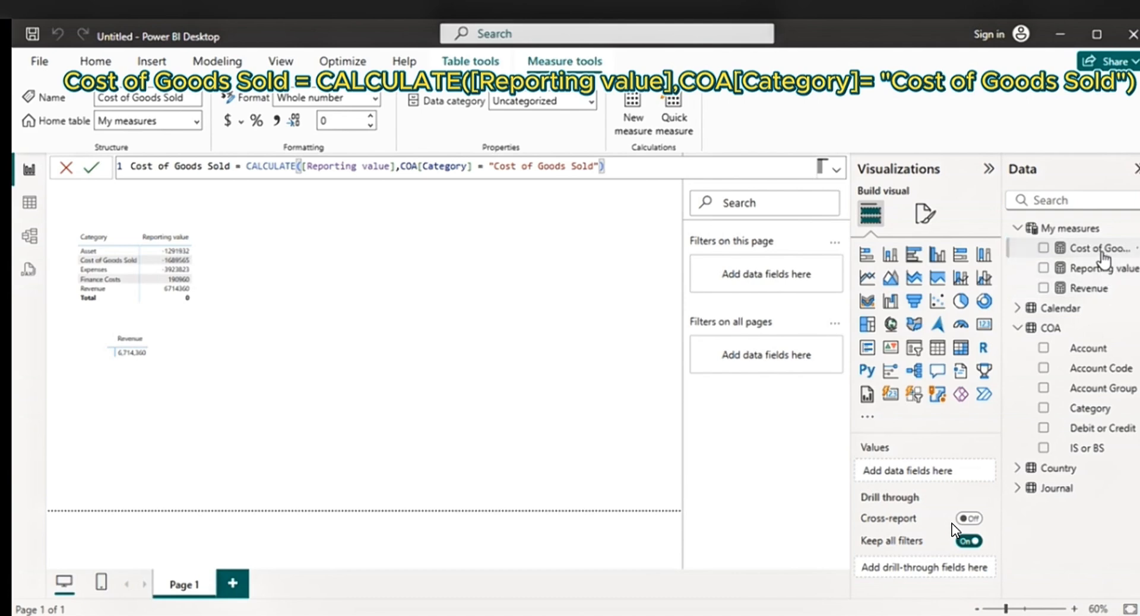
- Add the Cost of Goods Sold measure to the lower matrix and format it with a thousands separator
{"action": "left_click_drag", "start_coordinate": [1104, 249], "coordinate": [323, 394]}
{"action": "left_click", "coordinate": [165, 365]}
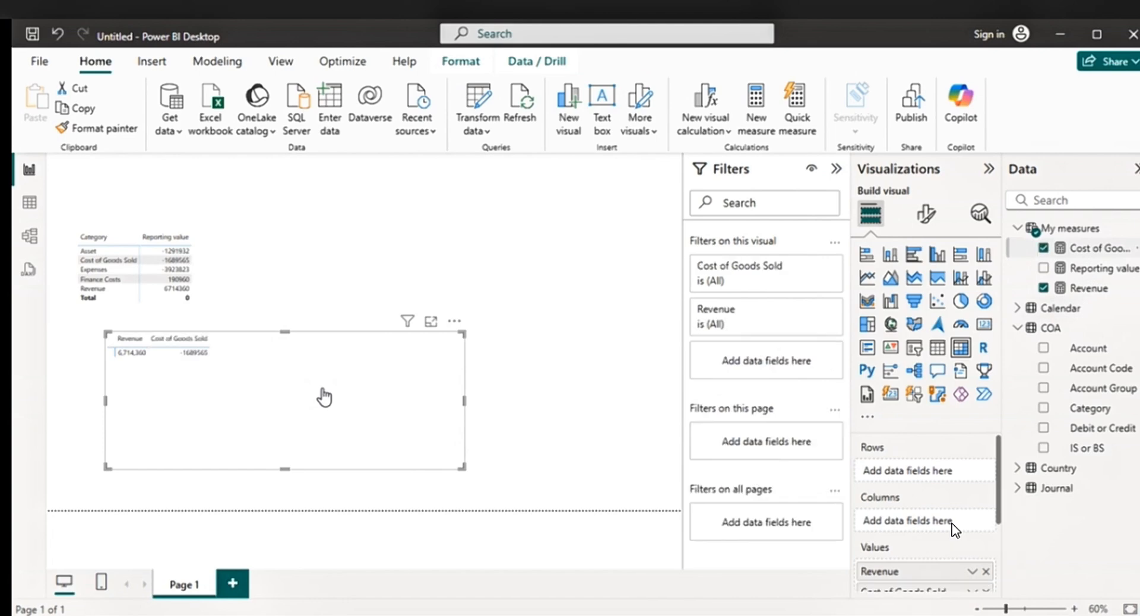
{"action": "left_click", "coordinate": [1098, 249]}
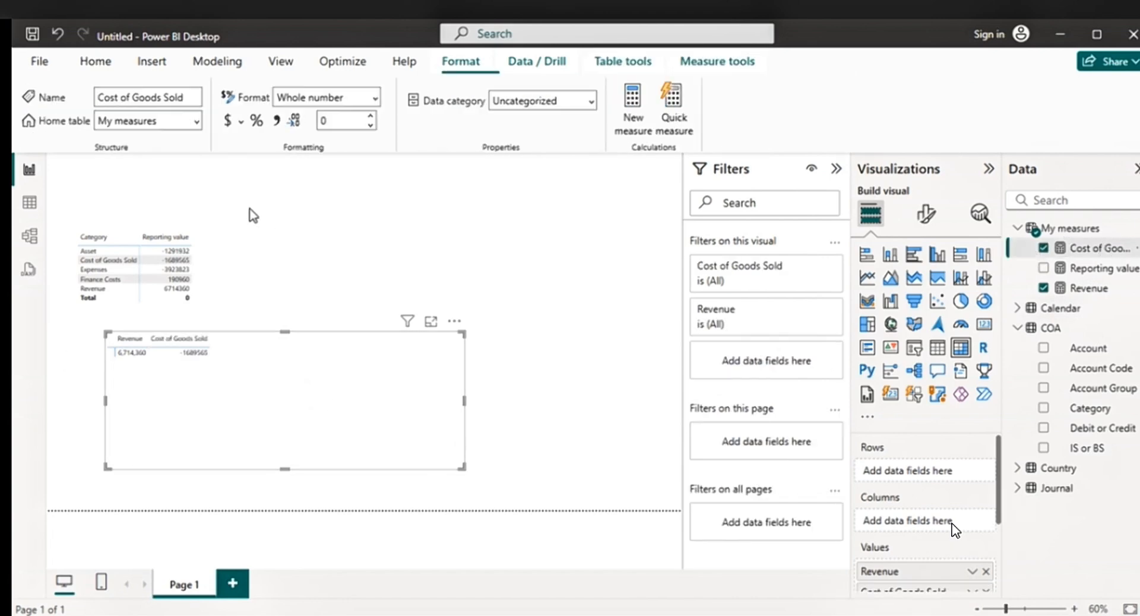
{"action": "left_click", "coordinate": [275, 123]}
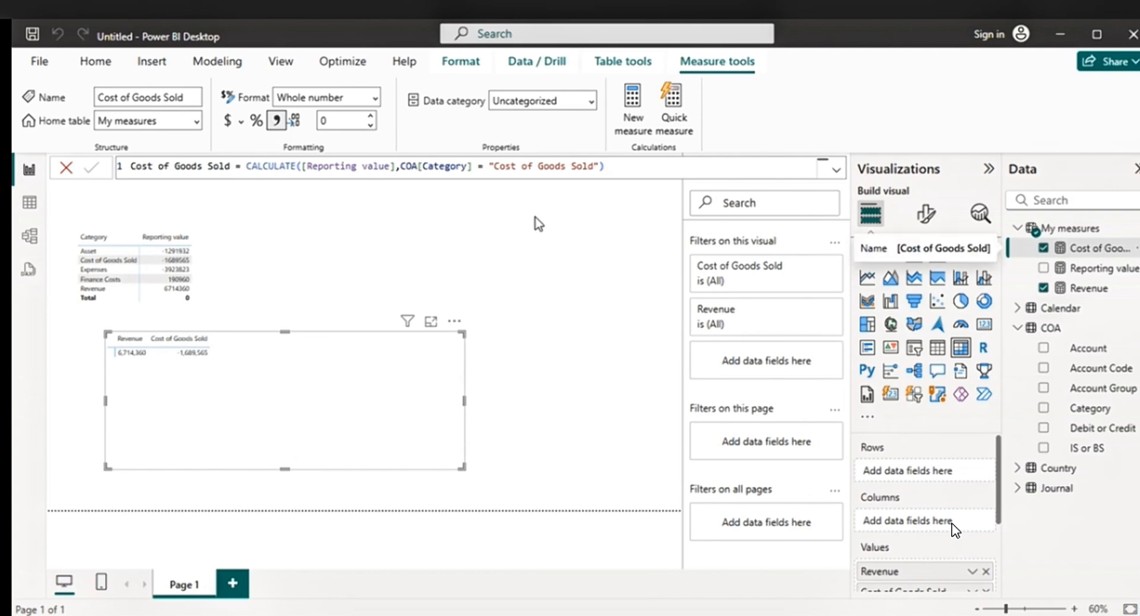
- Create a new measure named Gross profit in the My measures table
{"action": "left_click", "coordinate": [1065, 228]}
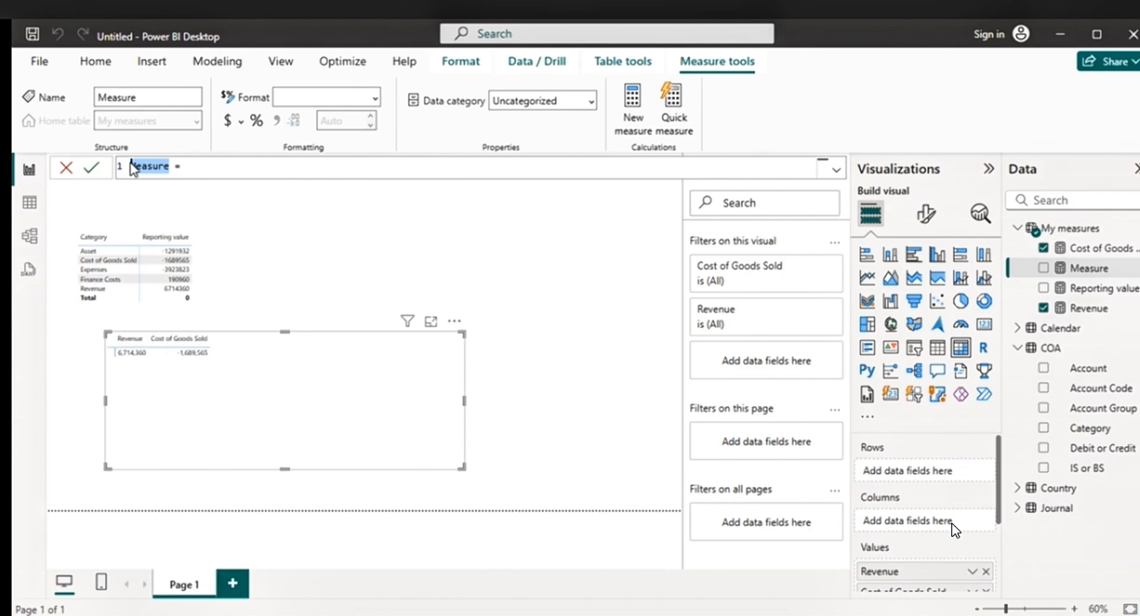
{"action": "type", "text": "G"}
{"action": "type", "text": "ross profi"}
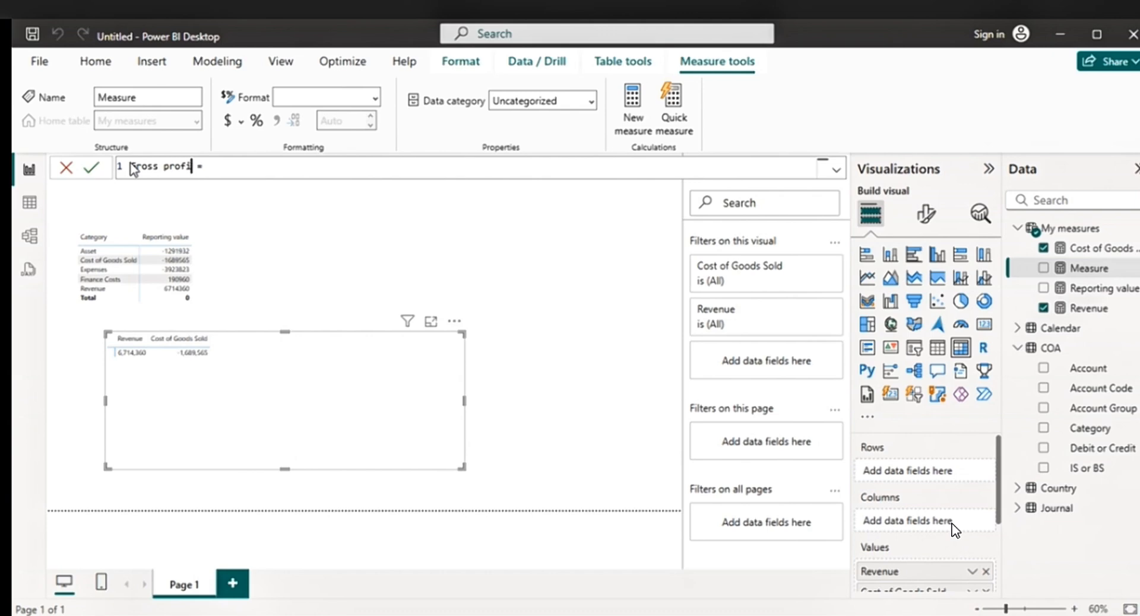
{"action": "type", "text": "t"}
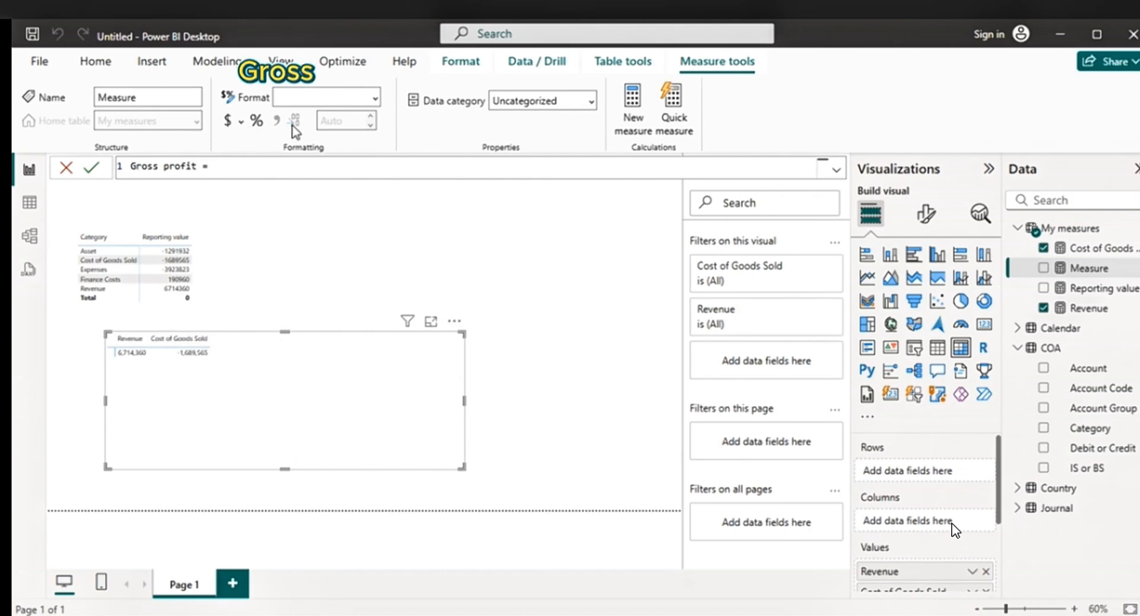
{"action": "left_click", "coordinate": [225, 164]}
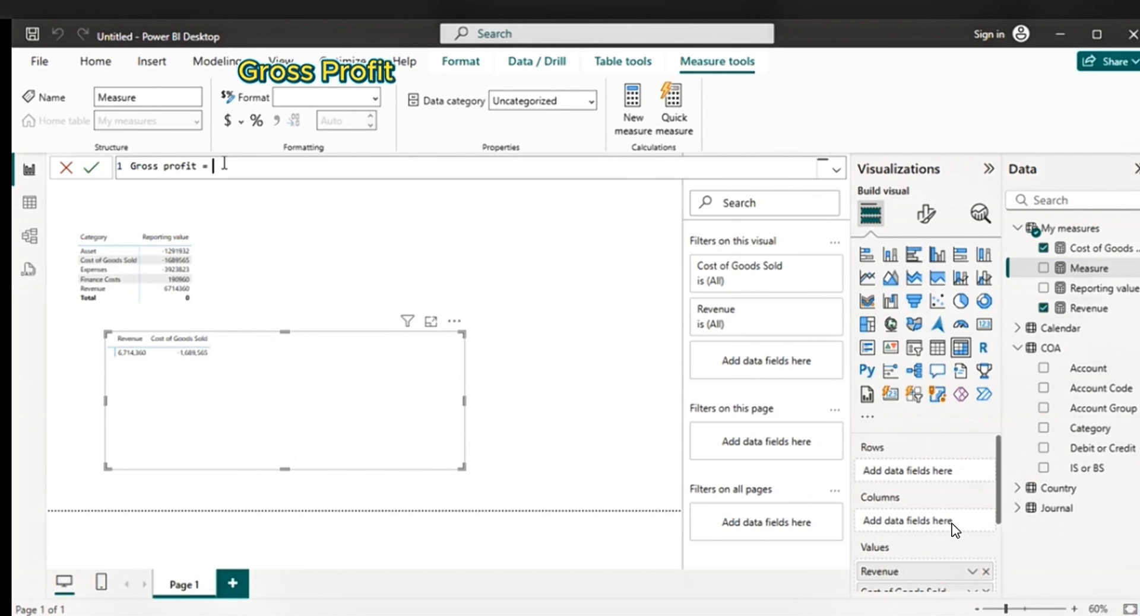
- Define the Gross profit measure as [Revenue] - [Cost of Goods Sold] and commit it
{"action": "type", "text": "reve"}
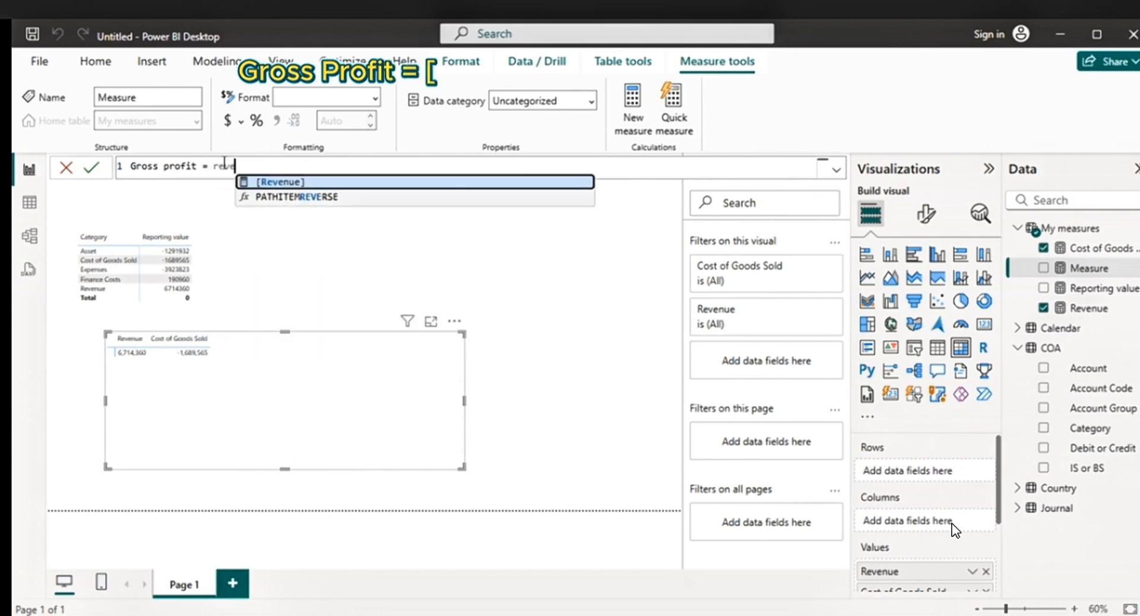
{"action": "key", "text": "Tab"}
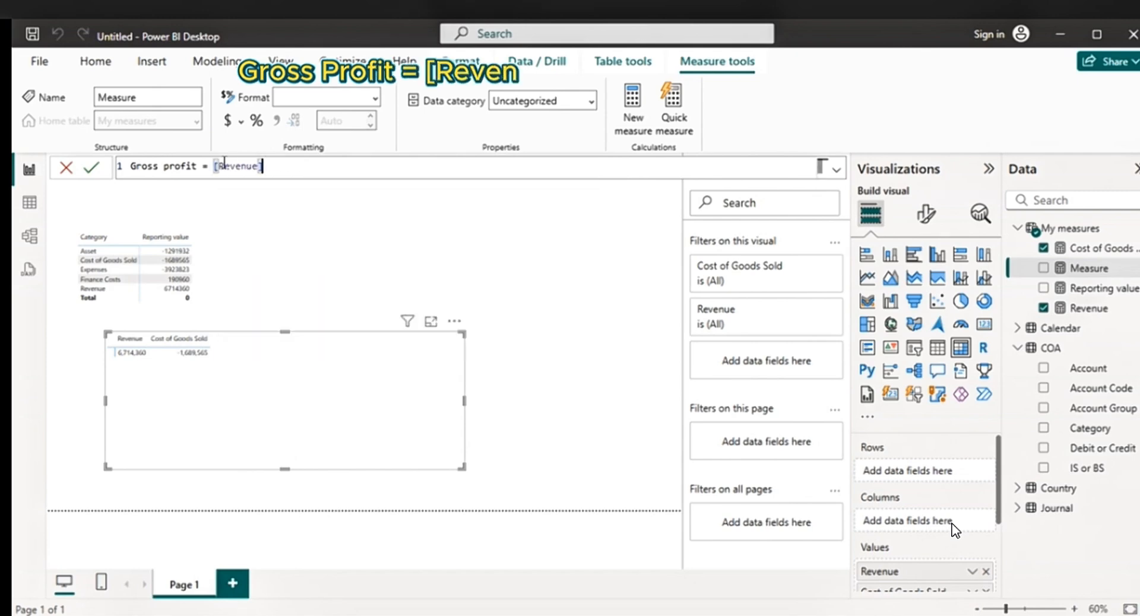
{"action": "type", "text": "- C"}
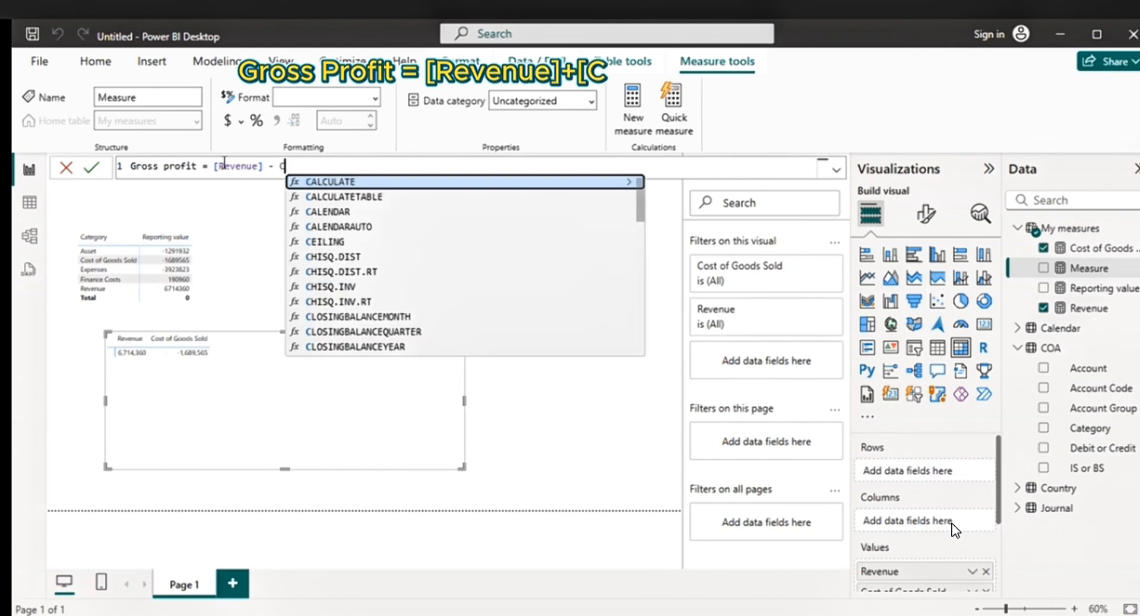
{"action": "type", "text": "os"}
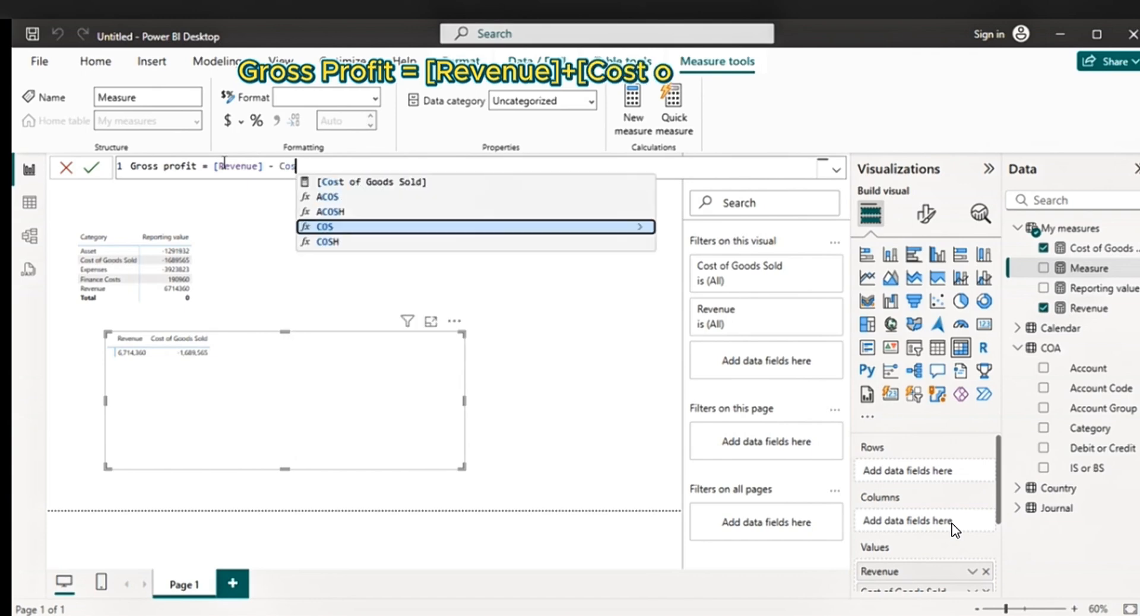
{"action": "key", "text": "Up"}
{"action": "key", "text": "Up"}
{"action": "key", "text": "Up"}
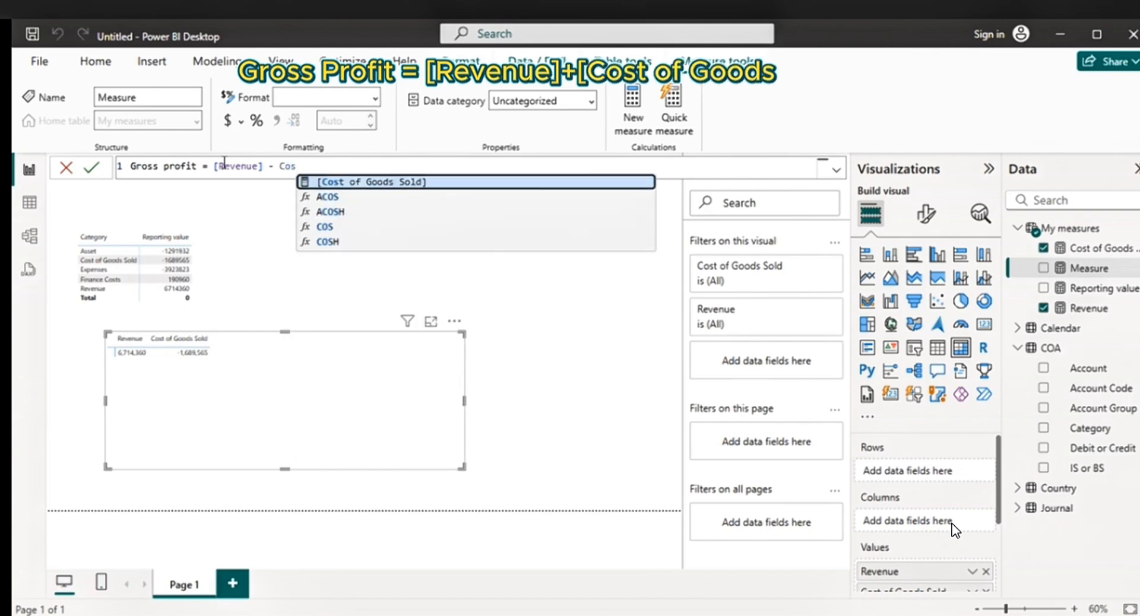
{"action": "key", "text": "Tab"}
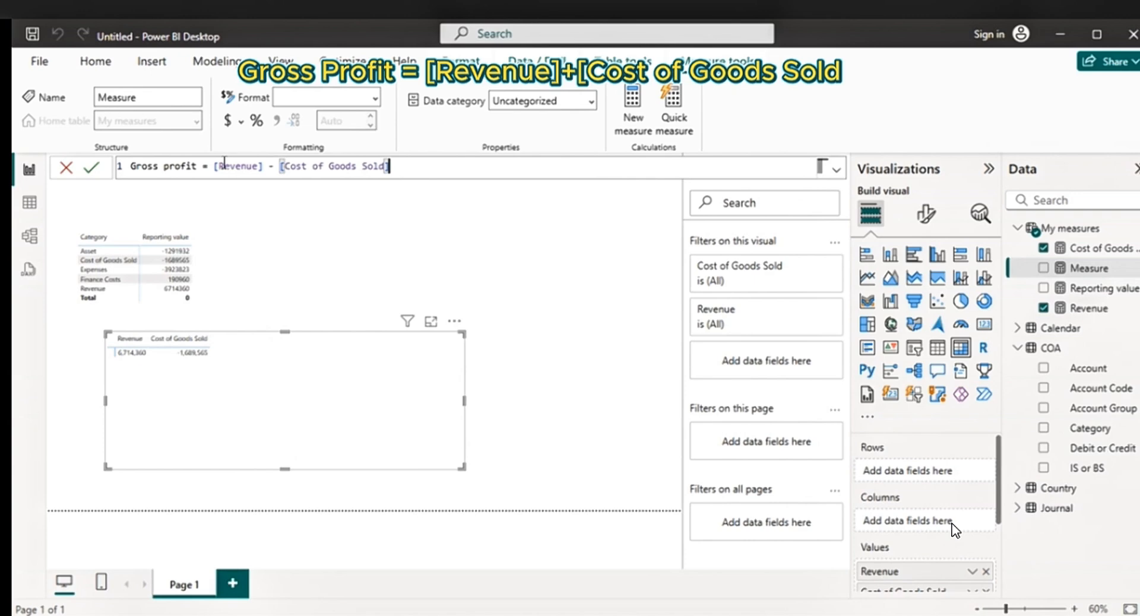
{"action": "key", "text": "Return"}
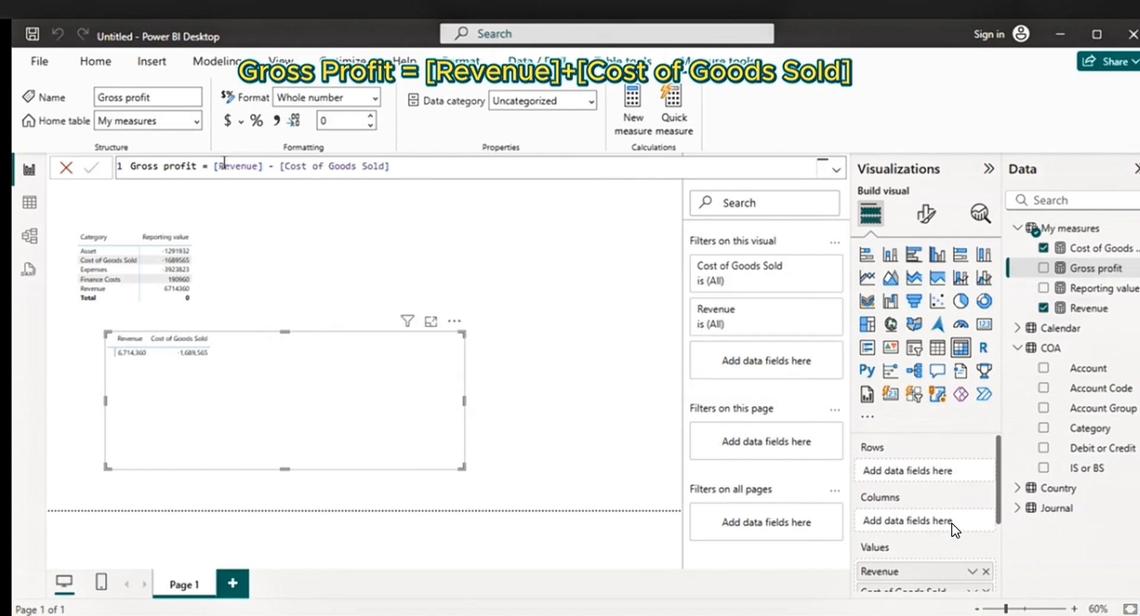
- Format the Gross profit measure with a thousands separator and add it to the lower matrix
{"action": "left_click", "coordinate": [276, 120]}
{"action": "left_click_drag", "start_coordinate": [1095, 268], "coordinate": [320, 371]}
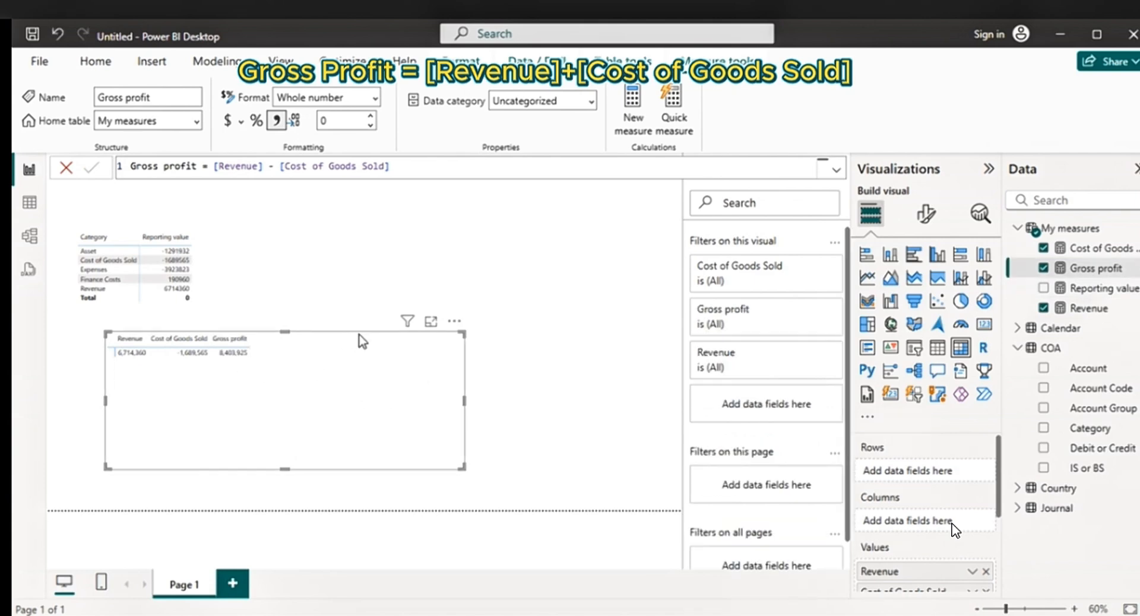
- Copy the Revenue measure's formula into another new measure in the My measures table
{"action": "left_click", "coordinate": [1086, 309]}
{"action": "left_click_drag", "start_coordinate": [487, 171], "coordinate": [133, 166]}
{"action": "key", "text": "ctrl+c"}
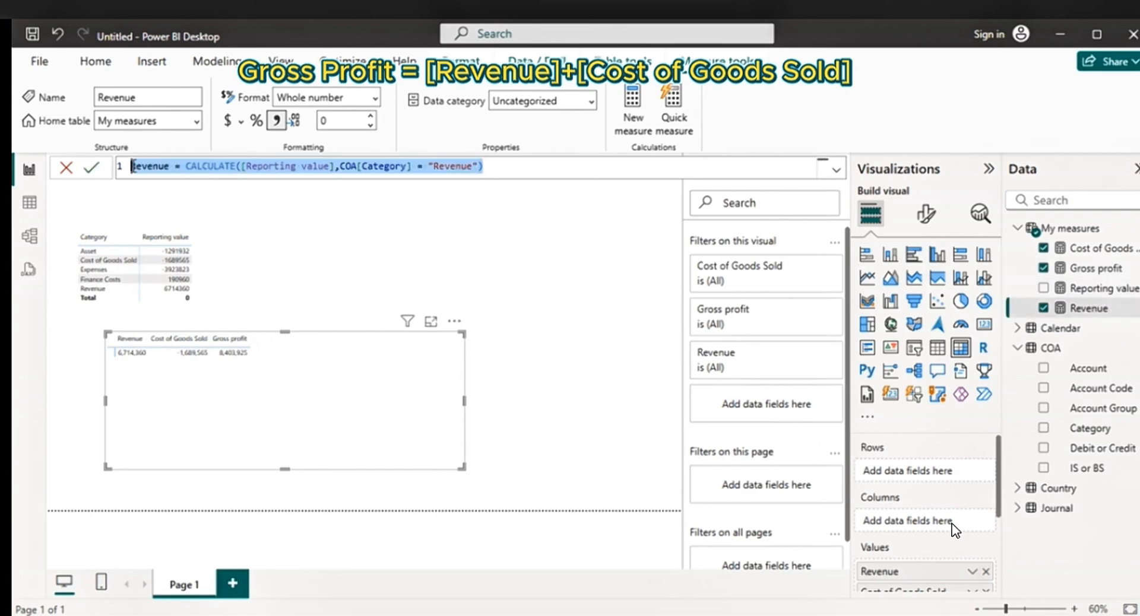
{"action": "left_click", "coordinate": [133, 166]}
{"action": "left_click", "coordinate": [1062, 231]}
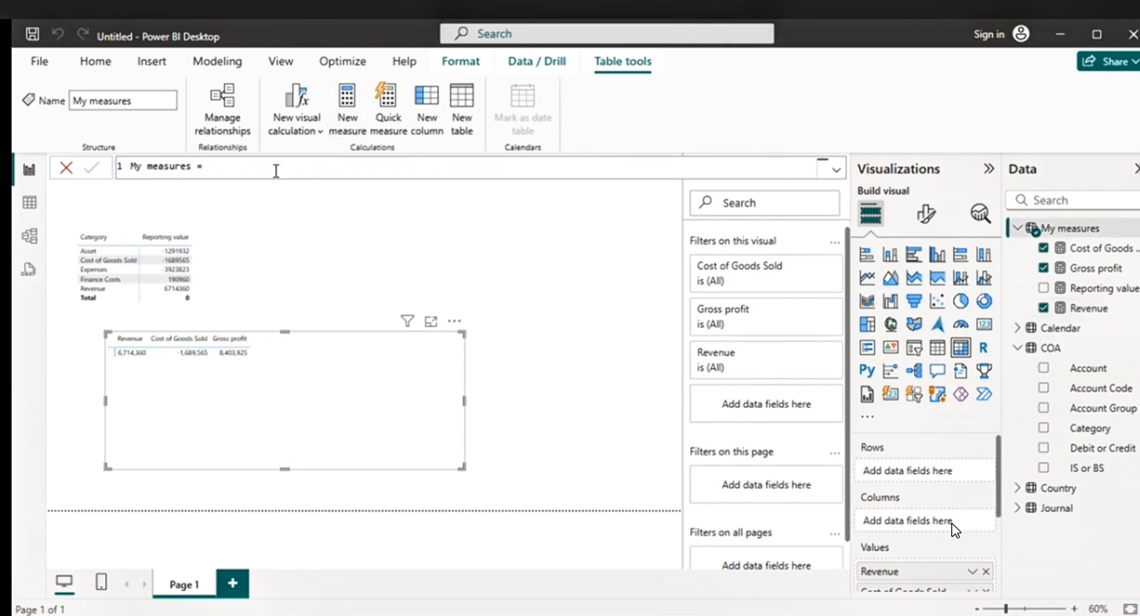
{"action": "key", "text": "ctrl+v"}
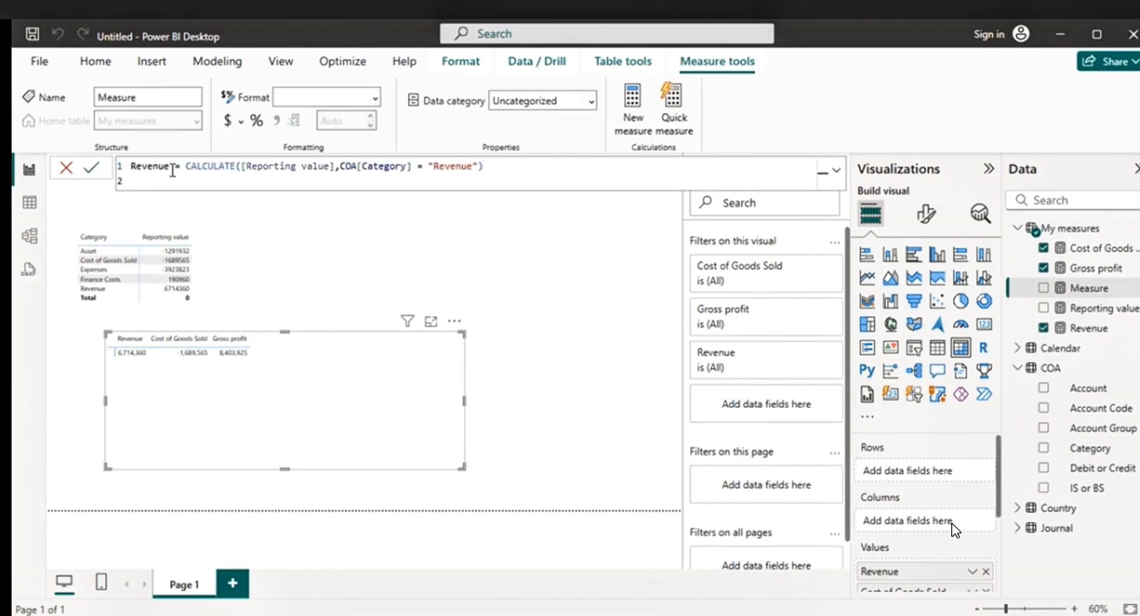
{"action": "key", "text": "shift+Return"}
{"action": "key", "text": "BackSpace"}
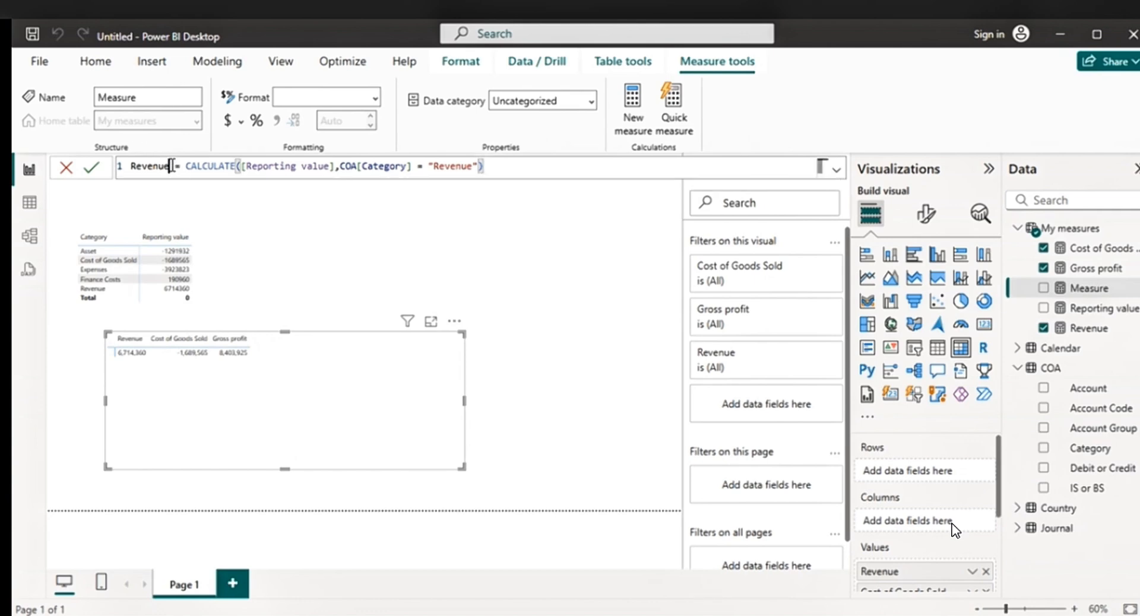
- Change both the name and the COA[Category] filter value in the copied formula to Expenses and commit the measure
{"action": "left_click_drag", "start_coordinate": [171, 166], "coordinate": [134, 167]}
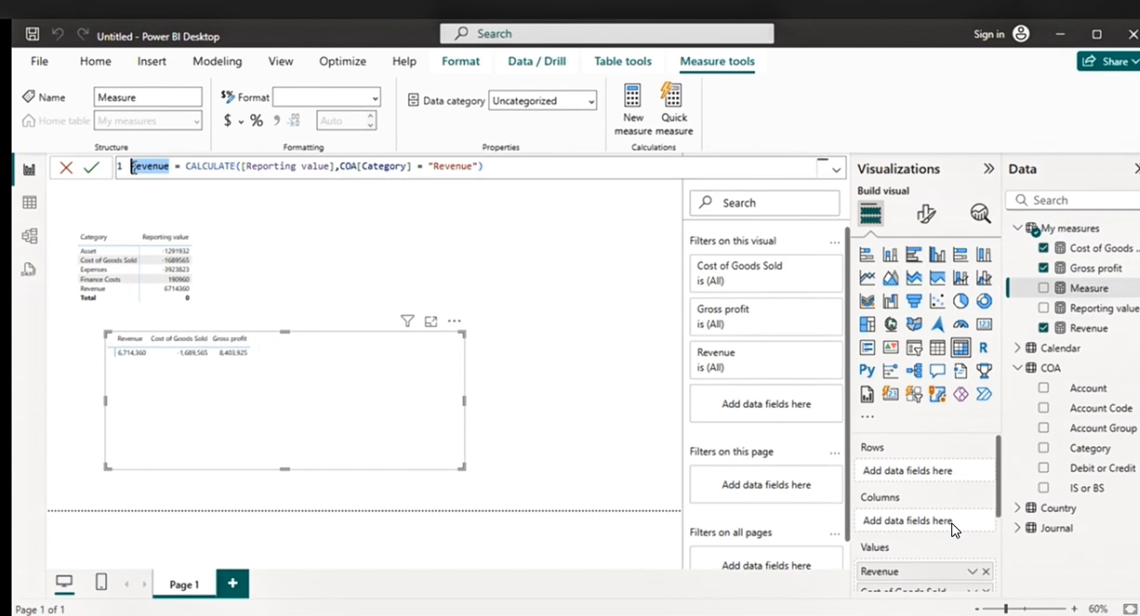
{"action": "type", "text": "Expenses"}
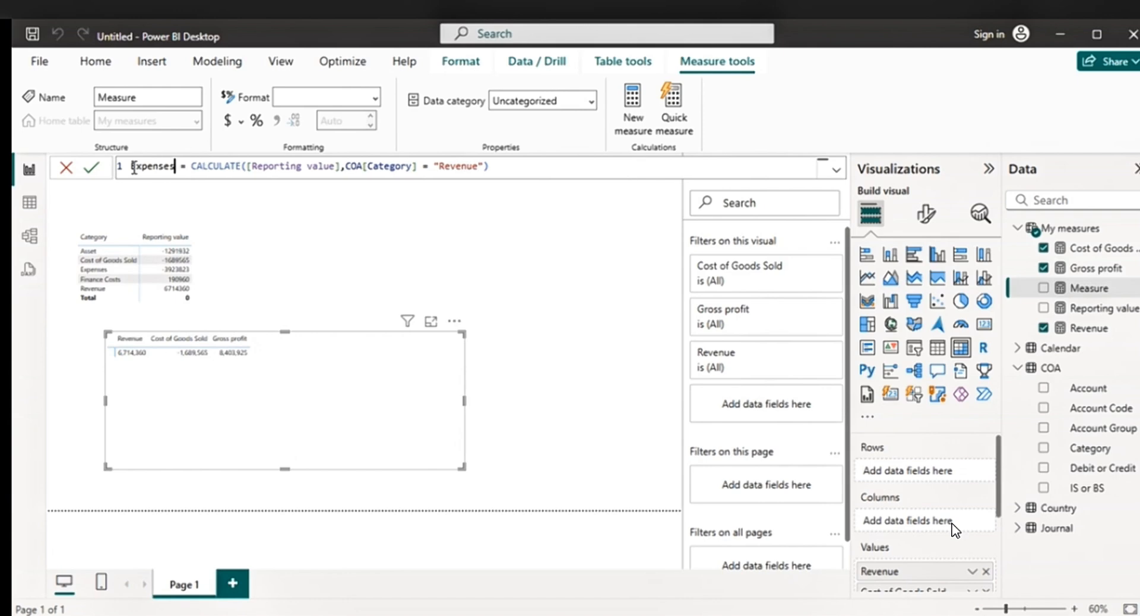
{"action": "left_click_drag", "start_coordinate": [181, 165], "coordinate": [134, 168]}
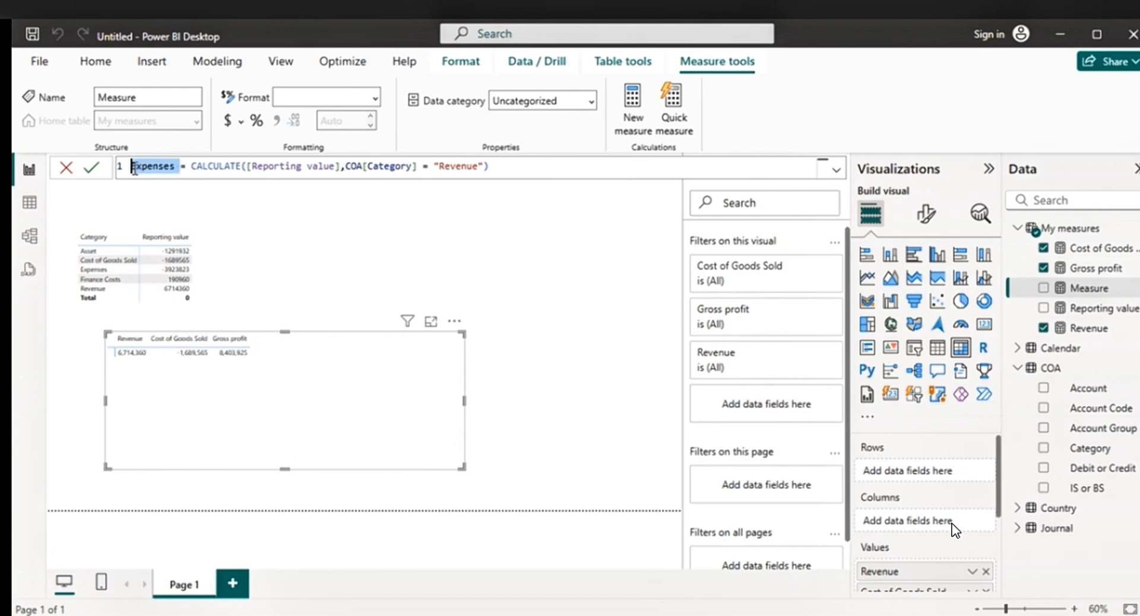
{"action": "left_click", "coordinate": [477, 170]}
{"action": "left_click_drag", "start_coordinate": [478, 170], "coordinate": [440, 167]}
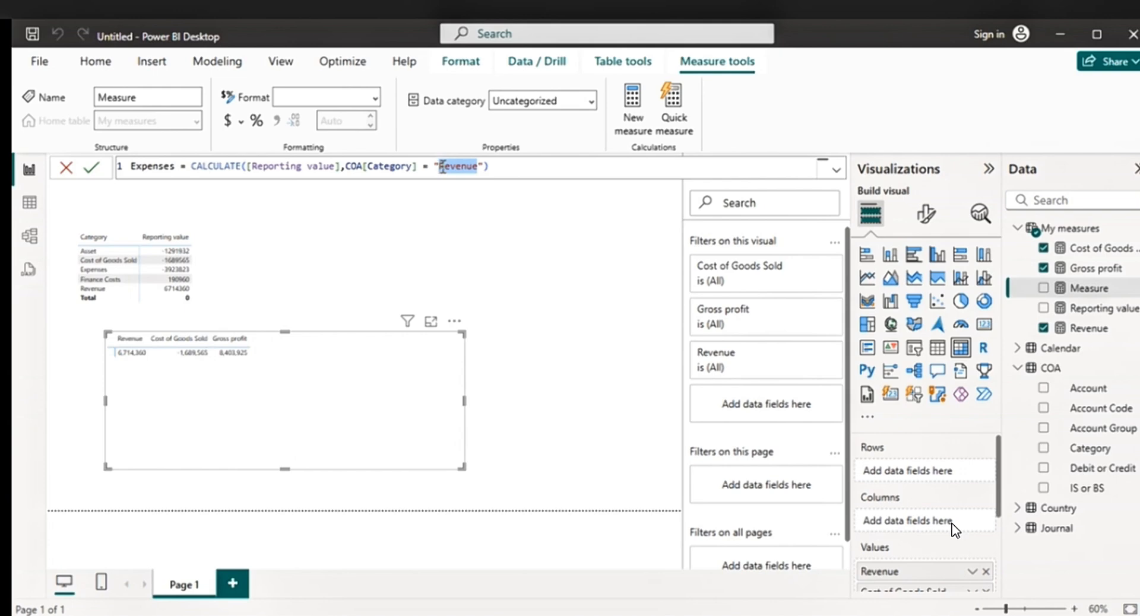
{"action": "type", "text": "Expenses"}
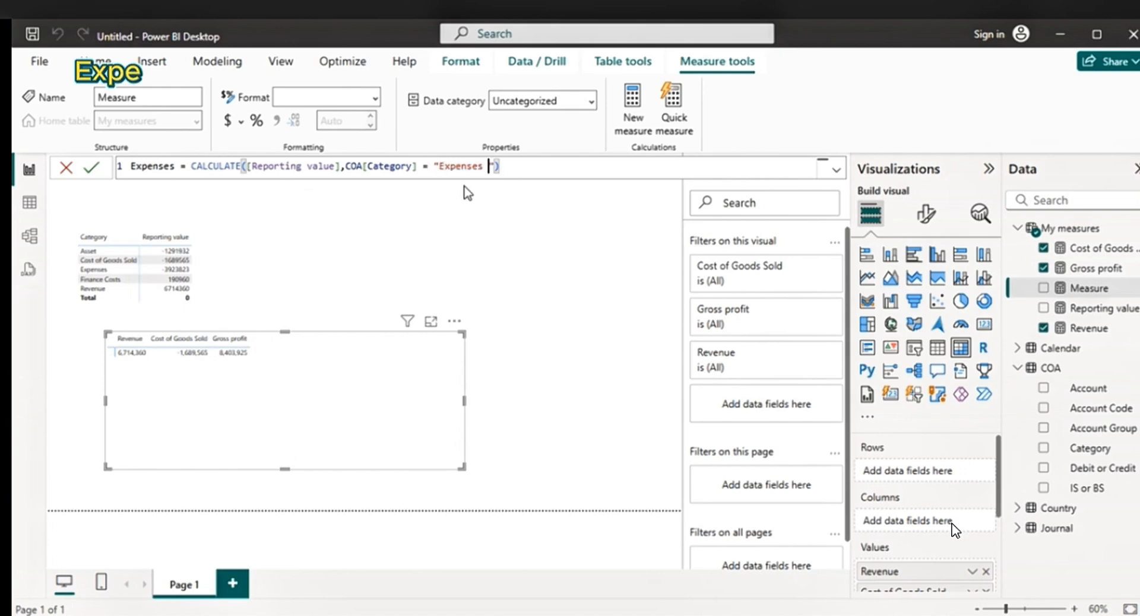
{"action": "key", "text": "BackSpace"}
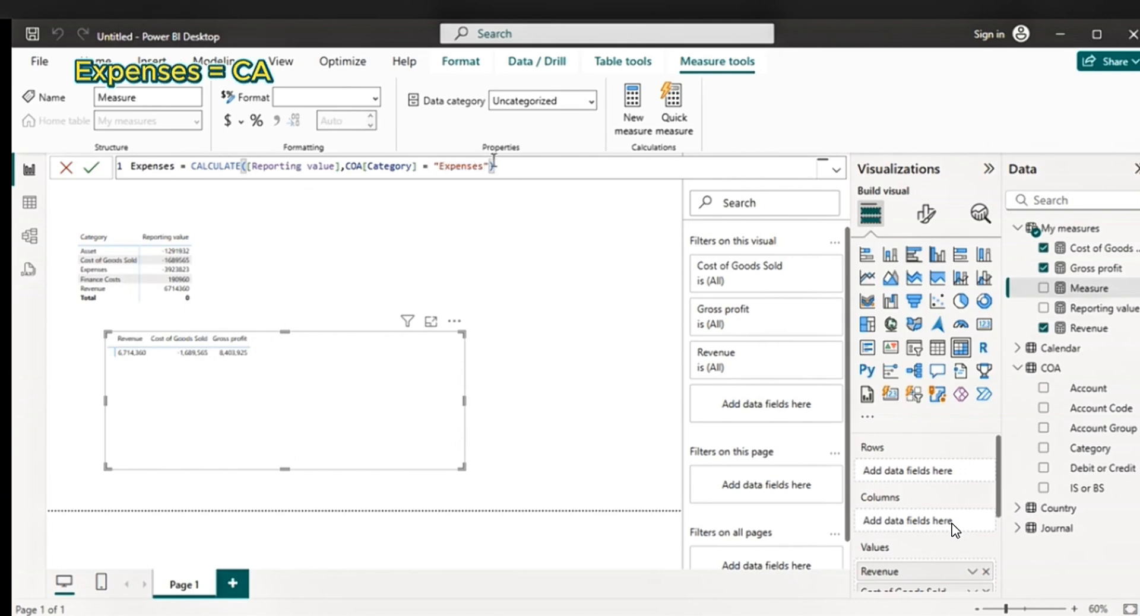
{"action": "key", "text": "Return"}
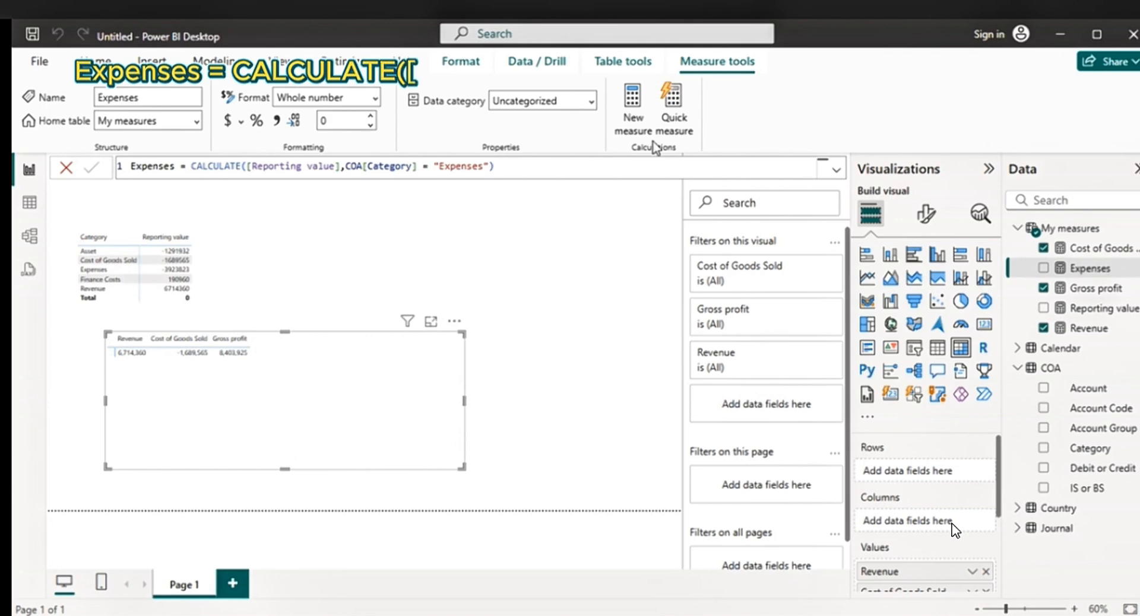
- Format the Expenses measure with a thousands separator and add it to the lower matrix
{"action": "left_click", "coordinate": [1095, 276]}
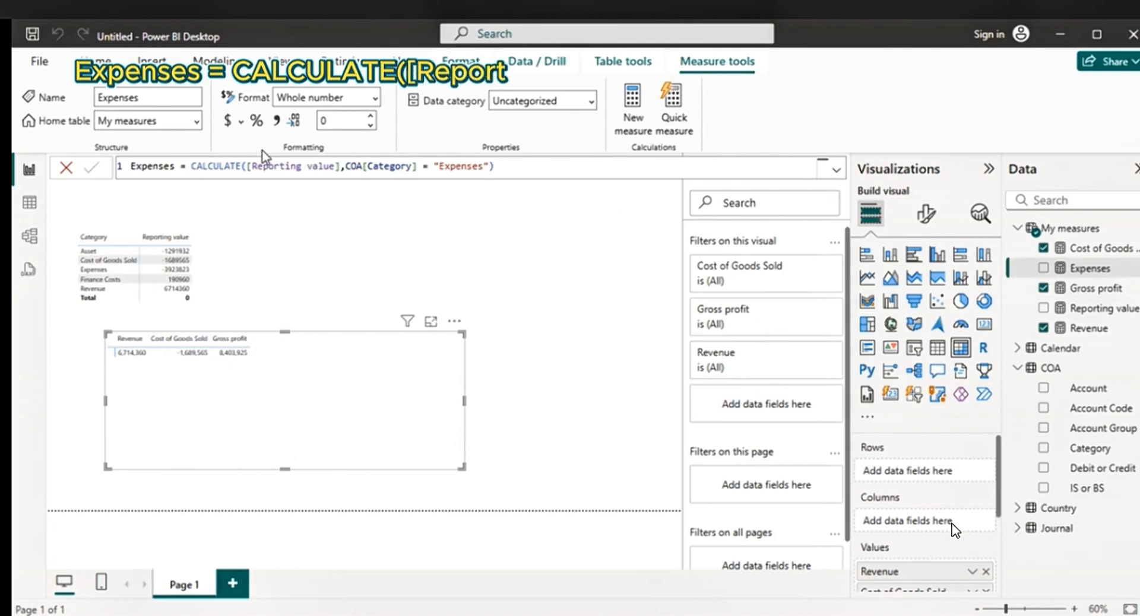
{"action": "left_click", "coordinate": [277, 122]}
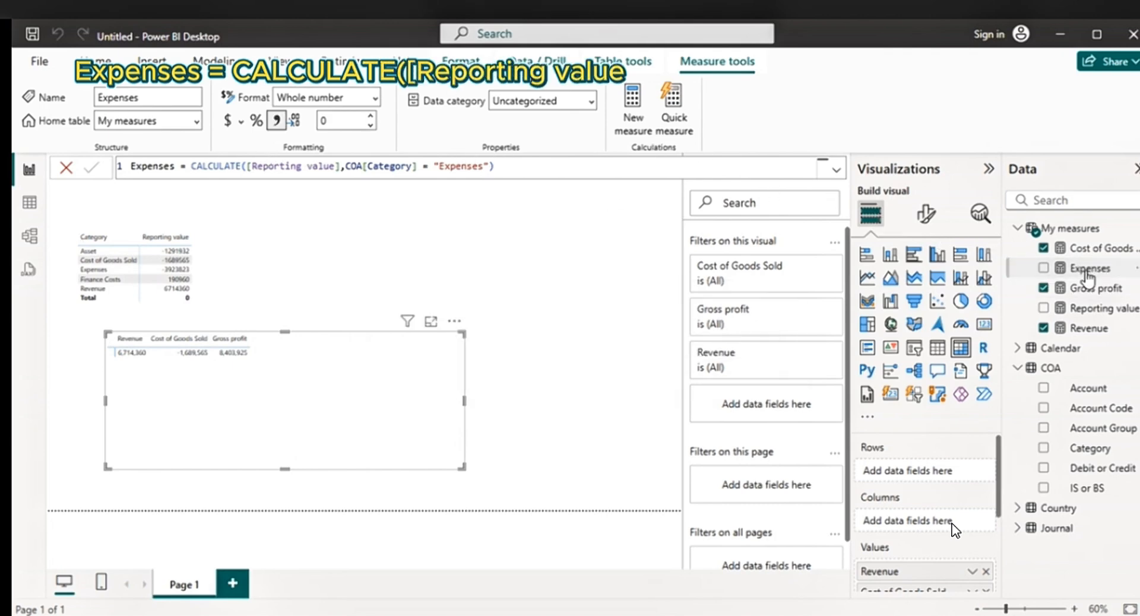
{"action": "left_click_drag", "start_coordinate": [1077, 272], "coordinate": [382, 380]}
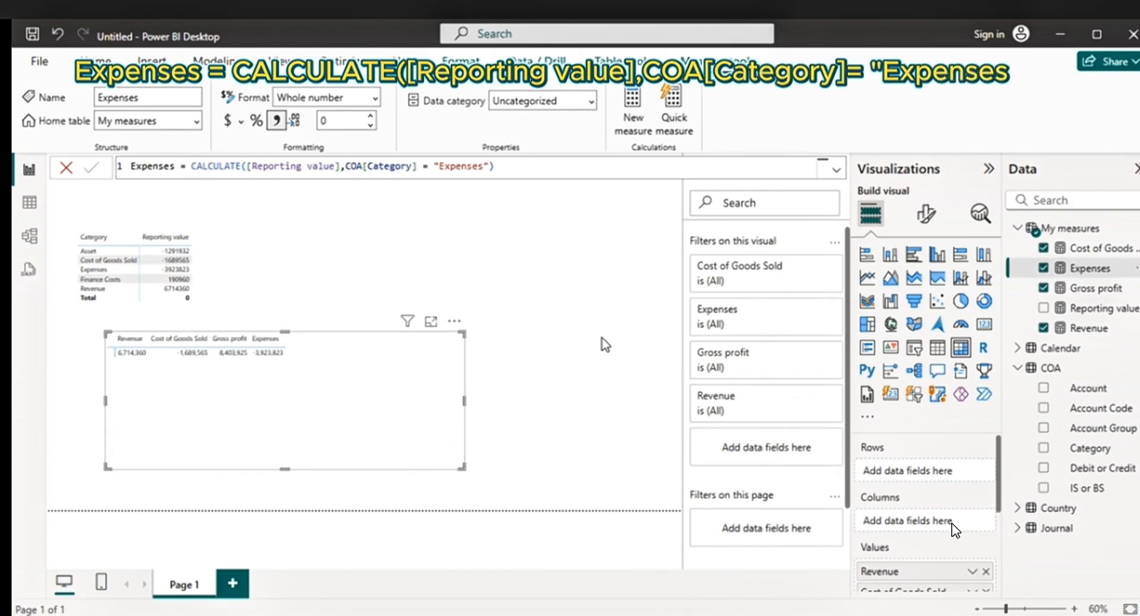
- Create a new measure named EBIT in the My measures table
{"action": "left_click", "coordinate": [1049, 233]}
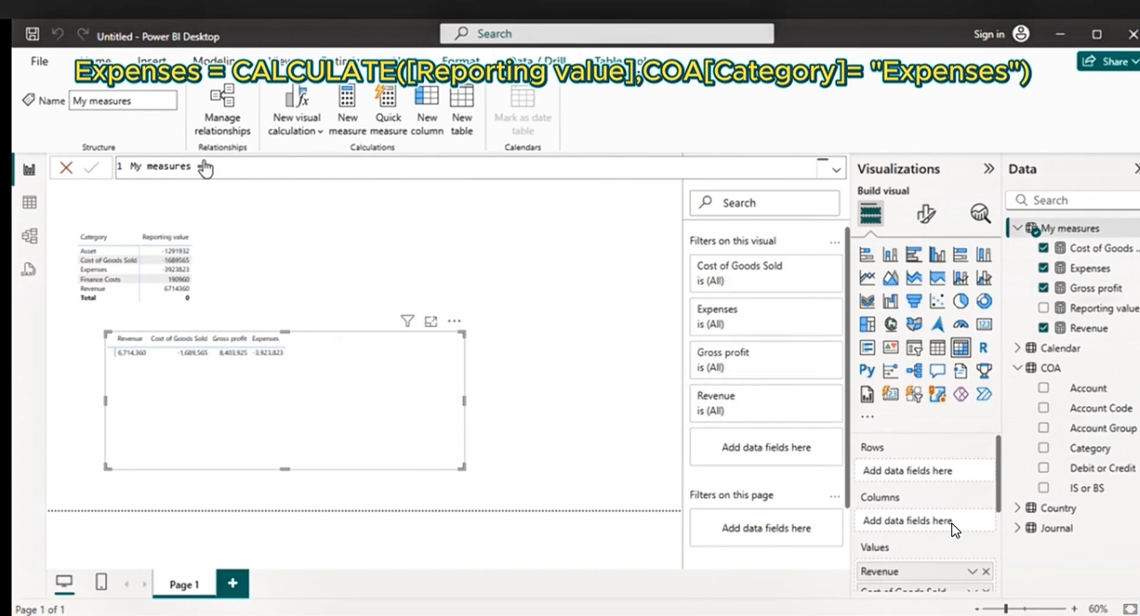
{"action": "left_click", "coordinate": [169, 167]}
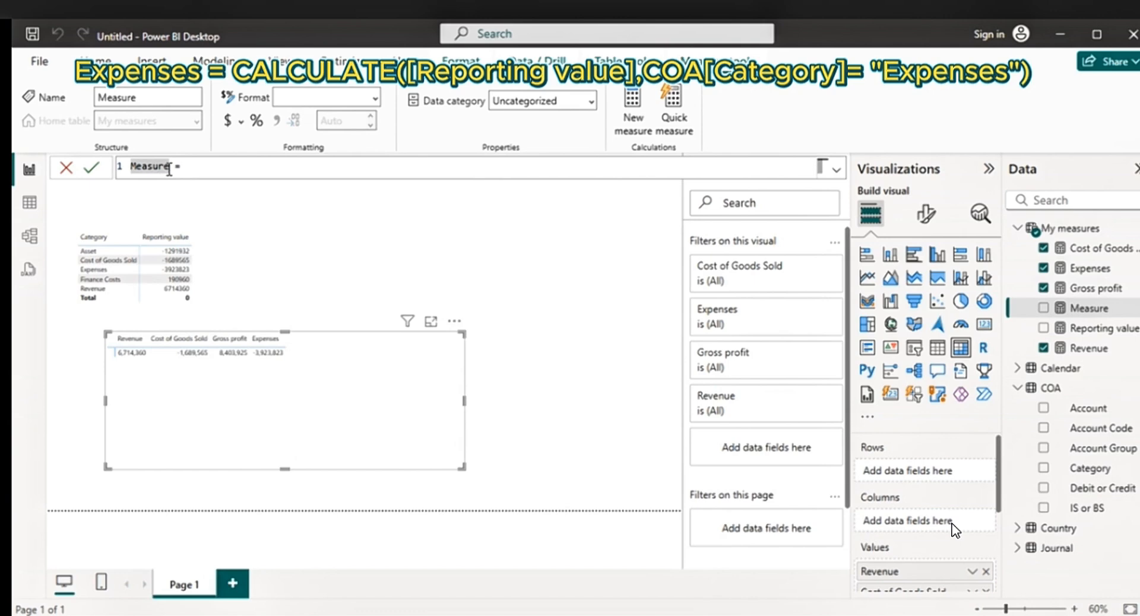
{"action": "type", "text": "s"}
{"action": "key", "text": "BackSpace"}
{"action": "key", "text": "BackSpace"}
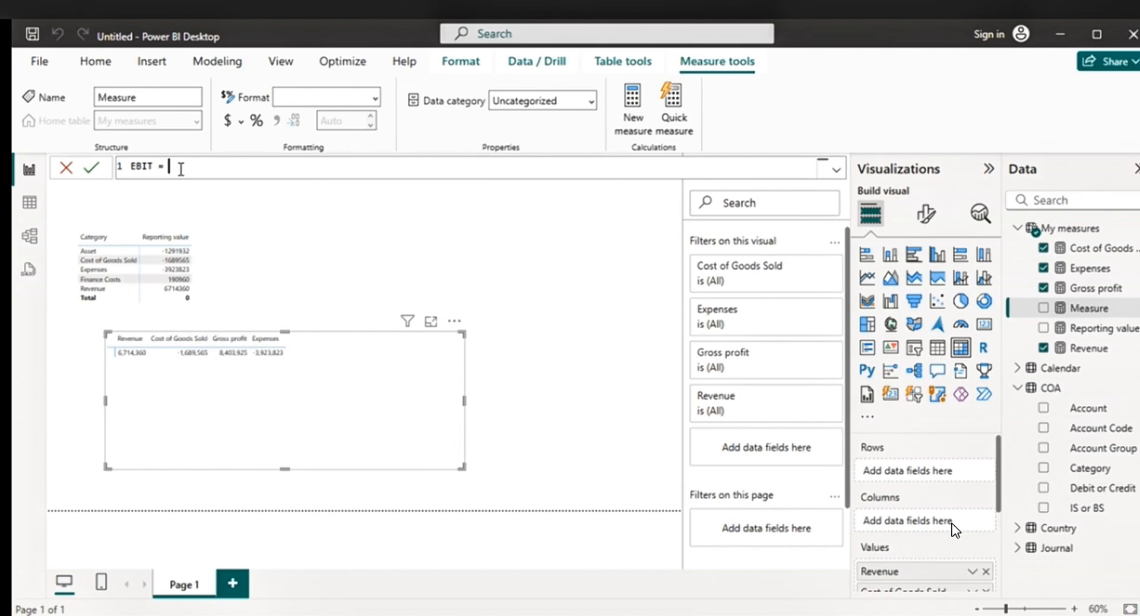
- Define the EBIT measure as [Gross profit]+[Expenses] and commit it
{"action": "type", "text": "GR"}
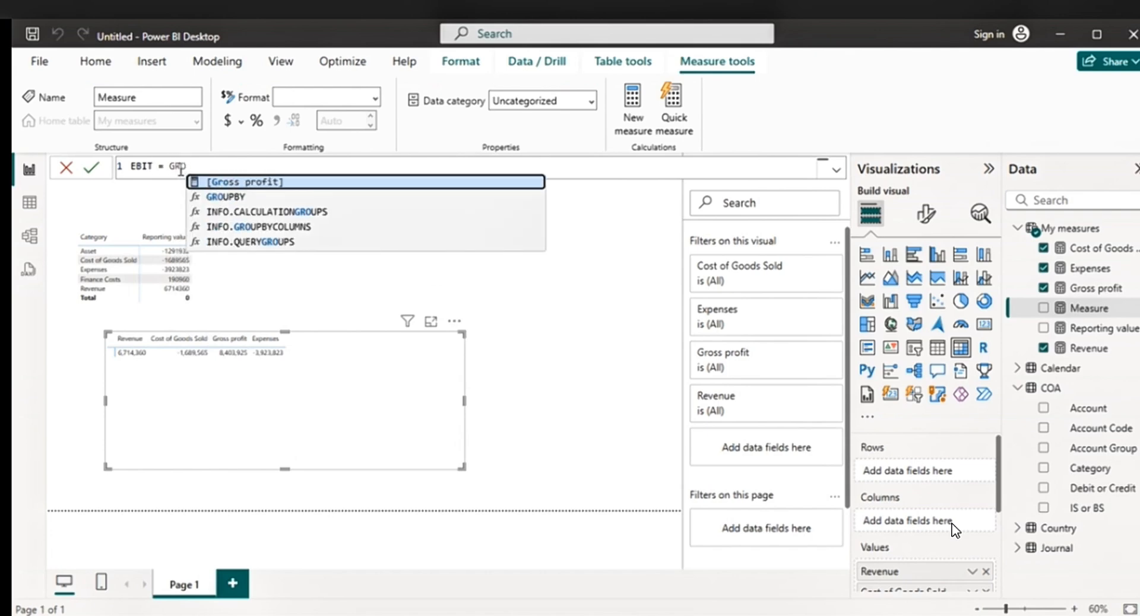
{"action": "type", "text": "O"}
{"action": "key", "text": "Tab"}
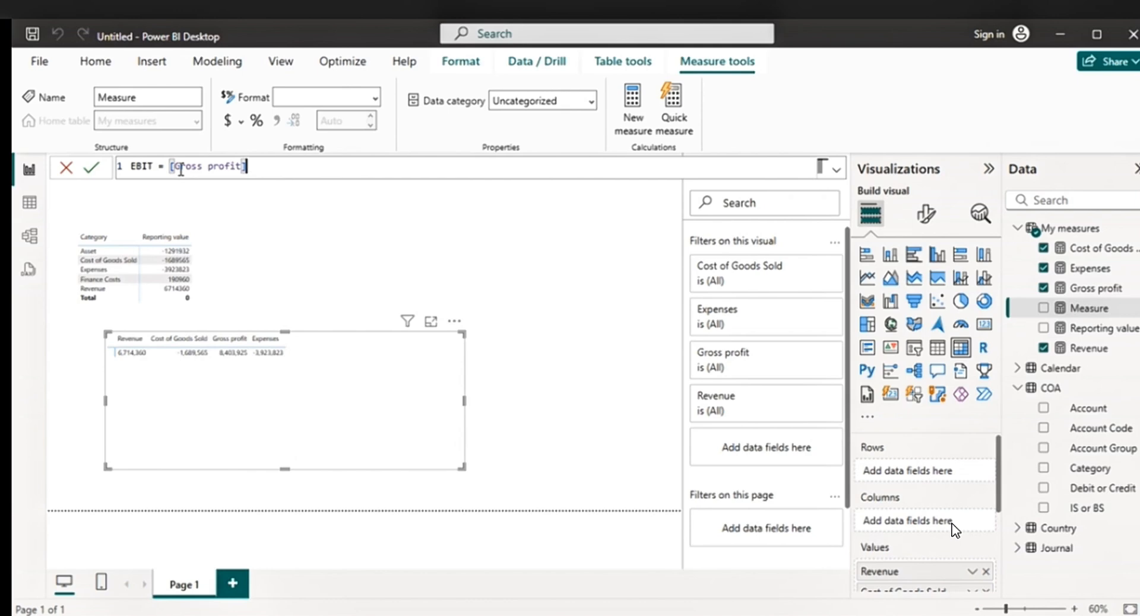
{"action": "type", "text": "+EXP"}
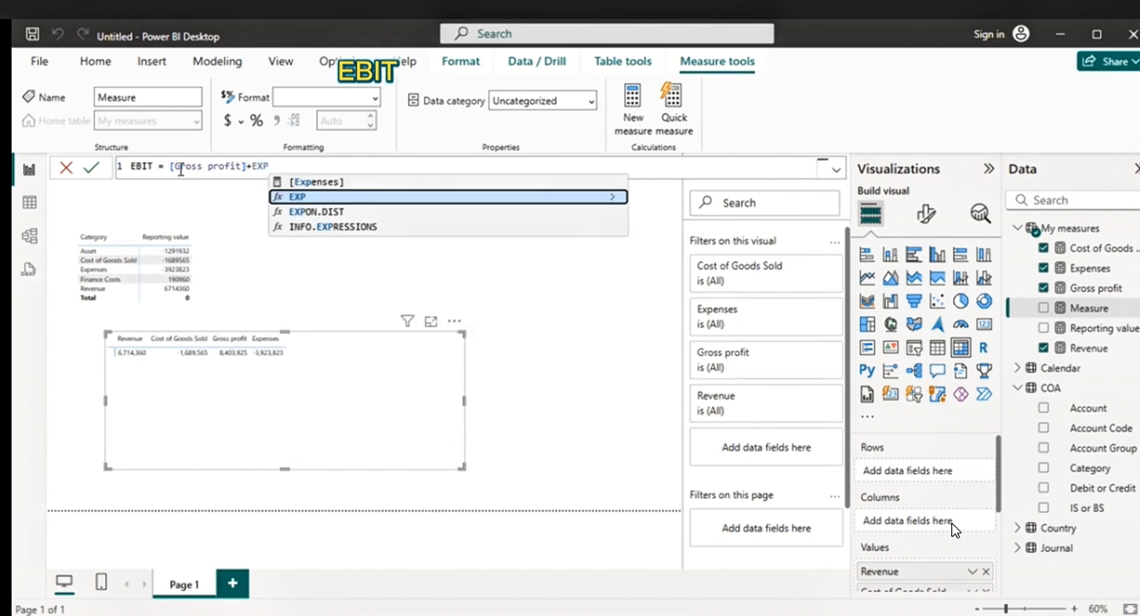
{"action": "key", "text": "Up"}
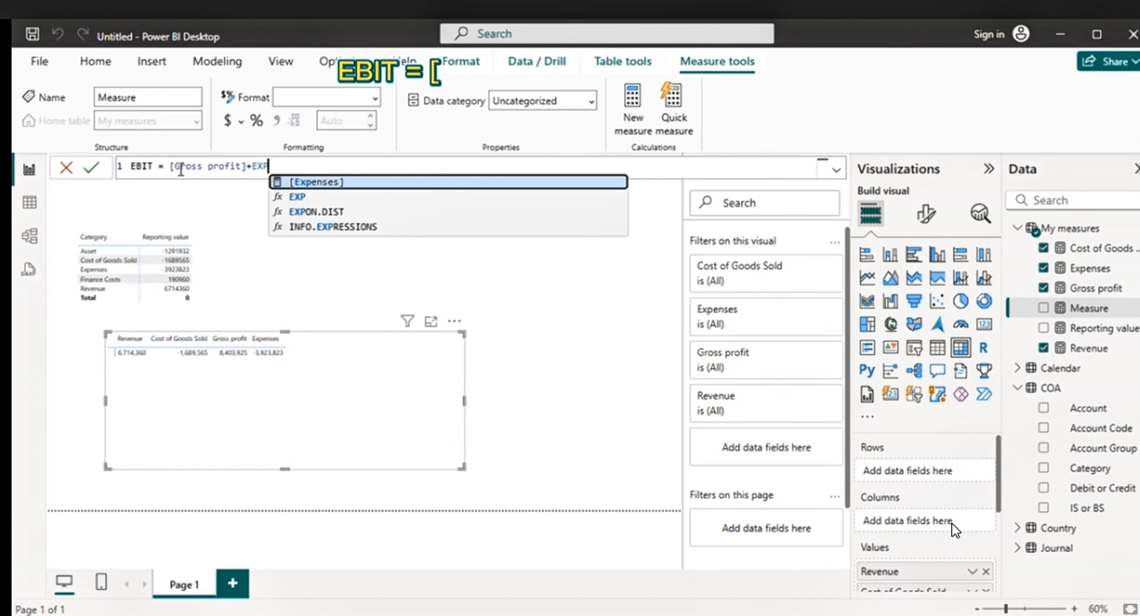
{"action": "key", "text": "Tab"}
{"action": "key", "text": "Return"}
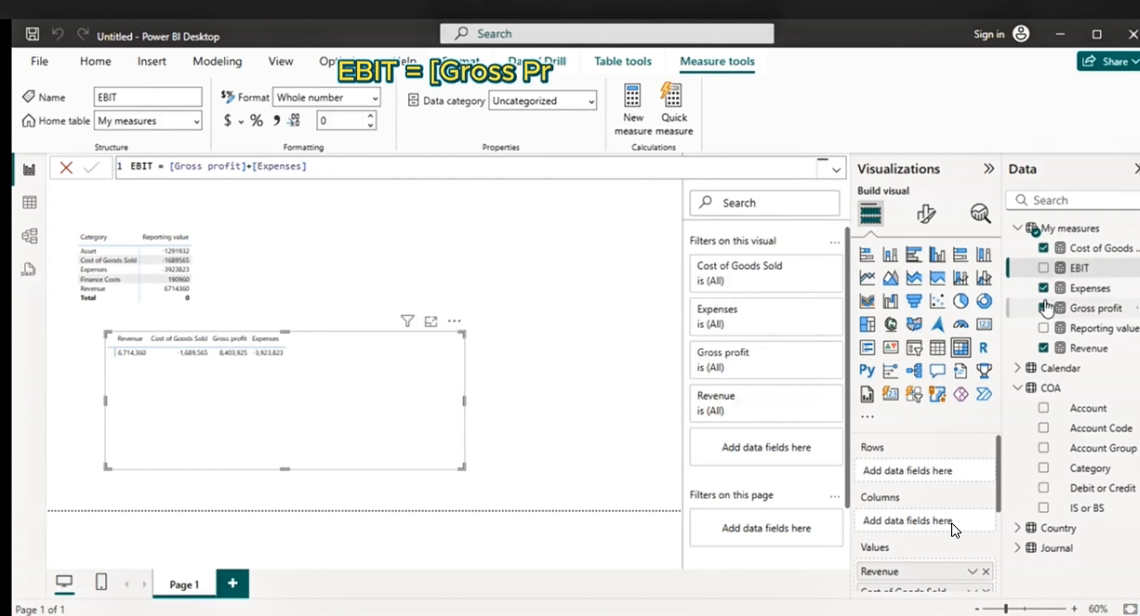
- Add the EBIT measure to the lower matrix and format it with a thousands separator
{"action": "left_click_drag", "start_coordinate": [1074, 268], "coordinate": [402, 388]}
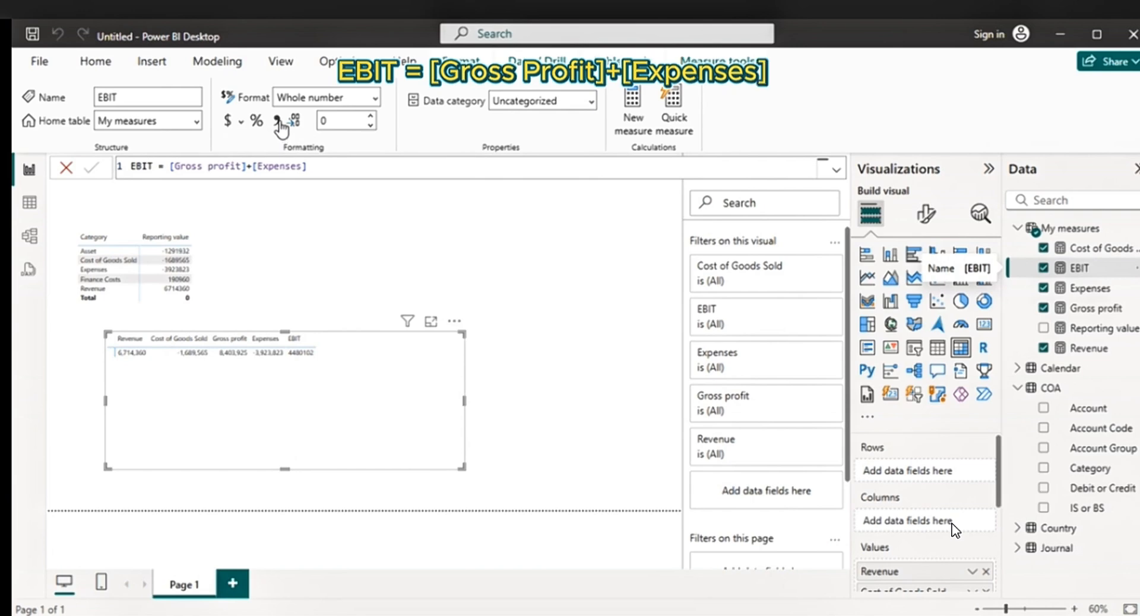
{"action": "left_click", "coordinate": [278, 121]}
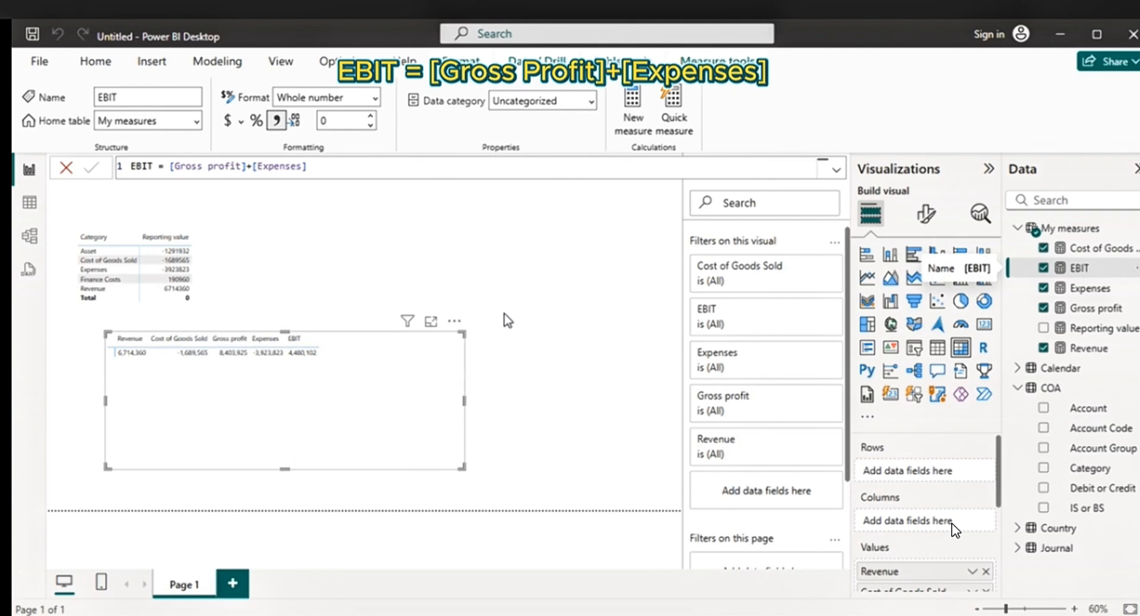
- Copy the Revenue measure's whole formula into a new measure in the My measures table
{"action": "left_click", "coordinate": [1098, 350]}
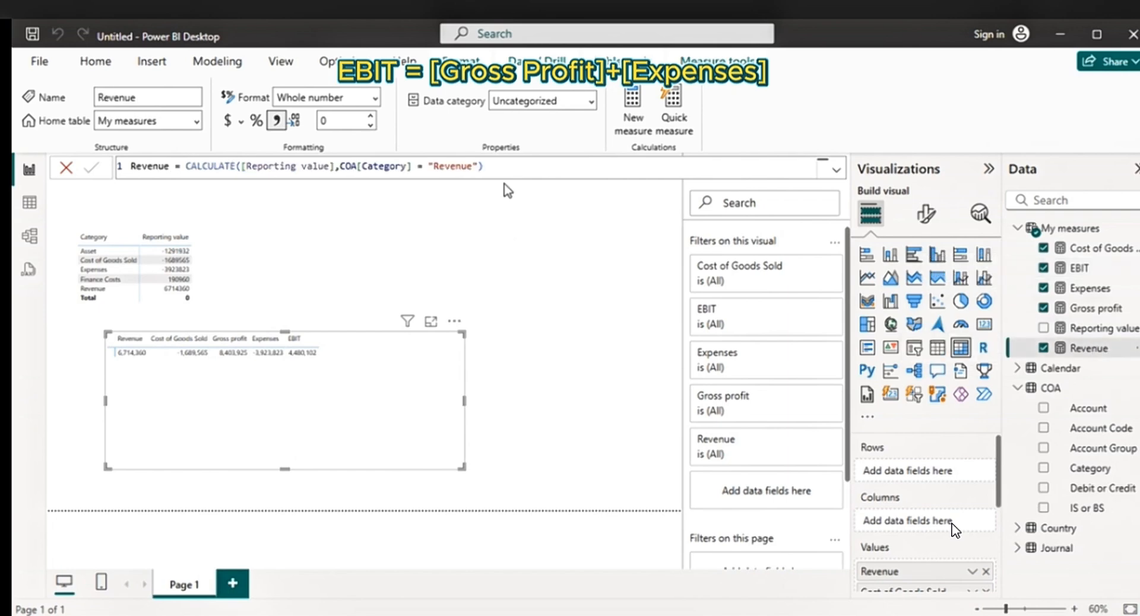
{"action": "left_click_drag", "start_coordinate": [498, 169], "coordinate": [132, 170]}
{"action": "key", "text": "ctrl+c"}
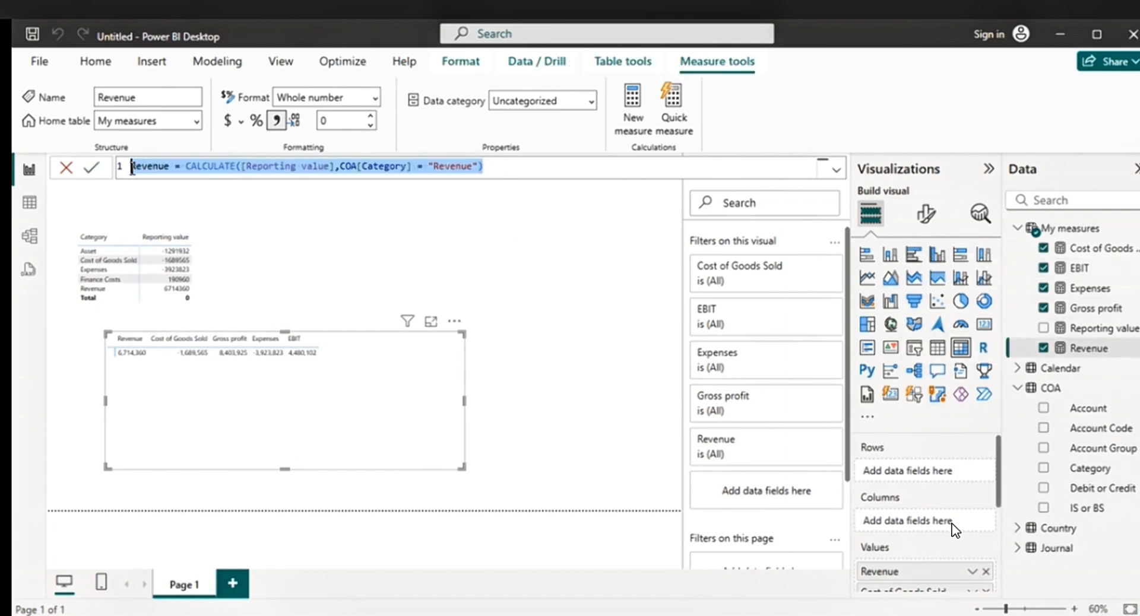
{"action": "left_click", "coordinate": [1066, 228]}
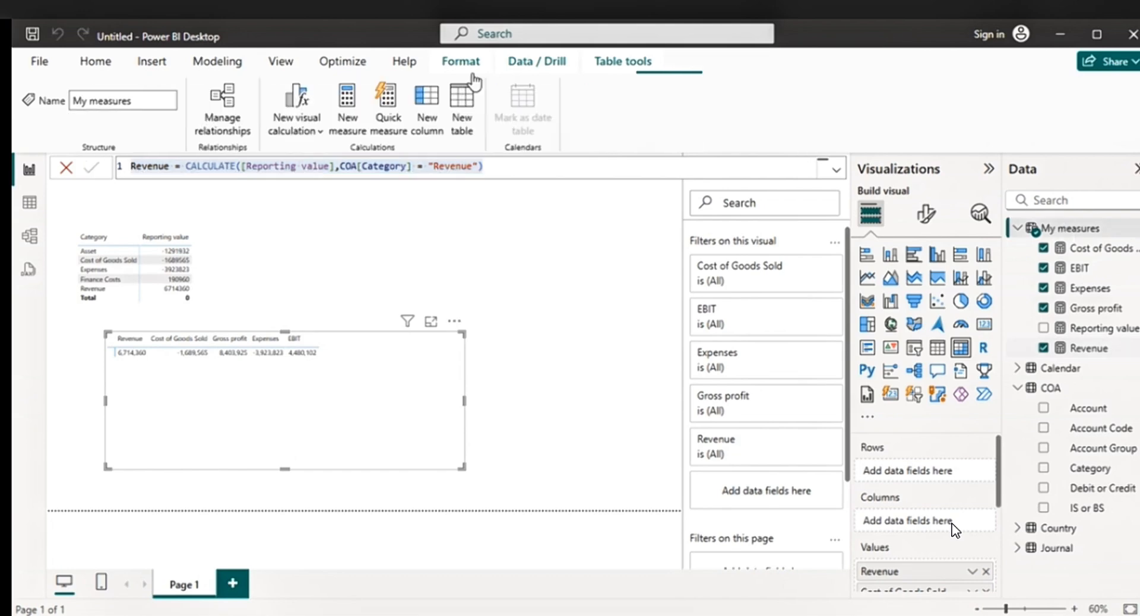
{"action": "left_click", "coordinate": [351, 118]}
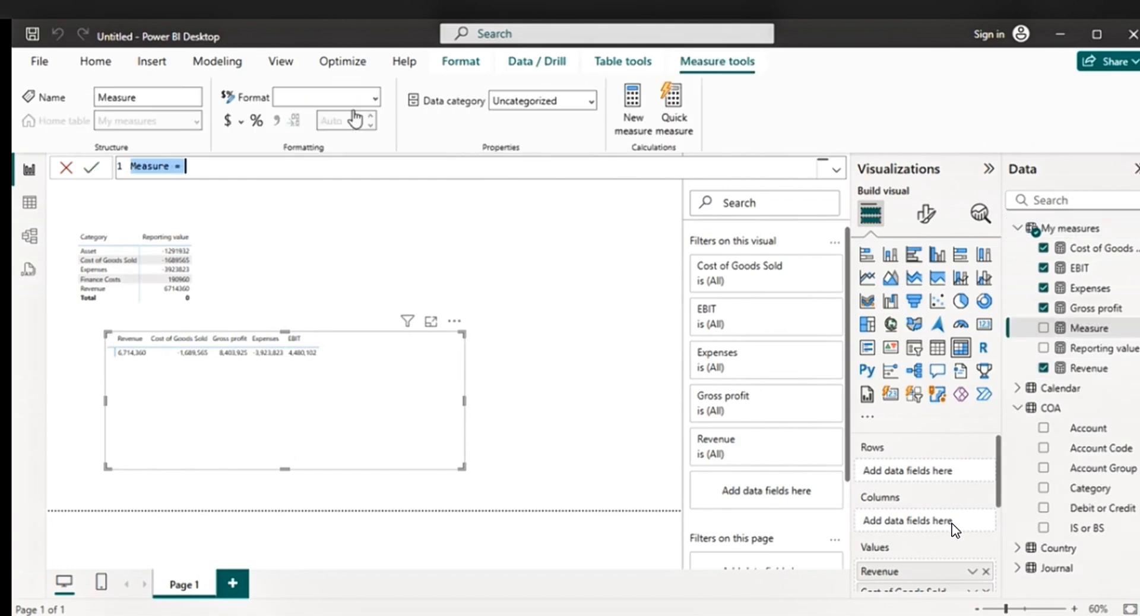
{"action": "key", "text": "ctrl+v"}
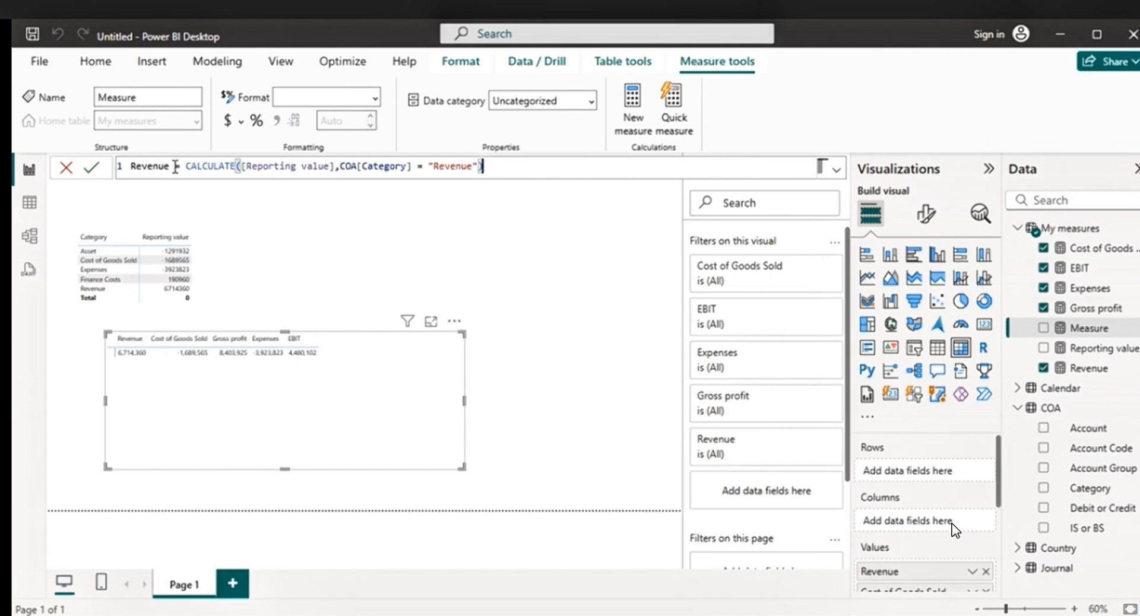
- Change both the name and the COA[Category] filter value in the copied formula to Finance Costs and commit the measure
{"action": "left_click_drag", "start_coordinate": [173, 166], "coordinate": [142, 165]}
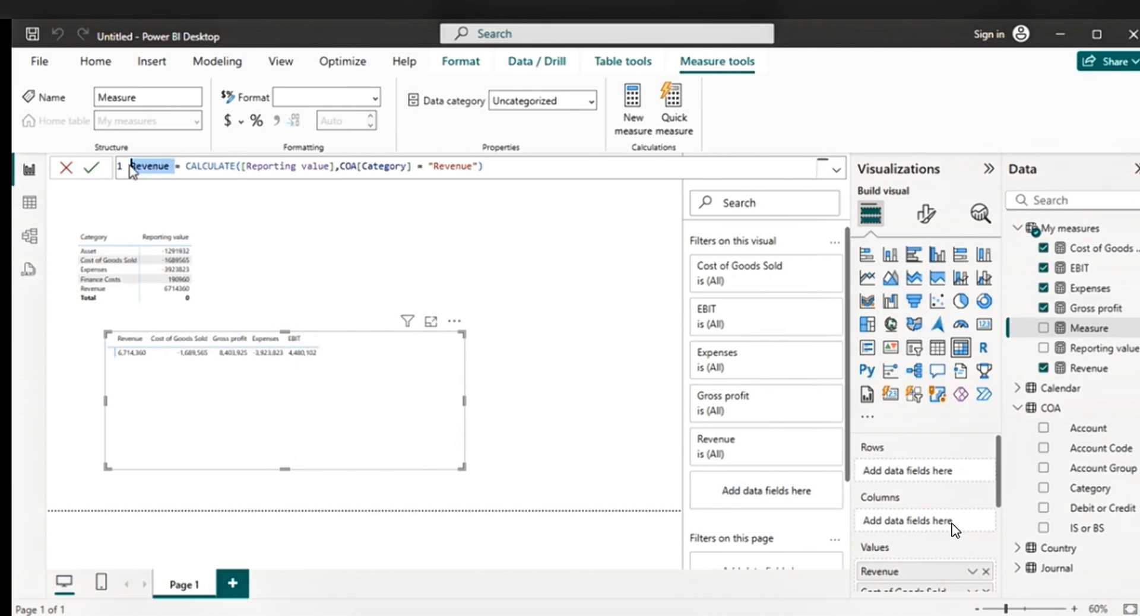
{"action": "key", "text": "BackSpace"}
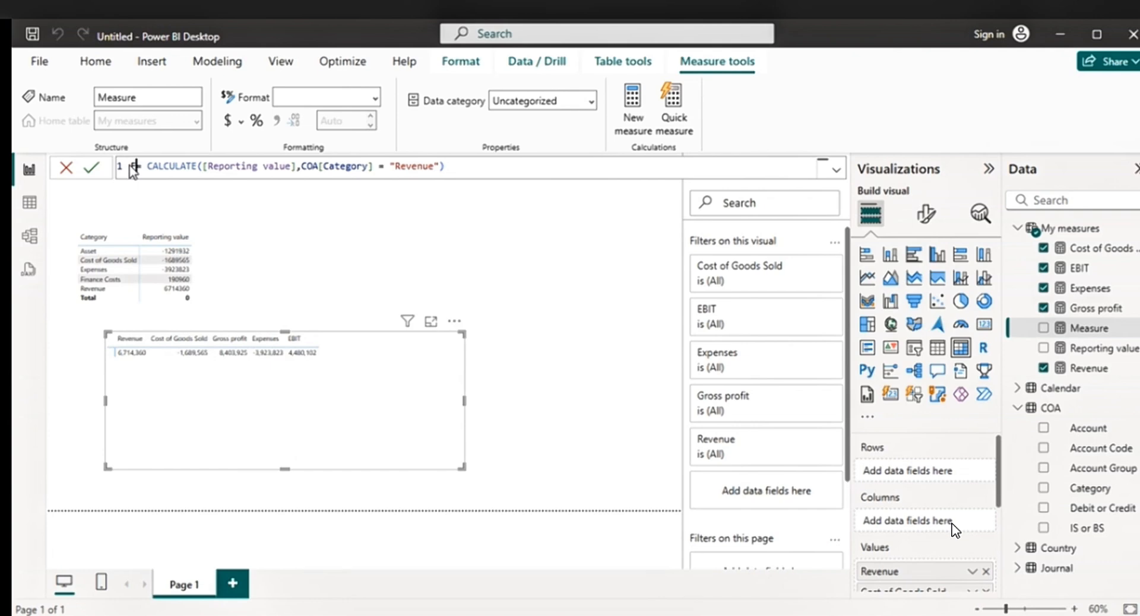
{"action": "type", "text": "Fin"}
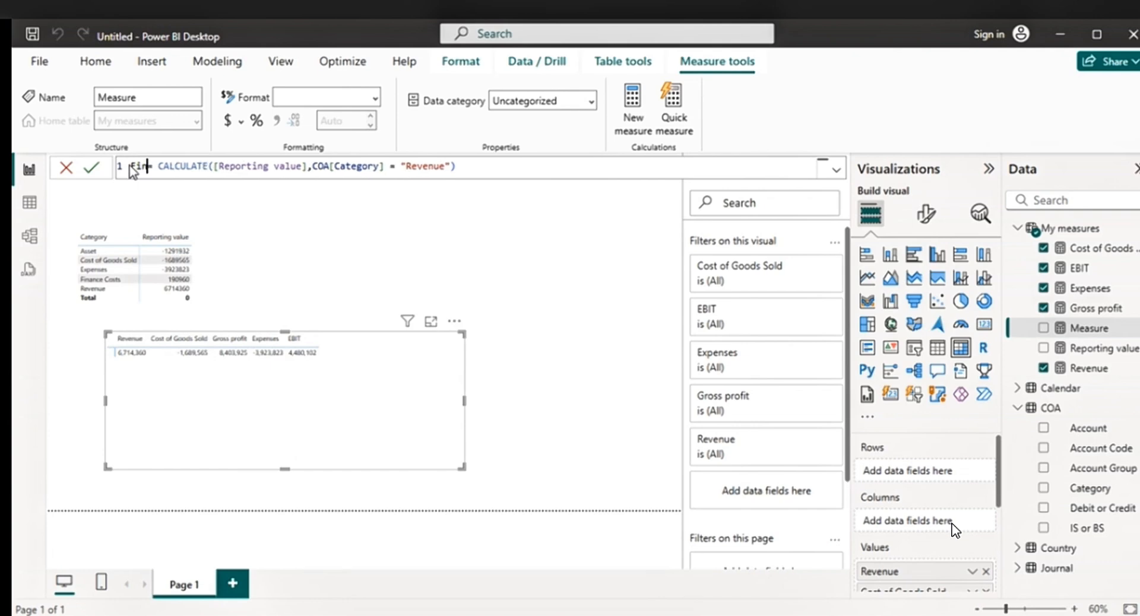
{"action": "type", "text": "ance "}
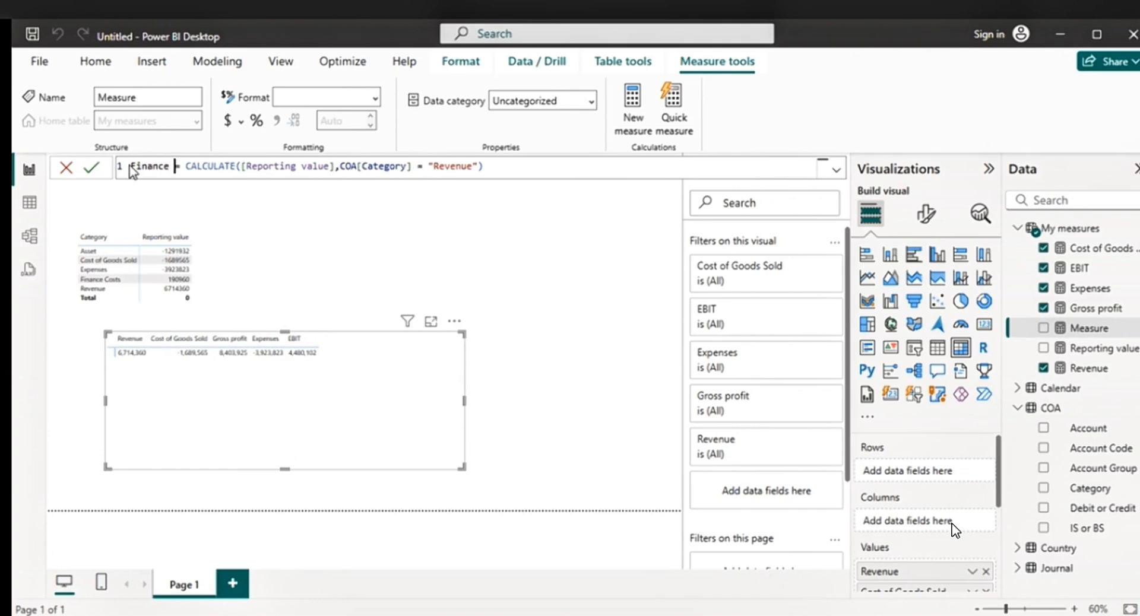
{"action": "type", "text": "Costs"}
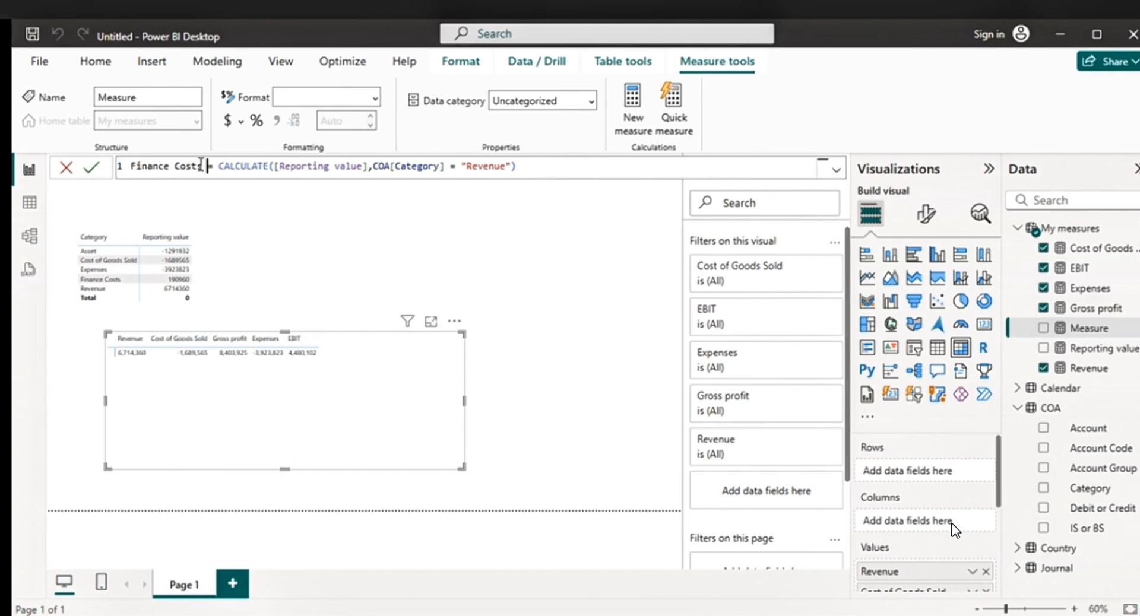
{"action": "left_click_drag", "start_coordinate": [200, 166], "coordinate": [131, 166]}
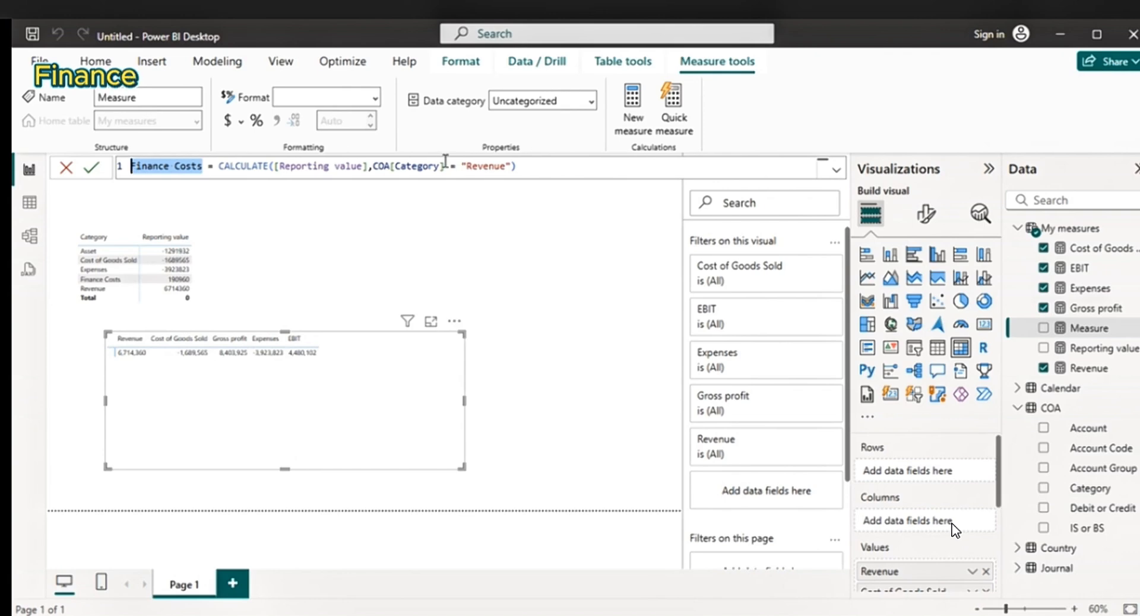
{"action": "left_click_drag", "start_coordinate": [505, 168], "coordinate": [468, 166]}
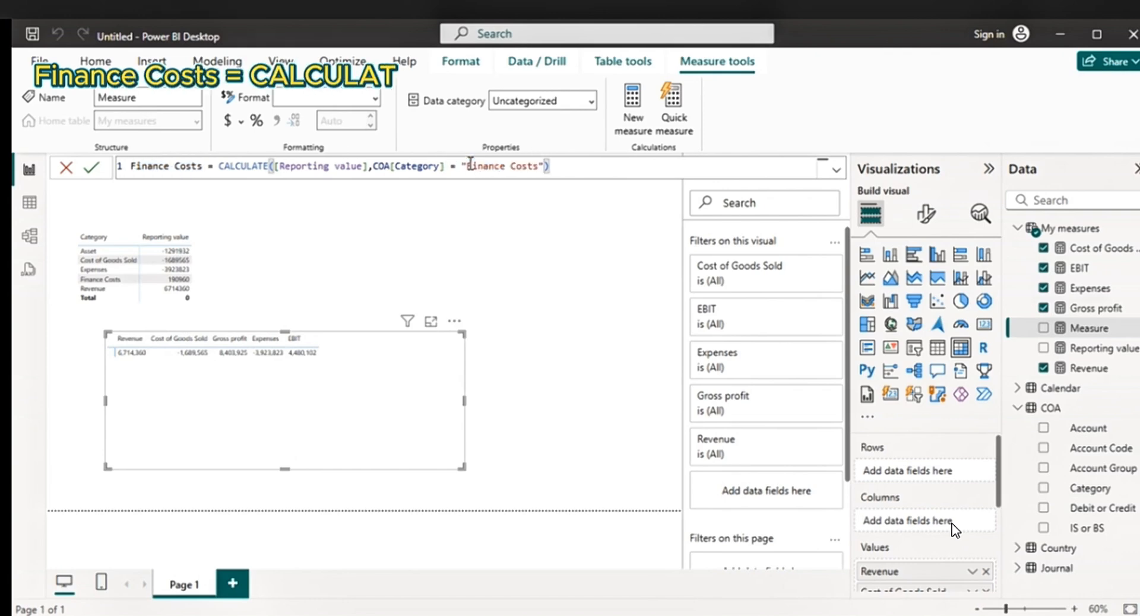
{"action": "key", "text": "Return"}
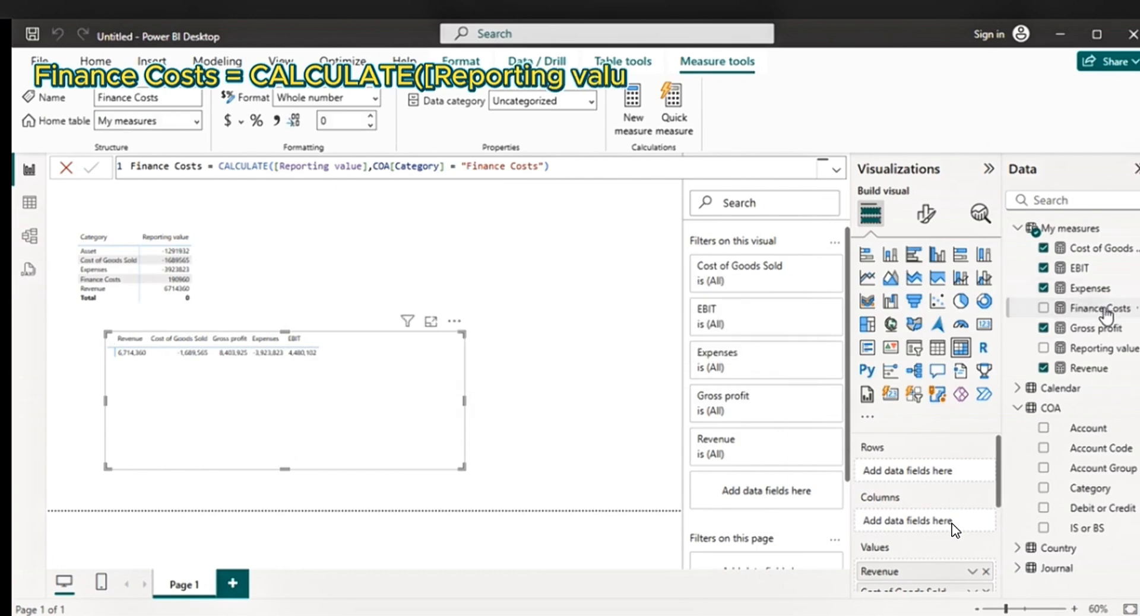
- Add the Finance Costs measure to the lower matrix and format it with a thousands separator
{"action": "left_click_drag", "start_coordinate": [1105, 315], "coordinate": [412, 414]}
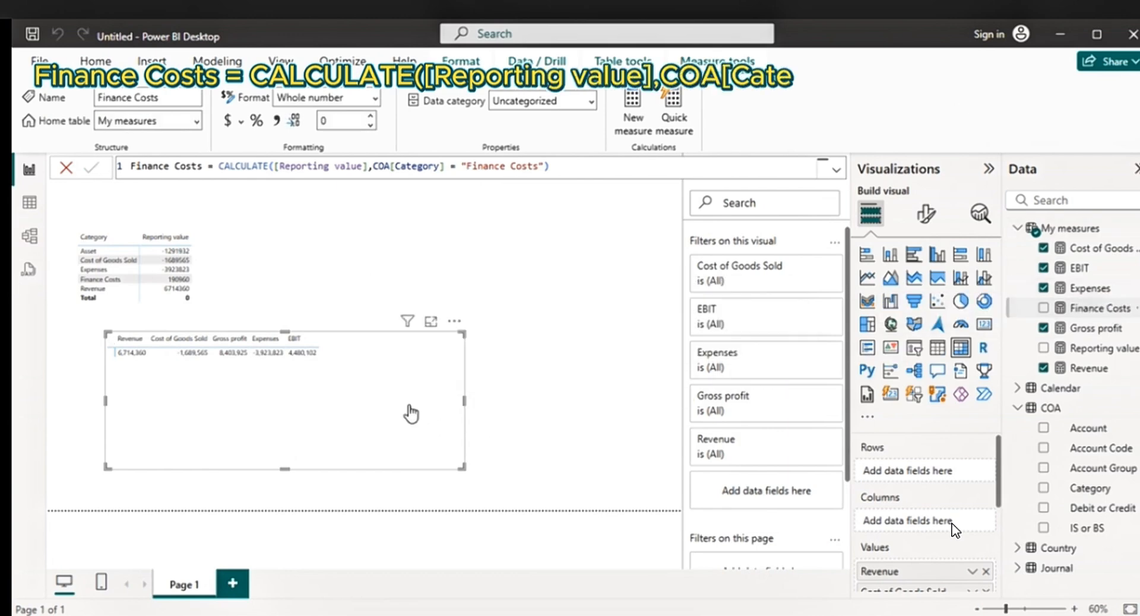
{"action": "left_click", "coordinate": [276, 123]}
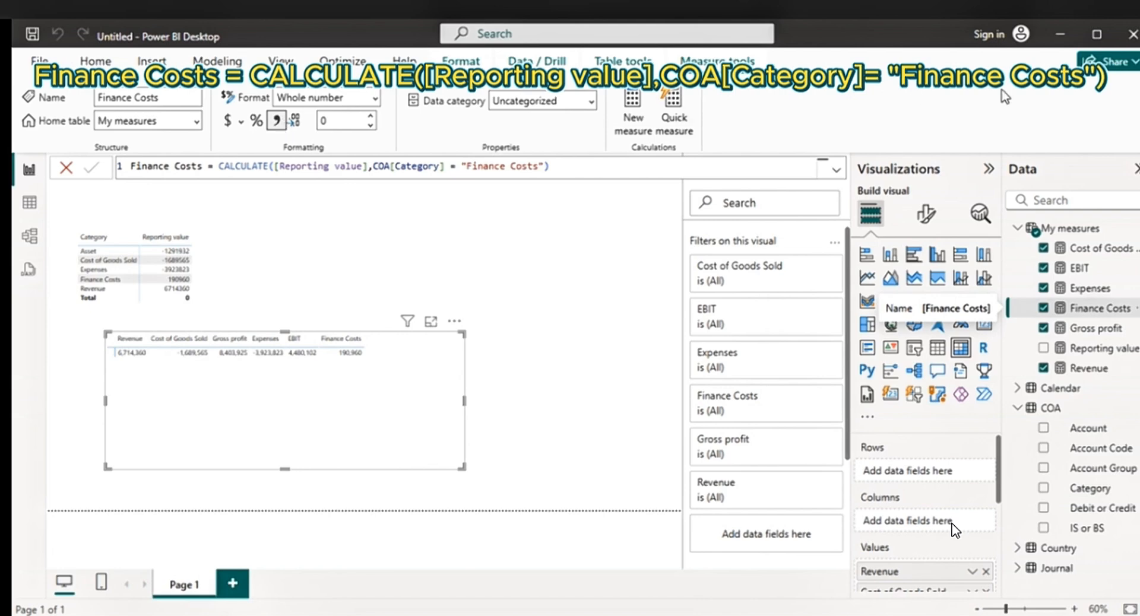
- Create a new measure named Net Income Before Tax in the My measures table
{"action": "left_click", "coordinate": [1087, 234]}
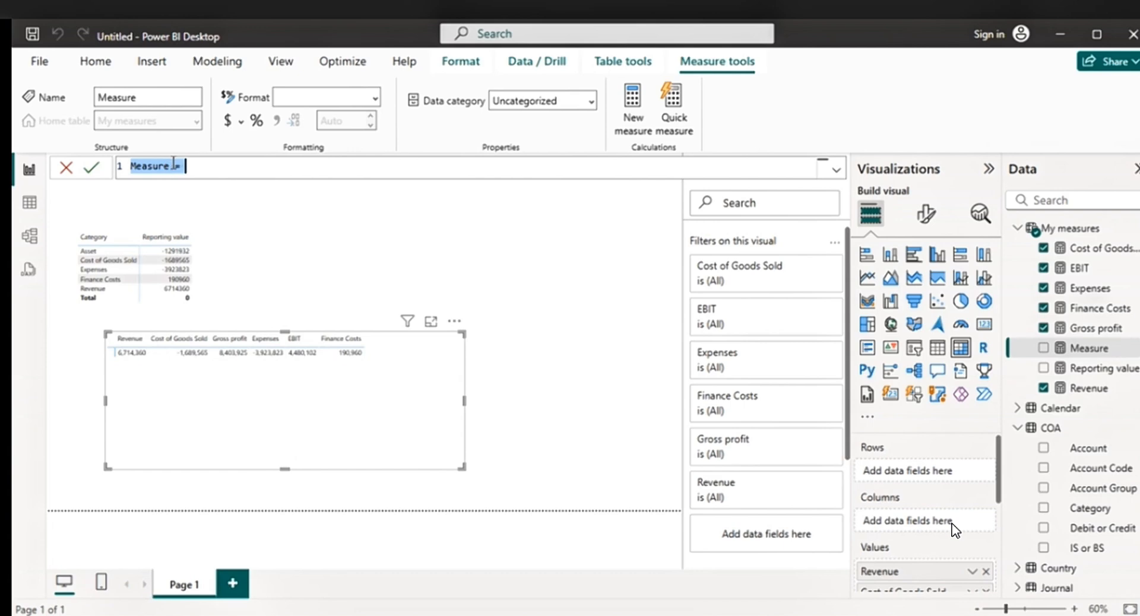
{"action": "double_click", "coordinate": [127, 165]}
{"action": "type", "text": "Net "}
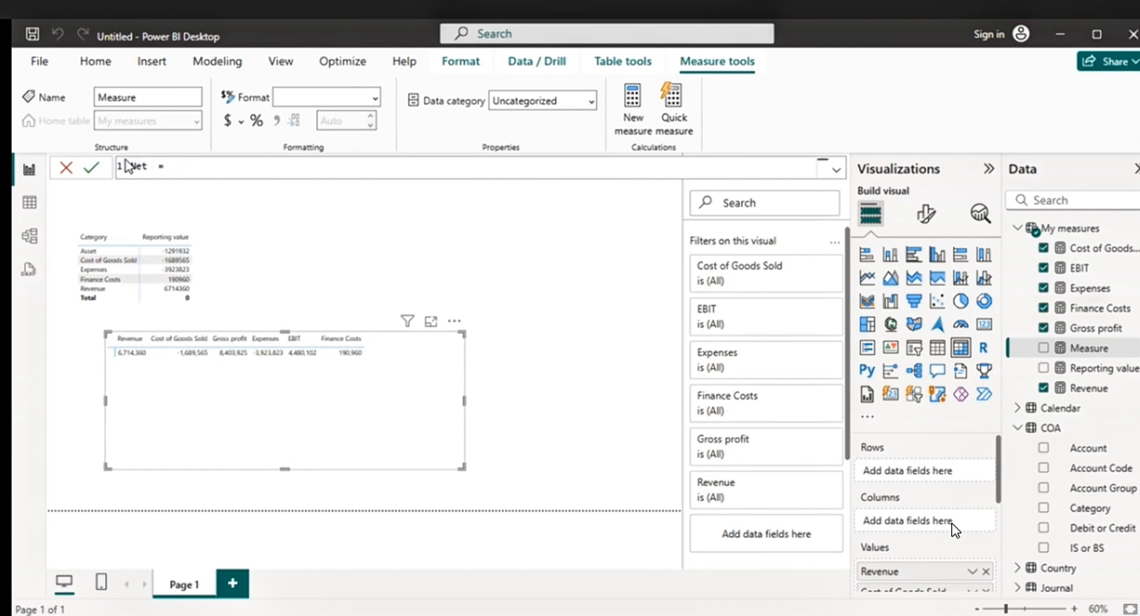
{"action": "type", "text": "In"}
{"action": "type", "text": "come "}
{"action": "type", "text": "Bef"}
{"action": "type", "text": "ire"}
{"action": "key", "text": "BackSpace"}
{"action": "type", "text": "ore Tax "}
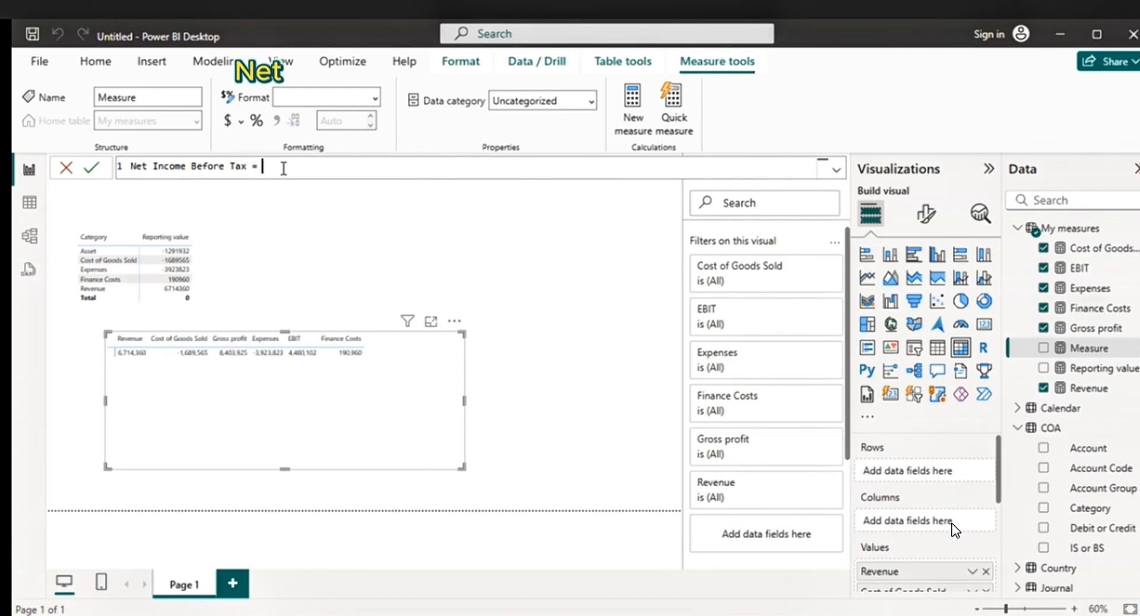
- Define the Net Income Before Tax measure as [EBIT]+[Finance Costs] and commit it
{"action": "type", "text": "ebi"}
{"action": "key", "text": "Tab"}
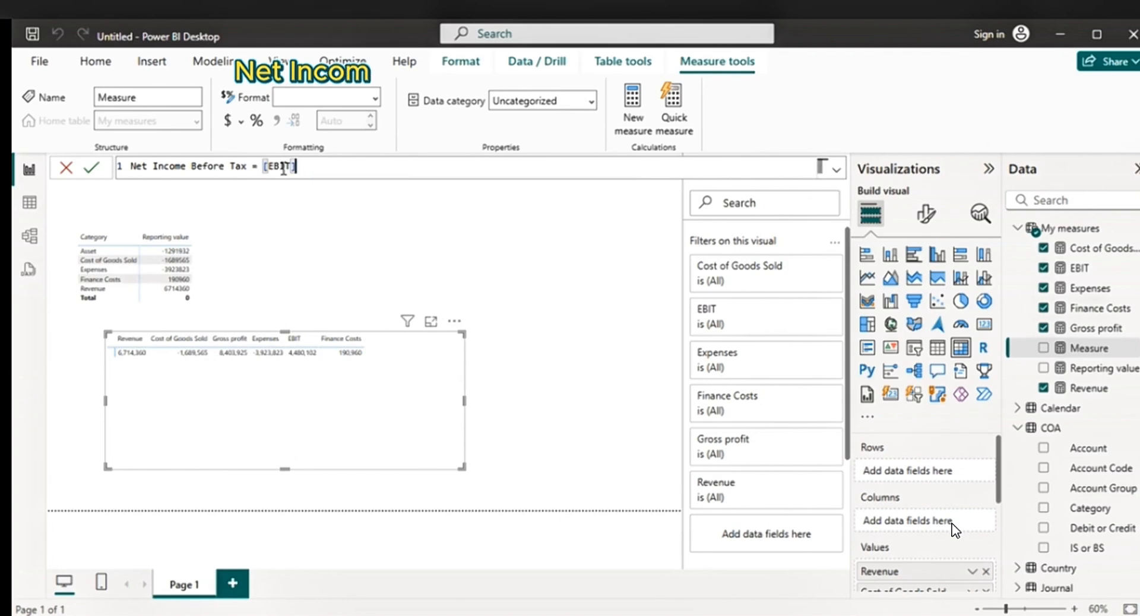
{"action": "type", "text": "-"}
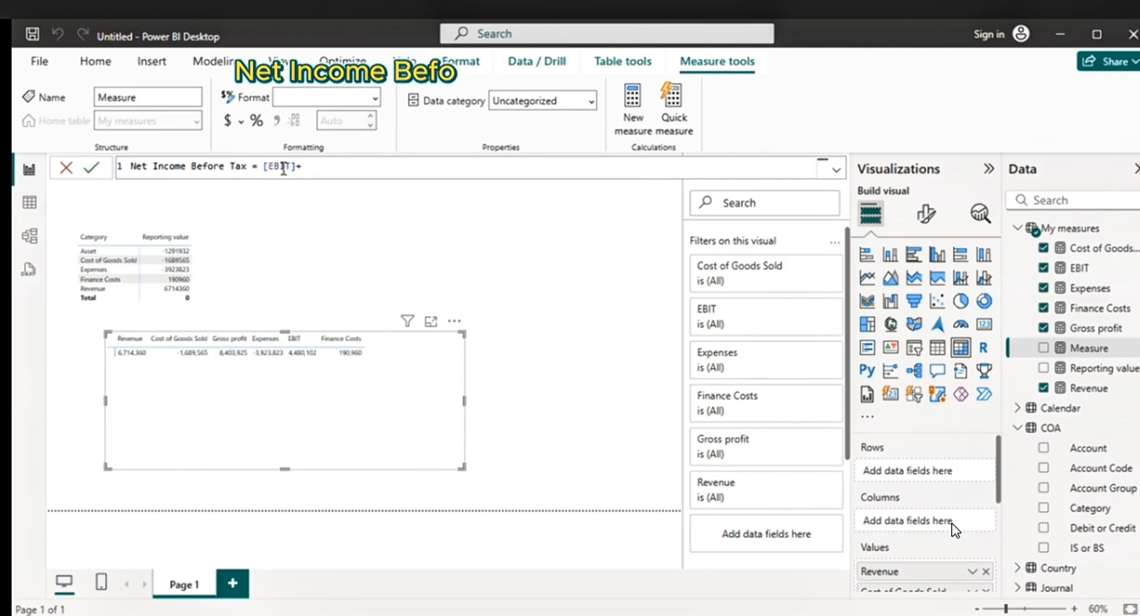
{"action": "type", "text": "fi"}
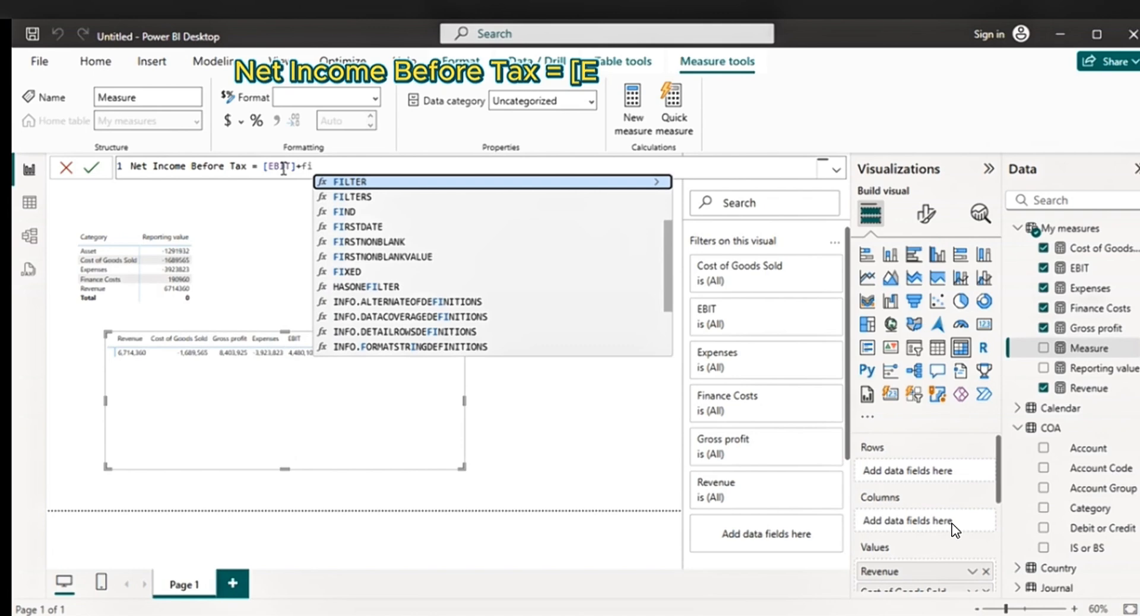
{"action": "type", "text": "n"}
{"action": "key", "text": "Tab"}
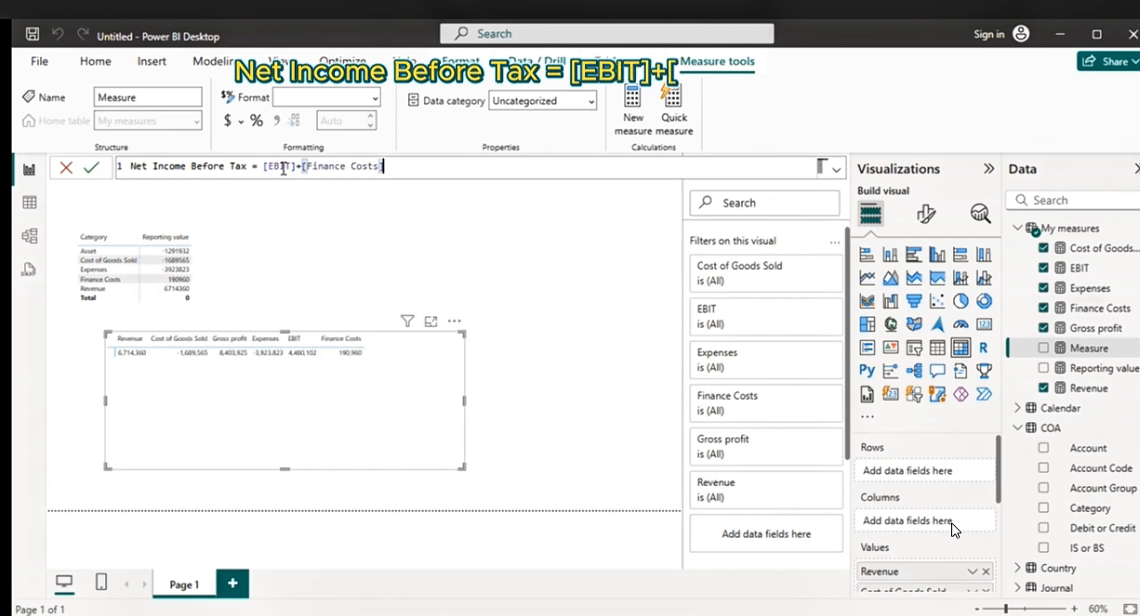
{"action": "key", "text": "Return"}
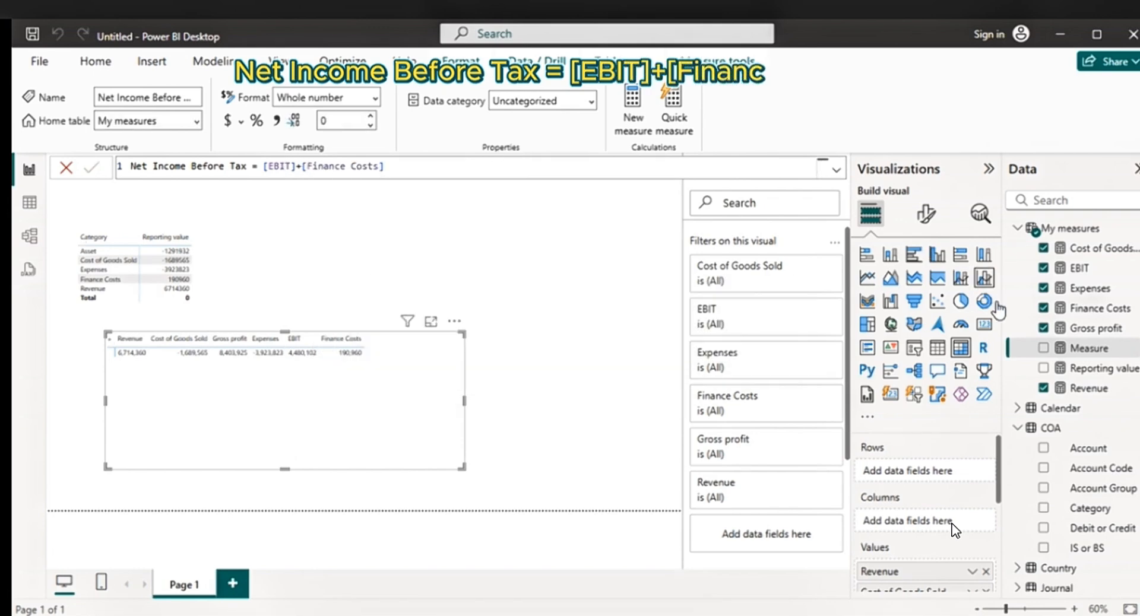
- Add Net Income Before Tax to the lower matrix, widened to fit the column, and format the measure with a thousands separator
{"action": "left_click_drag", "start_coordinate": [1092, 349], "coordinate": [499, 402]}
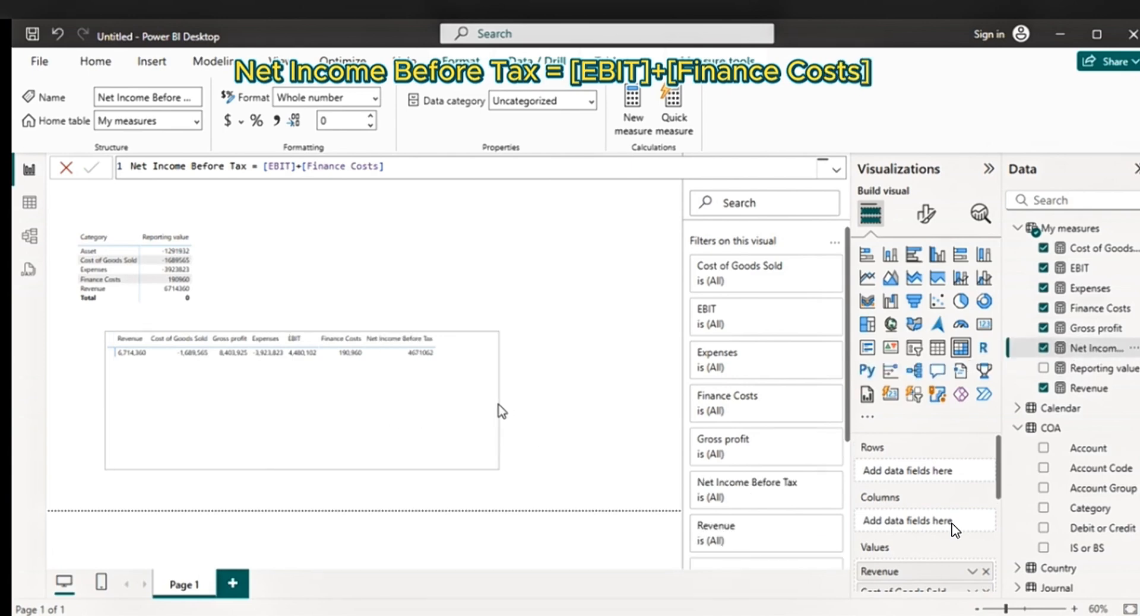
{"action": "left_click", "coordinate": [277, 121]}
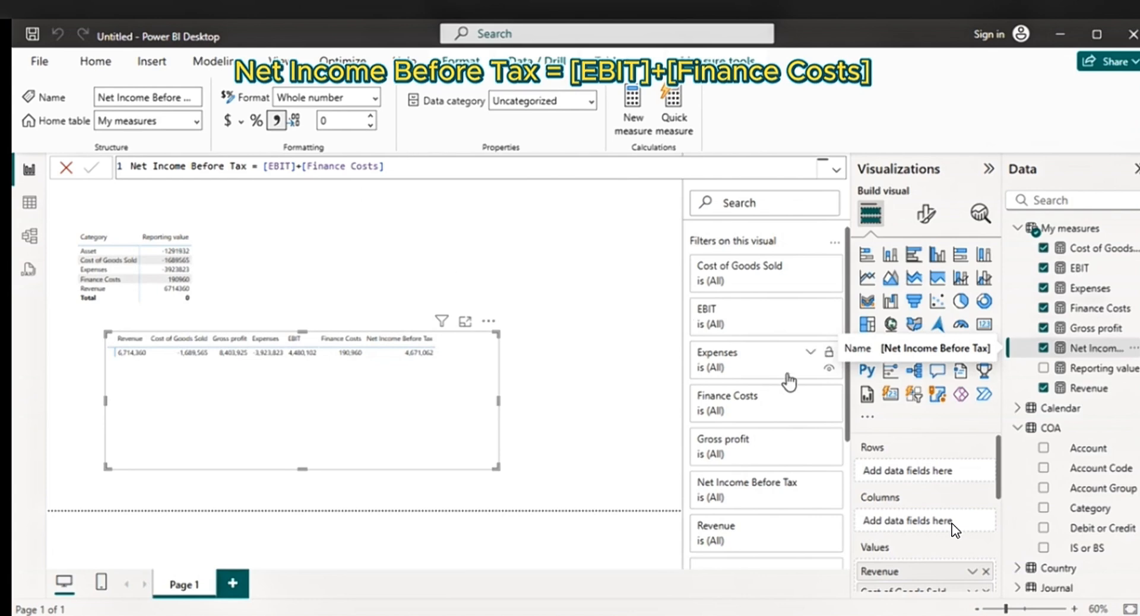
- Create a new measure named Tax in the My measures table and start its formula with an IF function
{"action": "left_click", "coordinate": [1072, 232]}
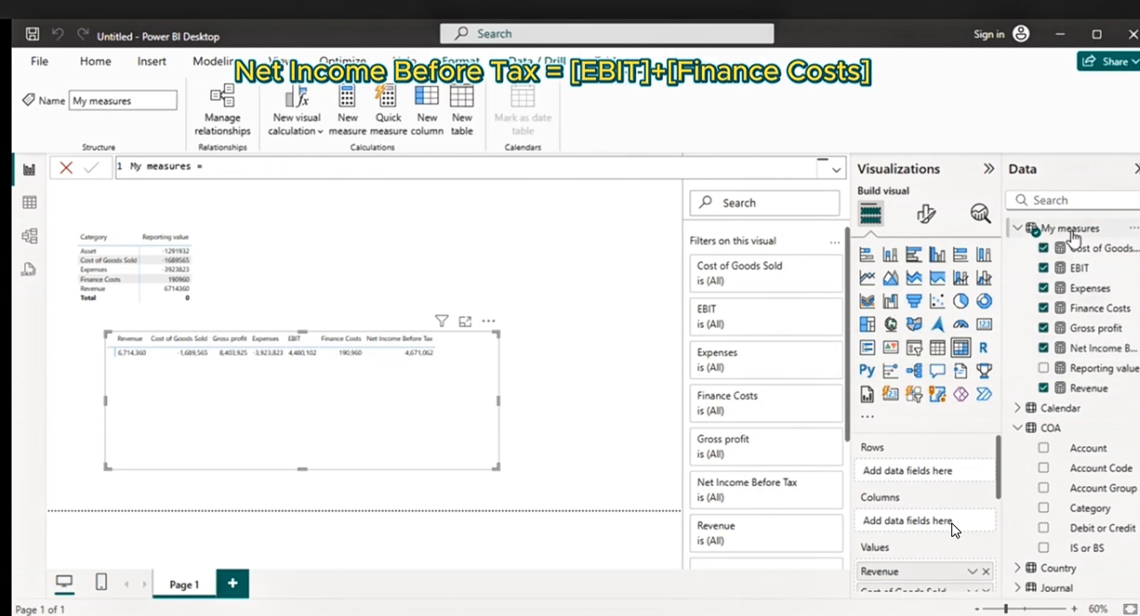
{"action": "left_click", "coordinate": [344, 122]}
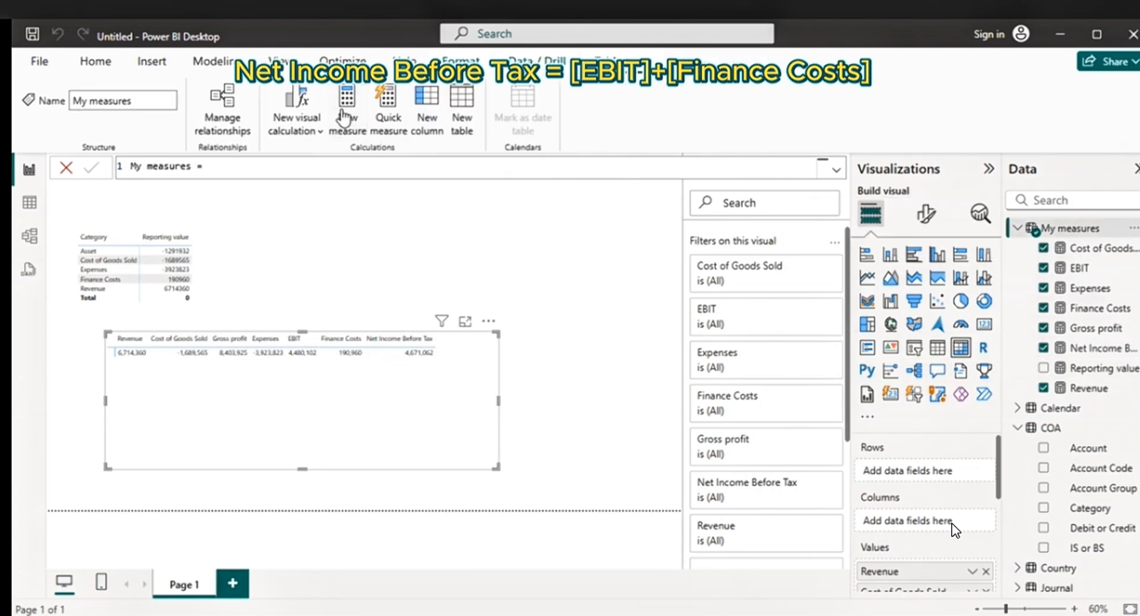
{"action": "left_click", "coordinate": [171, 166]}
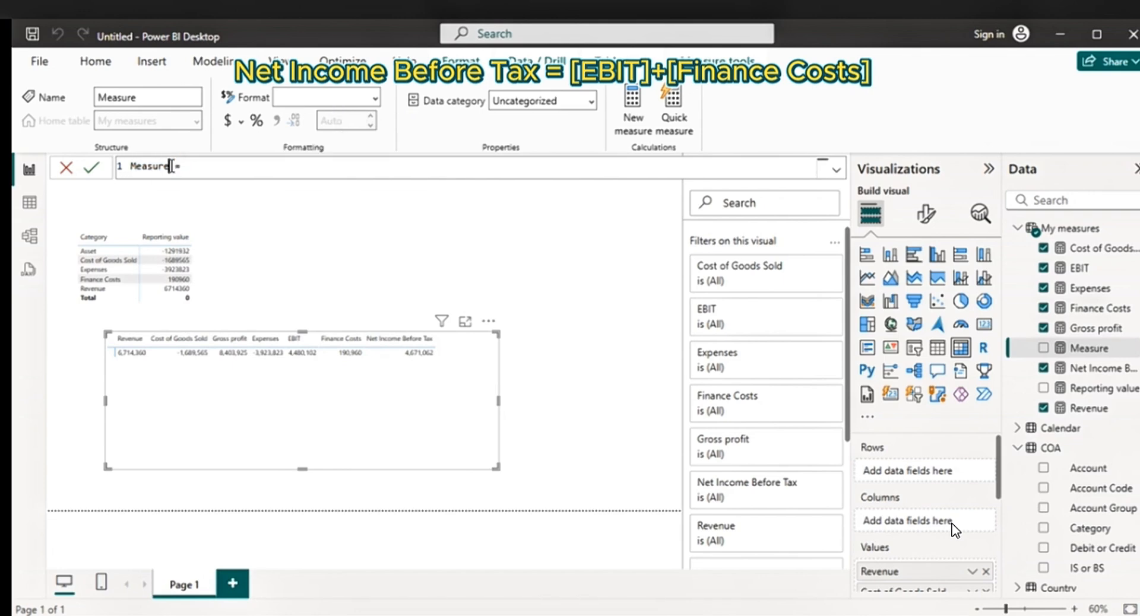
{"action": "key", "text": "BackSpace"}
{"action": "key", "text": "BackSpace"}
{"action": "key", "text": "BackSpace"}
{"action": "key", "text": "BackSpace"}
{"action": "key", "text": "BackSpace"}
{"action": "key", "text": "BackSpace"}
{"action": "key", "text": "BackSpace"}
{"action": "type", "text": "Tax = I"}
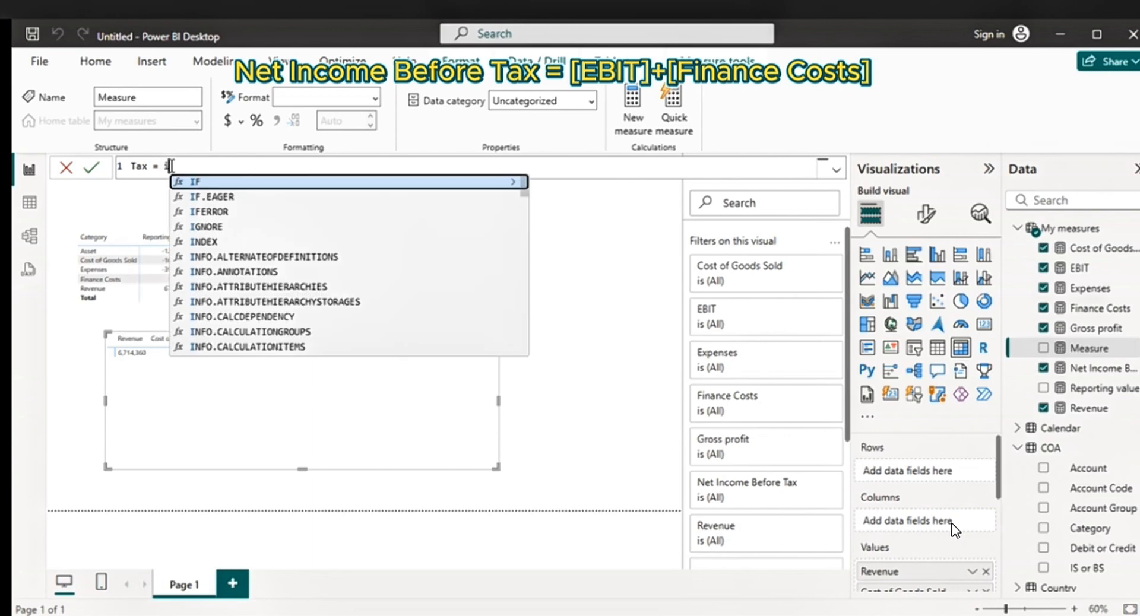
- Define the Tax measure as IF([Net Income Before Tax]>0,-[Net Income Before Tax]*0.3) and add it to the lower matrix, widened for the column
{"action": "type", "text": "F(net"}
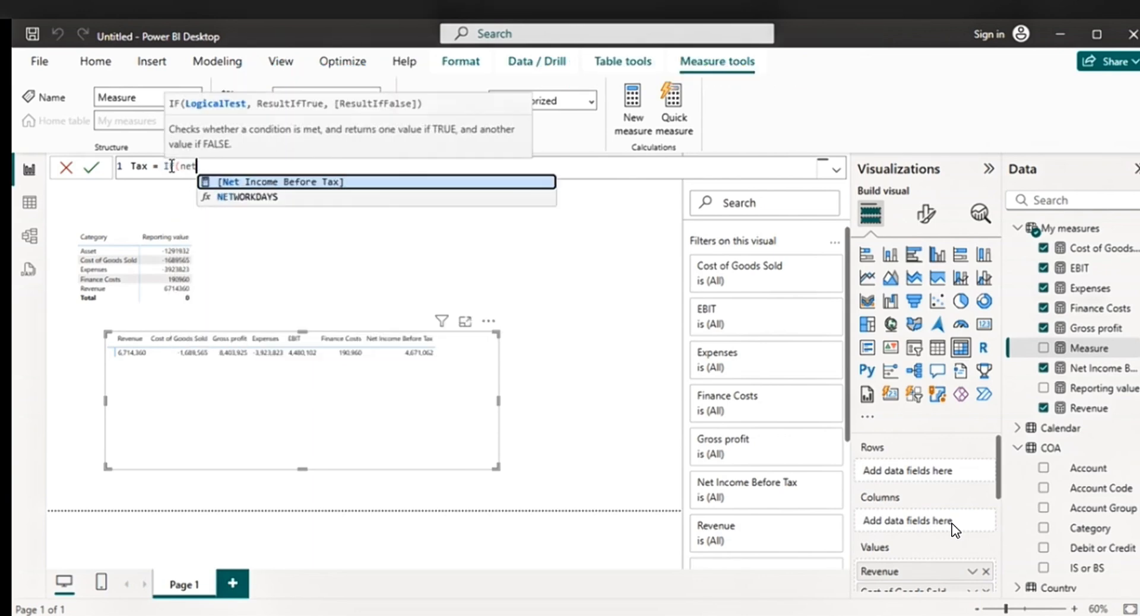
{"action": "key", "text": "Tab"}
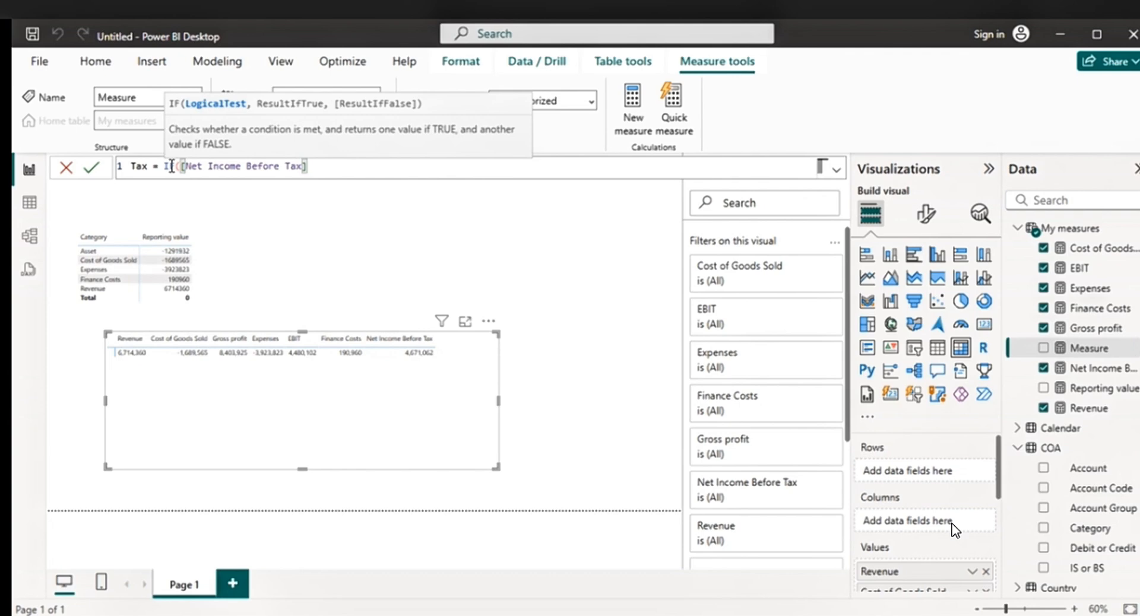
{"action": "type", "text": ">0,"}
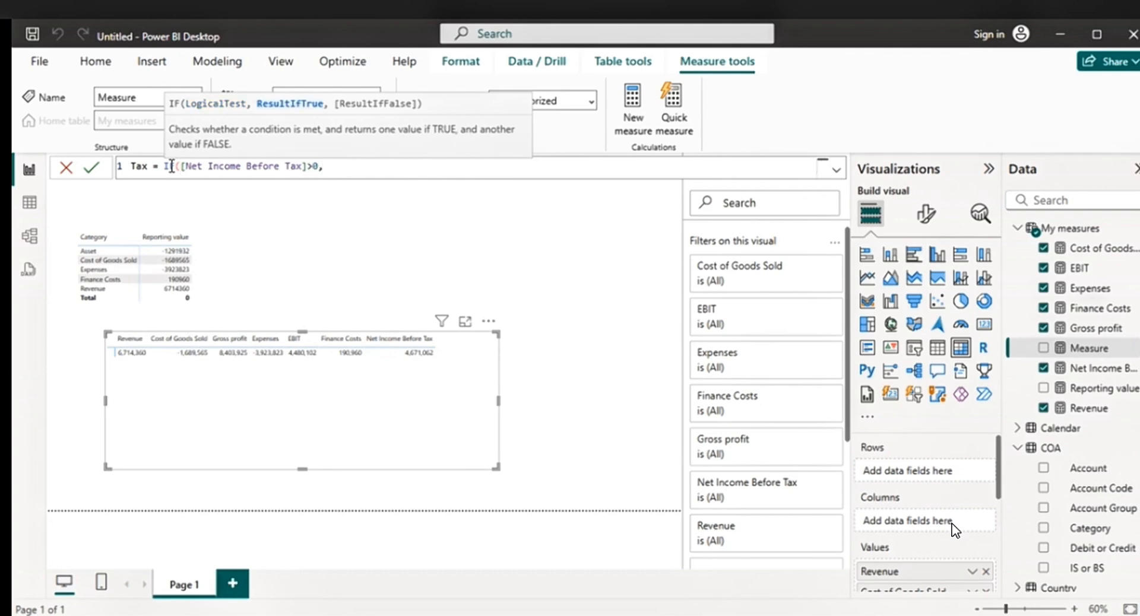
{"action": "type", "text": "-net"}
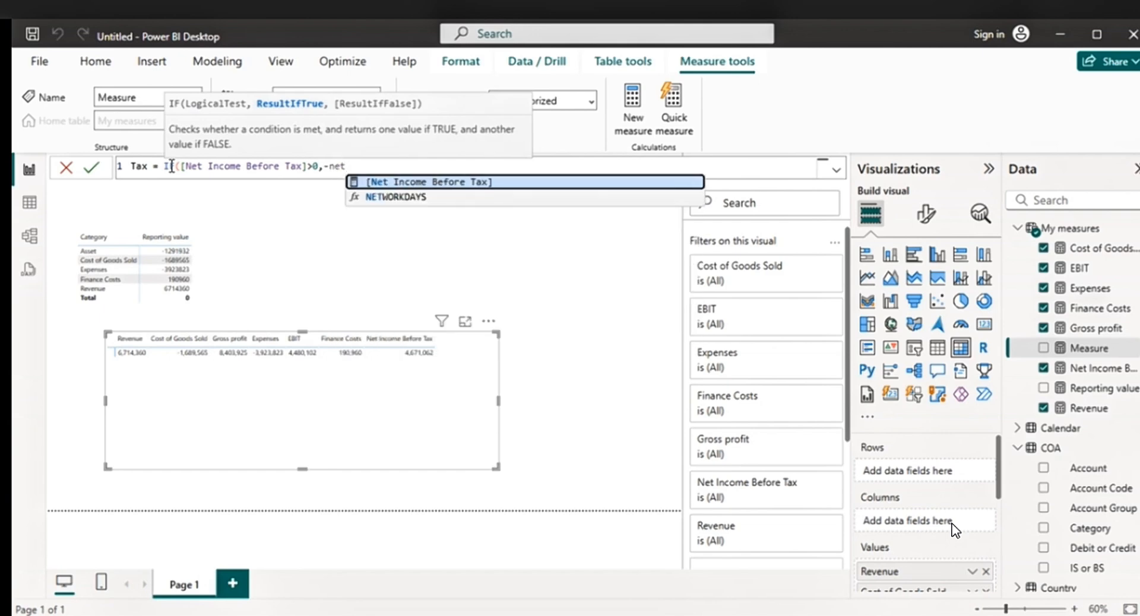
{"action": "key", "text": "Tab"}
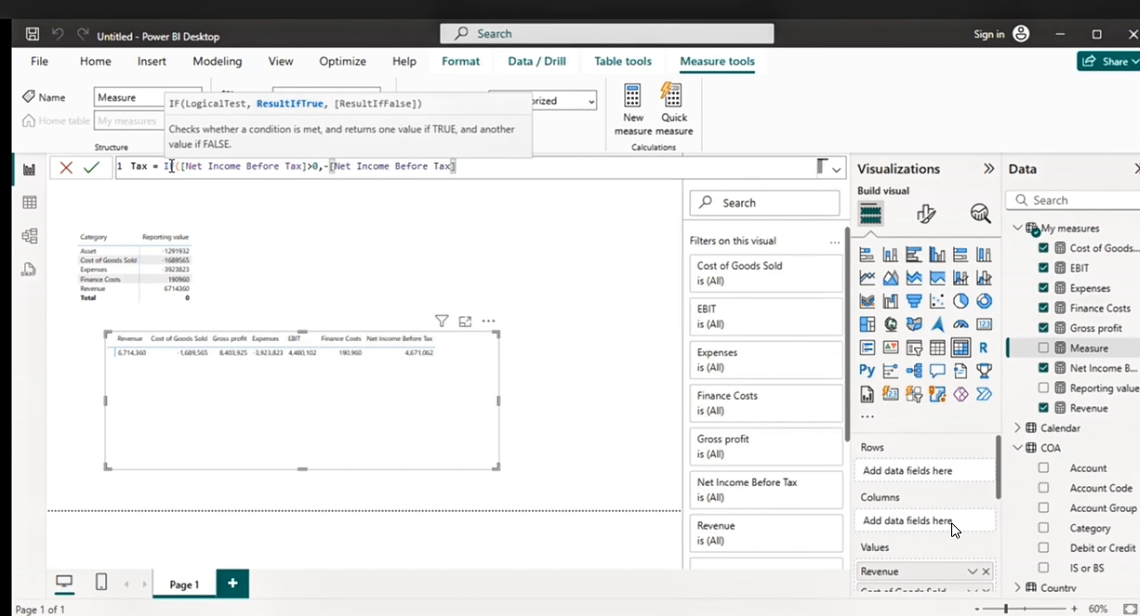
{"action": "type", "text": "*0.3"}
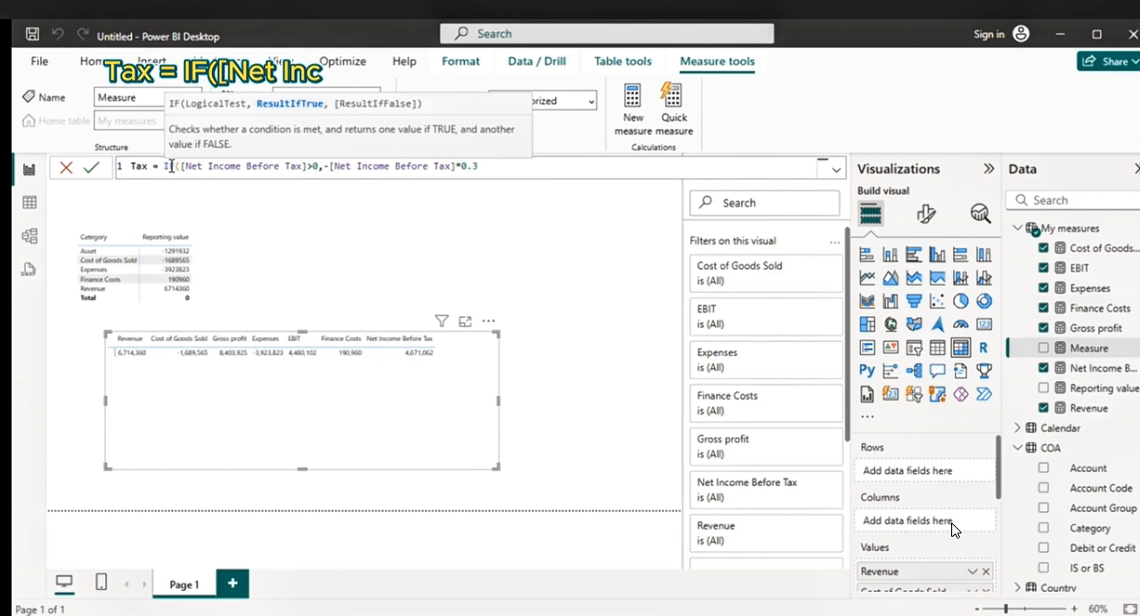
{"action": "type", "text": ")"}
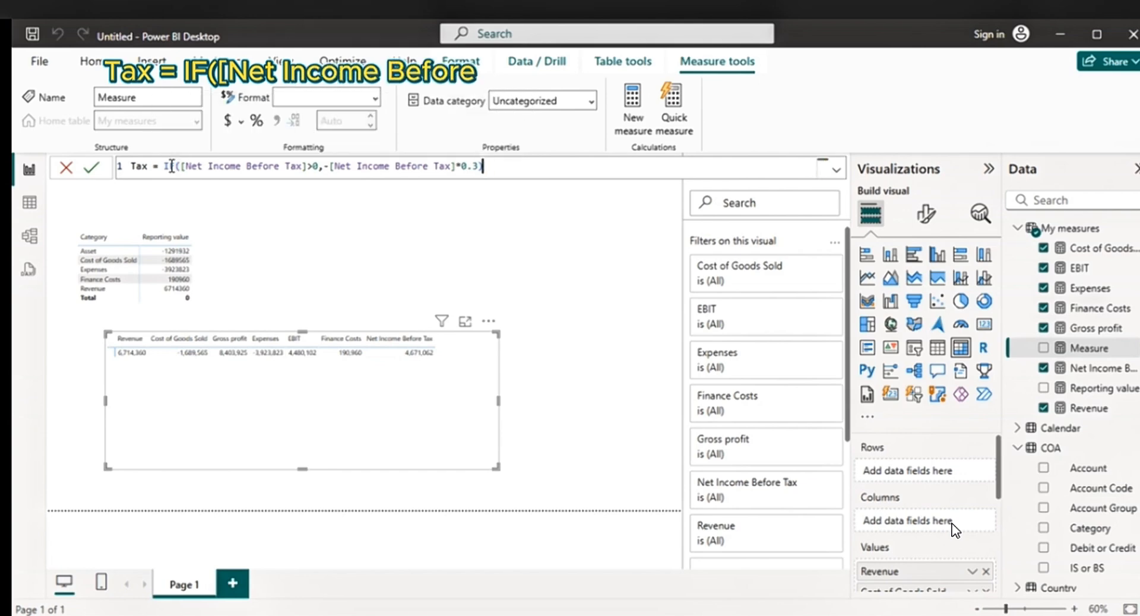
{"action": "key", "text": "Return"}
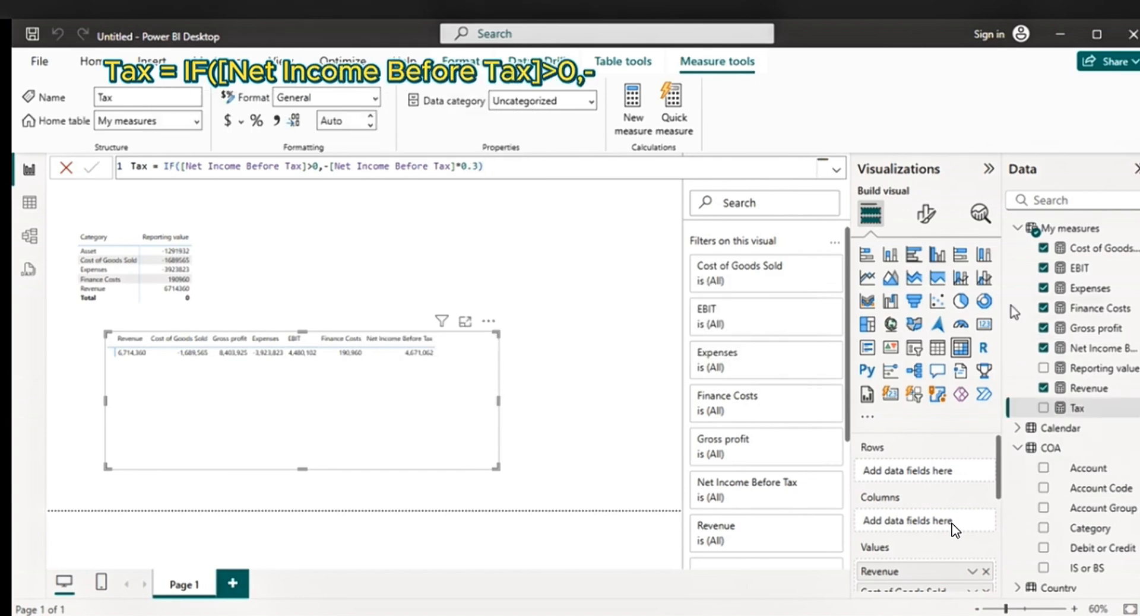
{"action": "left_click_drag", "start_coordinate": [1087, 408], "coordinate": [490, 407]}
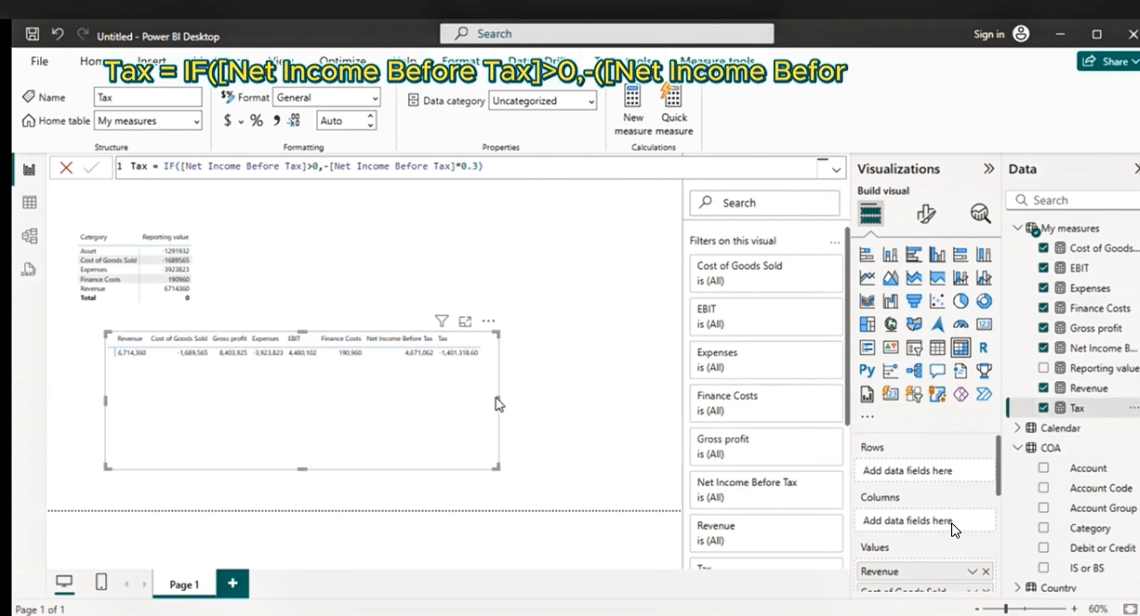
{"action": "left_click_drag", "start_coordinate": [497, 400], "coordinate": [526, 398]}
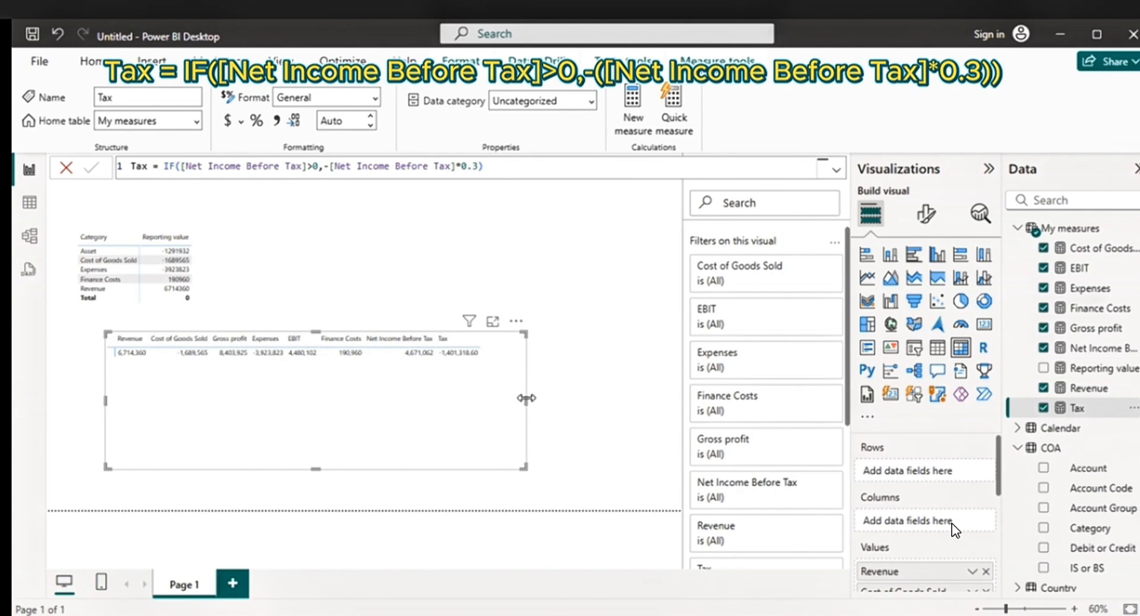
- Create a Net income measure in the My measures table as [Net Income Before Tax]+[Tax] and add it to the lower matrix
{"action": "left_click", "coordinate": [1082, 230]}
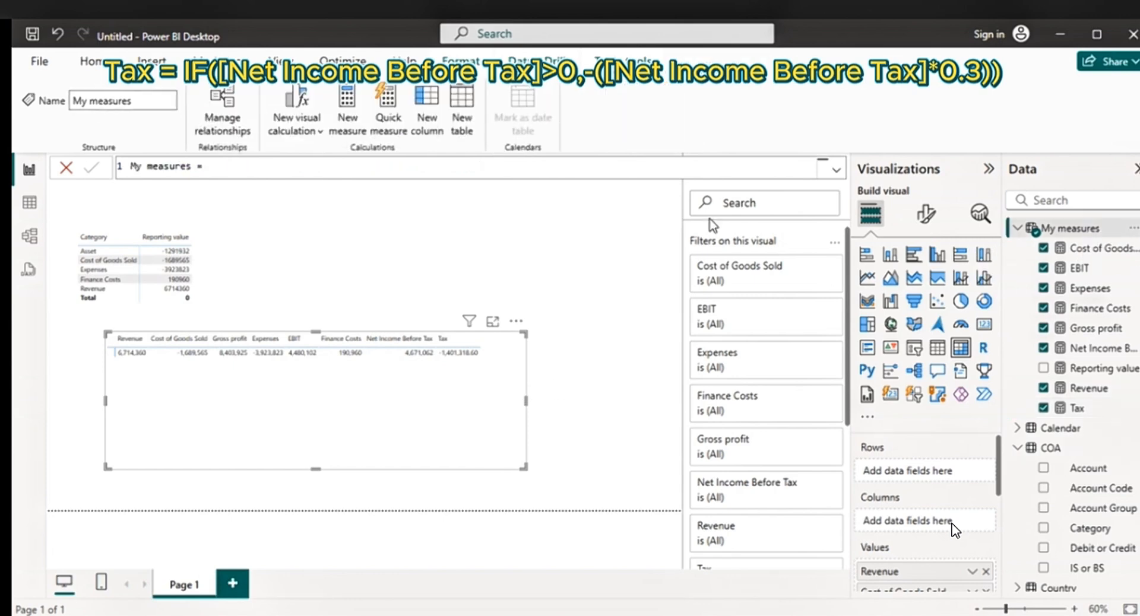
{"action": "left_click", "coordinate": [346, 116]}
{"action": "type", "text": "Net"}
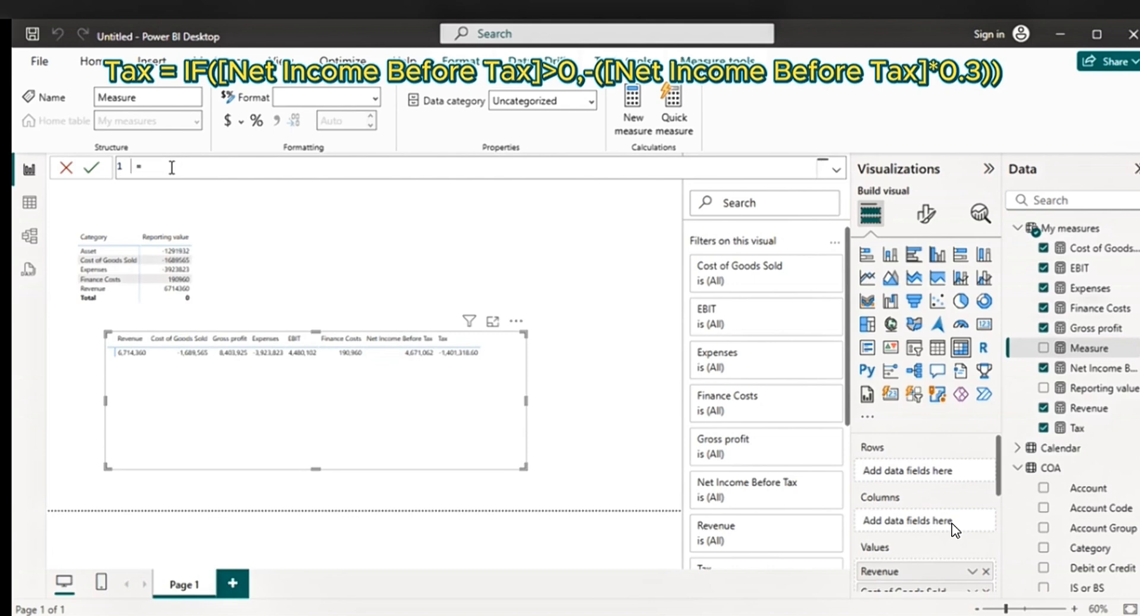
{"action": "type", "text": " income"}
{"action": "left_click", "coordinate": [225, 164]}
{"action": "type", "text": "[Net Income Before Tax]+te"}
{"action": "key", "text": "BackSpace"}
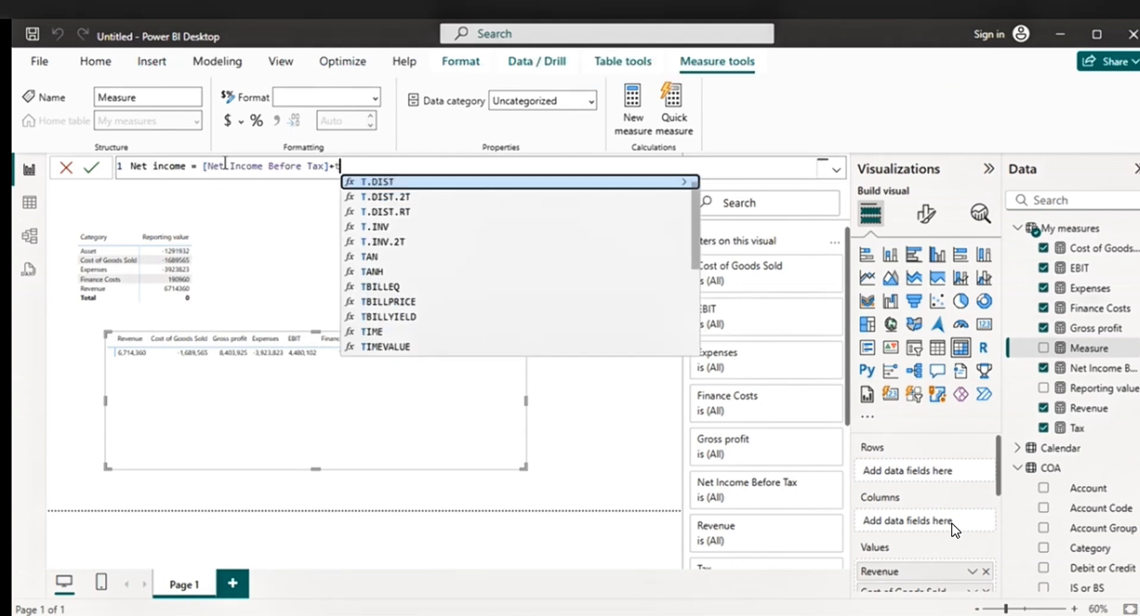
{"action": "type", "text": "ax"}
{"action": "key", "text": "Down"}
{"action": "key", "text": "Tab"}
{"action": "key", "text": "Return"}
{"action": "left_click_drag", "start_coordinate": [1096, 348], "coordinate": [505, 340]}
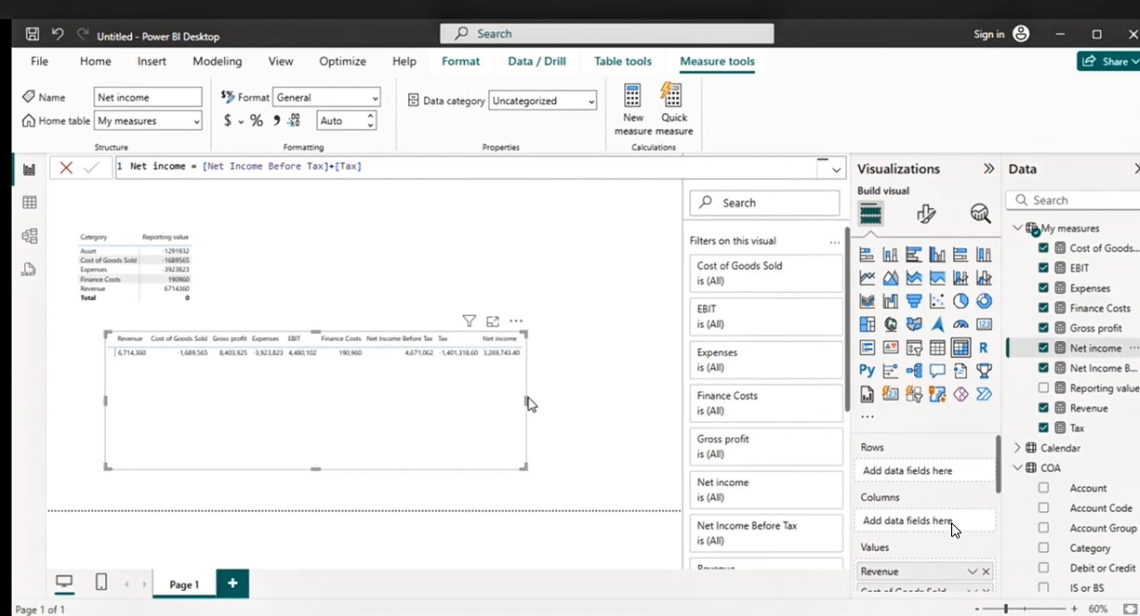
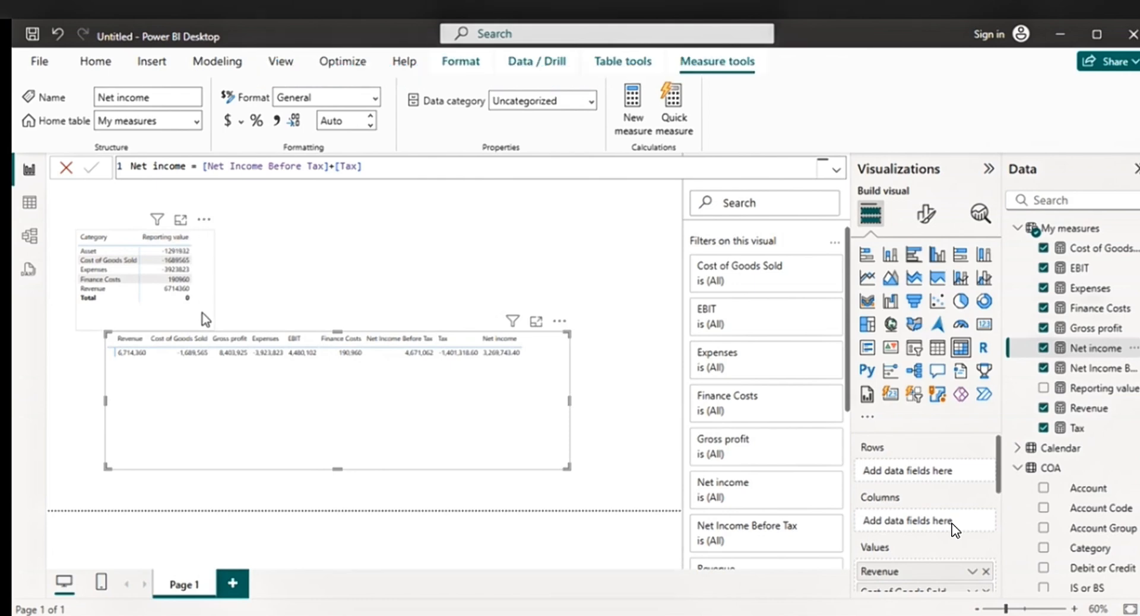
- Move the Category and Reporting value matrix slightly up, away from the lower matrix, and leave no visual selected
{"action": "left_click_drag", "start_coordinate": [204, 319], "coordinate": [213, 296]}
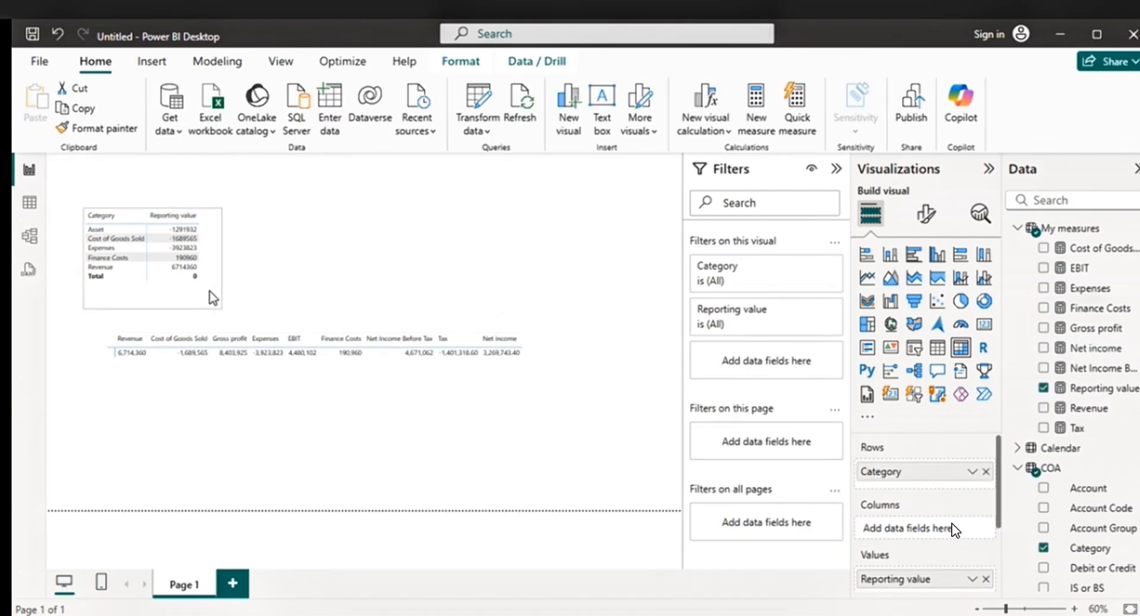
{"action": "left_click", "coordinate": [280, 284]}
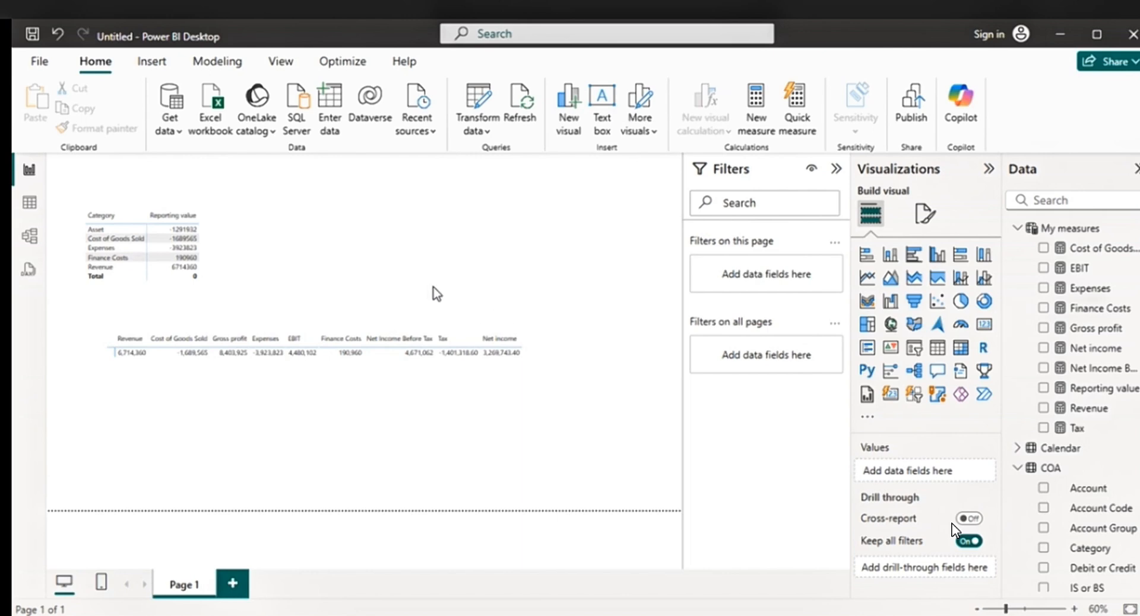
{"action": "left_click", "coordinate": [319, 339]}
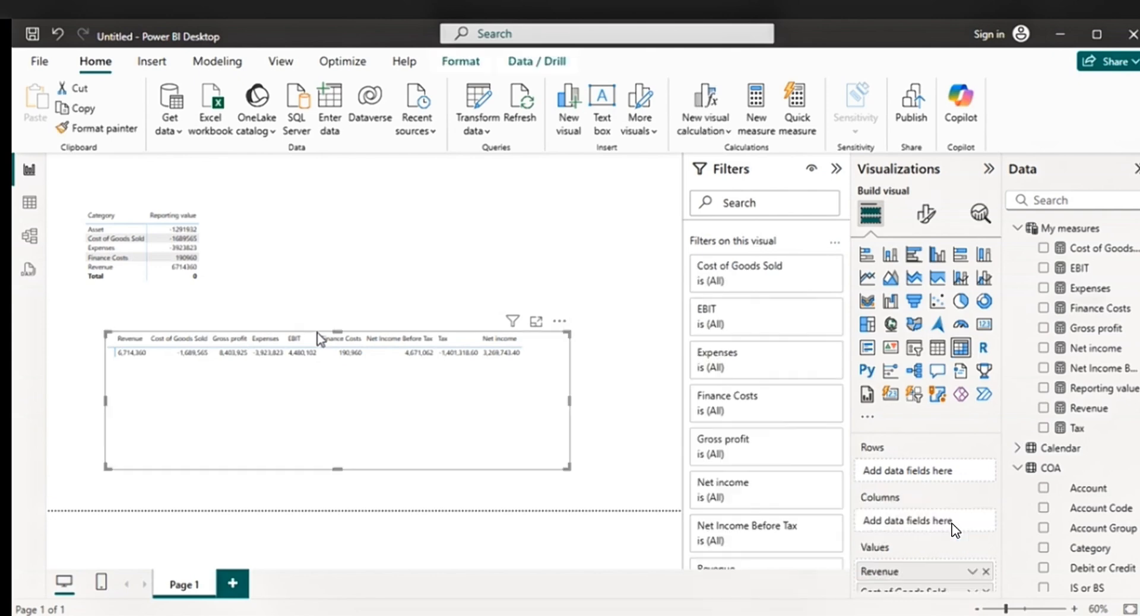
{"action": "left_click", "coordinate": [356, 287]}
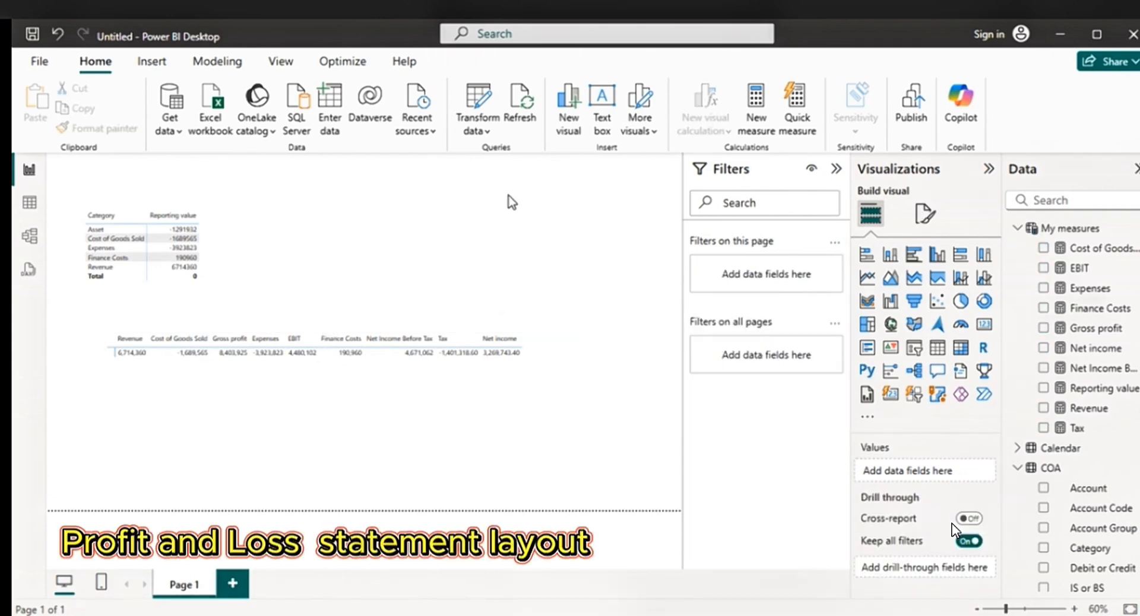
- Switch to the MEASURES workbook in Excel and copy the Category and Sort By range D2:E11 on Sheet2
{"action": "mouse_move", "coordinate": [705, 615]}
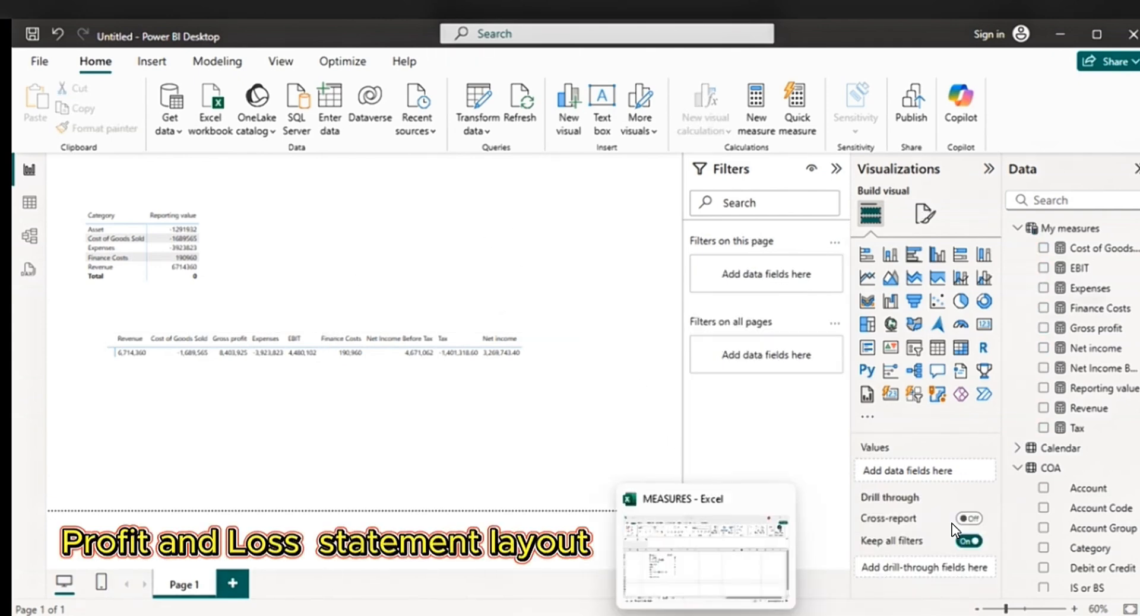
{"action": "left_click", "coordinate": [720, 582]}
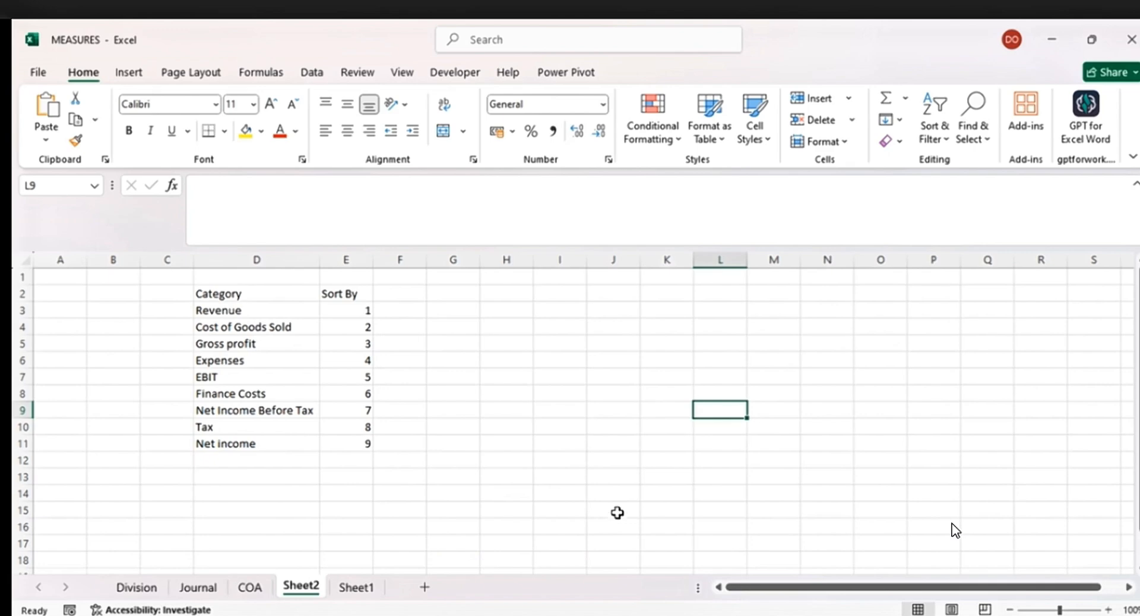
{"action": "left_click_drag", "start_coordinate": [209, 292], "coordinate": [342, 441]}
{"action": "key", "text": "ctrl+c"}
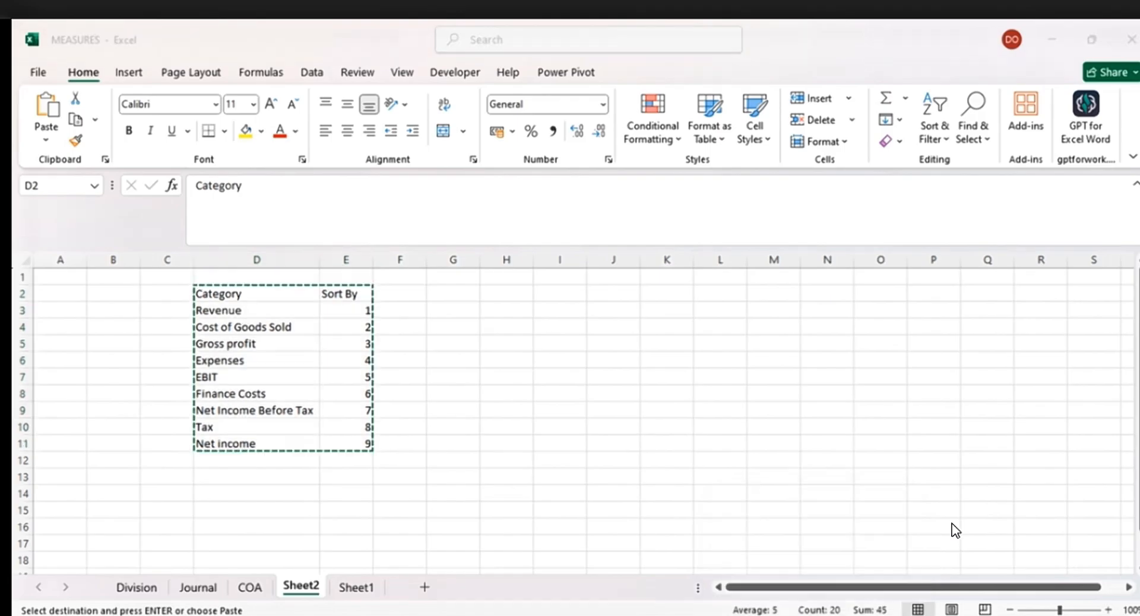
- Back in Power BI, create a manually entered table from the copied Category and Sort By data, name it Layout and load it
{"action": "left_click", "coordinate": [821, 612]}
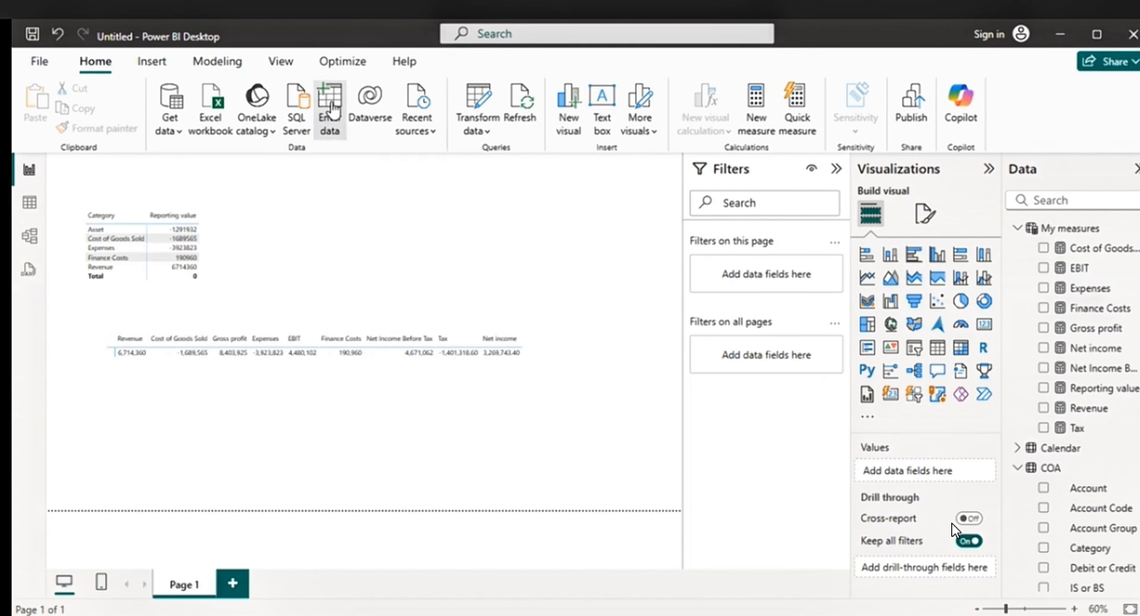
{"action": "left_click", "coordinate": [333, 110]}
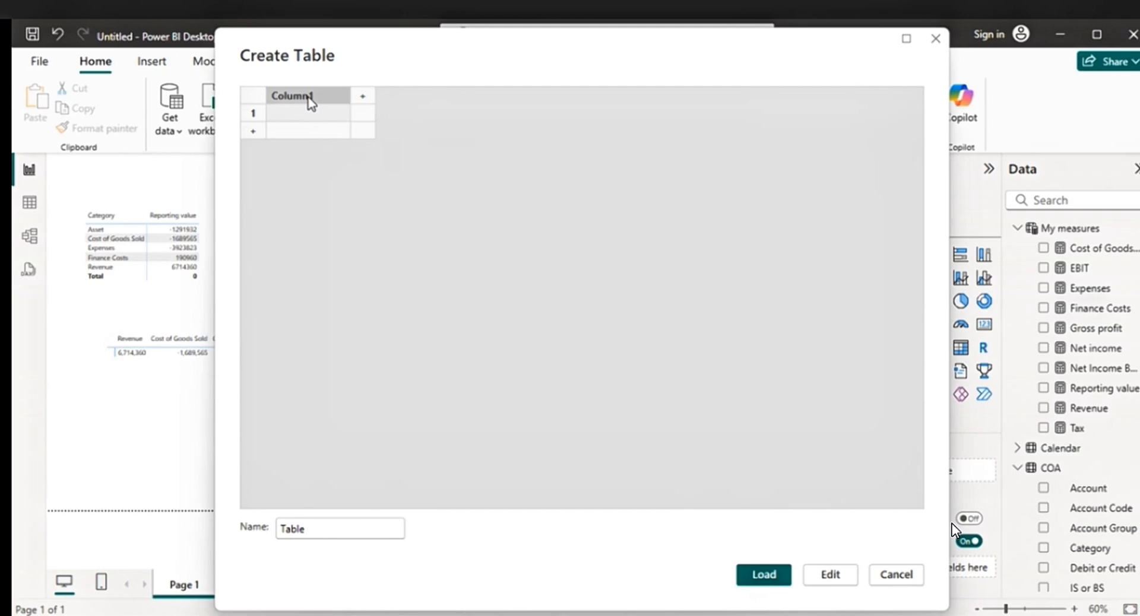
{"action": "key", "text": "ctrl+v"}
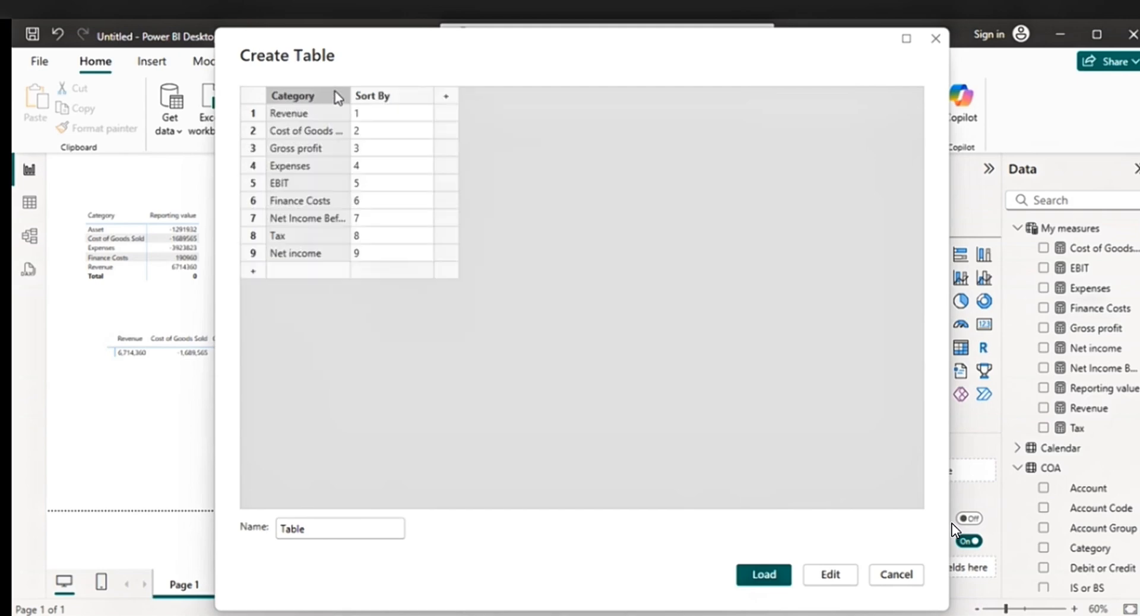
{"action": "left_click_drag", "start_coordinate": [308, 529], "coordinate": [280, 529]}
{"action": "key", "text": "BackSpace"}
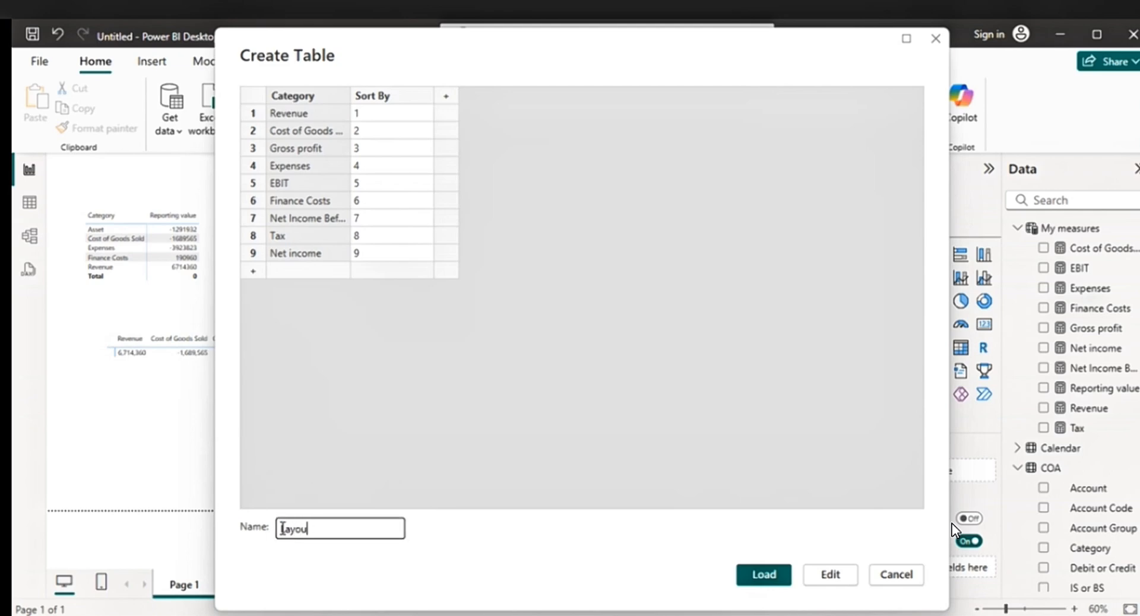
{"action": "left_click", "coordinate": [774, 580]}
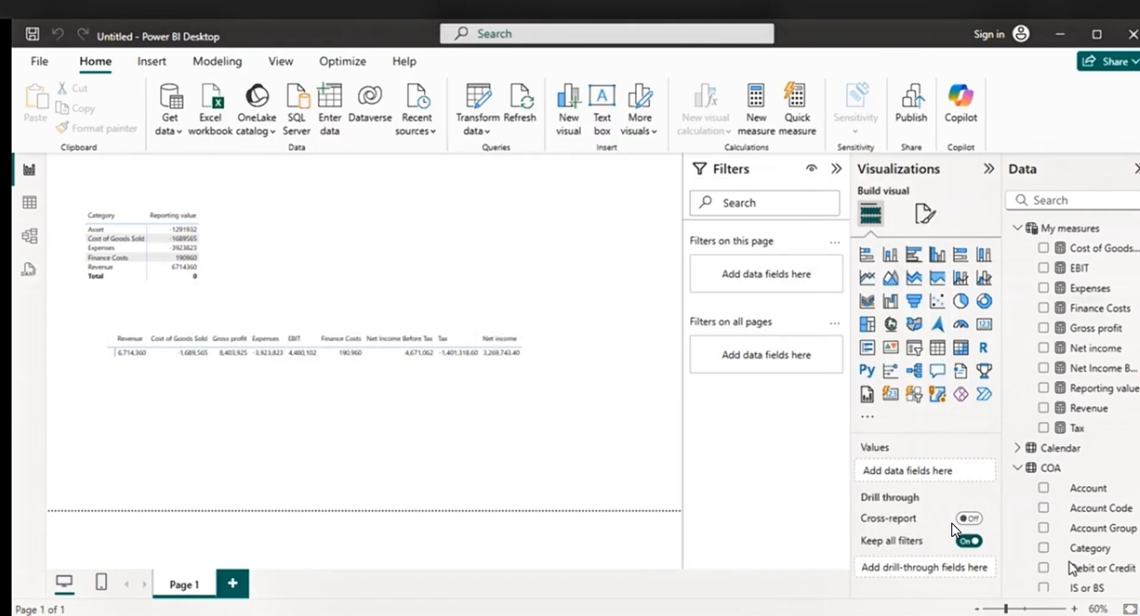
- Collapse the COA table's fields and delete the lower matrix of profit and loss measures from the page
{"action": "left_click", "coordinate": [1017, 468]}
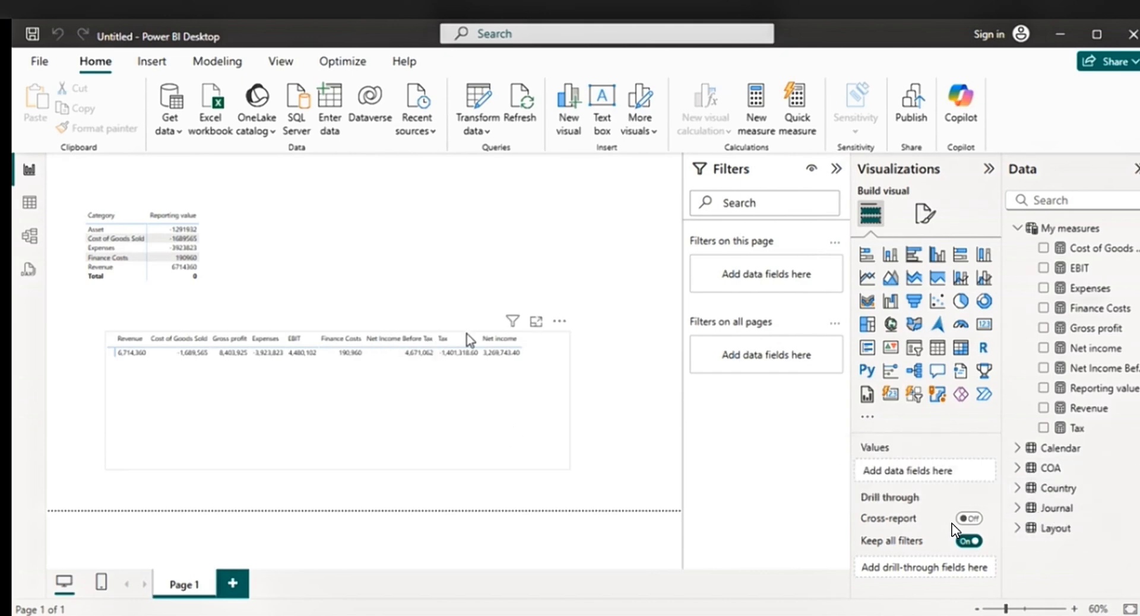
{"action": "left_click", "coordinate": [477, 464]}
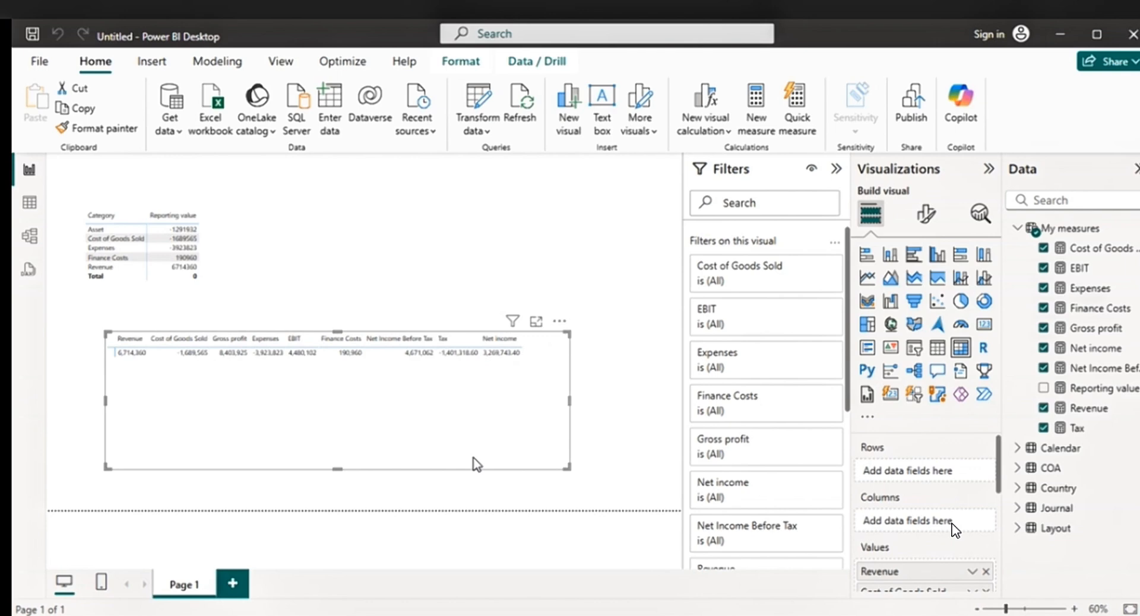
{"action": "key", "text": "Delete"}
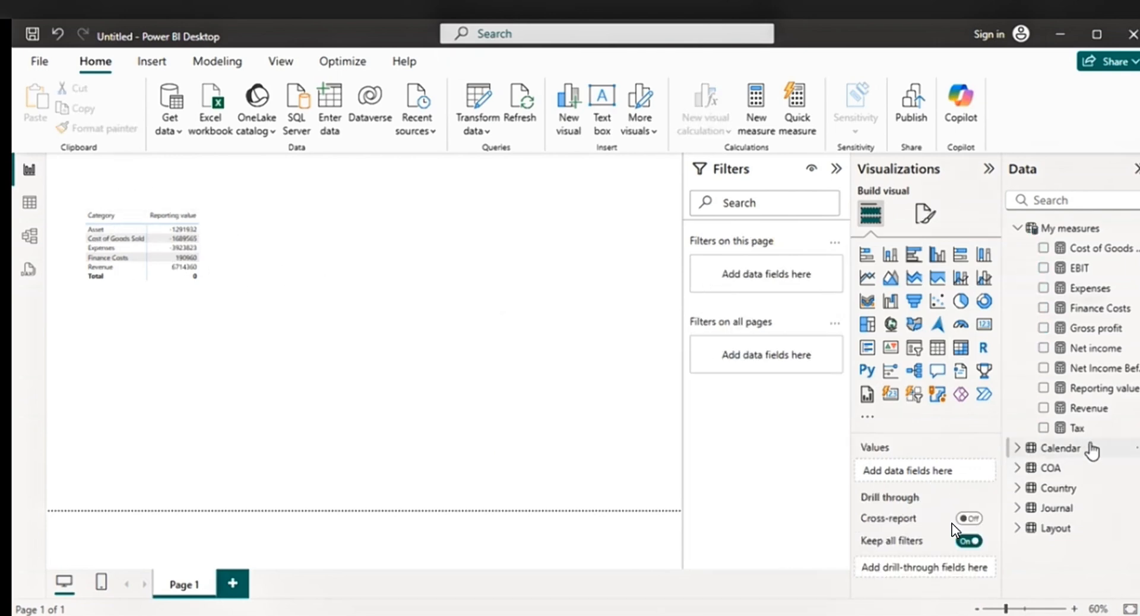
- Remove the COA table's Category field from the rows of the remaining Reporting value matrix
{"action": "left_click", "coordinate": [1021, 470]}
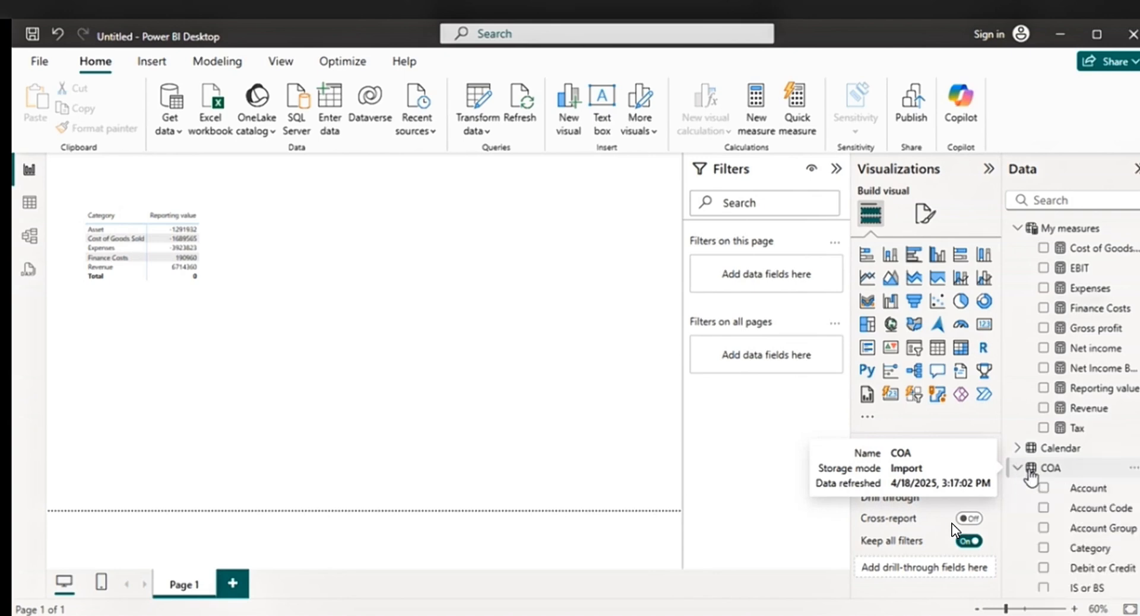
{"action": "left_click", "coordinate": [196, 290]}
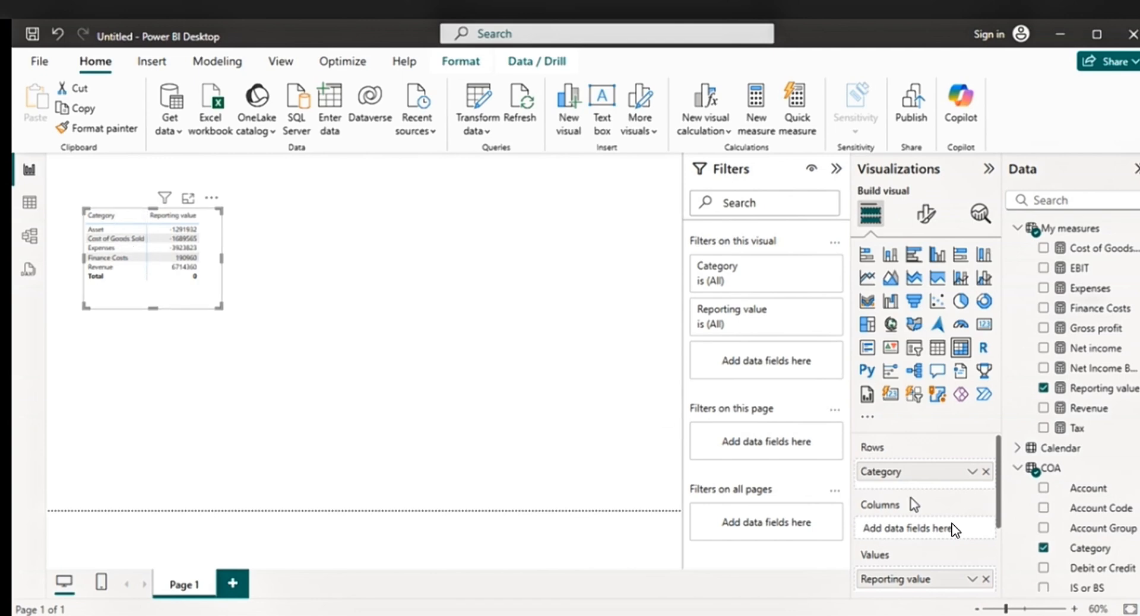
{"action": "left_click", "coordinate": [1043, 549]}
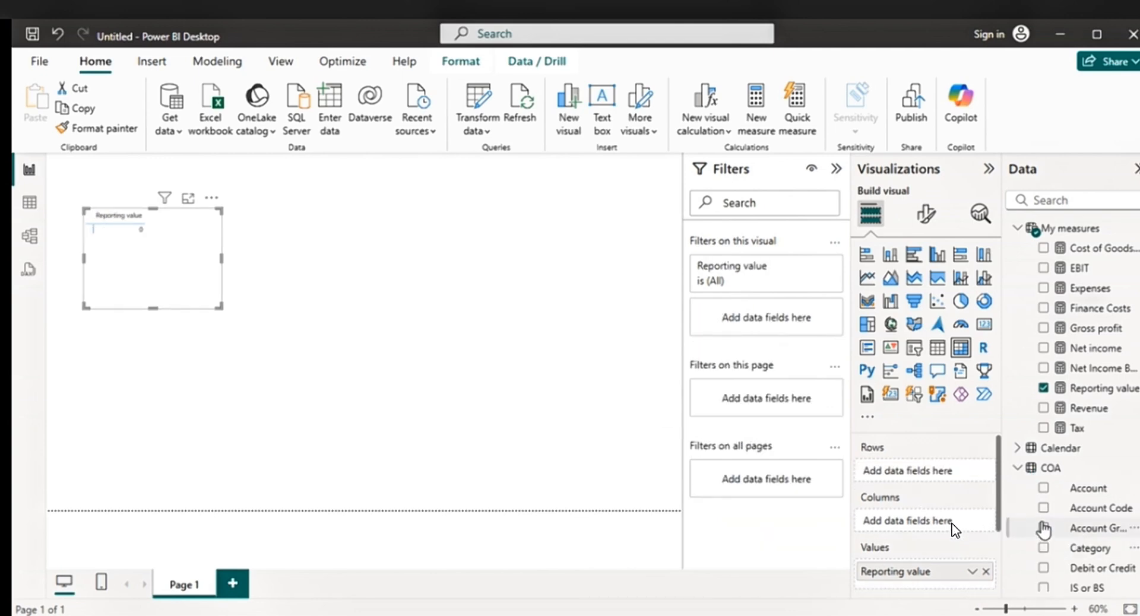
- Add the Layout table's Category field to the matrix rows, and enlarge and move the matrix toward the page centre
{"action": "left_click", "coordinate": [1017, 468]}
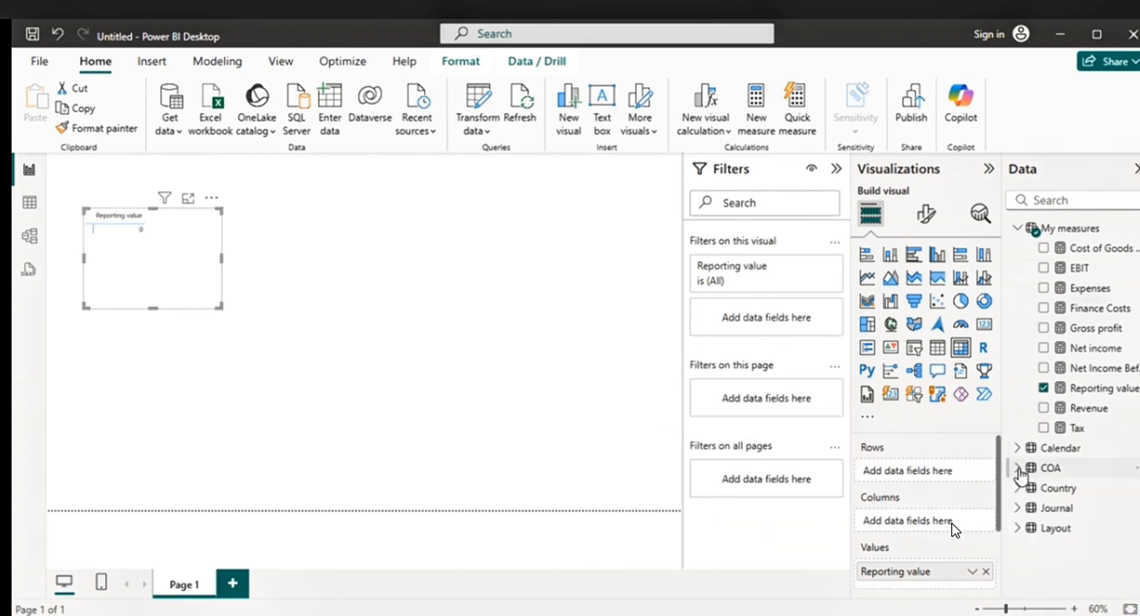
{"action": "left_click", "coordinate": [1021, 528]}
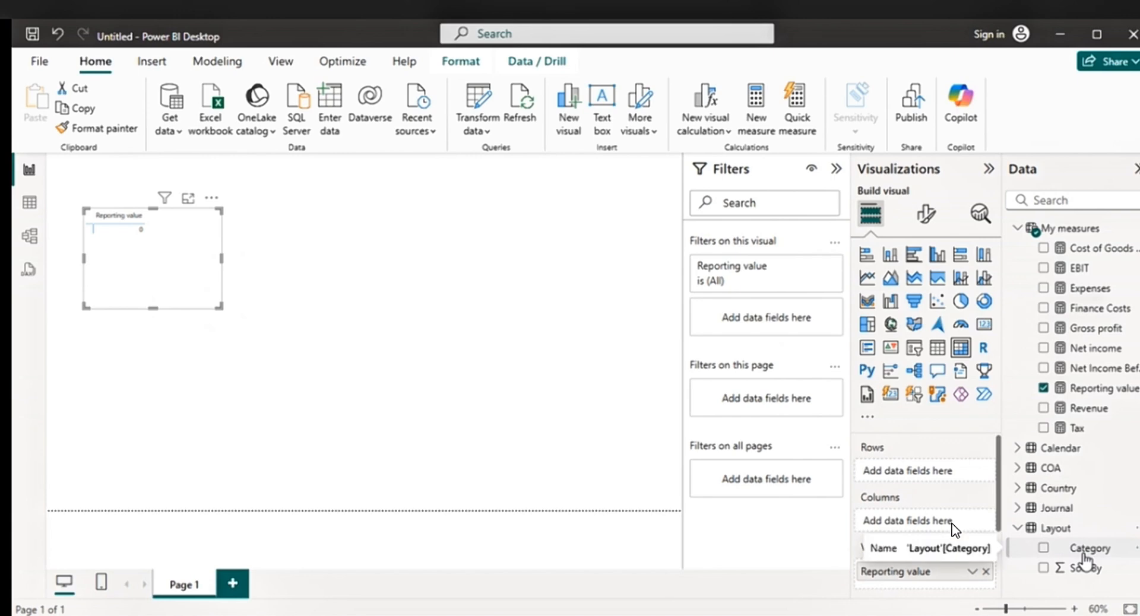
{"action": "left_click_drag", "start_coordinate": [1083, 561], "coordinate": [165, 294]}
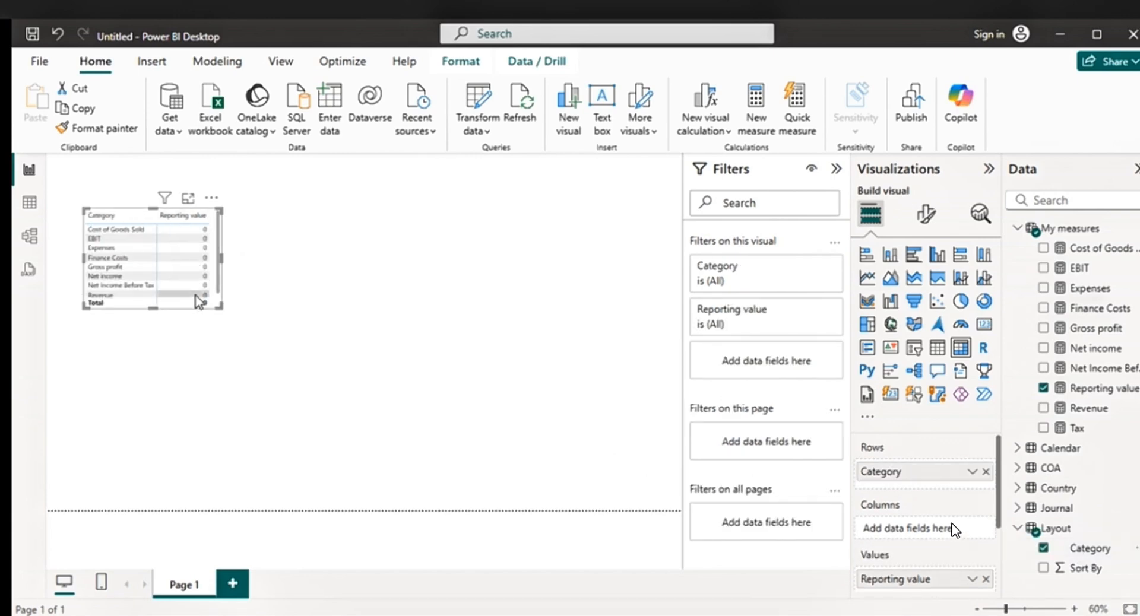
{"action": "left_click_drag", "start_coordinate": [219, 308], "coordinate": [269, 363]}
{"action": "left_click_drag", "start_coordinate": [261, 302], "coordinate": [449, 332]}
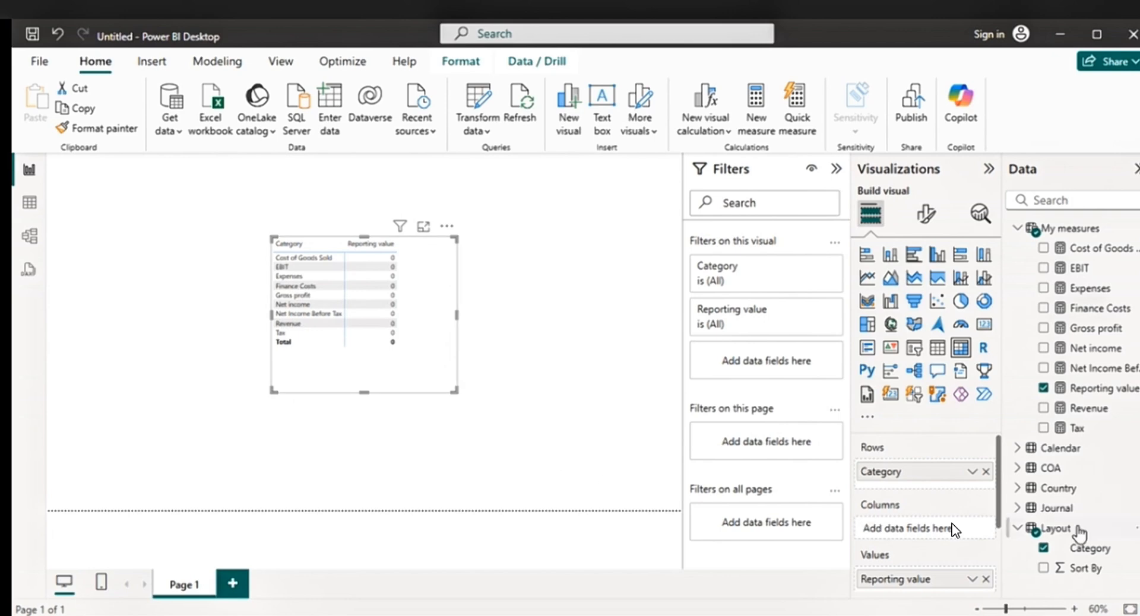
- Sort the Layout table's Category column by Sort By and check the row order with the matrix in focus mode
{"action": "left_click", "coordinate": [1097, 552]}
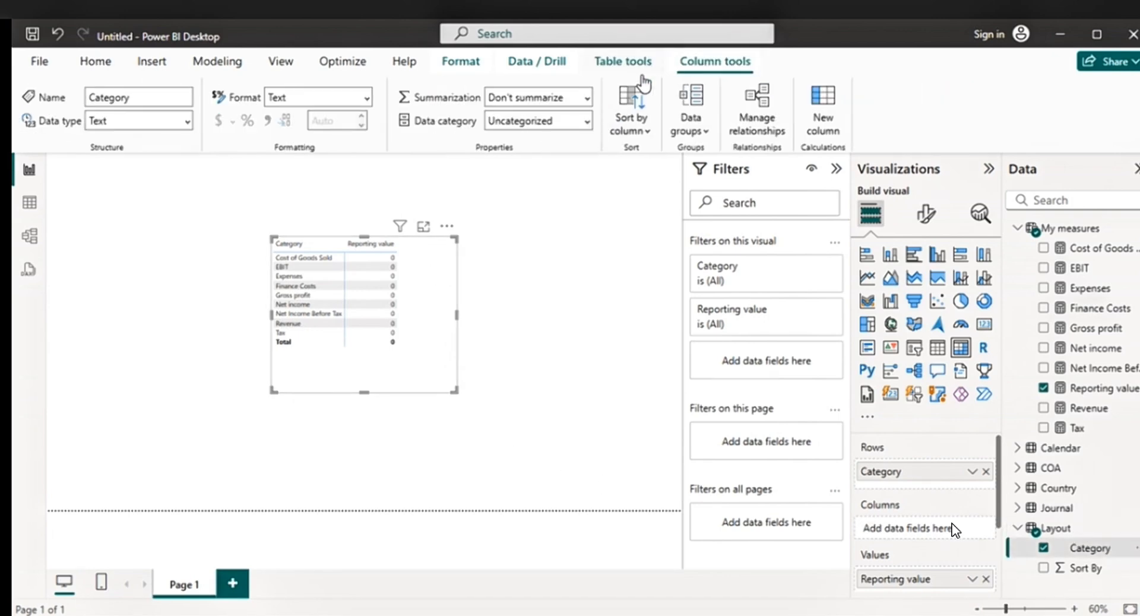
{"action": "left_click", "coordinate": [643, 135]}
{"action": "left_click", "coordinate": [631, 185]}
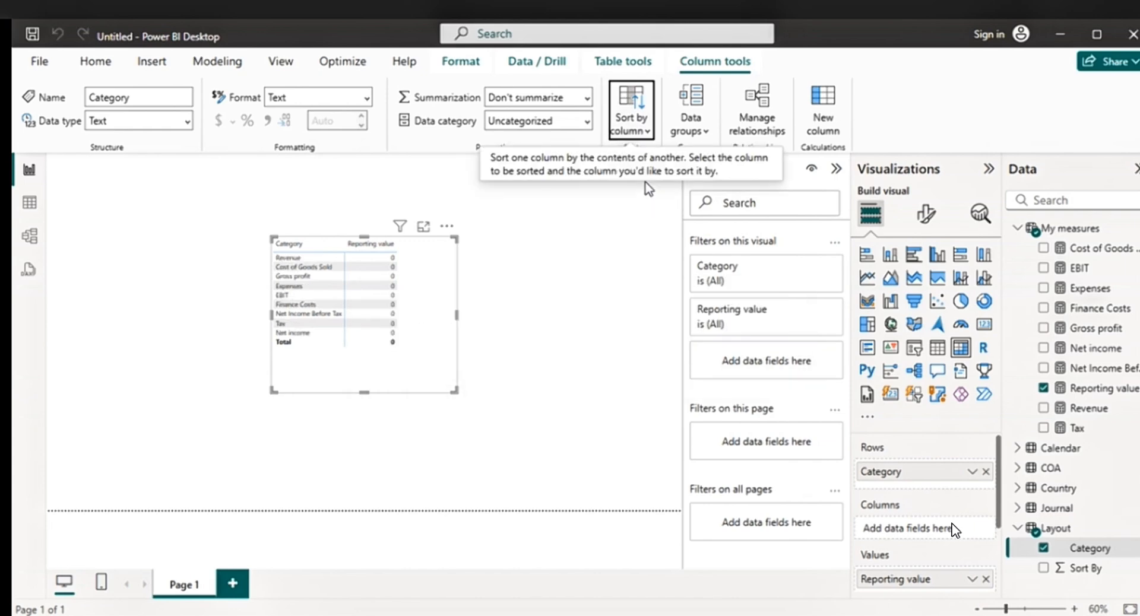
{"action": "left_click", "coordinate": [423, 227]}
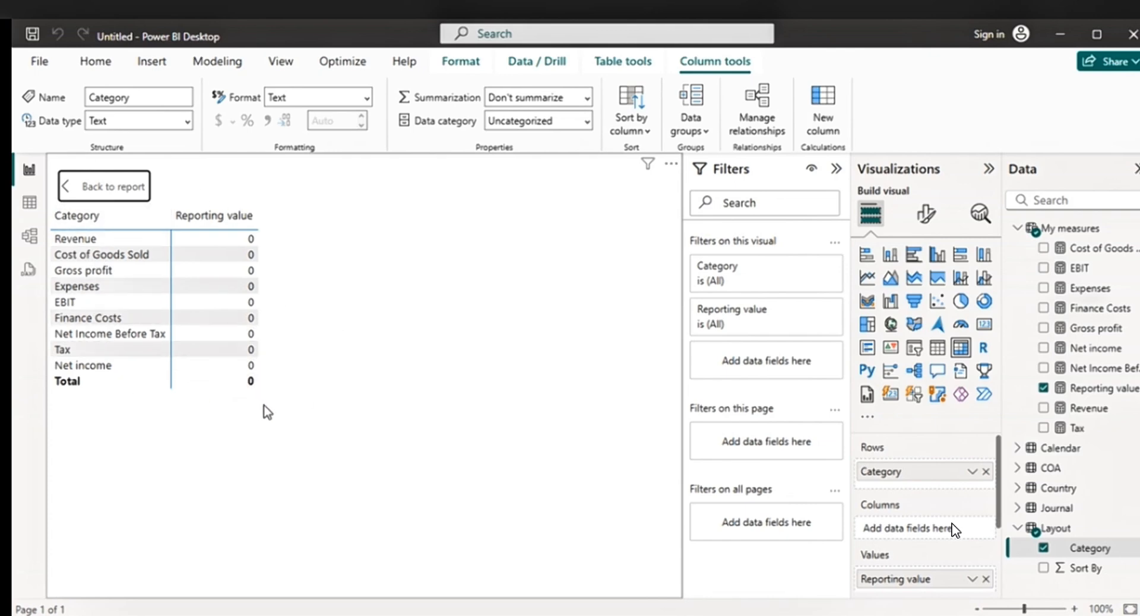
{"action": "left_click", "coordinate": [125, 196]}
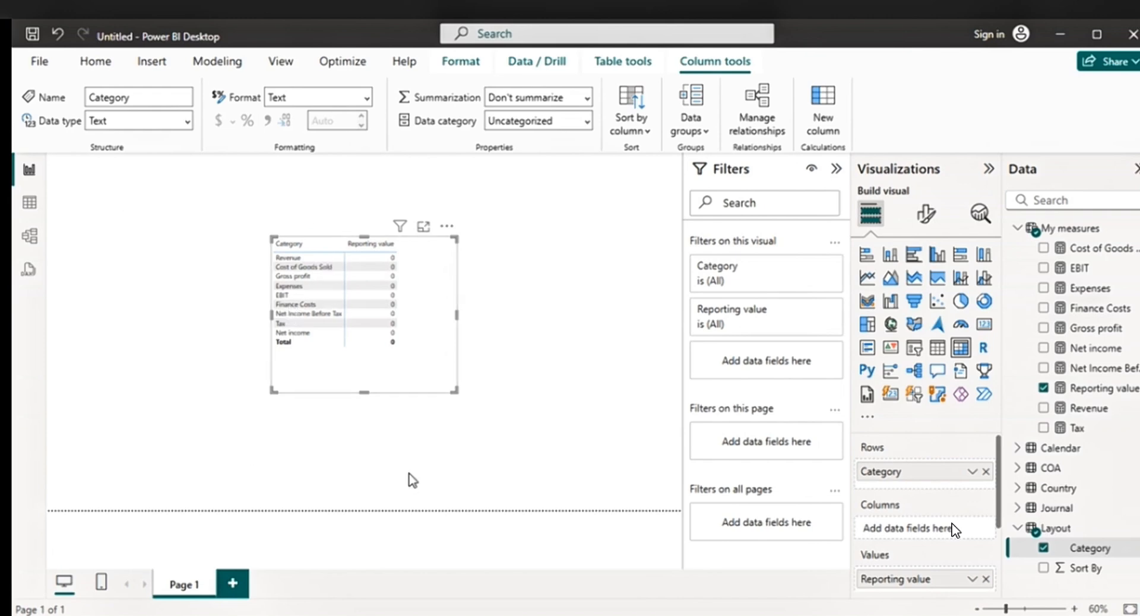
- Move the Category and Reporting value matrix to the lower-left area of the report page
{"action": "left_click", "coordinate": [122, 256]}
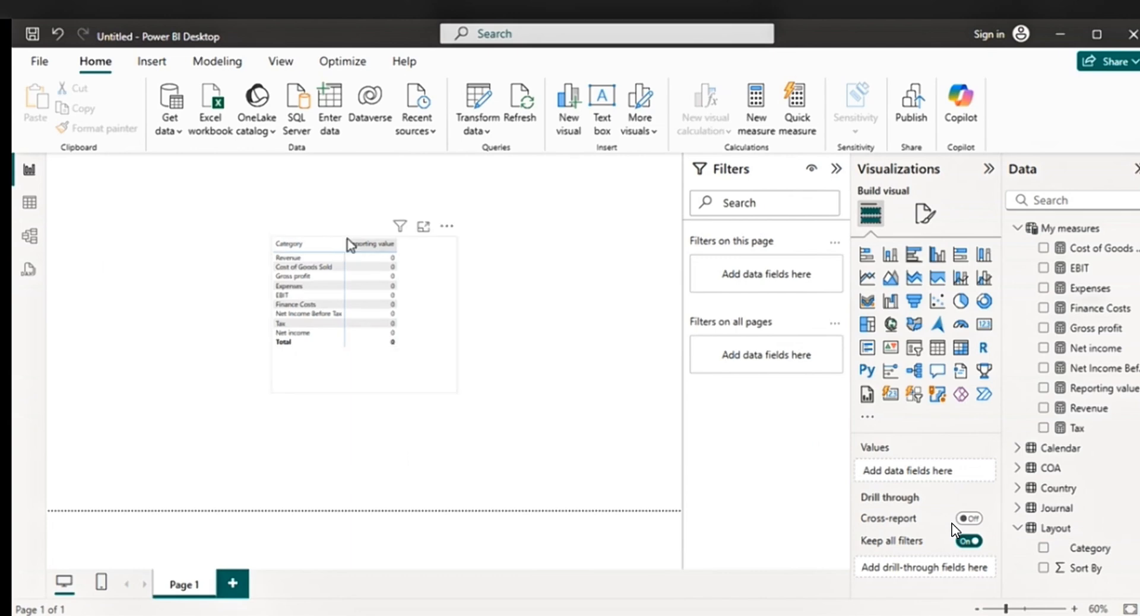
{"action": "left_click", "coordinate": [323, 248]}
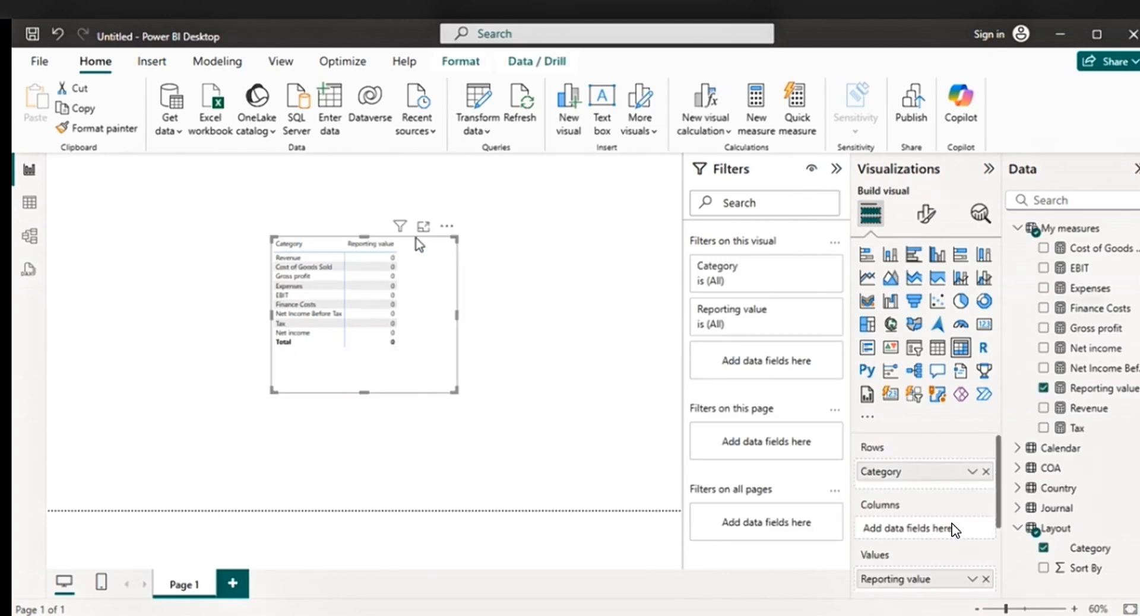
{"action": "left_click_drag", "start_coordinate": [418, 244], "coordinate": [214, 354]}
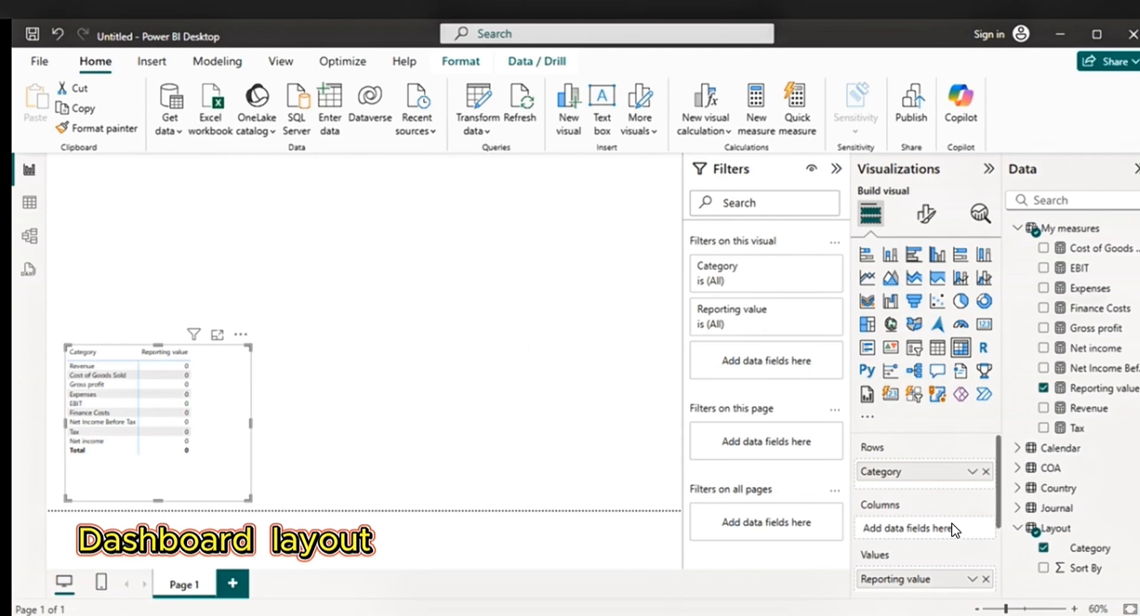
- Switch to PowerPoint and save just the dashboard slide to the Desktop as INCOME STATEMENT_BACKGROUND in Scalable Vector Graphics Format, replacing the existing file
{"action": "left_click", "coordinate": [740, 597]}
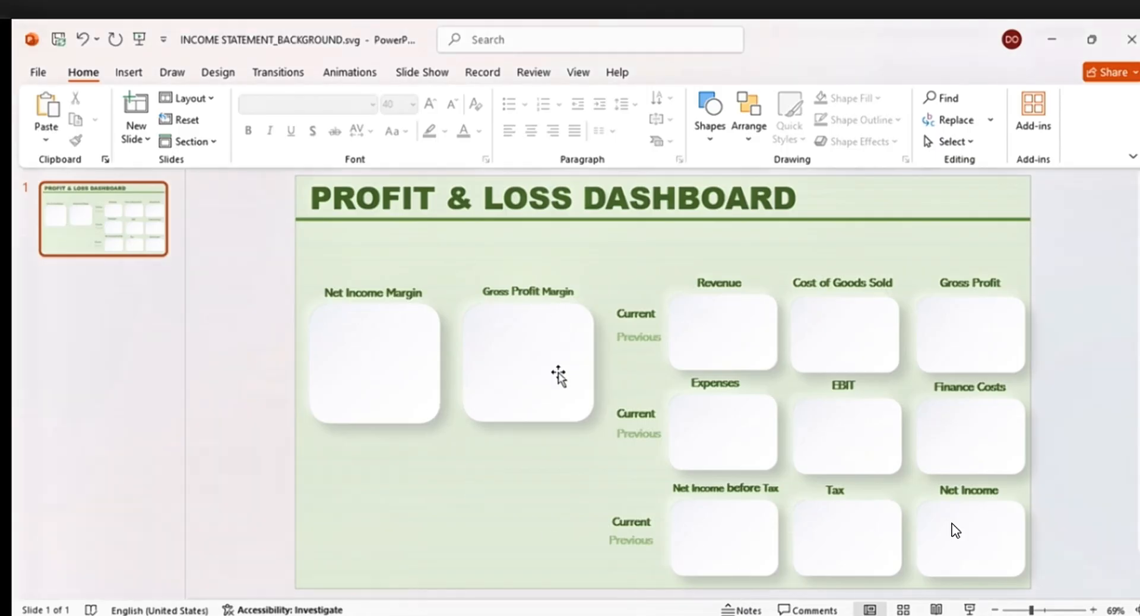
{"action": "left_click", "coordinate": [38, 73]}
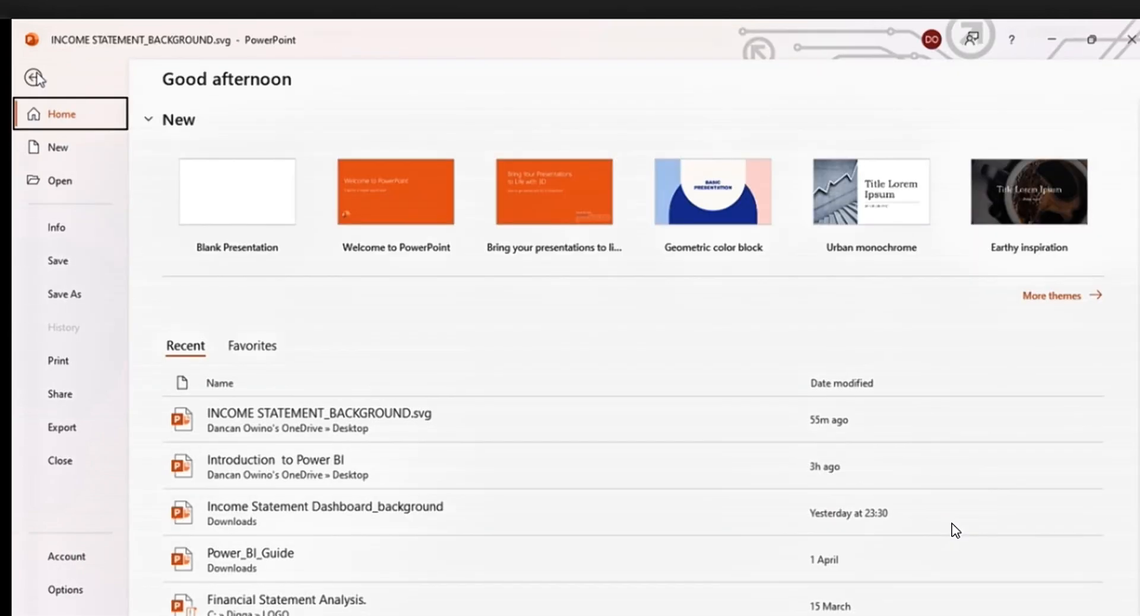
{"action": "left_click", "coordinate": [67, 294]}
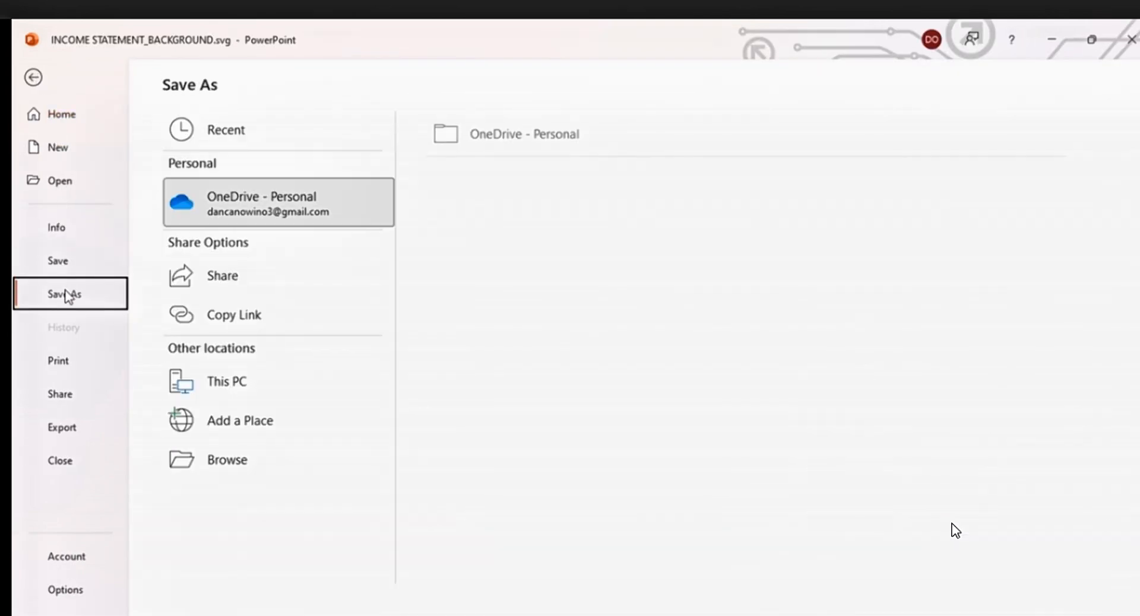
{"action": "left_click", "coordinate": [283, 384]}
{"action": "left_click", "coordinate": [558, 347]}
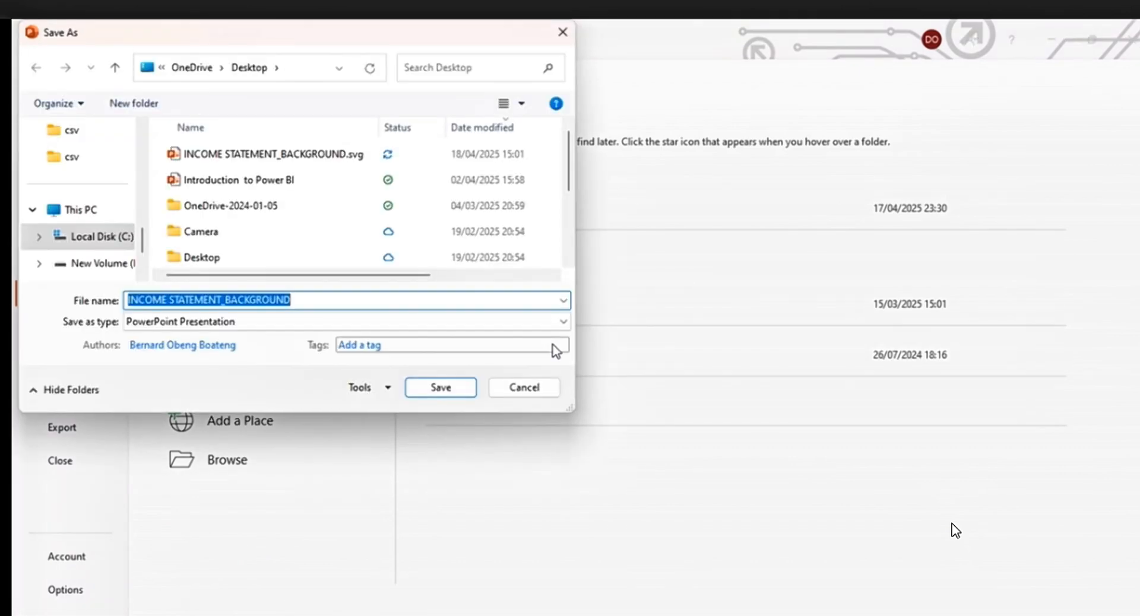
{"action": "left_click", "coordinate": [565, 327]}
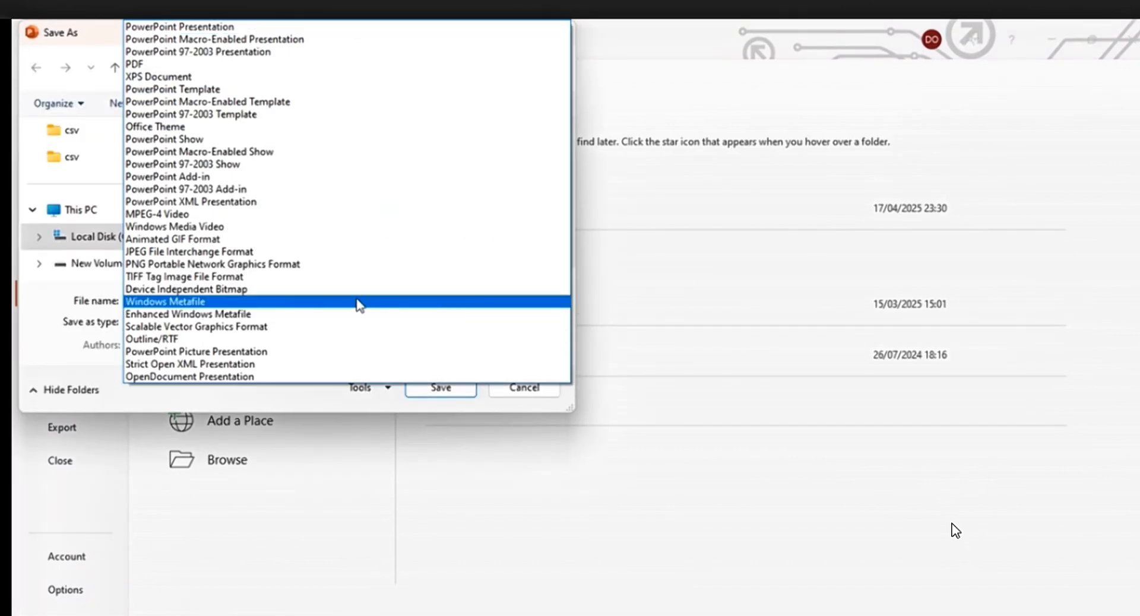
{"action": "left_click", "coordinate": [206, 327]}
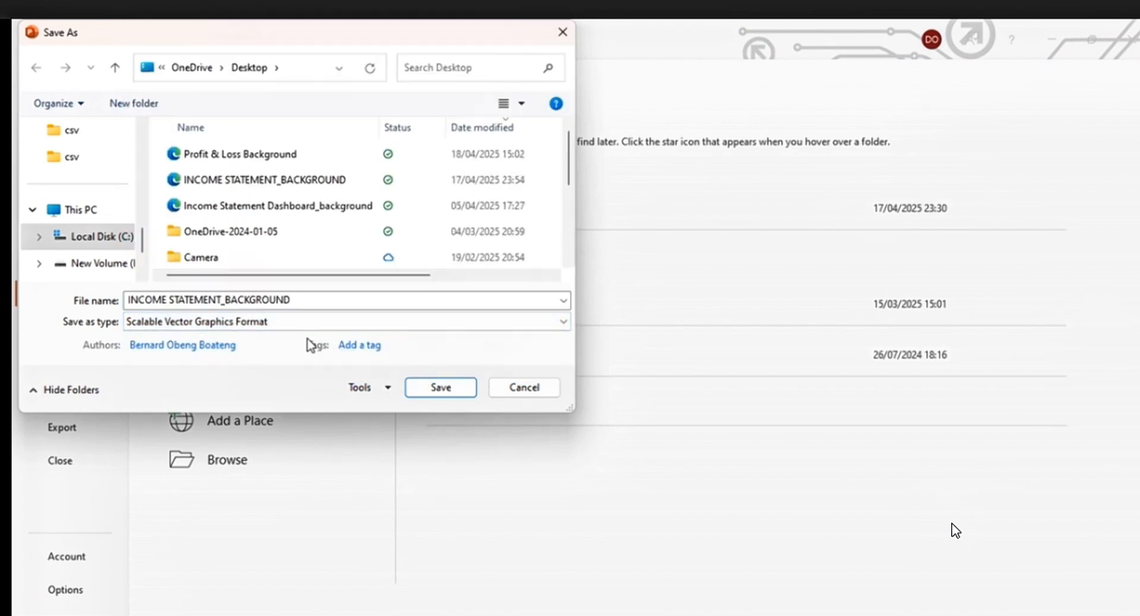
{"action": "left_click", "coordinate": [438, 391]}
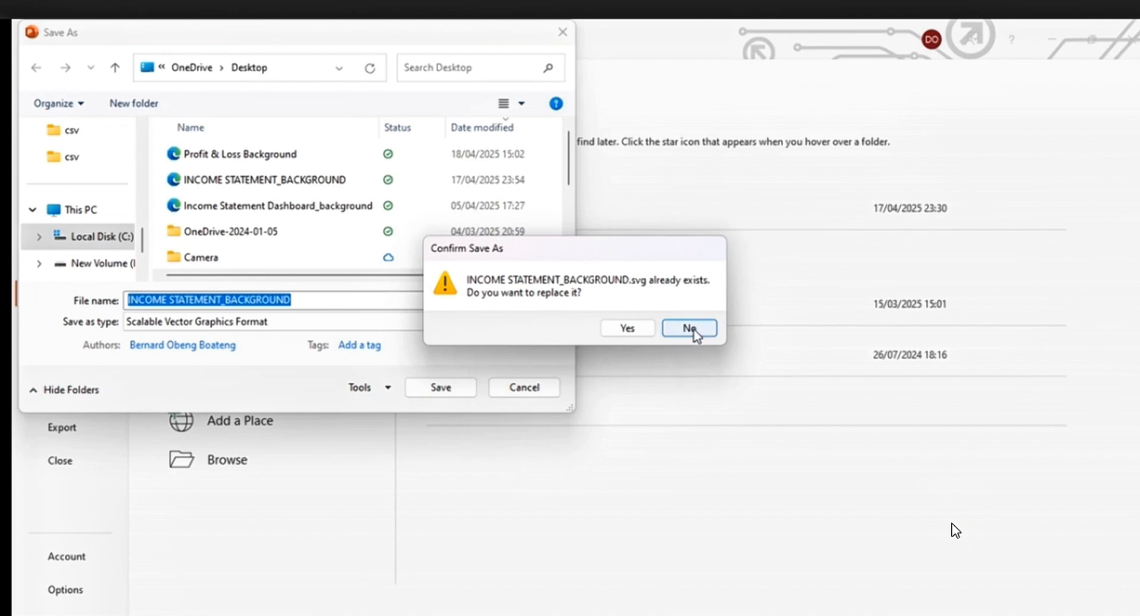
{"action": "left_click", "coordinate": [627, 329]}
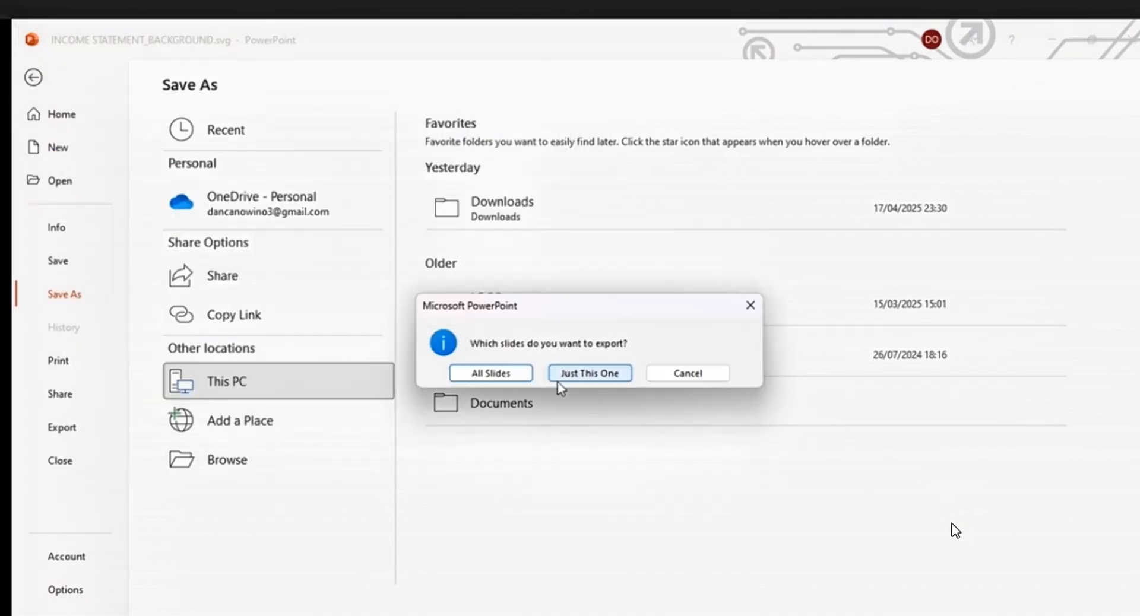
{"action": "left_click", "coordinate": [593, 374]}
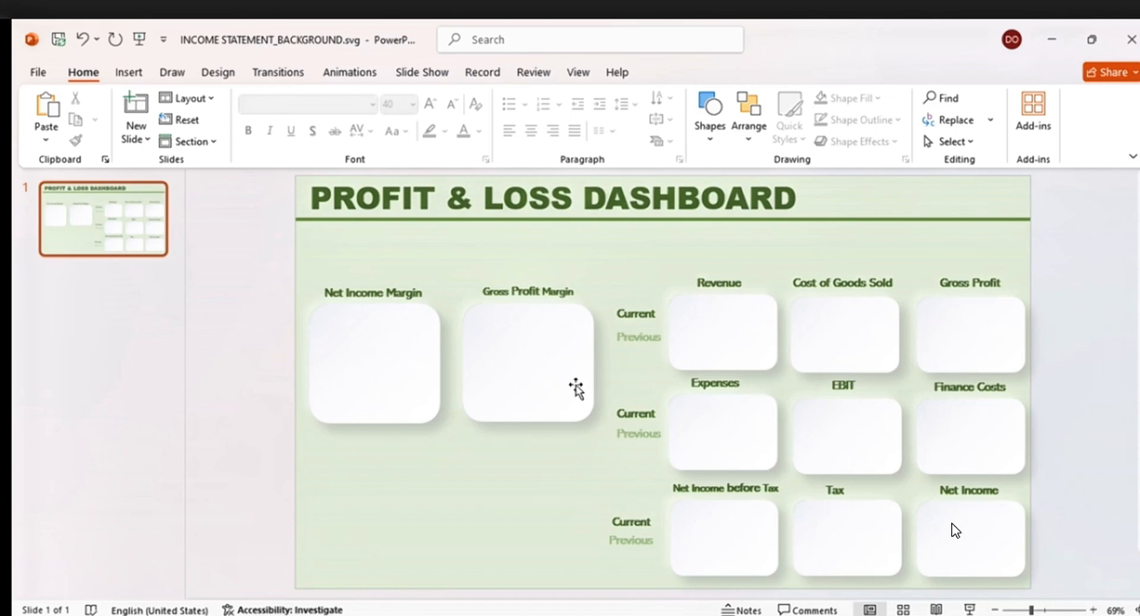
- Back in Power BI, set the page's canvas background to the Profit & Loss Background image from the Desktop with 0 % transparency
{"action": "mouse_move", "coordinate": [815, 615]}
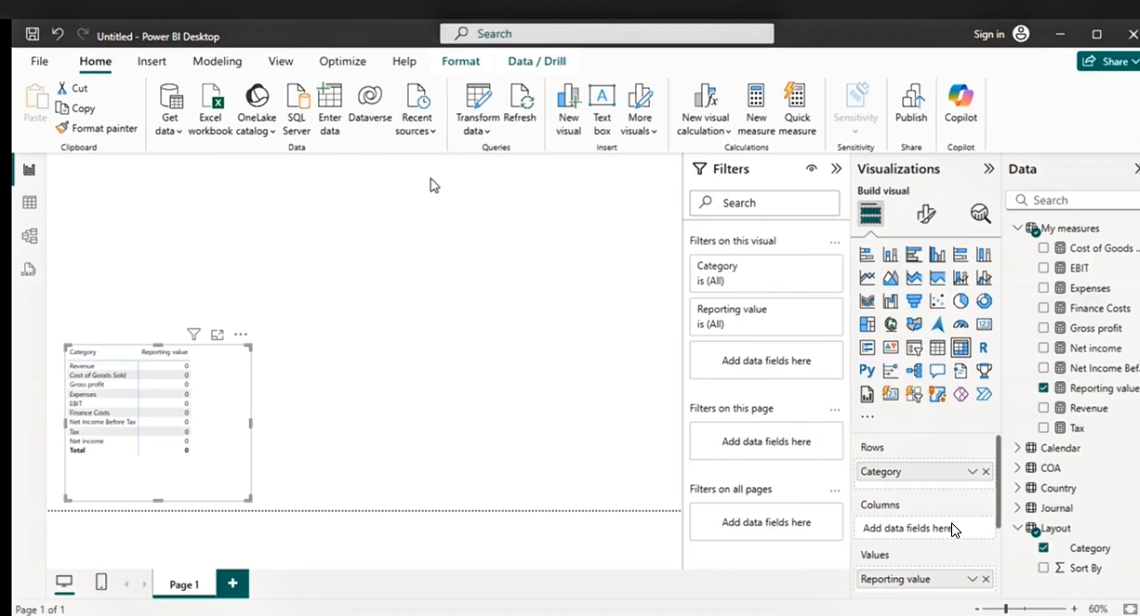
{"action": "left_click", "coordinate": [923, 218]}
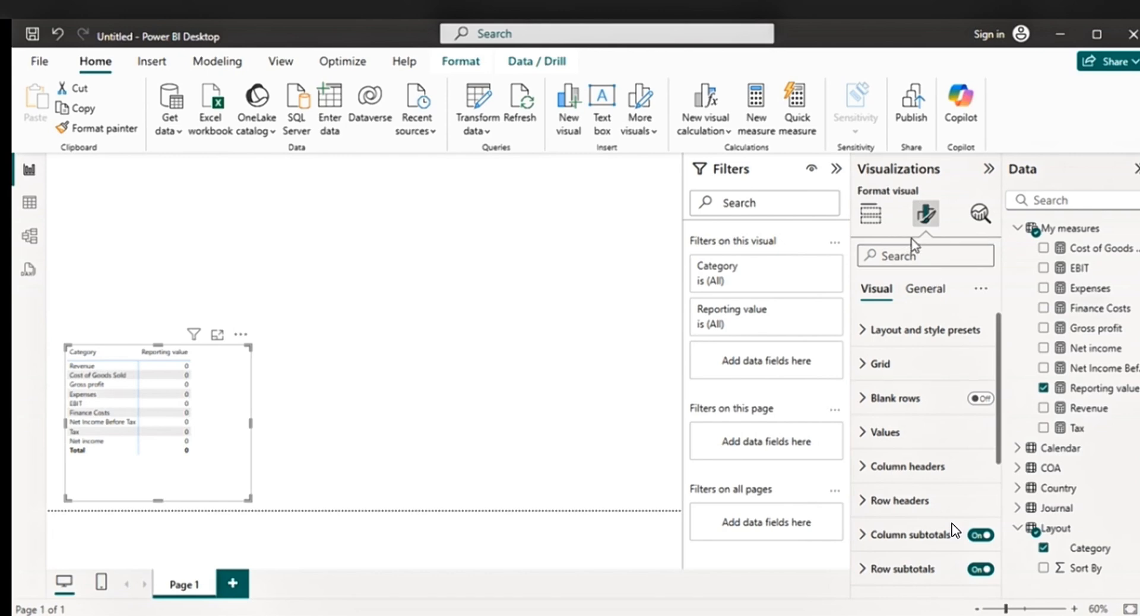
{"action": "left_click", "coordinate": [515, 304]}
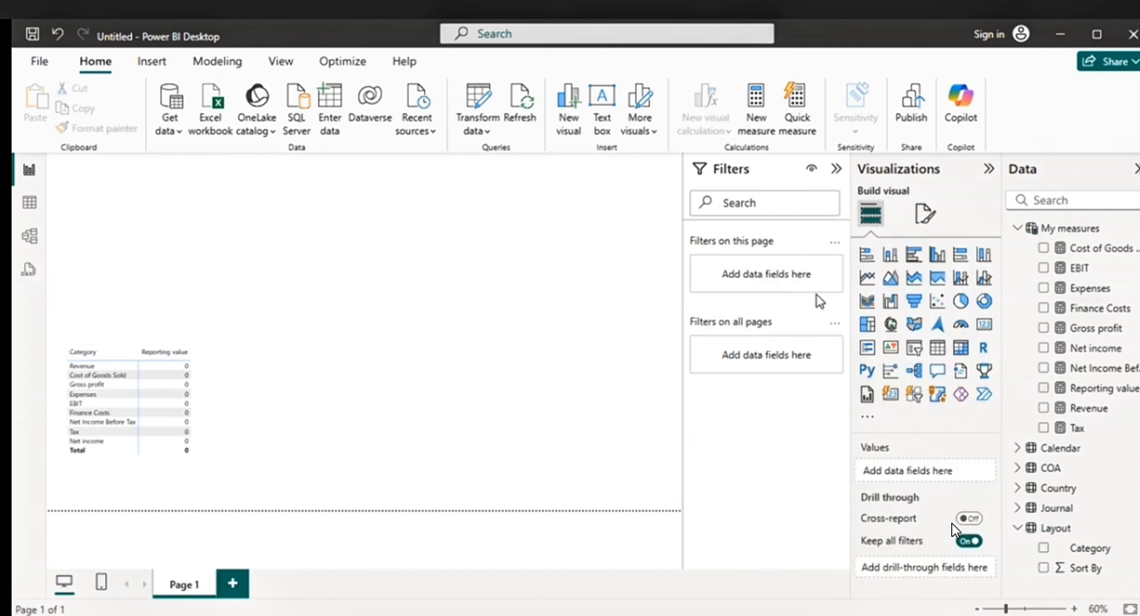
{"action": "left_click", "coordinate": [925, 219]}
{"action": "left_click", "coordinate": [898, 362]}
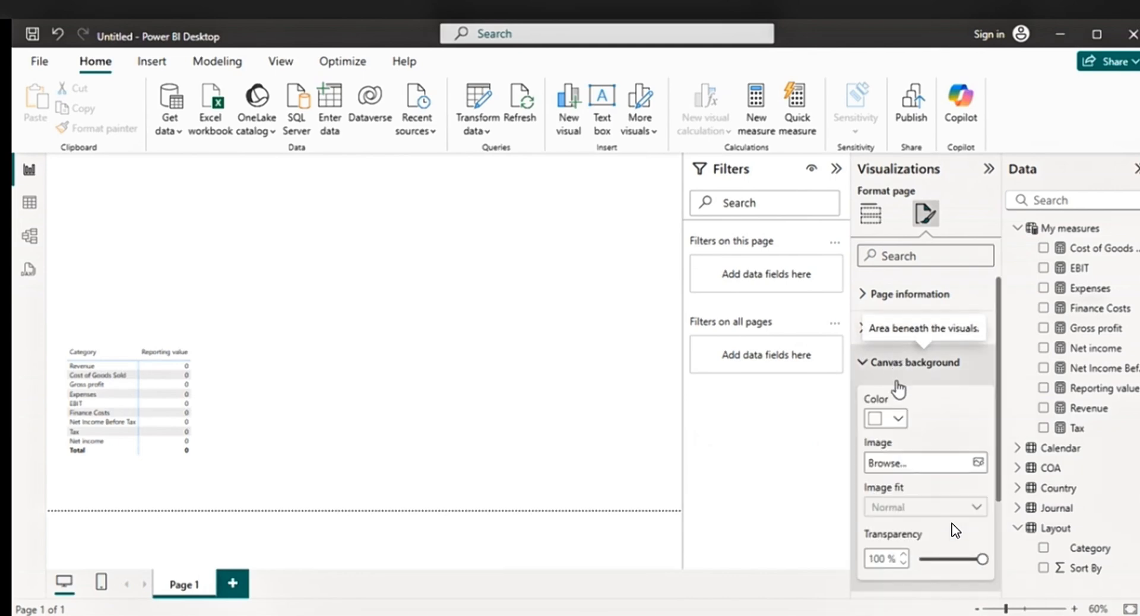
{"action": "left_click", "coordinate": [977, 464]}
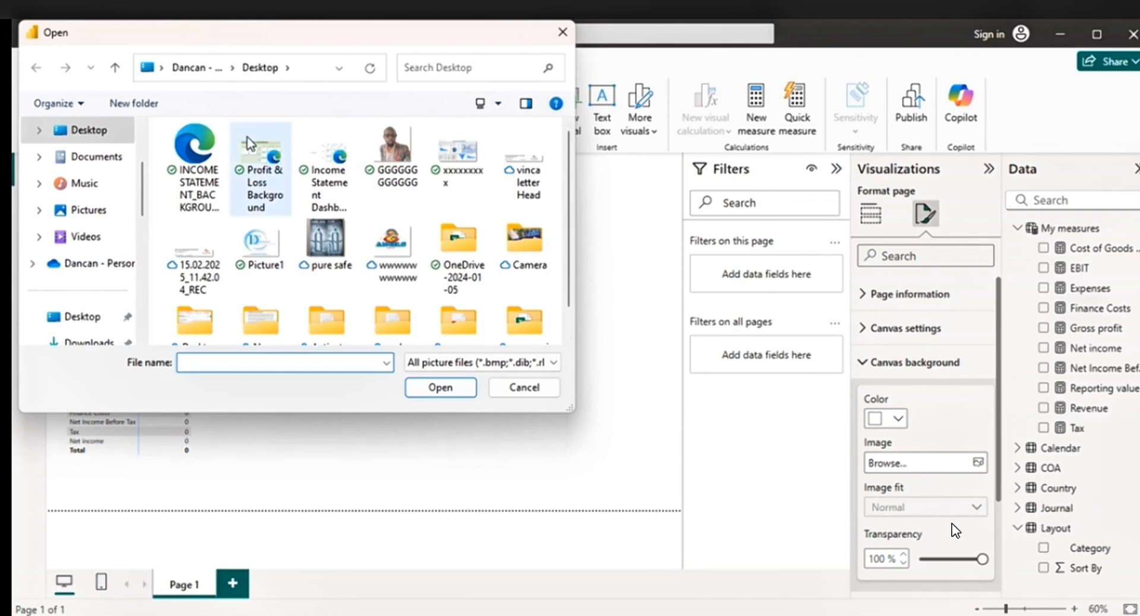
{"action": "left_click", "coordinate": [264, 180]}
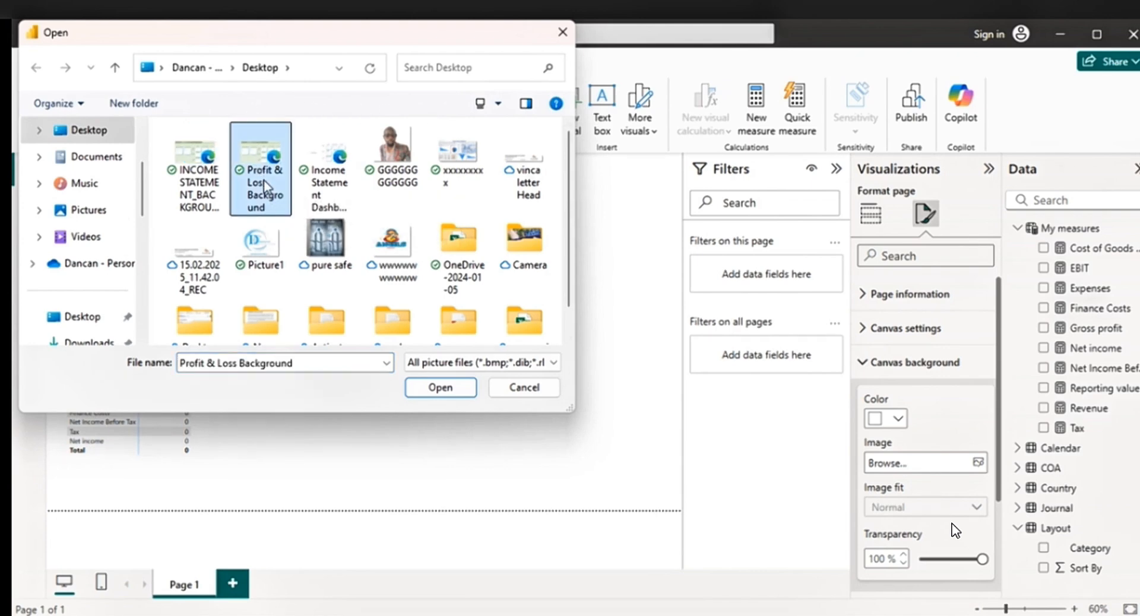
{"action": "left_click", "coordinate": [440, 387]}
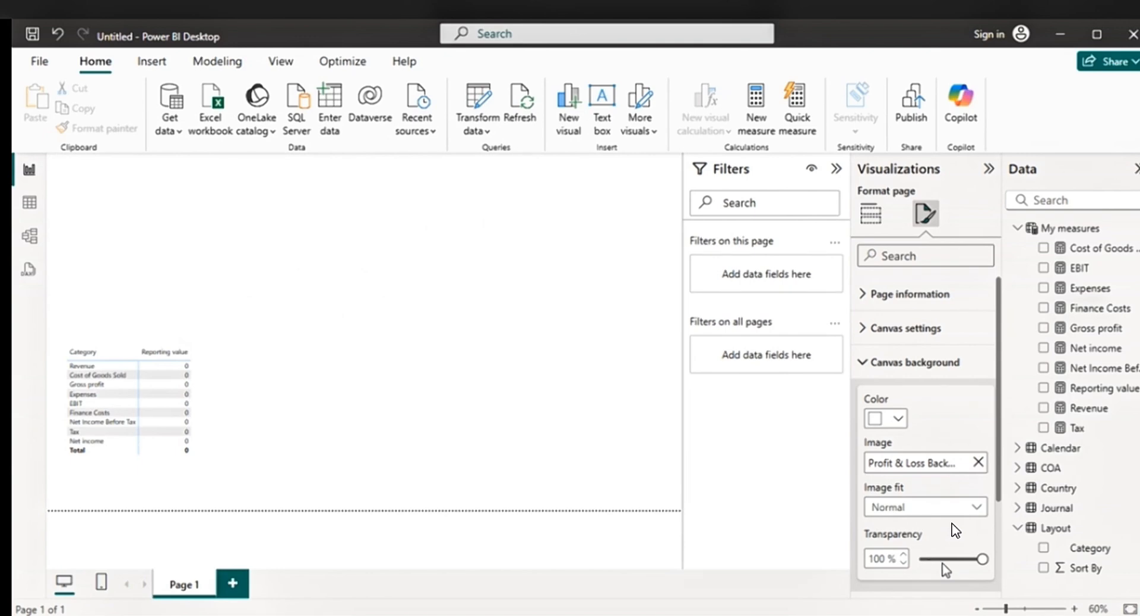
{"action": "left_click_drag", "start_coordinate": [982, 559], "coordinate": [919, 561]}
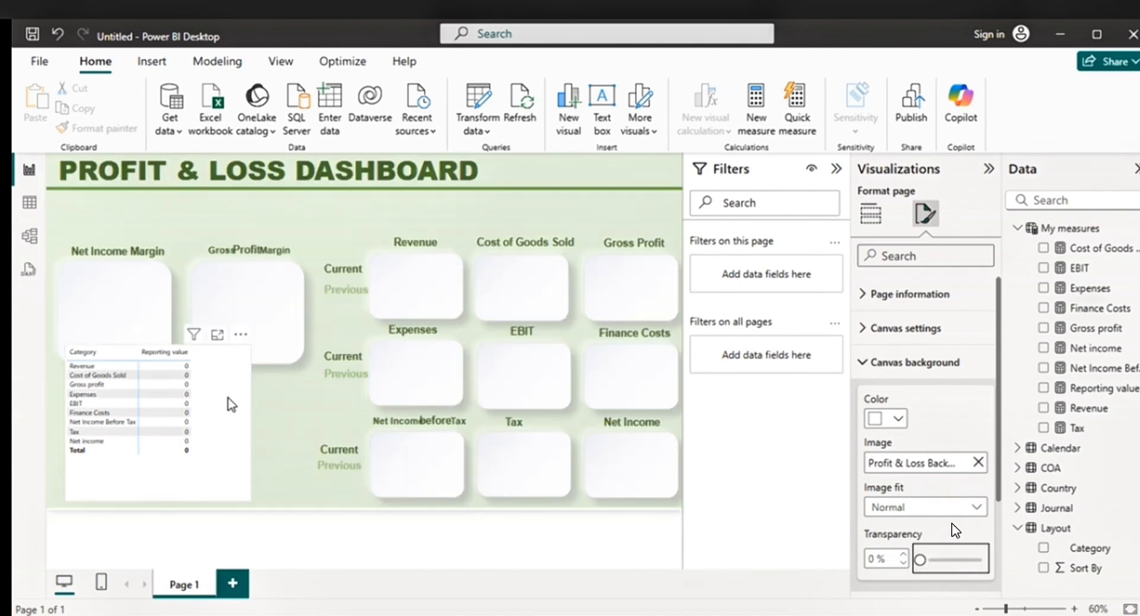
- Shrink the matrix from its upper edge and align it beneath the Net Income Margin and Gross Profit Margin boxes
{"action": "left_click", "coordinate": [159, 354]}
{"action": "left_click_drag", "start_coordinate": [157, 344], "coordinate": [157, 378]}
{"action": "left_click_drag", "start_coordinate": [217, 421], "coordinate": [207, 422]}
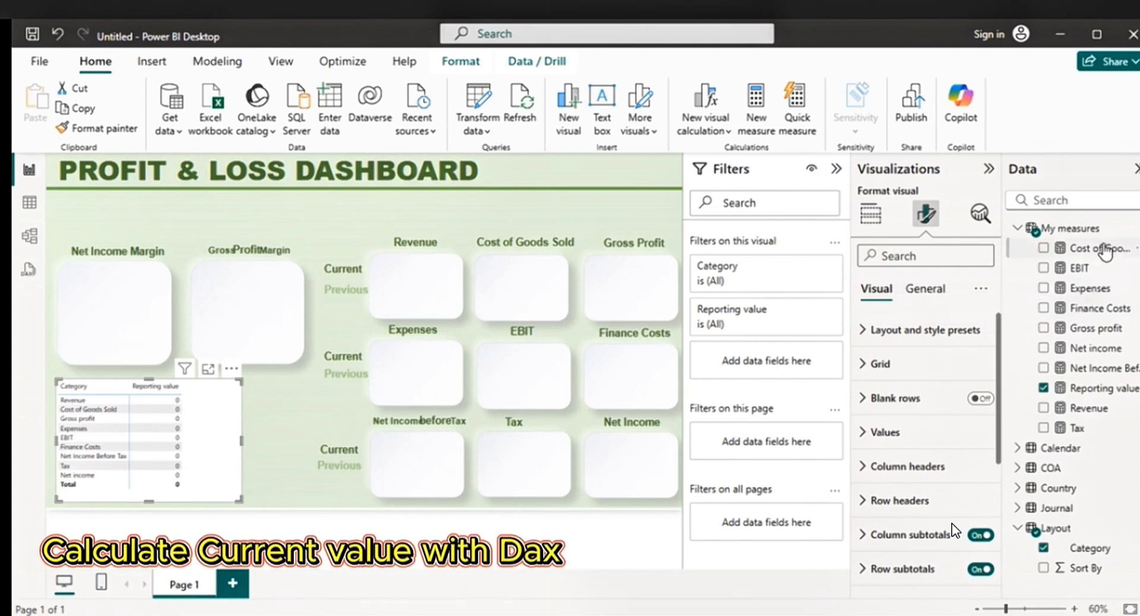
- Create a new measure in the My measures table and name it Current in its formula
{"action": "left_click", "coordinate": [1072, 232]}
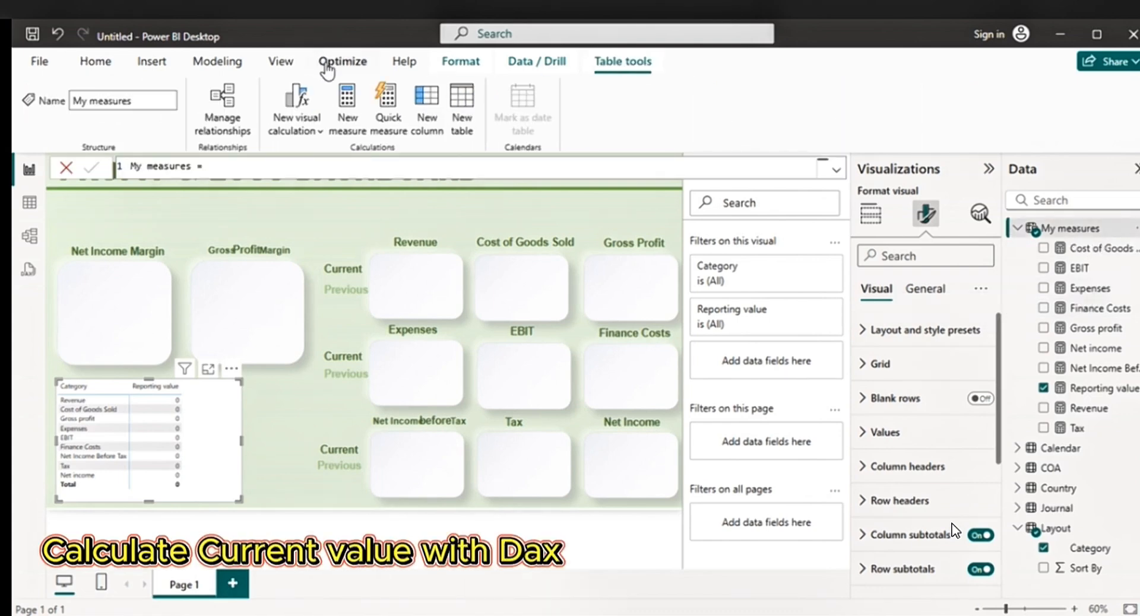
{"action": "left_click", "coordinate": [350, 102]}
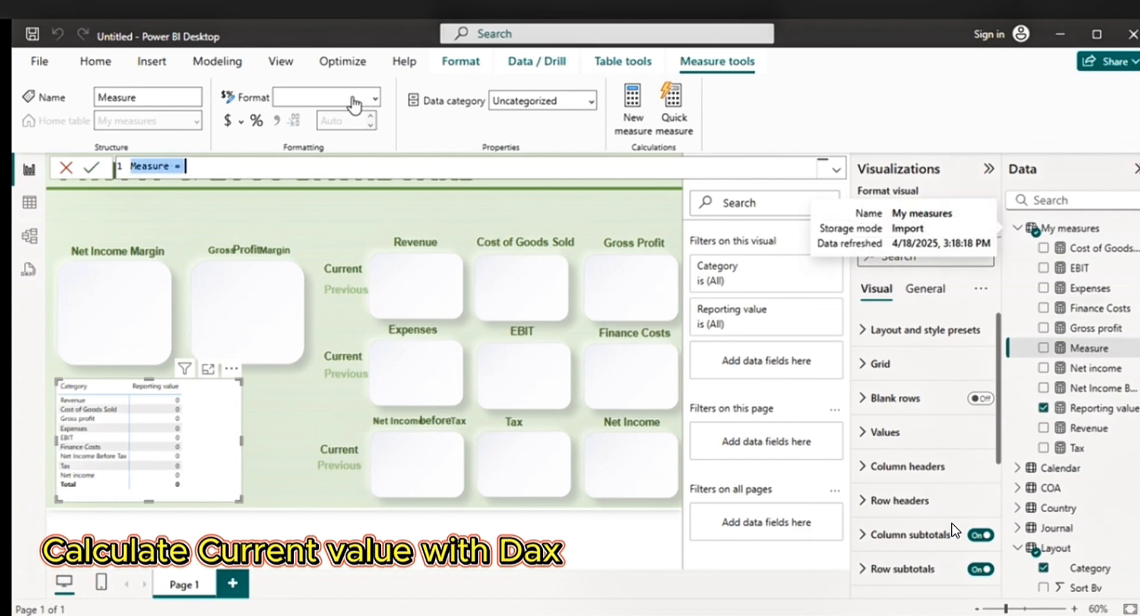
{"action": "left_click", "coordinate": [172, 165]}
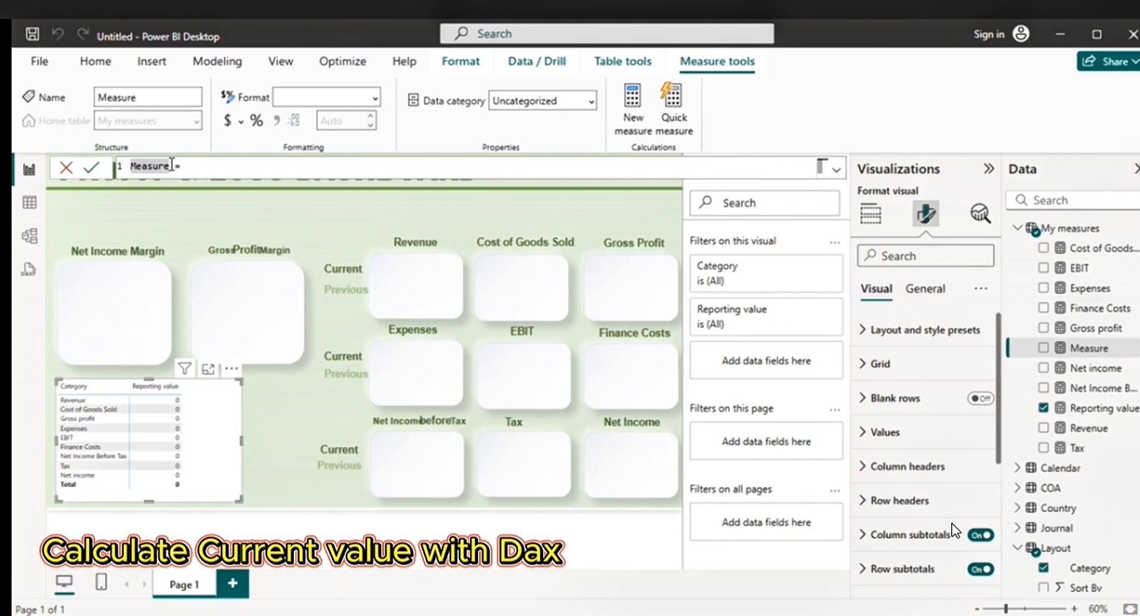
{"action": "key", "text": "BackSpace"}
{"action": "key", "text": "BackSpace"}
{"action": "key", "text": "BackSpace"}
{"action": "key", "text": "BackSpace"}
{"action": "key", "text": "BackSpace"}
{"action": "key", "text": "BackSpace"}
{"action": "key", "text": "BackSpace"}
{"action": "type", "text": "Curre"}
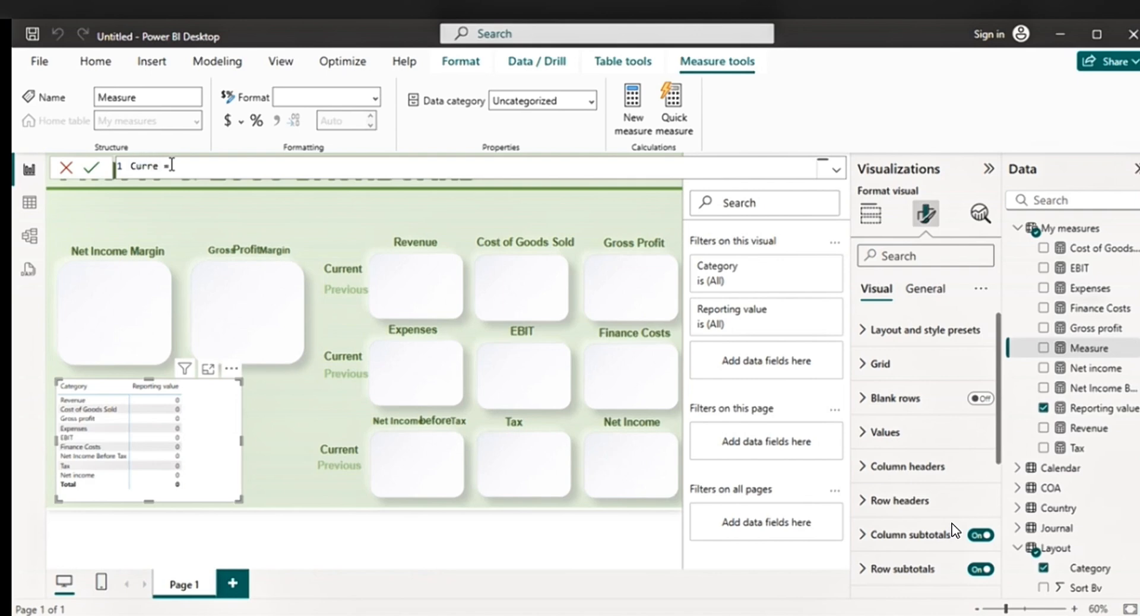
{"action": "type", "text": "nt"}
{"action": "left_click", "coordinate": [196, 165]}
- In the Current measure, define VAR CurrentCategory = SELECTEDVALUE(Layout[Category]) on a new line
{"action": "key", "text": "shift+Return"}
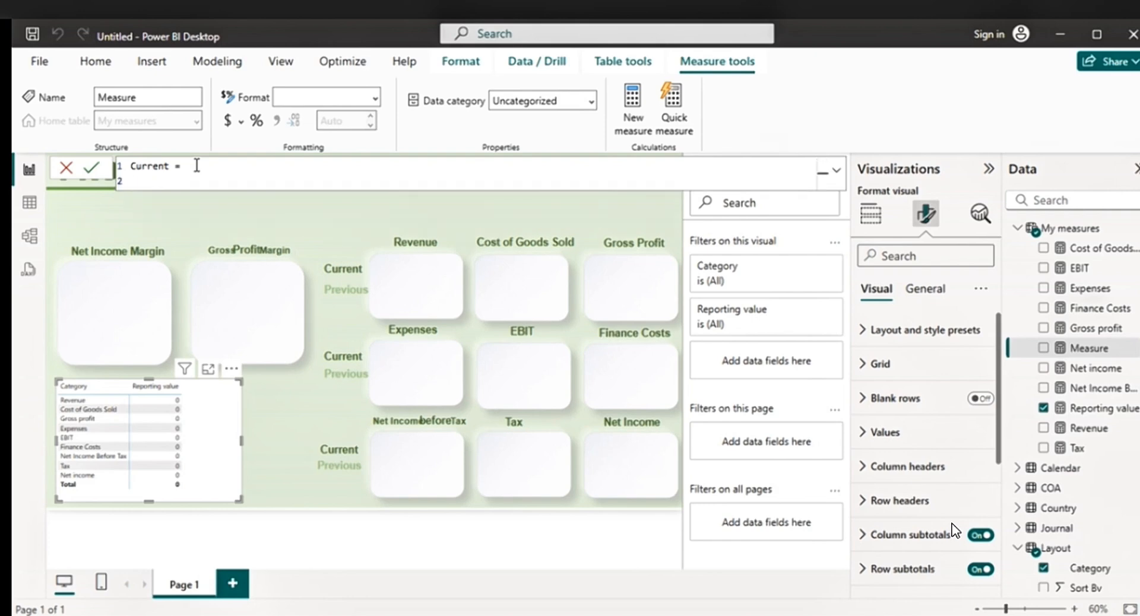
{"action": "type", "text": "var"}
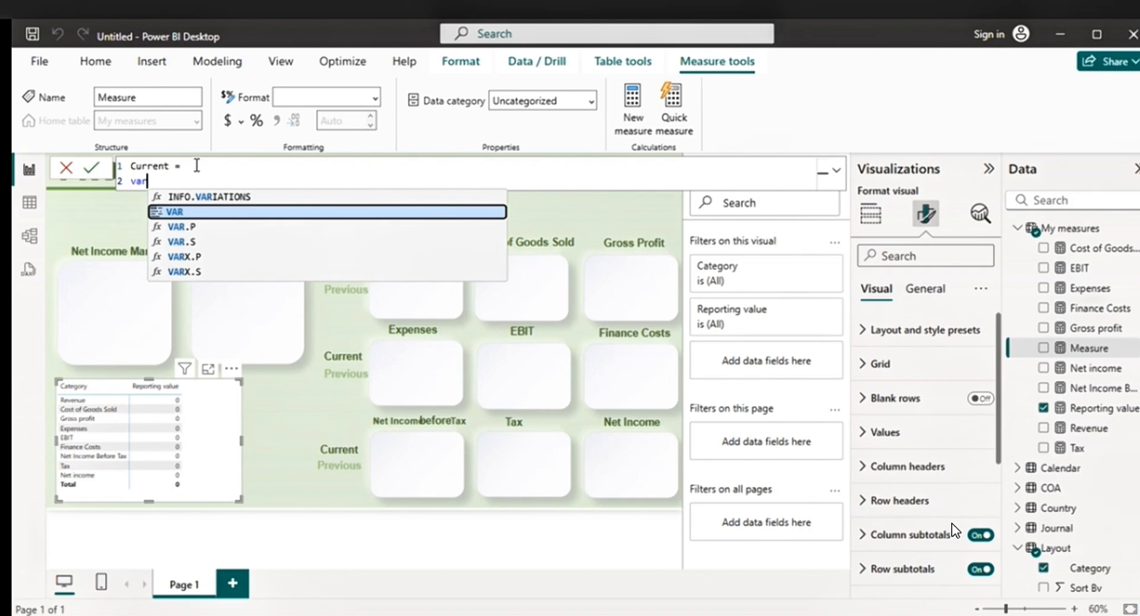
{"action": "key", "text": "Tab"}
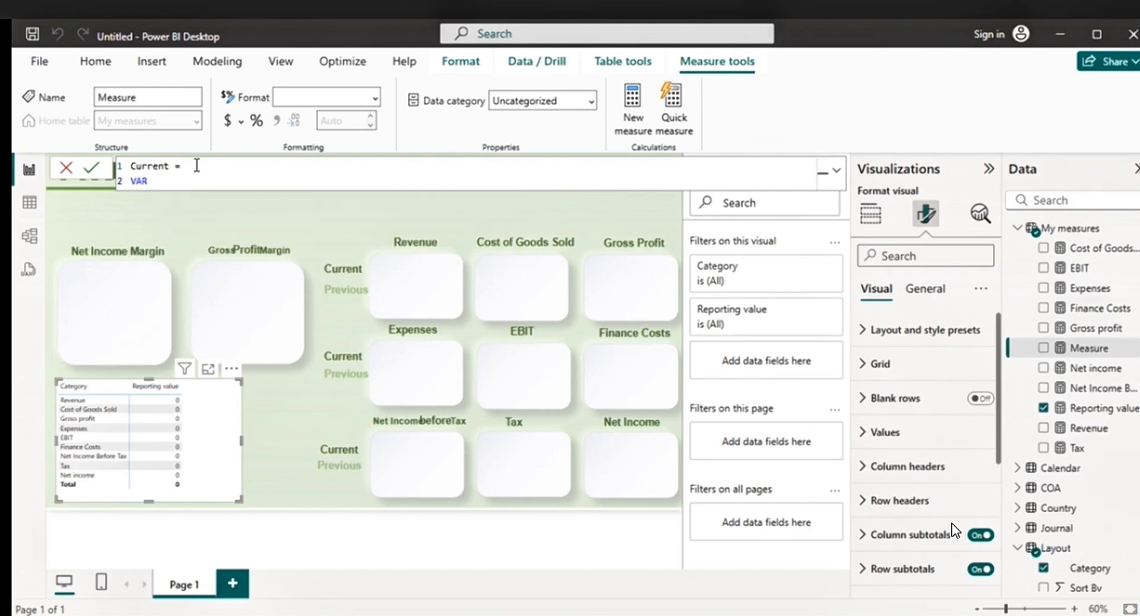
{"action": "type", "text": "CurrentCategory = sel"}
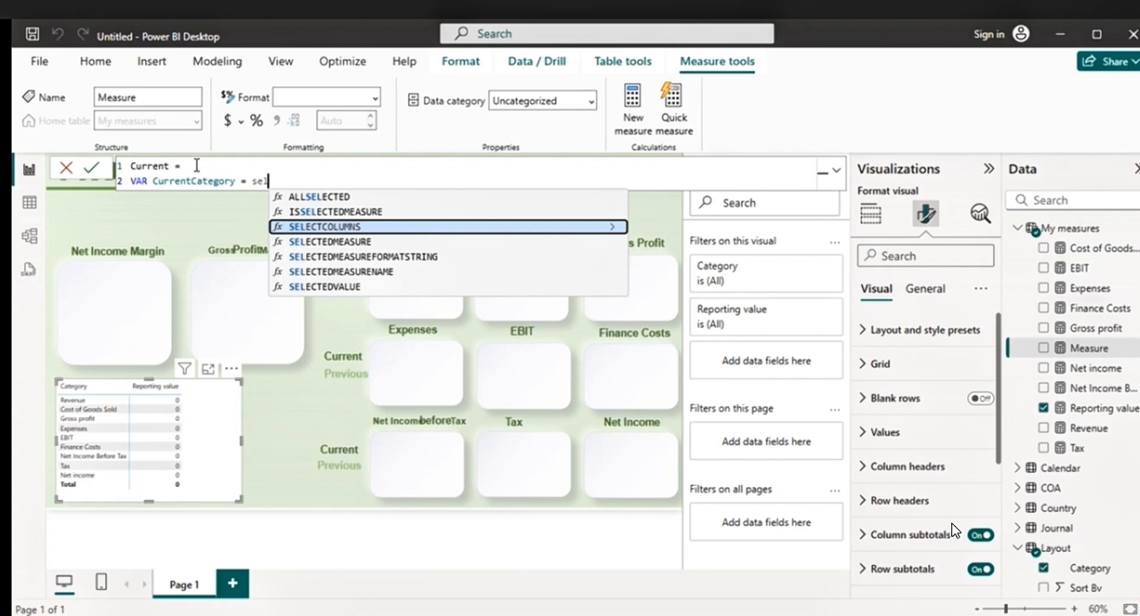
{"action": "left_click", "coordinate": [324, 287]}
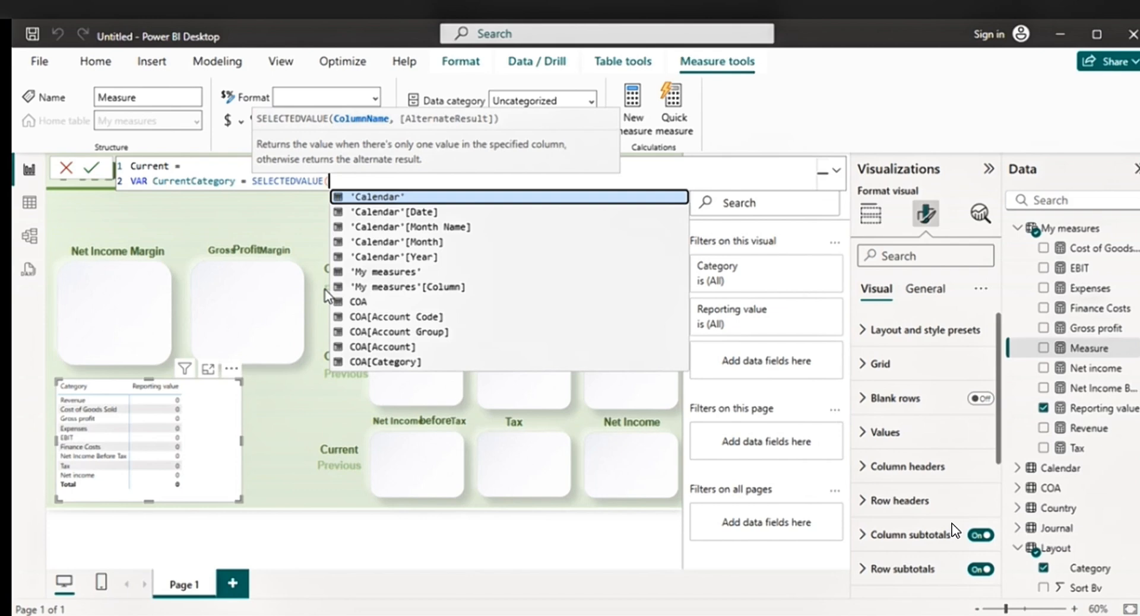
{"action": "type", "text": "L"}
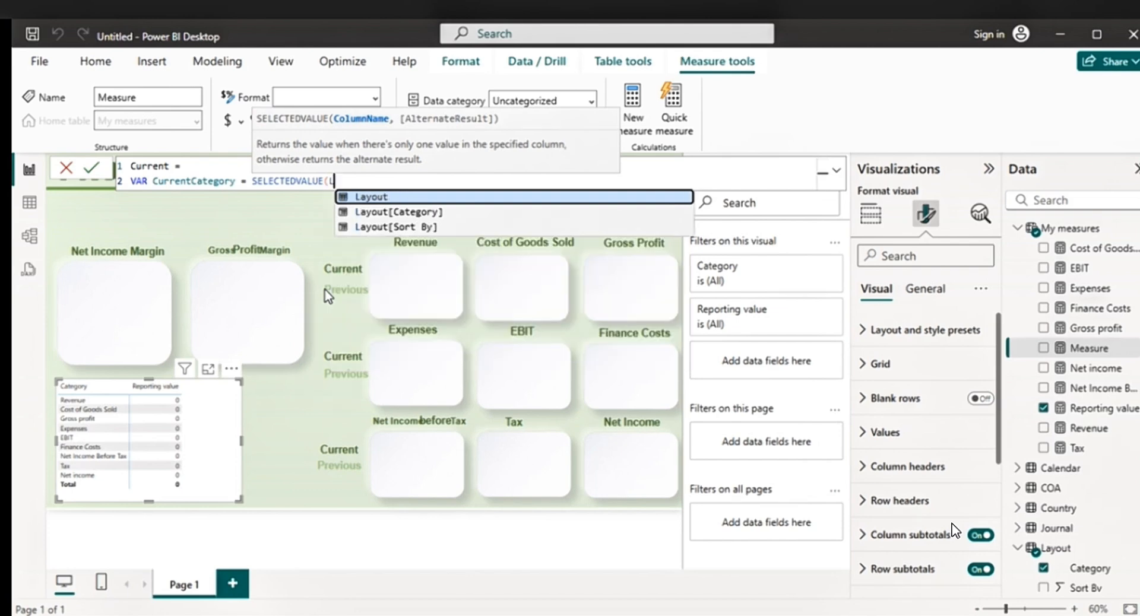
{"action": "left_click", "coordinate": [403, 212]}
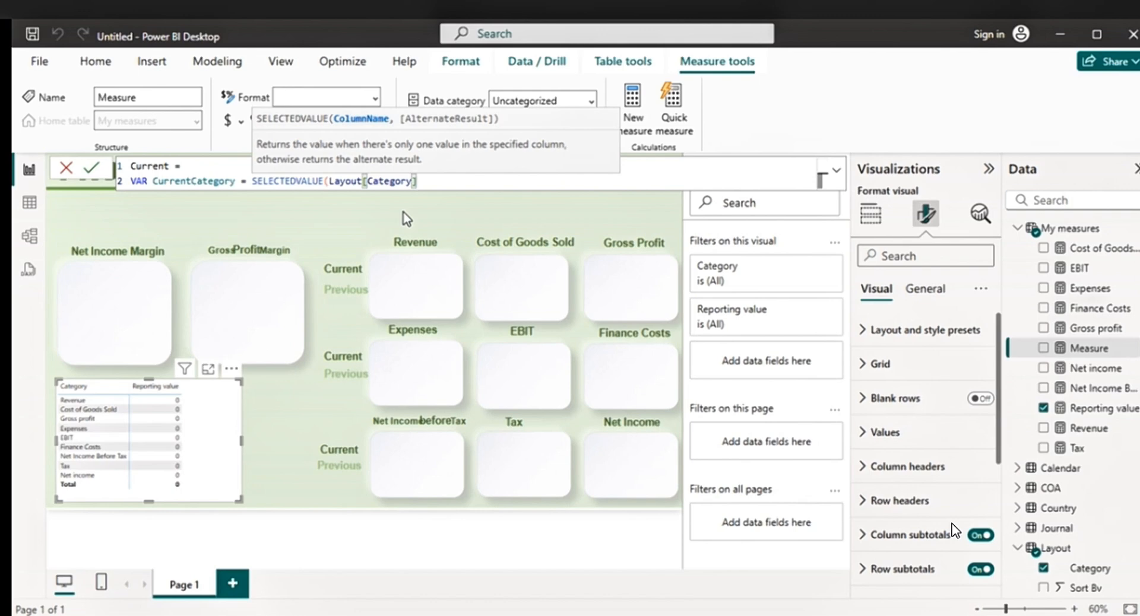
{"action": "type", "text": ")"}
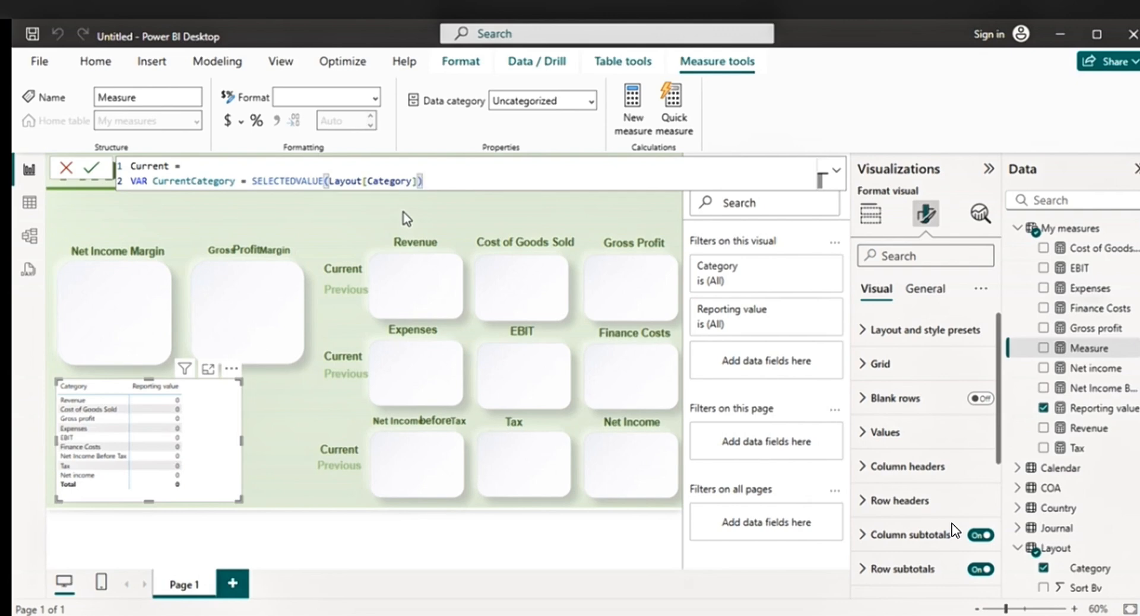
- Leave a blank line in the Current measure and begin a variable named Amount using the SWITCH function
{"action": "key", "text": "shift+Return"}
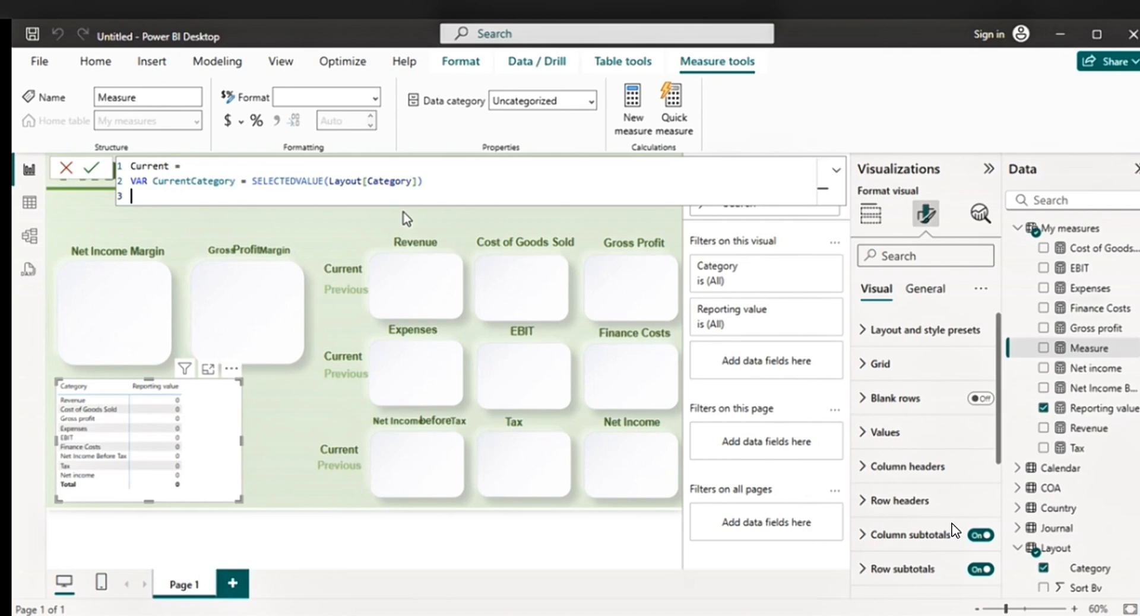
{"action": "key", "text": "shift+Return"}
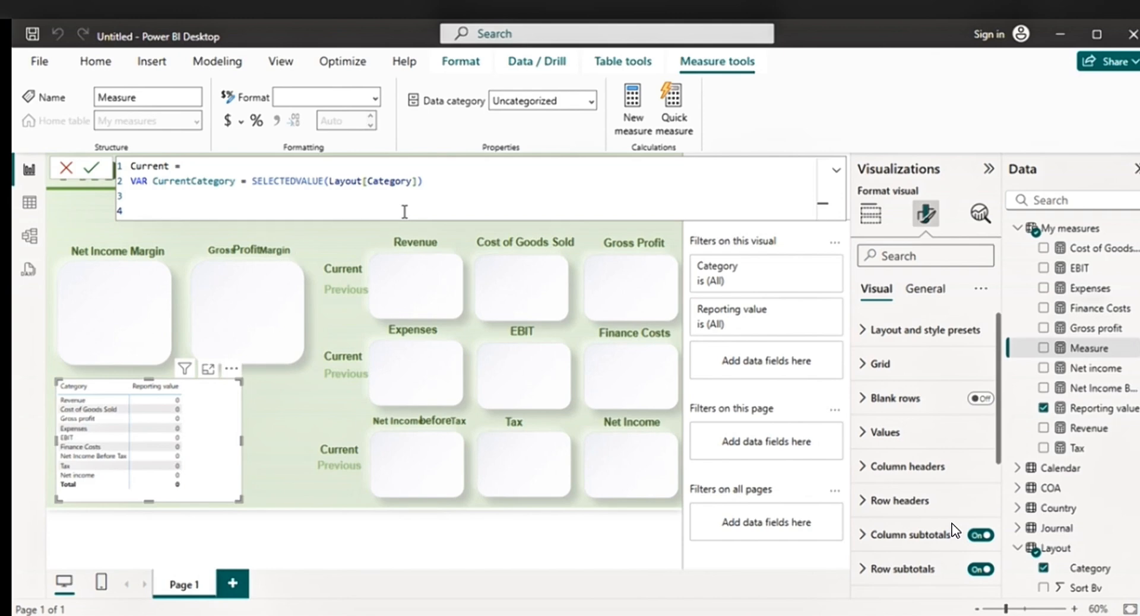
{"action": "type", "text": "VA"}
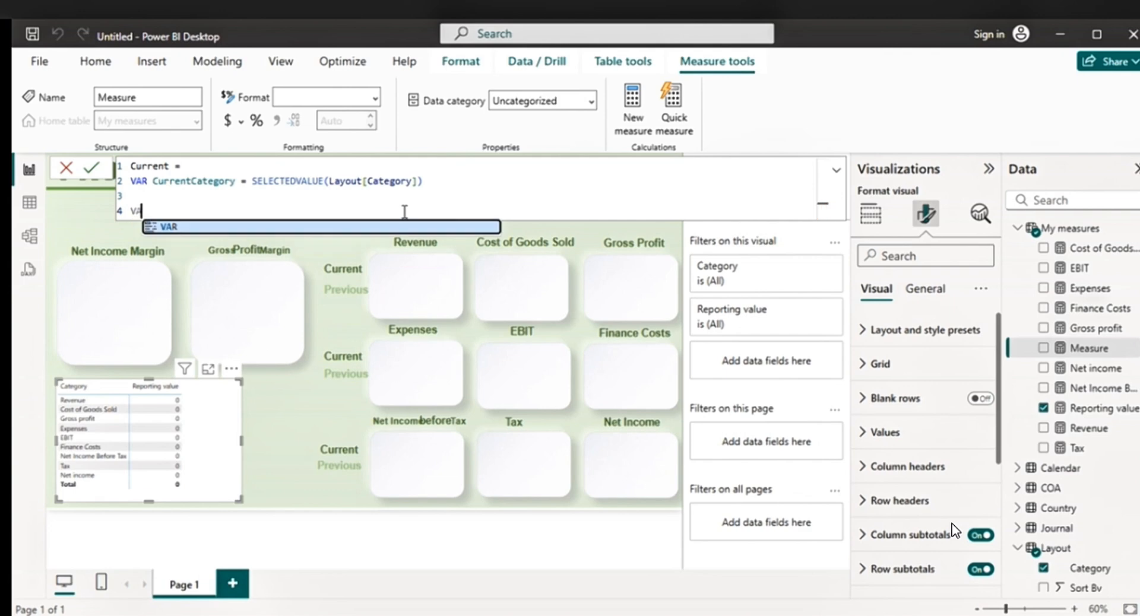
{"action": "type", "text": "R A"}
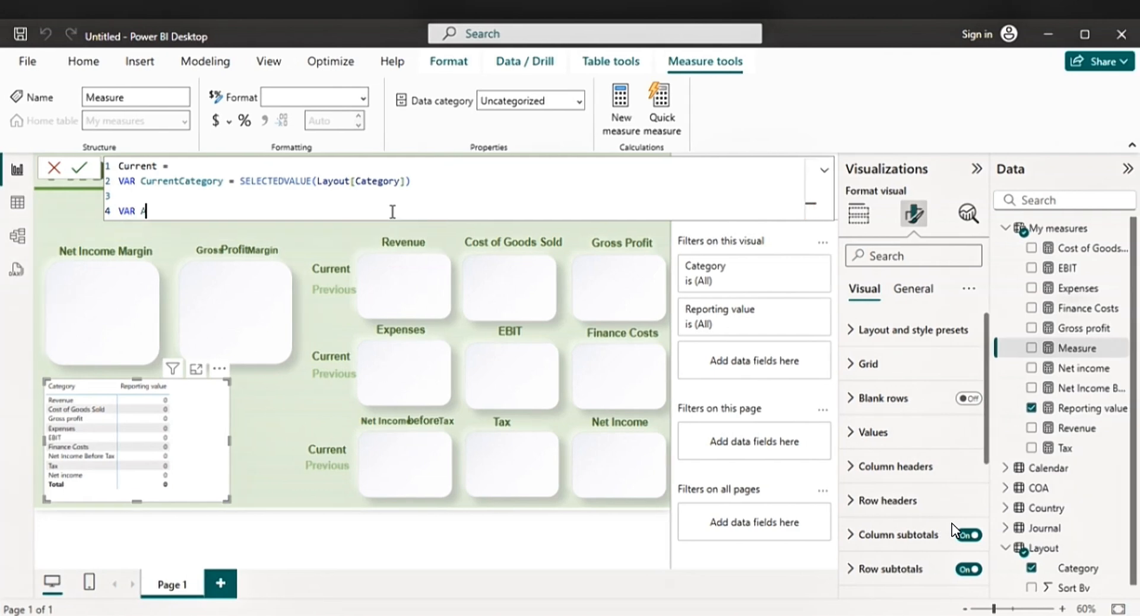
{"action": "type", "text": "mour"}
{"action": "type", "text": "t"}
{"action": "type", "text": " ="}
{"action": "type", "text": "Swi"}
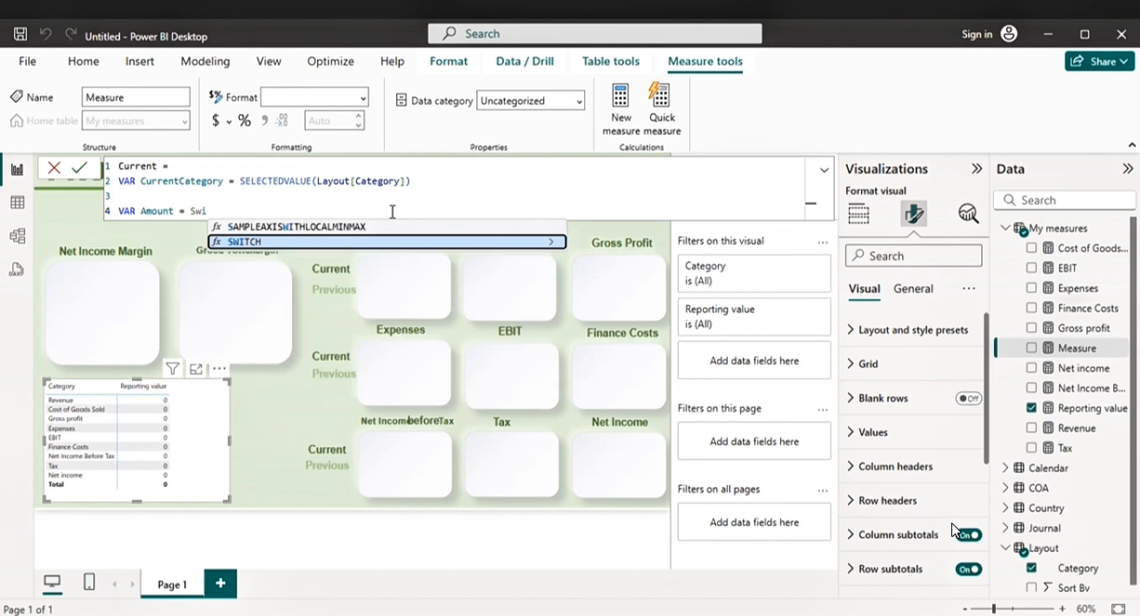
- Define the Amount variable in the Current measure with SWITCH(TRUE(), and start a new line for its branches
{"action": "key", "text": "Tab"}
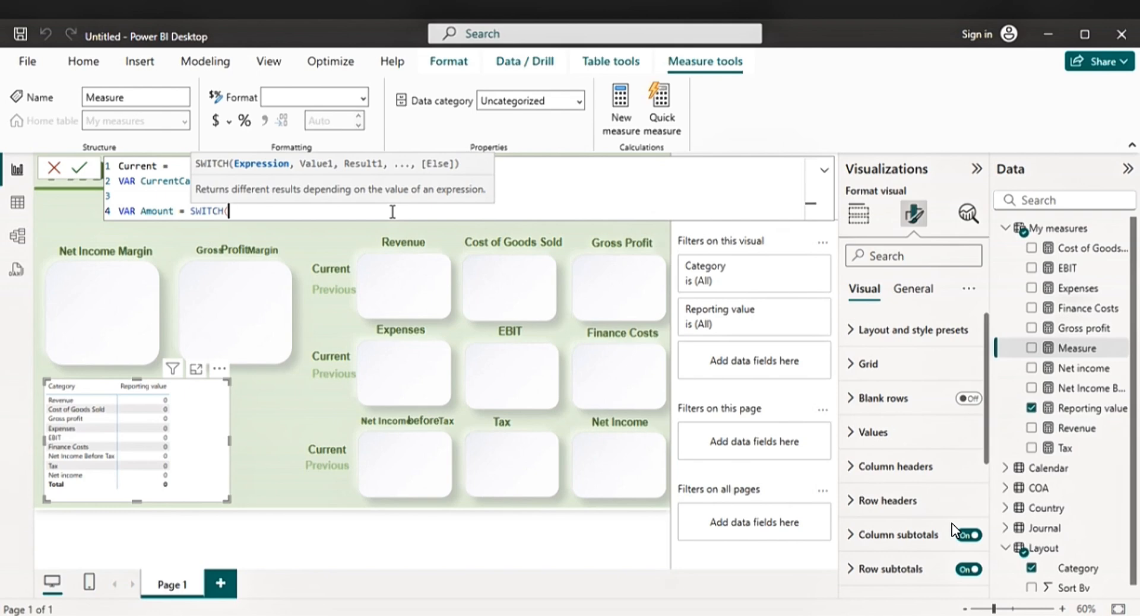
{"action": "type", "text": "T"}
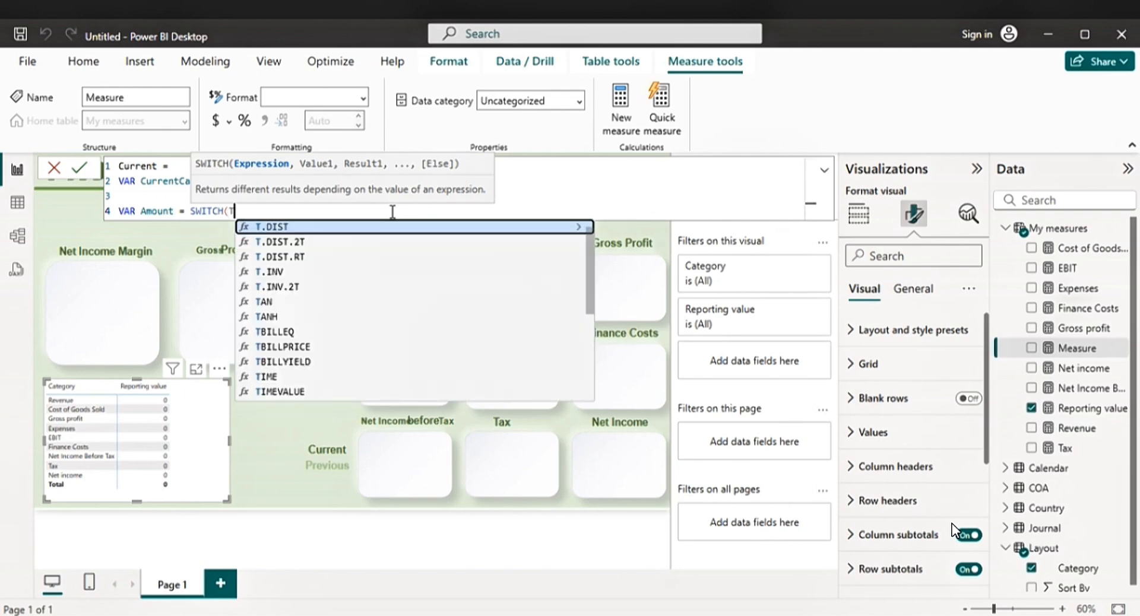
{"action": "type", "text": "R"}
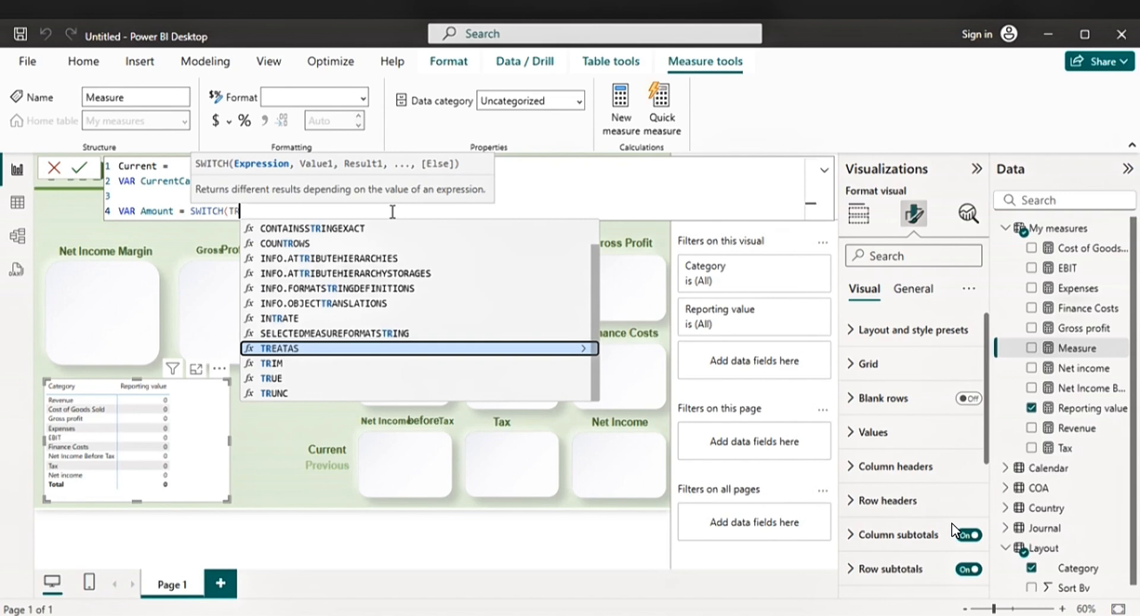
{"action": "type", "text": "UE()"}
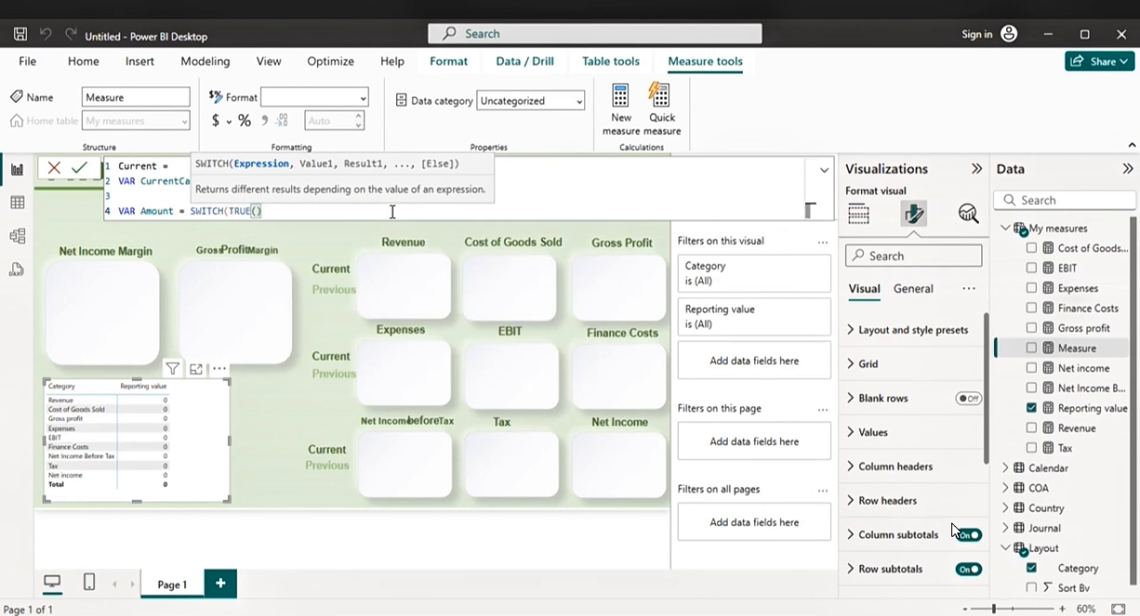
{"action": "type", "text": ","}
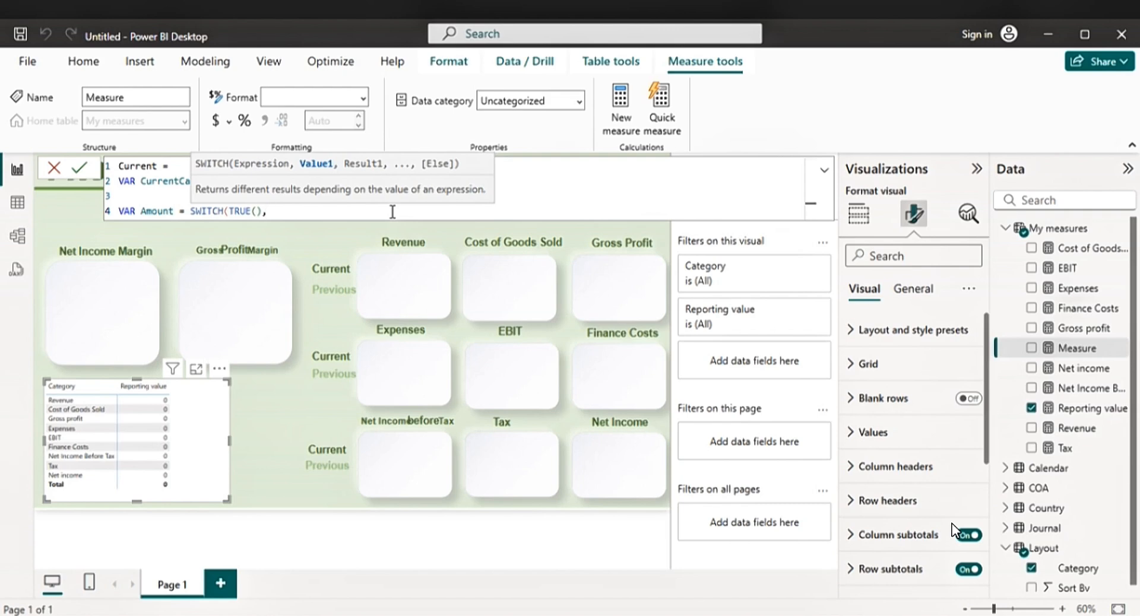
{"action": "key", "text": "shift+Return"}
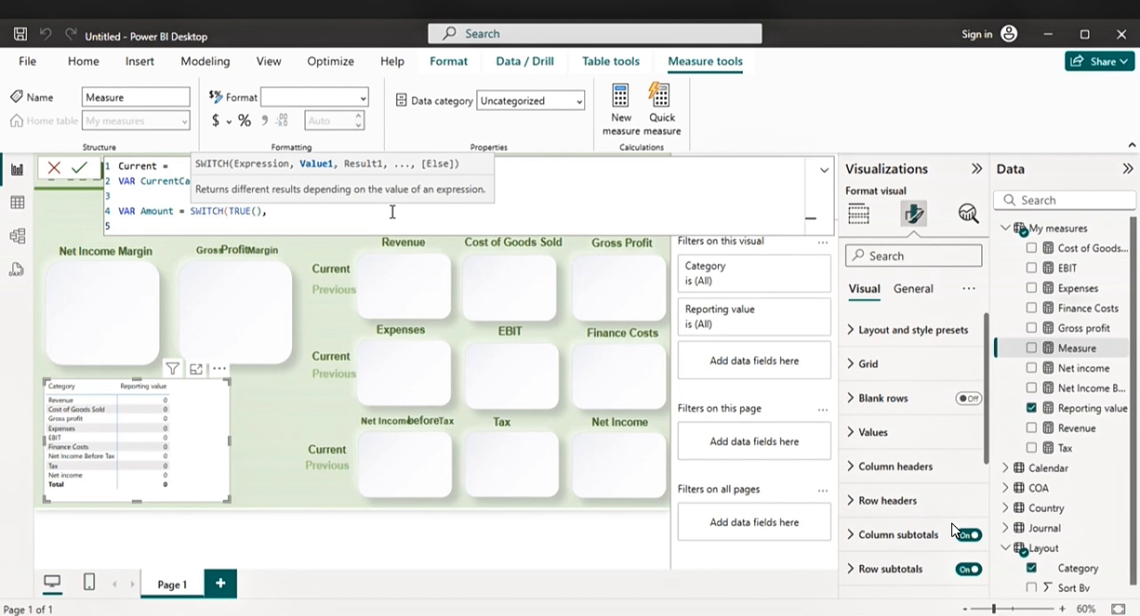
- Add the first SWITCH branch as CurrentCategory = "Revenue",[Revenue], on an indented line
{"action": "key", "text": "Tab"}
{"action": "type", "text": "Curr"}
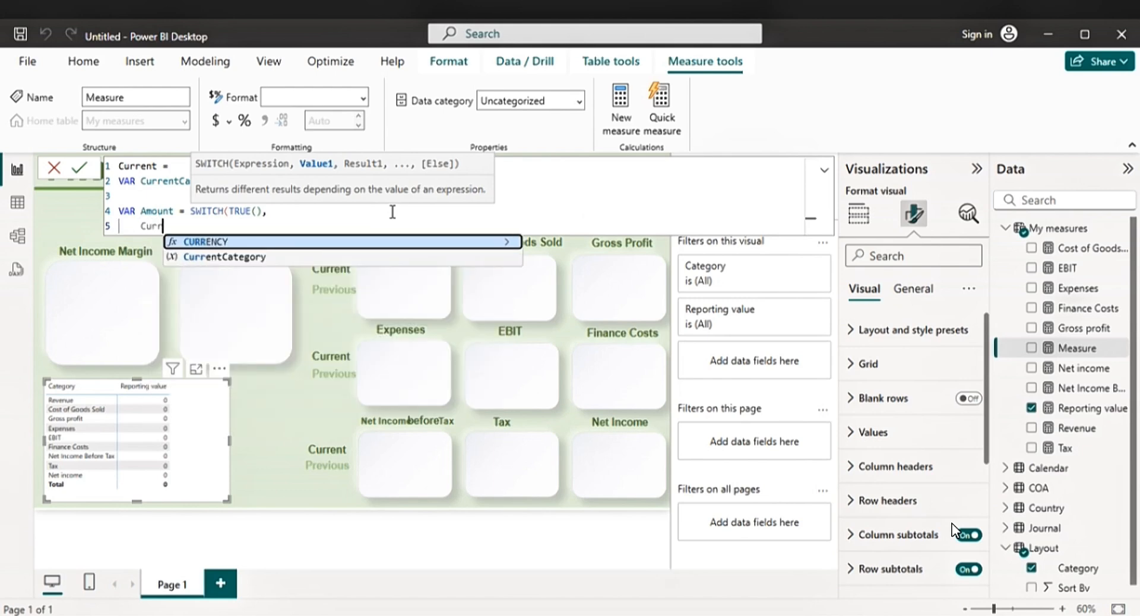
{"action": "type", "text": "e"}
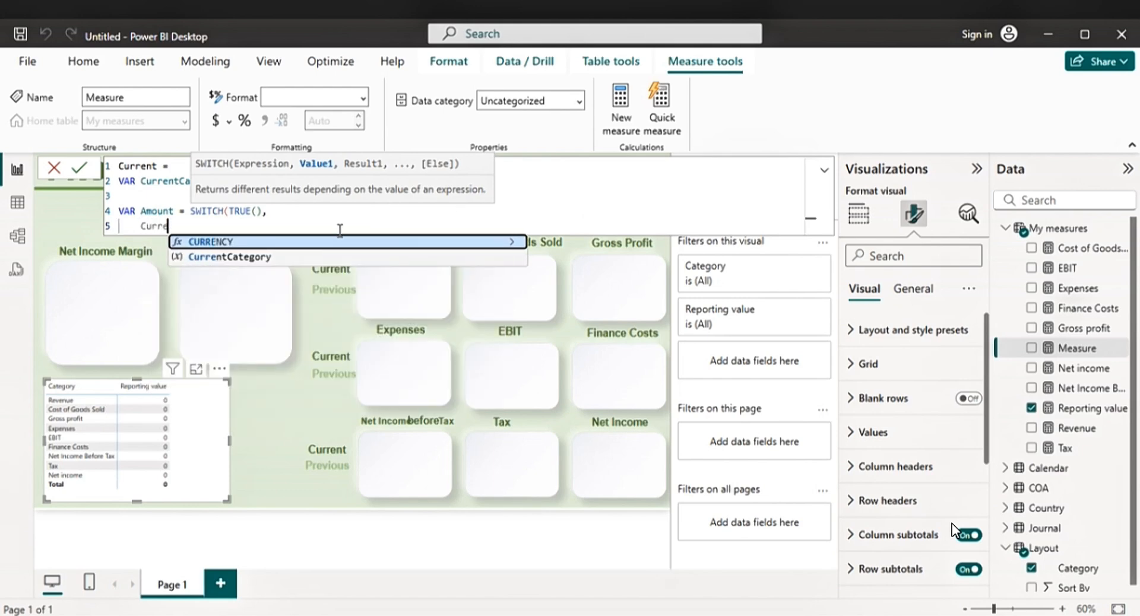
{"action": "left_click", "coordinate": [266, 257]}
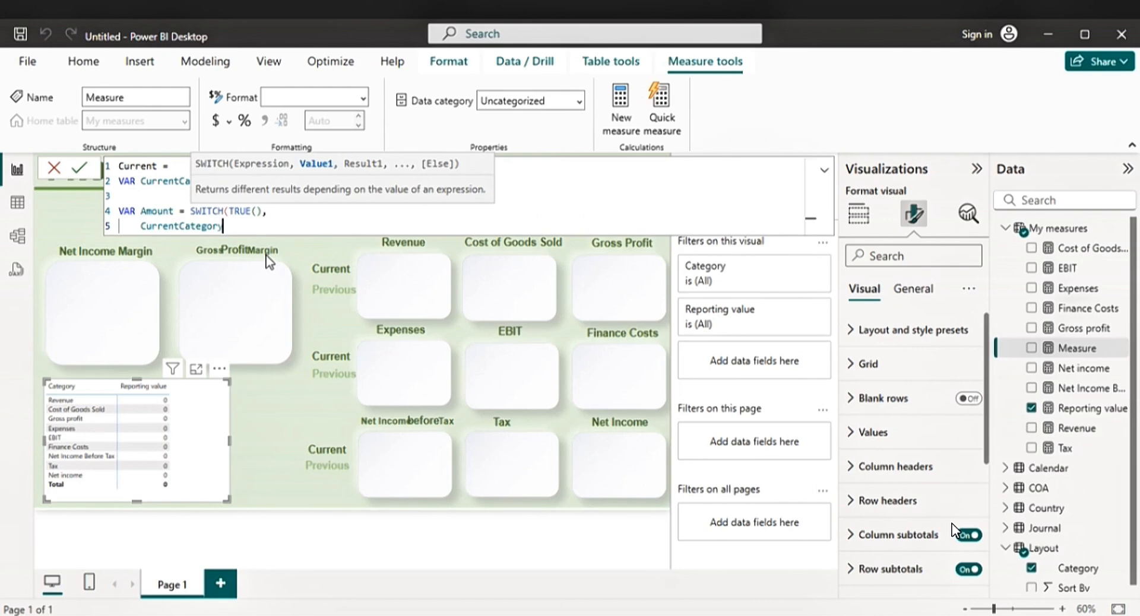
{"action": "type", "text": "= \"Revenue\",reve"}
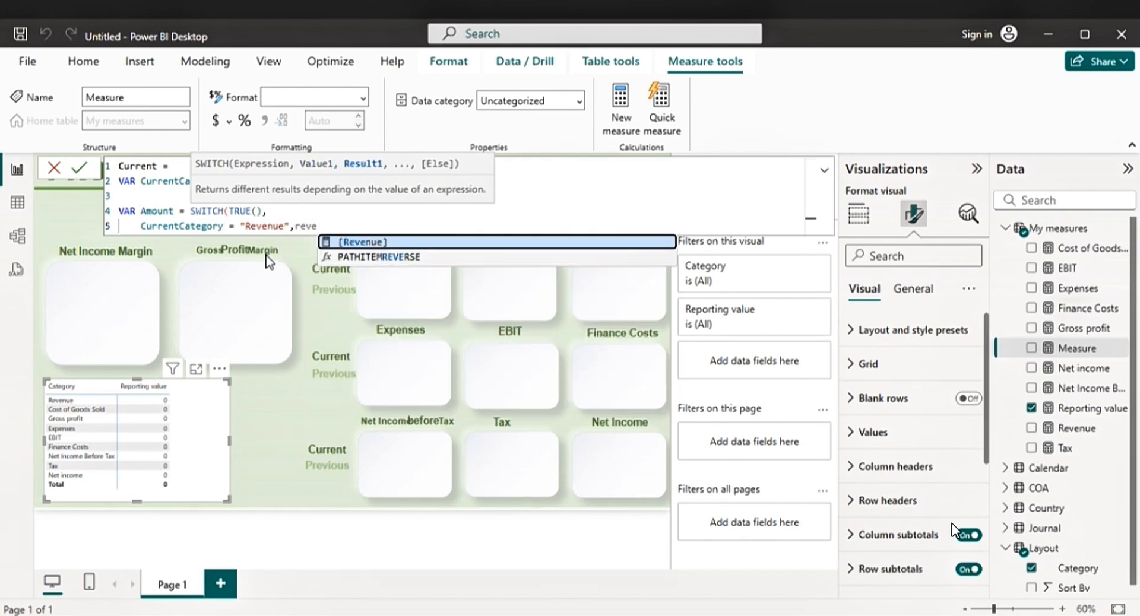
{"action": "key", "text": "Tab"}
{"action": "type", "text": ","}
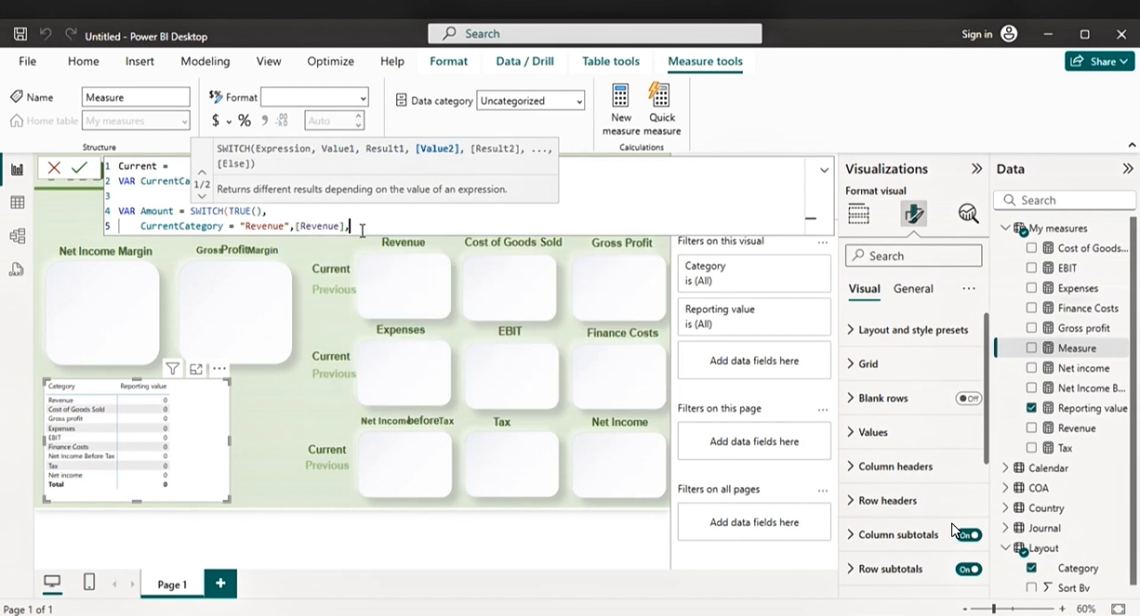
- Duplicate the Revenue branch onto a new line directly below it
{"action": "left_click_drag", "start_coordinate": [351, 226], "coordinate": [144, 225]}
{"action": "key", "text": "ctrl+c"}
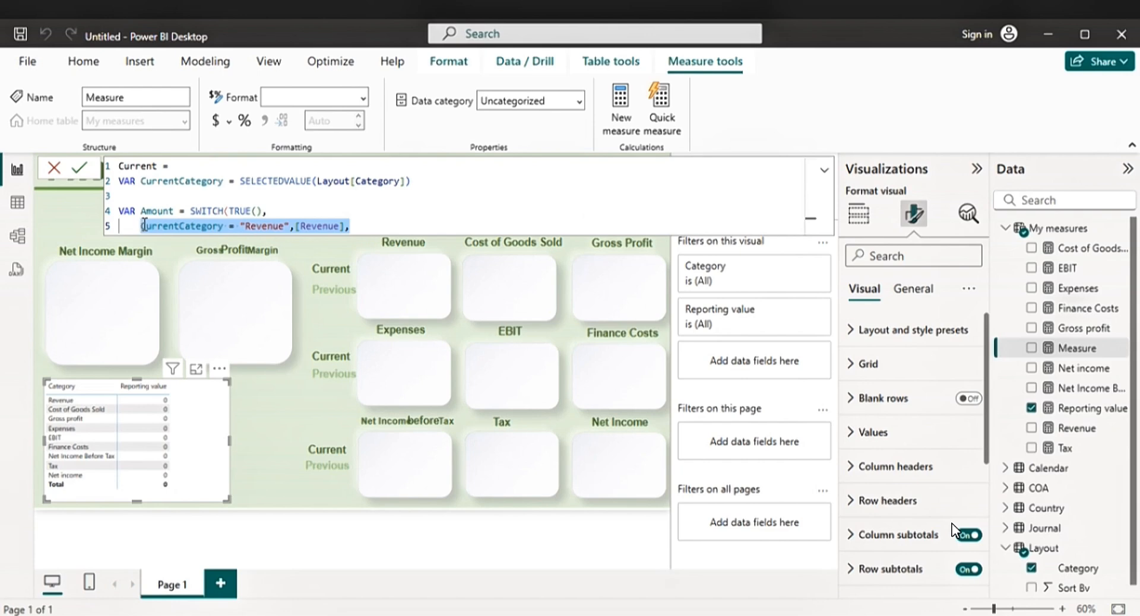
{"action": "left_click", "coordinate": [362, 226]}
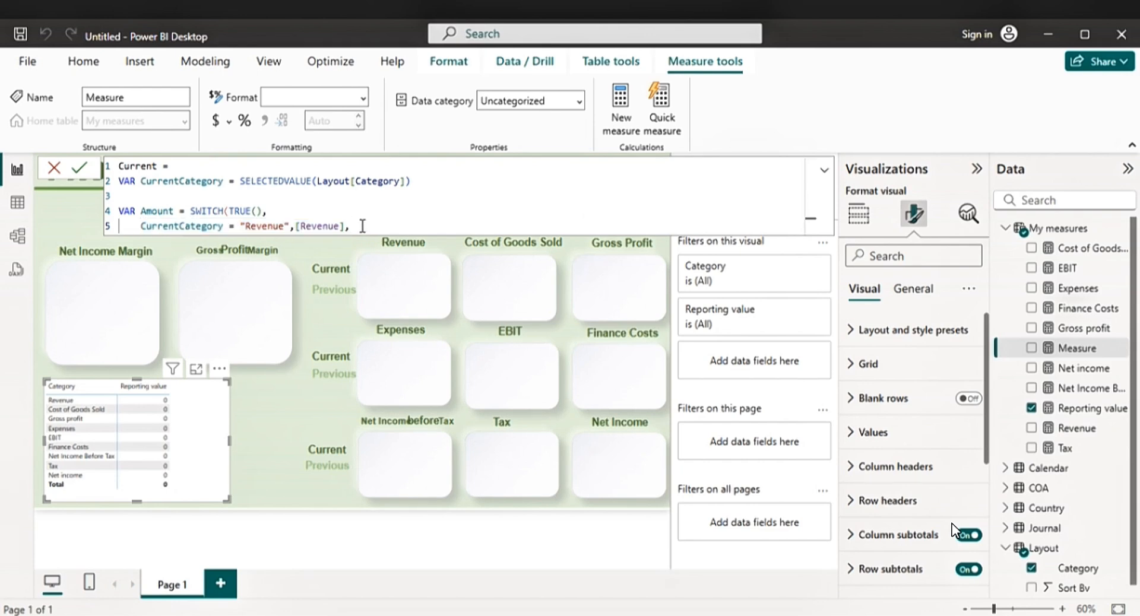
{"action": "key", "text": "shift+Return"}
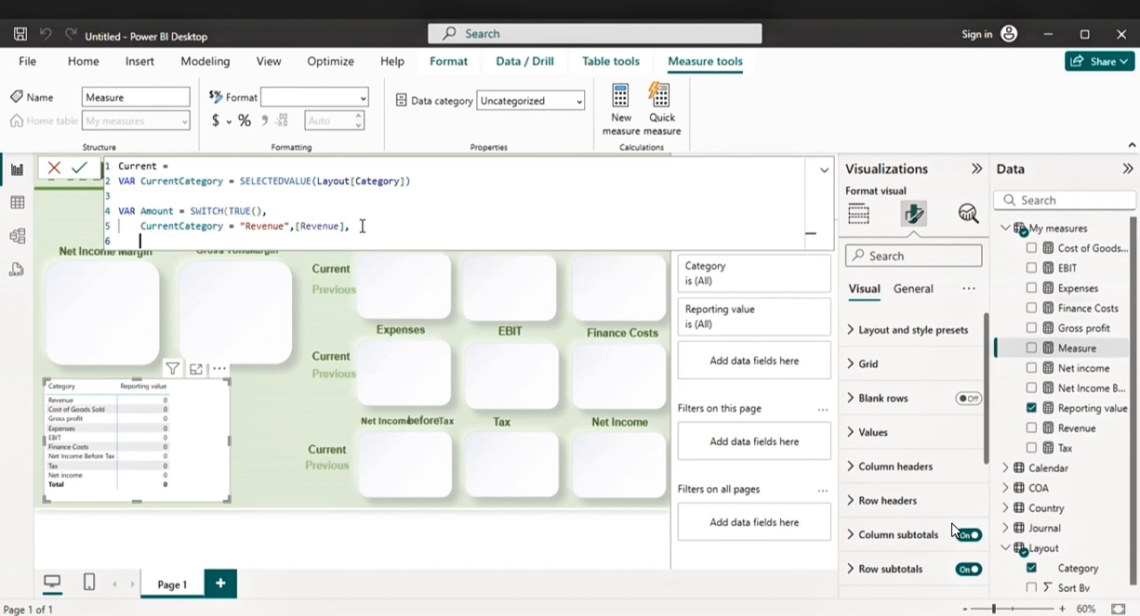
{"action": "key", "text": "ctrl+v"}
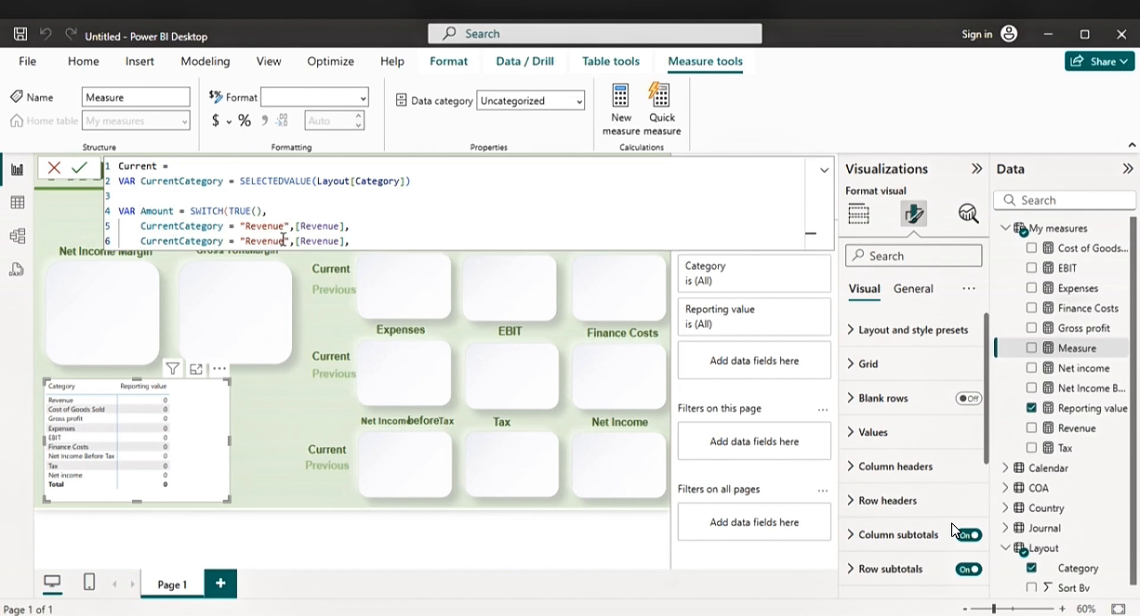
- Change the category text in the duplicated Revenue branch to "Cost of Goods Sold"
{"action": "left_click_drag", "start_coordinate": [283, 238], "coordinate": [245, 238]}
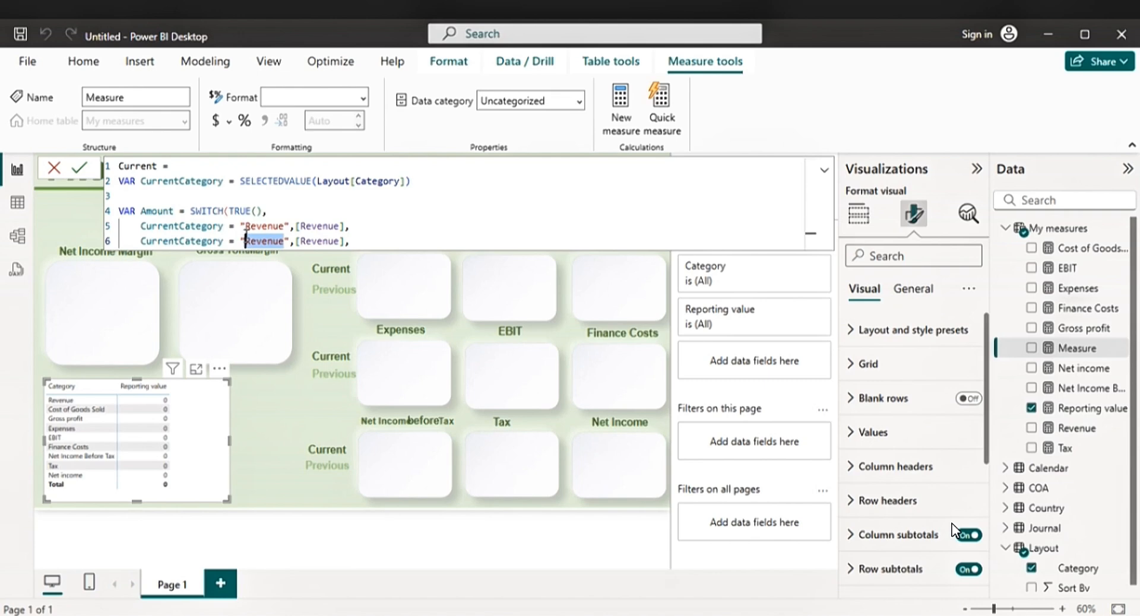
{"action": "type", "text": "E"}
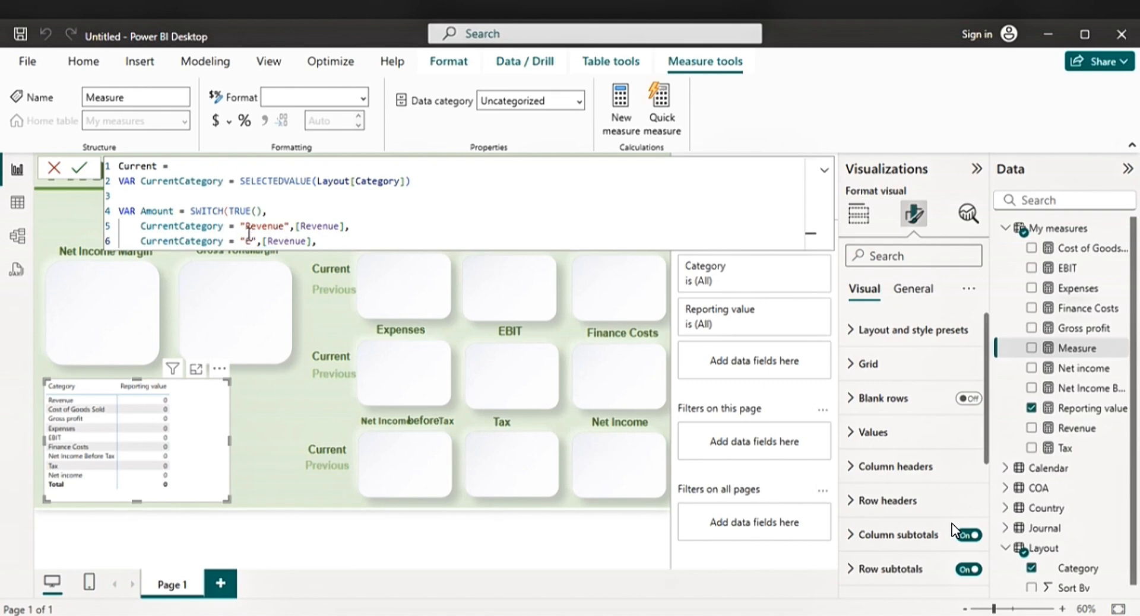
{"action": "type", "text": "ost of"}
{"action": "type", "text": " Goo"}
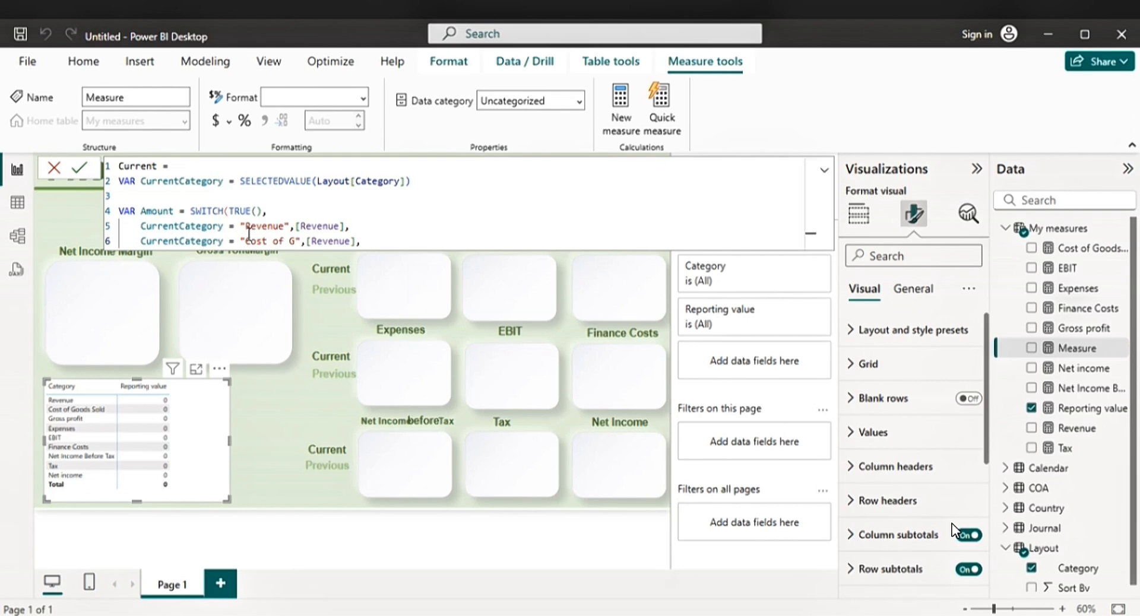
{"action": "type", "text": "ds D"}
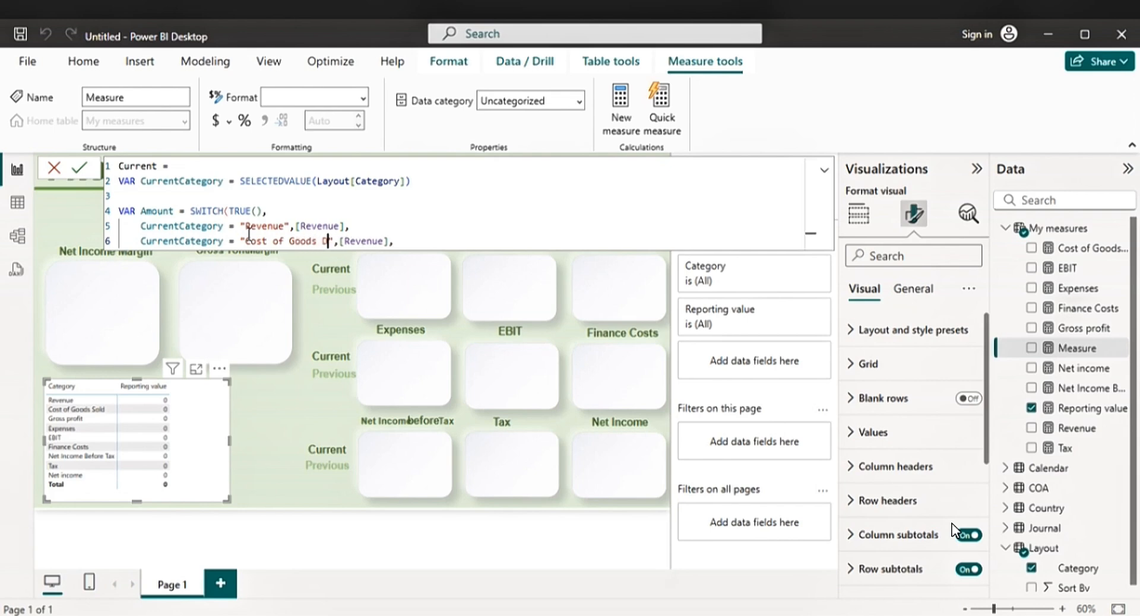
{"action": "key", "text": "BackSpace"}
{"action": "type", "text": "s"}
{"action": "key", "text": "BackSpace"}
{"action": "type", "text": "Sold"}
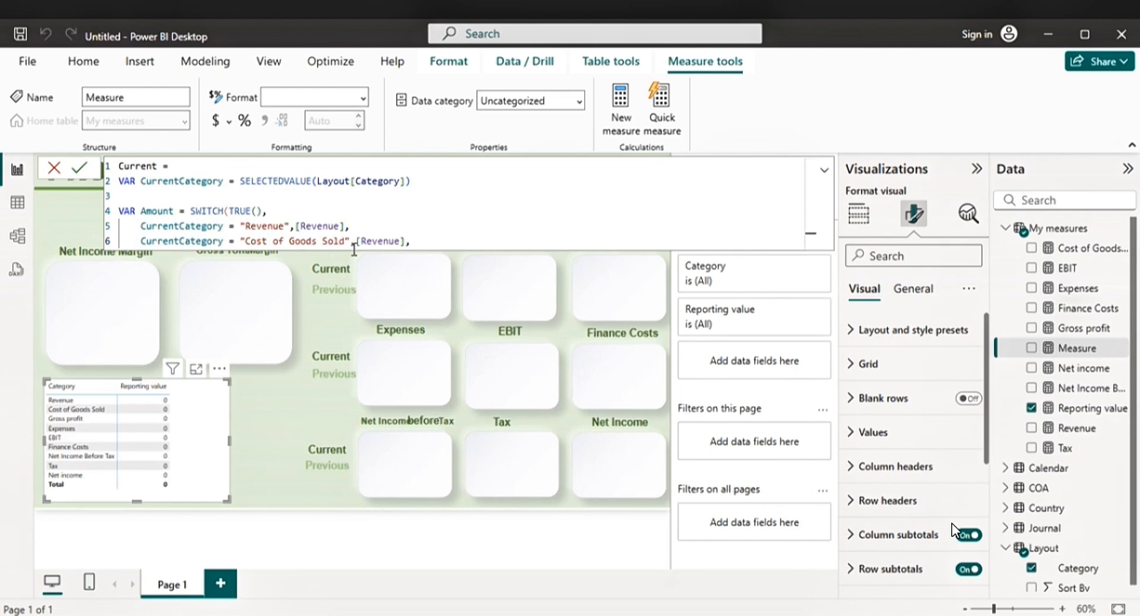
- Replace the measure returned by the "Cost of Goods Sold" branch with [Cost of Goods Sold]
{"action": "left_click_drag", "start_coordinate": [344, 241], "coordinate": [246, 241]}
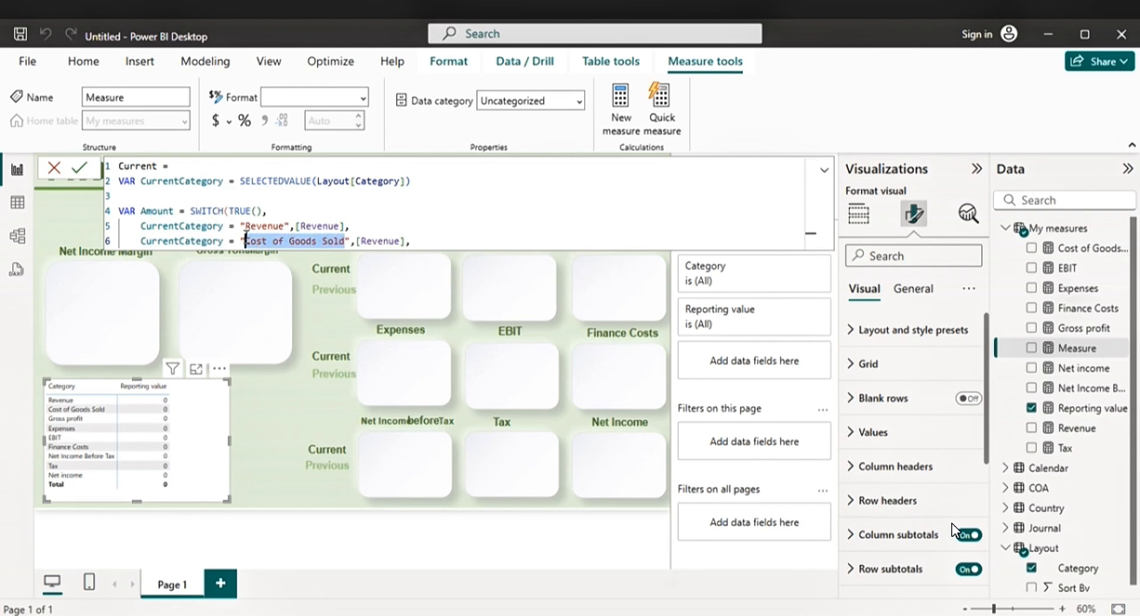
{"action": "left_click", "coordinate": [404, 241]}
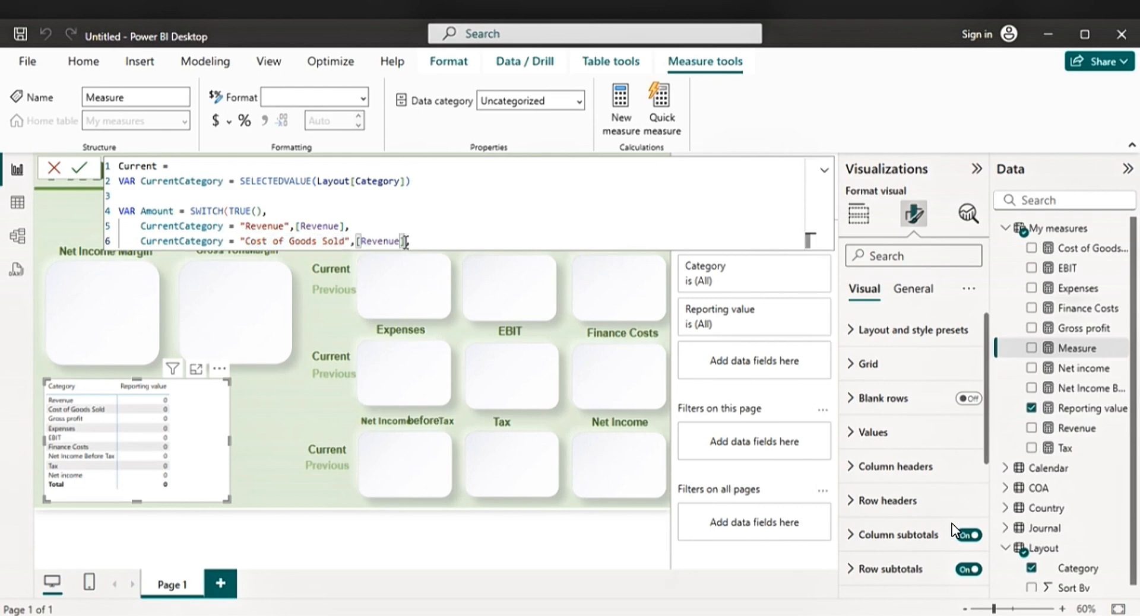
{"action": "key", "text": "BackSpace"}
{"action": "key", "text": "BackSpace"}
{"action": "key", "text": "BackSpace"}
{"action": "key", "text": "BackSpace"}
{"action": "key", "text": "BackSpace"}
{"action": "key", "text": "BackSpace"}
{"action": "key", "text": "BackSpace"}
{"action": "key", "text": "BackSpace"}
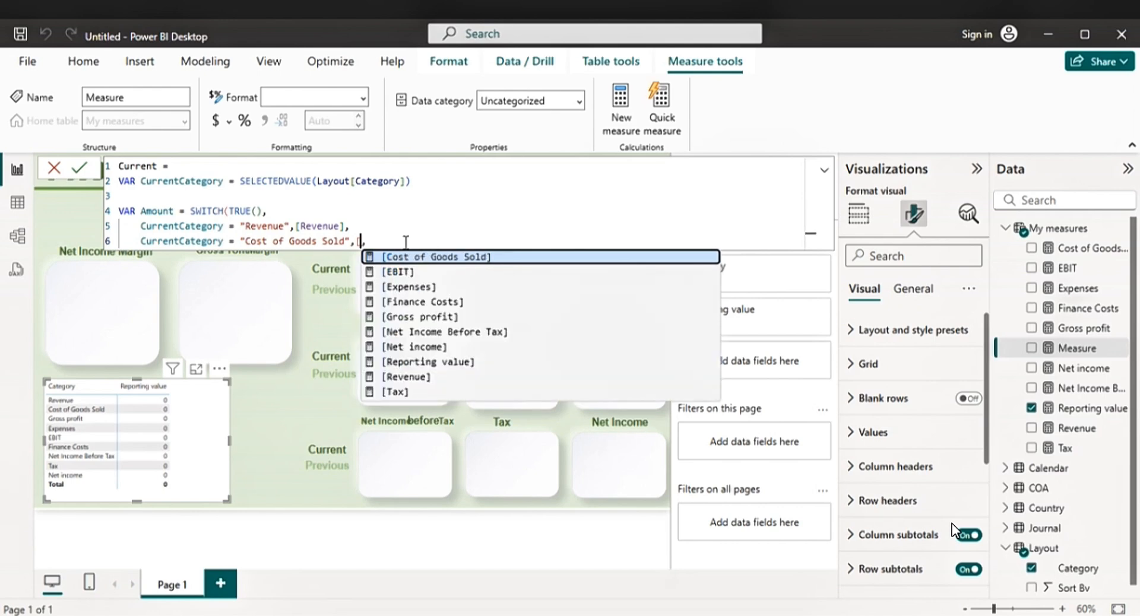
{"action": "type", "text": "cis"}
{"action": "key", "text": "BackSpace"}
{"action": "key", "text": "BackSpace"}
{"action": "key", "text": "BackSpace"}
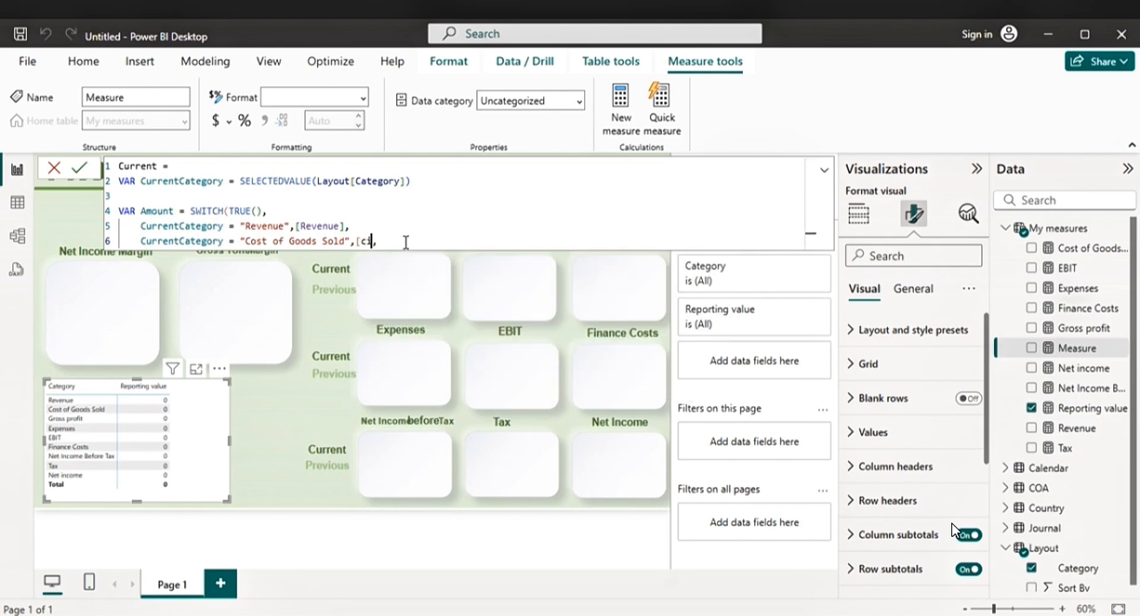
{"action": "key", "text": "Tab"}
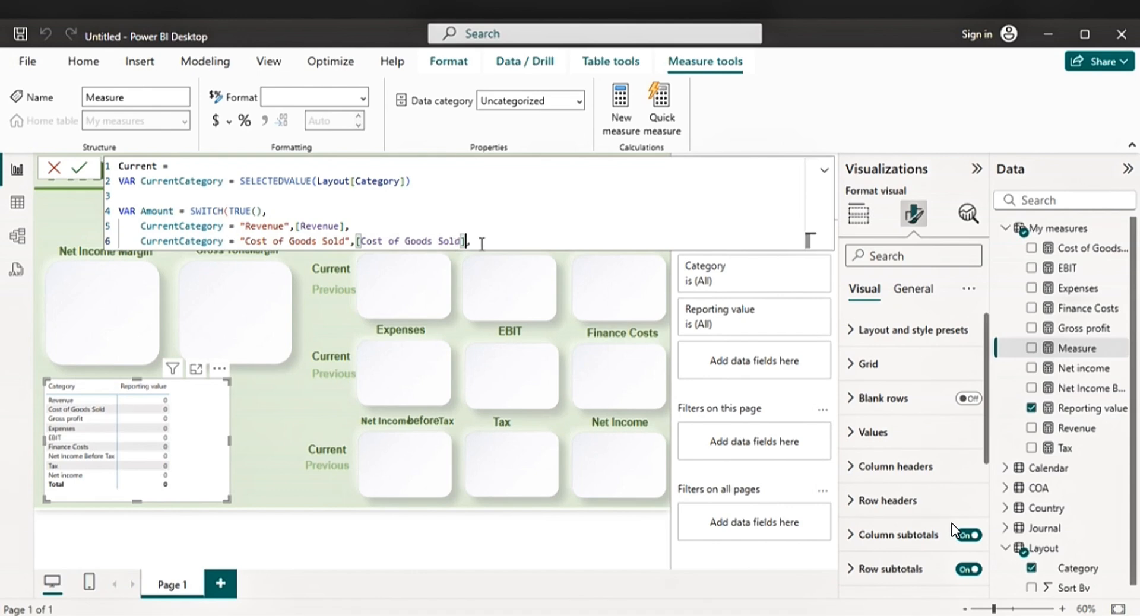
- Duplicate the Cost of Goods Sold branch onto a new line as the third SWITCH branch
{"action": "key", "text": "shift+Return"}
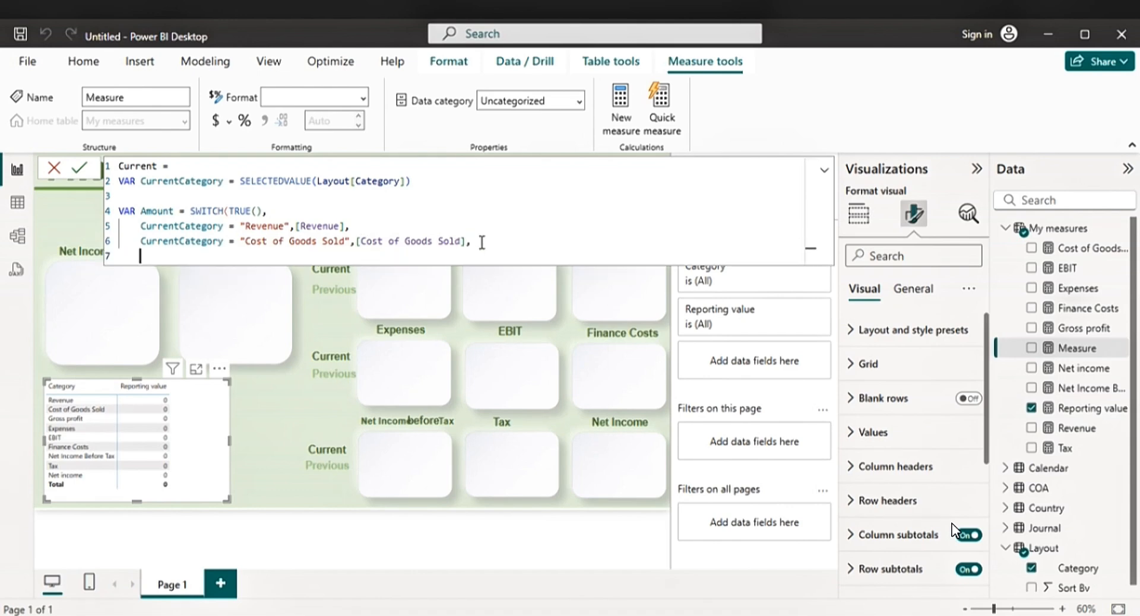
{"action": "left_click_drag", "start_coordinate": [471, 242], "coordinate": [143, 244]}
{"action": "key", "text": "ctrl+c"}
{"action": "left_click", "coordinate": [146, 256]}
{"action": "key", "text": "ctrl+v"}
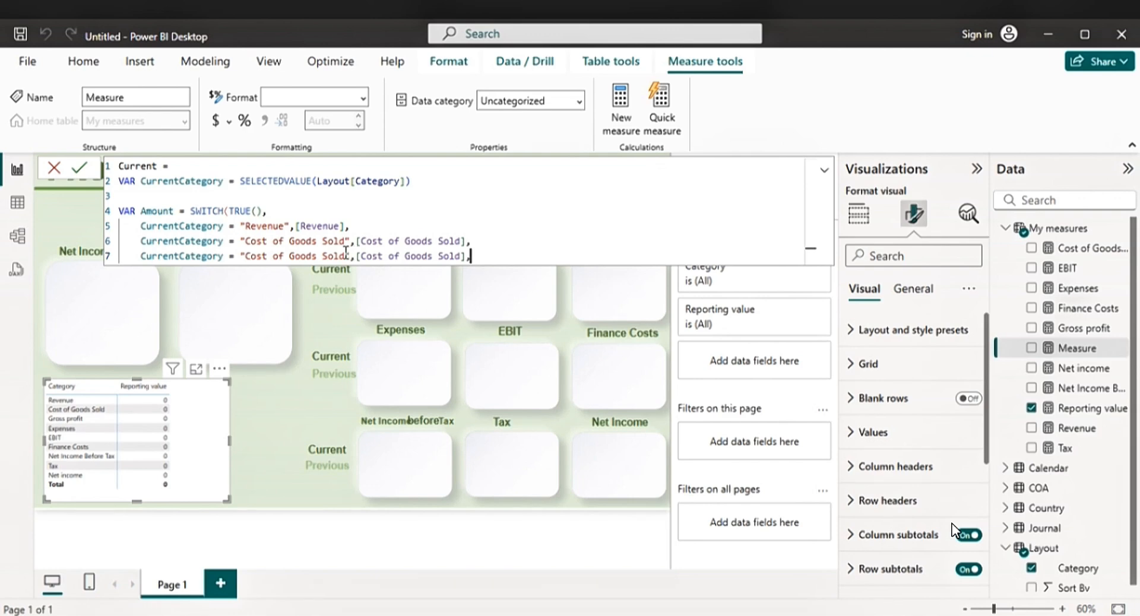
- Change the category text in the third SWITCH branch to "Gross profit"
{"action": "left_click_drag", "start_coordinate": [347, 255], "coordinate": [247, 256]}
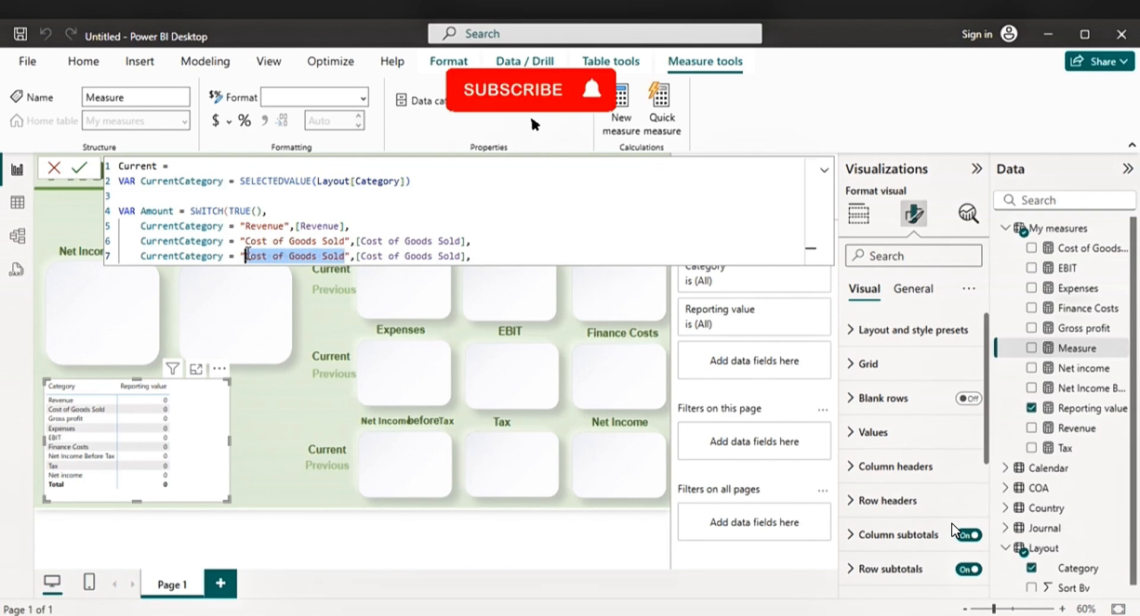
{"action": "type", "text": "Gross"}
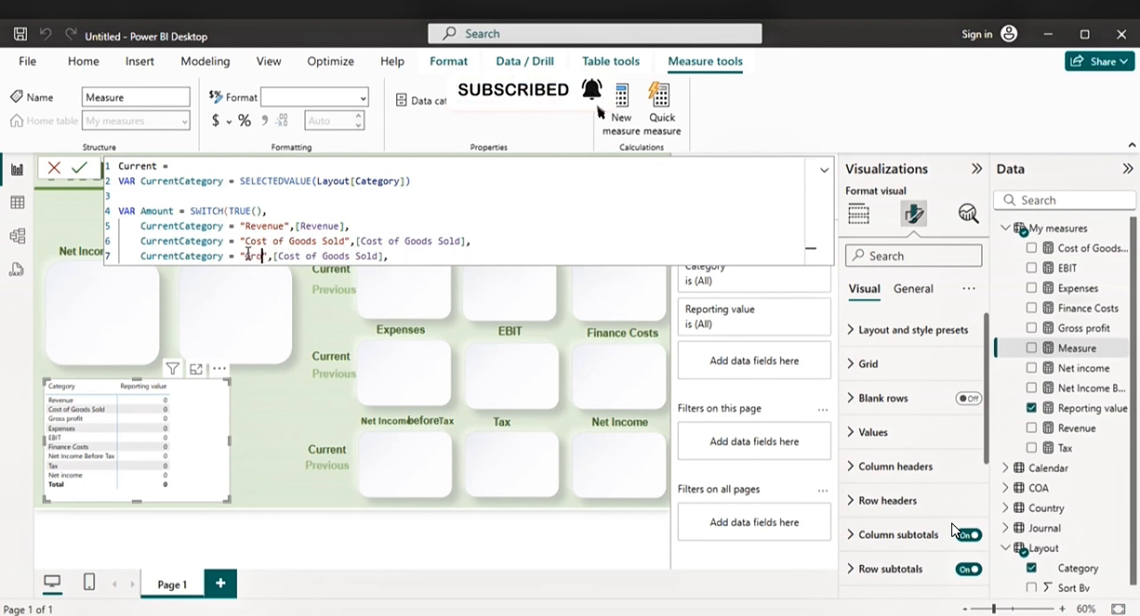
{"action": "type", "text": " pr"}
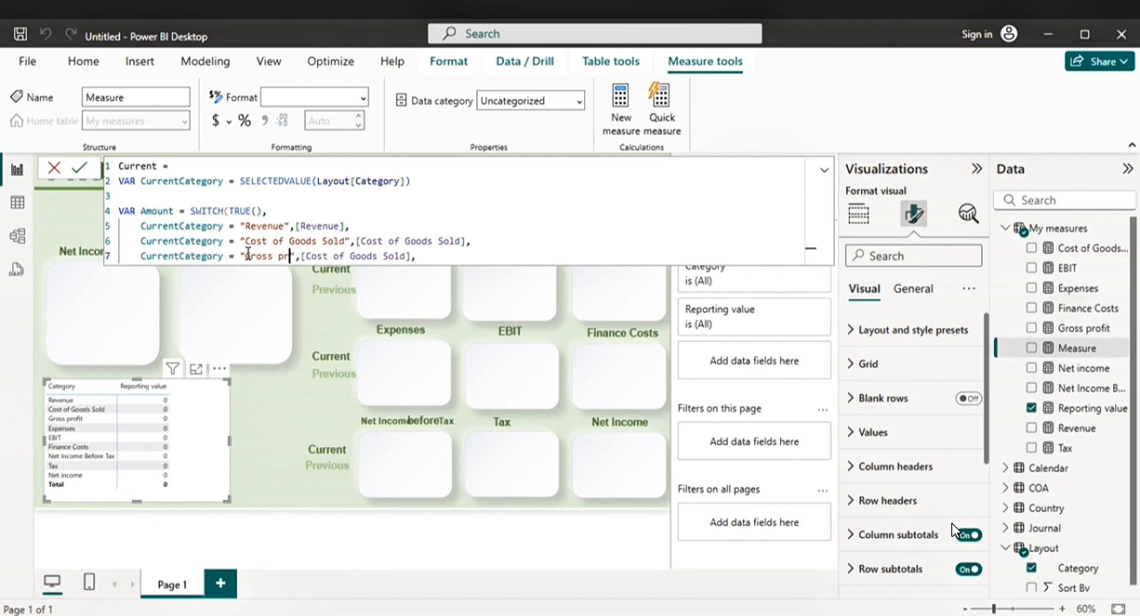
{"action": "type", "text": "i"}
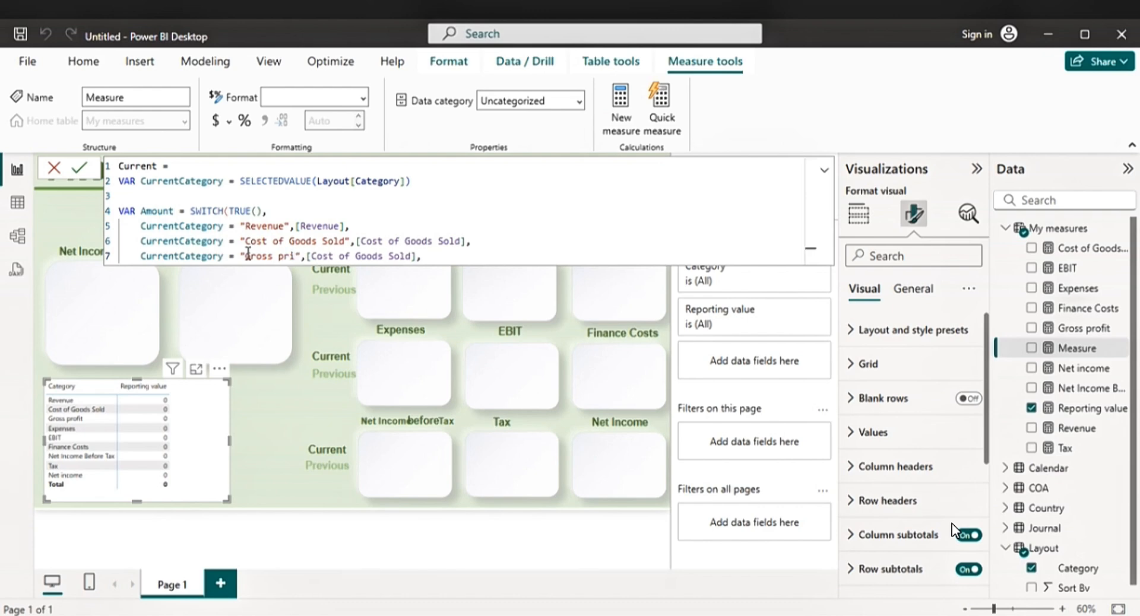
{"action": "type", "text": "ofit"}
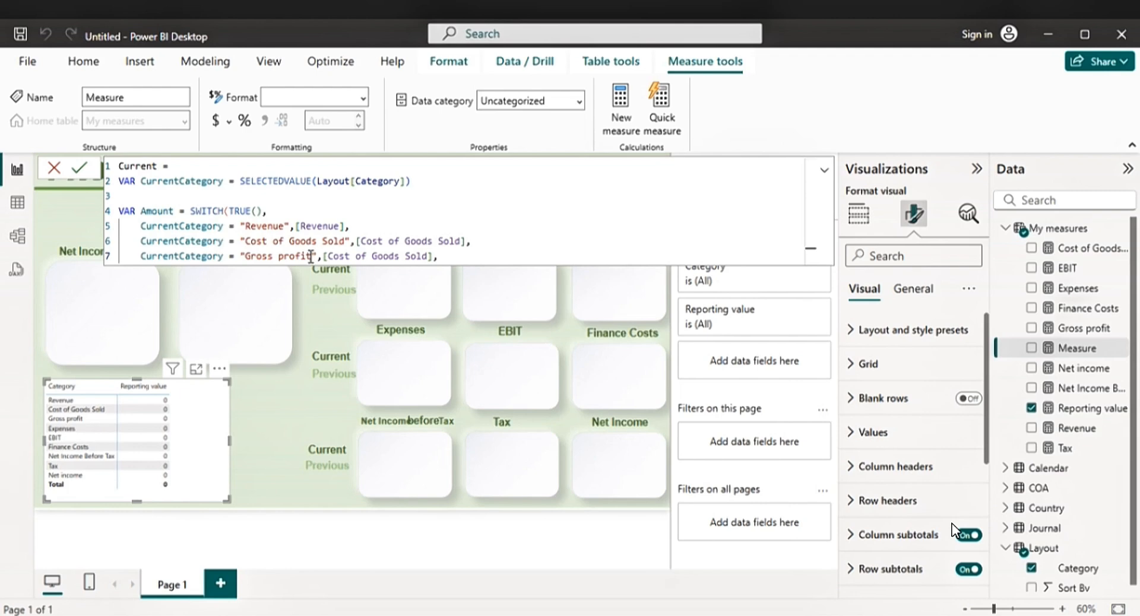
- Replace the measure returned by the "Gross profit" branch with [Gross profit]
{"action": "left_click_drag", "start_coordinate": [312, 255], "coordinate": [248, 255]}
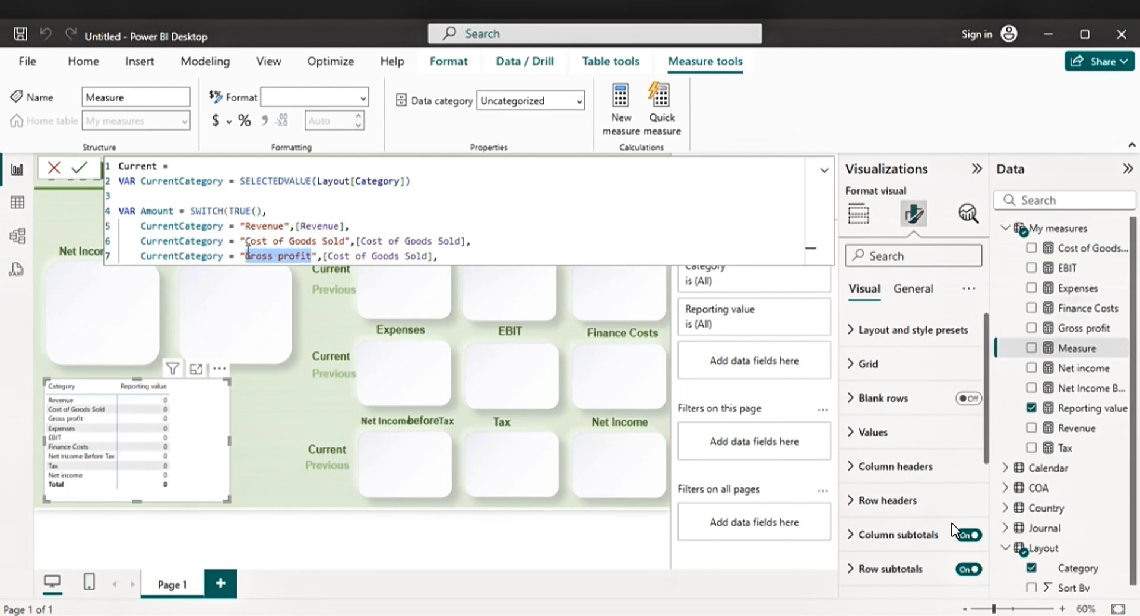
{"action": "left_click", "coordinate": [431, 256]}
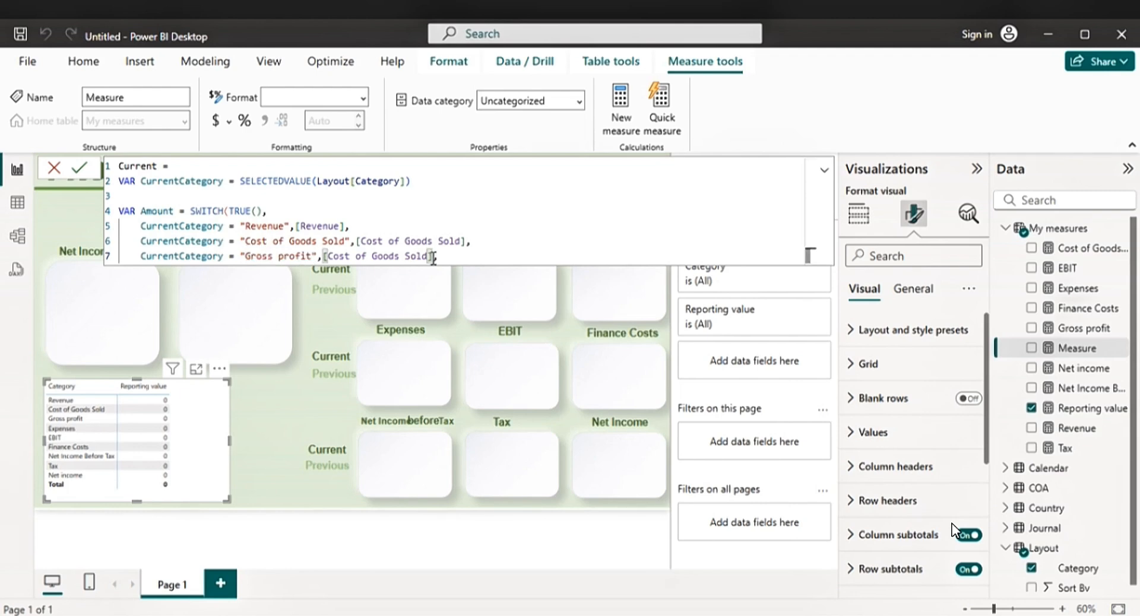
{"action": "key", "text": "BackSpace"}
{"action": "key", "text": "BackSpace"}
{"action": "key", "text": "BackSpace"}
{"action": "key", "text": "BackSpace"}
{"action": "key", "text": "BackSpace"}
{"action": "key", "text": "BackSpace"}
{"action": "key", "text": "BackSpace"}
{"action": "key", "text": "BackSpace"}
{"action": "key", "text": "BackSpace"}
{"action": "key", "text": "BackSpace"}
{"action": "key", "text": "BackSpace"}
{"action": "key", "text": "BackSpace"}
{"action": "key", "text": "BackSpace"}
{"action": "key", "text": "BackSpace"}
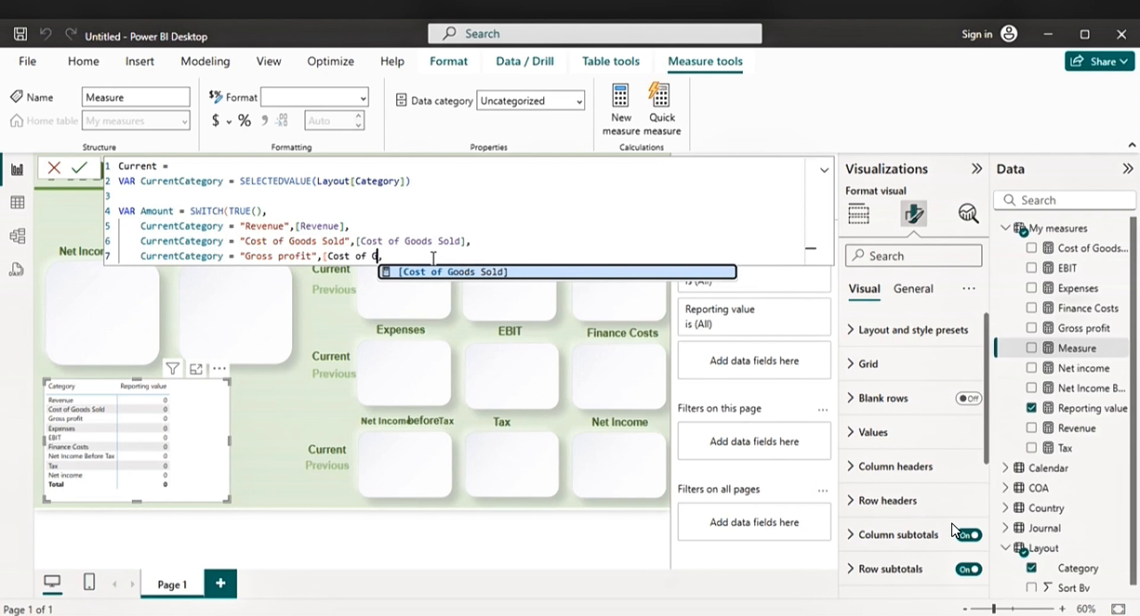
{"action": "key", "text": "BackSpace"}
{"action": "key", "text": "BackSpace"}
{"action": "key", "text": "BackSpace"}
{"action": "key", "text": "BackSpace"}
{"action": "key", "text": "BackSpace"}
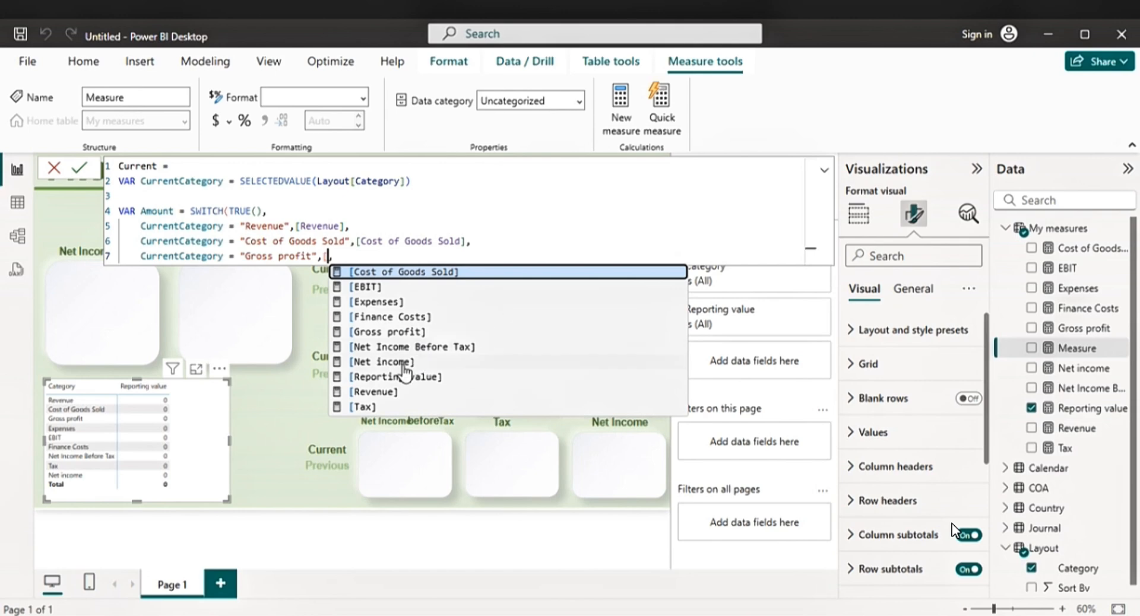
{"action": "left_click", "coordinate": [393, 332]}
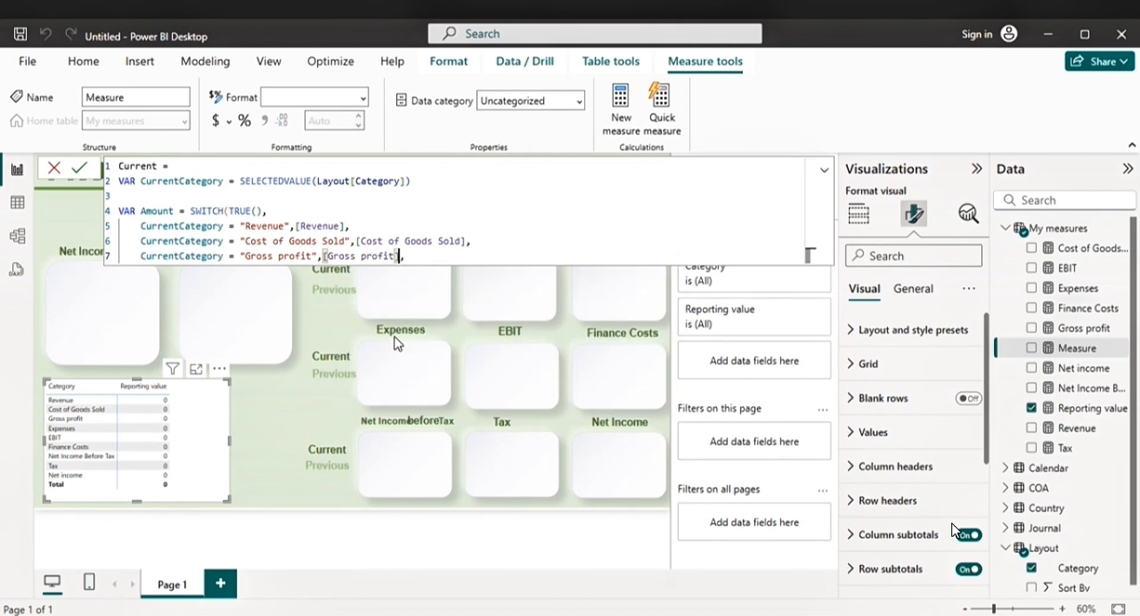
- Duplicate the Gross profit branch onto a new line as the fourth SWITCH branch
{"action": "left_click", "coordinate": [414, 256]}
{"action": "key", "text": "Return"}
{"action": "left_click_drag", "start_coordinate": [405, 260], "coordinate": [140, 256]}
{"action": "key", "text": "ctrl+c"}
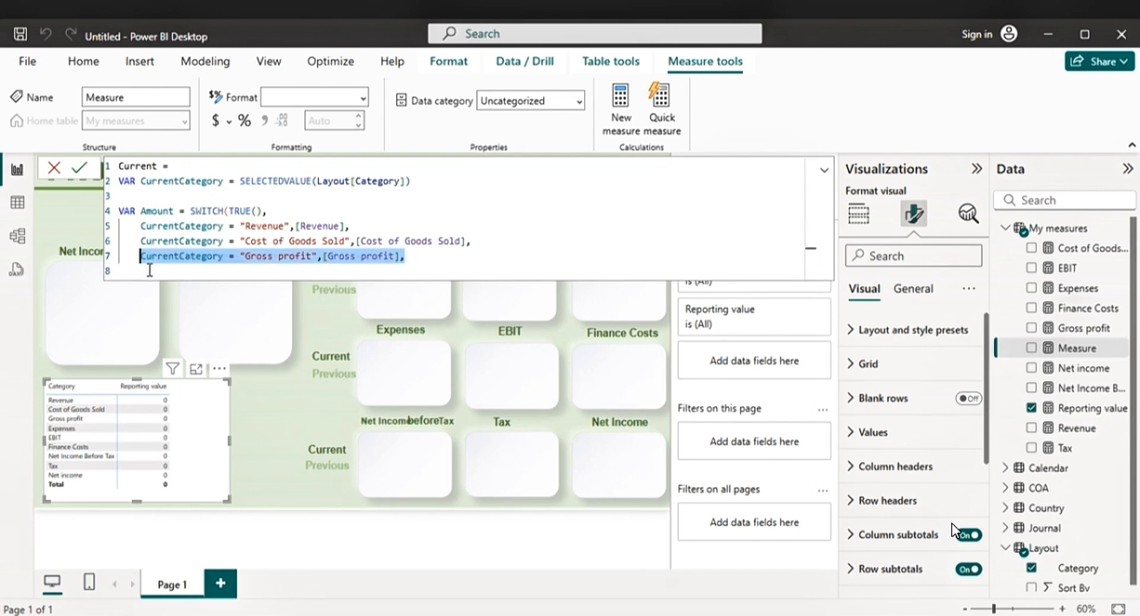
{"action": "left_click", "coordinate": [150, 270]}
{"action": "key", "text": "ctrl+v"}
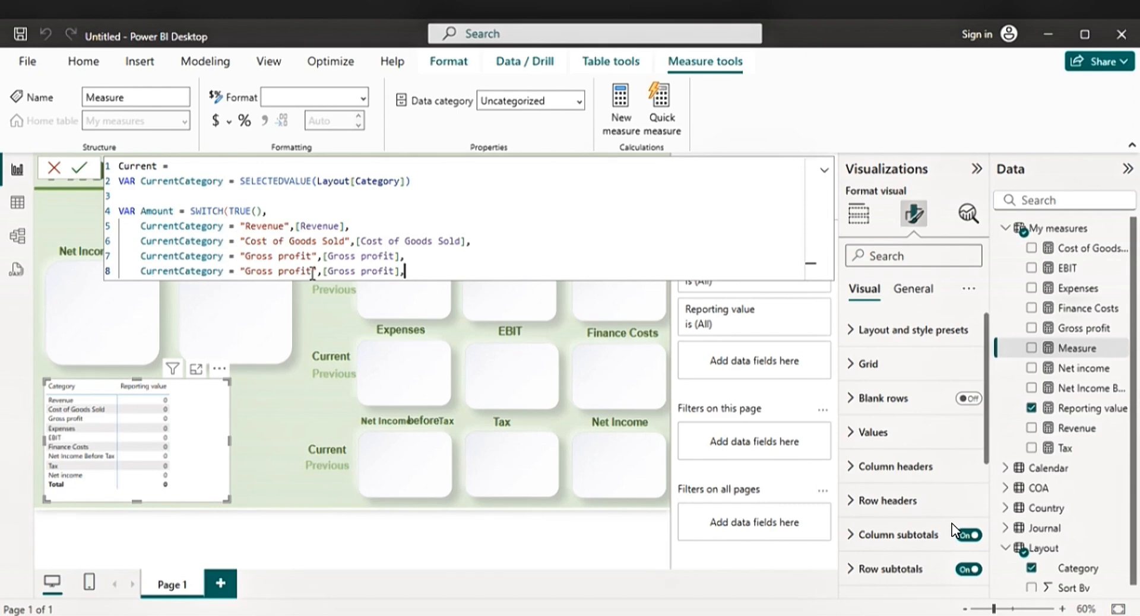
- Change the fourth SWITCH branch to the category text "Expenses" and the measure [Expenses]
{"action": "left_click_drag", "start_coordinate": [310, 271], "coordinate": [246, 271]}
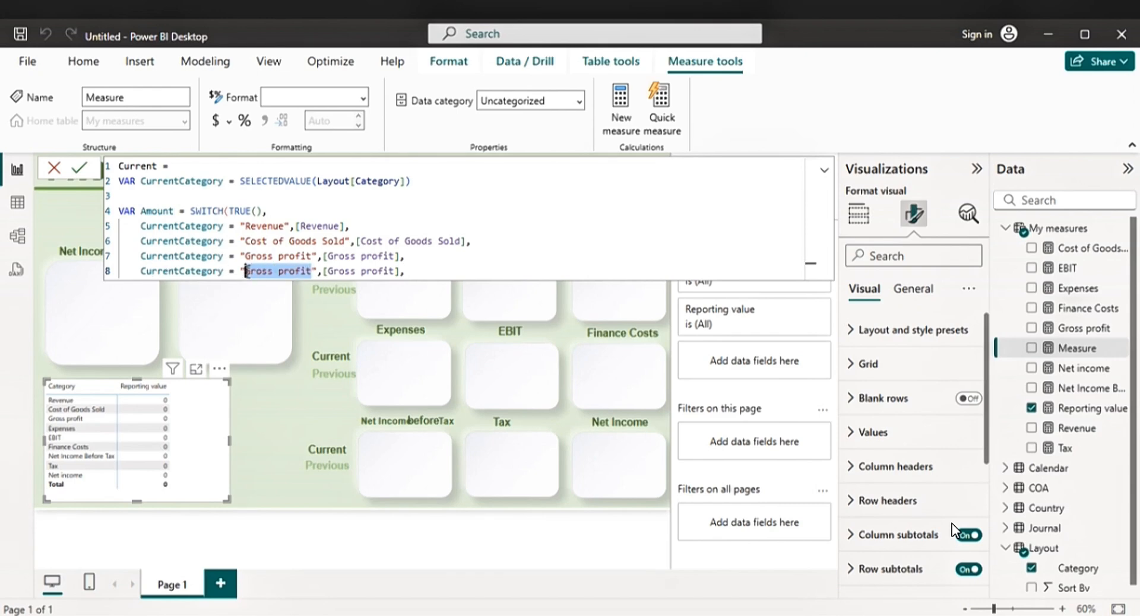
{"action": "type", "text": "Expenses"}
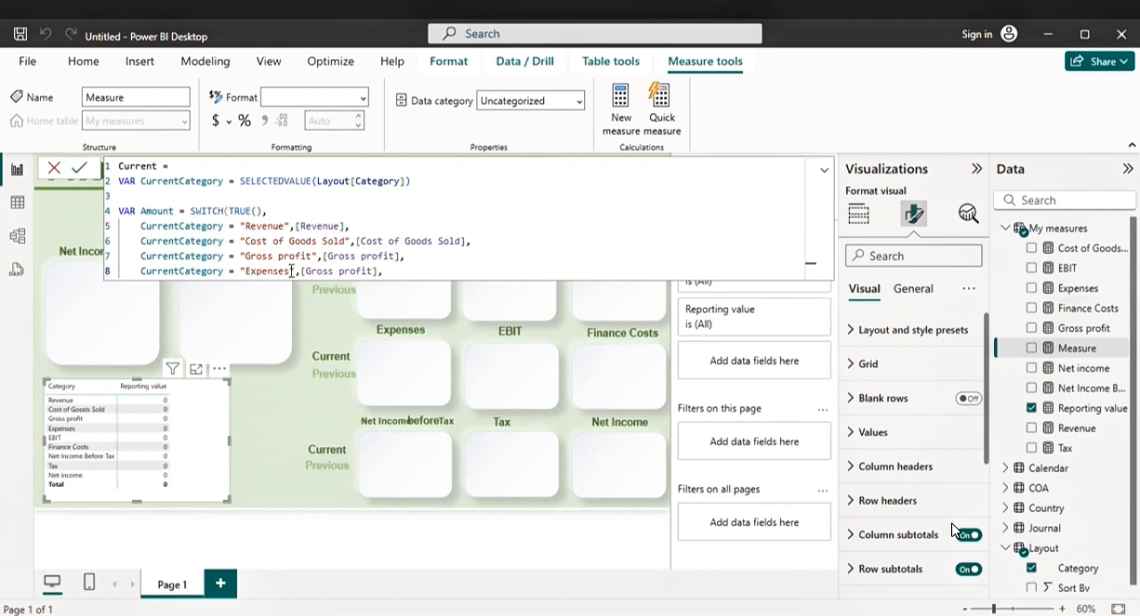
{"action": "double_click", "coordinate": [248, 272]}
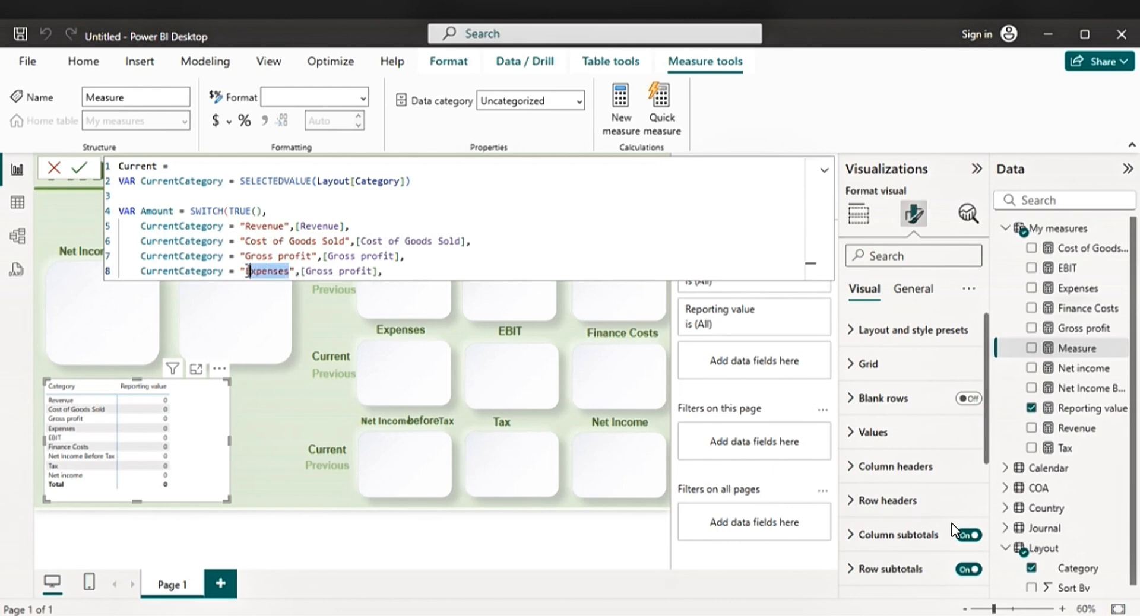
{"action": "left_click", "coordinate": [377, 272]}
{"action": "left_click_drag", "start_coordinate": [376, 272], "coordinate": [308, 271]}
{"action": "type", "text": "Exper"}
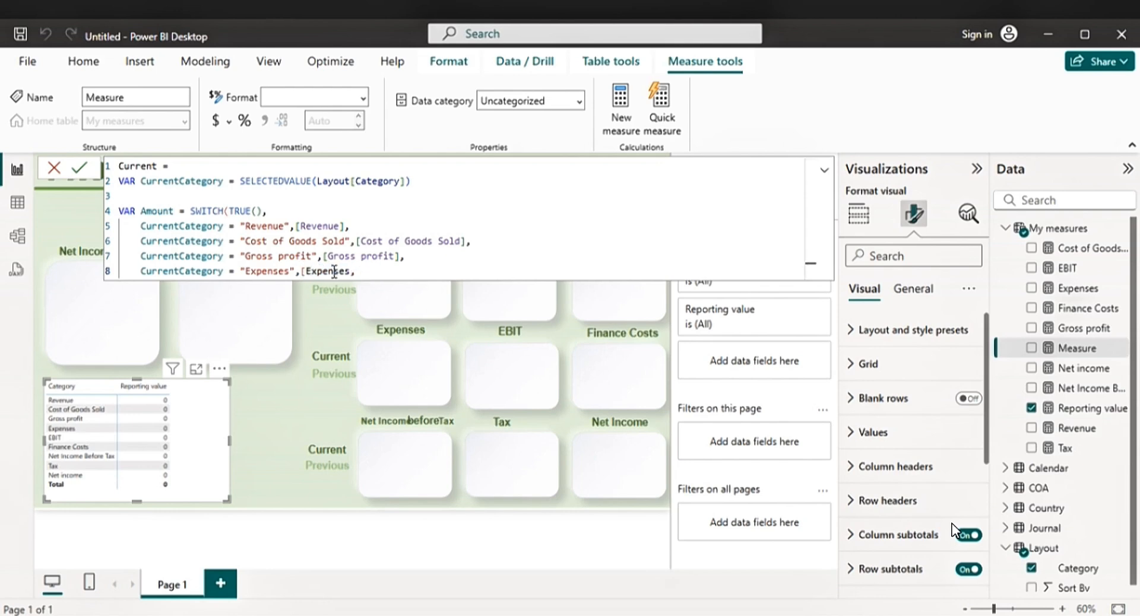
{"action": "key", "text": "Tab"}
- Duplicate the Expenses branch onto a new line as the fifth SWITCH branch
{"action": "left_click_drag", "start_coordinate": [360, 272], "coordinate": [143, 274]}
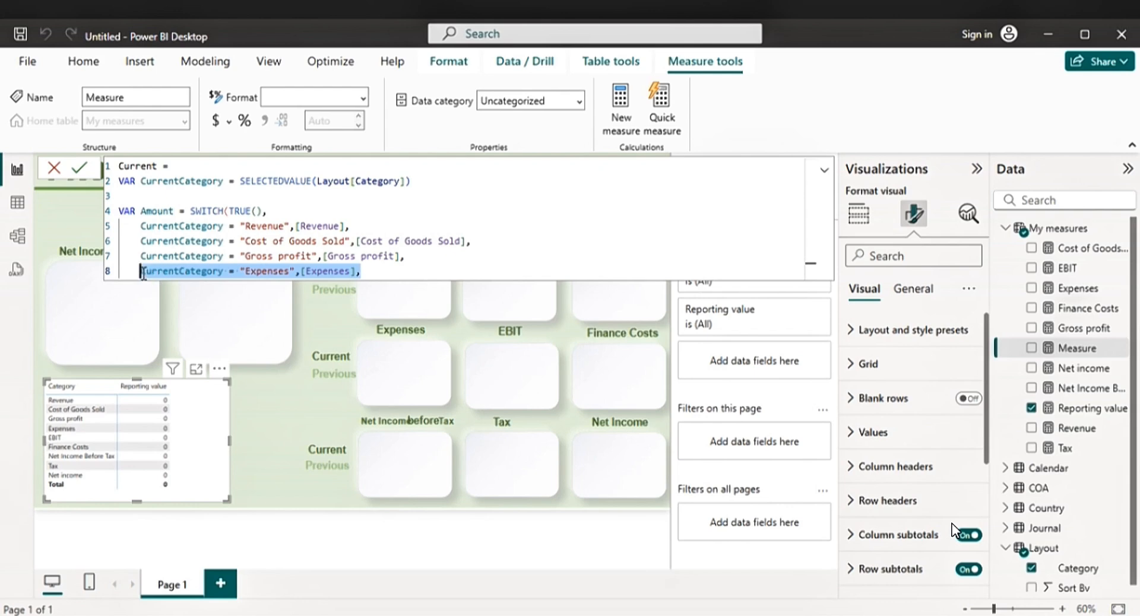
{"action": "left_click", "coordinate": [372, 272]}
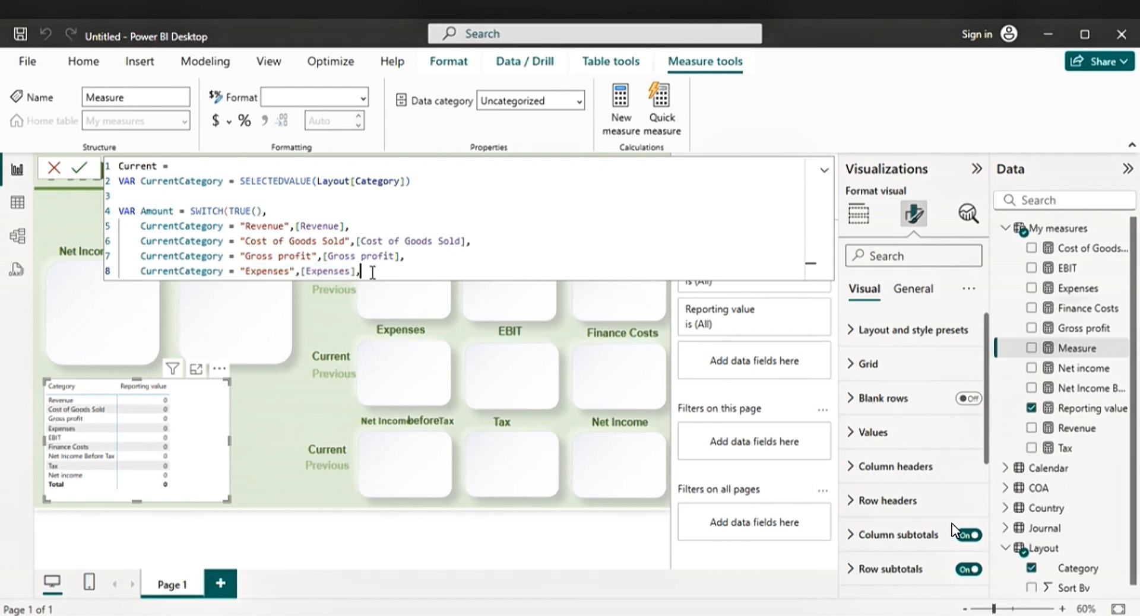
{"action": "key", "text": "shift+Return"}
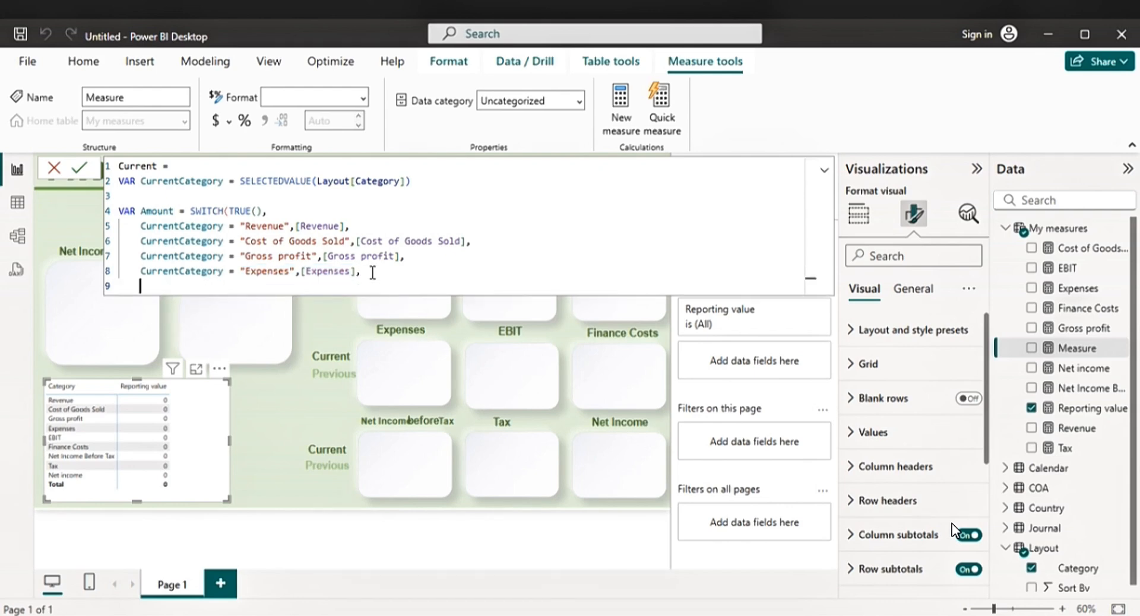
{"action": "left_click_drag", "start_coordinate": [372, 273], "coordinate": [143, 272]}
{"action": "key", "text": "ctrl+c"}
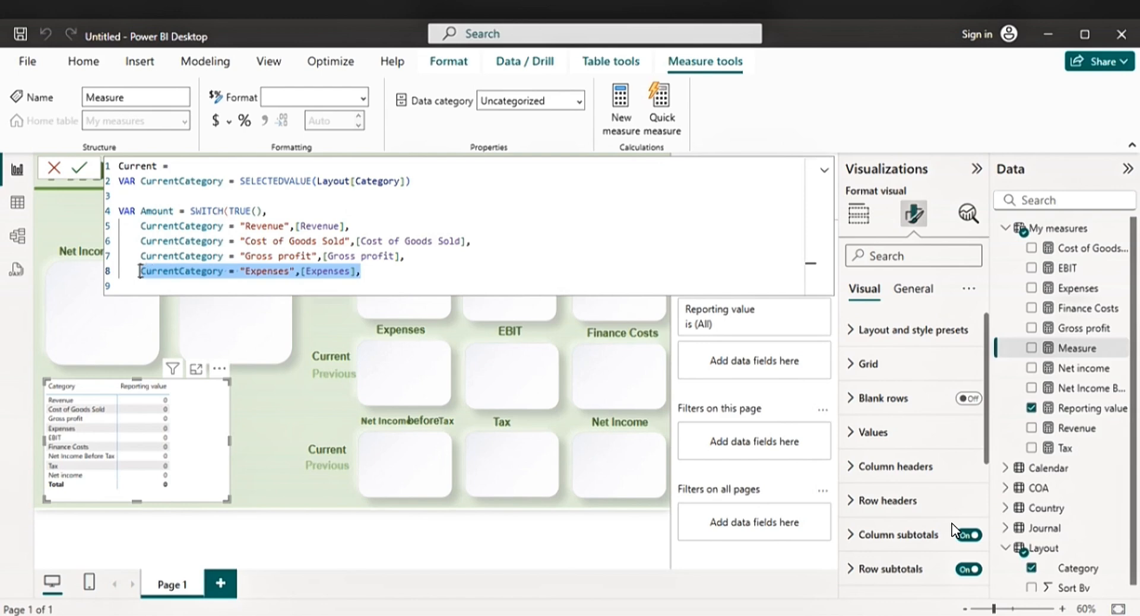
{"action": "left_click", "coordinate": [140, 286]}
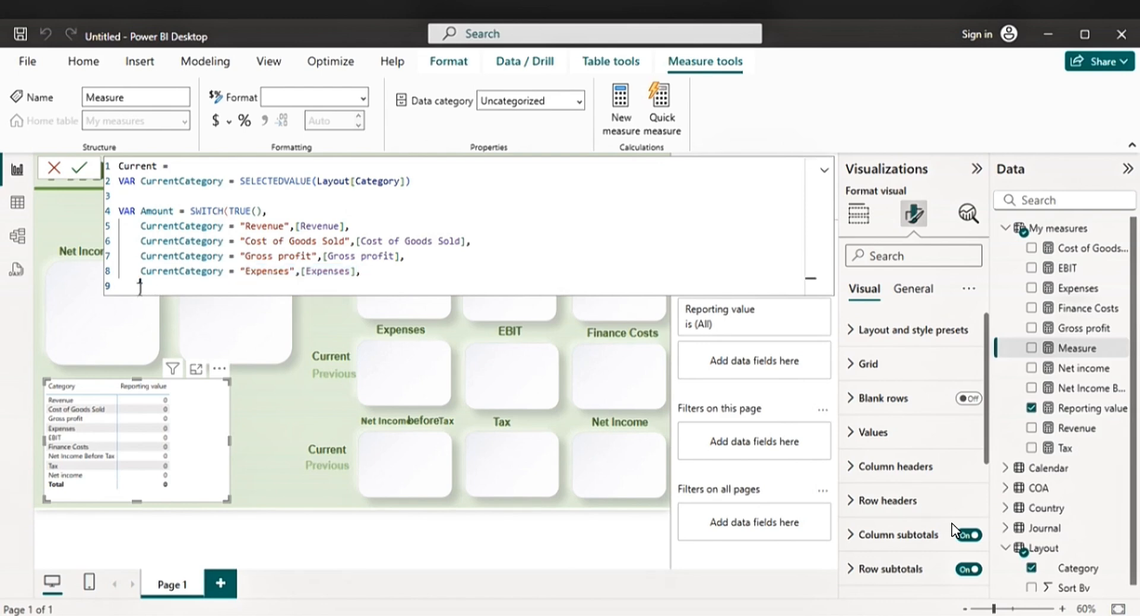
{"action": "key", "text": "ctrl+v"}
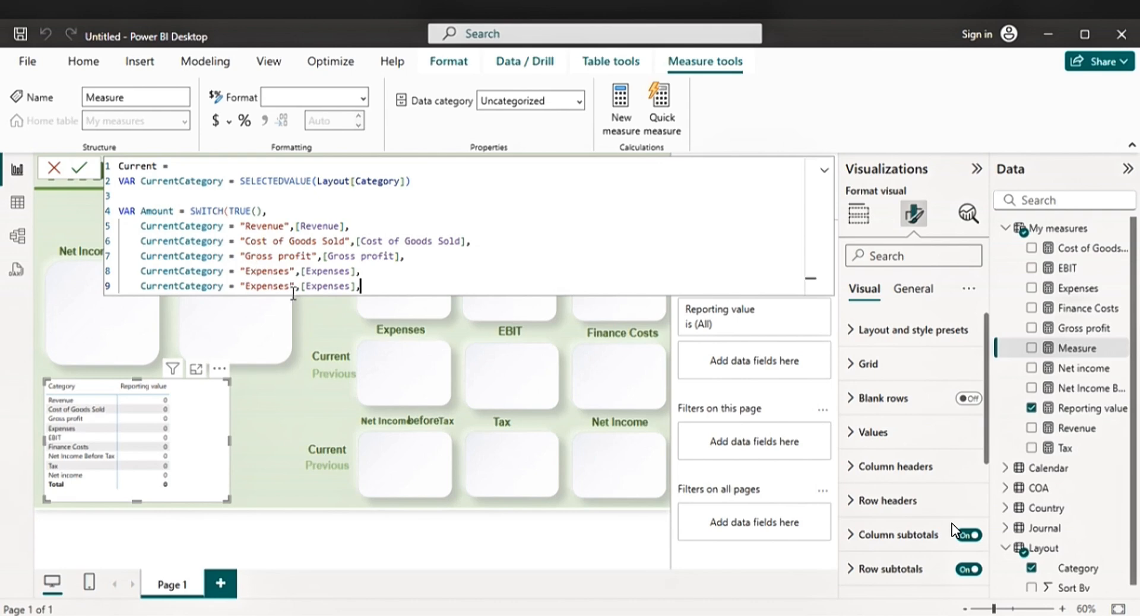
- Change the category text in the fifth SWITCH branch to "Finance Costs"
{"action": "left_click_drag", "start_coordinate": [287, 288], "coordinate": [245, 286]}
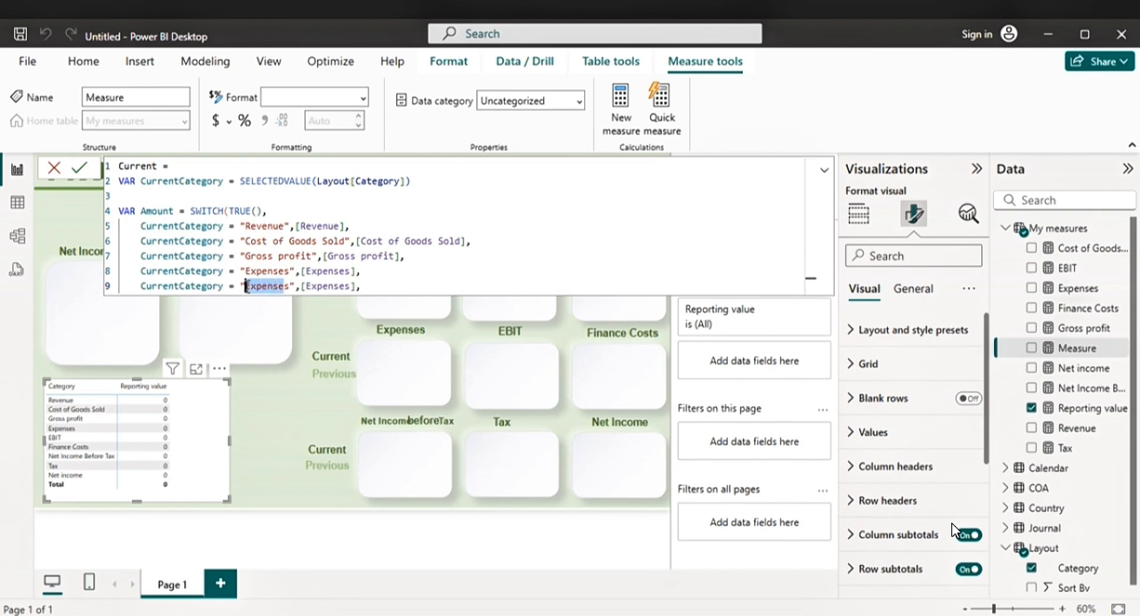
{"action": "type", "text": "T"}
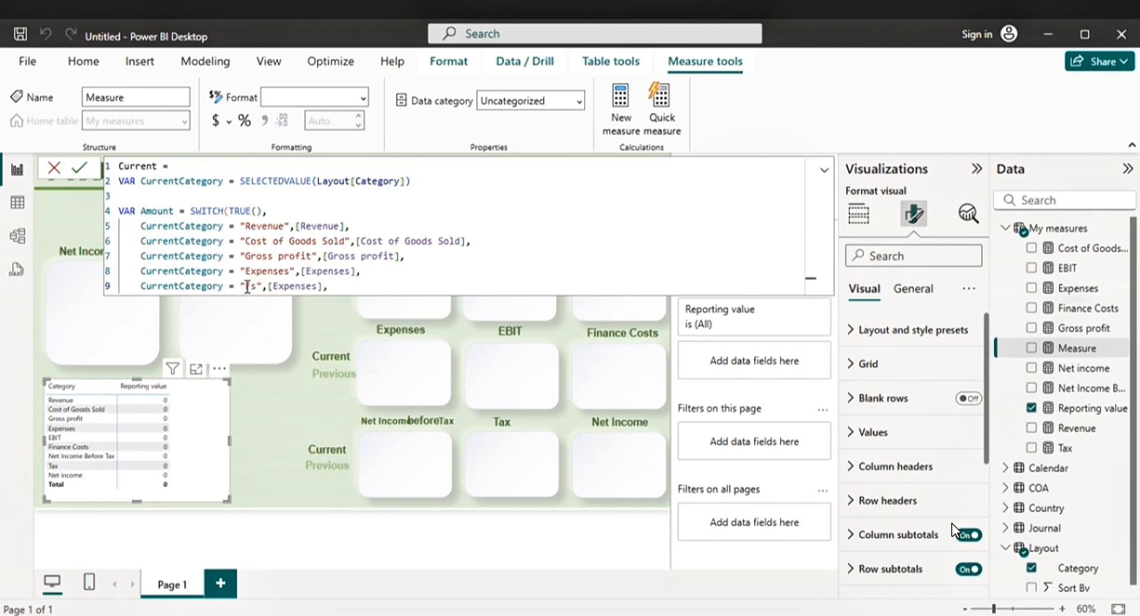
{"action": "key", "text": "Delete"}
{"action": "type", "text": "inance C"}
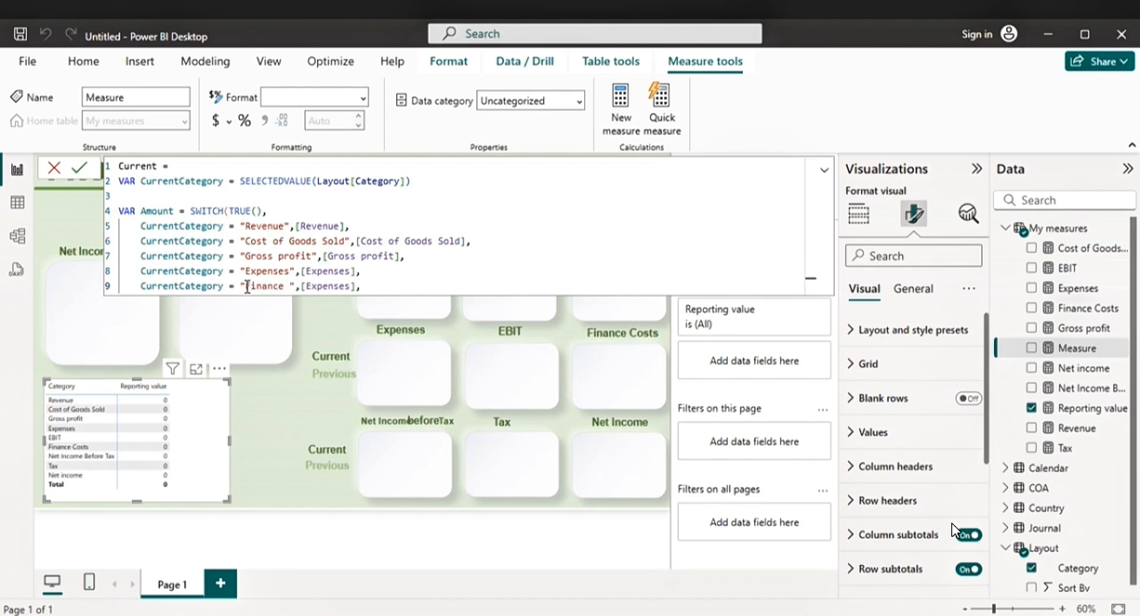
{"action": "type", "text": "osts"}
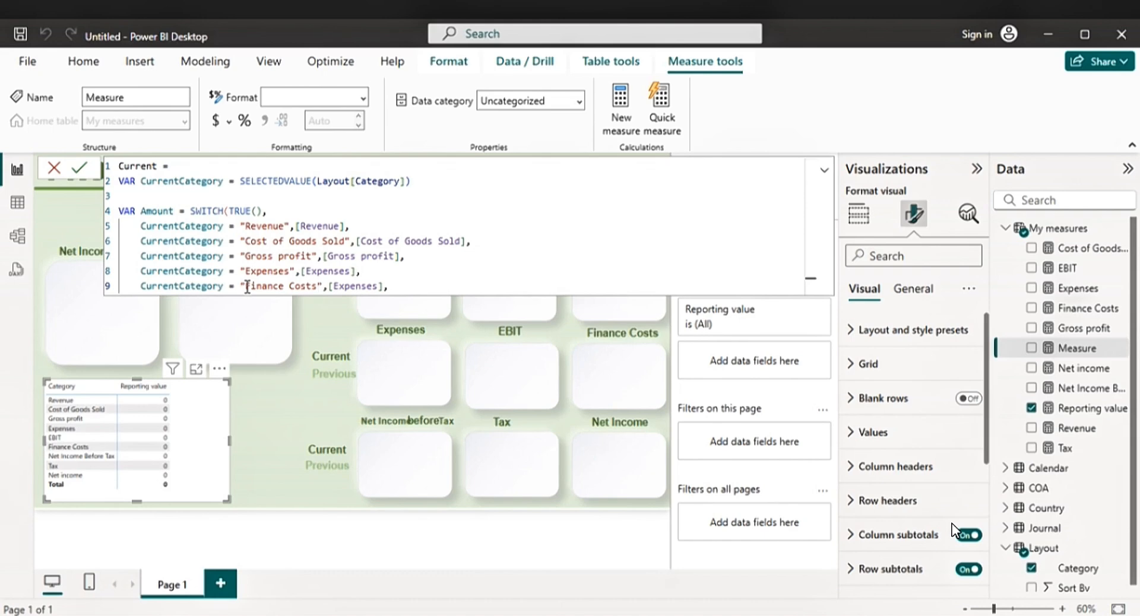
- Replace the measure returned by the "Finance Costs" branch with [Finance Costs]
{"action": "left_click", "coordinate": [383, 288]}
{"action": "key", "text": "BackSpace"}
{"action": "key", "text": "BackSpace"}
{"action": "key", "text": "BackSpace"}
{"action": "key", "text": "BackSpace"}
{"action": "key", "text": "BackSpace"}
{"action": "key", "text": "BackSpace"}
{"action": "key", "text": "BackSpace"}
{"action": "key", "text": "BackSpace"}
{"action": "key", "text": "BackSpace"}
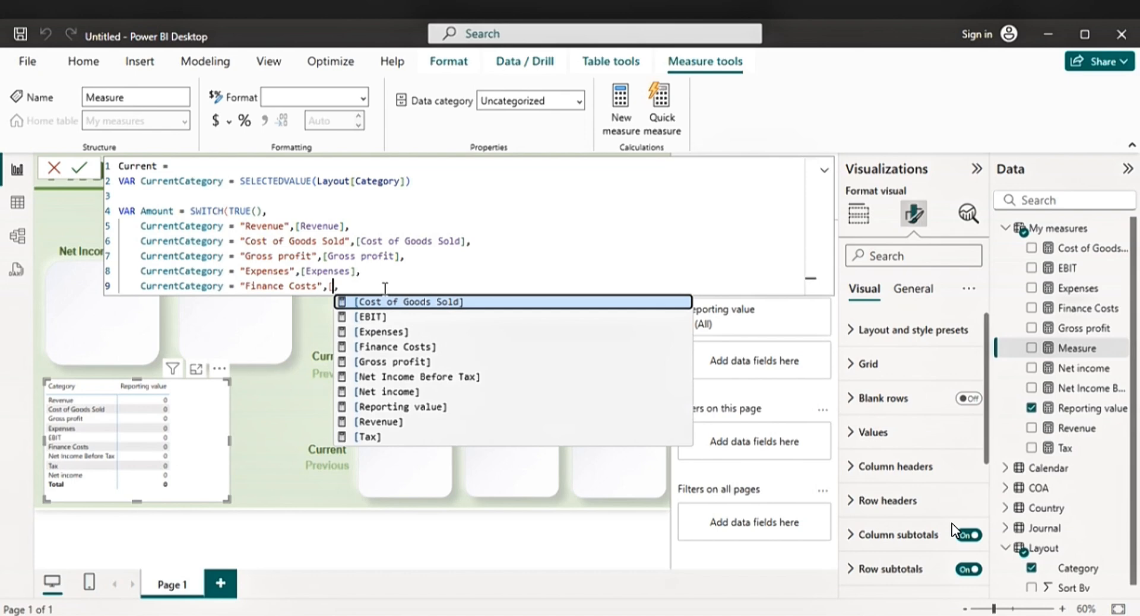
{"action": "left_click", "coordinate": [415, 348]}
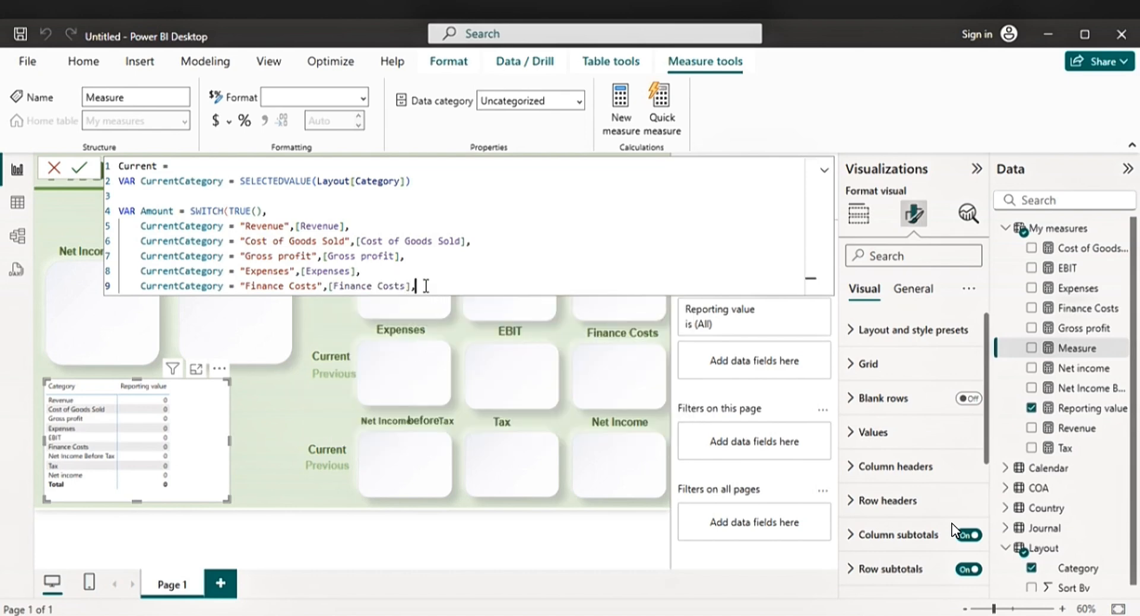
- Paste the copied Expenses branch as the sixth SWITCH branch and change its category text to "Net Income Before Tax"
{"action": "key", "text": "Return"}
{"action": "key", "text": "ctrl+v"}
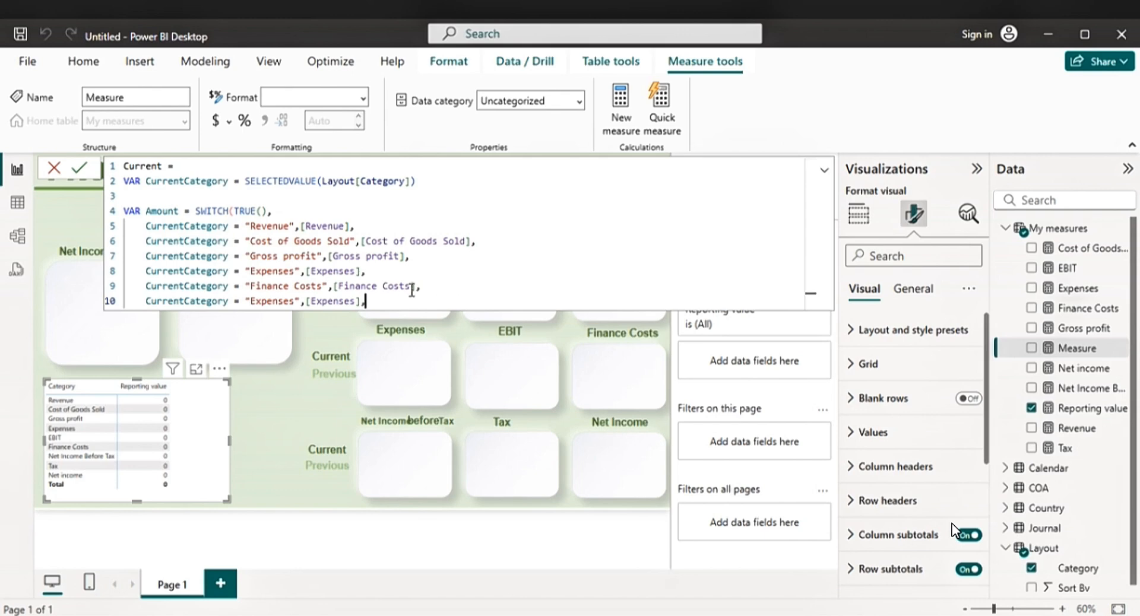
{"action": "left_click_drag", "start_coordinate": [295, 303], "coordinate": [252, 299]}
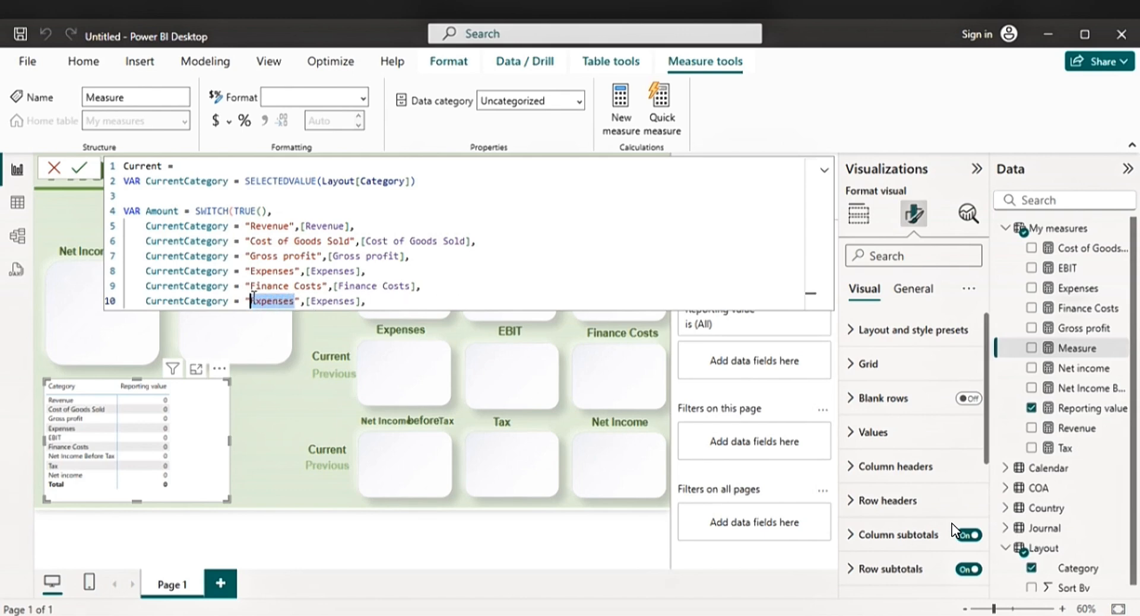
{"action": "type", "text": "Net"}
{"action": "type", "text": " Income"}
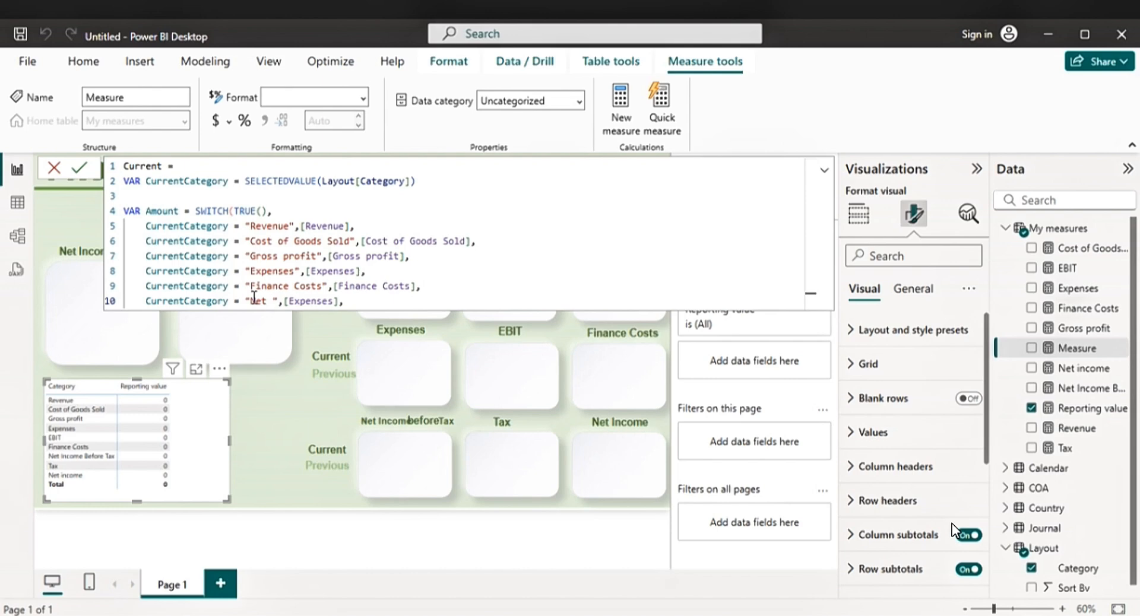
{"action": "type", "text": " Bef"}
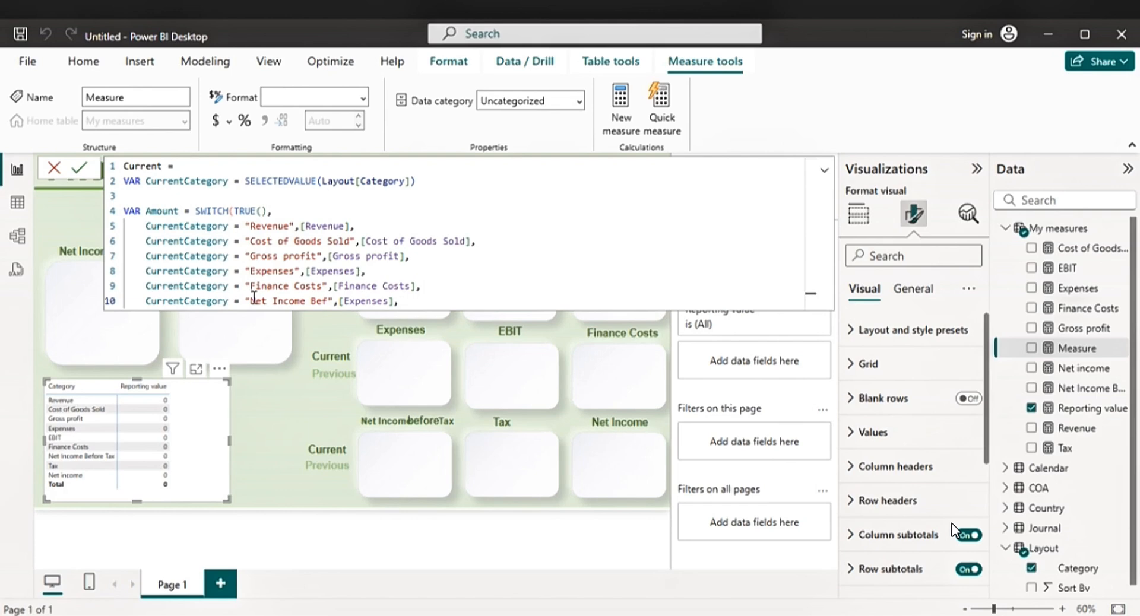
{"action": "type", "text": "ore T"}
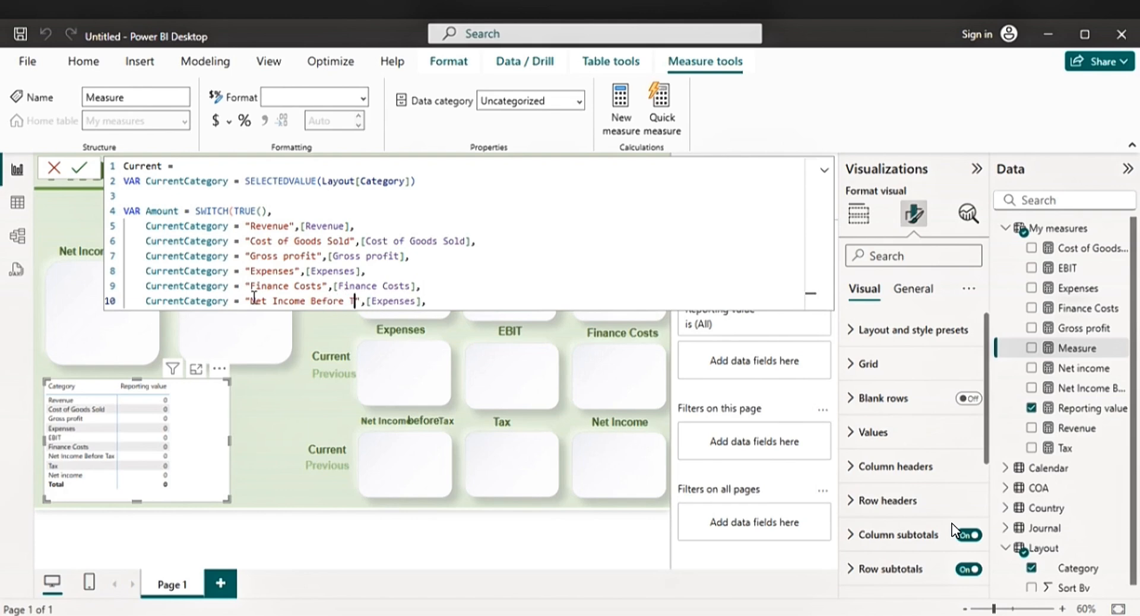
{"action": "type", "text": "ax"}
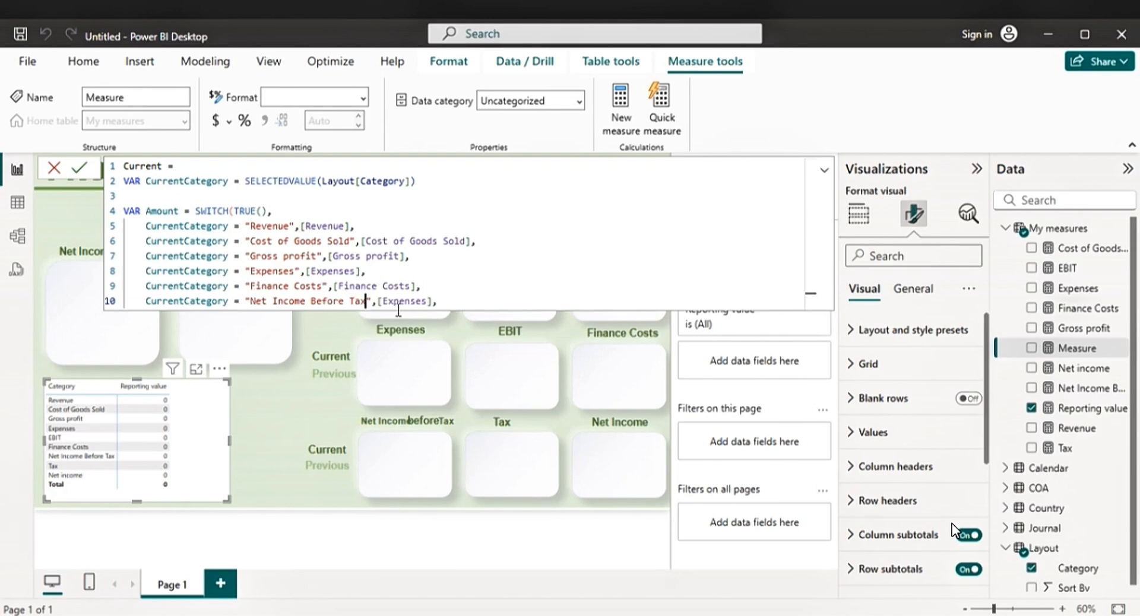
- Replace the measure returned by the "Net Income Before Tax" branch with [Net Income Before Tax]
{"action": "left_click", "coordinate": [429, 301]}
{"action": "key", "text": "BackSpace"}
{"action": "key", "text": "BackSpace"}
{"action": "key", "text": "BackSpace"}
{"action": "key", "text": "BackSpace"}
{"action": "key", "text": "BackSpace"}
{"action": "key", "text": "BackSpace"}
{"action": "key", "text": "BackSpace"}
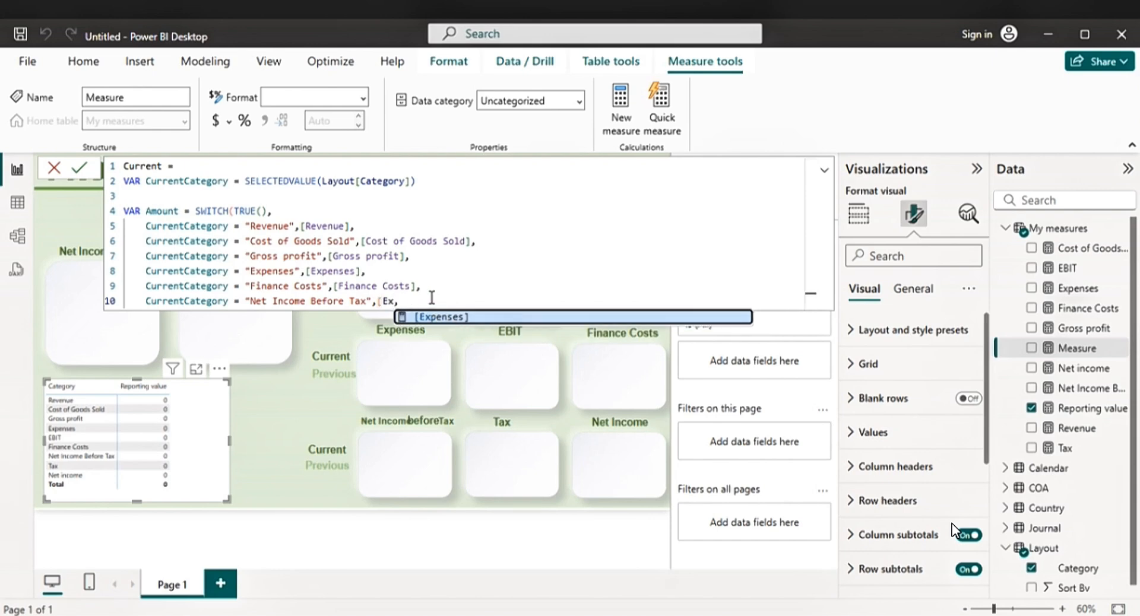
{"action": "key", "text": "BackSpace"}
{"action": "key", "text": "BackSpace"}
{"action": "key", "text": "BackSpace"}
{"action": "type", "text": "ne"}
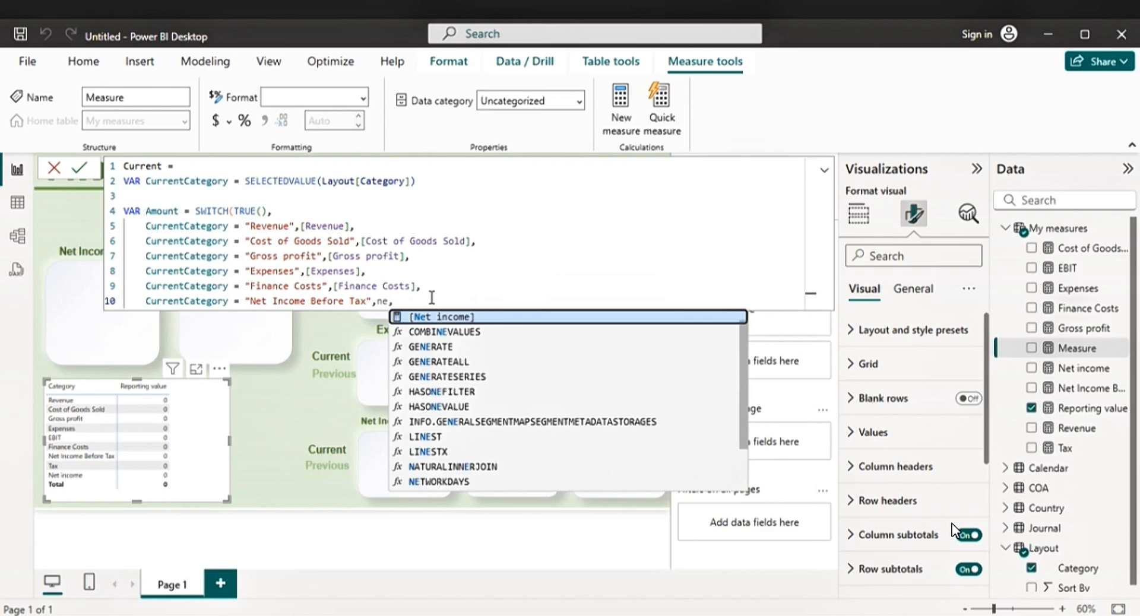
{"action": "type", "text": "t"}
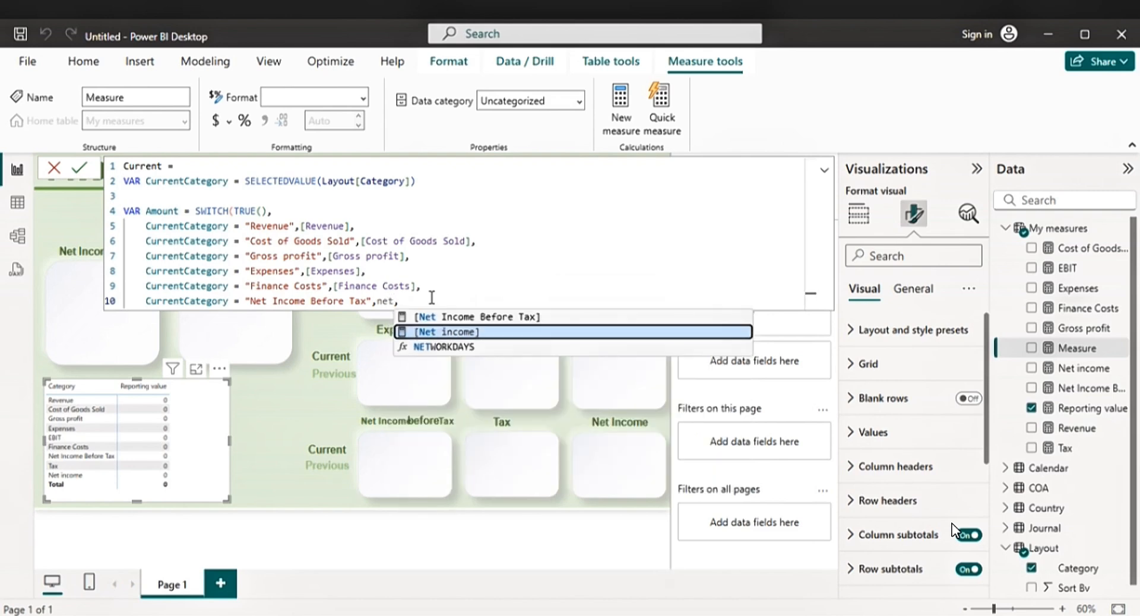
{"action": "left_click", "coordinate": [469, 316]}
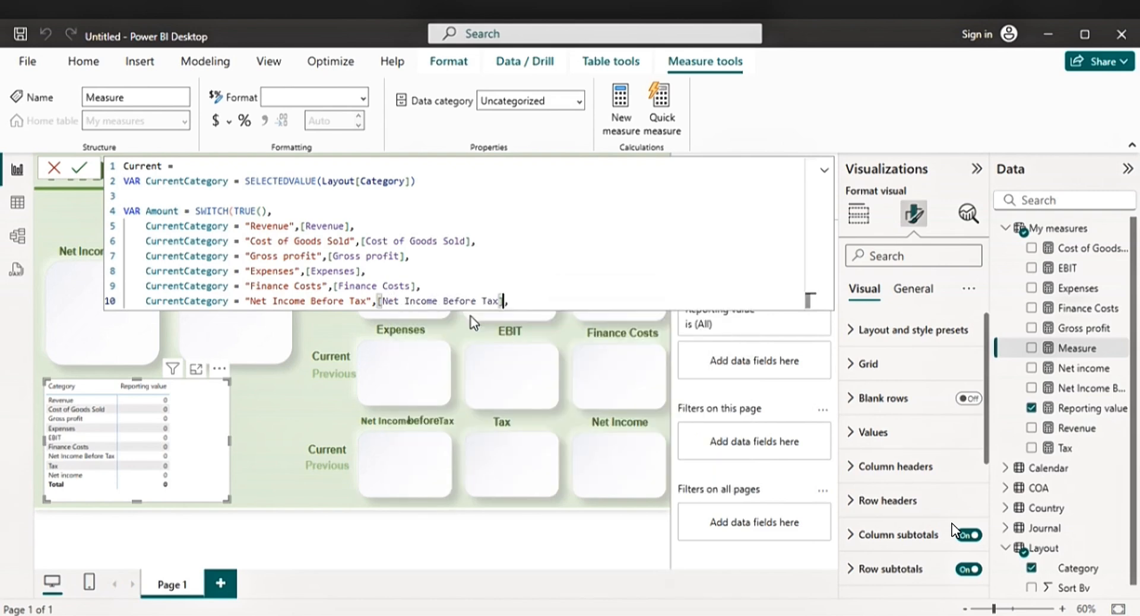
- Duplicate the "Net Income Before Tax" branch as the seventh SWITCH branch and change its category text to "Tax"
{"action": "left_click", "coordinate": [517, 295]}
{"action": "key", "text": "shift+Return"}
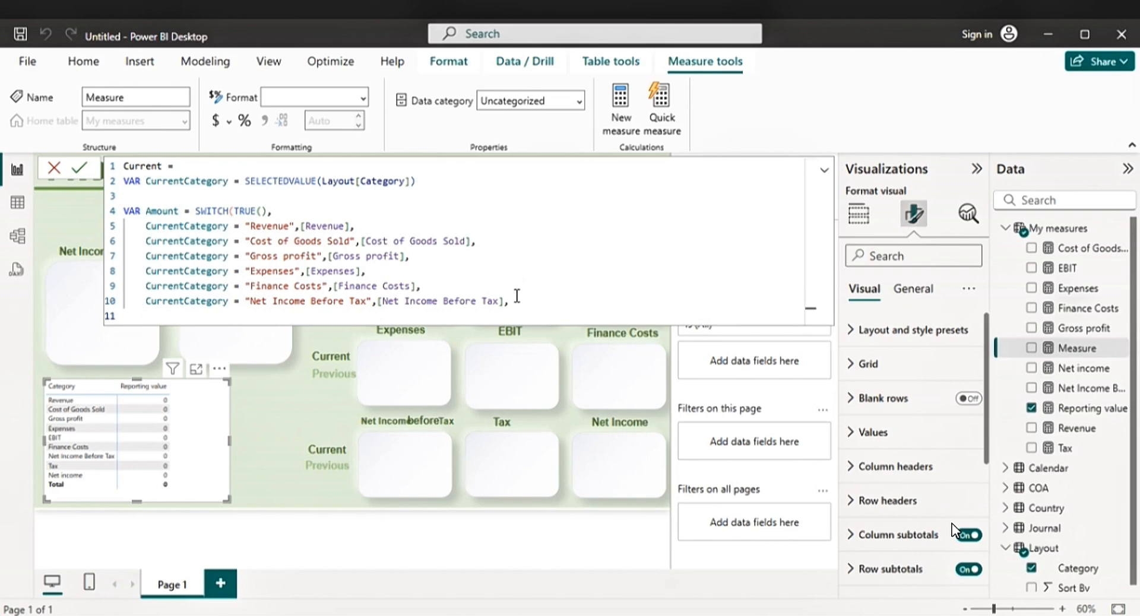
{"action": "left_click_drag", "start_coordinate": [517, 296], "coordinate": [149, 300]}
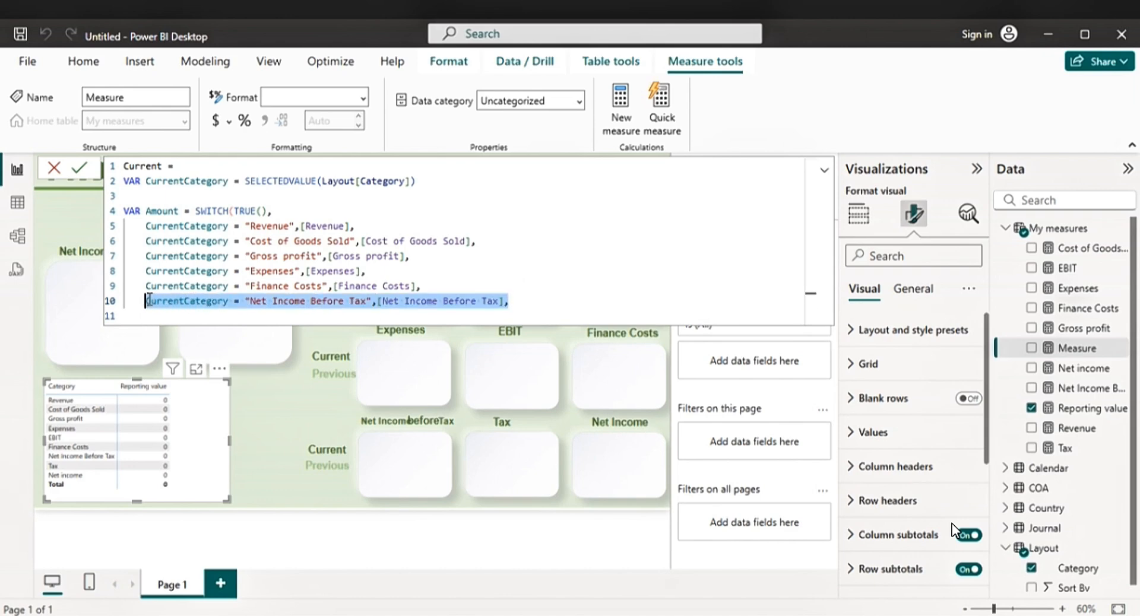
{"action": "key", "text": "ctrl+c"}
{"action": "left_click", "coordinate": [148, 318]}
{"action": "key", "text": "ctrl+v"}
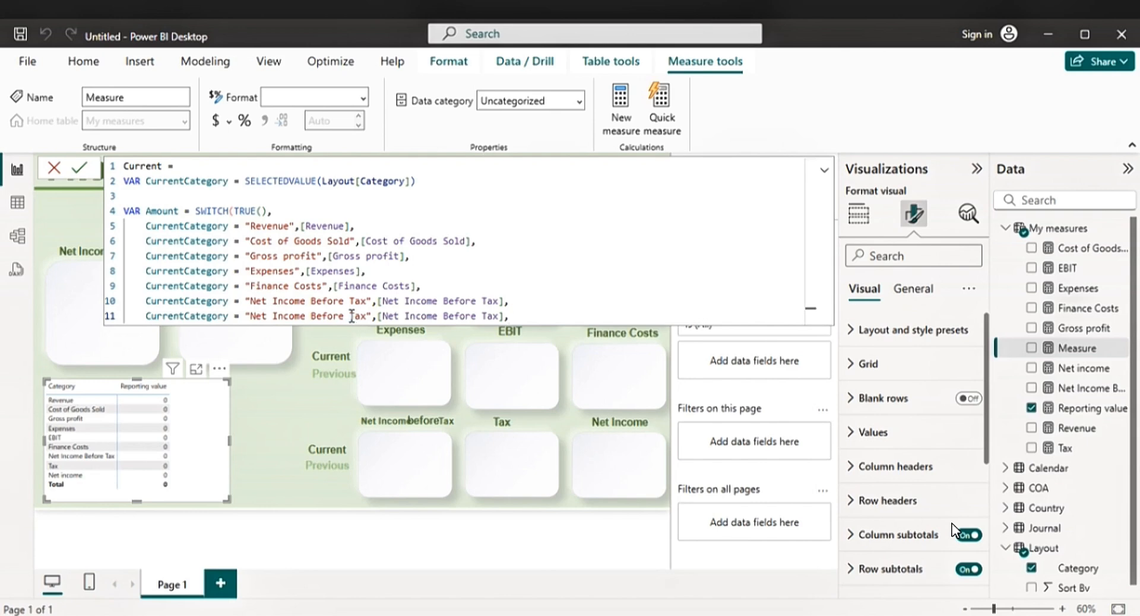
{"action": "left_click_drag", "start_coordinate": [350, 315], "coordinate": [250, 315]}
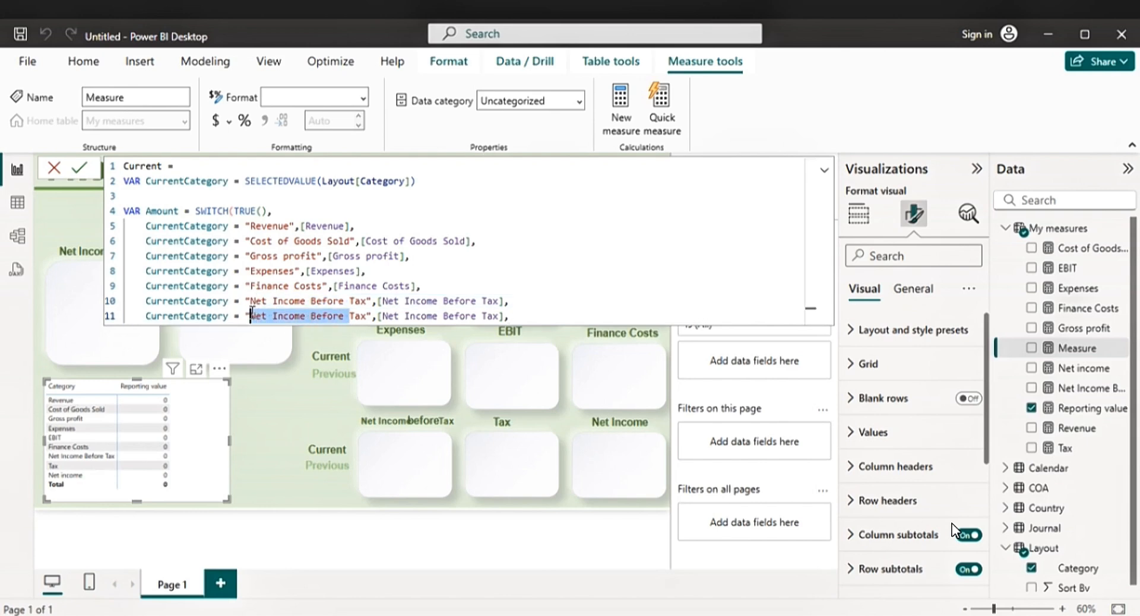
{"action": "key", "text": "BackSpace"}
{"action": "double_click", "coordinate": [253, 313]}
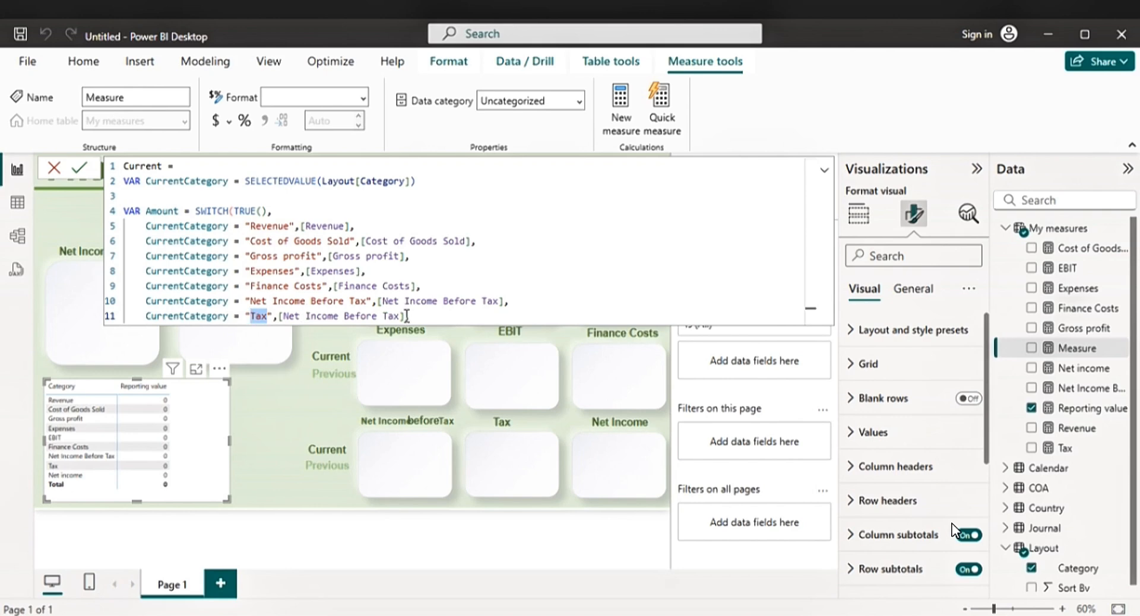
- Replace the measure returned by the "Tax" branch with [Tax]
{"action": "left_click_drag", "start_coordinate": [407, 316], "coordinate": [280, 316]}
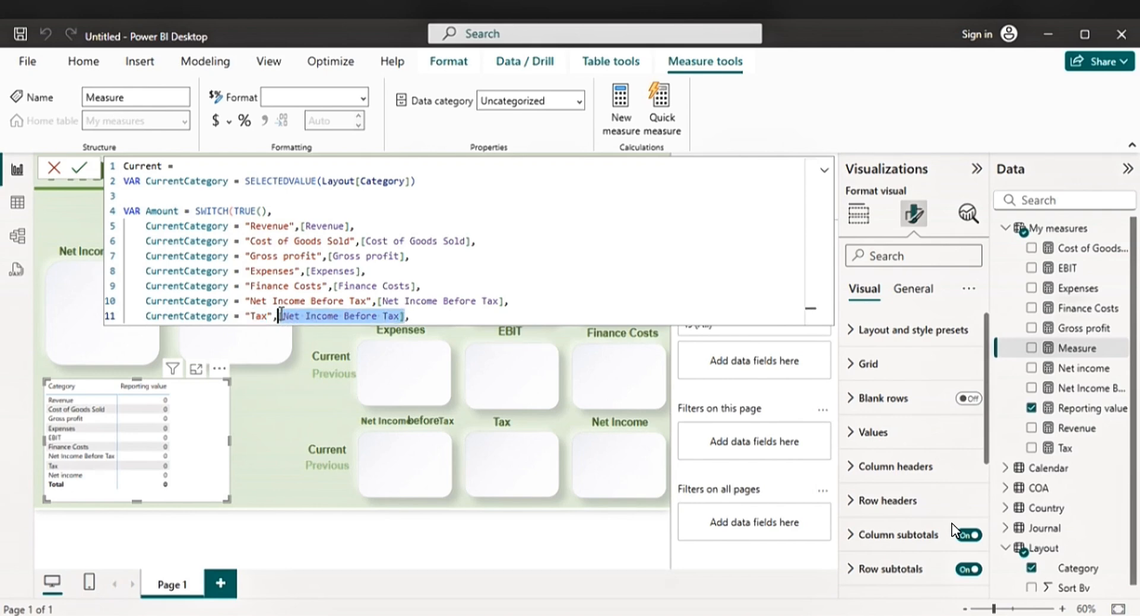
{"action": "key", "text": "BackSpace"}
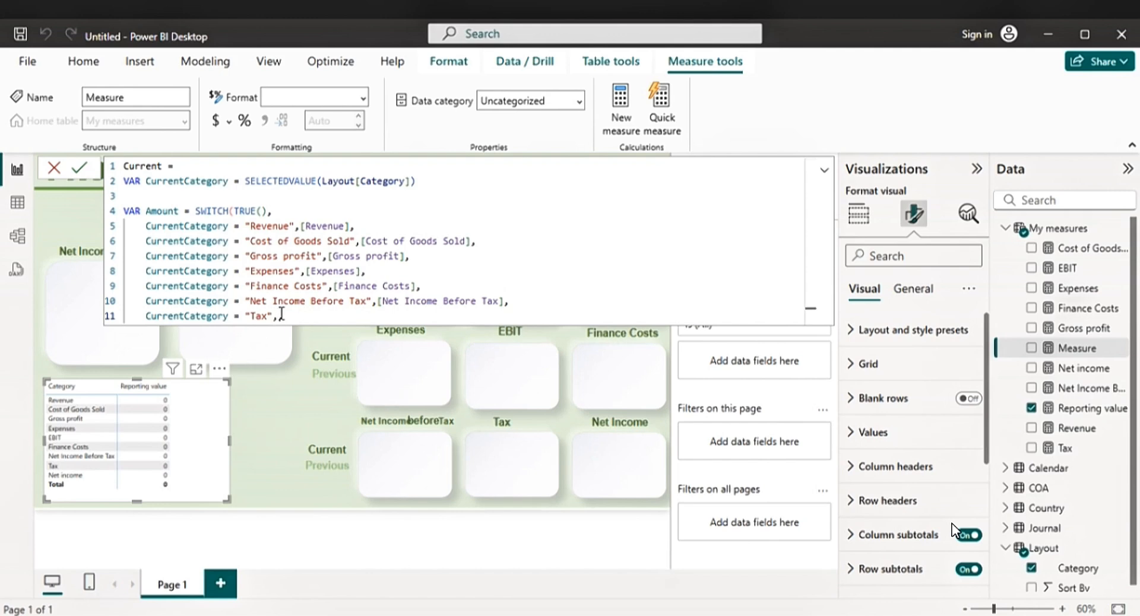
{"action": "type", "text": "ta"}
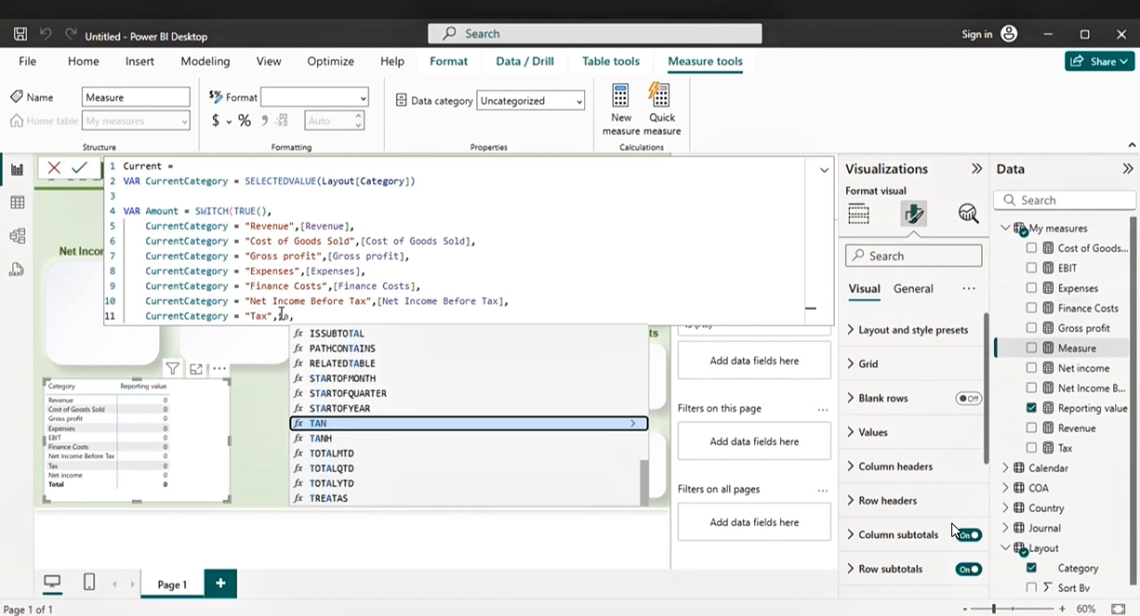
{"action": "type", "text": "x"}
{"action": "key", "text": "Tab"}
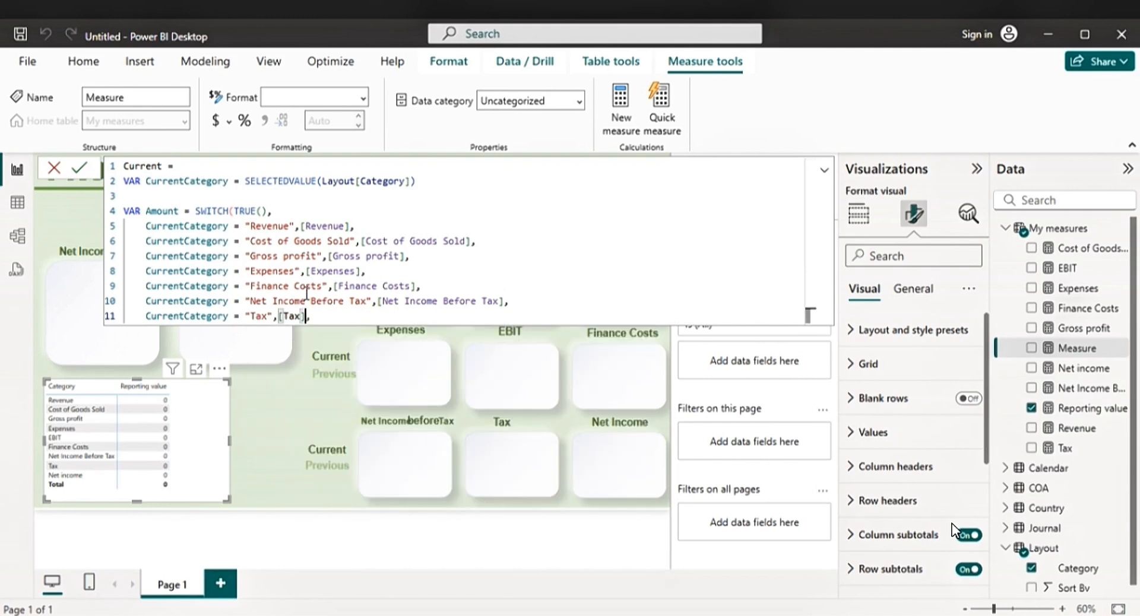
{"action": "type", "text": ","}
- Duplicate the "Tax" branch as the eighth SWITCH branch and change its category text to "Net income"
{"action": "key", "text": "shift+Return"}
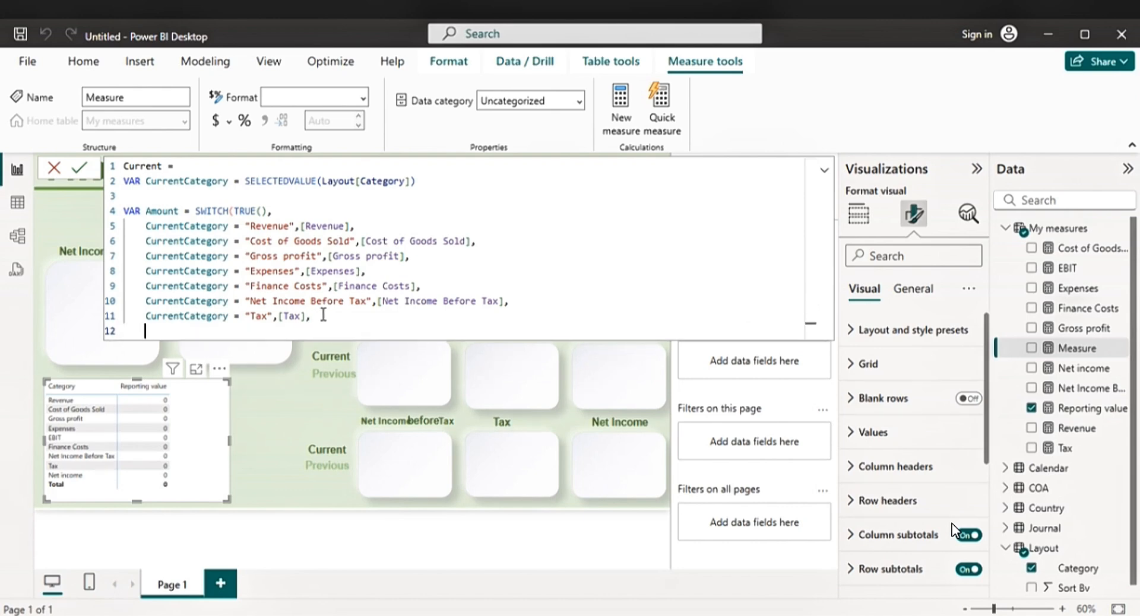
{"action": "left_click_drag", "start_coordinate": [323, 315], "coordinate": [143, 319]}
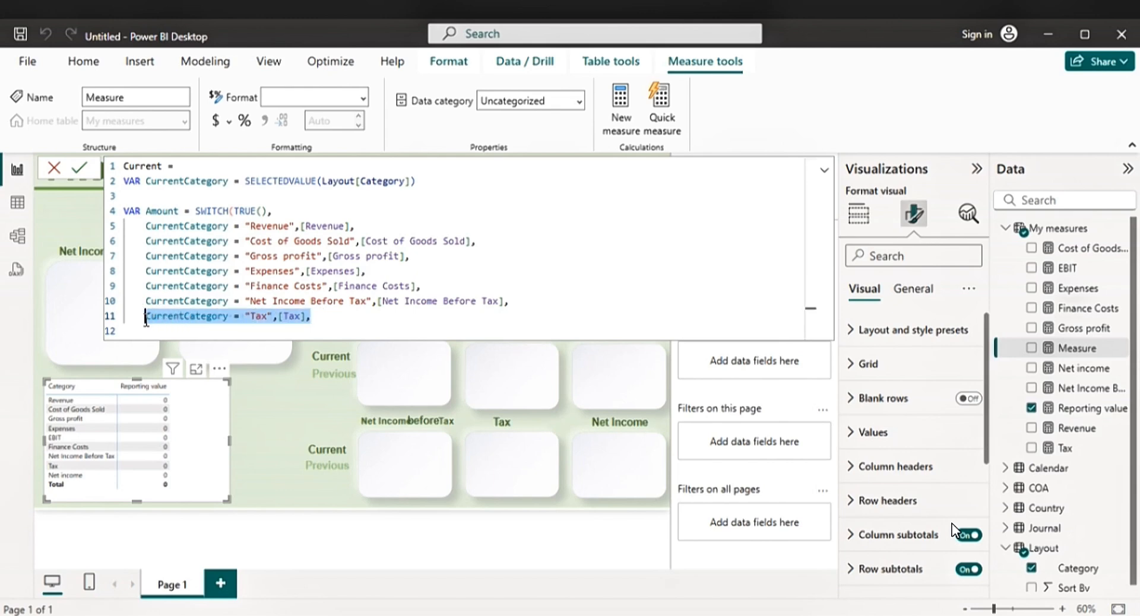
{"action": "left_click", "coordinate": [150, 327]}
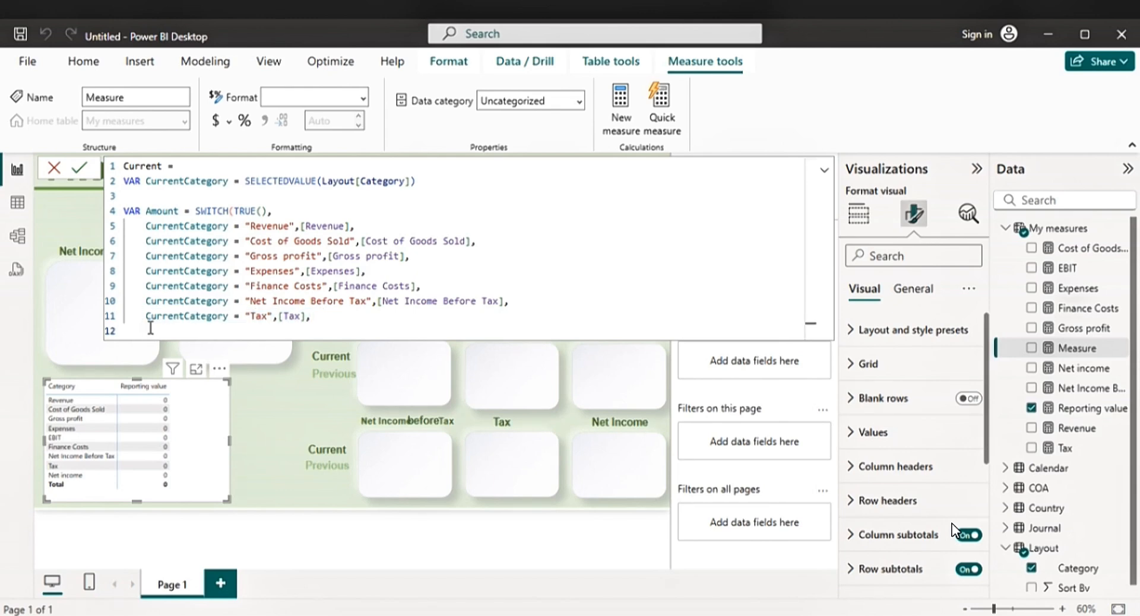
{"action": "key", "text": "ctrl+v"}
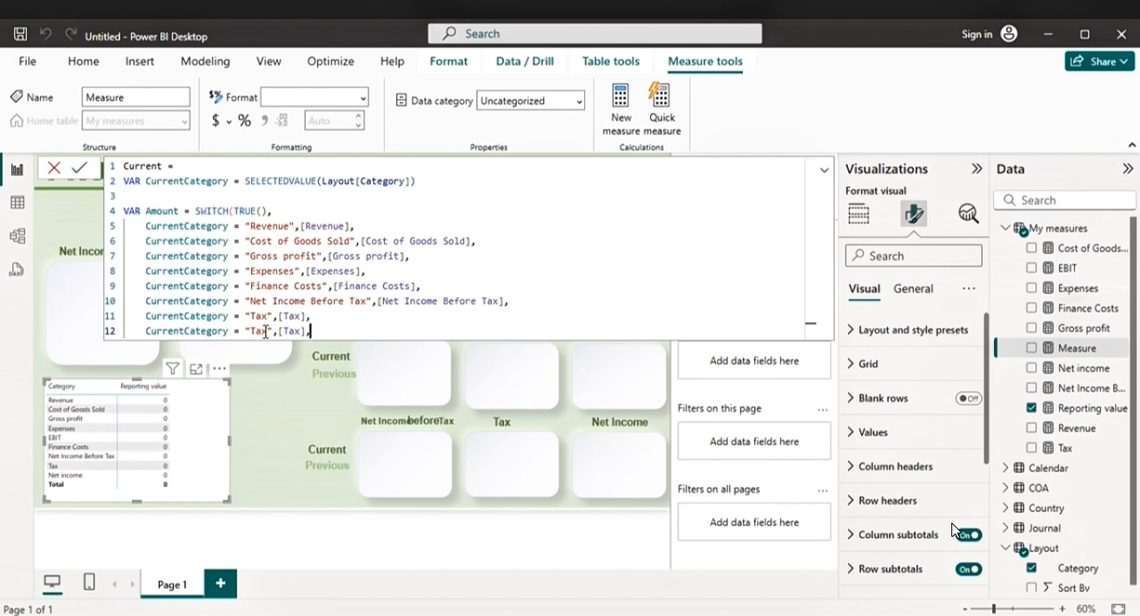
{"action": "left_click_drag", "start_coordinate": [266, 332], "coordinate": [250, 332]}
{"action": "type", "text": "Net income"}
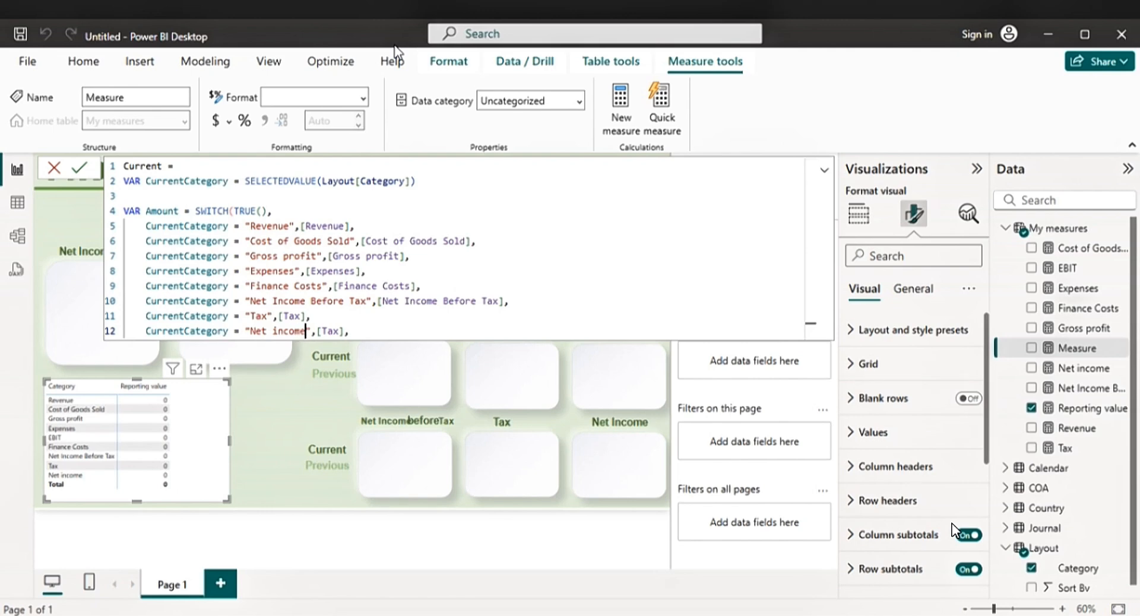
- Replace the measure returned by the "Net income" branch with [Net income]
{"action": "left_click", "coordinate": [344, 331]}
{"action": "key", "text": "BackSpace"}
{"action": "key", "text": "BackSpace"}
{"action": "key", "text": "BackSpace"}
{"action": "key", "text": "BackSpace"}
{"action": "key", "text": "BackSpace"}
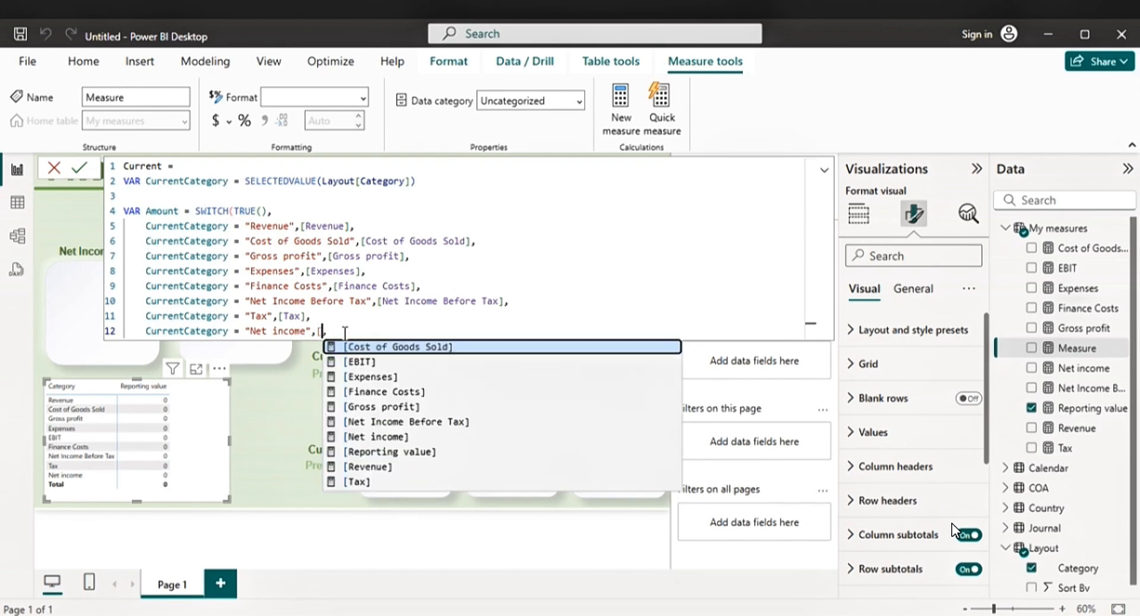
{"action": "type", "text": "net,"}
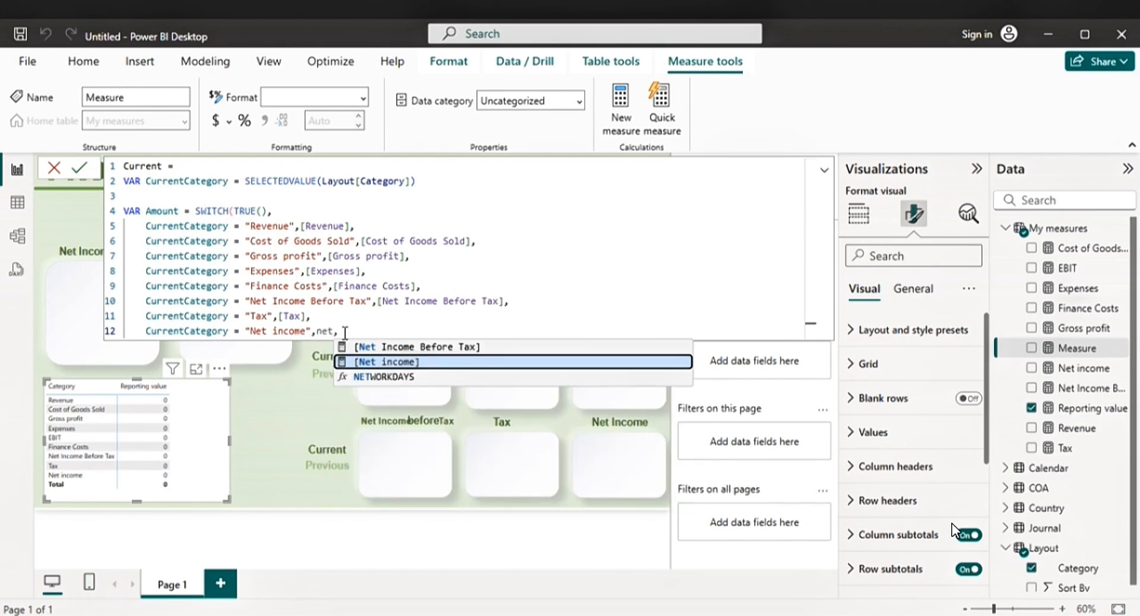
{"action": "key", "text": "Tab"}
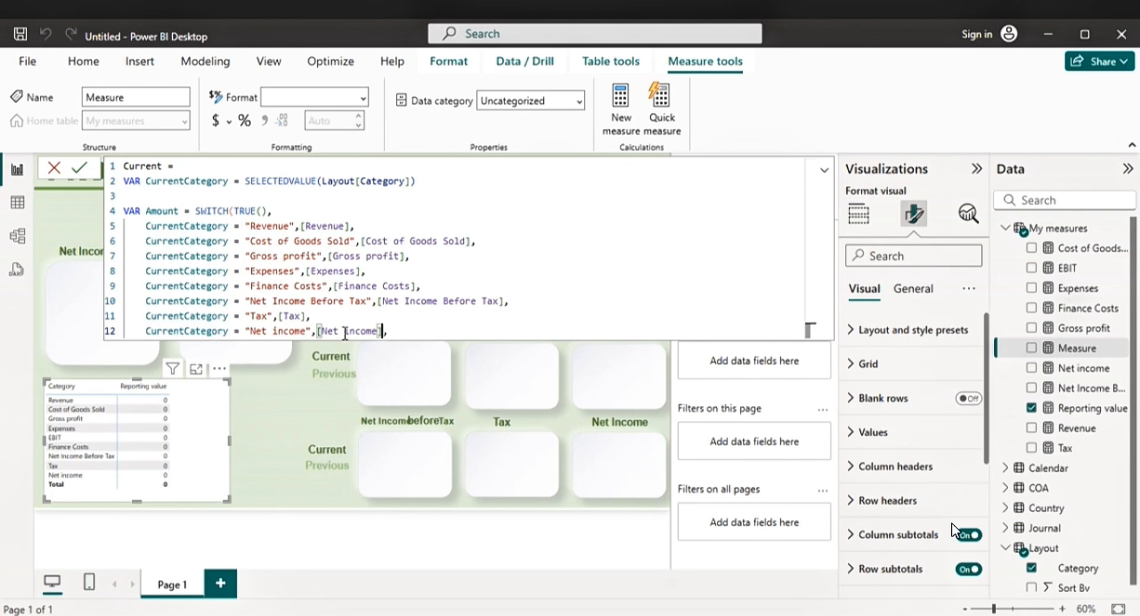
- Add 0 as the default result on a new line after the "Net income" branch and close the SWITCH function
{"action": "left_click", "coordinate": [393, 333]}
{"action": "key", "text": "Return"}
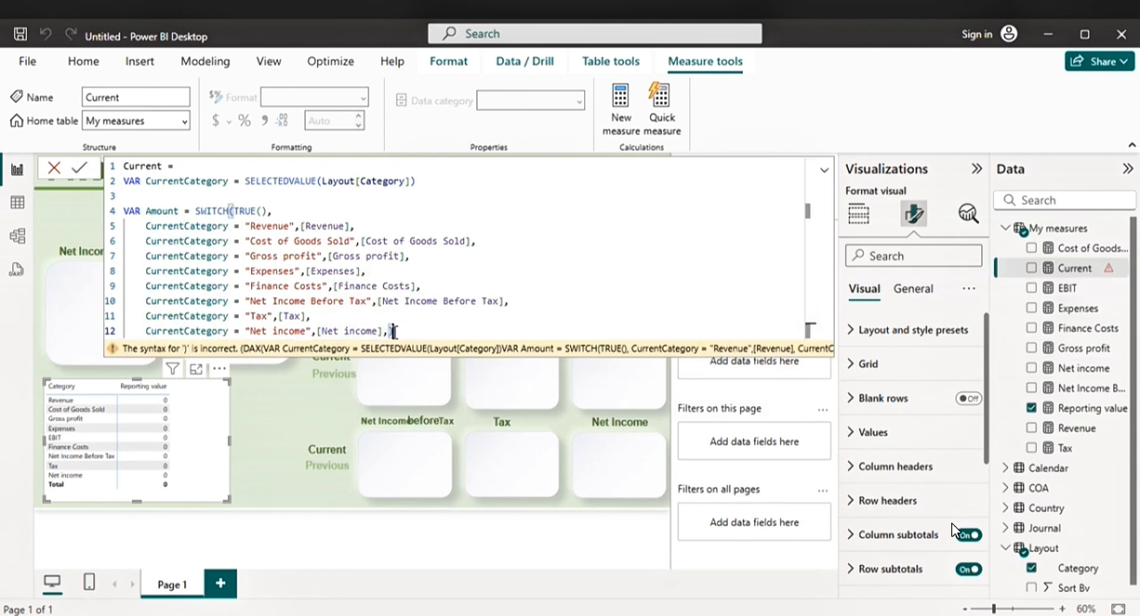
{"action": "key", "text": "shift+Return"}
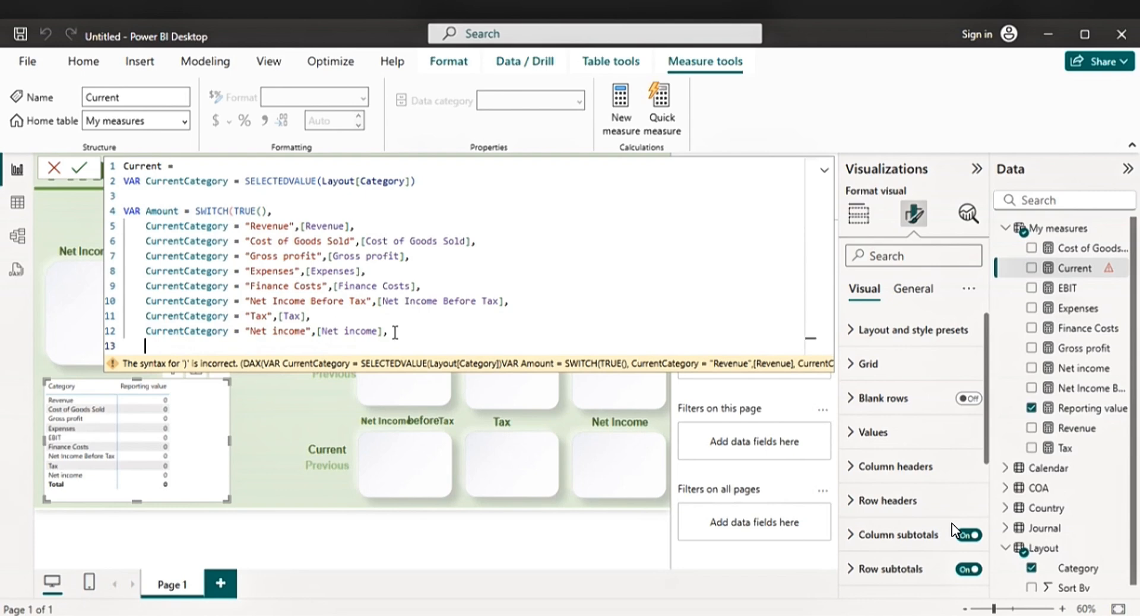
{"action": "type", "text": "0)"}
{"action": "key", "text": "Return"}
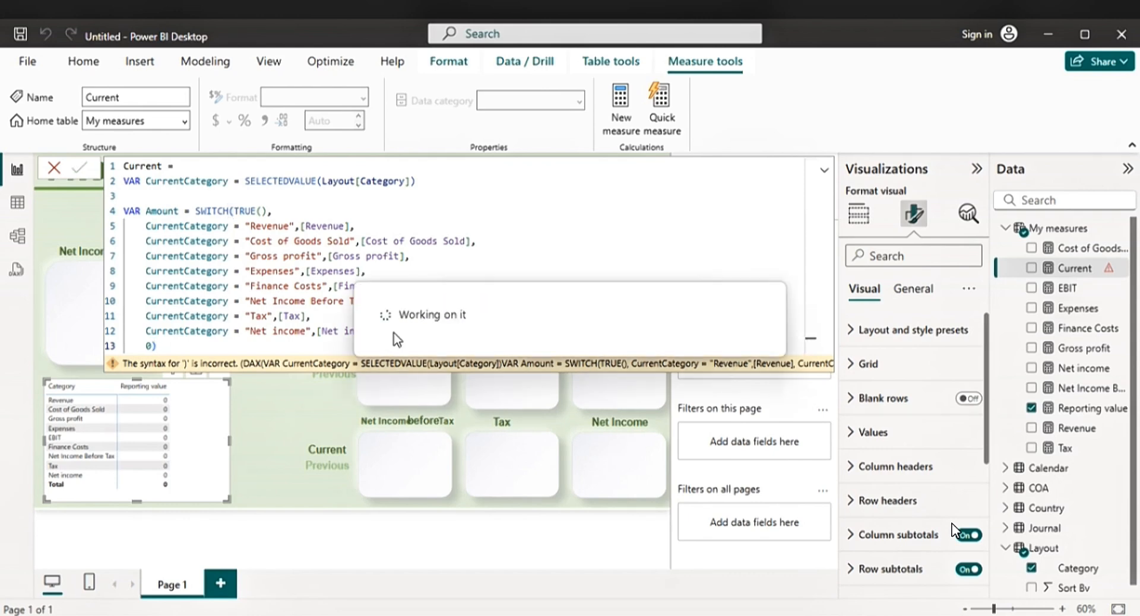
- Add a RETURN clause that outputs the Amount variable and commit the Current measure
{"action": "left_click", "coordinate": [176, 347]}
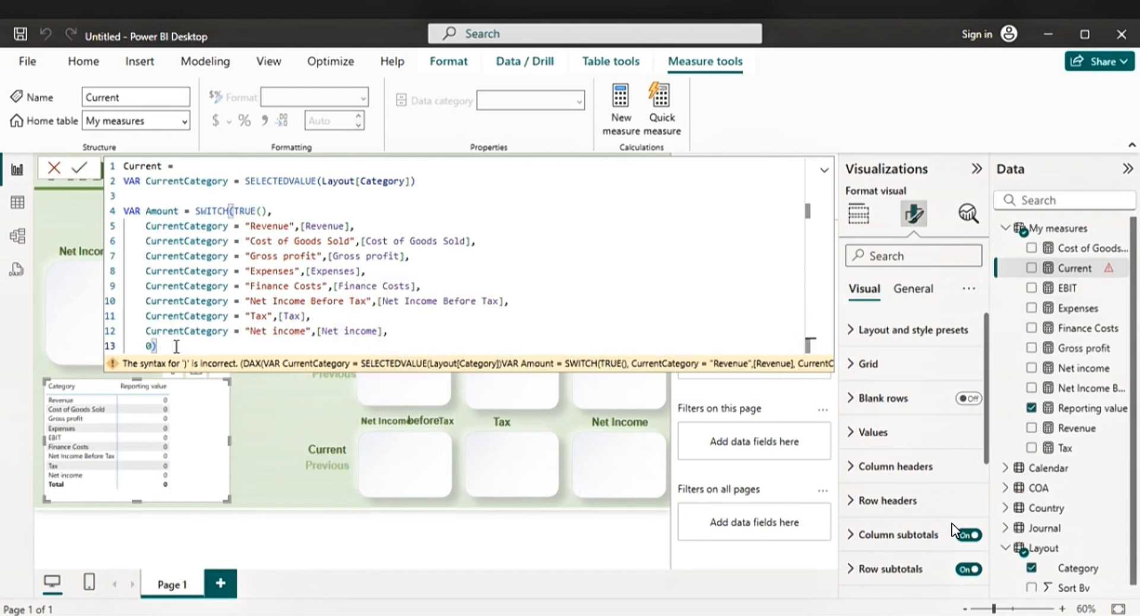
{"action": "key", "text": "shift+Return"}
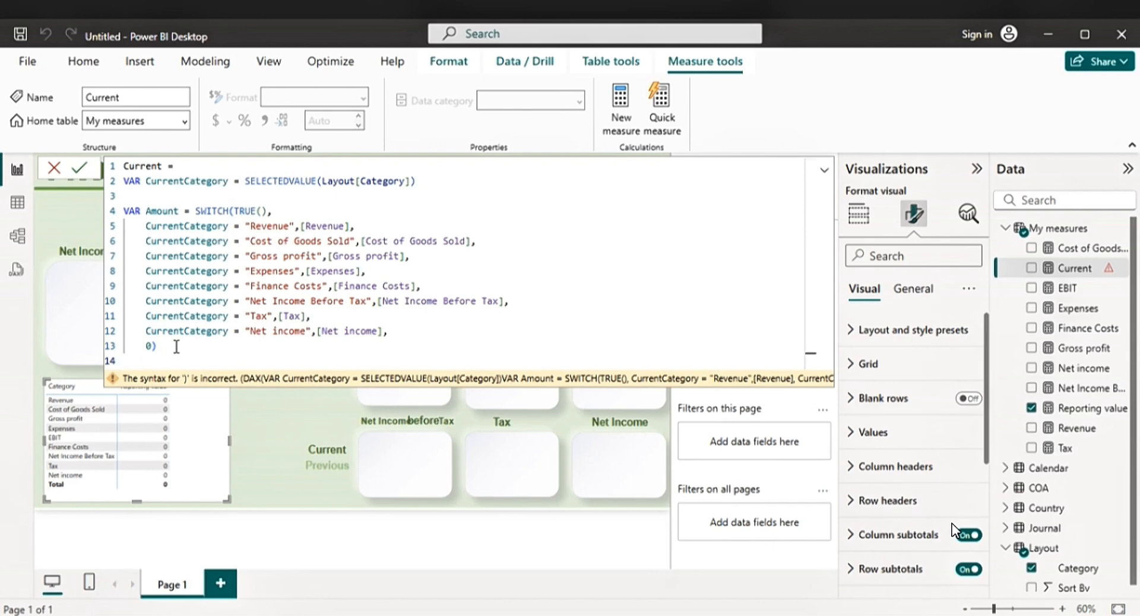
{"action": "type", "text": "Re"}
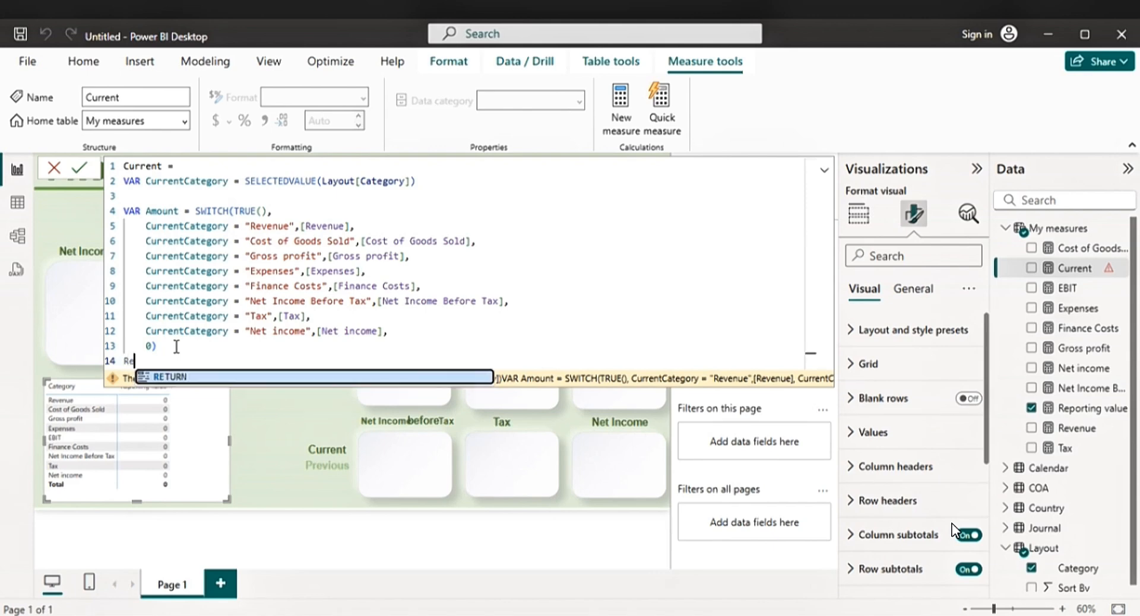
{"action": "key", "text": "Tab"}
{"action": "key", "text": "shift+Return"}
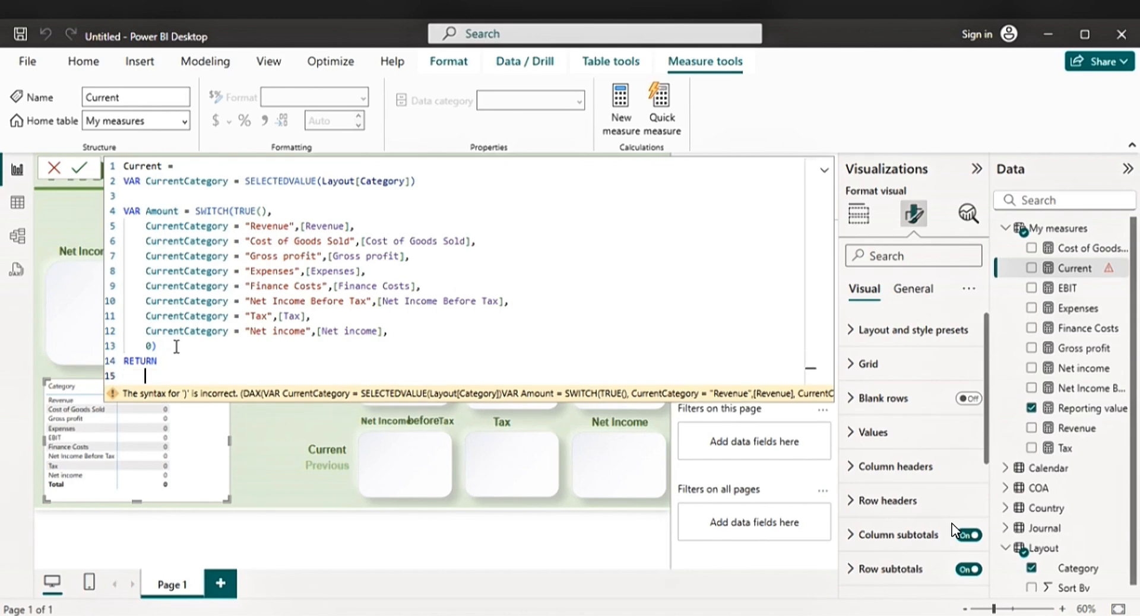
{"action": "key", "text": "Tab"}
{"action": "type", "text": "A"}
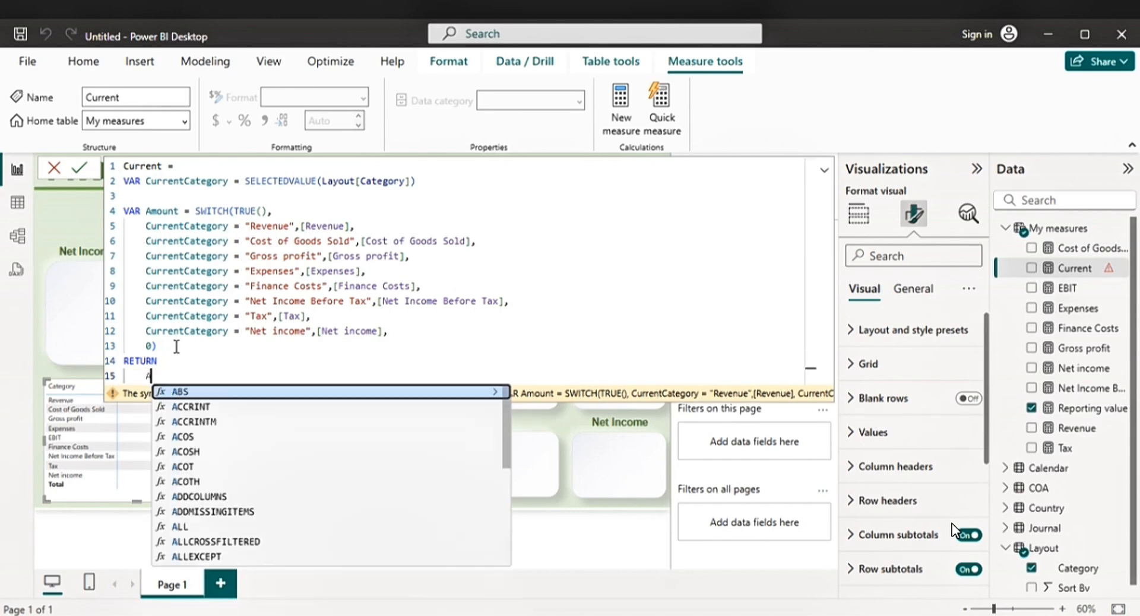
{"action": "type", "text": "mount"}
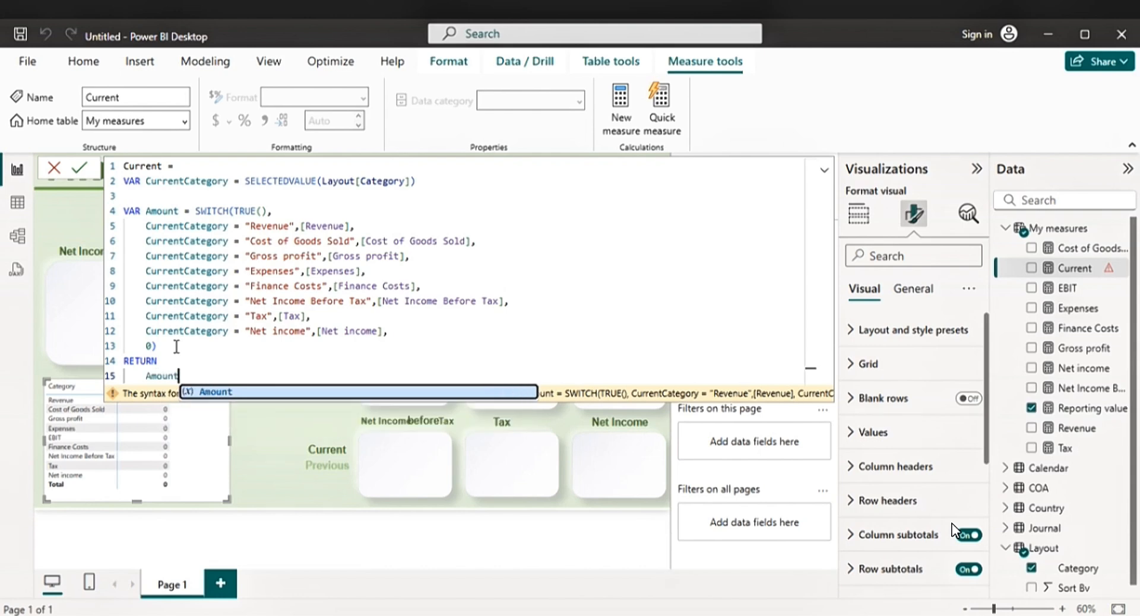
{"action": "key", "text": "Tab"}
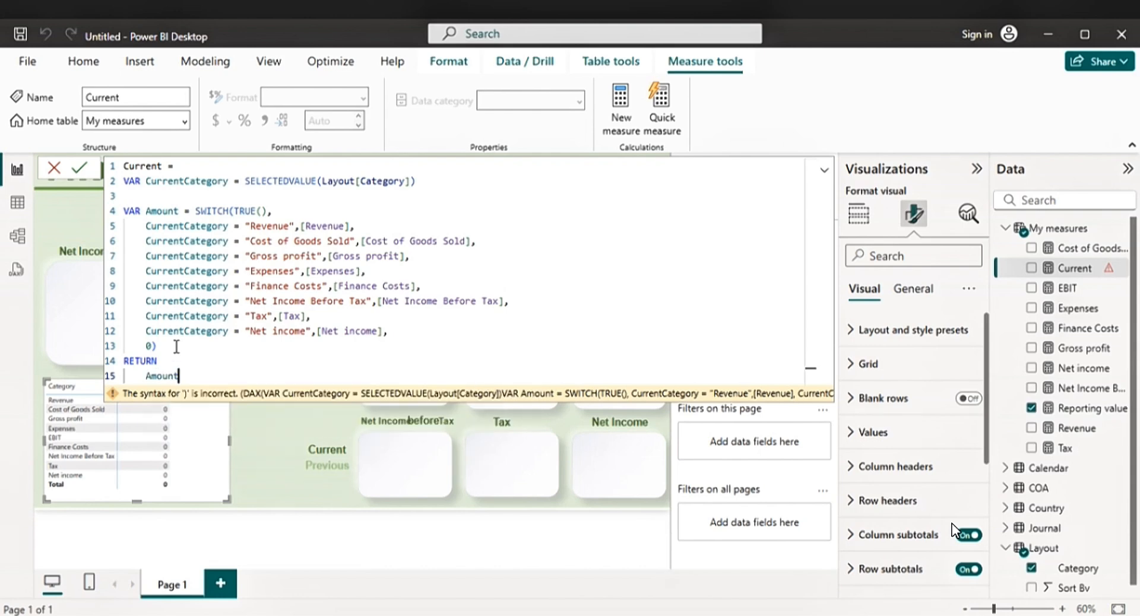
{"action": "key", "text": "Return"}
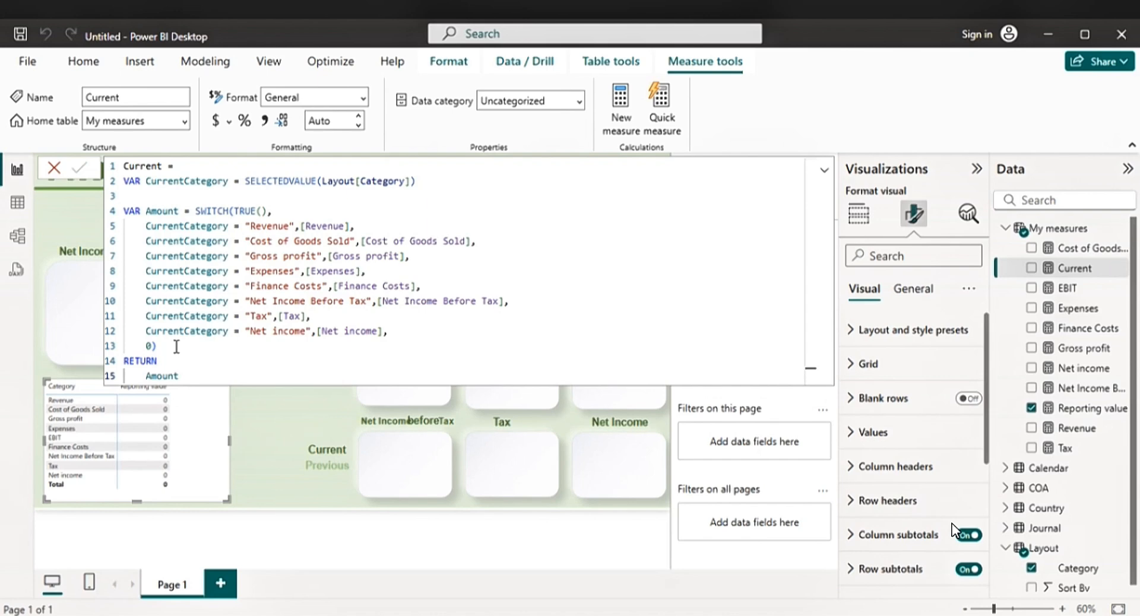
- Replace the Reporting value measure in the category matrix with Current, then check the matrix in focus mode and return to the report
{"action": "left_click", "coordinate": [326, 555]}
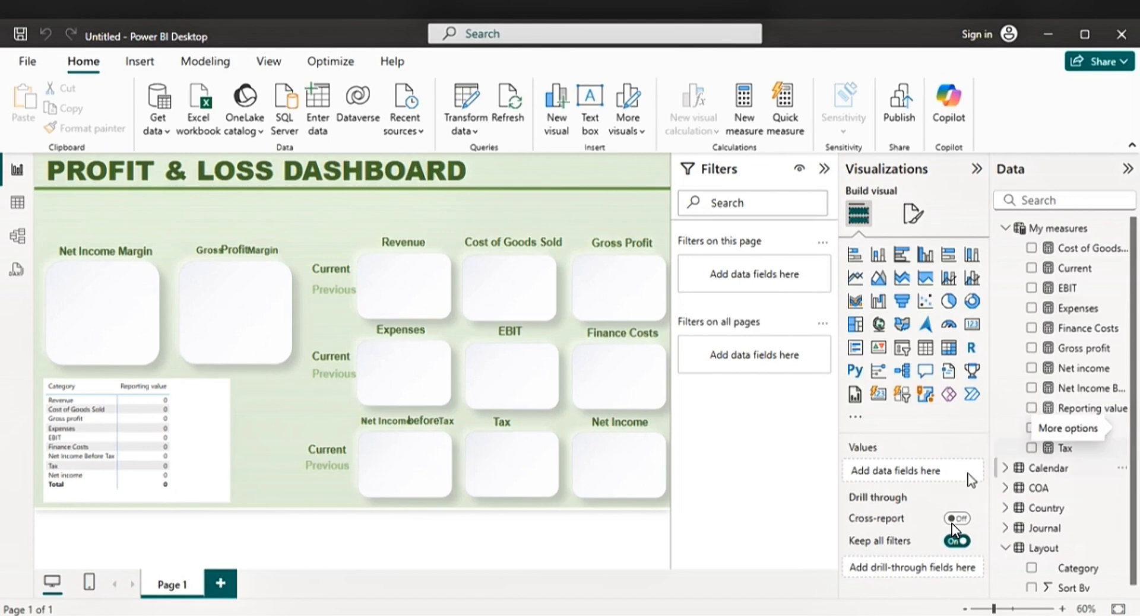
{"action": "left_click", "coordinate": [224, 476]}
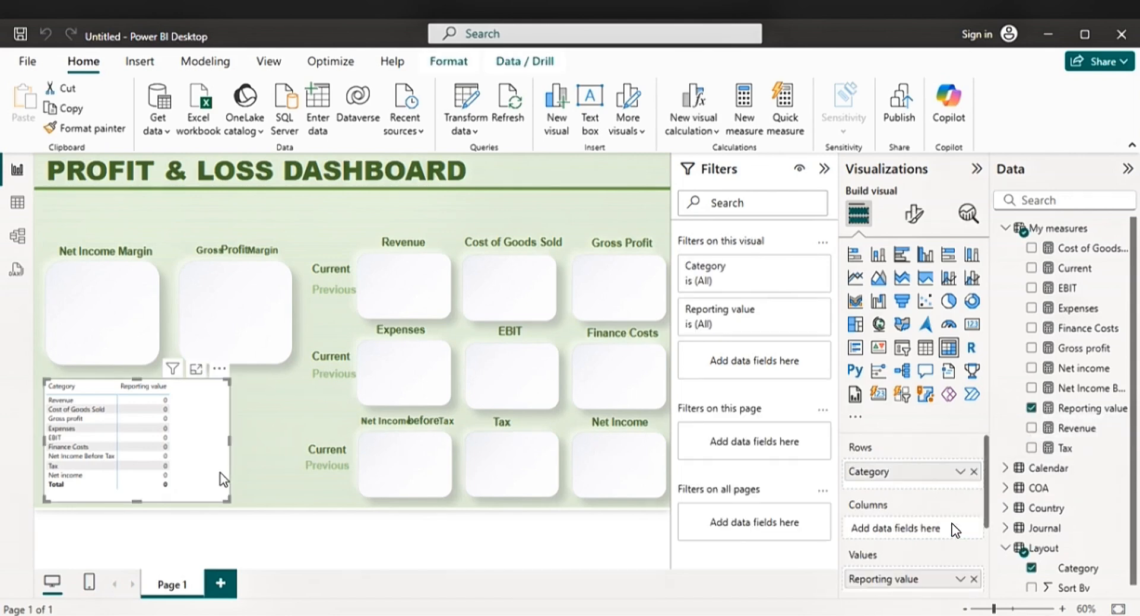
{"action": "scroll", "coordinate": [1136, 485], "scroll_direction": "down", "scroll_amount": 1}
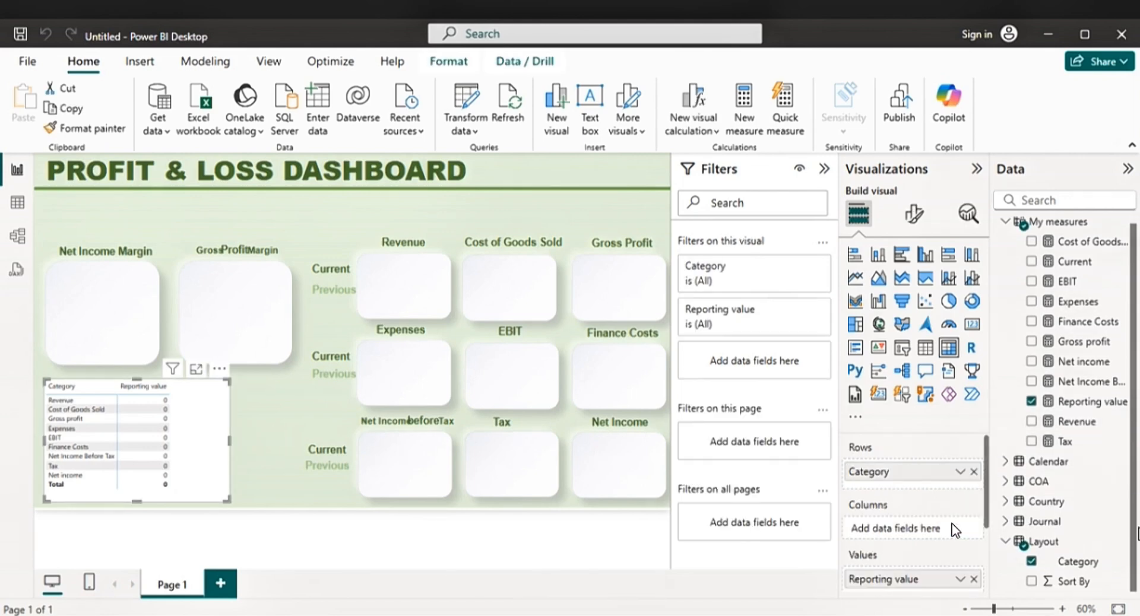
{"action": "left_click", "coordinate": [973, 579]}
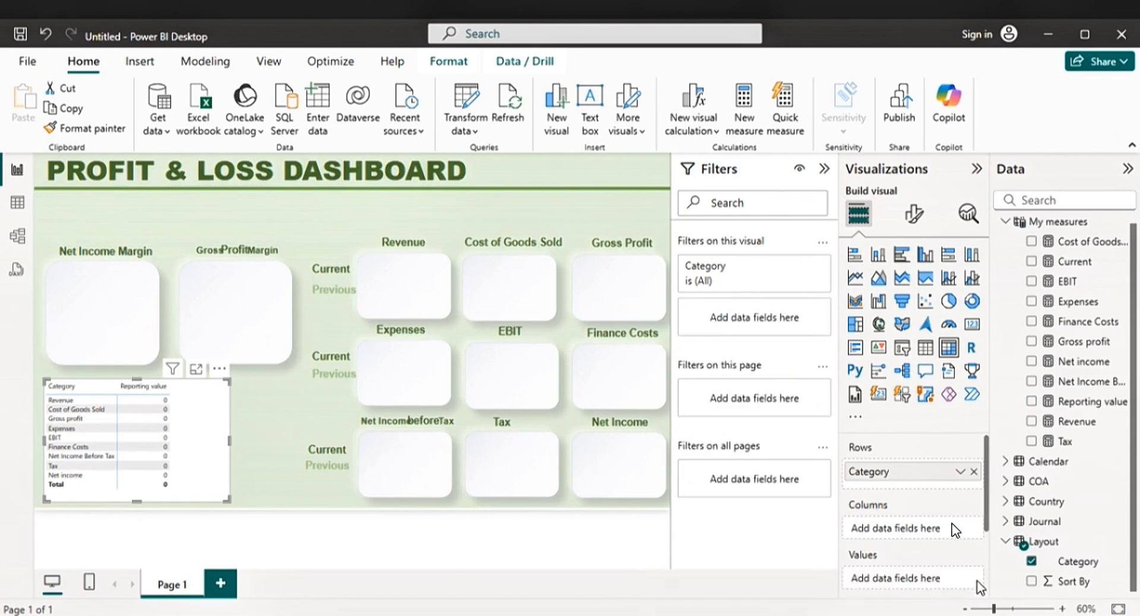
{"action": "left_click", "coordinate": [1031, 263]}
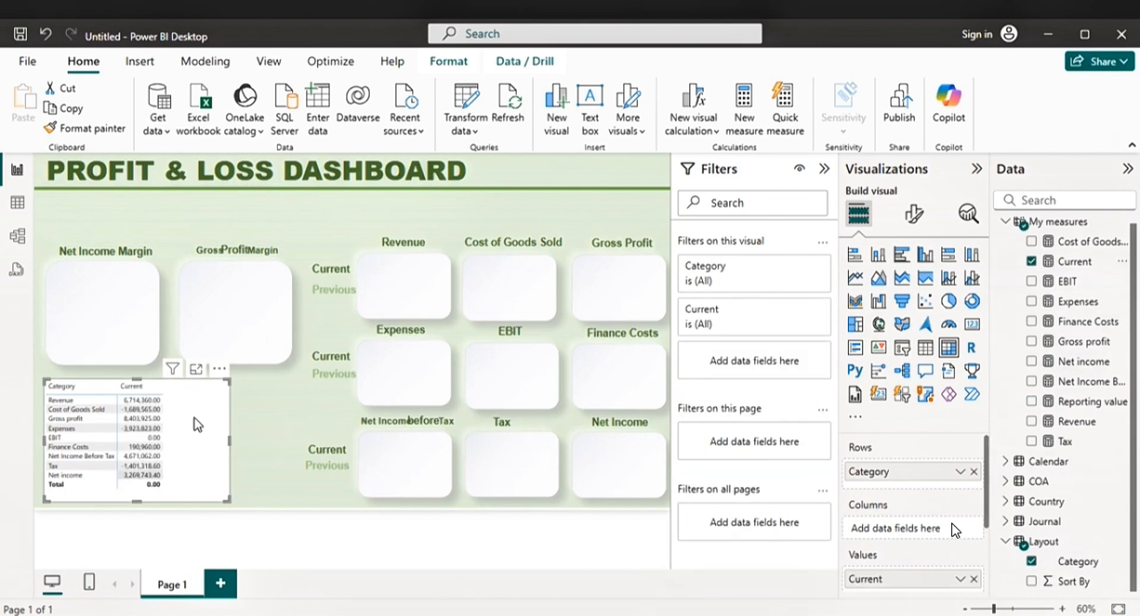
{"action": "left_click", "coordinate": [196, 370]}
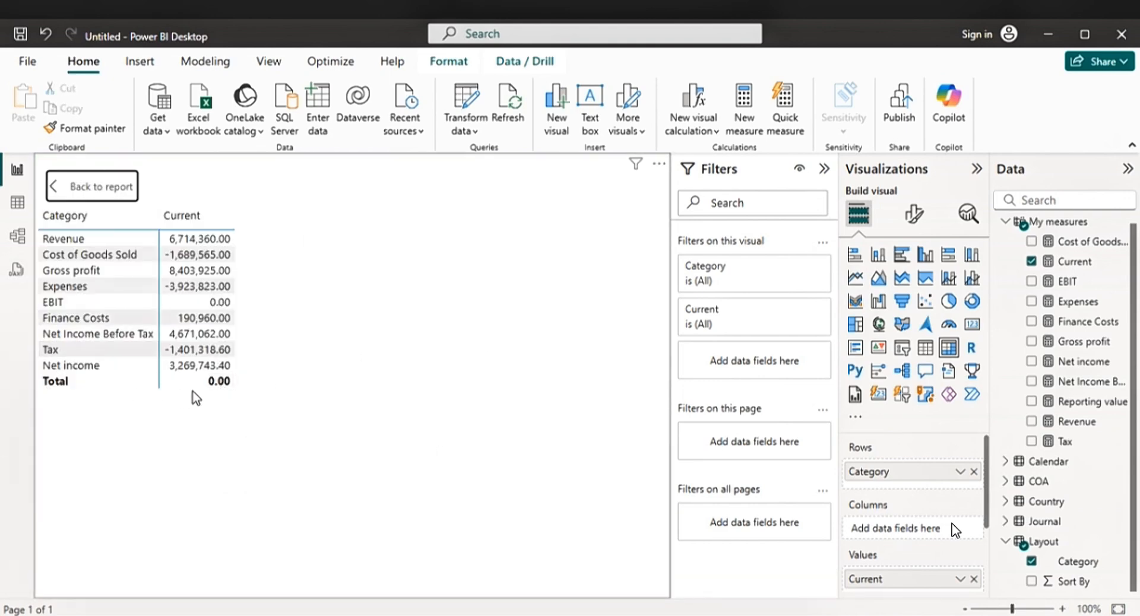
{"action": "left_click", "coordinate": [61, 191]}
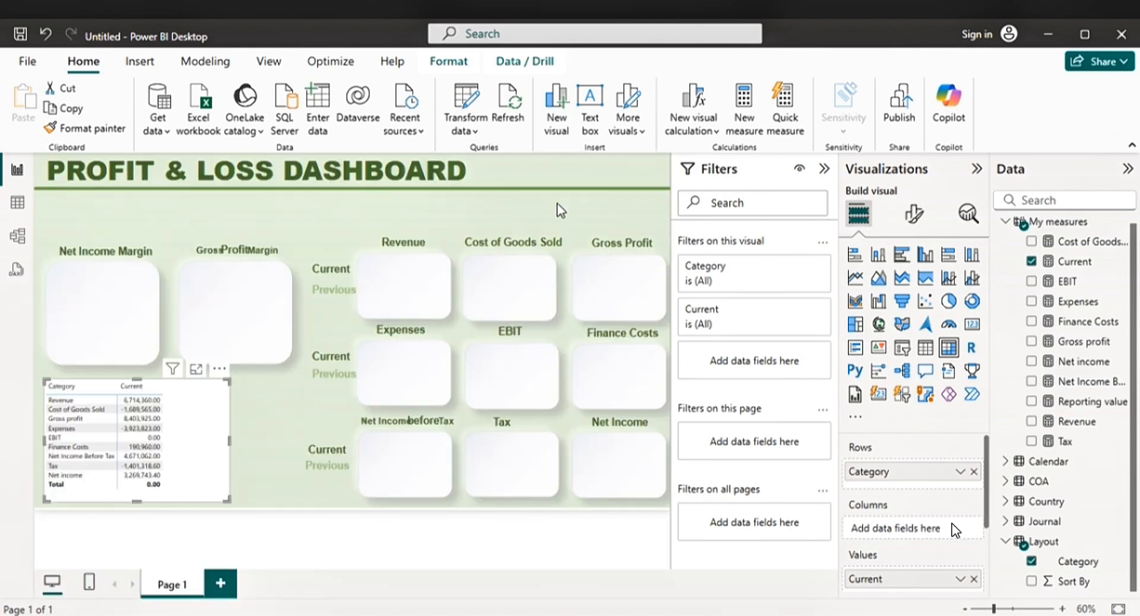
- Turn off the row subtotals in the category matrix
{"action": "left_click", "coordinate": [914, 217]}
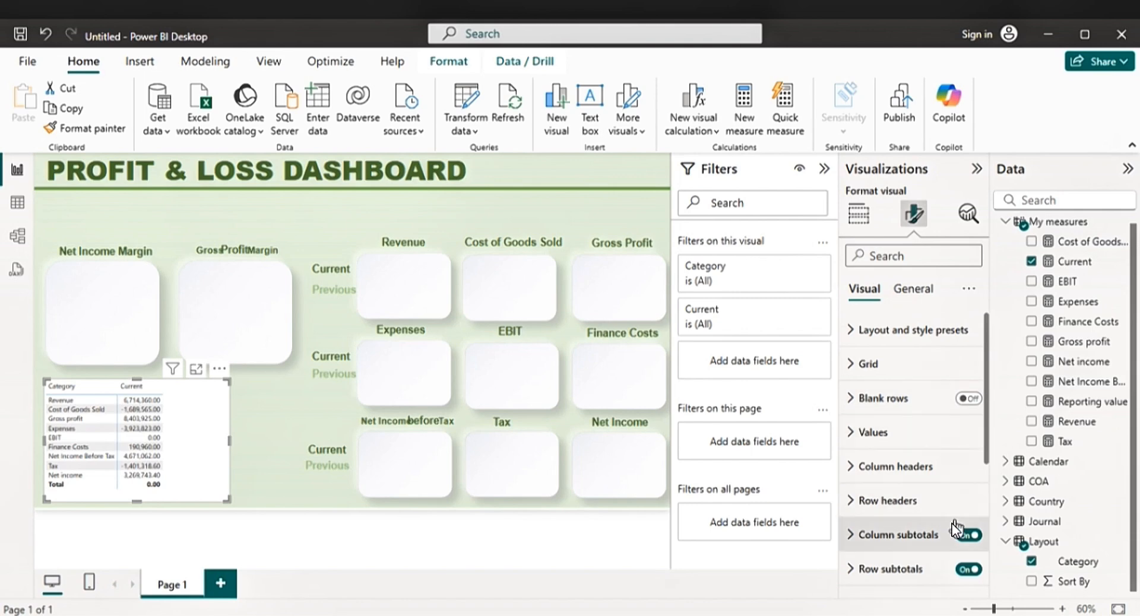
{"action": "left_click", "coordinate": [968, 570]}
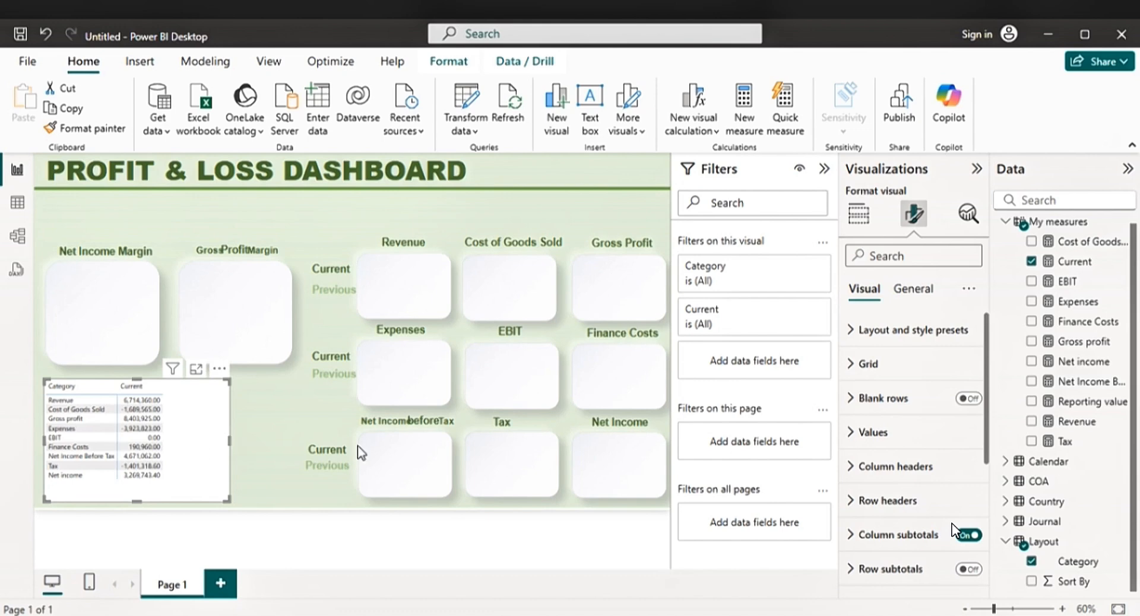
- Create a new measure named Previous in the My measures table
{"action": "left_click", "coordinate": [1063, 223]}
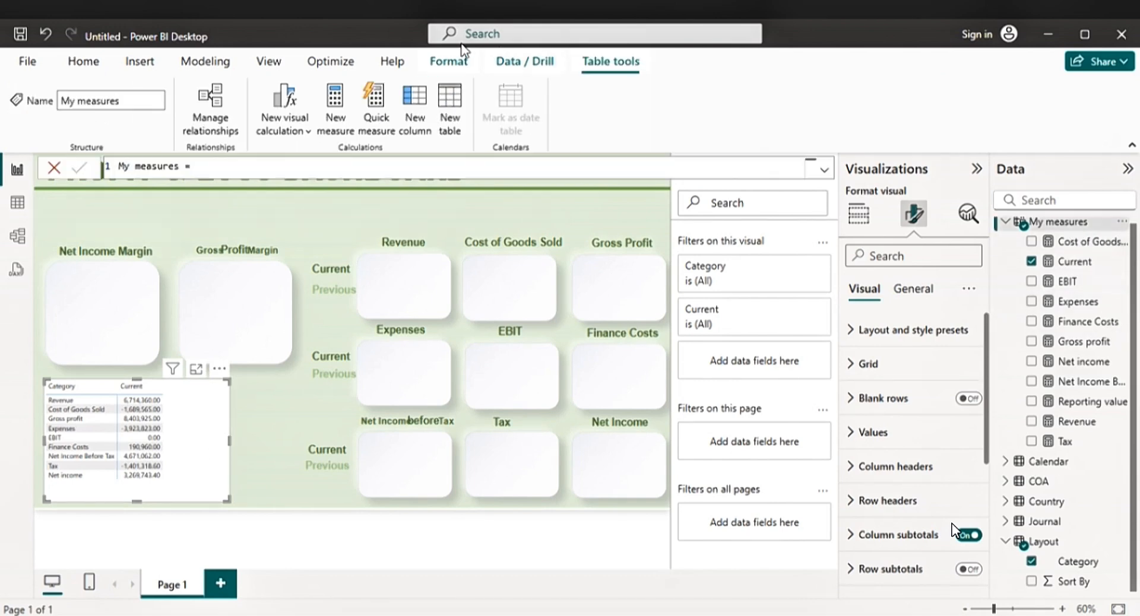
{"action": "left_click", "coordinate": [337, 123]}
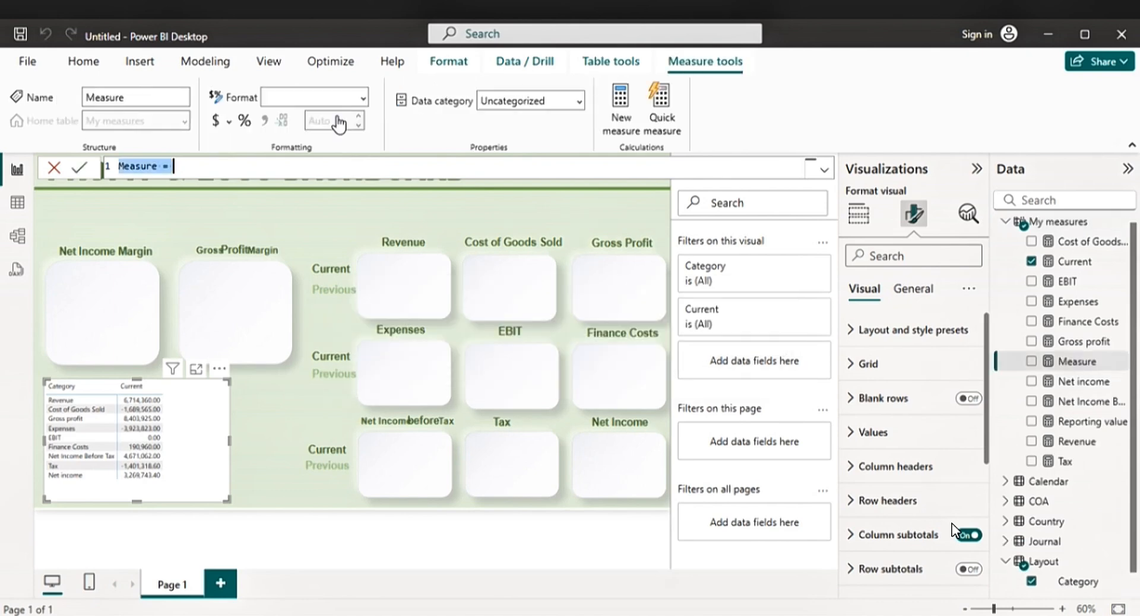
{"action": "left_click", "coordinate": [159, 165]}
{"action": "left_click_drag", "start_coordinate": [158, 166], "coordinate": [119, 166]}
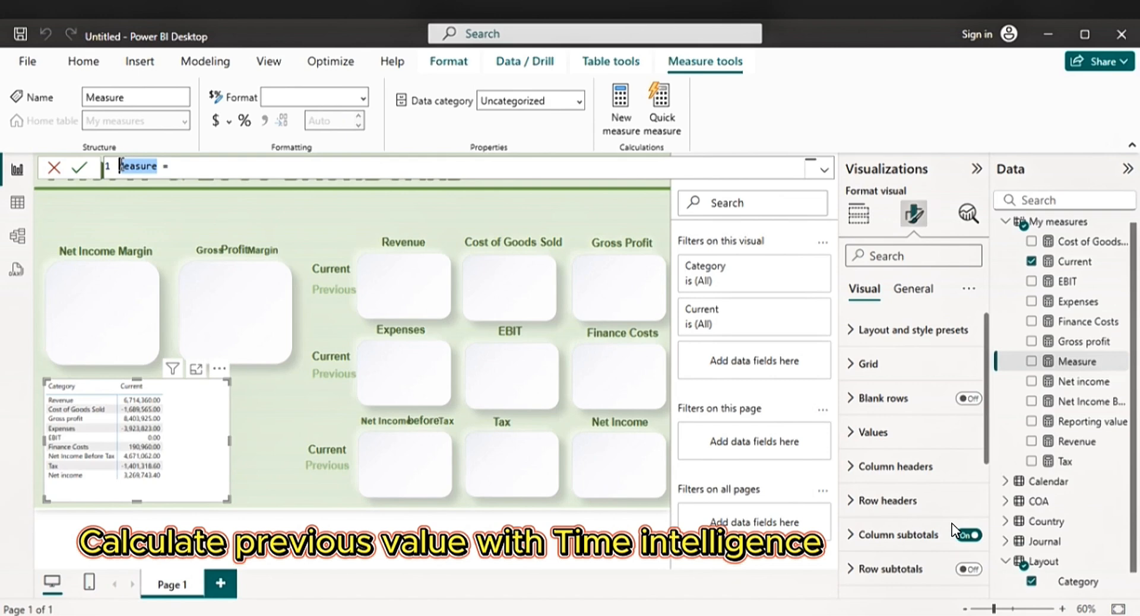
{"action": "type", "text": "Previous = "}
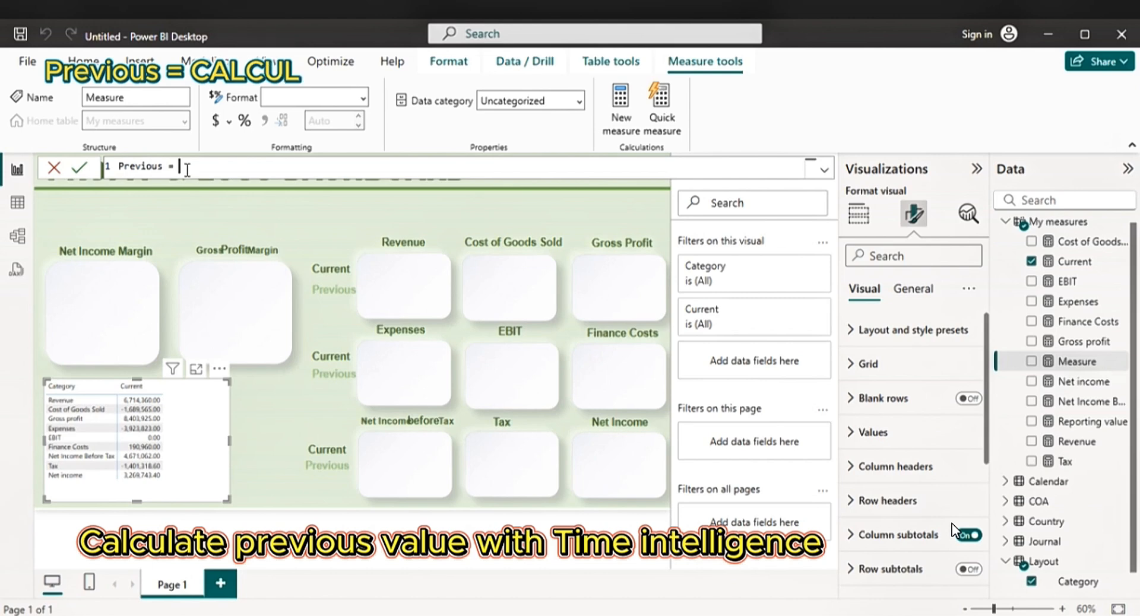
- Begin the Previous formula with a CALCULATE function that evaluates the [Current] measure
{"action": "type", "text": "ca"}
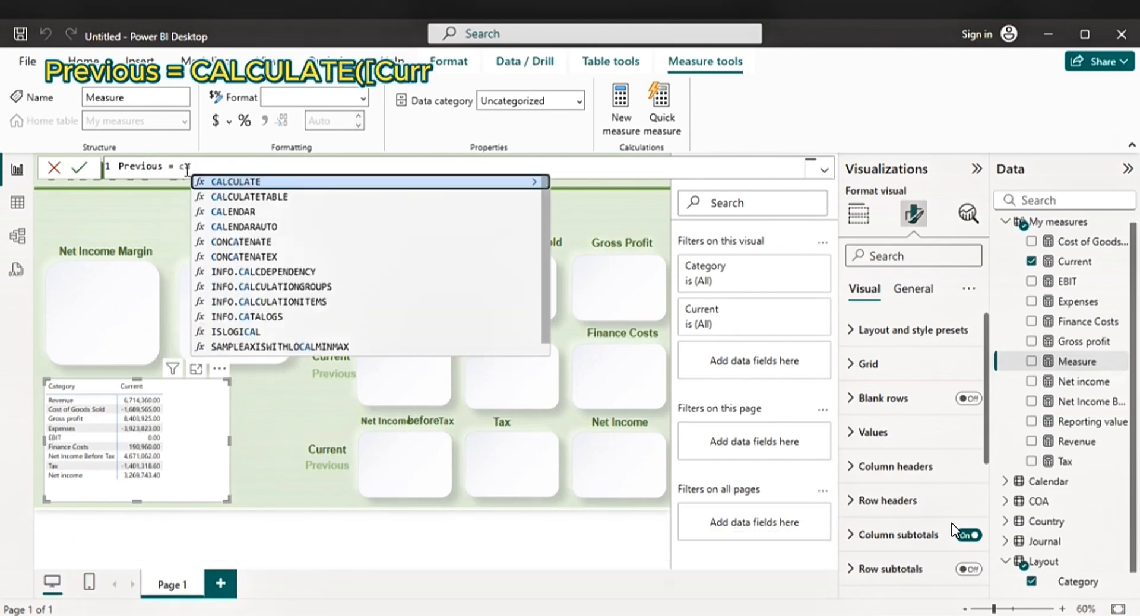
{"action": "key", "text": "Tab"}
{"action": "type", "text": "c"}
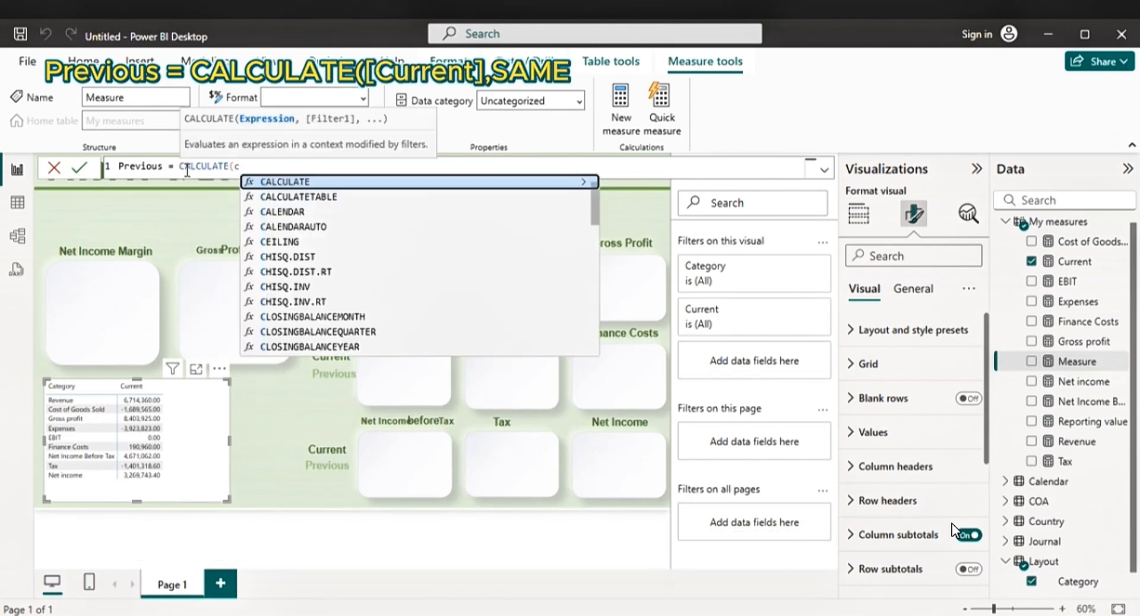
{"action": "type", "text": "urr"}
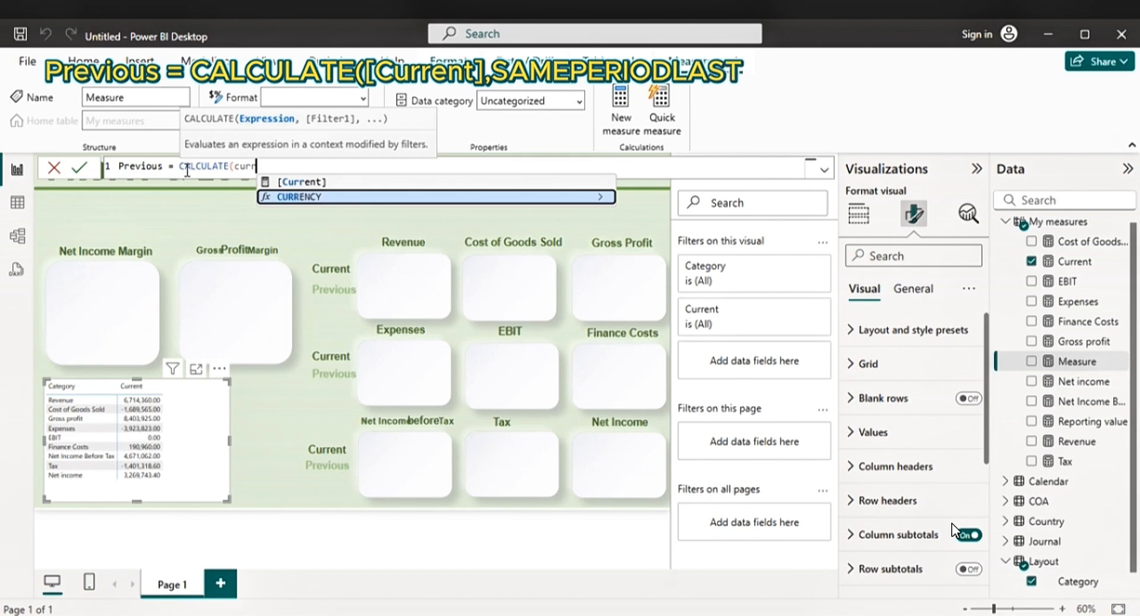
{"action": "key", "text": "Up"}
{"action": "key", "text": "Tab"}
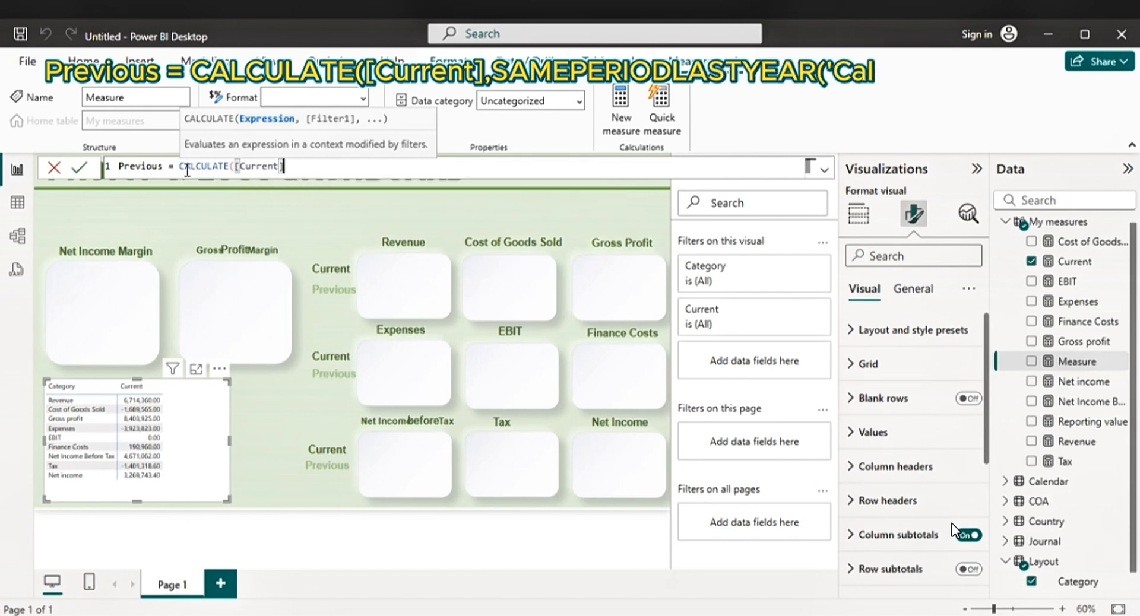
- Add SAMEPERIODLASTYEAR('Calendar'[Date]) as the CALCULATE filter and commit the Previous measure
{"action": "type", "text": ",same"}
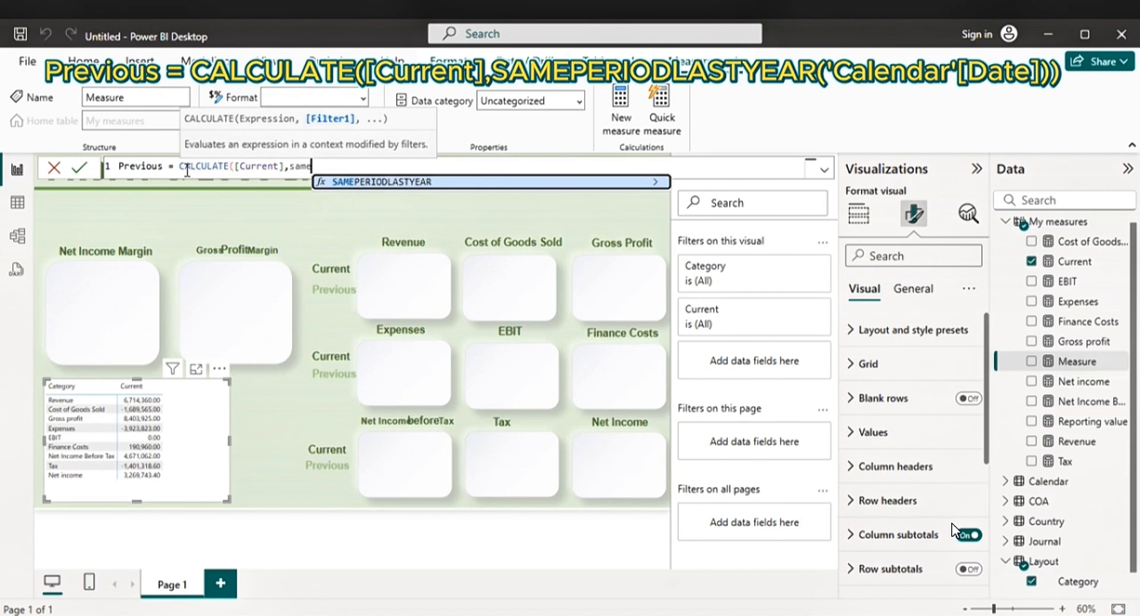
{"action": "key", "text": "Tab"}
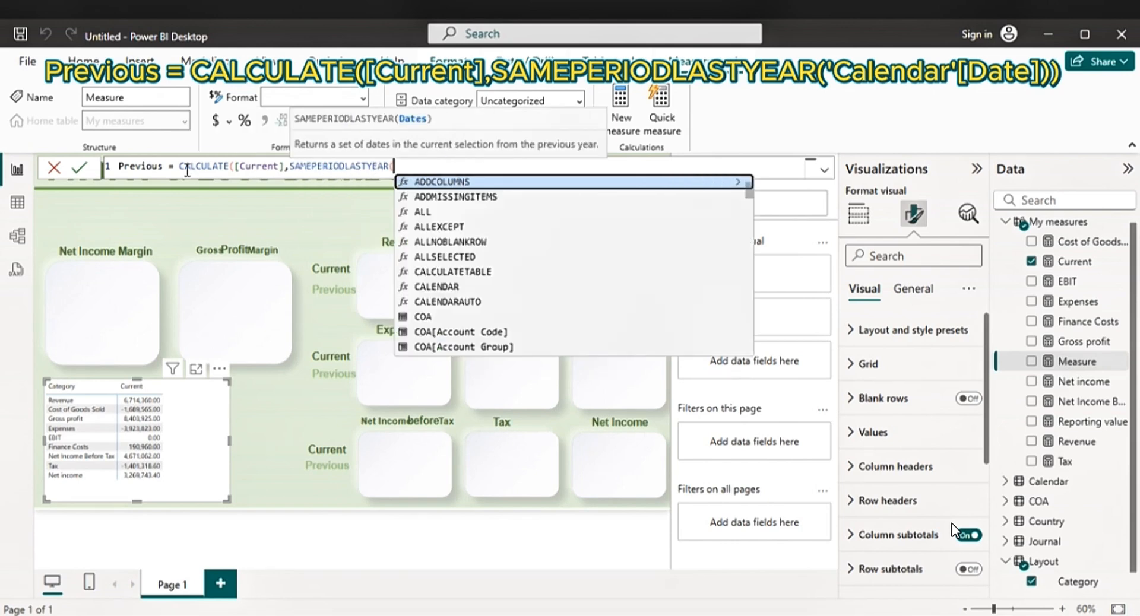
{"action": "type", "text": "ca"}
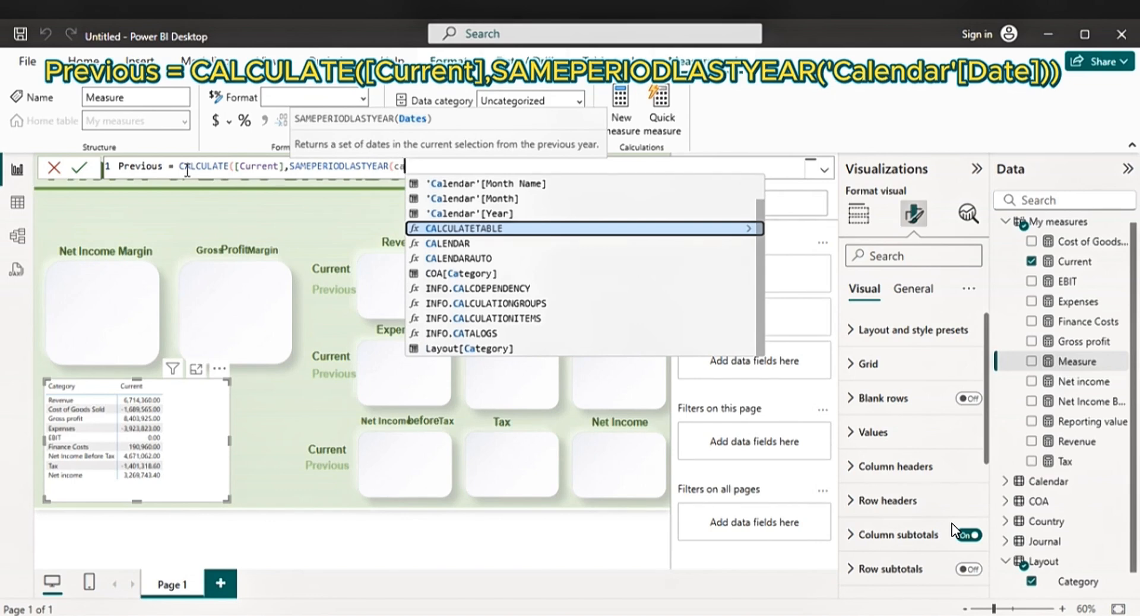
{"action": "type", "text": "lend"}
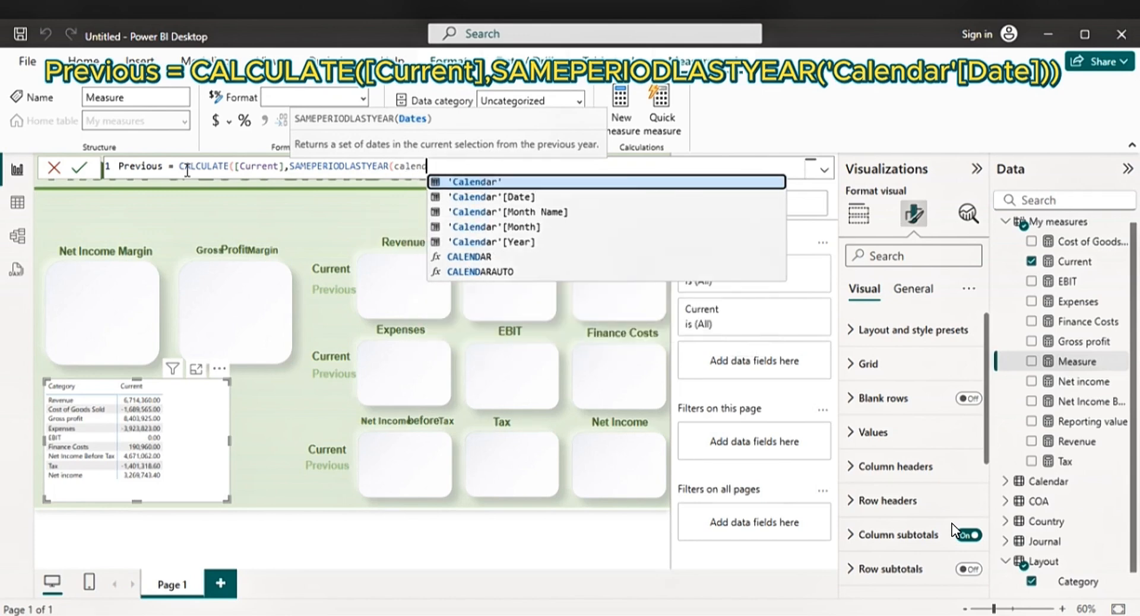
{"action": "left_click", "coordinate": [500, 197]}
{"action": "type", "text": "])"}
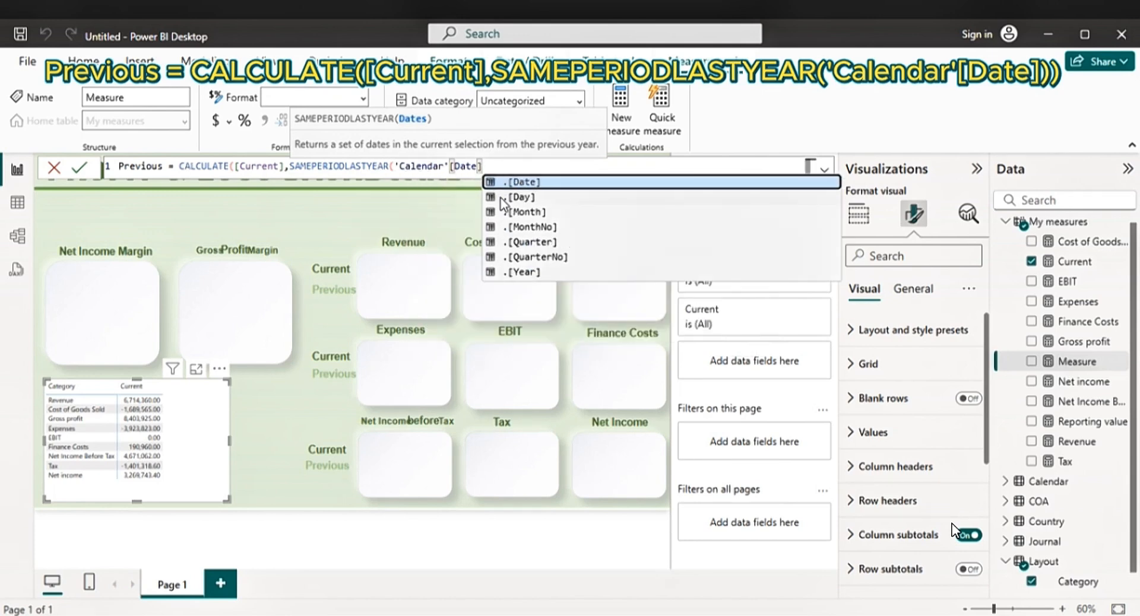
{"action": "key", "text": "Return"}
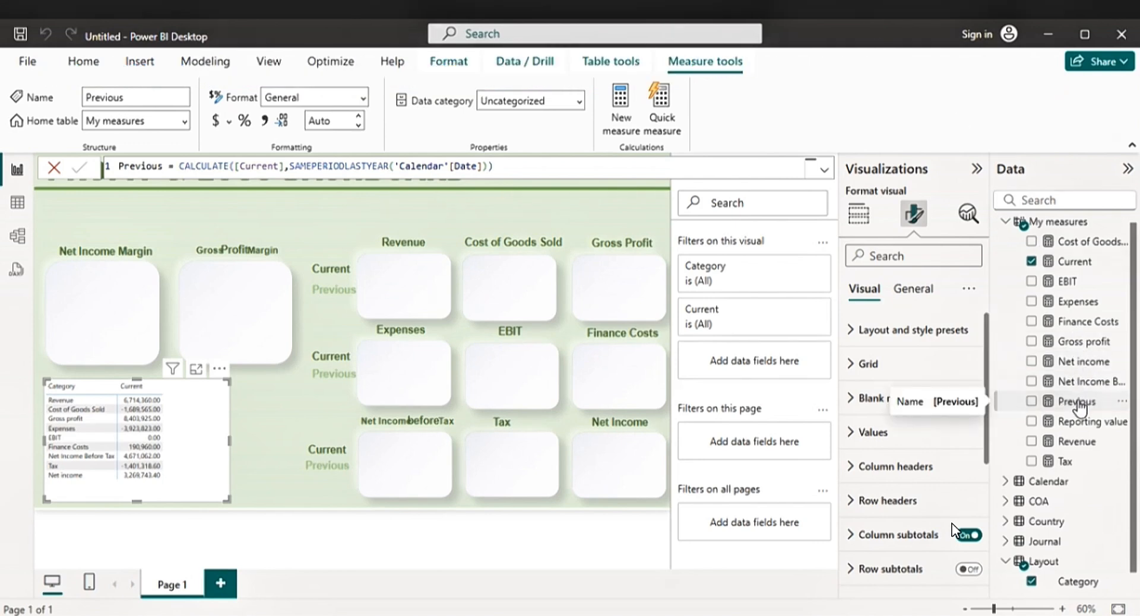
- Add the Previous measure to the category matrix, then check the matrix in focus mode and return to the report
{"action": "left_click_drag", "start_coordinate": [1077, 409], "coordinate": [219, 424]}
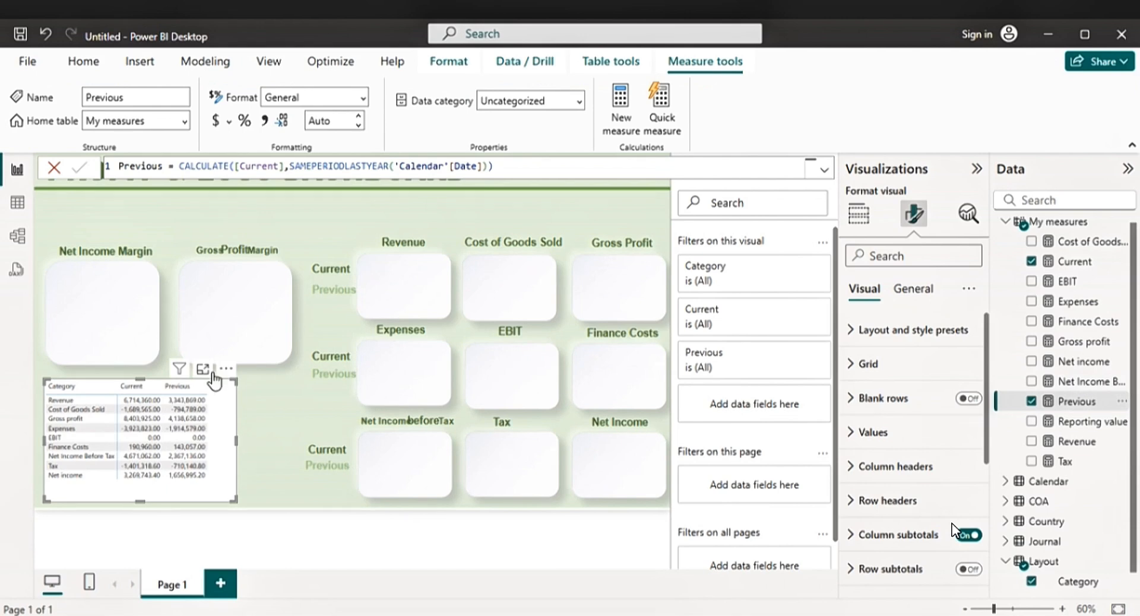
{"action": "left_click", "coordinate": [203, 369]}
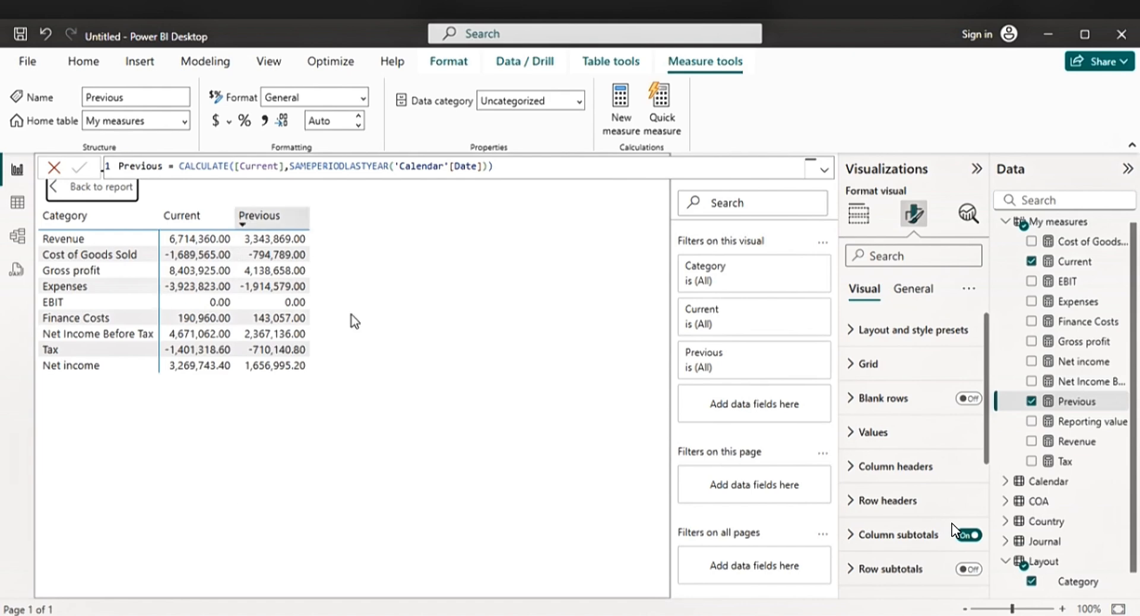
{"action": "left_click", "coordinate": [83, 187]}
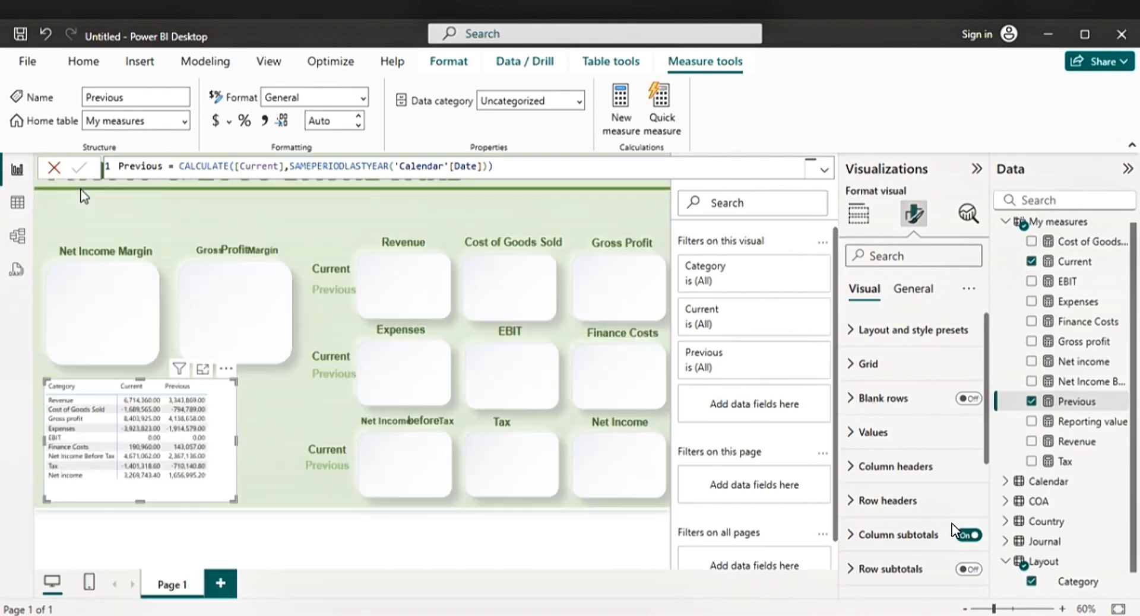
- Create another measure in the My measures table and name it % Change
{"action": "left_click", "coordinate": [1056, 229]}
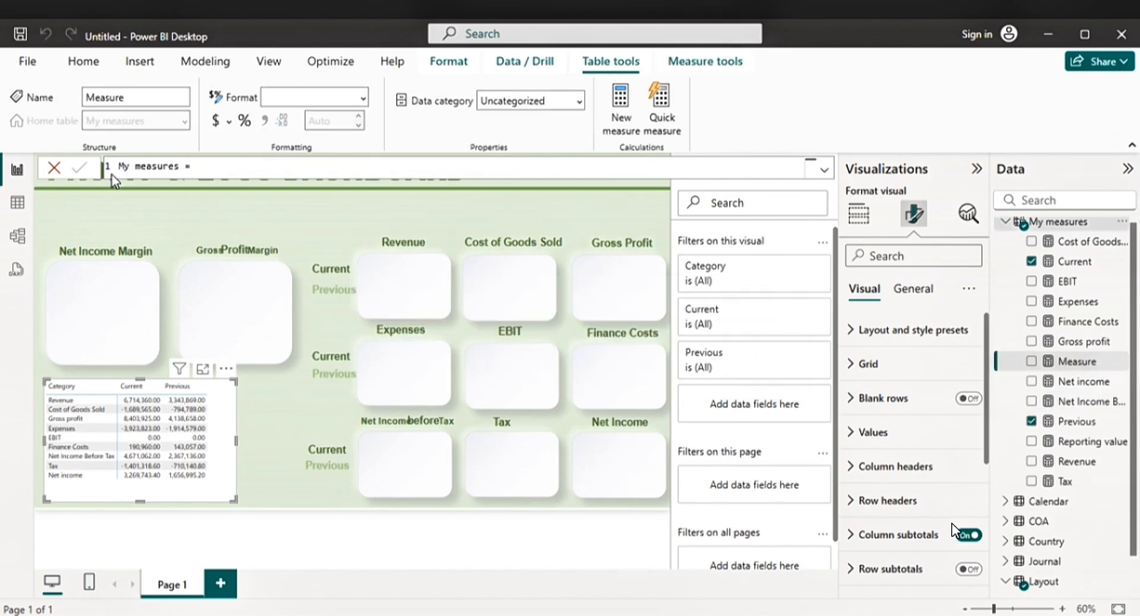
{"action": "left_click", "coordinate": [157, 166]}
{"action": "key", "text": "BackSpace"}
{"action": "key", "text": "BackSpace"}
{"action": "key", "text": "BackSpace"}
{"action": "key", "text": "BackSpace"}
{"action": "key", "text": "BackSpace"}
{"action": "key", "text": "BackSpace"}
{"action": "key", "text": "BackSpace"}
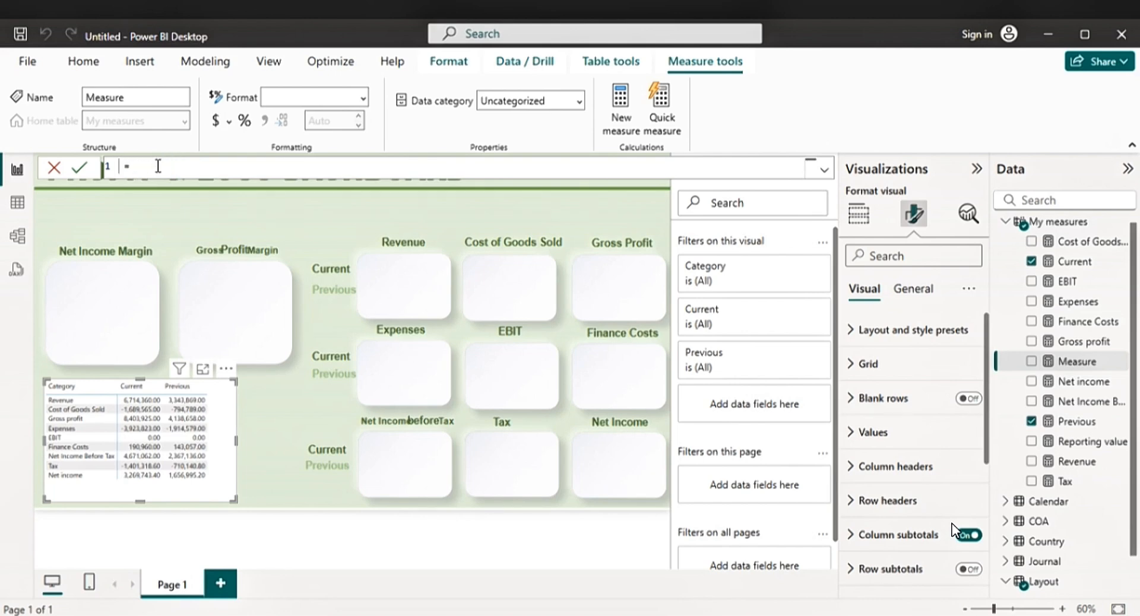
{"action": "type", "text": "% Change"}
- Begin the % Change formula with a DIVIDE function using [Current]-[Previous] as the numerator
{"action": "left_click", "coordinate": [182, 165]}
{"action": "type", "text": "div"}
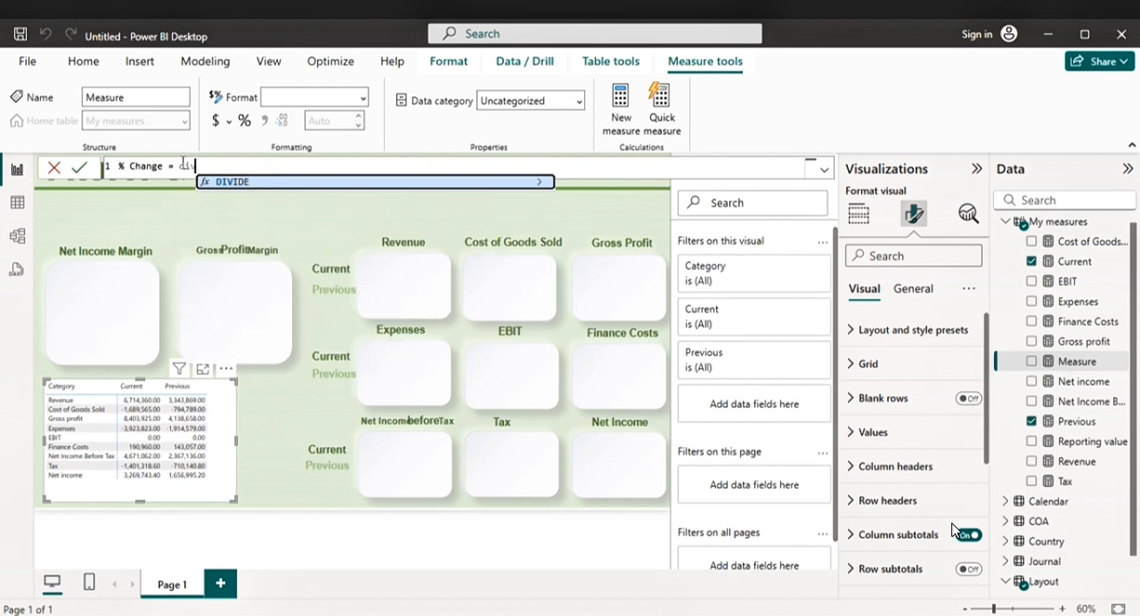
{"action": "key", "text": "Tab"}
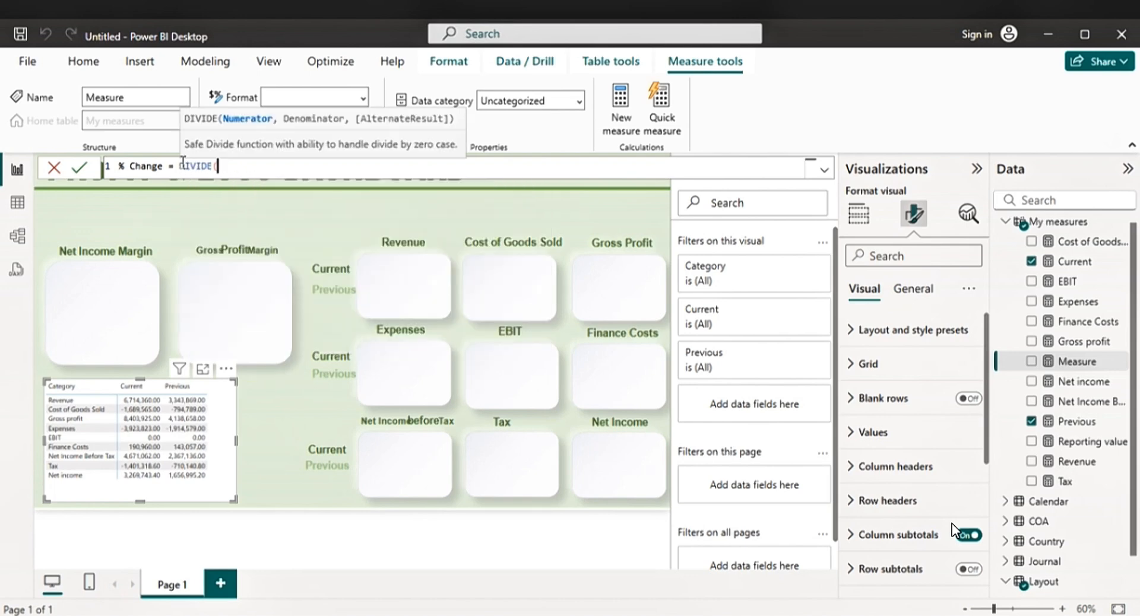
{"action": "type", "text": "curr"}
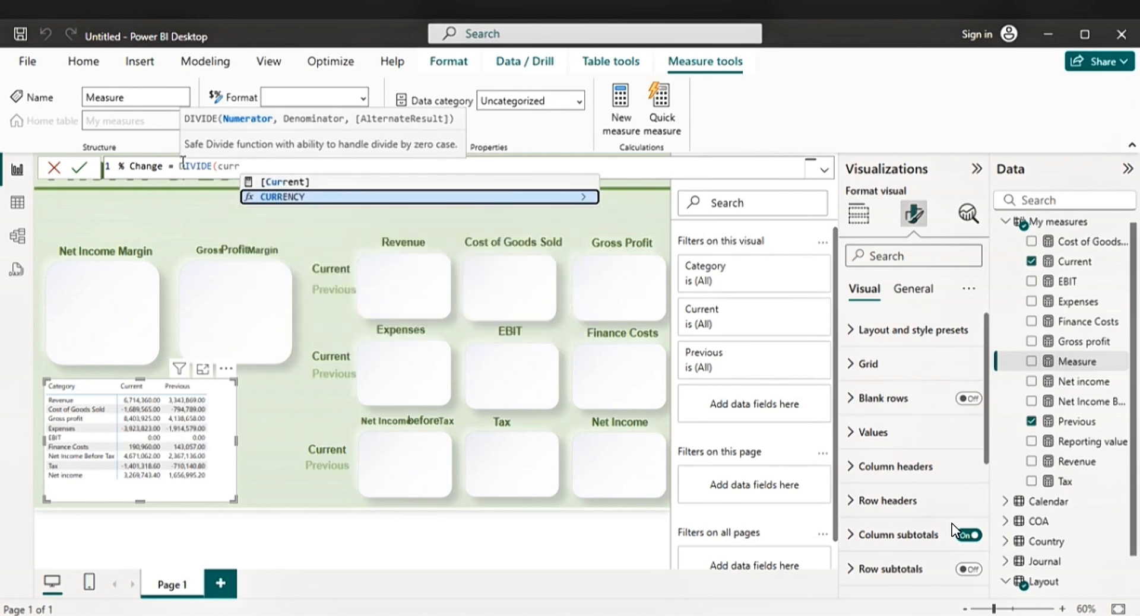
{"action": "key", "text": "Up"}
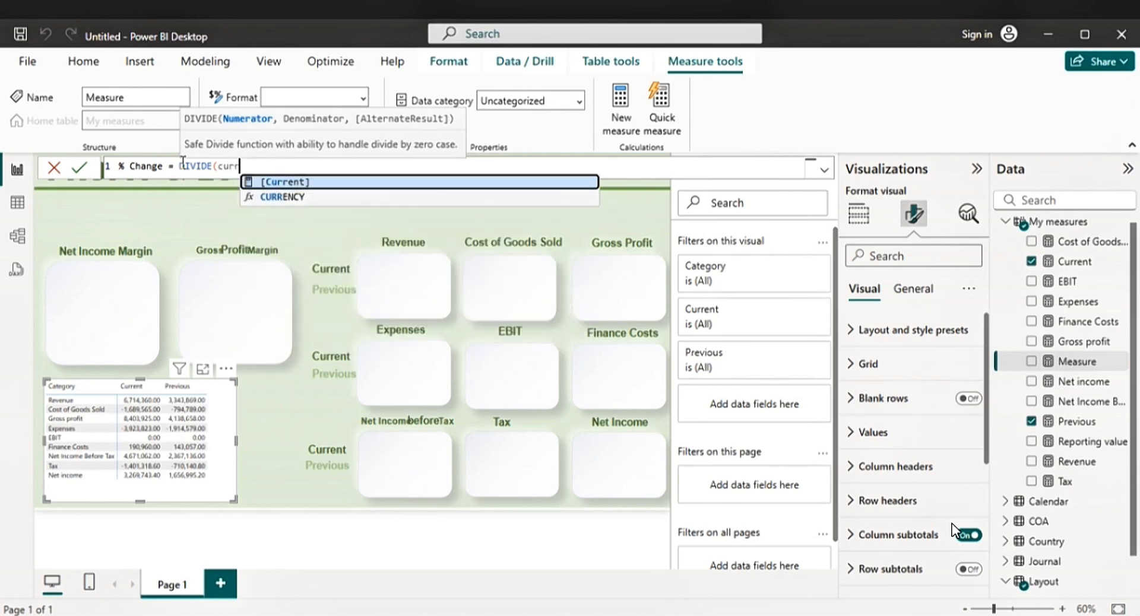
{"action": "key", "text": "Tab"}
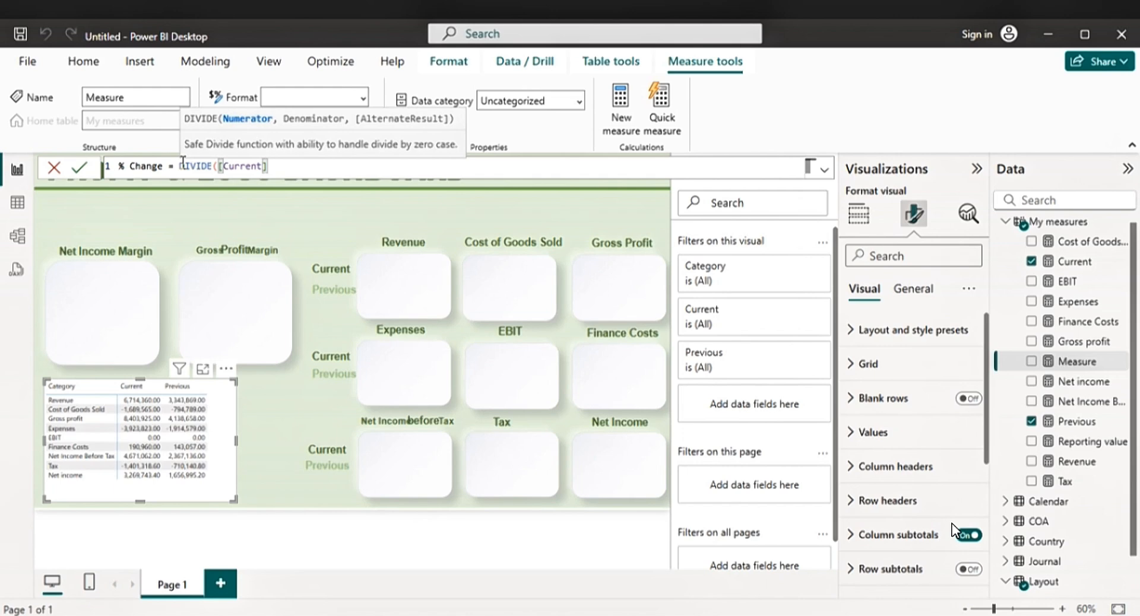
{"action": "type", "text": "-pre"}
{"action": "key", "text": "Tab"}
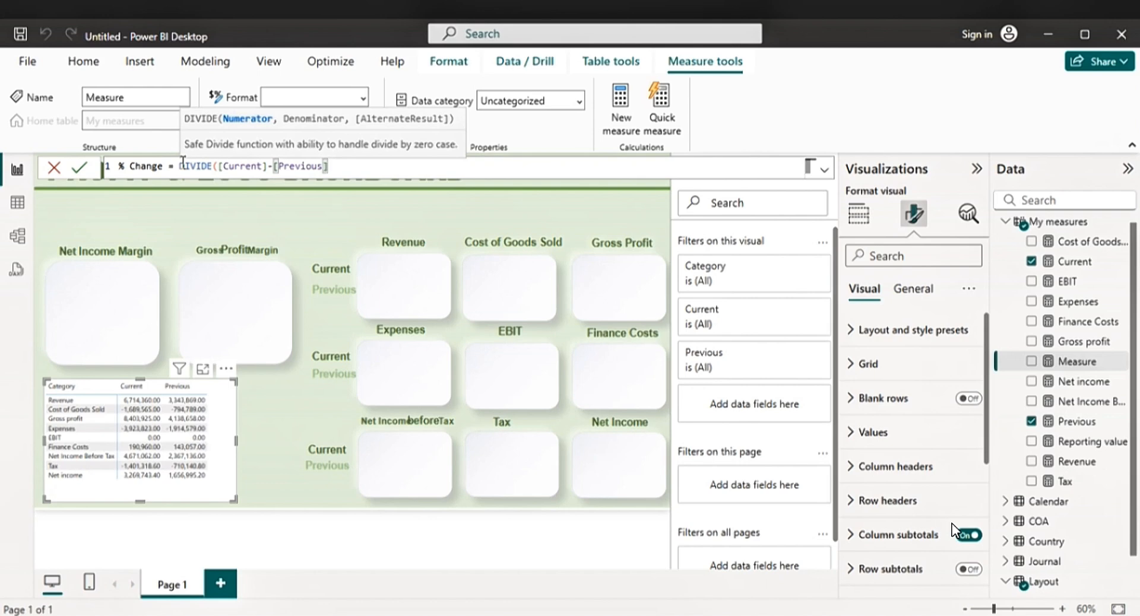
- Set the DIVIDE denominator to ABS([Previous]) with 0 as the alternate result, and commit the % Change measure
{"action": "type", "text": ","}
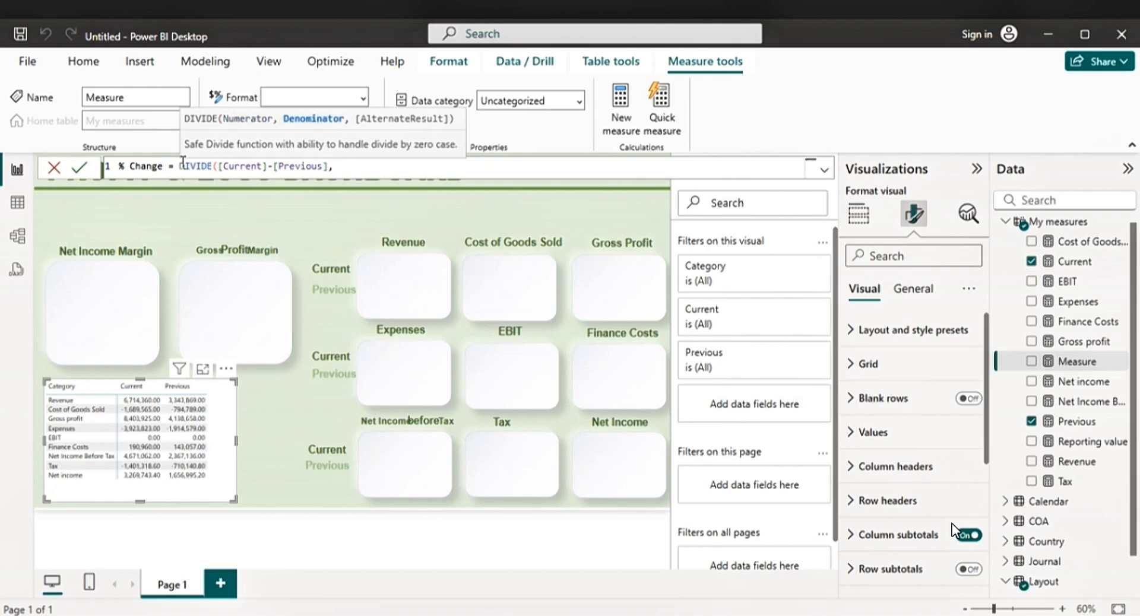
{"action": "type", "text": "ABS("}
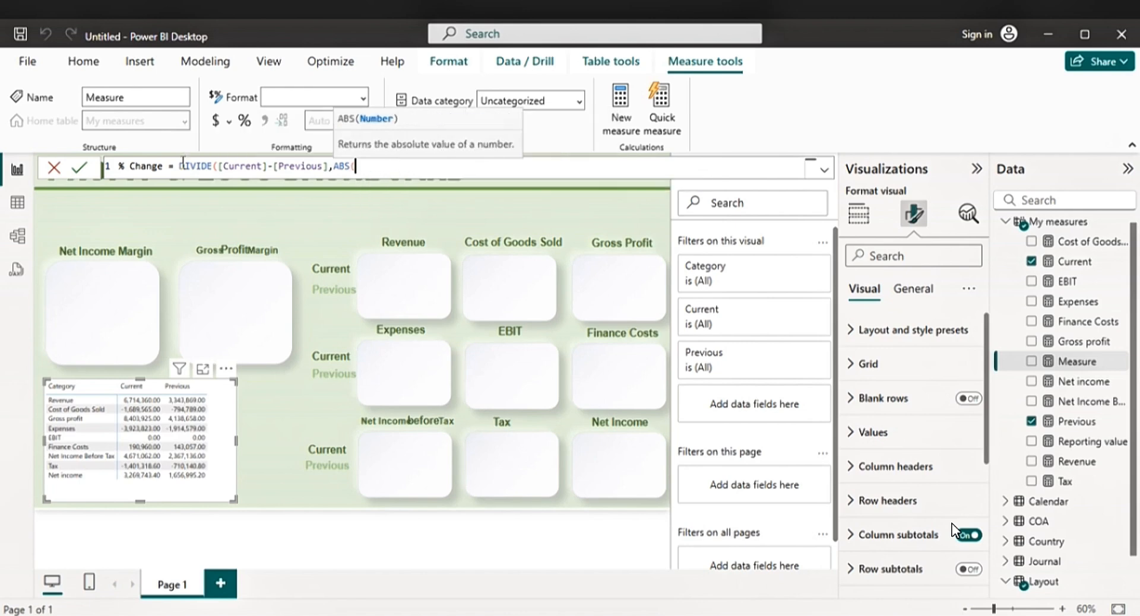
{"action": "type", "text": "PR"}
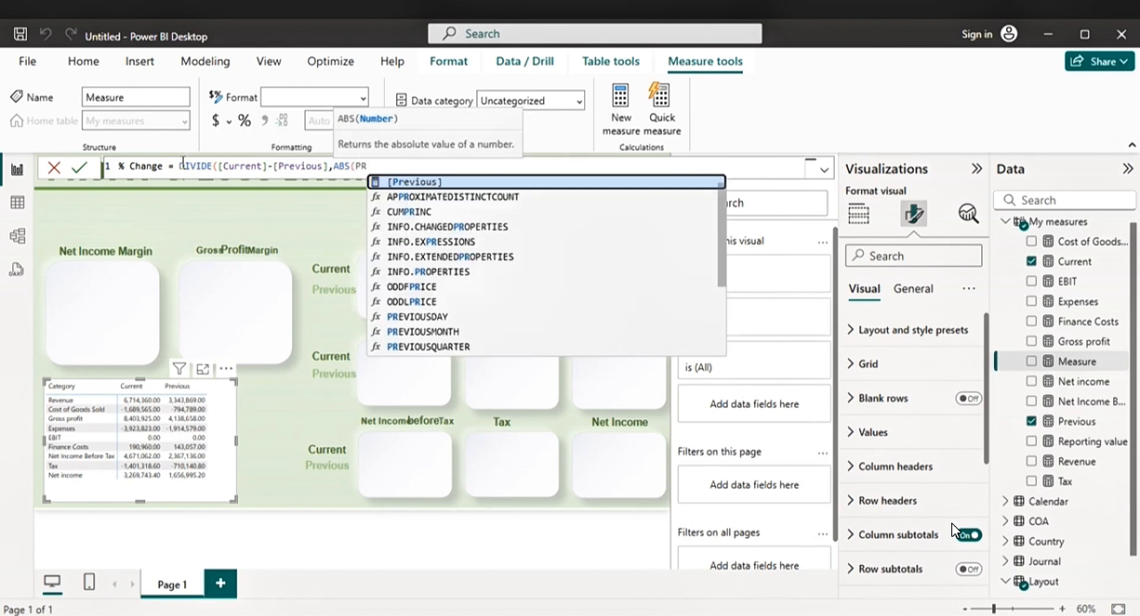
{"action": "key", "text": "Tab"}
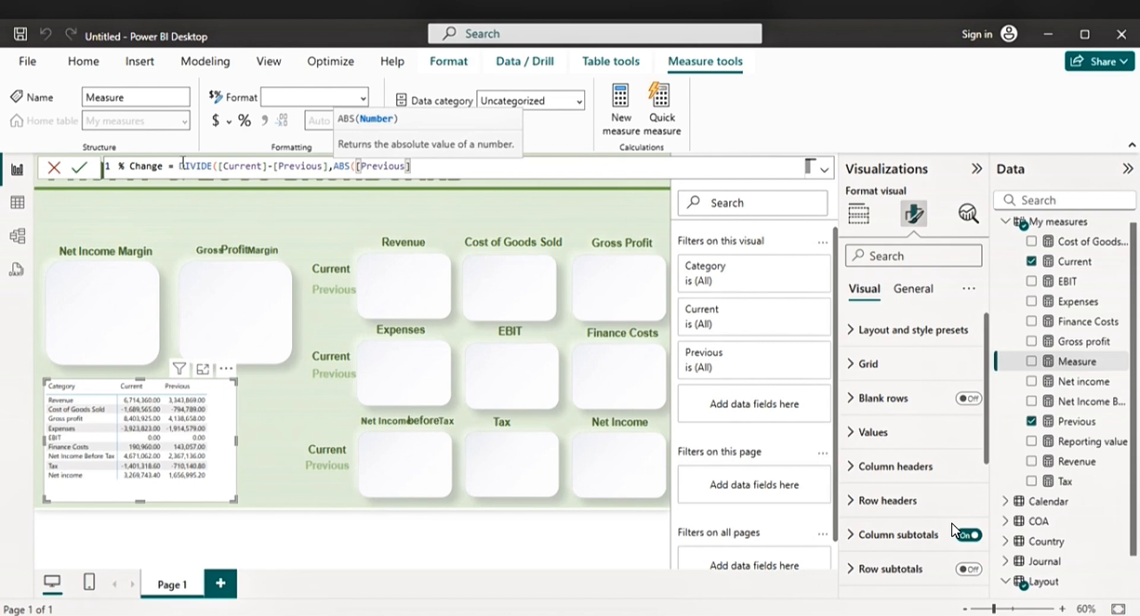
{"action": "type", "text": "),0"}
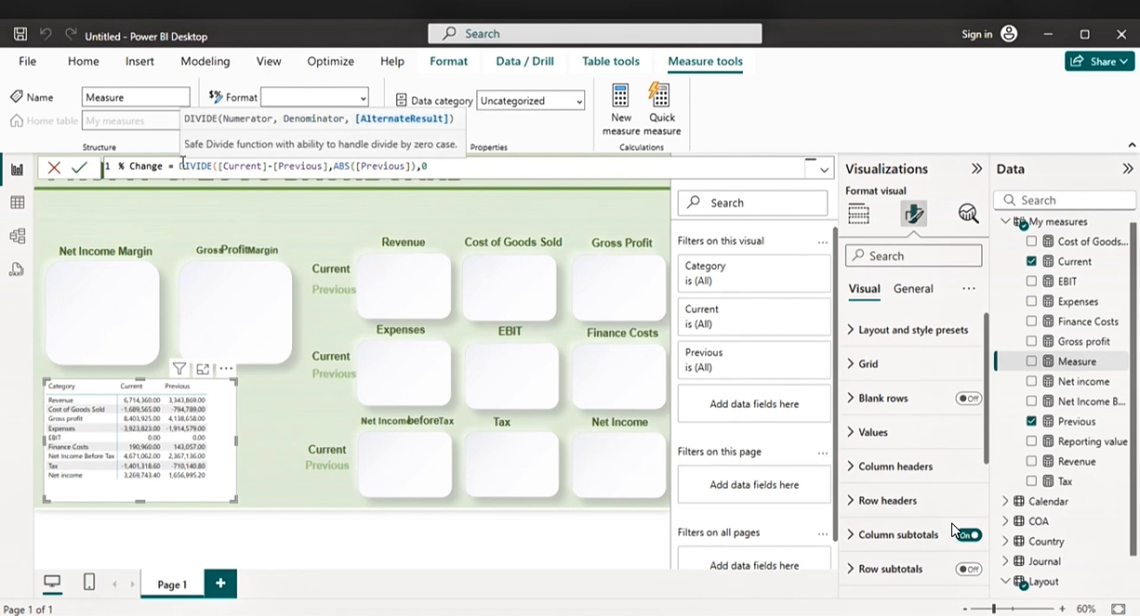
{"action": "type", "text": ")"}
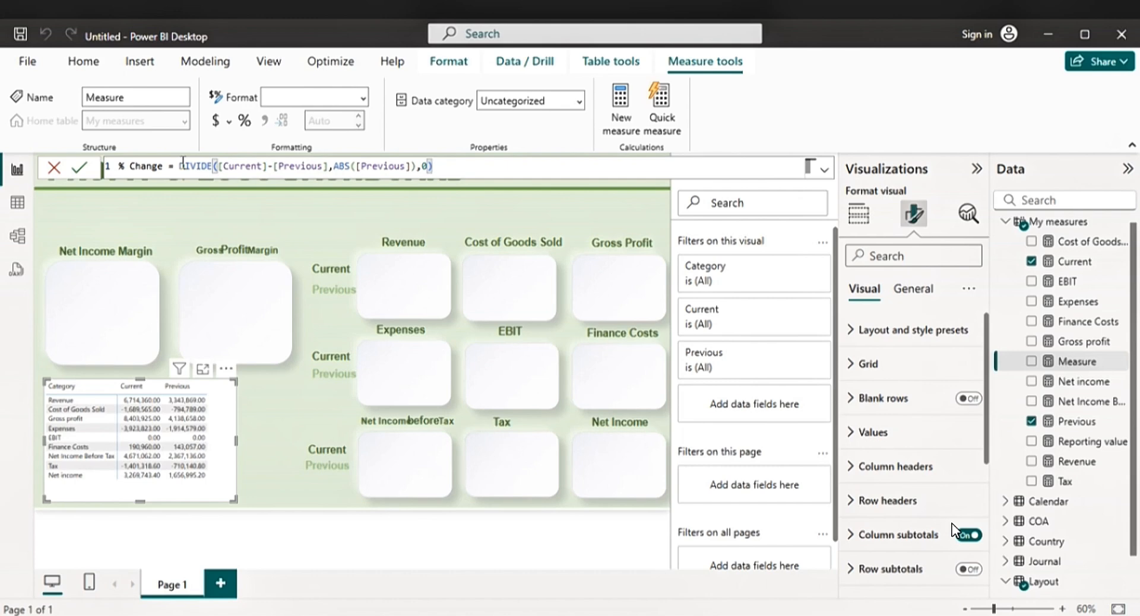
{"action": "key", "text": "Return"}
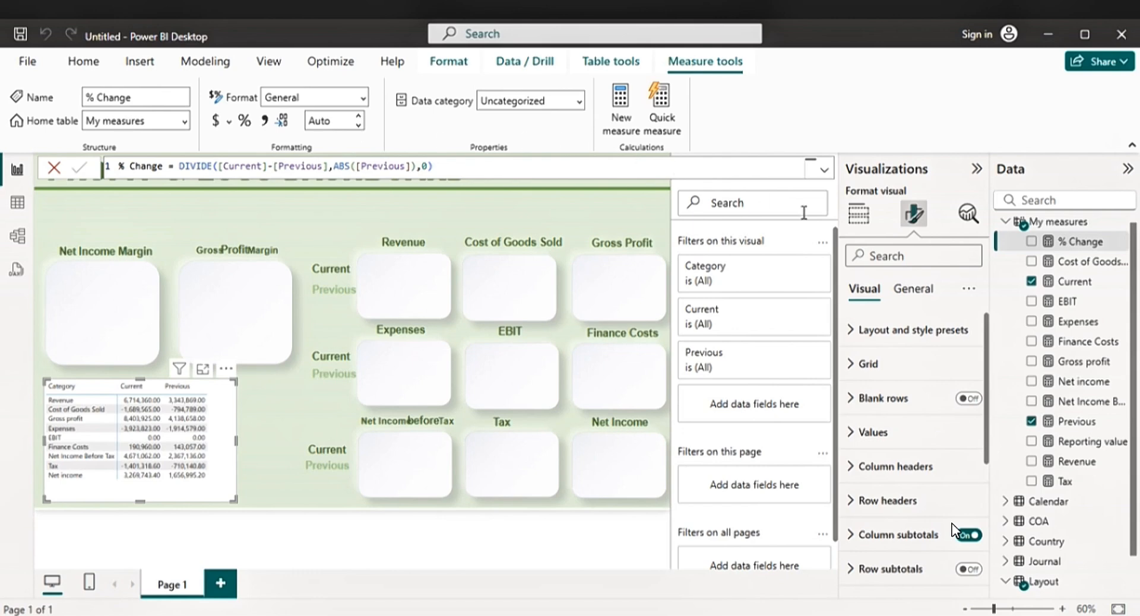
- Add the % Change measure to the category matrix
{"action": "left_click_drag", "start_coordinate": [1075, 241], "coordinate": [223, 424]}
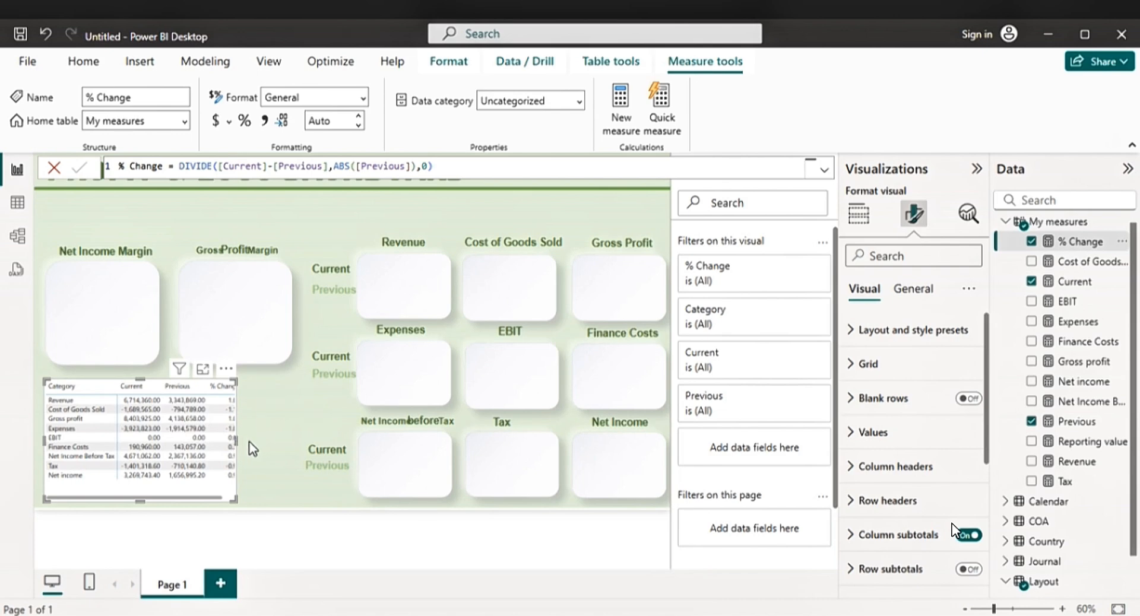
- Widen the category matrix to fit the % Change column and format the % Change measure as a percentage with 0 decimals
{"action": "left_click_drag", "start_coordinate": [248, 441], "coordinate": [262, 442]}
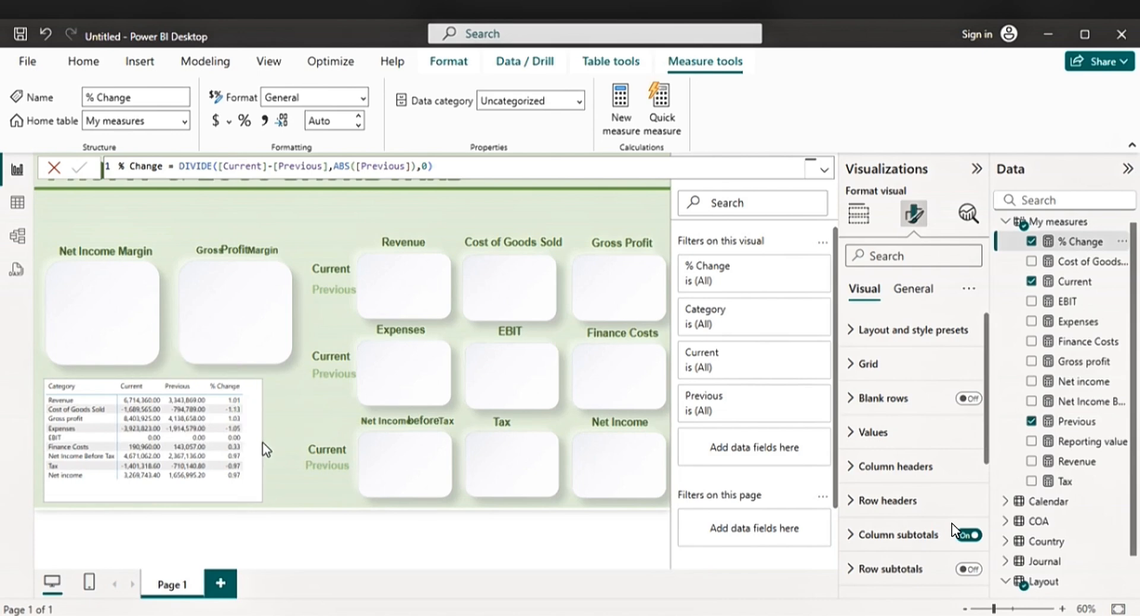
{"action": "left_click", "coordinate": [262, 443]}
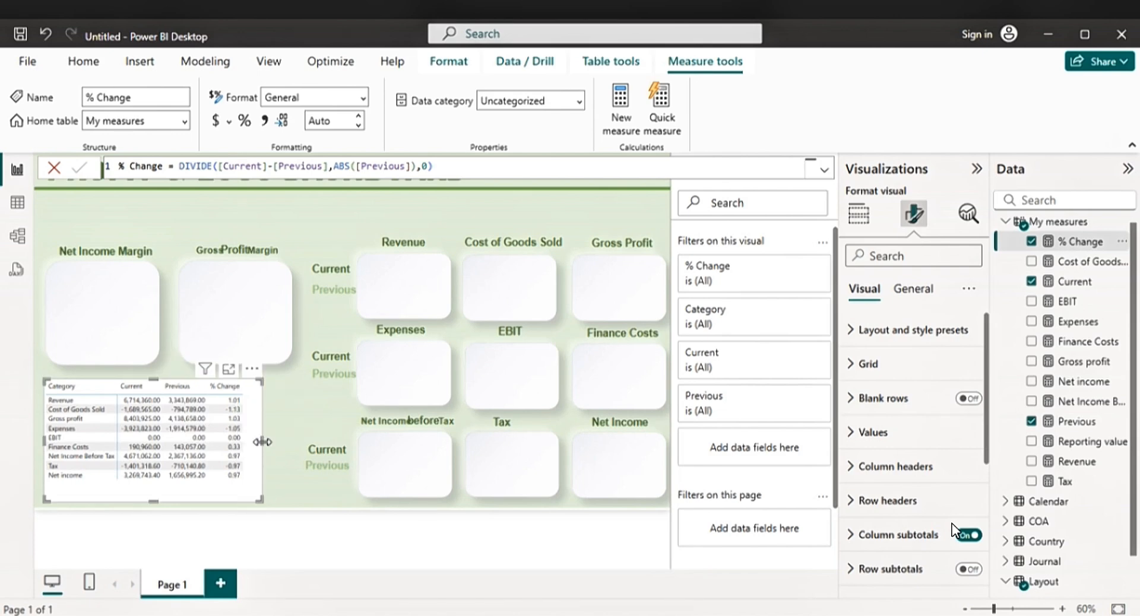
{"action": "left_click", "coordinate": [250, 126]}
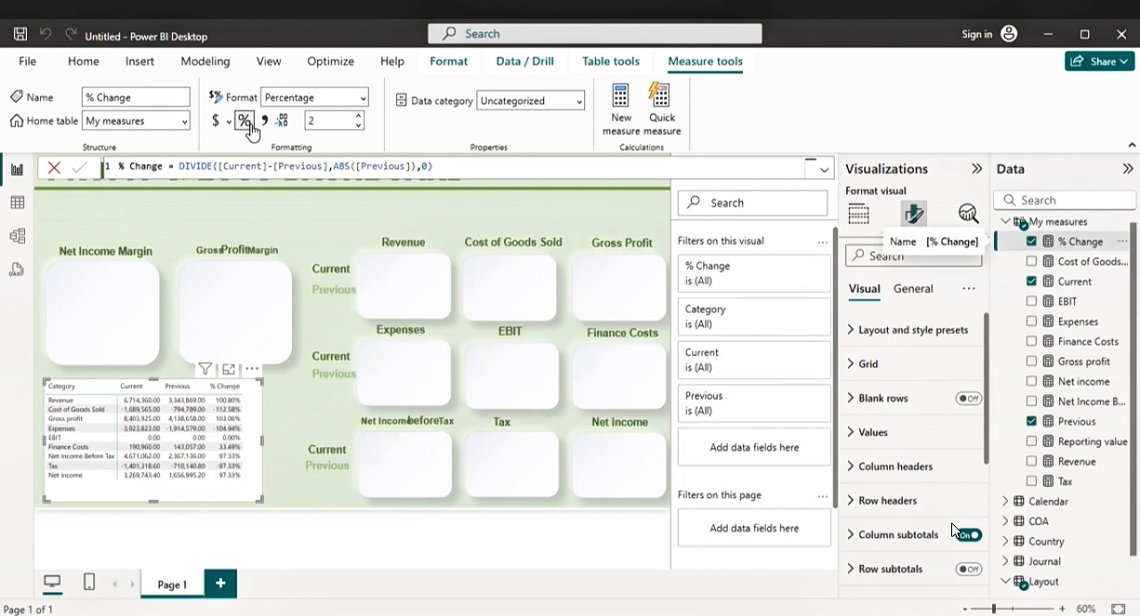
{"action": "left_click", "coordinate": [357, 125]}
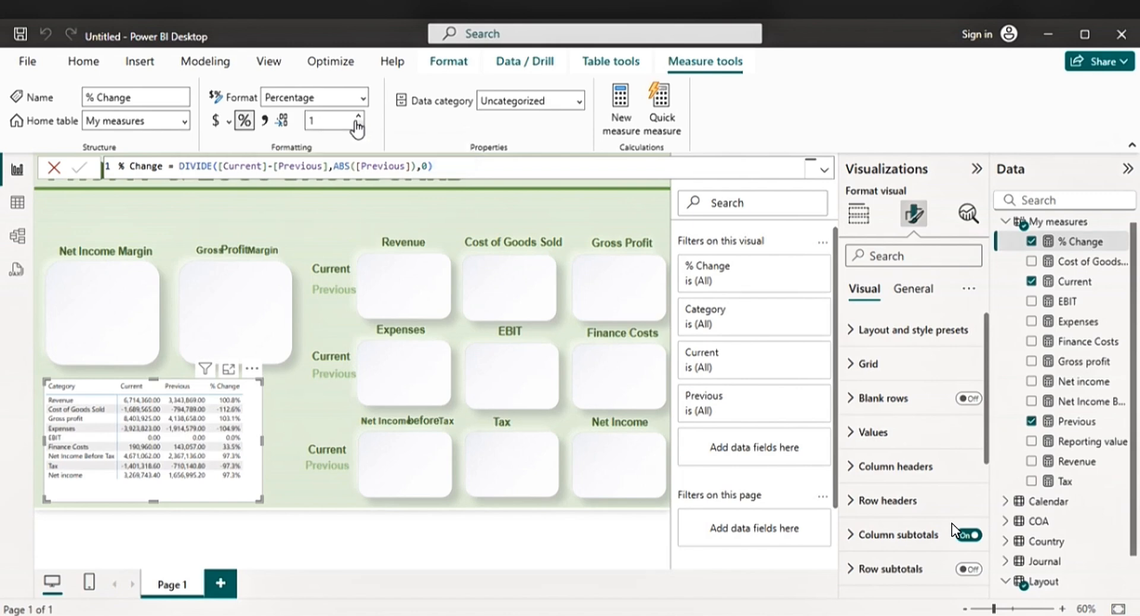
{"action": "left_click", "coordinate": [357, 125]}
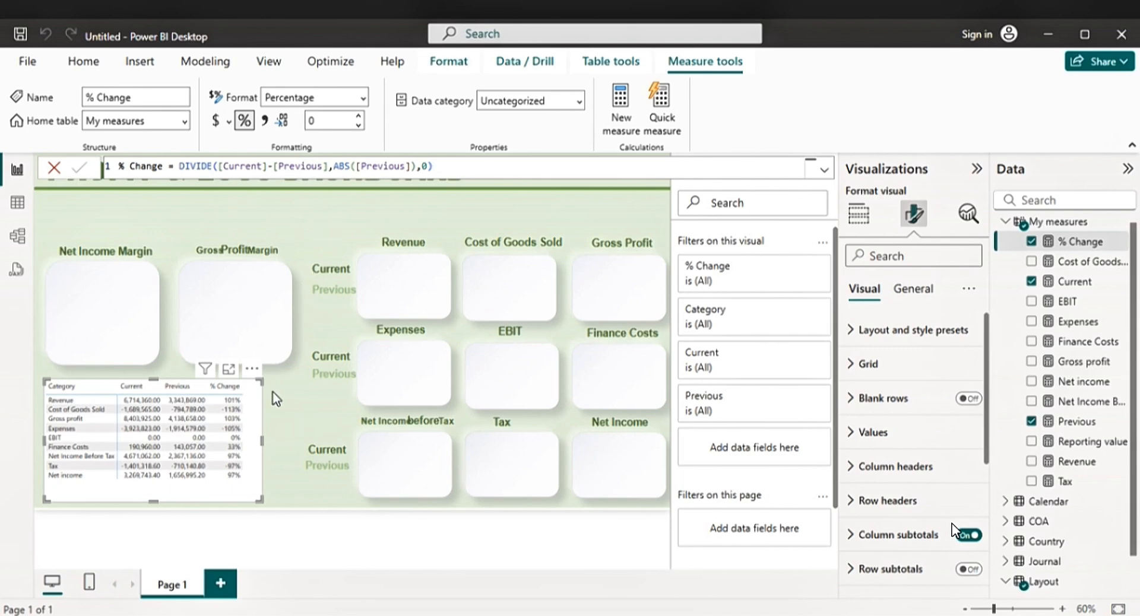
- Open the data bars conditional formatting settings for the % Change values in the category matrix
{"action": "left_click", "coordinate": [256, 427]}
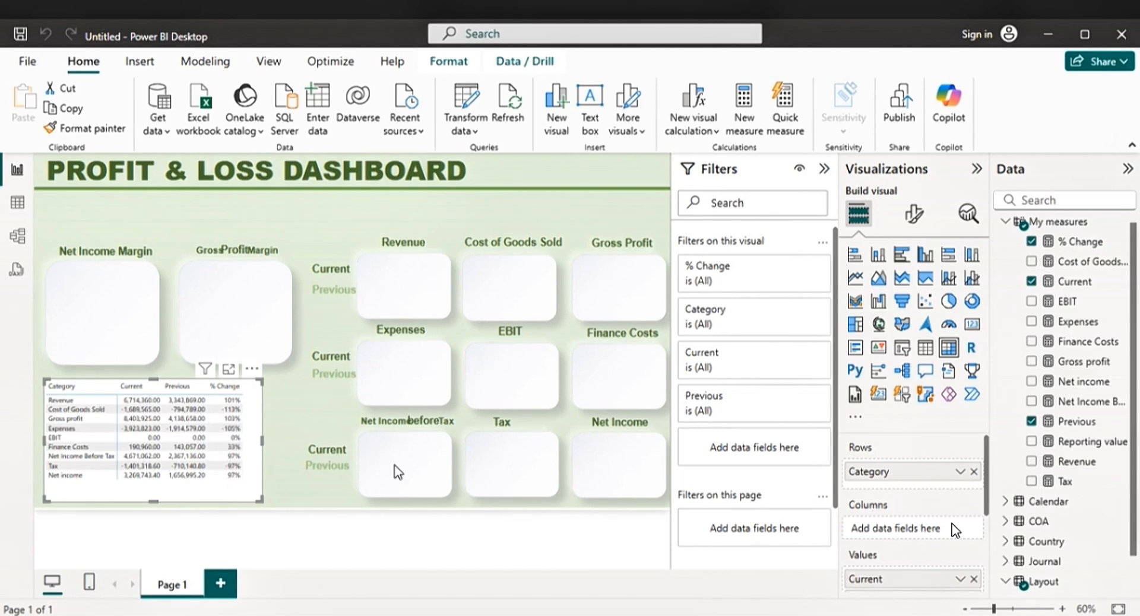
{"action": "scroll", "coordinate": [876, 493], "scroll_direction": "down", "scroll_amount": 2}
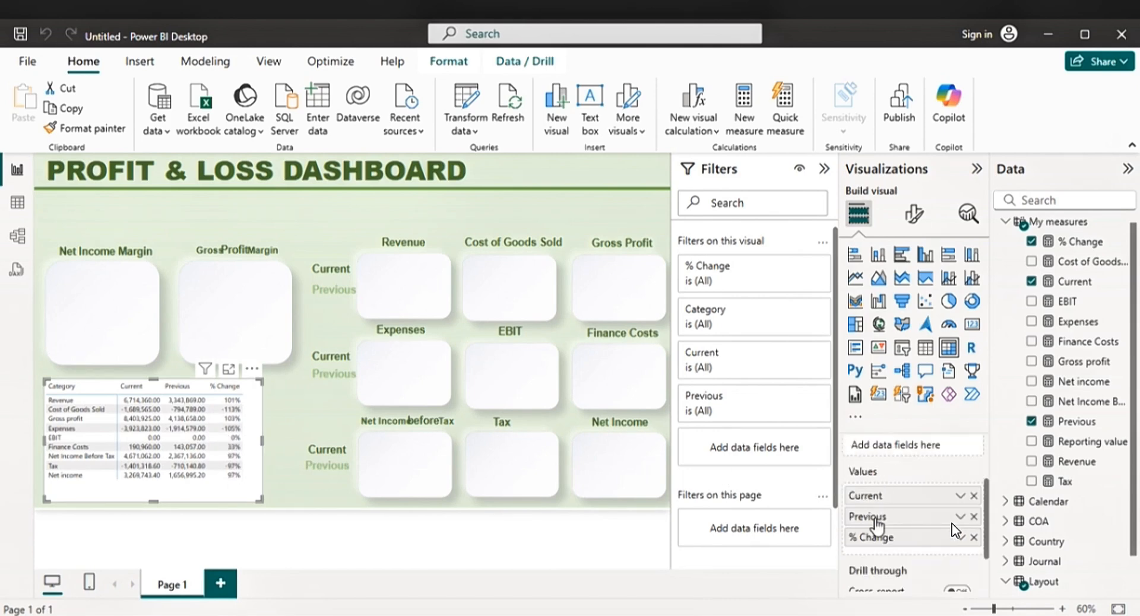
{"action": "left_click", "coordinate": [958, 538]}
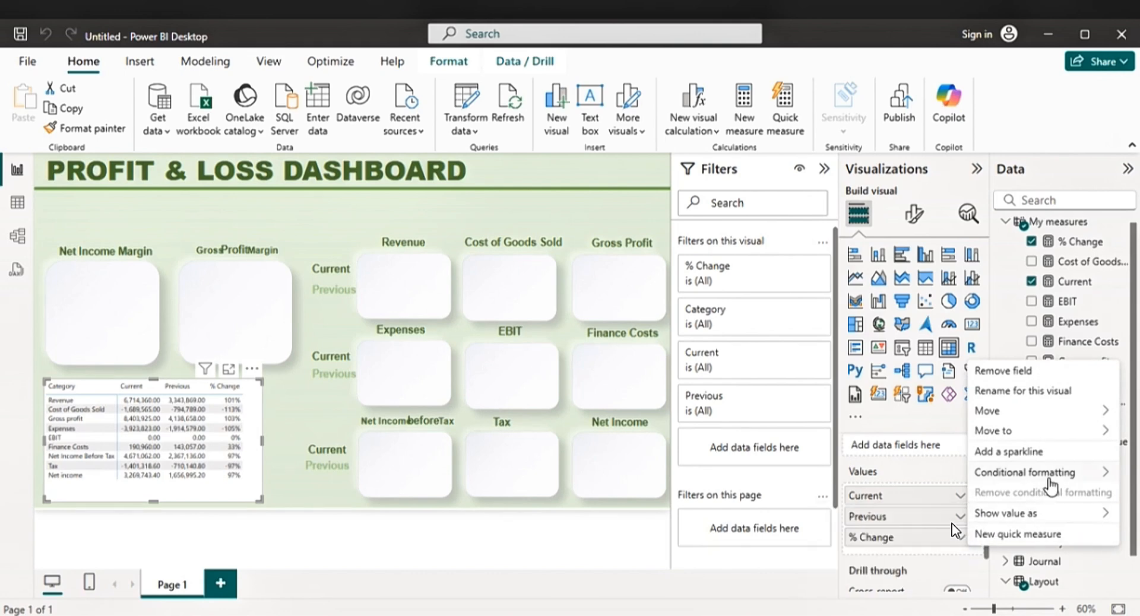
{"action": "mouse_move", "coordinate": [1048, 482]}
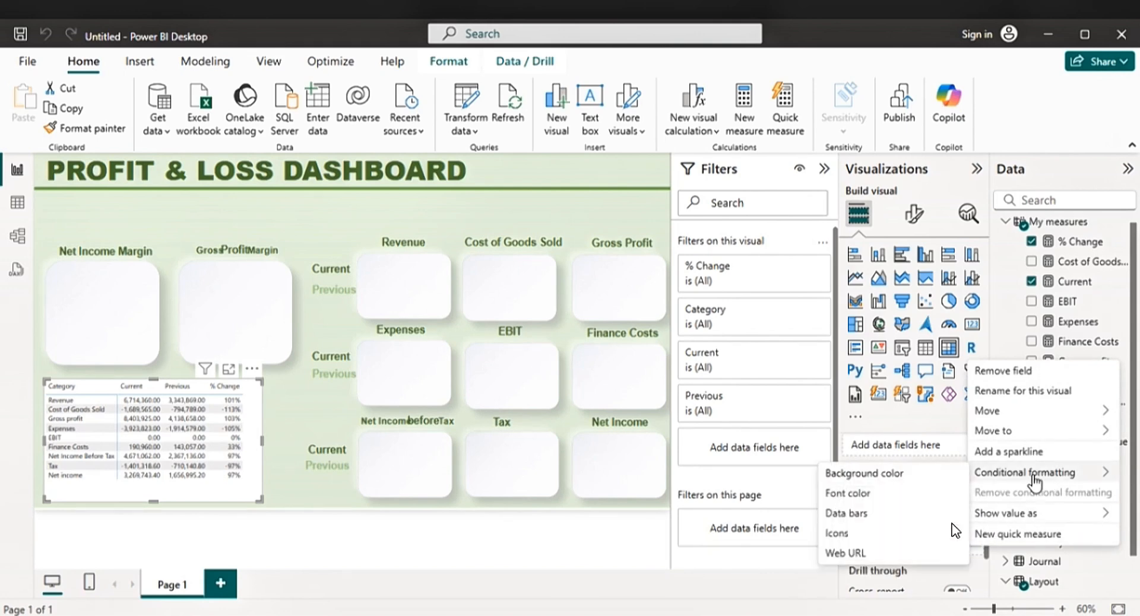
{"action": "left_click", "coordinate": [849, 514]}
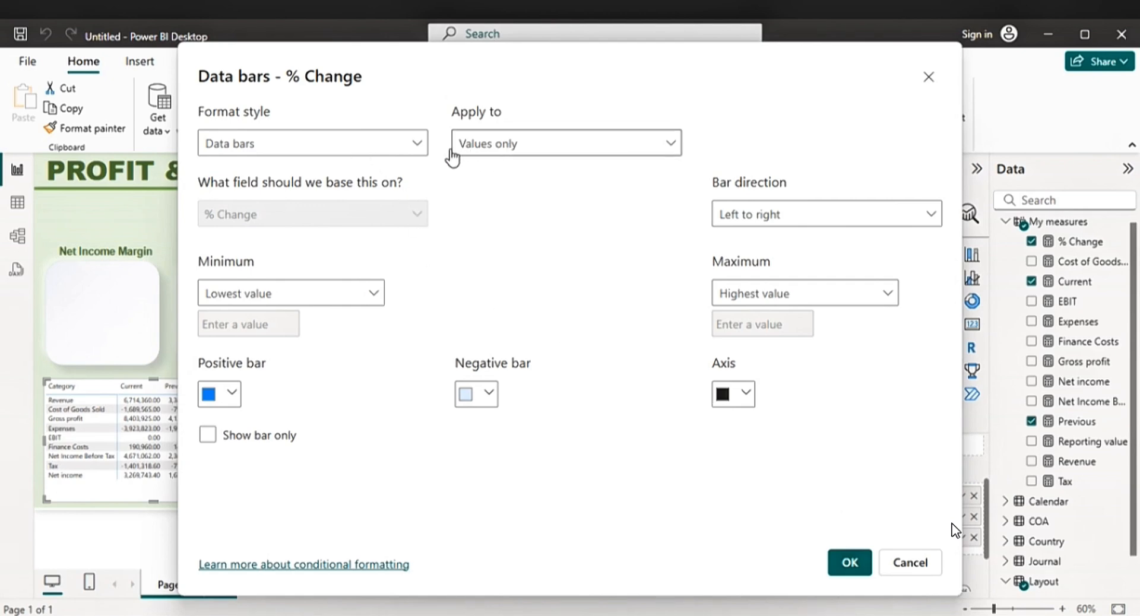
{"action": "left_click", "coordinate": [422, 152]}
{"action": "left_click", "coordinate": [421, 148]}
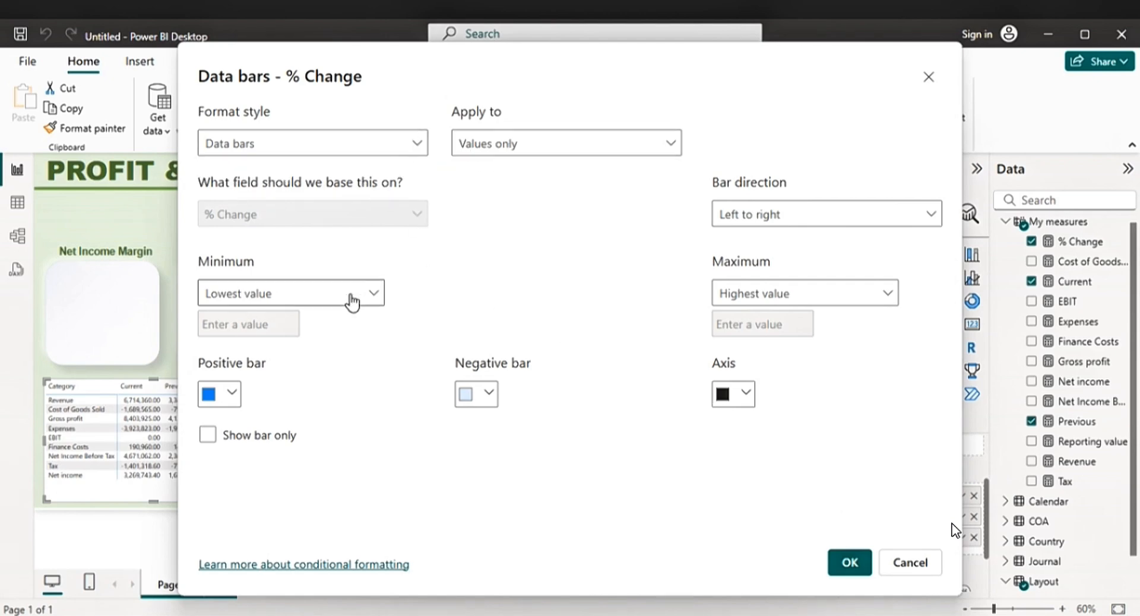
- Set the positive bar of the % Change data bars to a custom green, #76EA67
{"action": "left_click", "coordinate": [233, 394]}
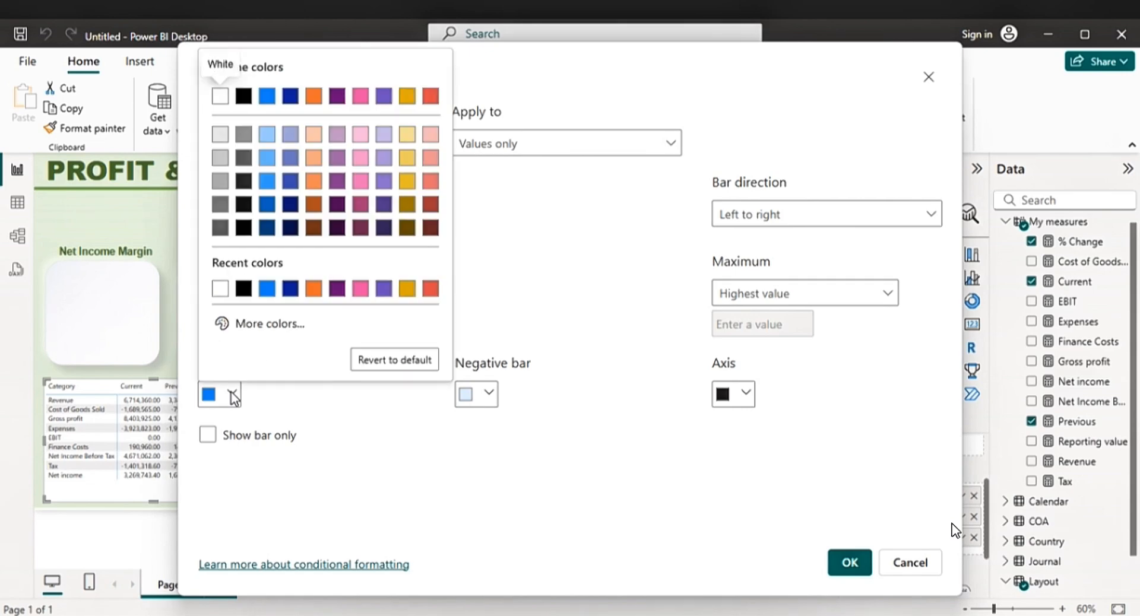
{"action": "left_click", "coordinate": [275, 325]}
{"action": "left_click", "coordinate": [283, 267]}
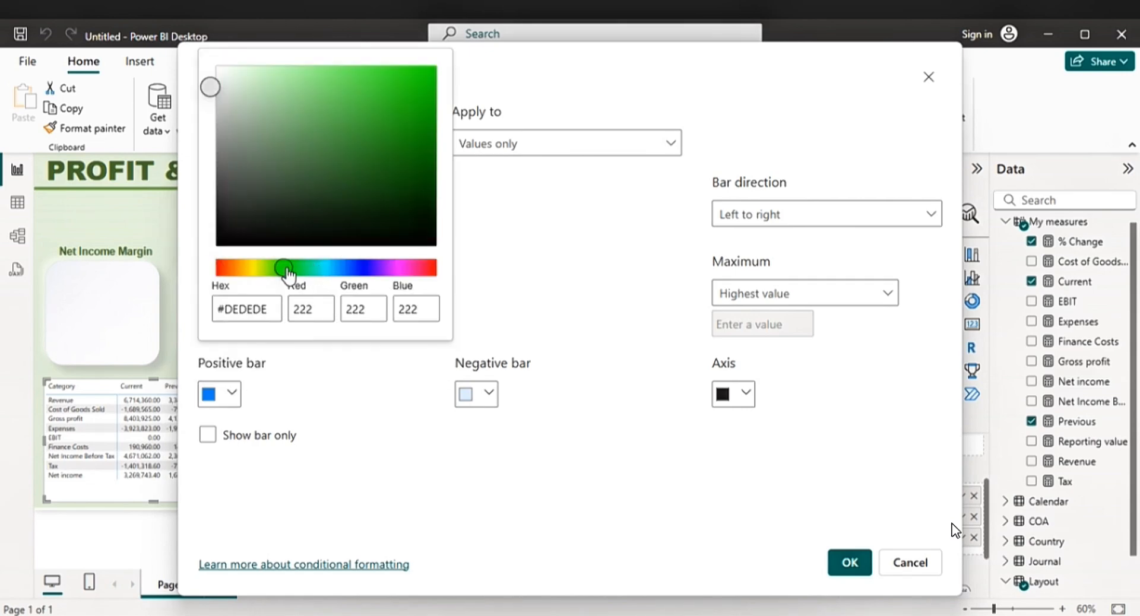
{"action": "left_click", "coordinate": [334, 80]}
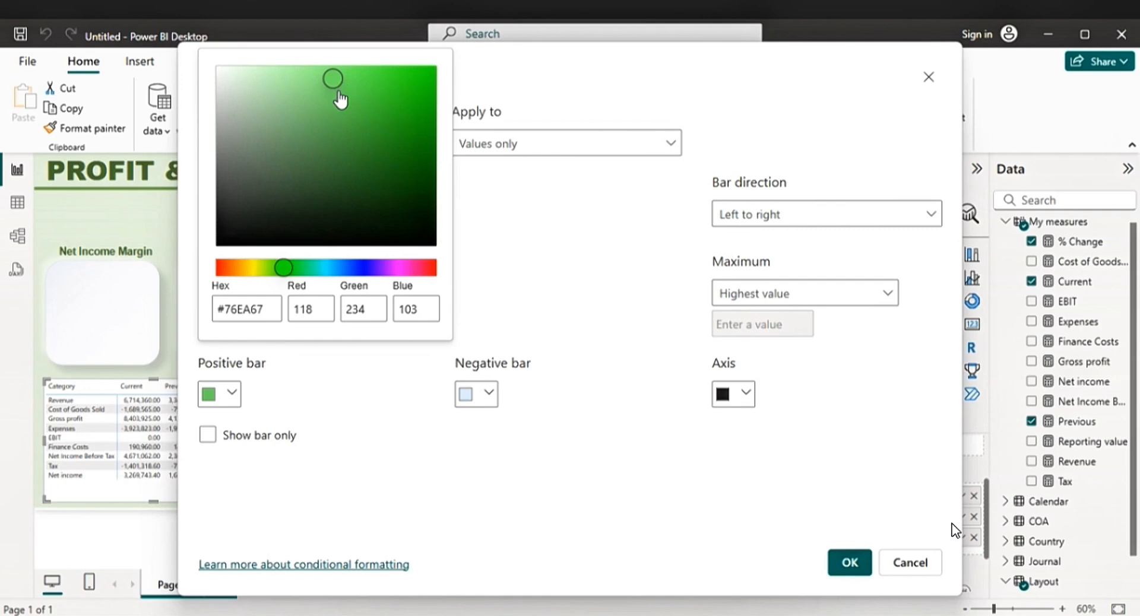
- Set the negative bar color to red, enable showing the bar only, and apply the data bars to % Change
{"action": "left_click", "coordinate": [488, 395]}
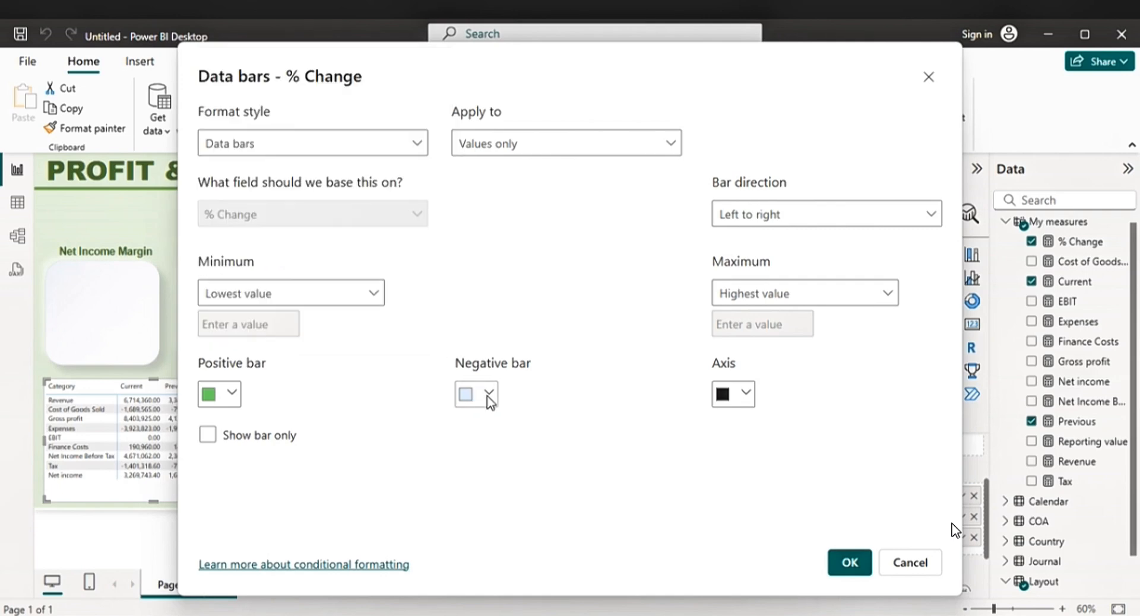
{"action": "left_click", "coordinate": [490, 394]}
{"action": "left_click", "coordinate": [687, 97]}
{"action": "left_click", "coordinate": [208, 438]}
{"action": "left_click", "coordinate": [850, 562]}
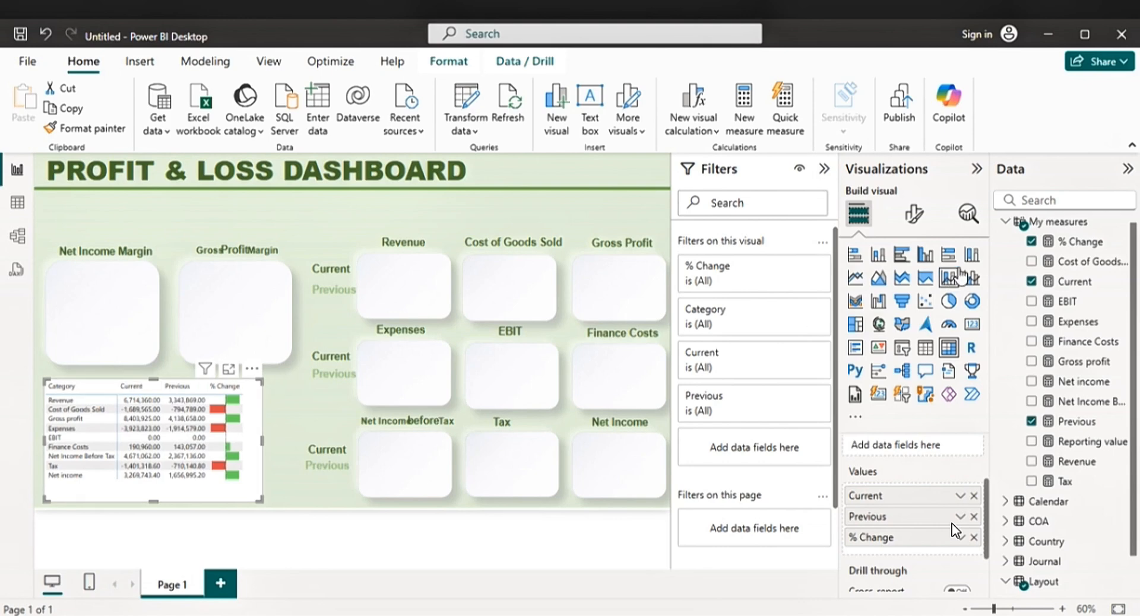
- Find the font options in the matrix's formatting settings and set the global font size to 12
{"action": "left_click", "coordinate": [914, 215]}
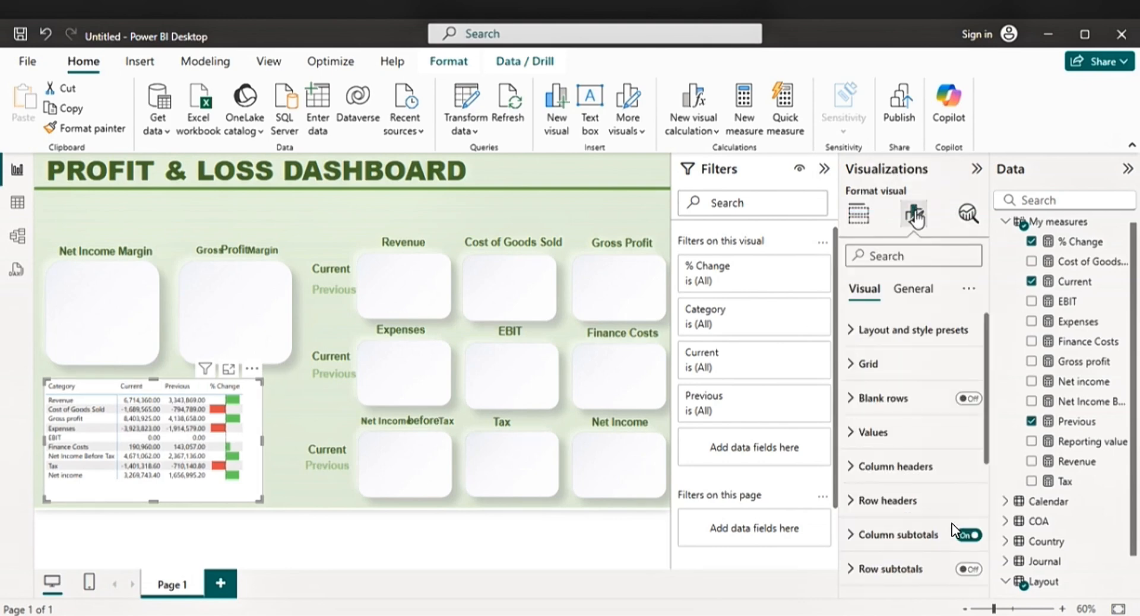
{"action": "left_click", "coordinate": [903, 256]}
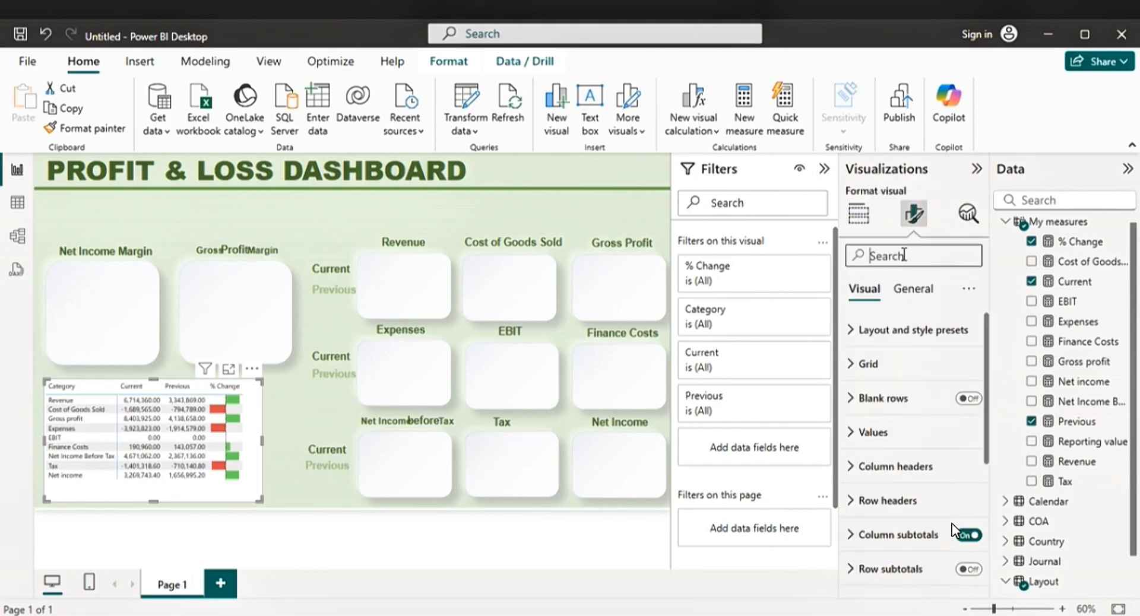
{"action": "type", "text": "FIN"}
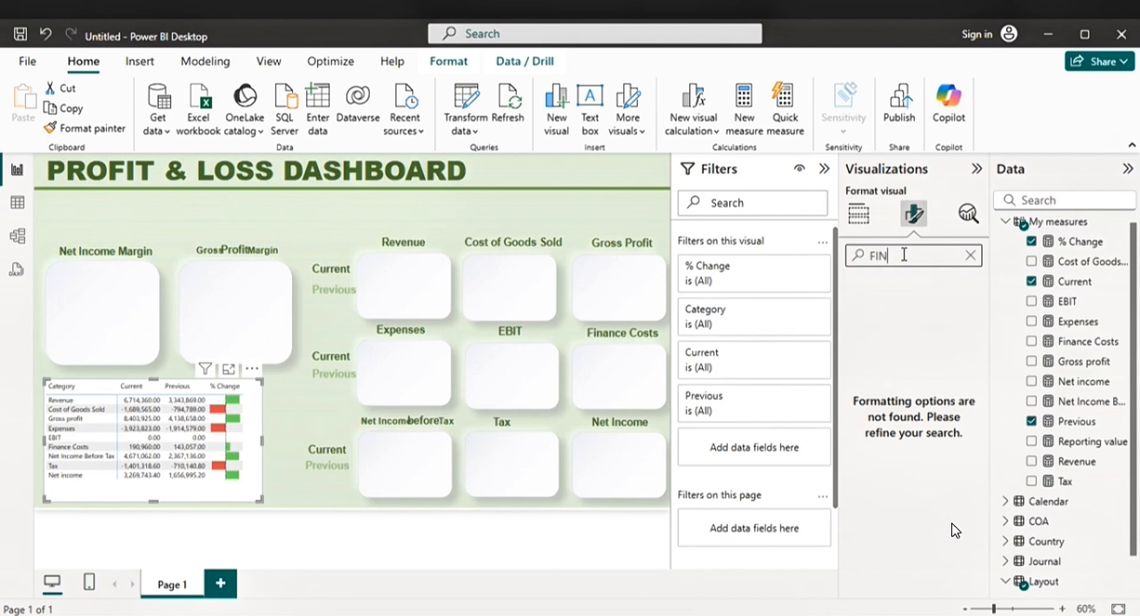
{"action": "type", "text": "TNT"}
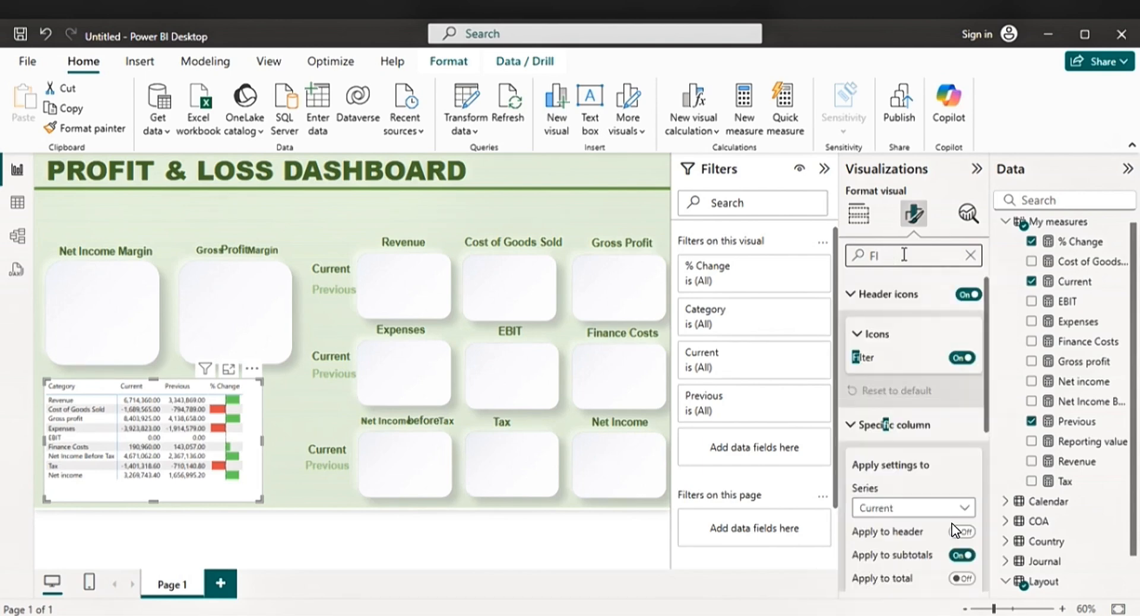
{"action": "type", "text": "ON"}
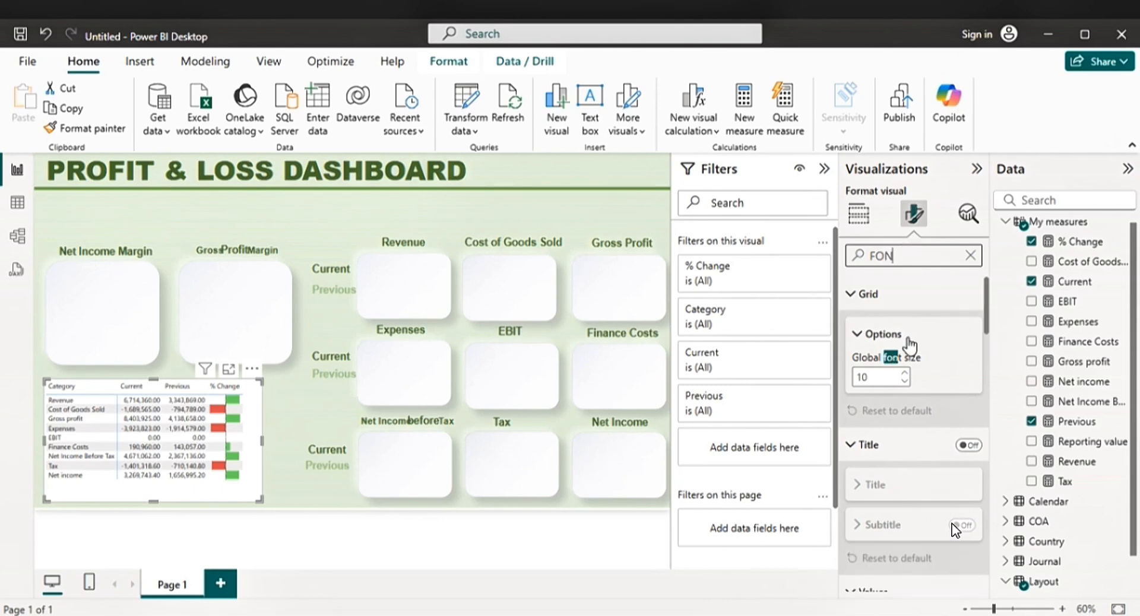
{"action": "left_click", "coordinate": [904, 374]}
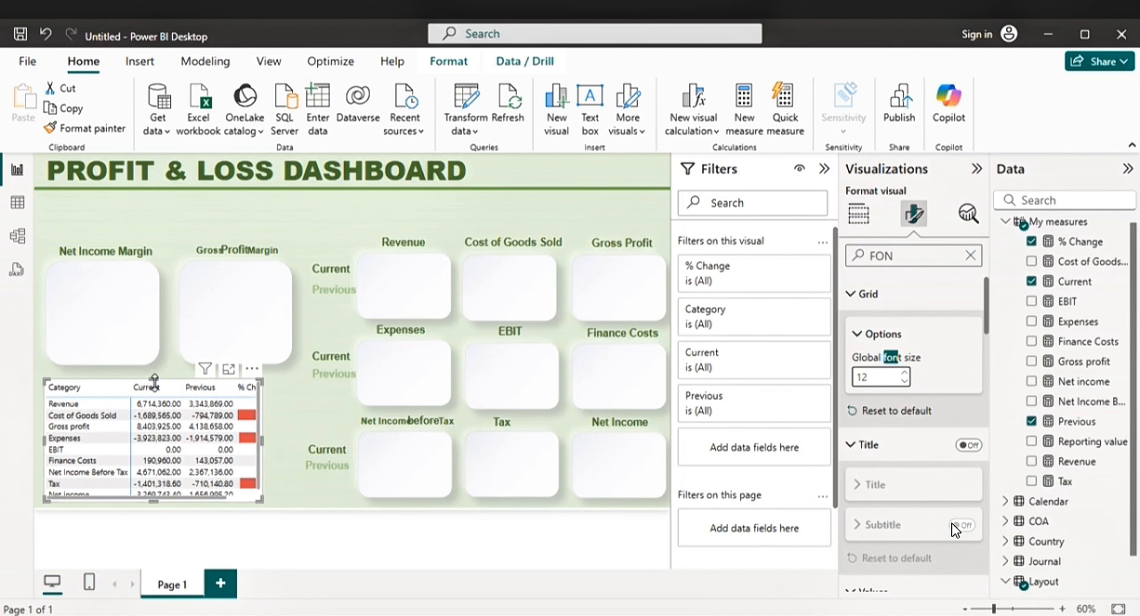
- Enlarge the category matrix to fit all its rows and the % Change column, and slightly widen the Current column
{"action": "left_click_drag", "start_coordinate": [157, 385], "coordinate": [157, 380]}
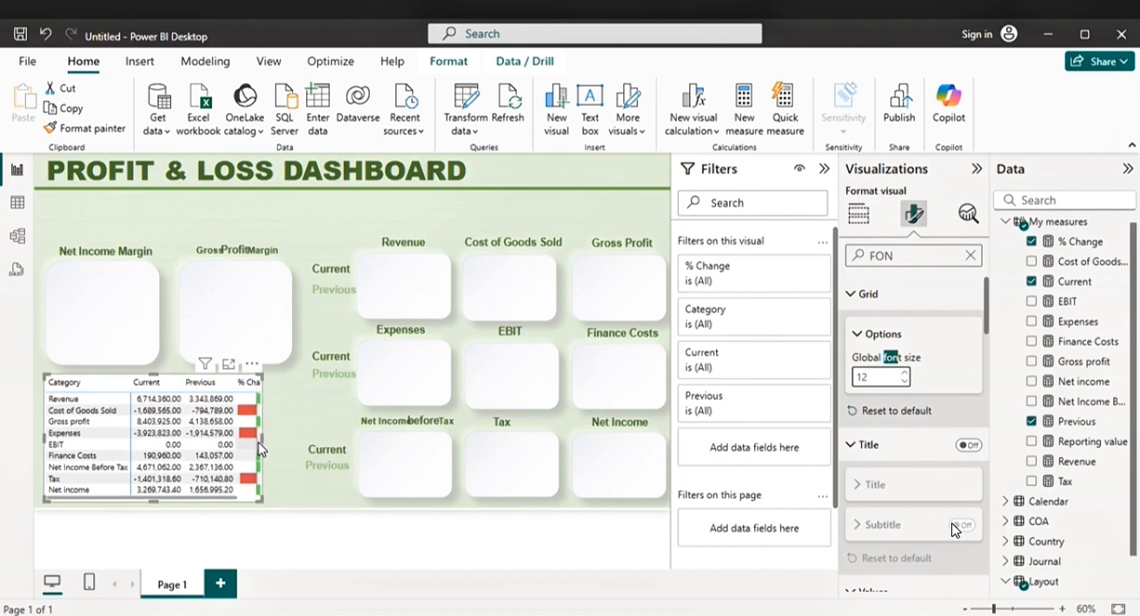
{"action": "left_click_drag", "start_coordinate": [261, 439], "coordinate": [284, 440]}
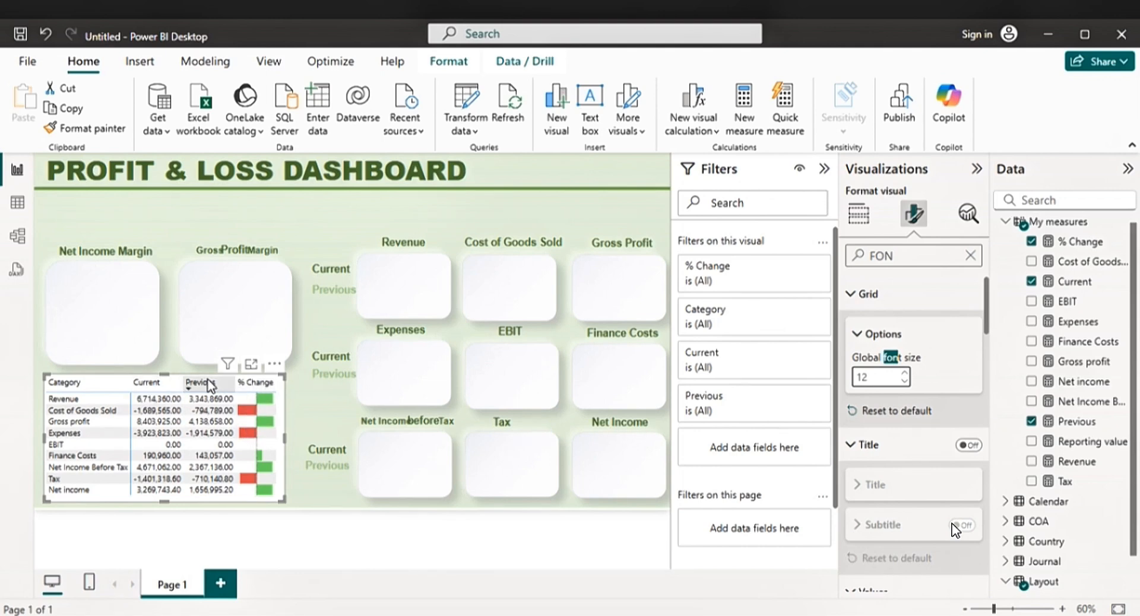
{"action": "left_click_drag", "start_coordinate": [184, 383], "coordinate": [185, 384]}
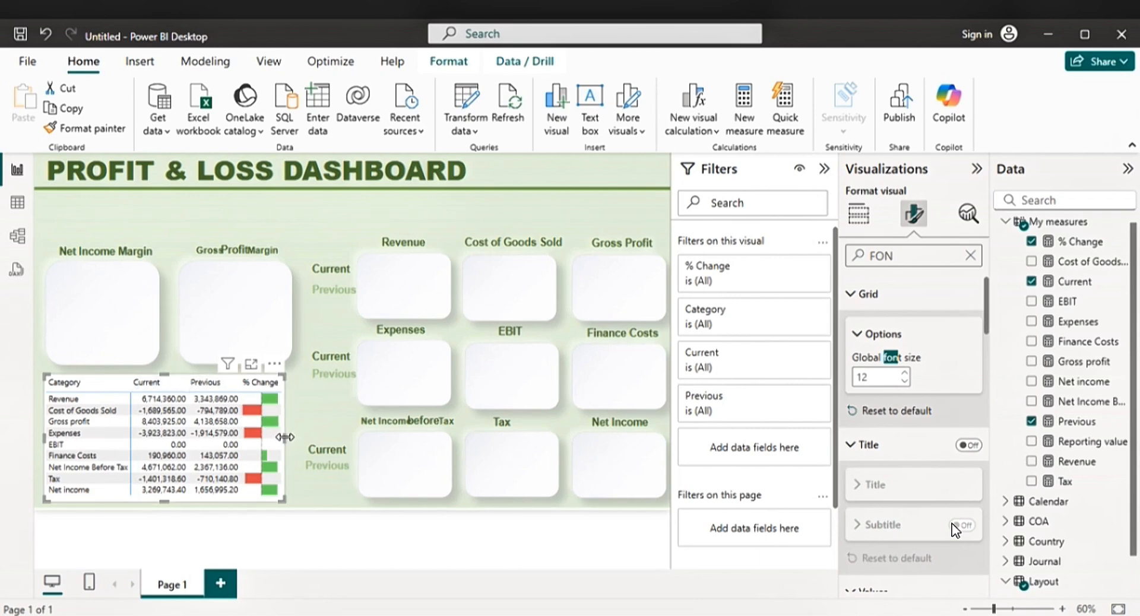
{"action": "left_click_drag", "start_coordinate": [285, 436], "coordinate": [295, 442]}
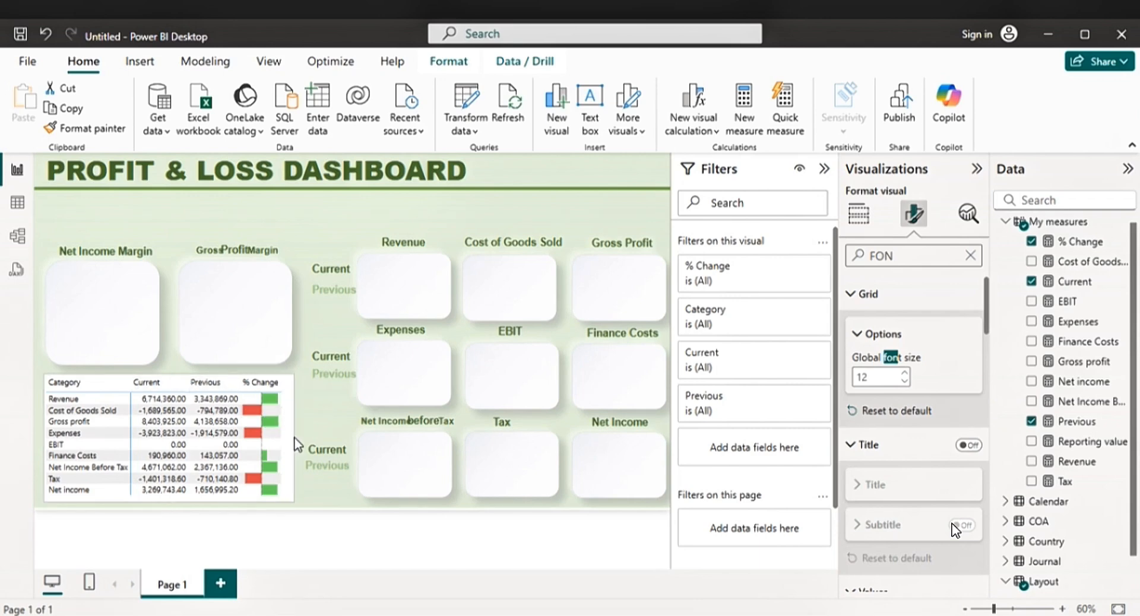
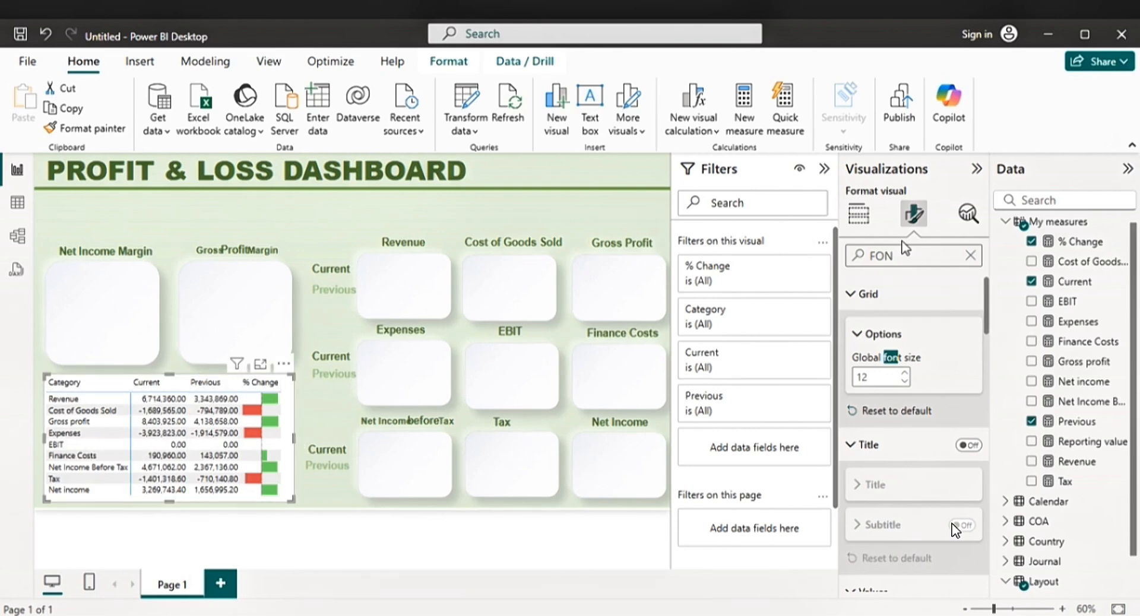
- Make the matrix's column headers bold and give them a light green background, #BBE7AC
{"action": "left_click", "coordinate": [969, 256]}
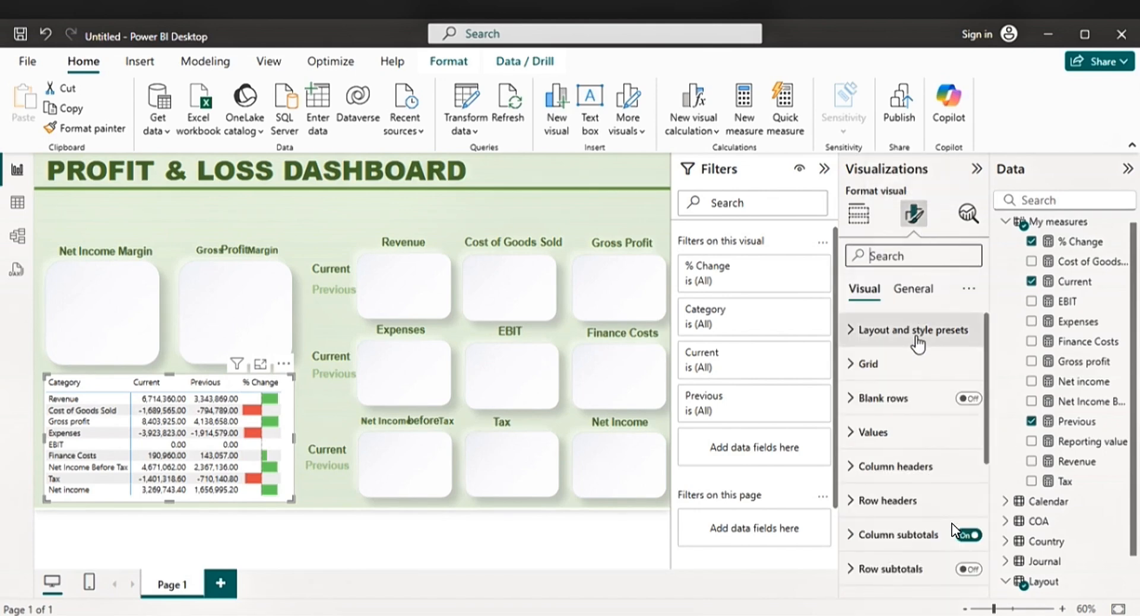
{"action": "left_click", "coordinate": [921, 469]}
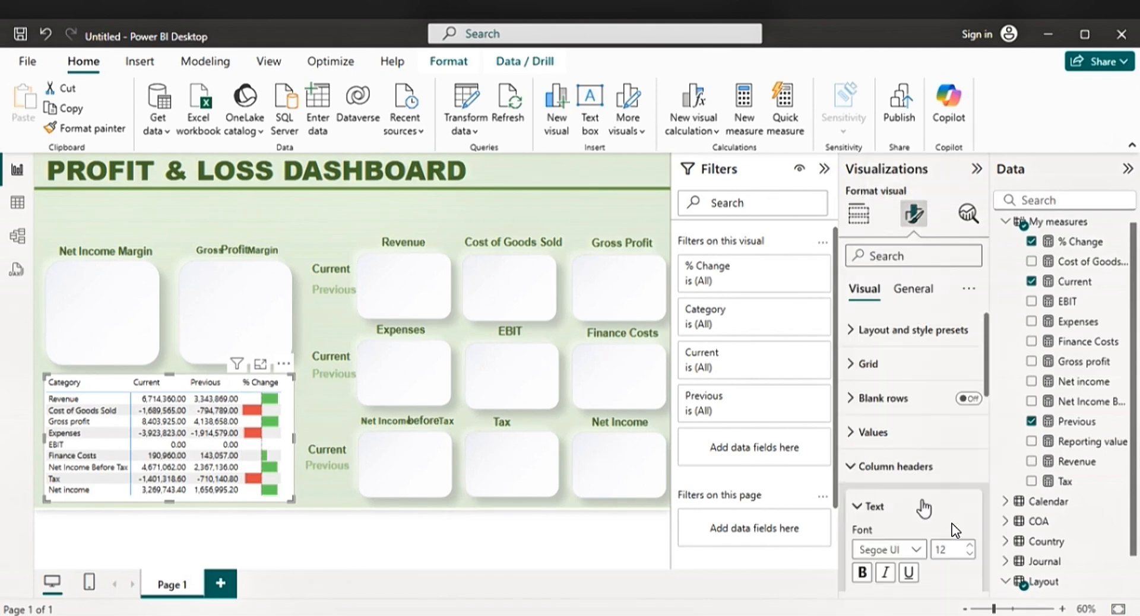
{"action": "scroll", "coordinate": [925, 487], "scroll_direction": "down", "scroll_amount": 2}
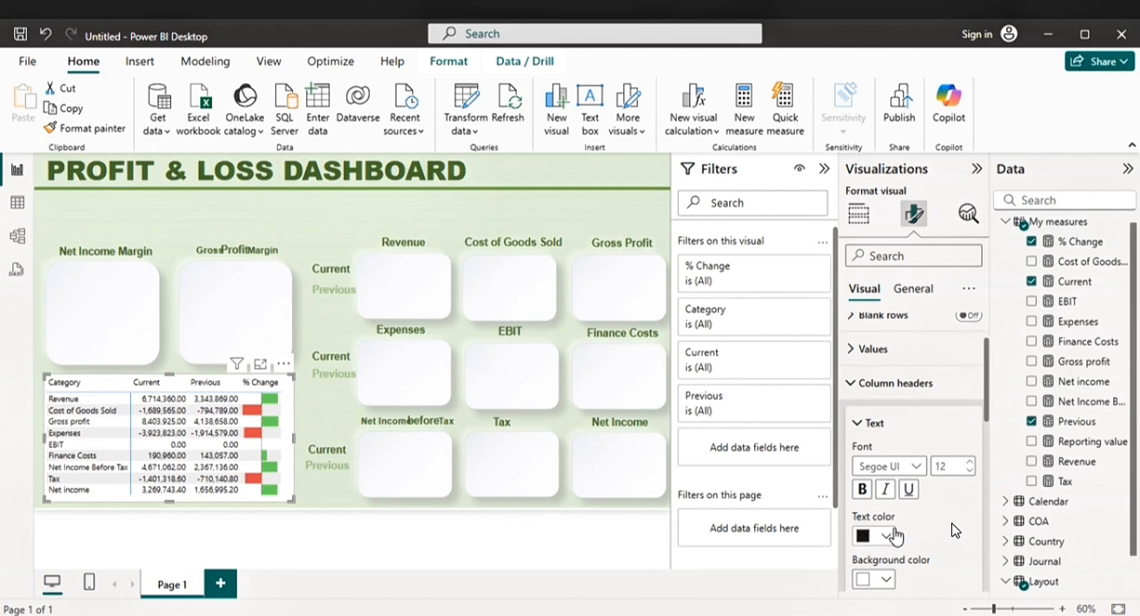
{"action": "scroll", "coordinate": [902, 527], "scroll_direction": "down", "scroll_amount": 2}
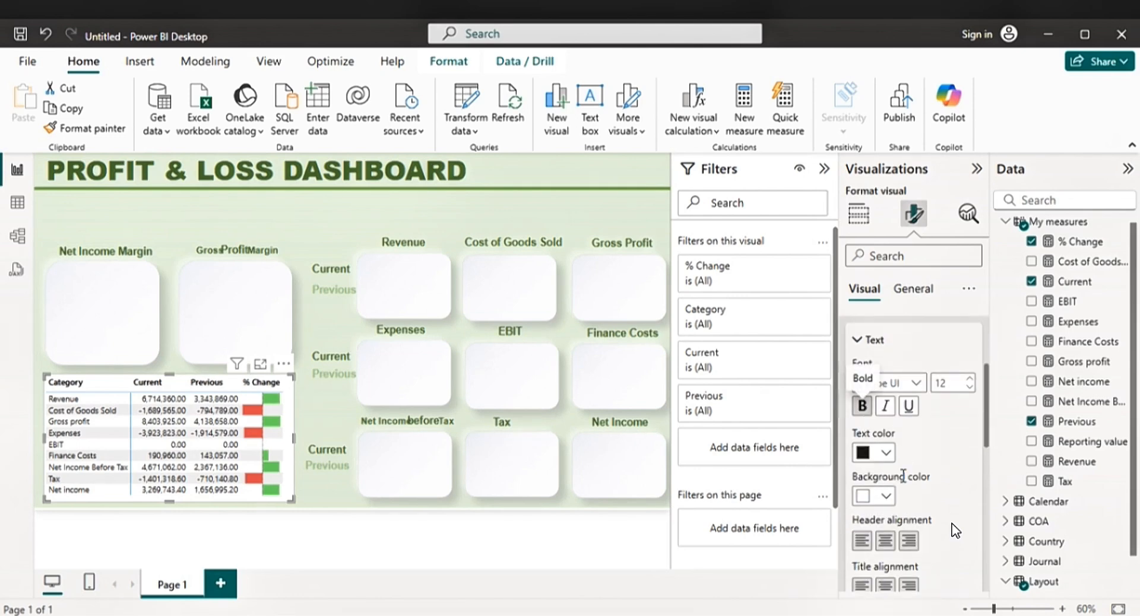
{"action": "left_click", "coordinate": [890, 497]}
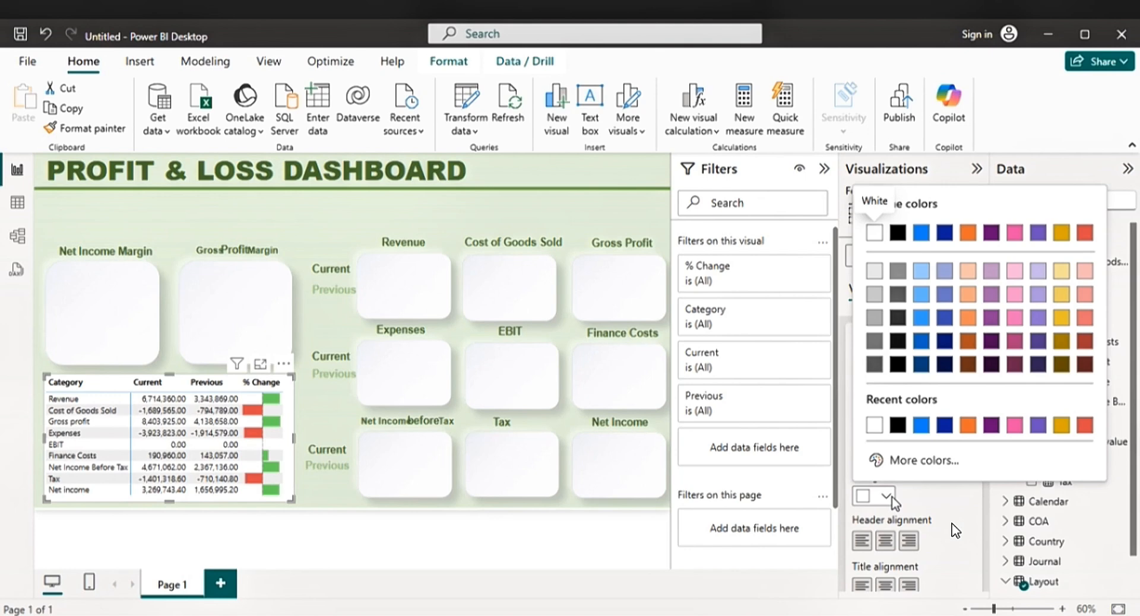
{"action": "left_click", "coordinate": [920, 463]}
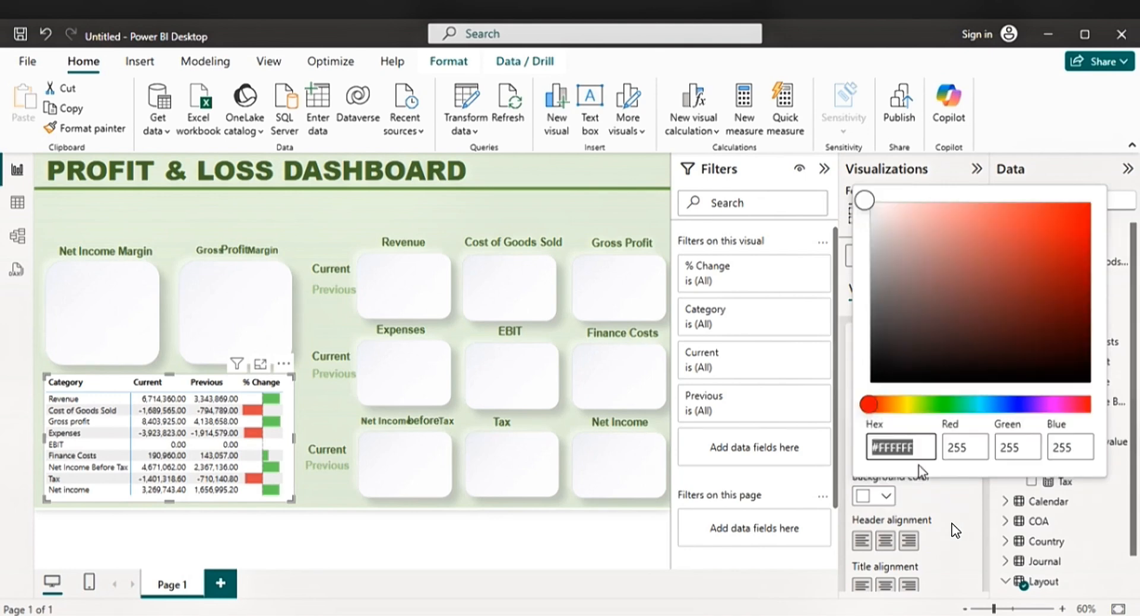
{"action": "left_click", "coordinate": [932, 405]}
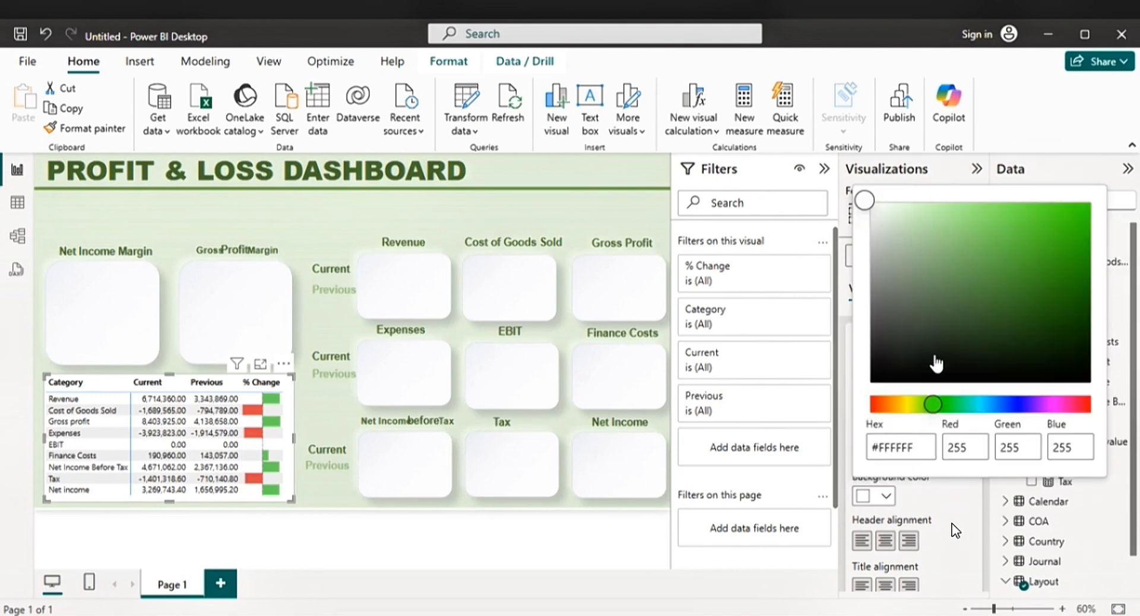
{"action": "left_click", "coordinate": [922, 218]}
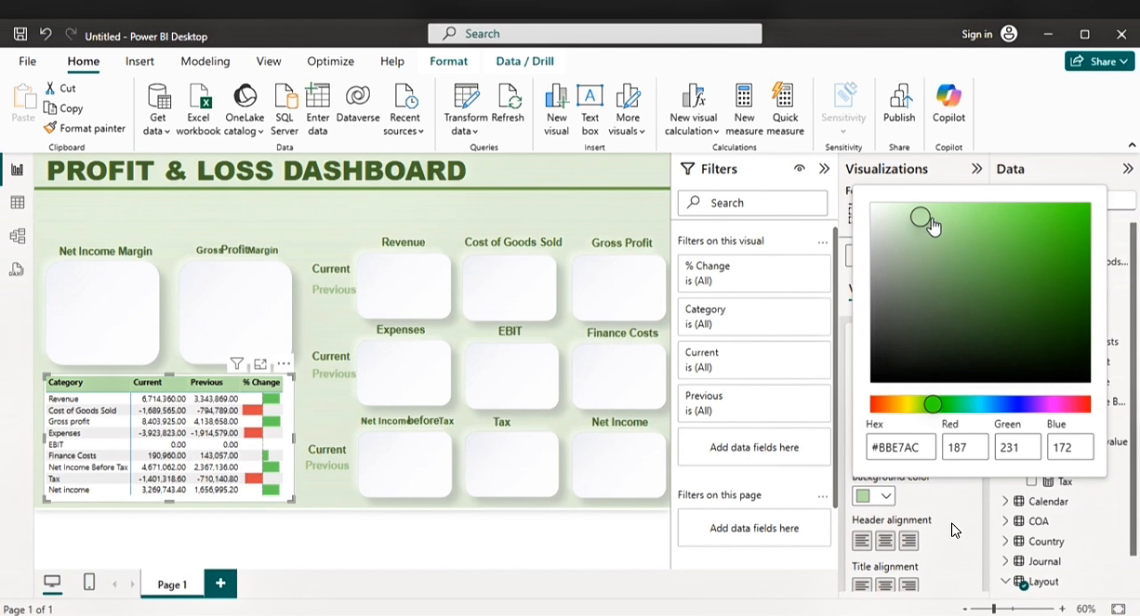
- Set the column header background to light green #B6E8A5, widen the Previous column slightly, and fit the matrix's width to its columns
{"action": "left_click", "coordinate": [928, 217]}
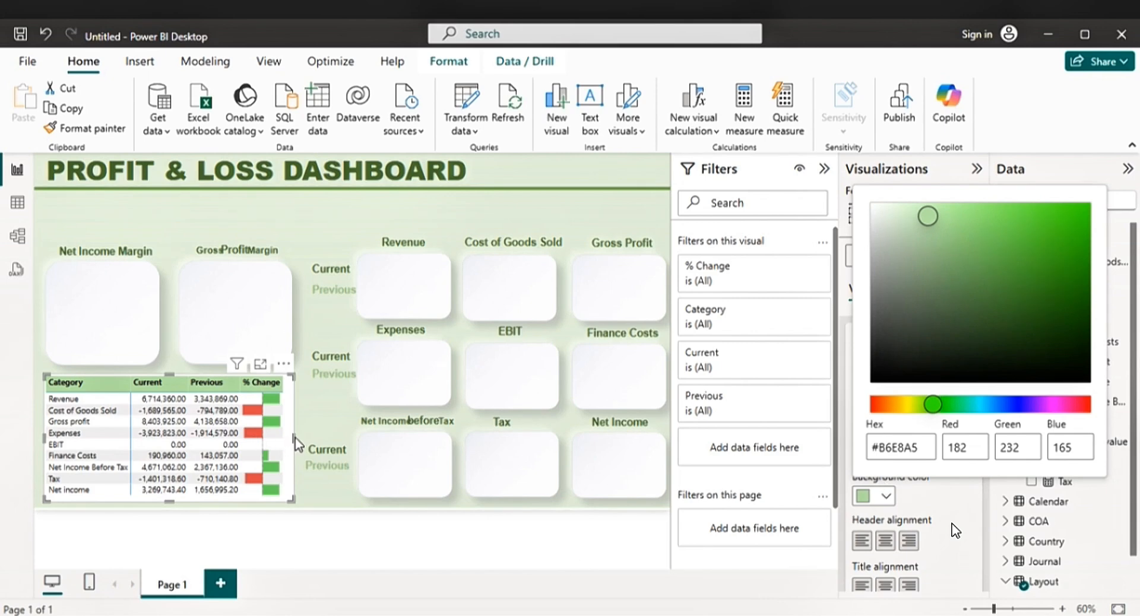
{"action": "left_click_drag", "start_coordinate": [294, 439], "coordinate": [288, 439]}
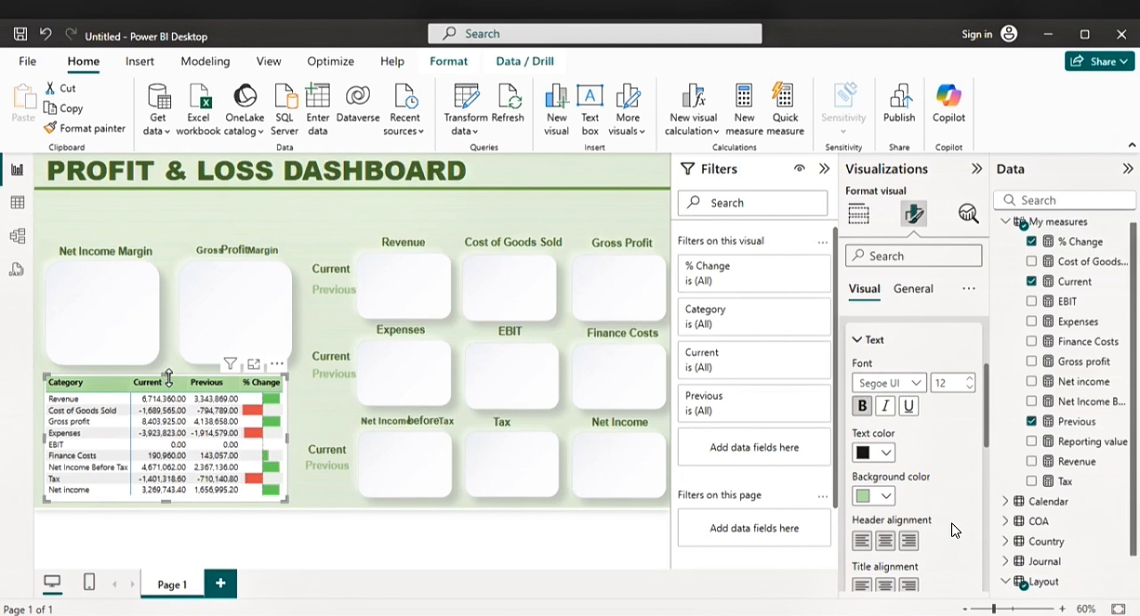
{"action": "left_click_drag", "start_coordinate": [239, 383], "coordinate": [244, 384]}
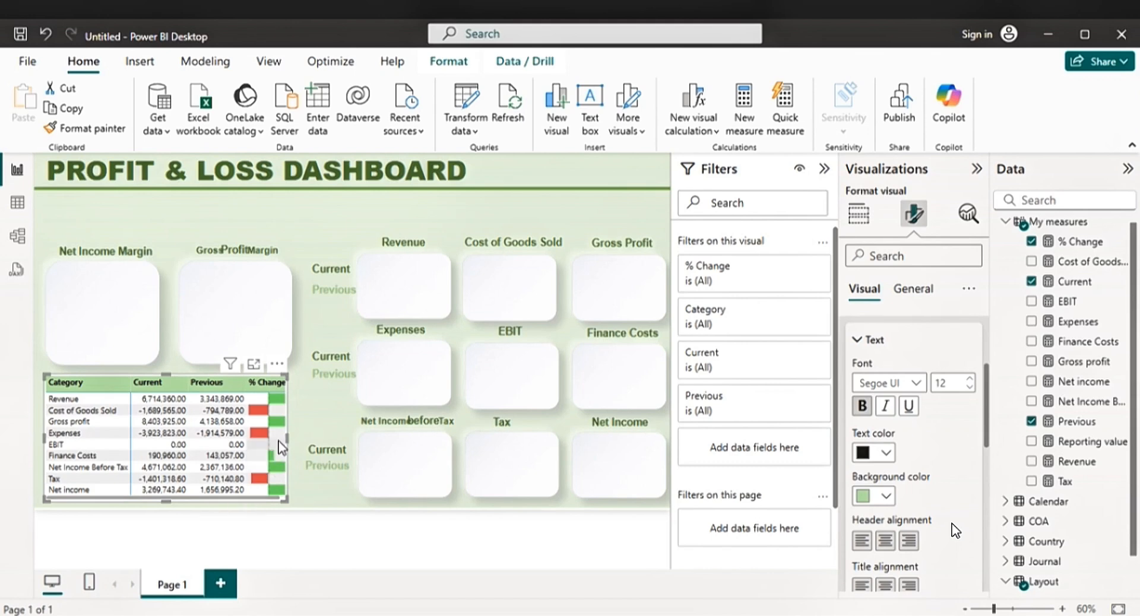
{"action": "left_click_drag", "start_coordinate": [286, 437], "coordinate": [293, 436]}
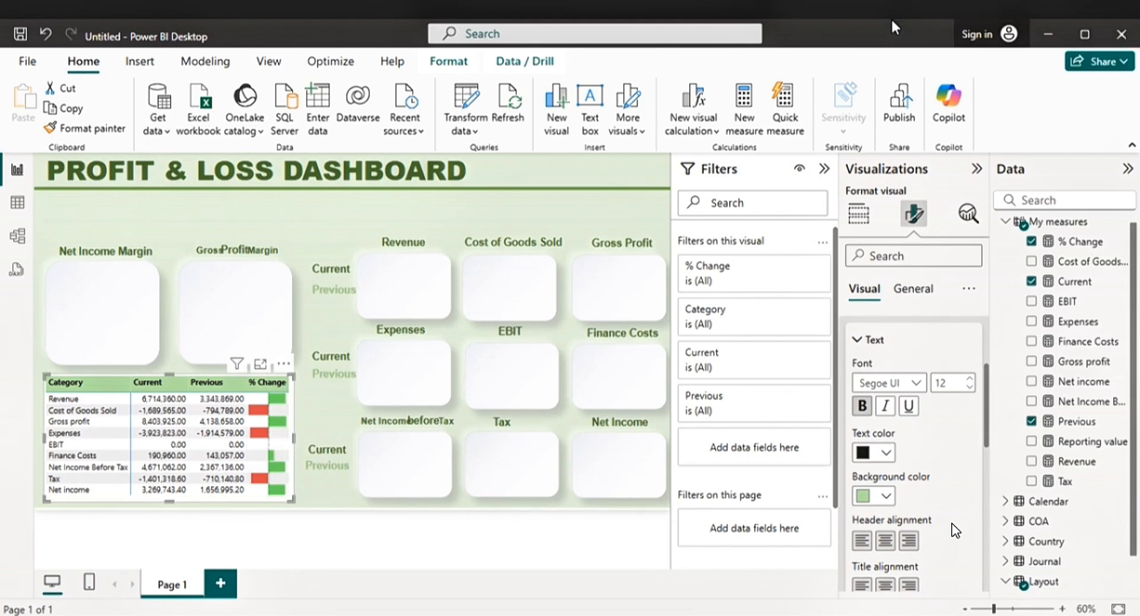
- Center the matrix's column header text
{"action": "scroll", "coordinate": [893, 363], "scroll_direction": "down", "scroll_amount": 2}
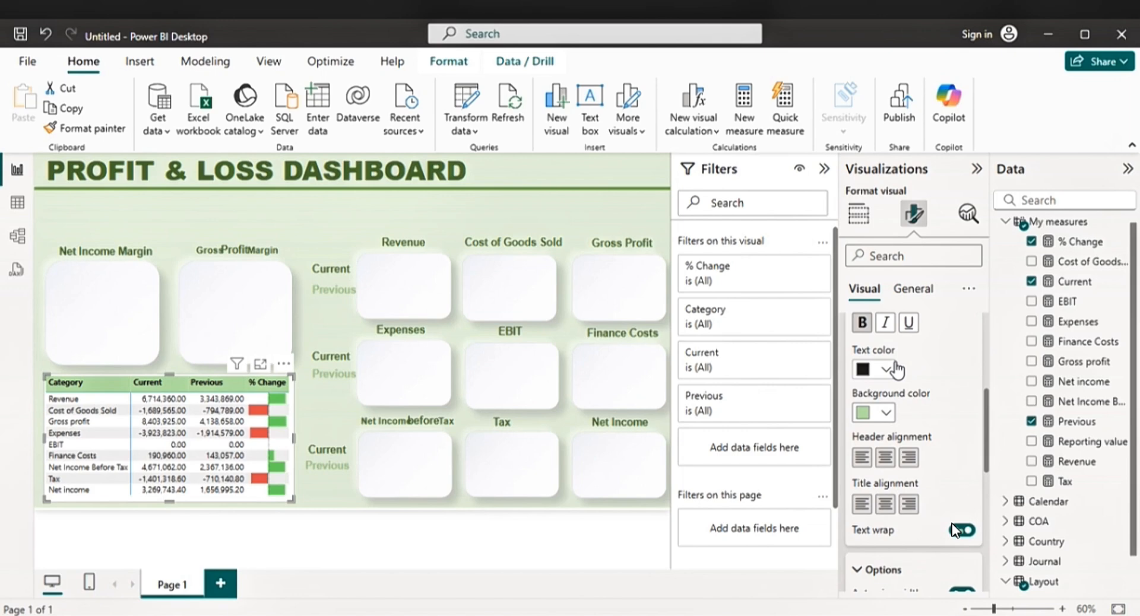
{"action": "left_click", "coordinate": [887, 460]}
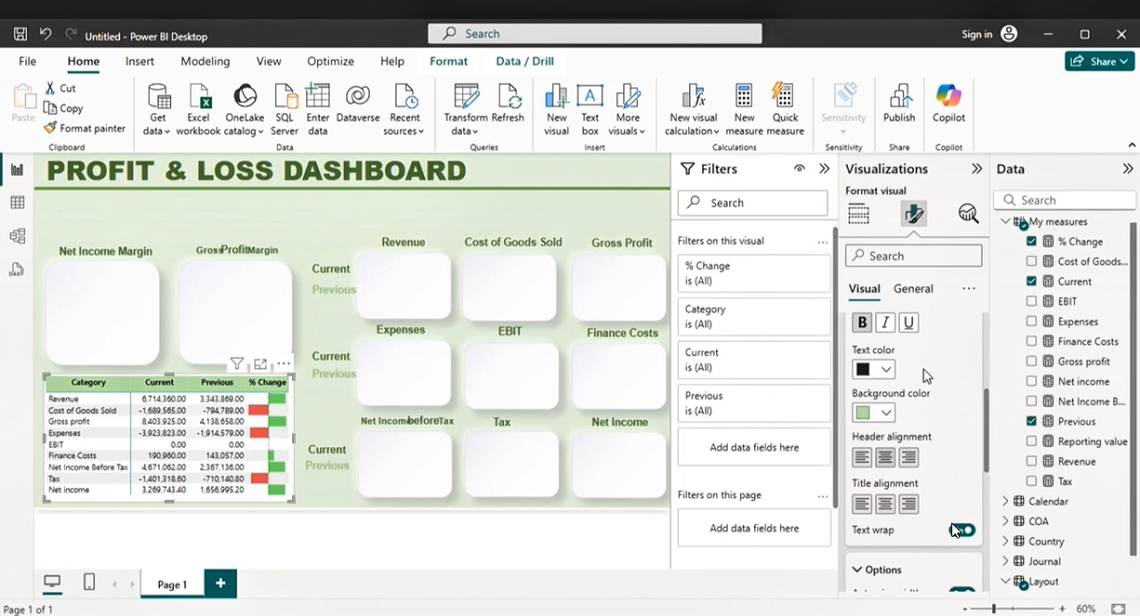
{"action": "scroll", "coordinate": [926, 374], "scroll_direction": "down", "scroll_amount": 5}
{"action": "scroll", "coordinate": [925, 377], "scroll_direction": "down", "scroll_amount": 2}
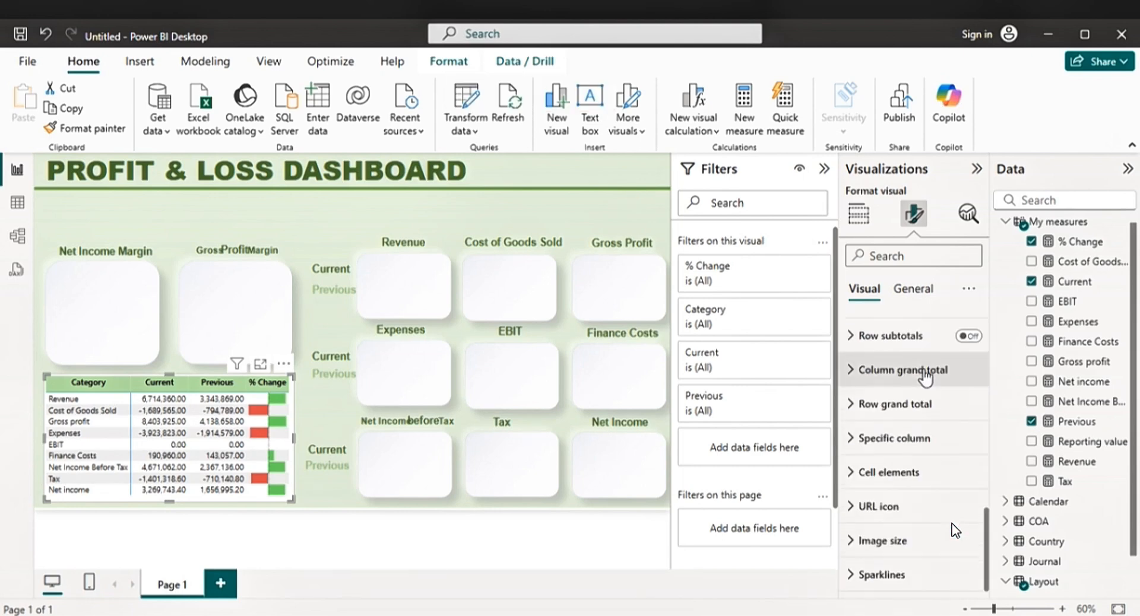
{"action": "scroll", "coordinate": [924, 375], "scroll_direction": "up", "scroll_amount": 8}
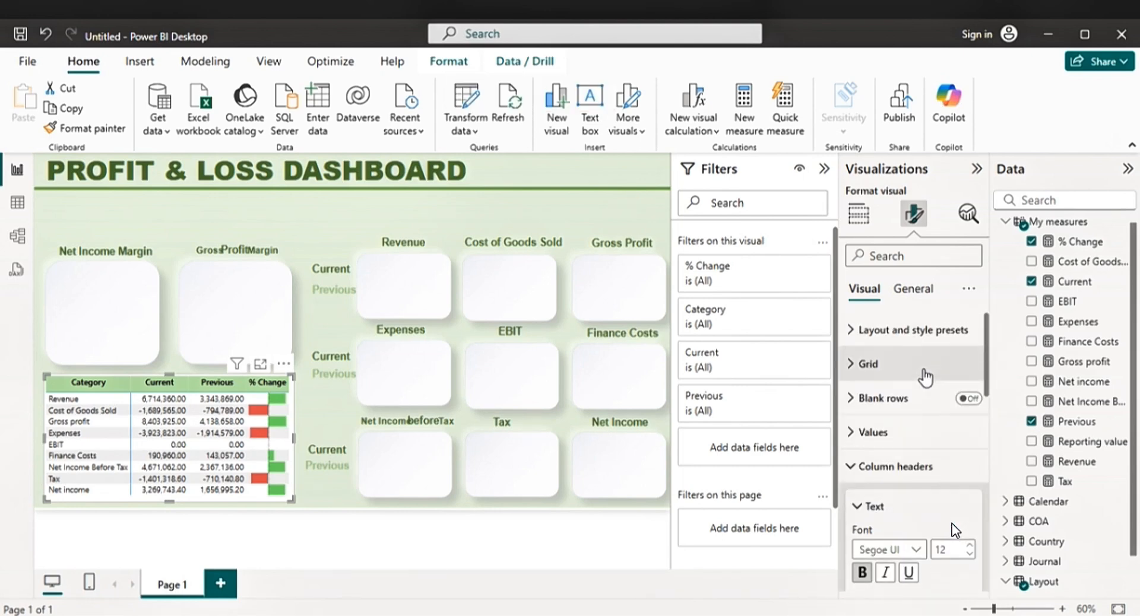
- Try a visual border on the matrix, and turn on its shadow in the general effects settings
{"action": "left_click", "coordinate": [914, 296]}
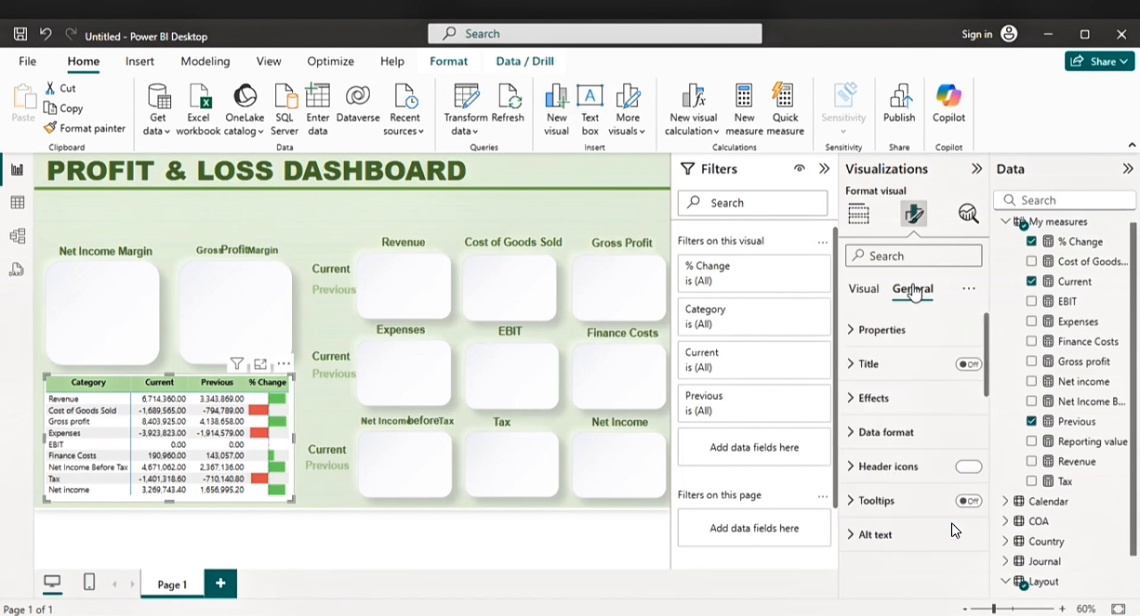
{"action": "left_click", "coordinate": [888, 398]}
{"action": "scroll", "coordinate": [929, 432], "scroll_direction": "down", "scroll_amount": 3}
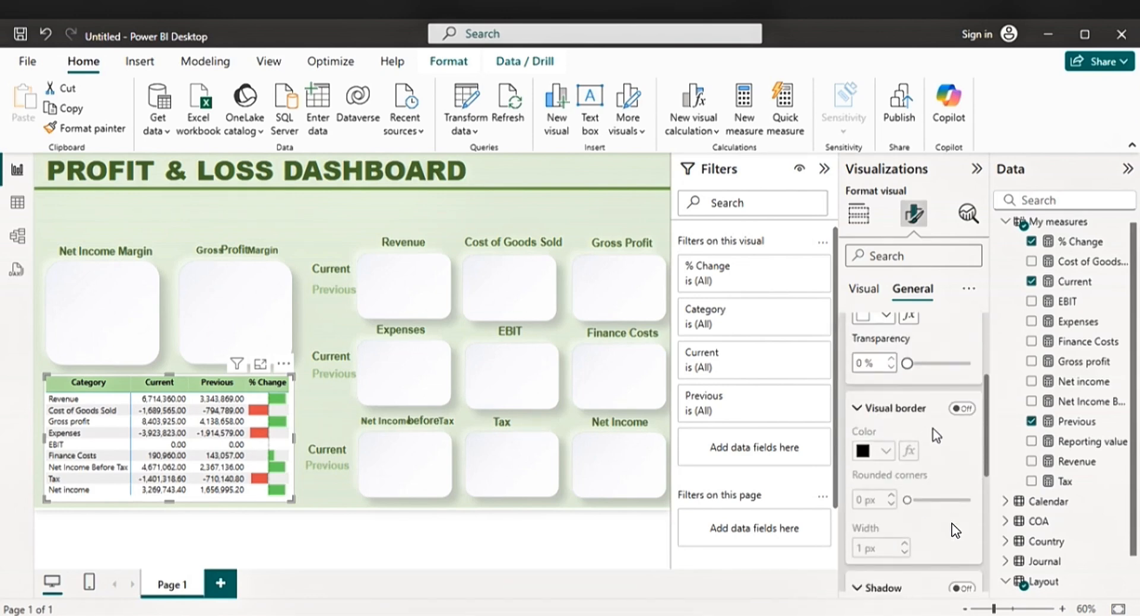
{"action": "left_click", "coordinate": [961, 409]}
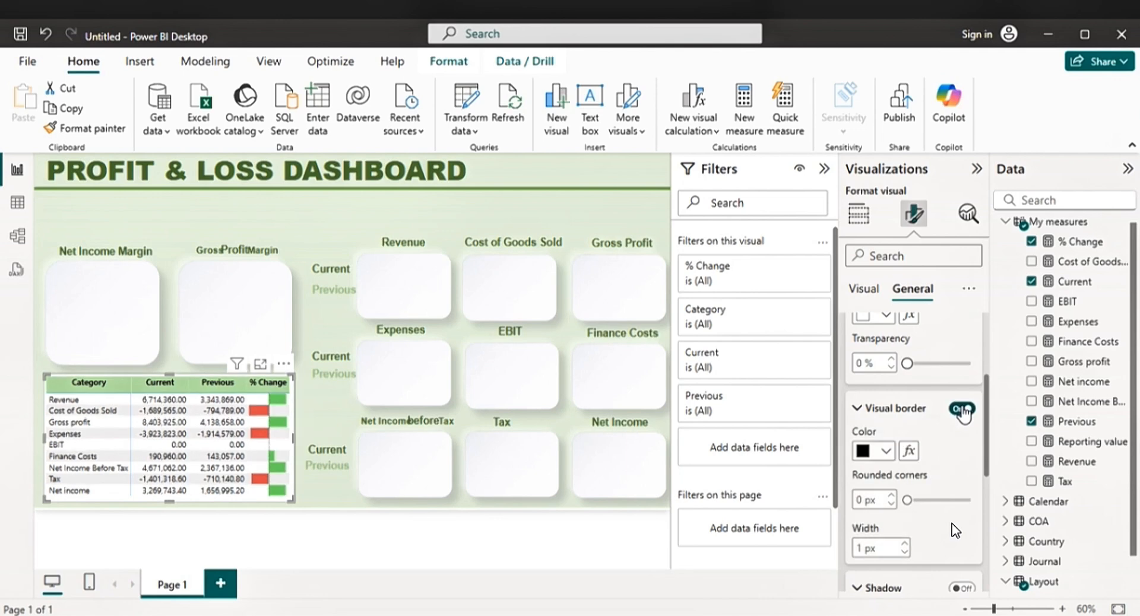
{"action": "scroll", "coordinate": [958, 415], "scroll_direction": "down", "scroll_amount": 4}
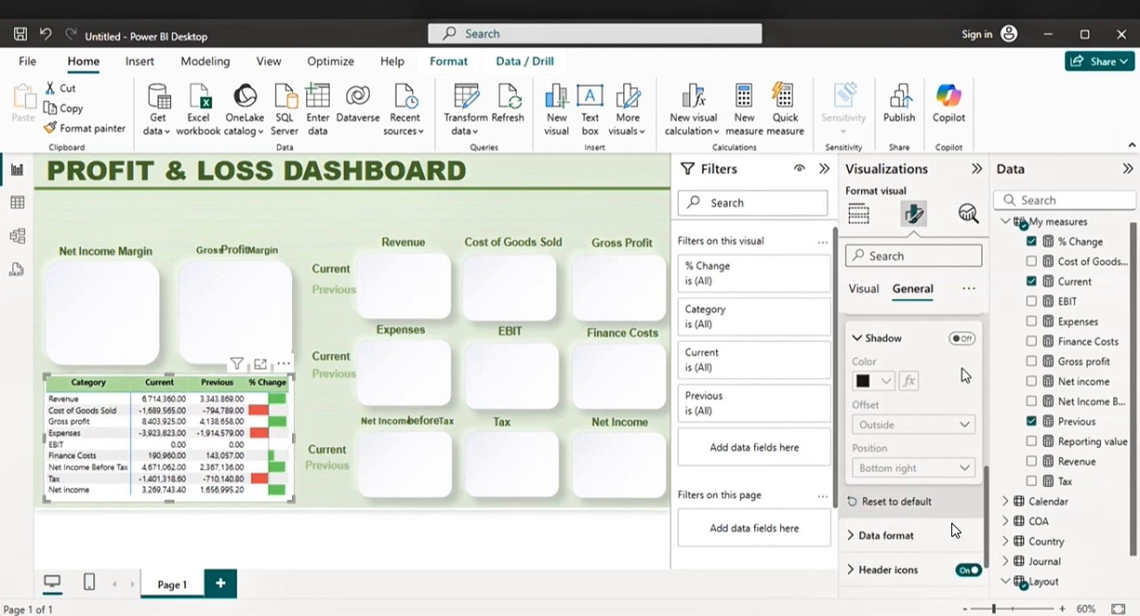
{"action": "left_click", "coordinate": [961, 340]}
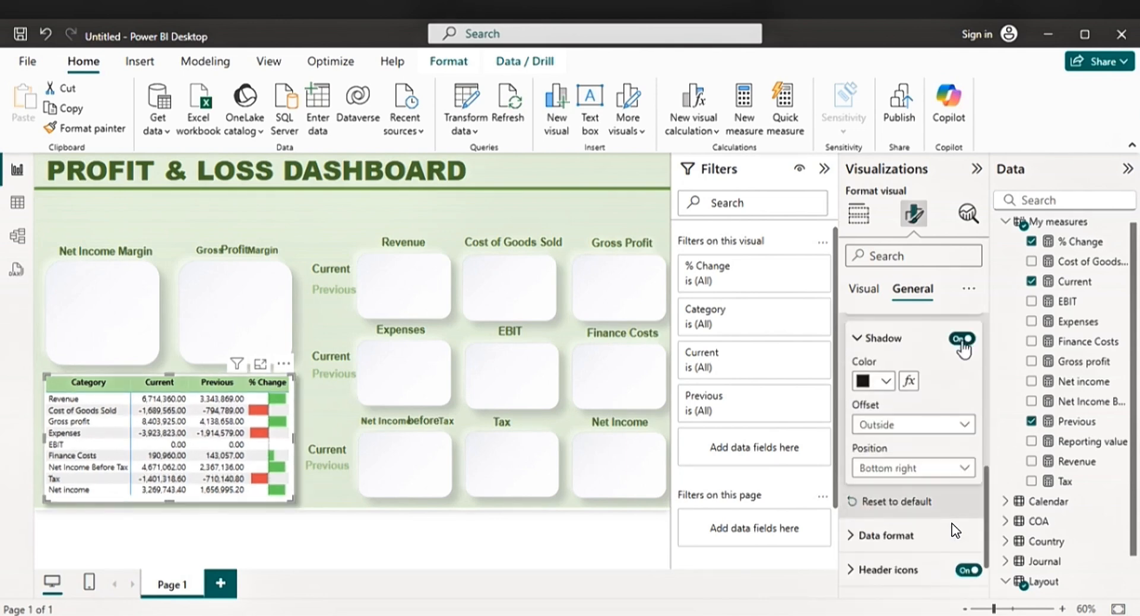
- Turn on the matrix's visual border and set its color to white
{"action": "scroll", "coordinate": [938, 384], "scroll_direction": "up", "scroll_amount": 3}
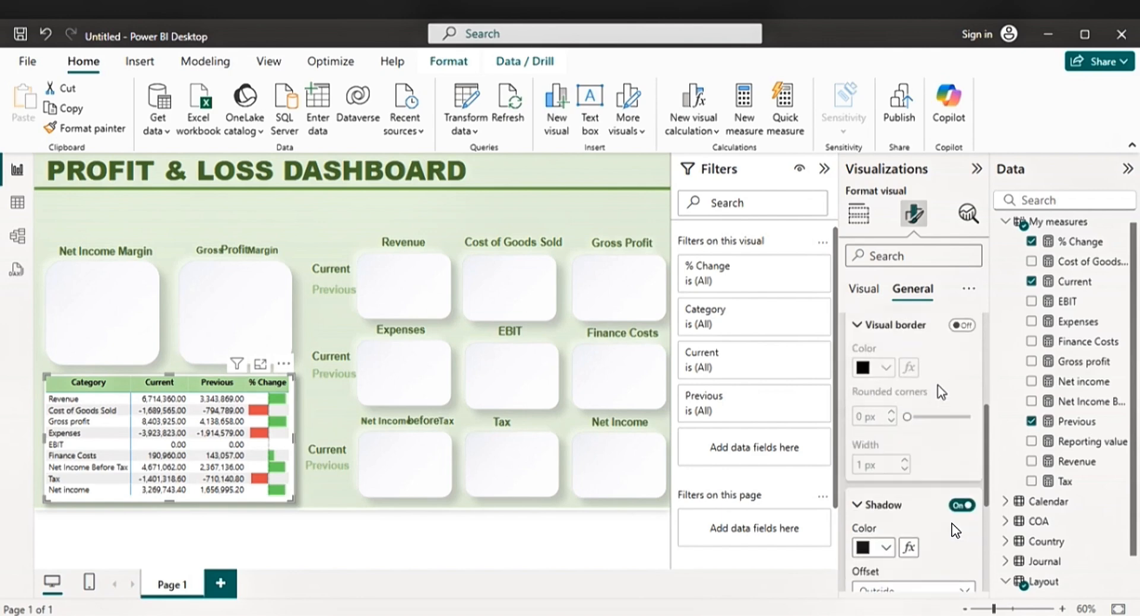
{"action": "scroll", "coordinate": [940, 392], "scroll_direction": "up", "scroll_amount": 3}
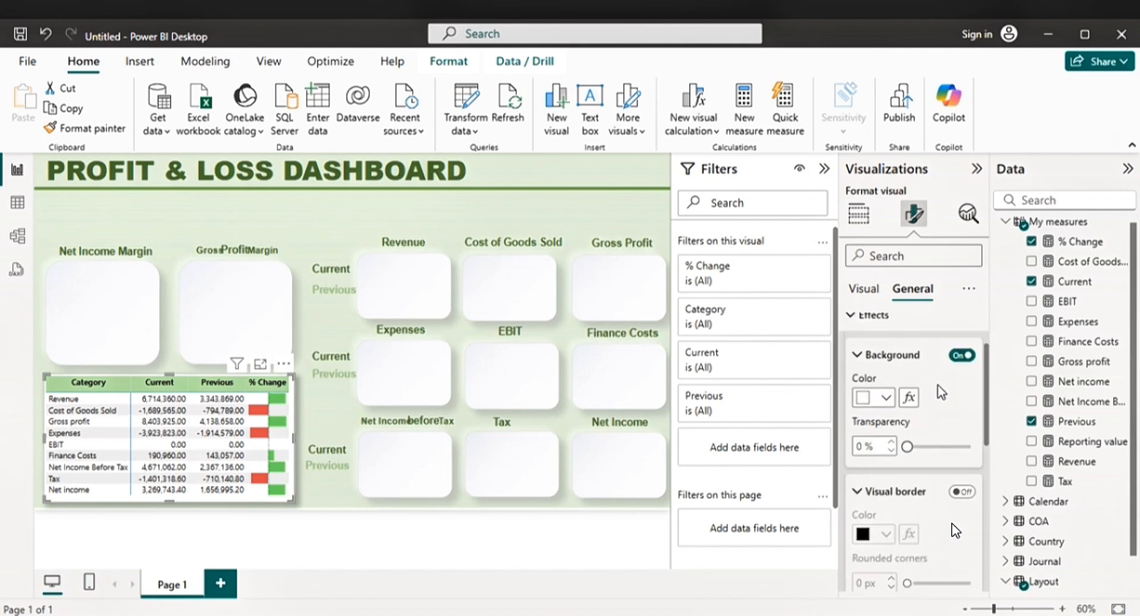
{"action": "left_click", "coordinate": [960, 491]}
{"action": "left_click", "coordinate": [884, 534]}
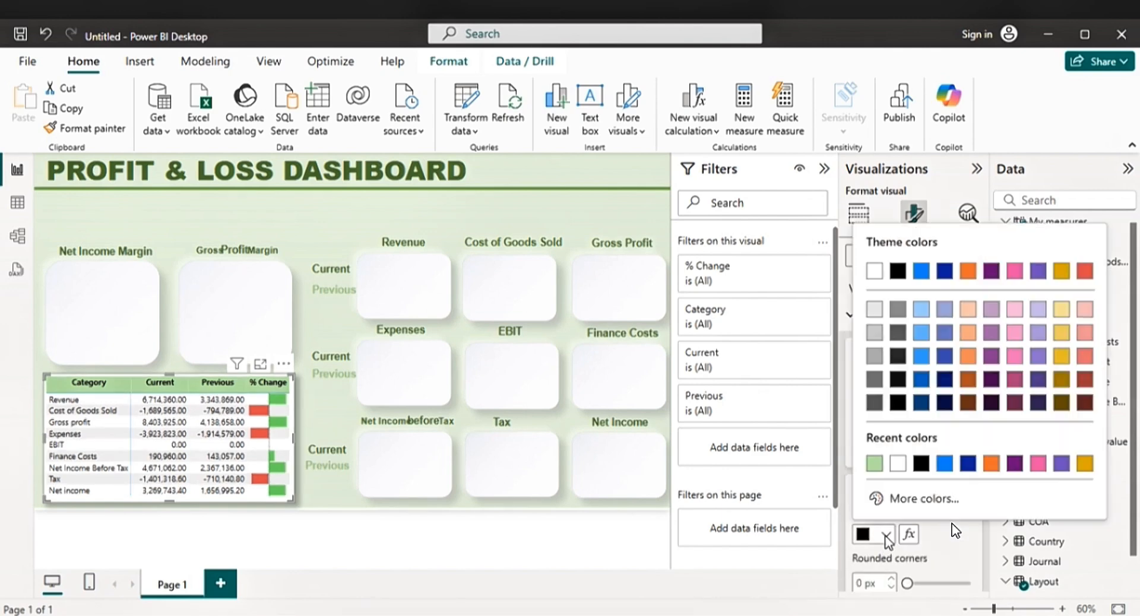
{"action": "left_click", "coordinate": [898, 463]}
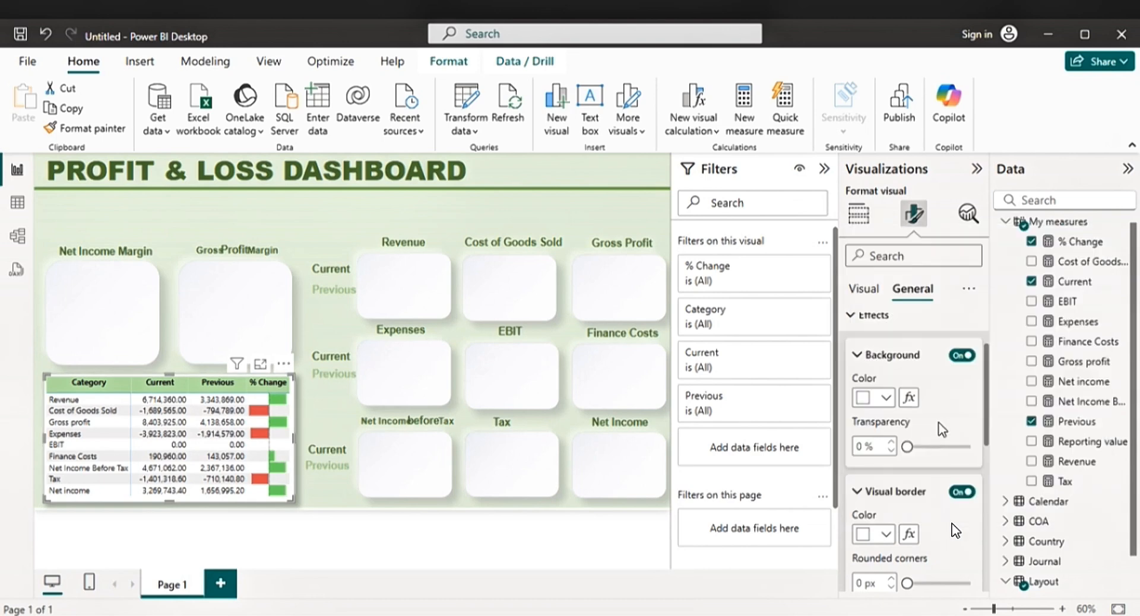
- Round the corners of the matrix's border to 20 px and deselect the matrix
{"action": "scroll", "coordinate": [939, 425], "scroll_direction": "down", "scroll_amount": 3}
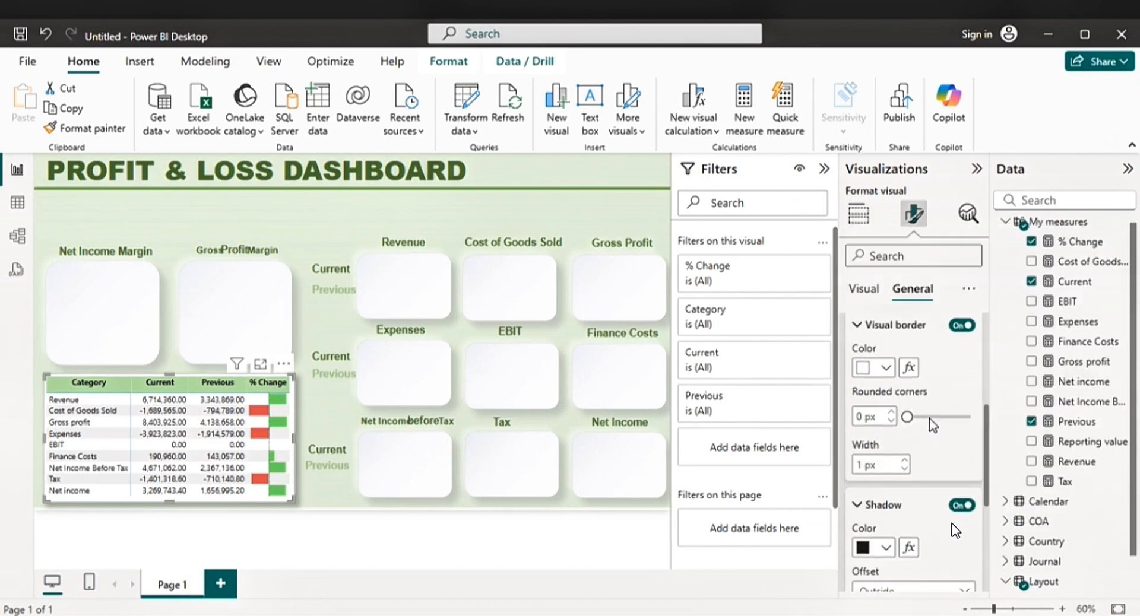
{"action": "left_click", "coordinate": [928, 417]}
{"action": "left_click", "coordinate": [891, 413]}
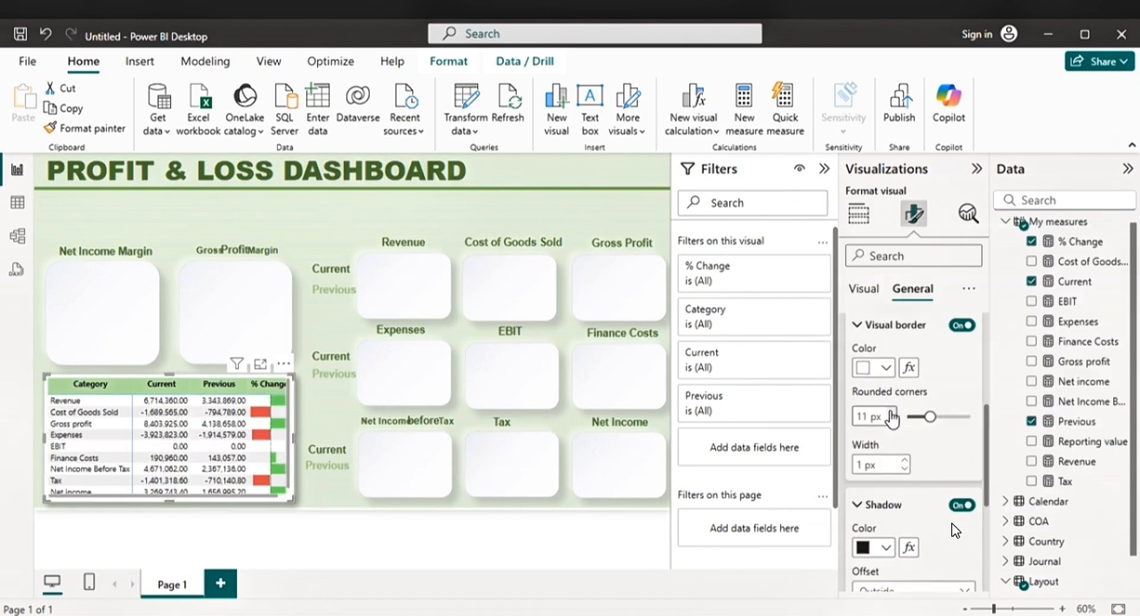
{"action": "left_click", "coordinate": [892, 414]}
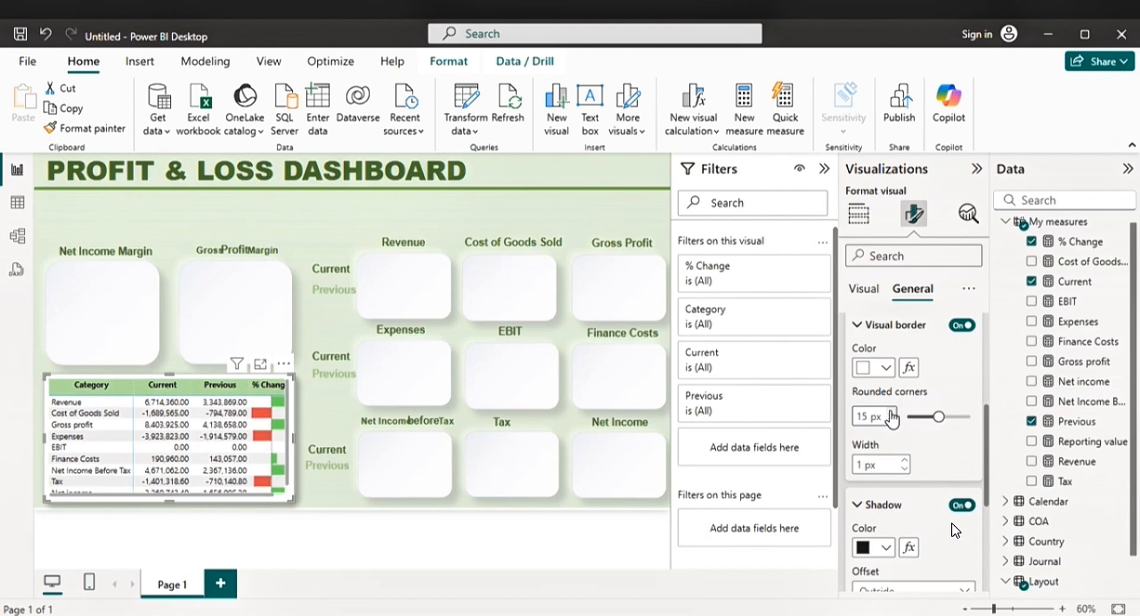
{"action": "left_click", "coordinate": [892, 414]}
{"action": "left_click", "coordinate": [892, 415]}
{"action": "left_click", "coordinate": [892, 414]}
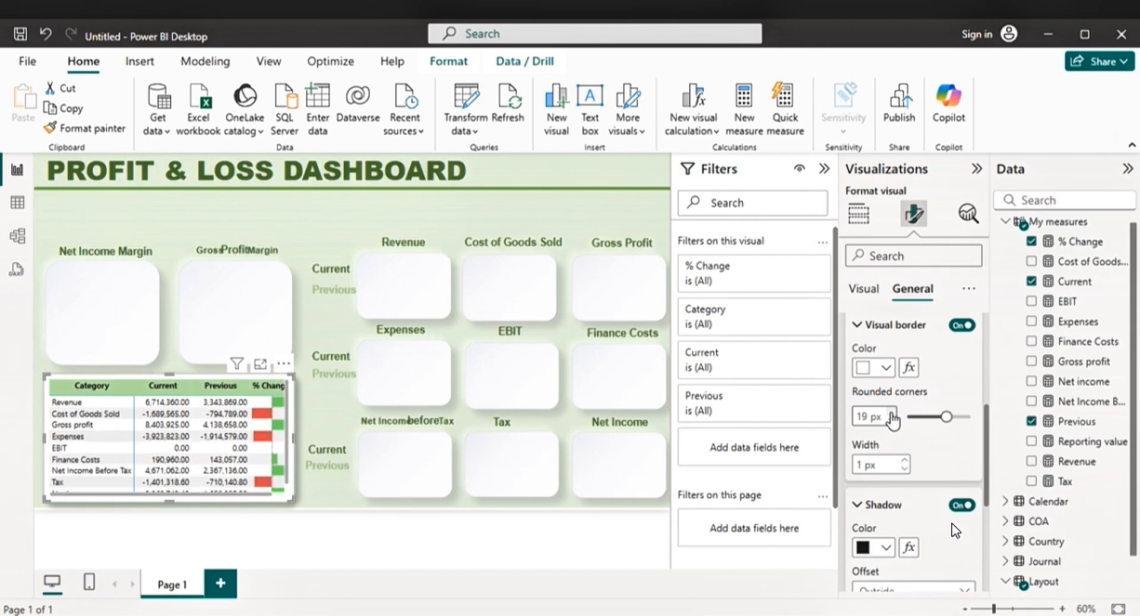
{"action": "left_click", "coordinate": [892, 414]}
{"action": "left_click", "coordinate": [892, 414]}
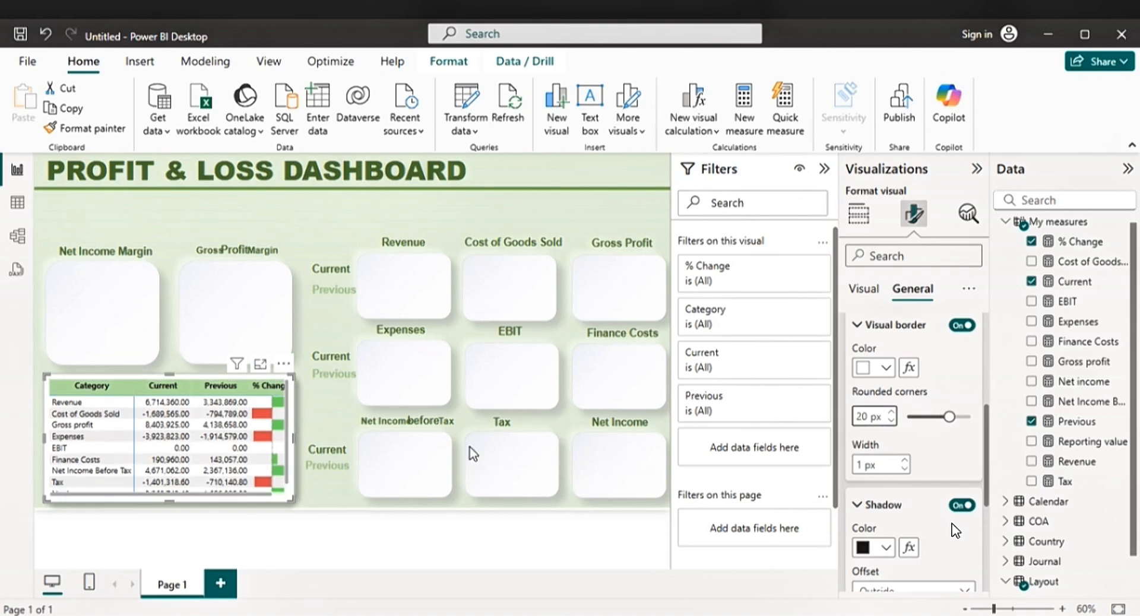
{"action": "left_click", "coordinate": [344, 501]}
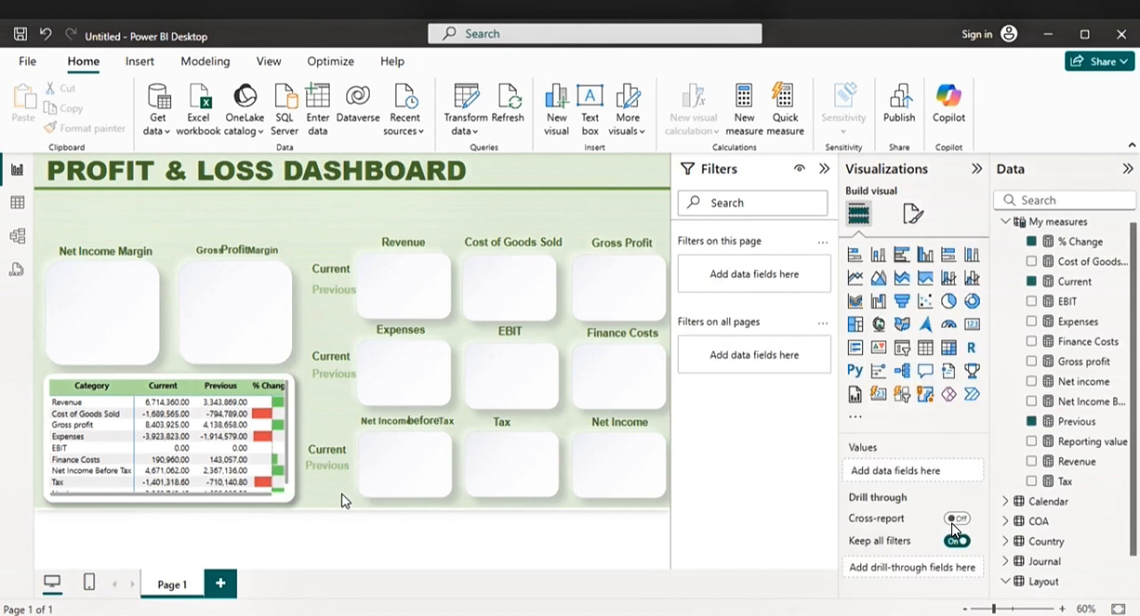
- Enlarge the category matrix slightly in height and width so all rows and the full % Change column fit
{"action": "left_click", "coordinate": [290, 439]}
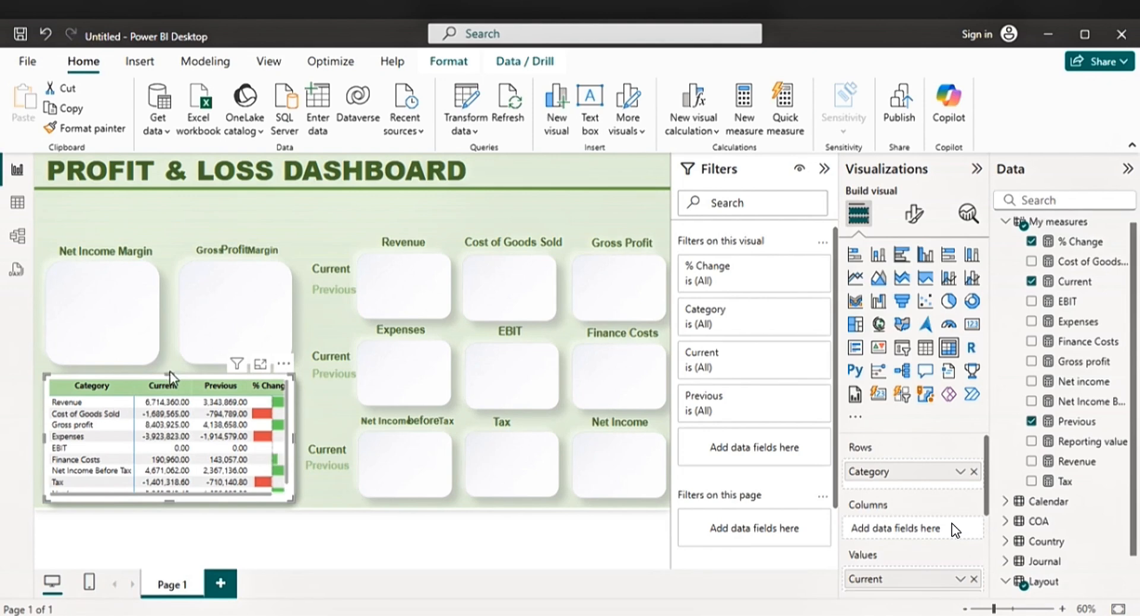
{"action": "left_click_drag", "start_coordinate": [169, 373], "coordinate": [168, 368]}
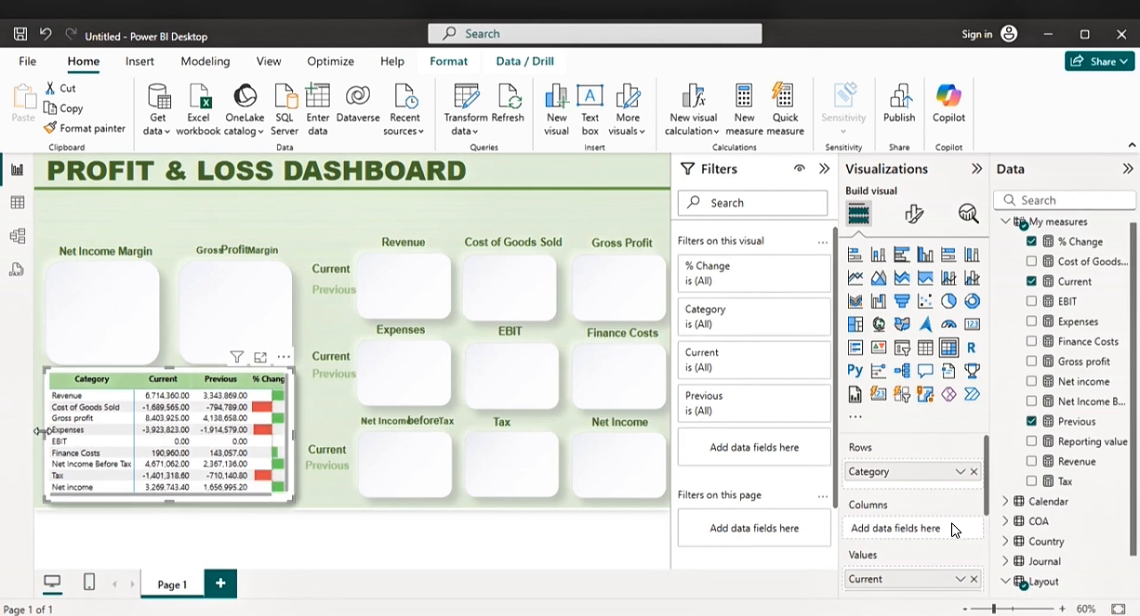
{"action": "left_click_drag", "start_coordinate": [45, 432], "coordinate": [43, 432]}
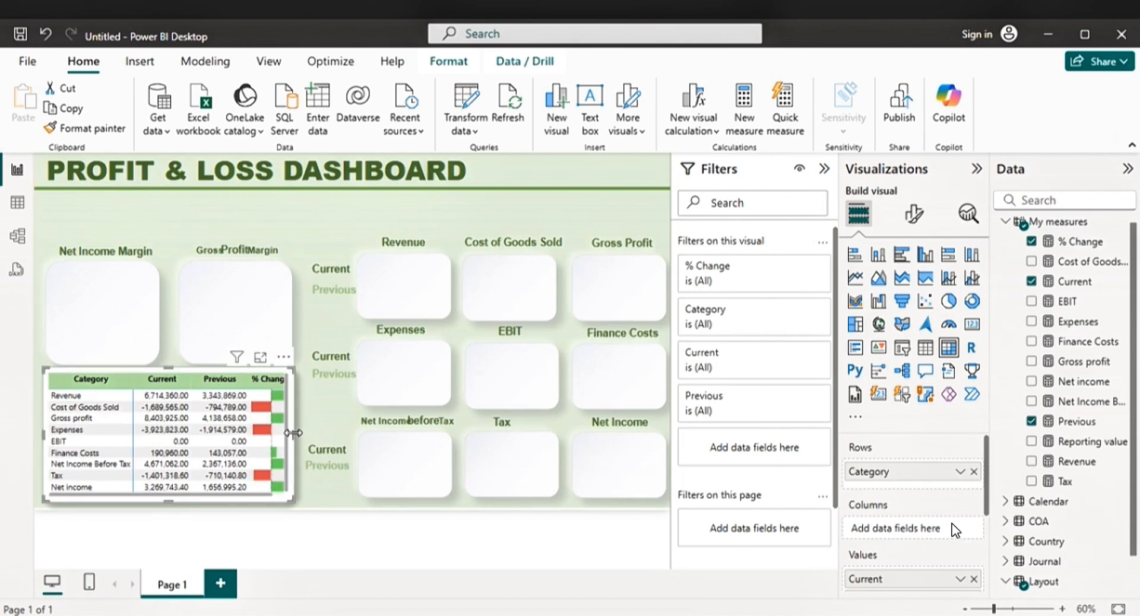
{"action": "left_click_drag", "start_coordinate": [293, 432], "coordinate": [303, 441]}
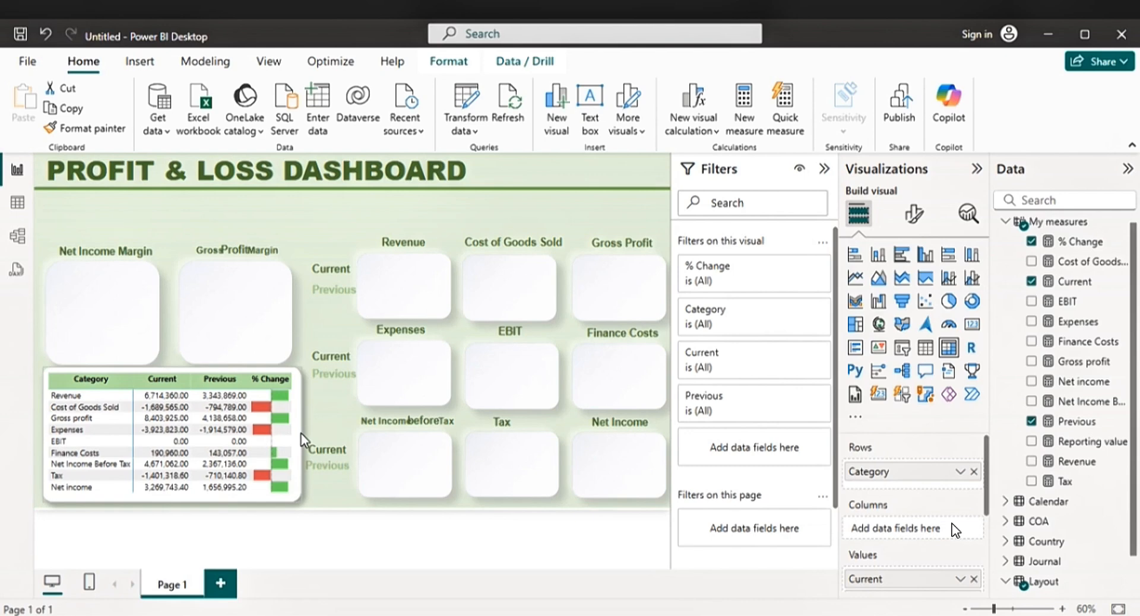
{"action": "left_click", "coordinate": [303, 437]}
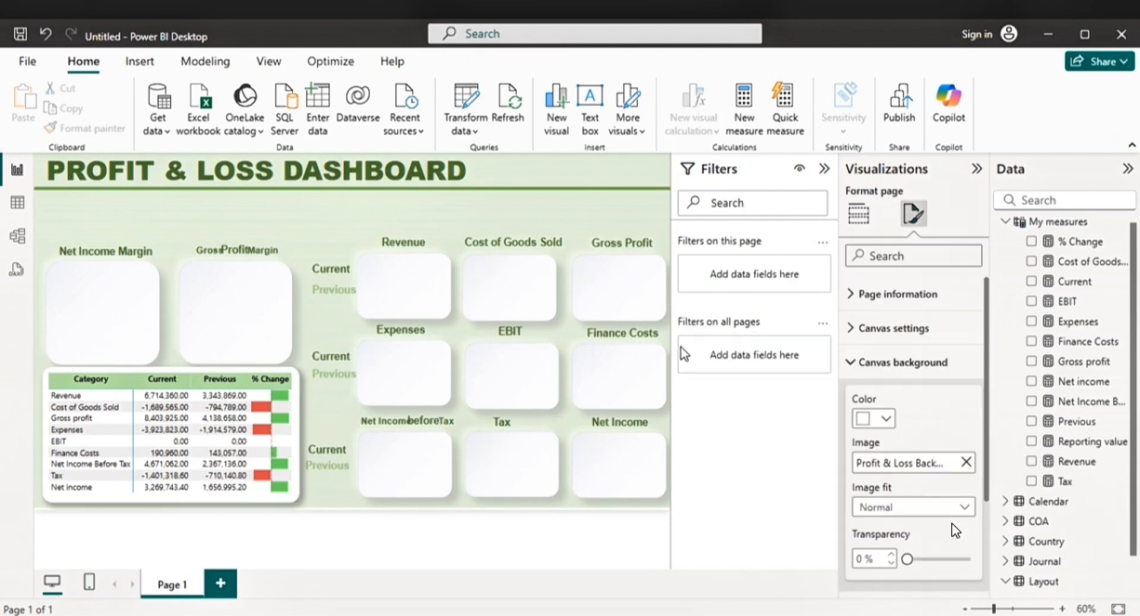
- Create a new measure in the My measures table and name it Net Income Margin
{"action": "left_click", "coordinate": [1062, 225]}
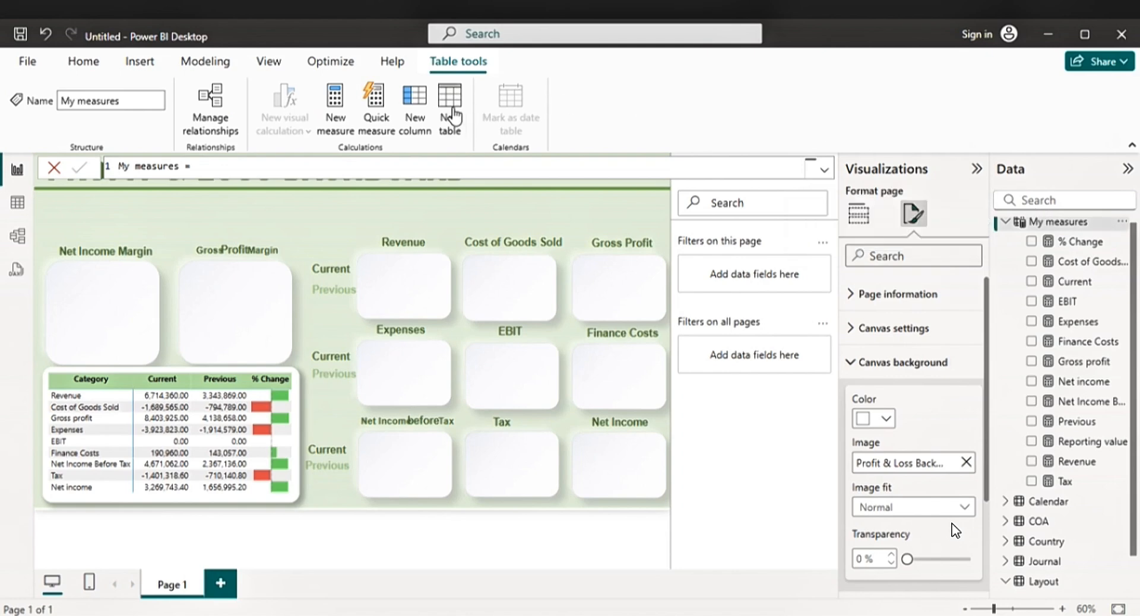
{"action": "left_click", "coordinate": [337, 102]}
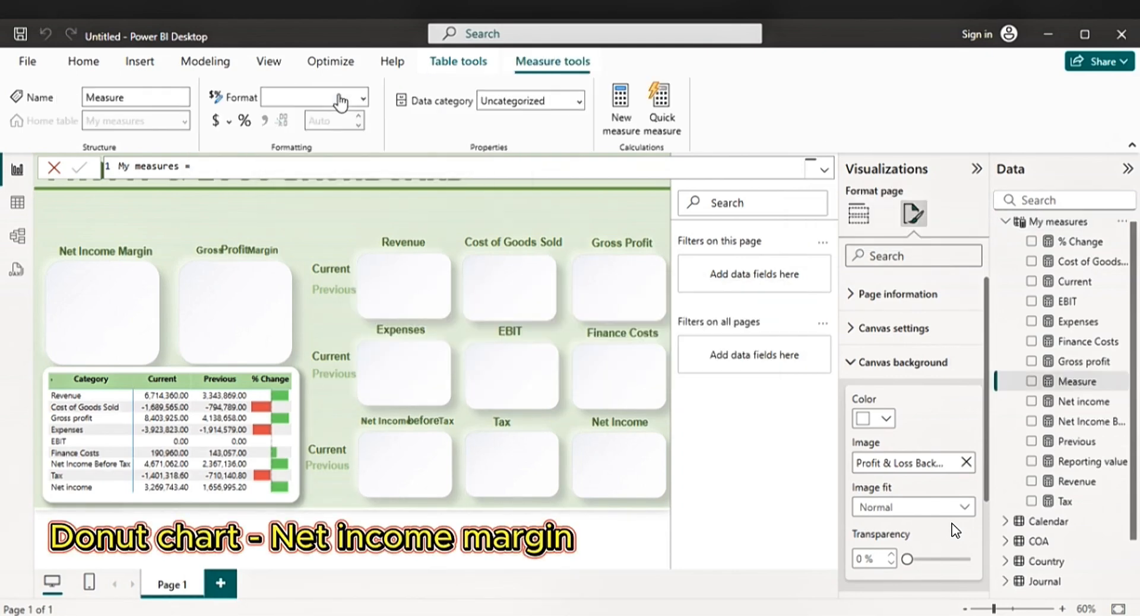
{"action": "left_click", "coordinate": [160, 170]}
{"action": "key", "text": "BackSpace"}
{"action": "key", "text": "BackSpace"}
{"action": "key", "text": "BackSpace"}
{"action": "key", "text": "BackSpace"}
{"action": "key", "text": "BackSpace"}
{"action": "key", "text": "BackSpace"}
{"action": "key", "text": "BackSpace"}
{"action": "type", "text": "ne"}
{"action": "key", "text": "BackSpace"}
{"action": "key", "text": "BackSpace"}
{"action": "type", "text": "Net"}
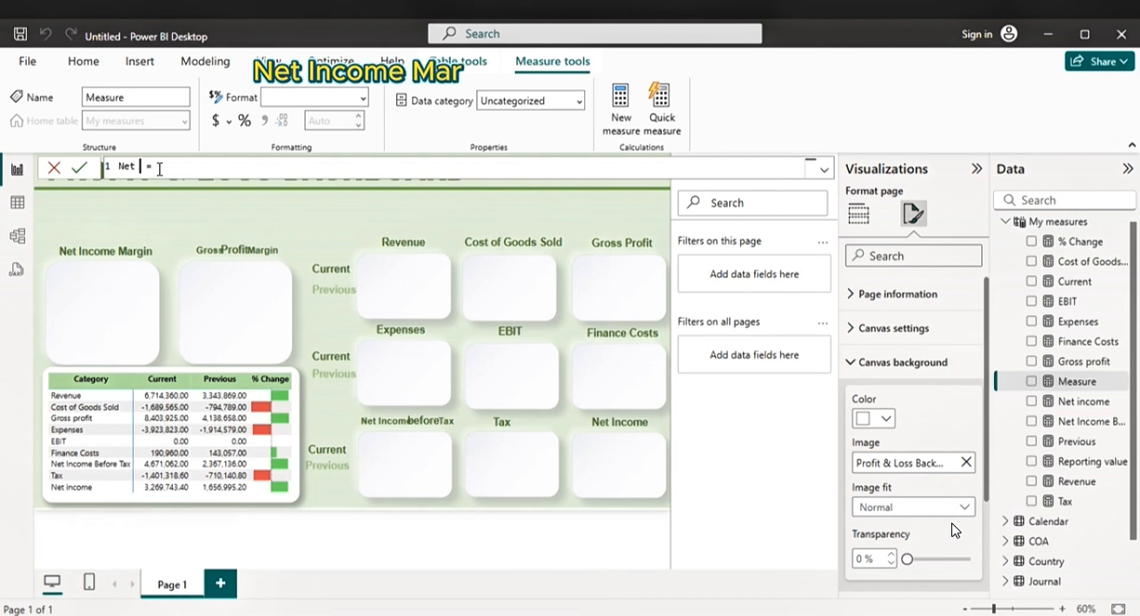
{"action": "type", "text": " Income "}
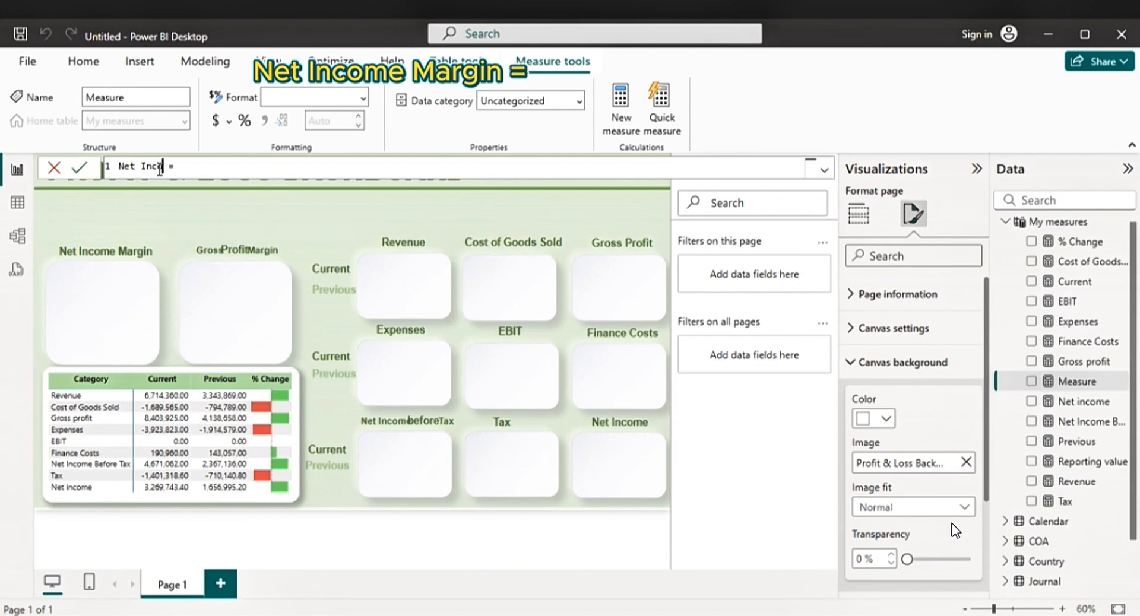
{"action": "type", "text": "Marg"}
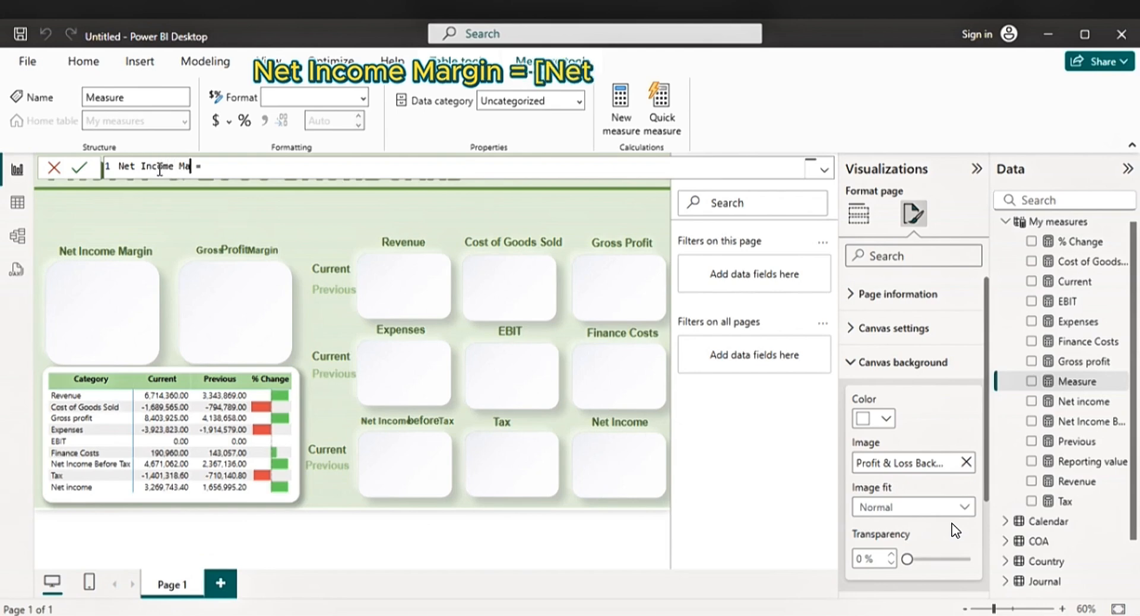
{"action": "type", "text": "in"}
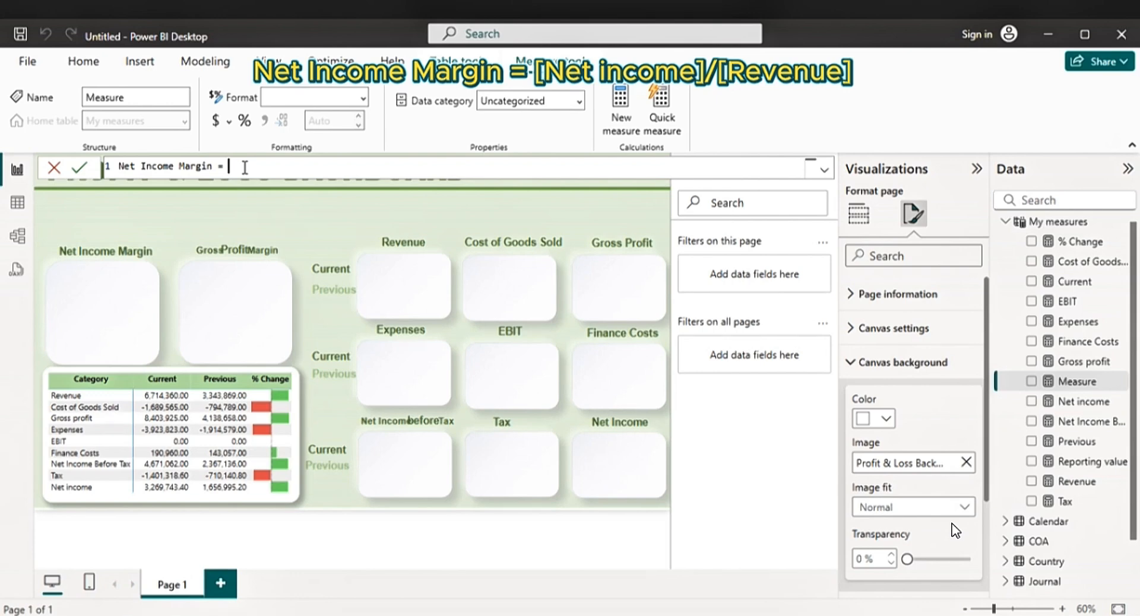
- Define Net Income Margin as DIVIDE([Net income],[Revenue]) and format it as a percentage with 0 decimals
{"action": "type", "text": "div"}
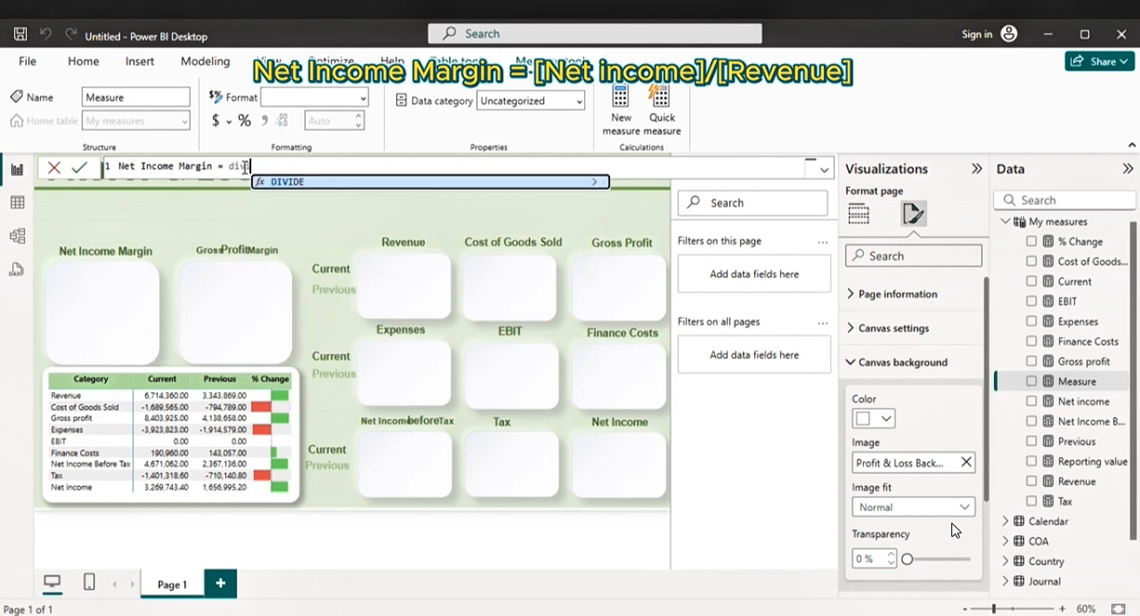
{"action": "key", "text": "Tab"}
{"action": "type", "text": "net"}
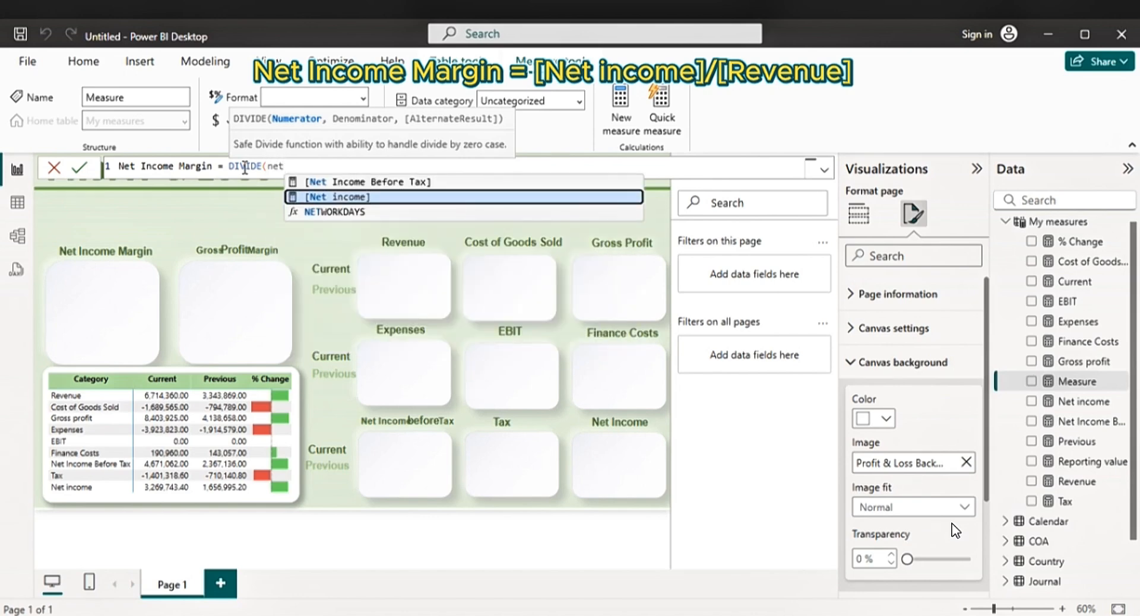
{"action": "key", "text": "Tab"}
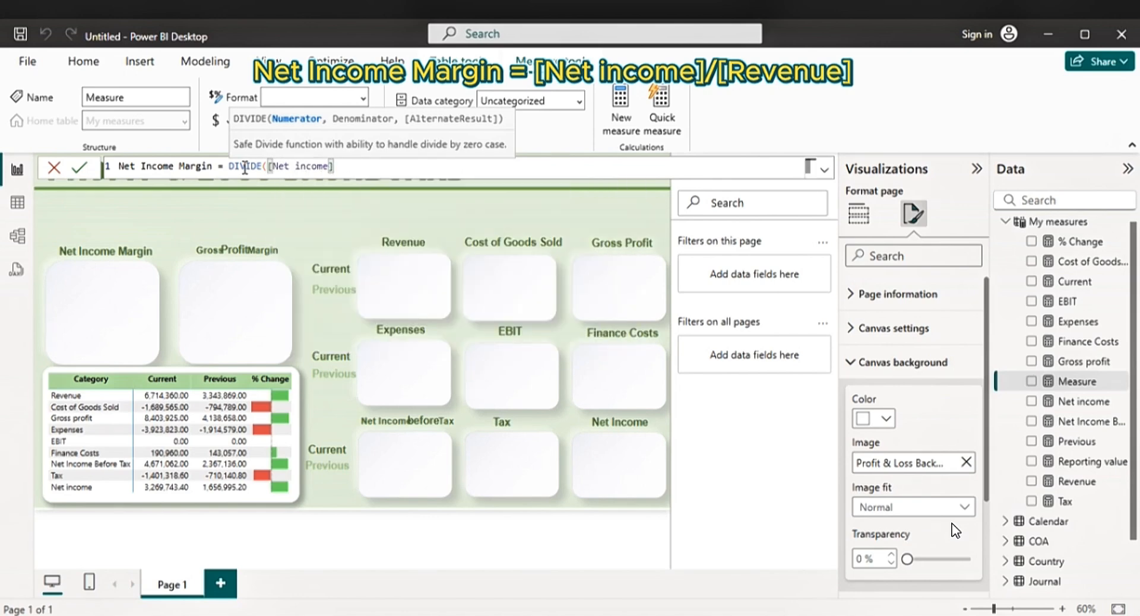
{"action": "type", "text": ",r"}
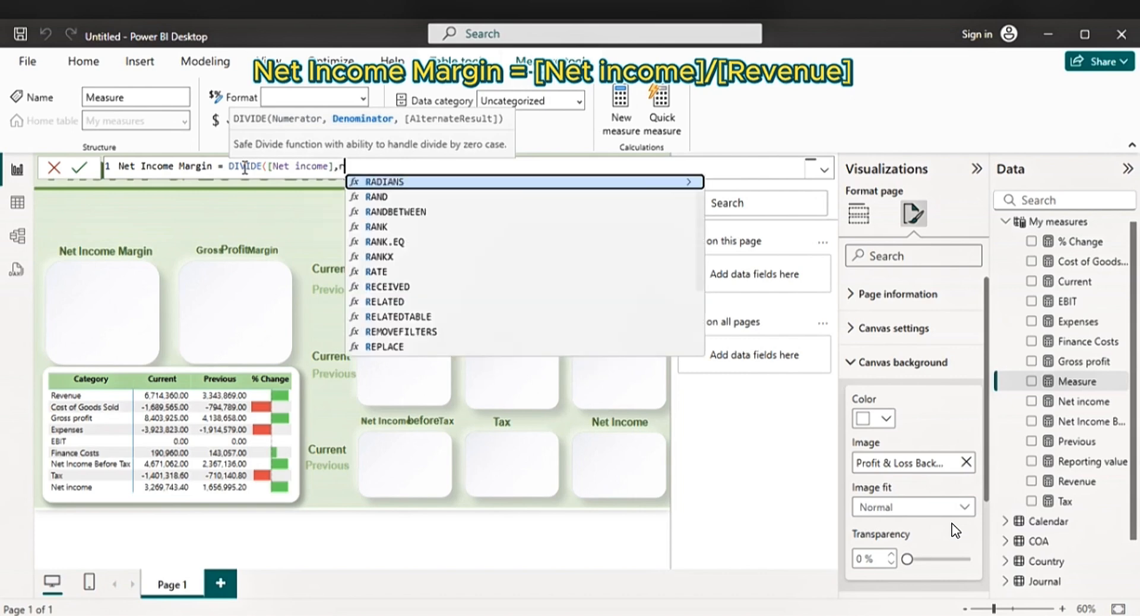
{"action": "type", "text": "eve"}
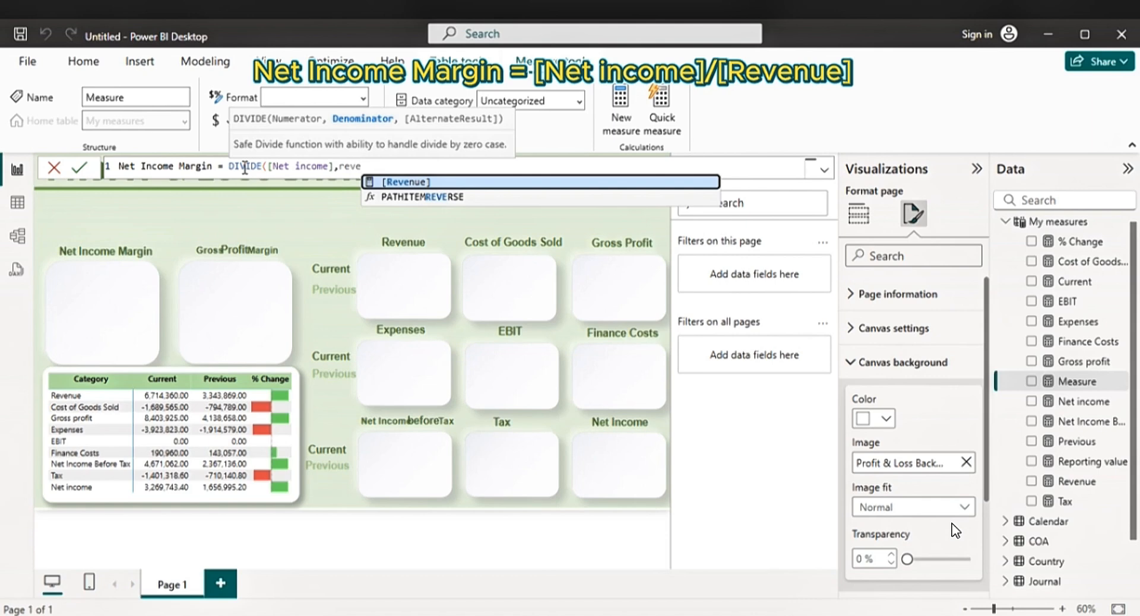
{"action": "key", "text": "Tab"}
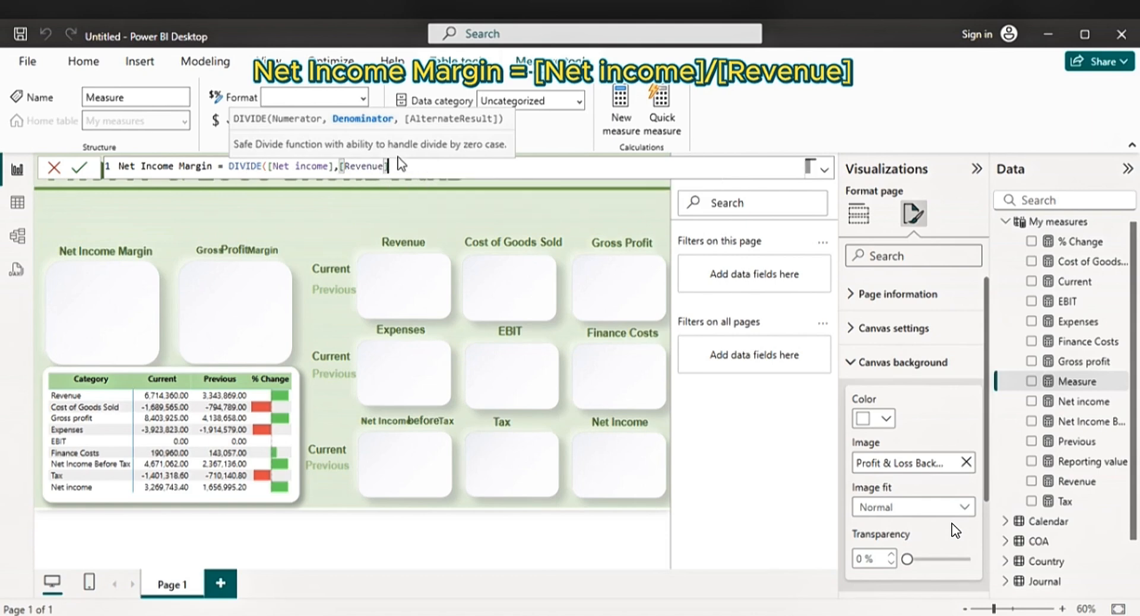
{"action": "type", "text": ")"}
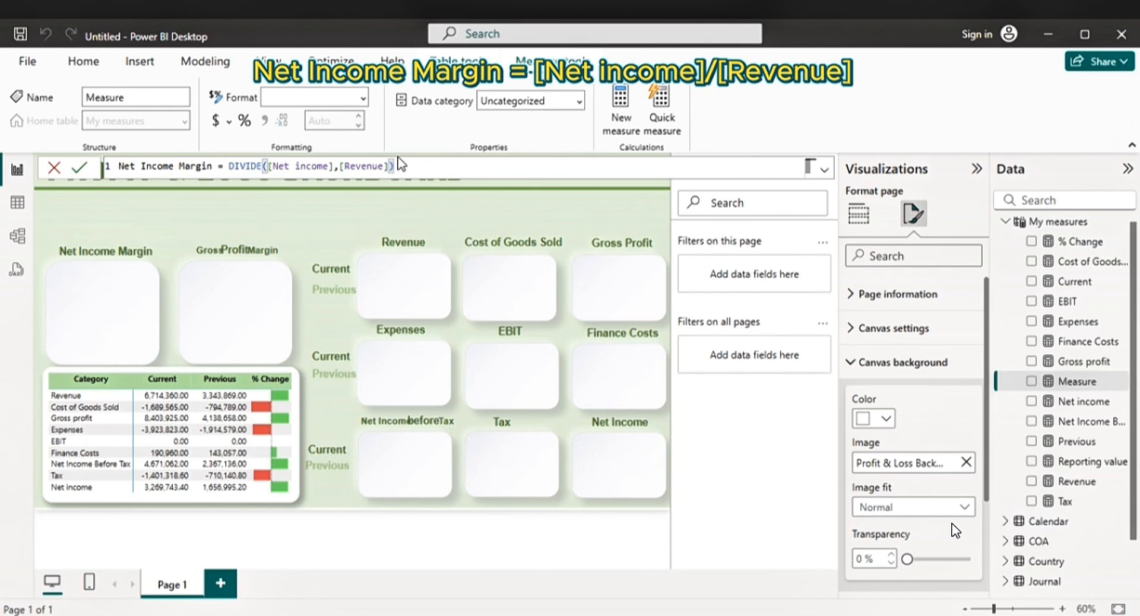
{"action": "key", "text": "Return"}
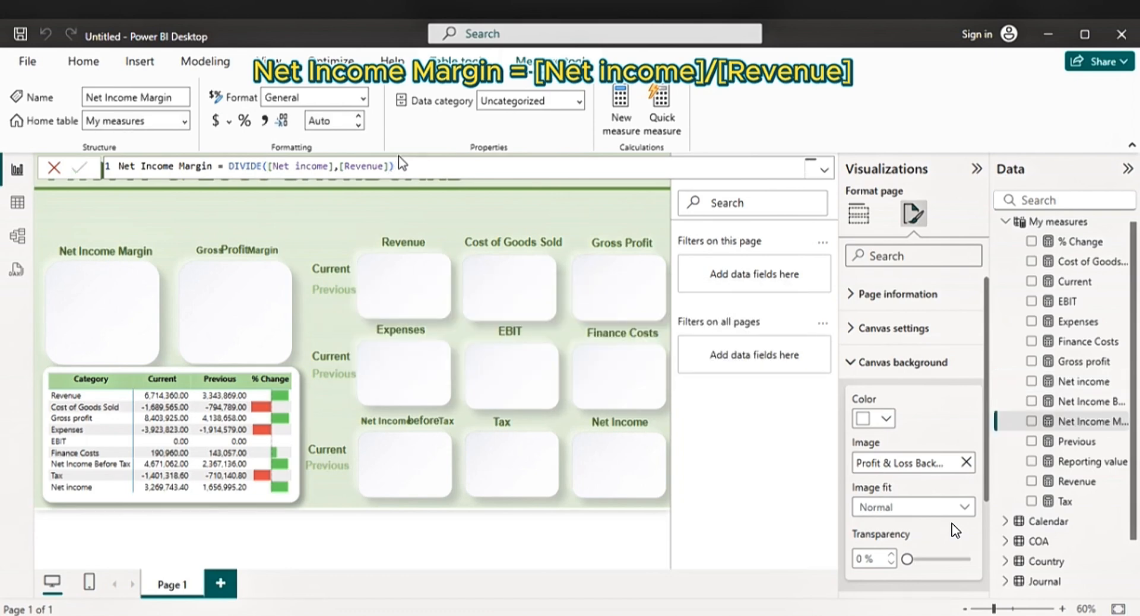
{"action": "left_click", "coordinate": [248, 123]}
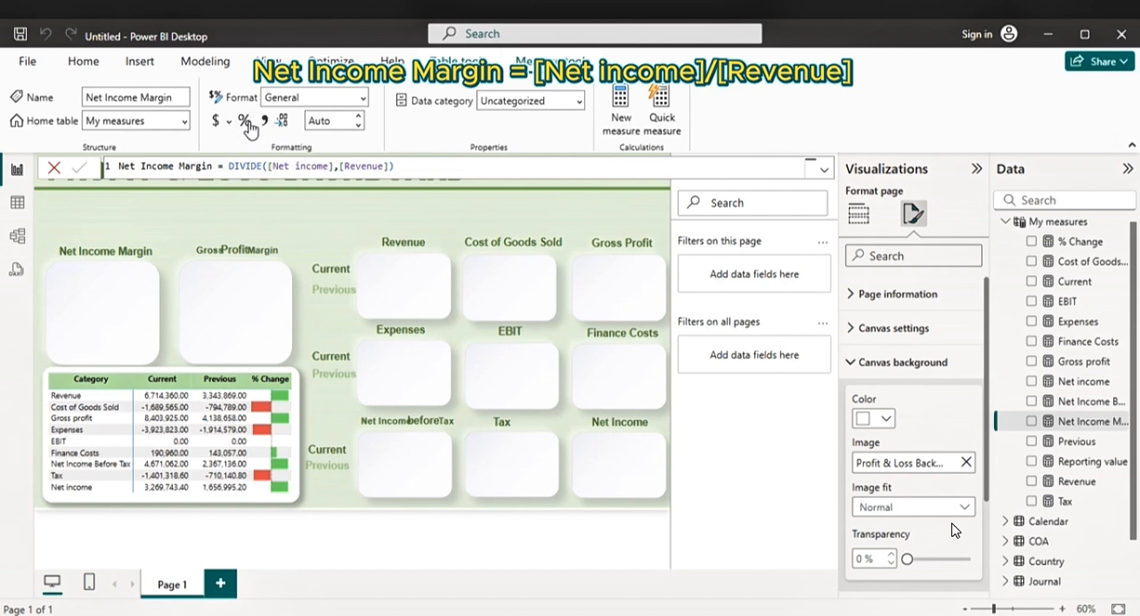
{"action": "left_click", "coordinate": [359, 126]}
- Insert a donut chart with Net Income Margin as its values and move it down over the two margin cards
{"action": "left_click", "coordinate": [858, 214]}
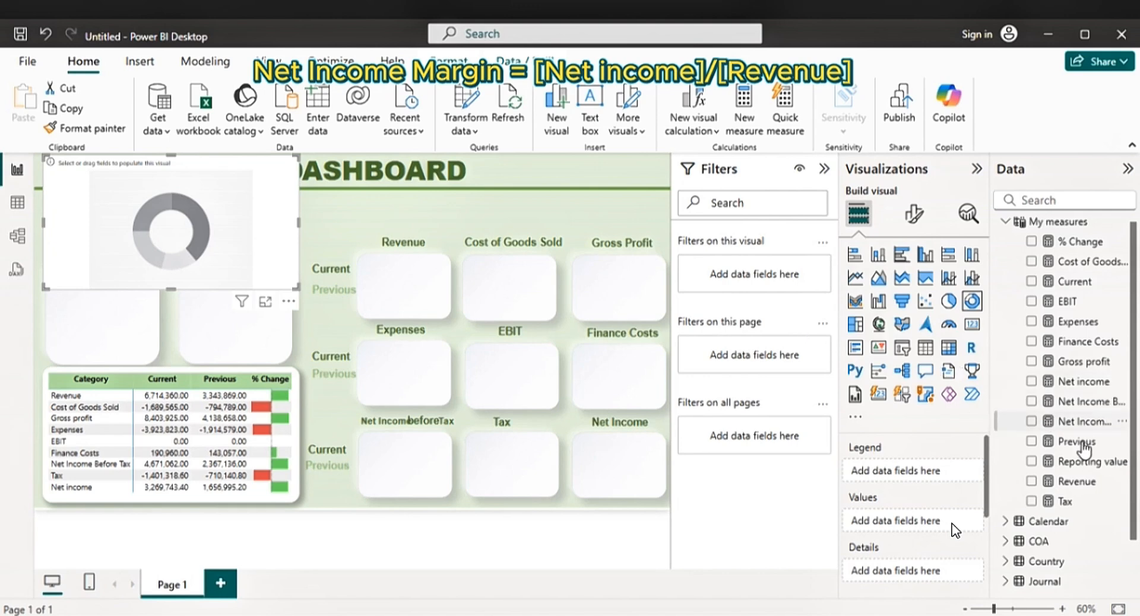
{"action": "left_click", "coordinate": [1032, 421]}
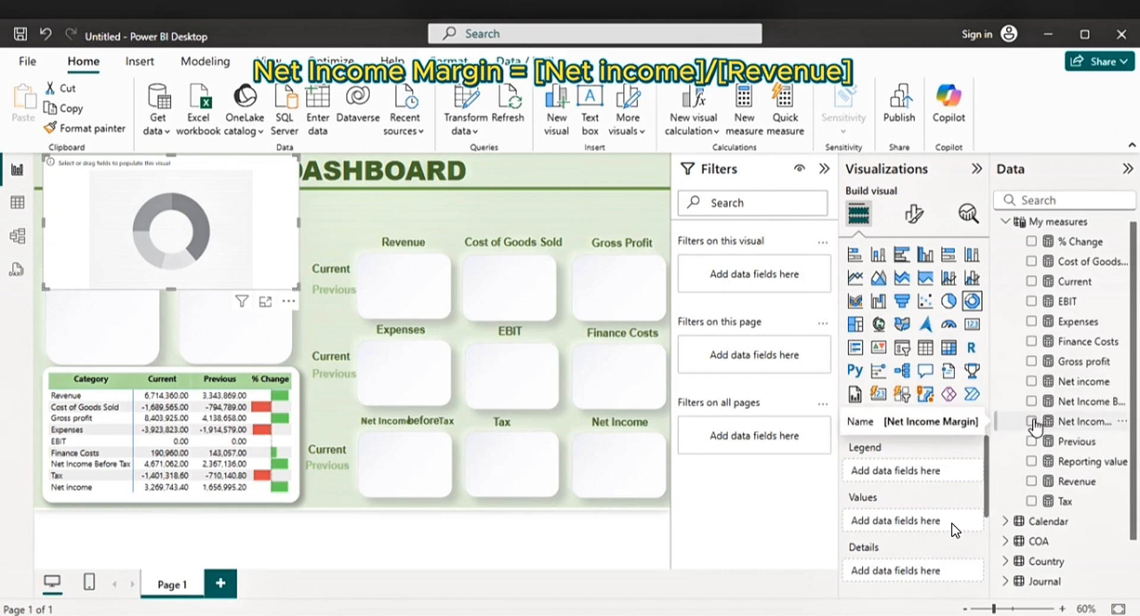
{"action": "left_click_drag", "start_coordinate": [226, 184], "coordinate": [228, 292]}
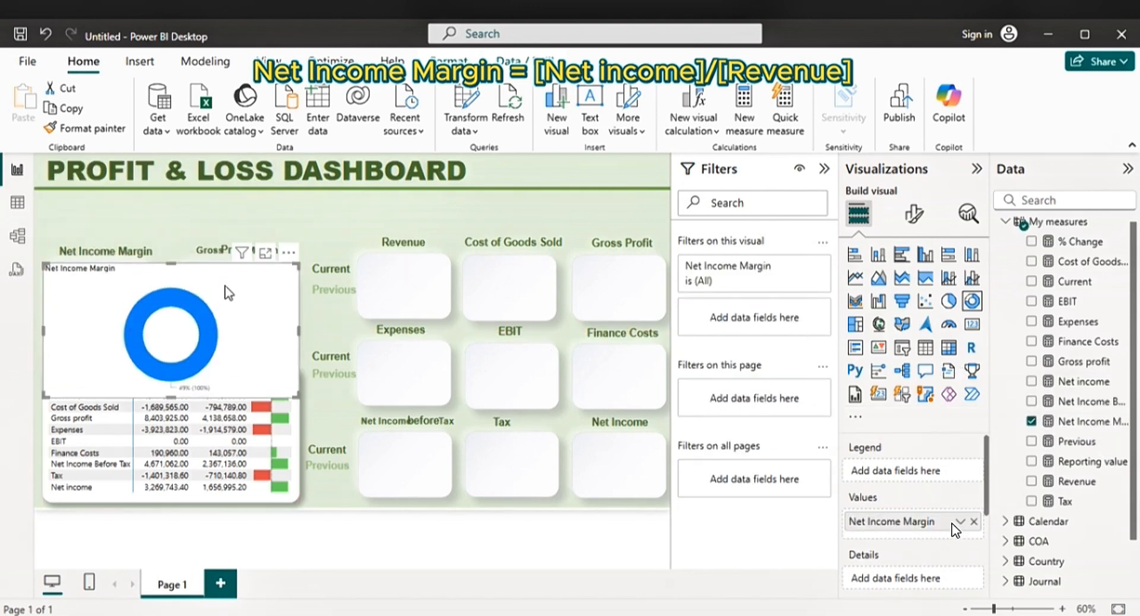
- Create another measure in the My measures table and name it inv Net income margin
{"action": "left_click", "coordinate": [1079, 423]}
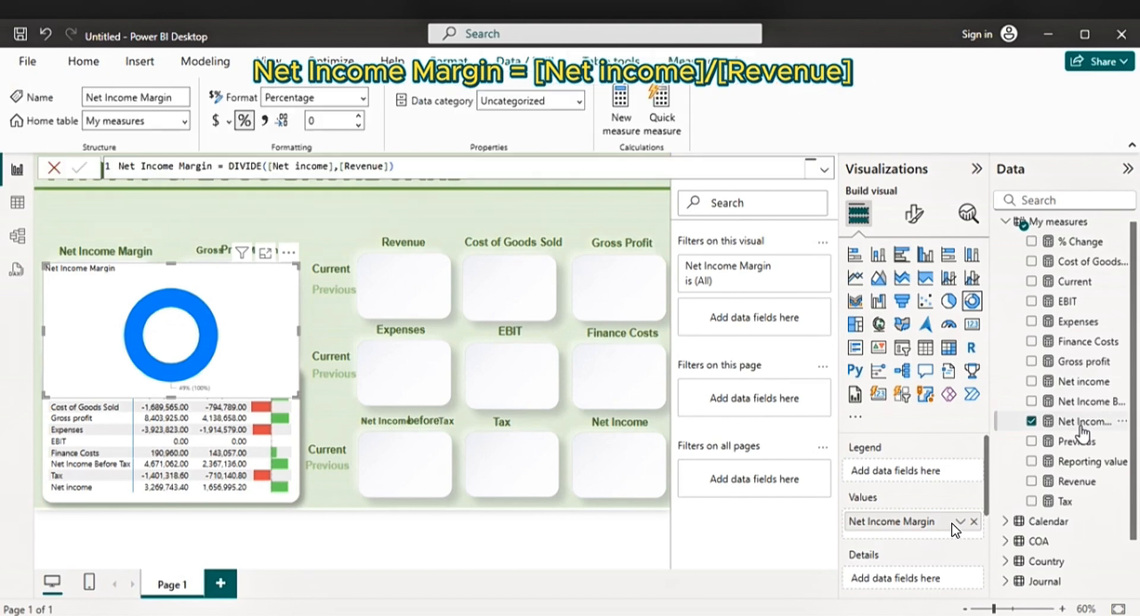
{"action": "left_click", "coordinate": [1077, 224]}
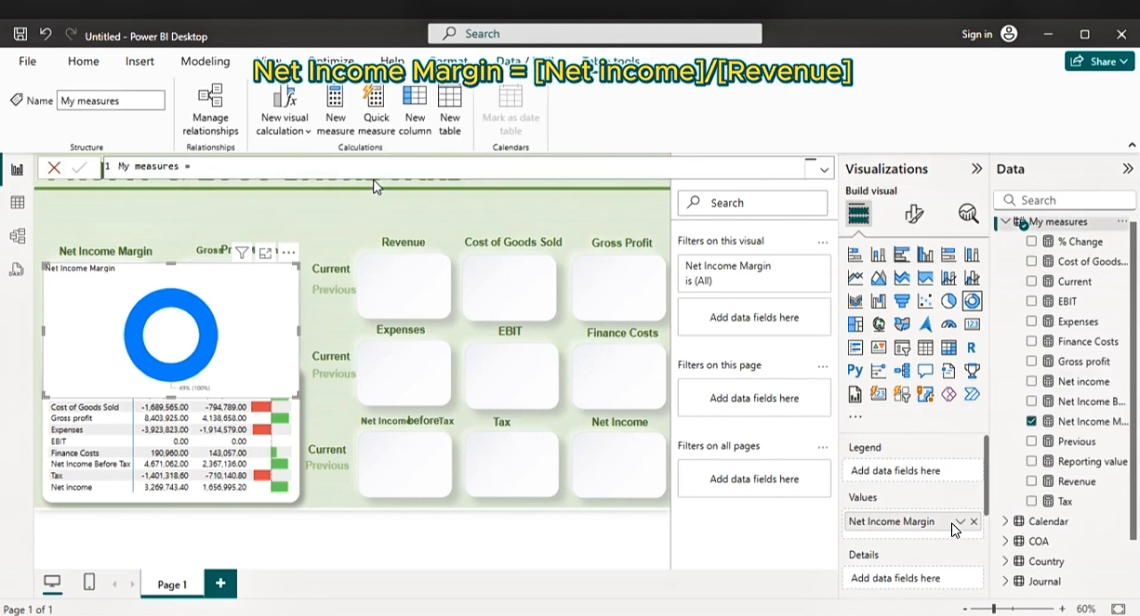
{"action": "left_click", "coordinate": [335, 109]}
{"action": "left_click", "coordinate": [160, 167]}
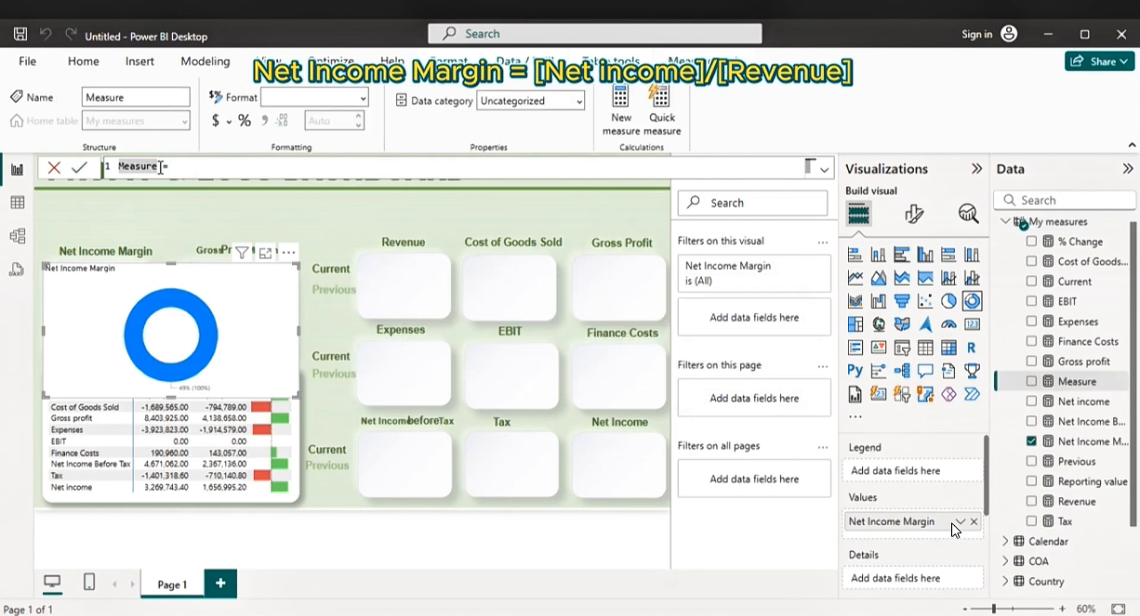
{"action": "type", "text": "n"}
{"action": "type", "text": "e"}
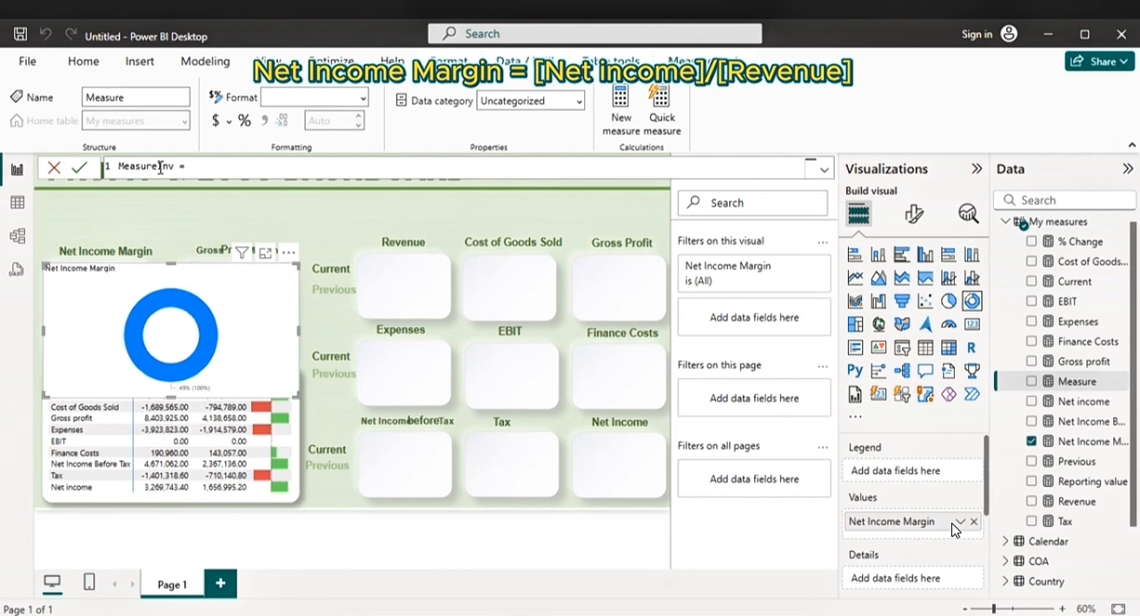
{"action": "key", "text": "BackSpace"}
{"action": "key", "text": "BackSpace"}
{"action": "key", "text": "BackSpace"}
{"action": "key", "text": "BackSpace"}
{"action": "key", "text": "BackSpace"}
{"action": "key", "text": "BackSpace"}
{"action": "key", "text": "BackSpace"}
{"action": "key", "text": "BackSpace"}
{"action": "key", "text": "BackSpace"}
{"action": "key", "text": "BackSpace"}
{"action": "type", "text": "inv Net income margin"}
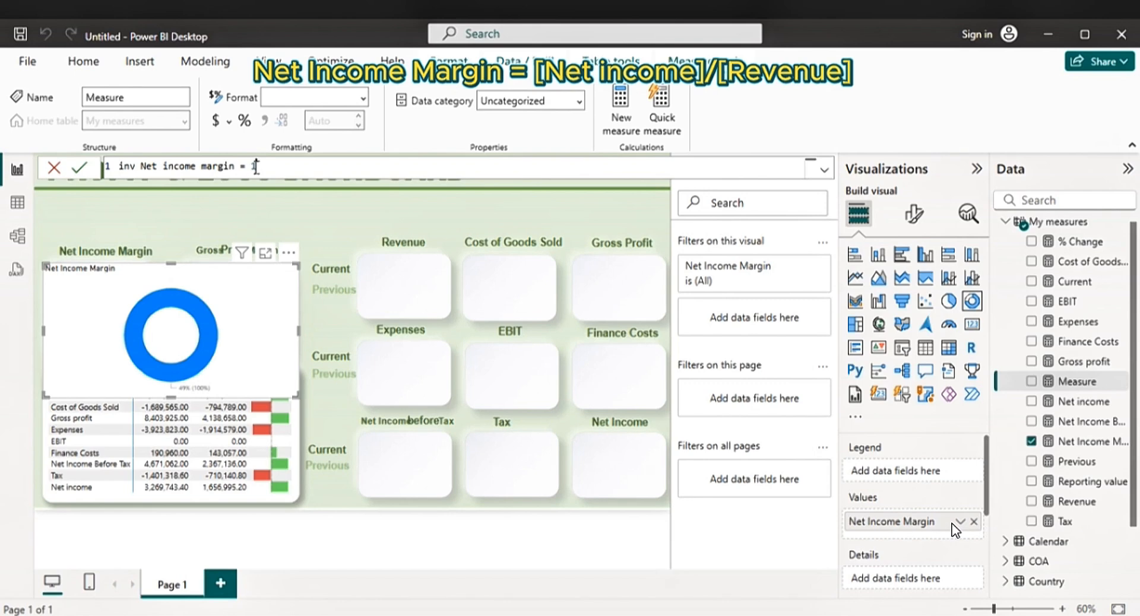
- Define inv Net income margin as 1-[Net Income Margin]
{"action": "type", "text": "net"}
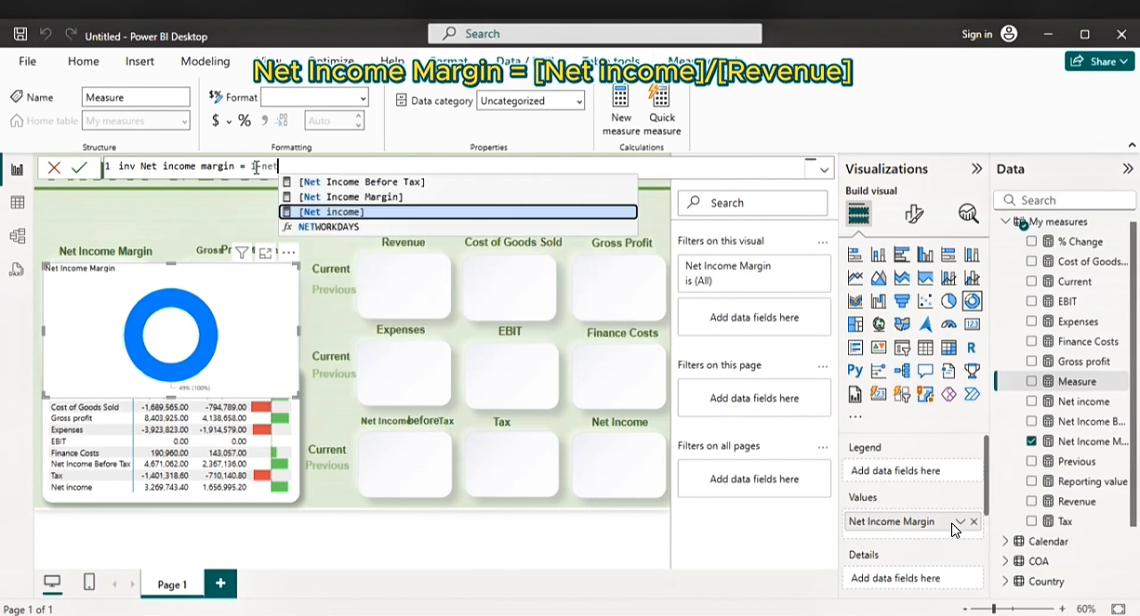
{"action": "left_click", "coordinate": [382, 196]}
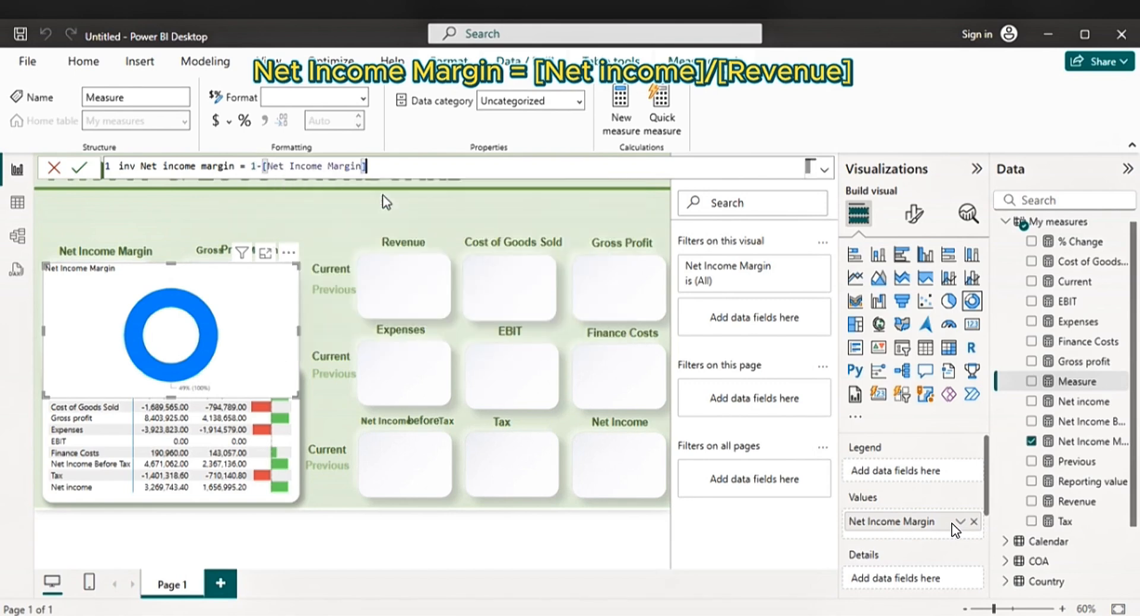
{"action": "key", "text": "Return"}
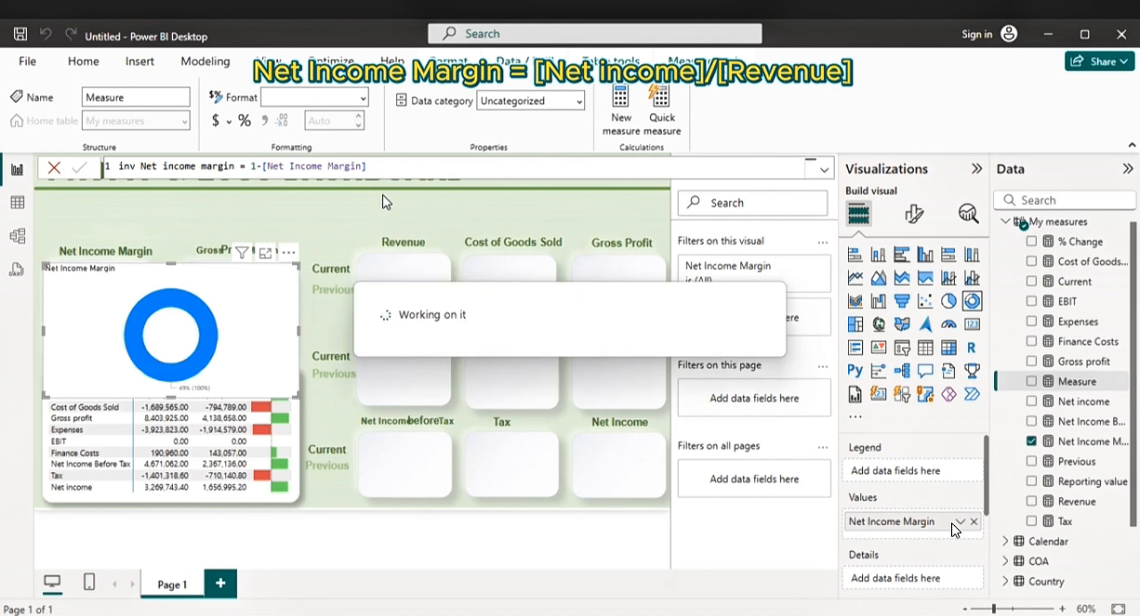
- Format inv Net income margin as a percentage with 0 decimals and add it to the donut chart, shifting the chart clear of the matrix
{"action": "left_click", "coordinate": [246, 121]}
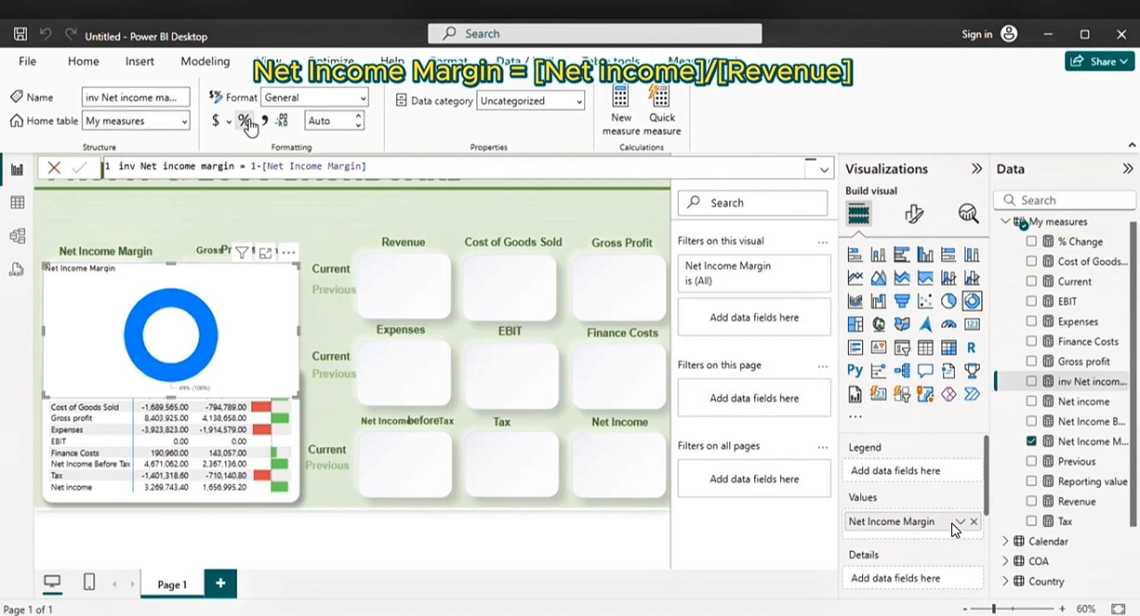
{"action": "left_click", "coordinate": [358, 126]}
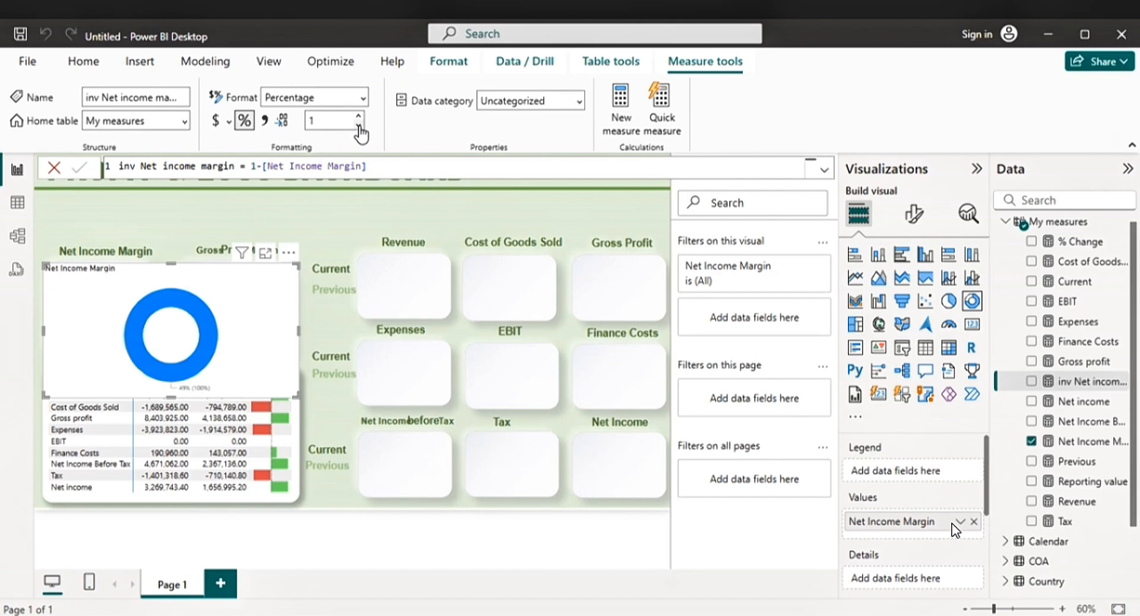
{"action": "left_click", "coordinate": [358, 126]}
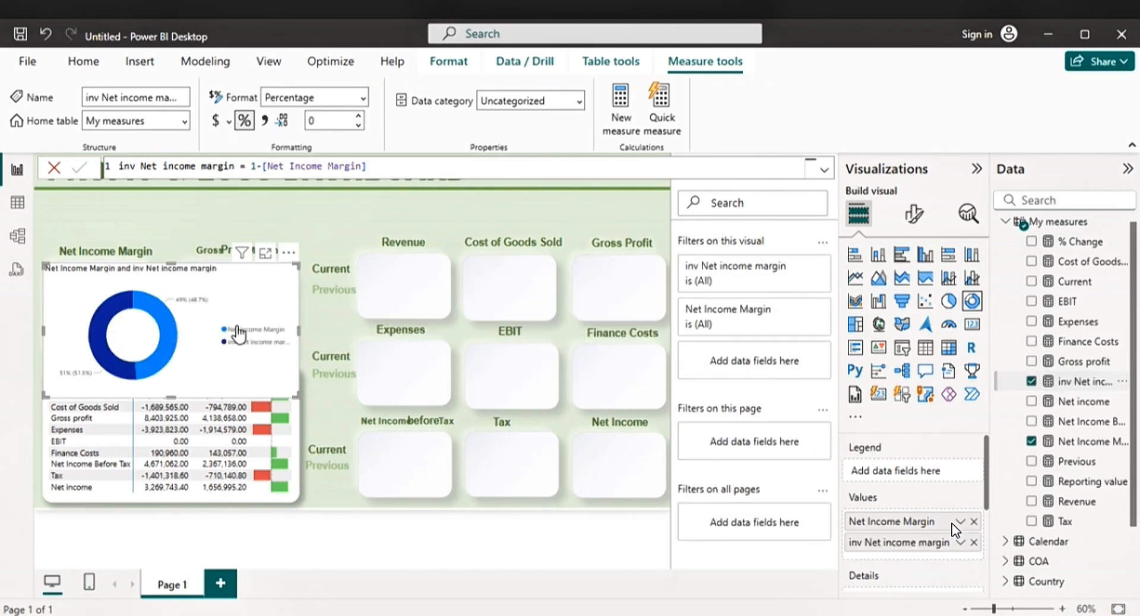
{"action": "left_click_drag", "start_coordinate": [216, 286], "coordinate": [305, 250]}
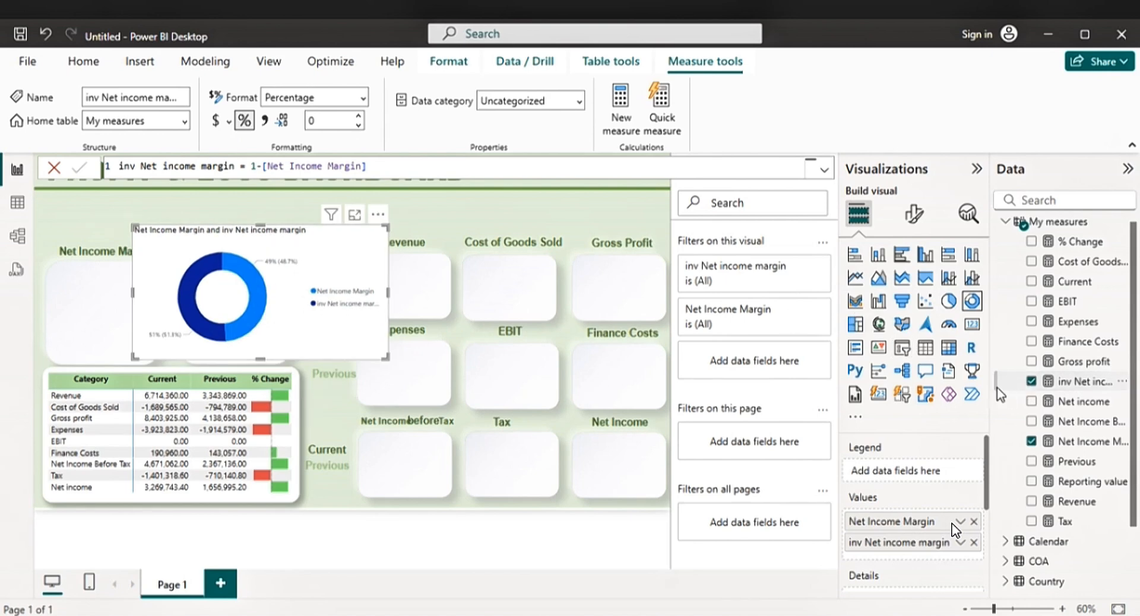
- Turn off the detail labels and the legend of the donut chart
{"action": "left_click", "coordinate": [917, 219]}
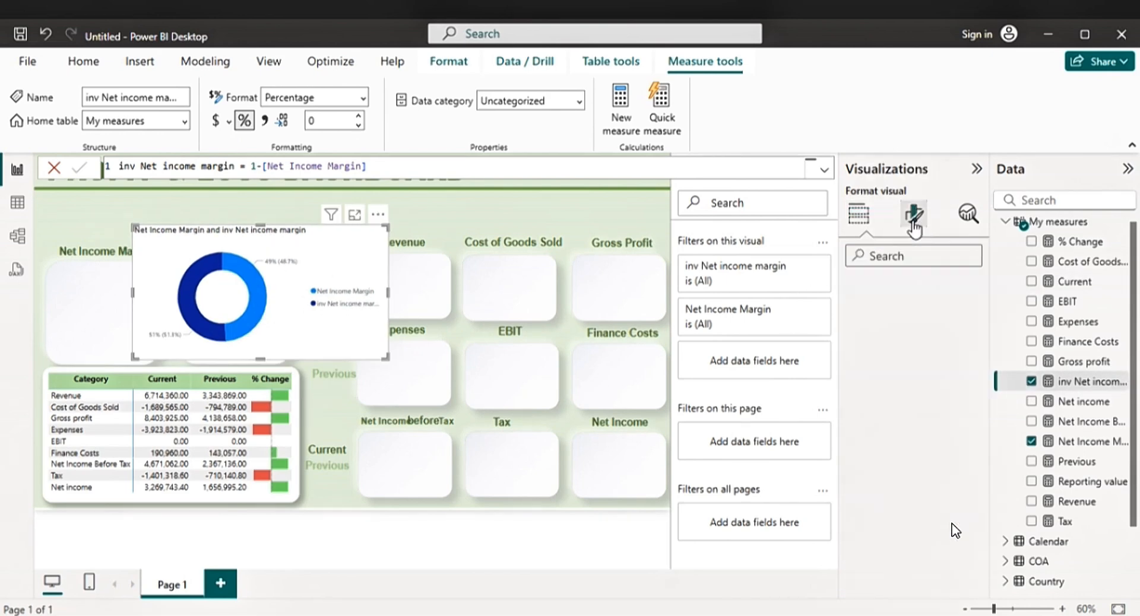
{"action": "left_click", "coordinate": [968, 399]}
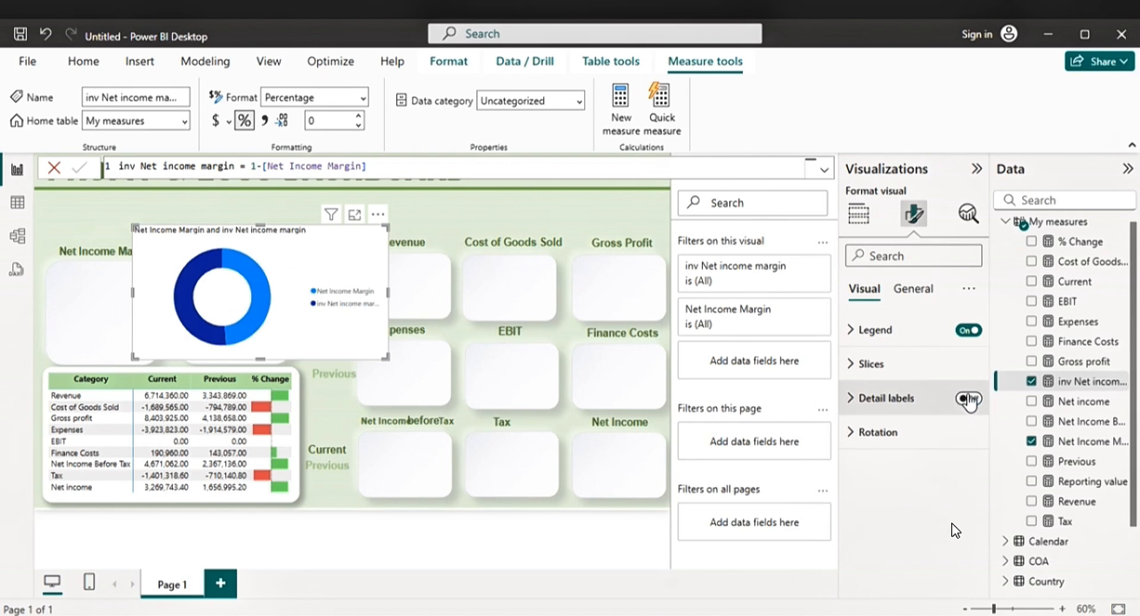
{"action": "left_click", "coordinate": [969, 330]}
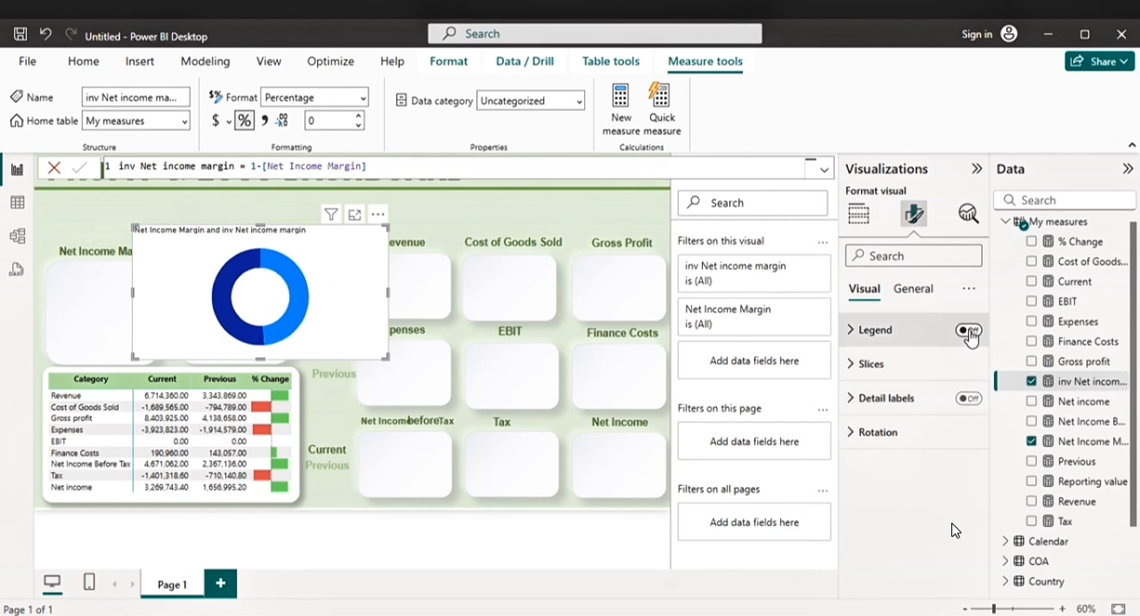
- Color the donut chart's Net Income Margin slice light green and the inv Net income margin slice light gray
{"action": "left_click", "coordinate": [871, 365]}
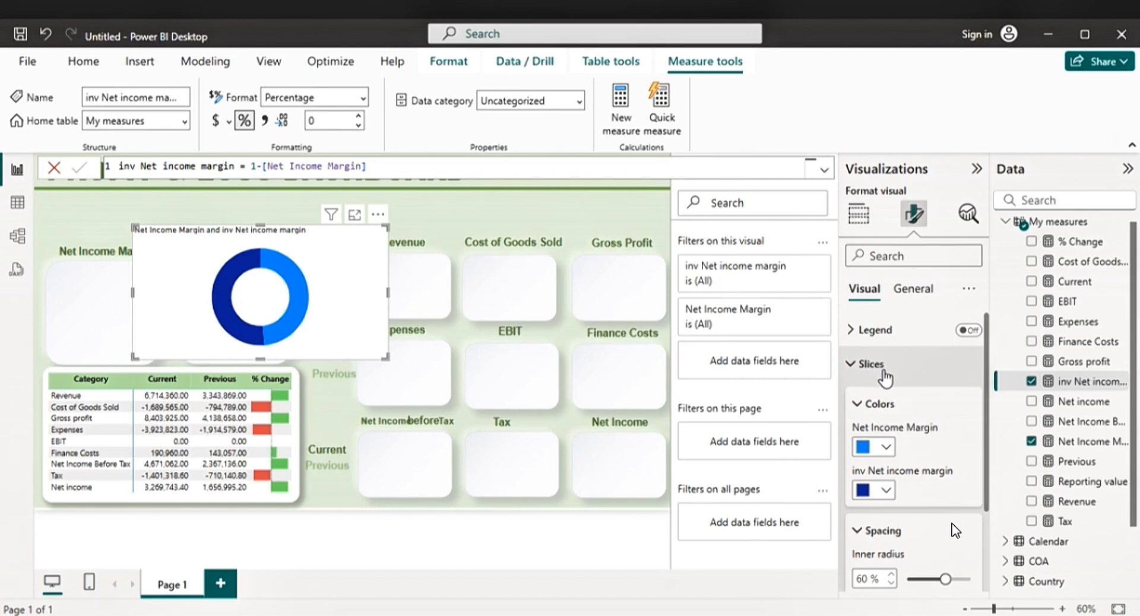
{"action": "left_click", "coordinate": [885, 448]}
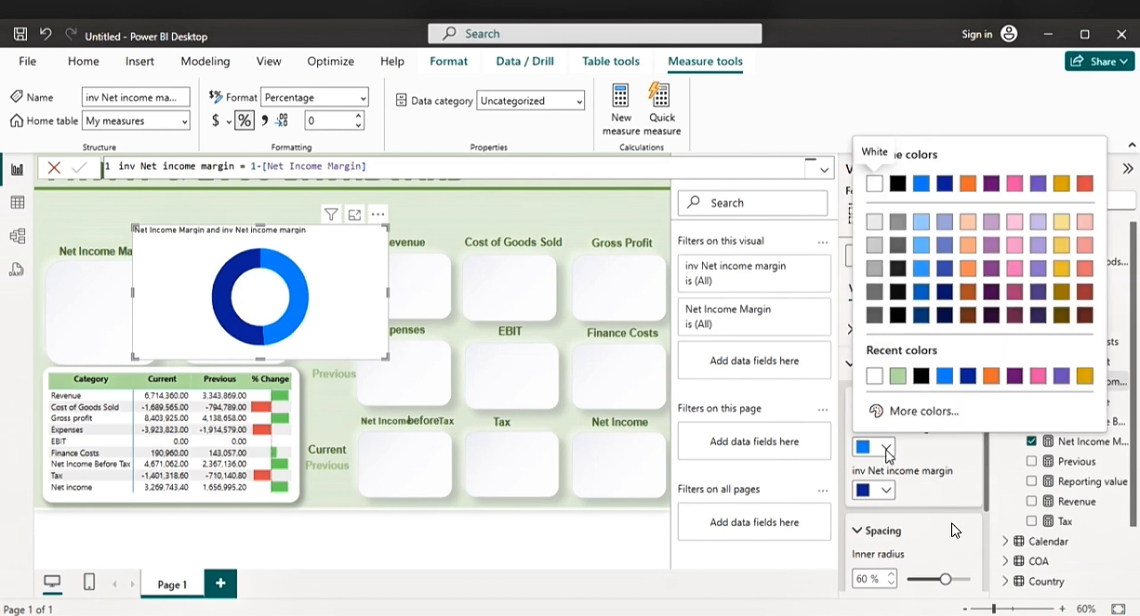
{"action": "left_click", "coordinate": [898, 376]}
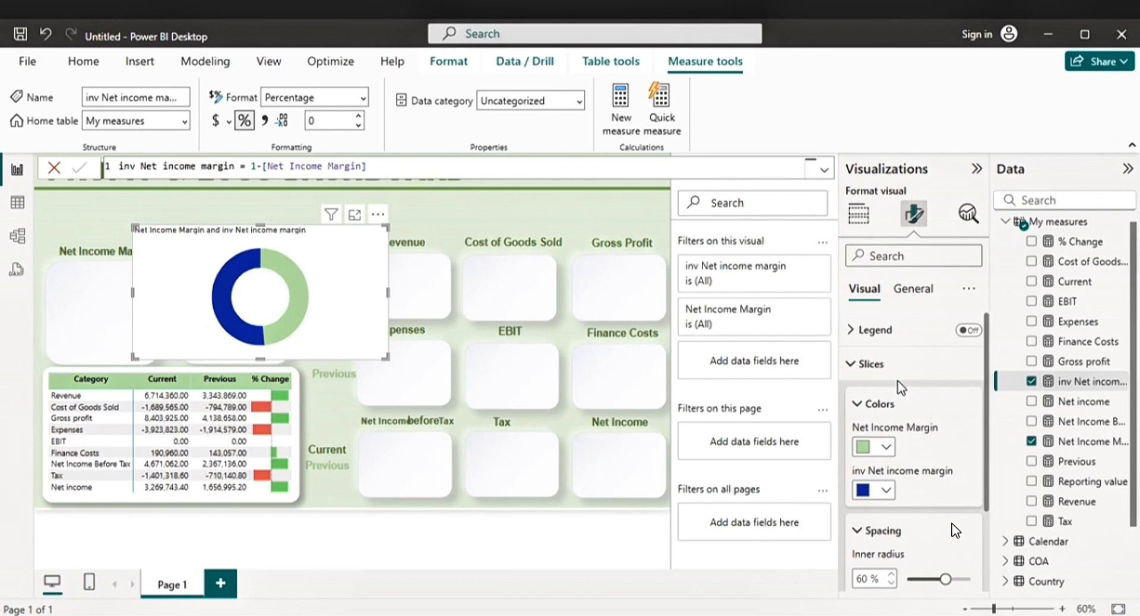
{"action": "left_click", "coordinate": [891, 493]}
{"action": "left_click", "coordinate": [874, 268]}
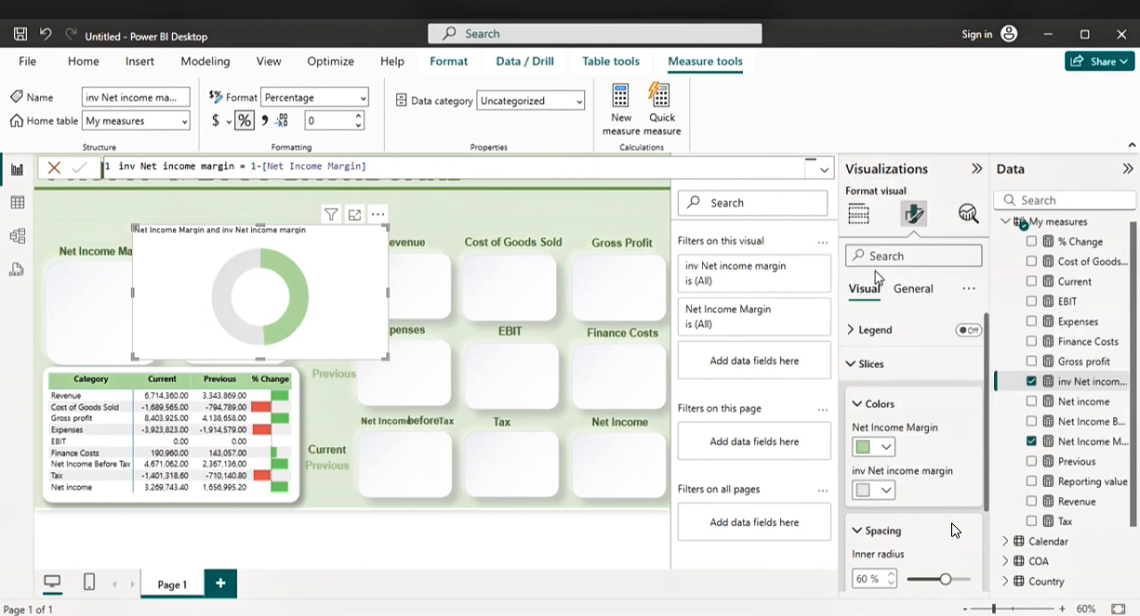
- Turn off the donut chart's title and background
{"action": "left_click", "coordinate": [908, 292]}
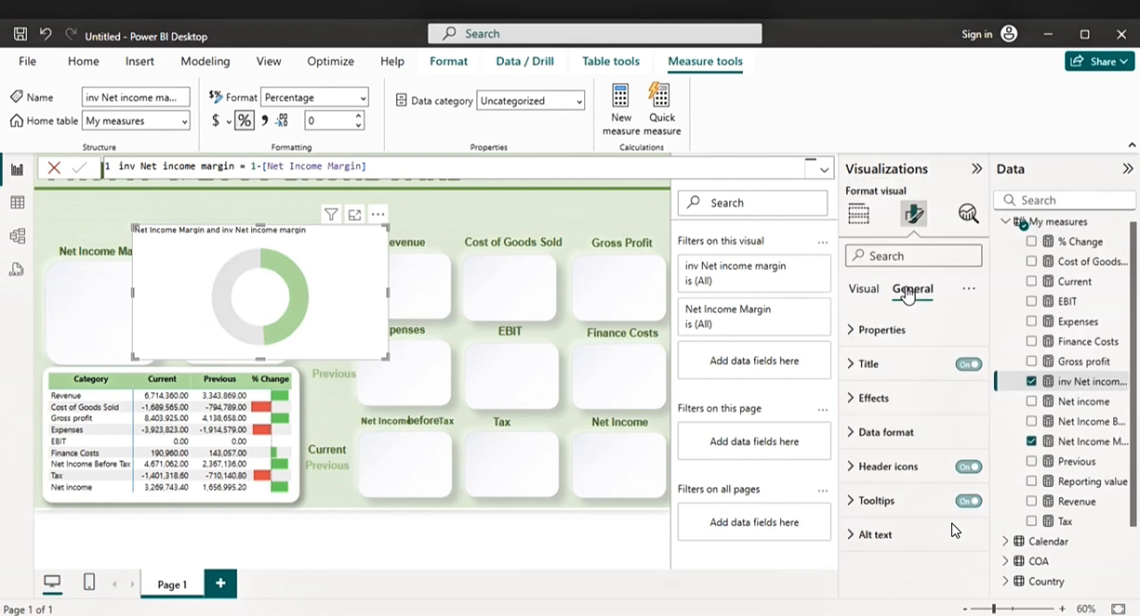
{"action": "left_click", "coordinate": [967, 365]}
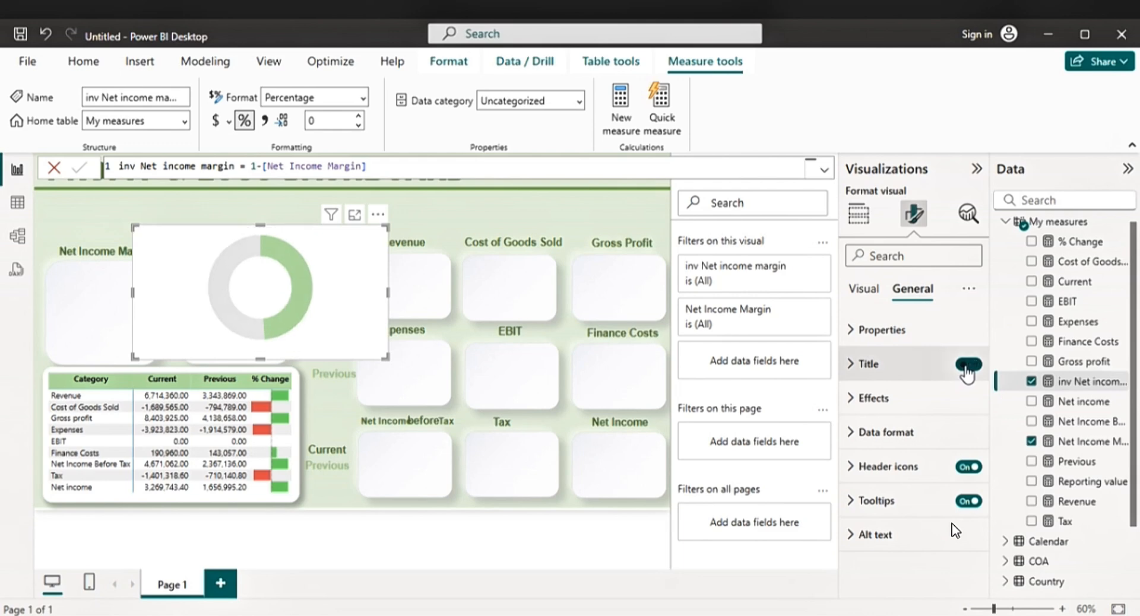
{"action": "left_click", "coordinate": [884, 399]}
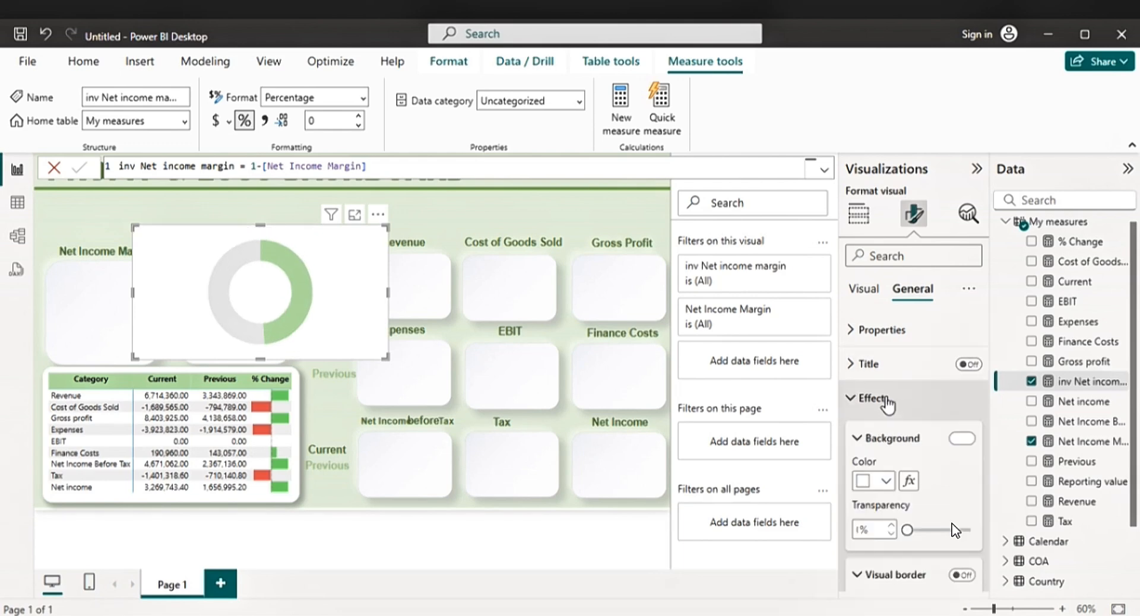
{"action": "left_click", "coordinate": [963, 439]}
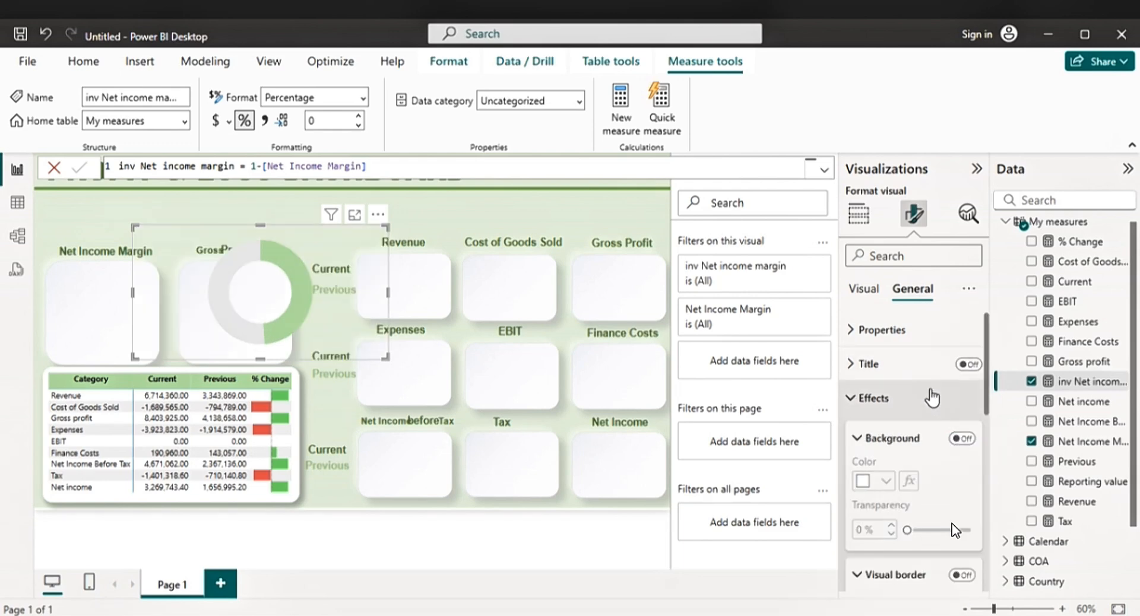
{"action": "scroll", "coordinate": [911, 392], "scroll_direction": "down", "scroll_amount": 3}
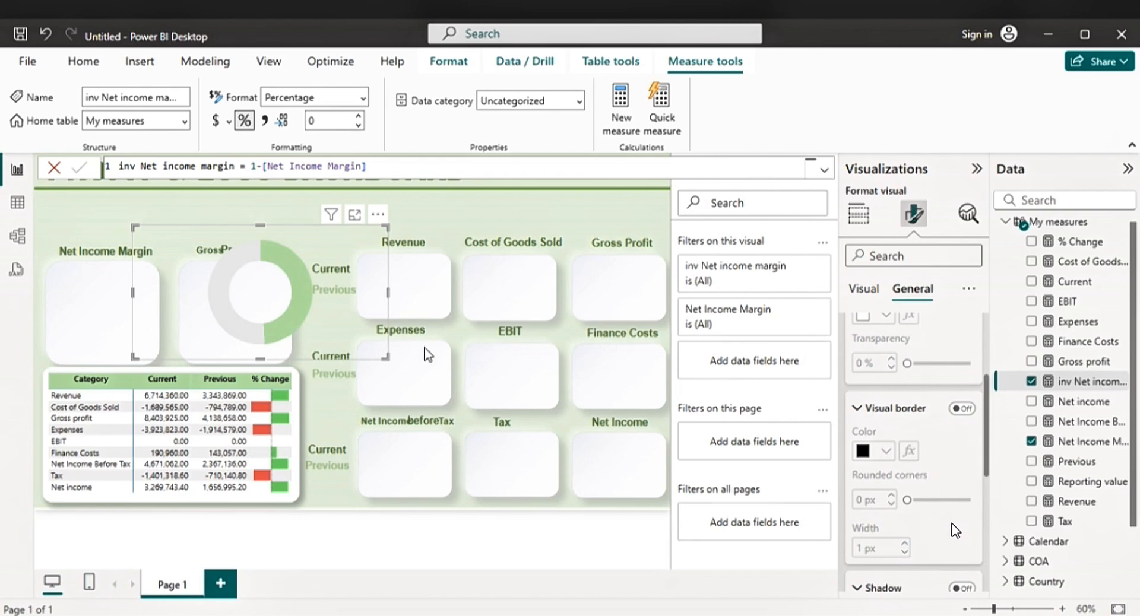
- Shrink the donut chart and place it inside the Net Income Margin box
{"action": "left_click_drag", "start_coordinate": [390, 356], "coordinate": [233, 314]}
{"action": "left_click_drag", "start_coordinate": [215, 229], "coordinate": [140, 275]}
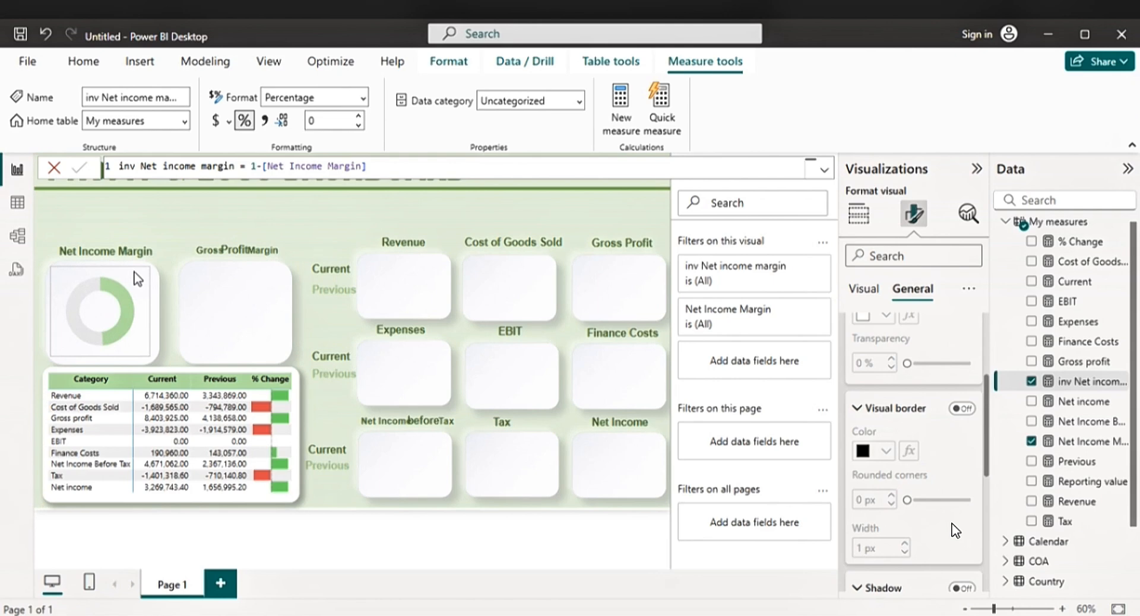
{"action": "left_click", "coordinate": [138, 279]}
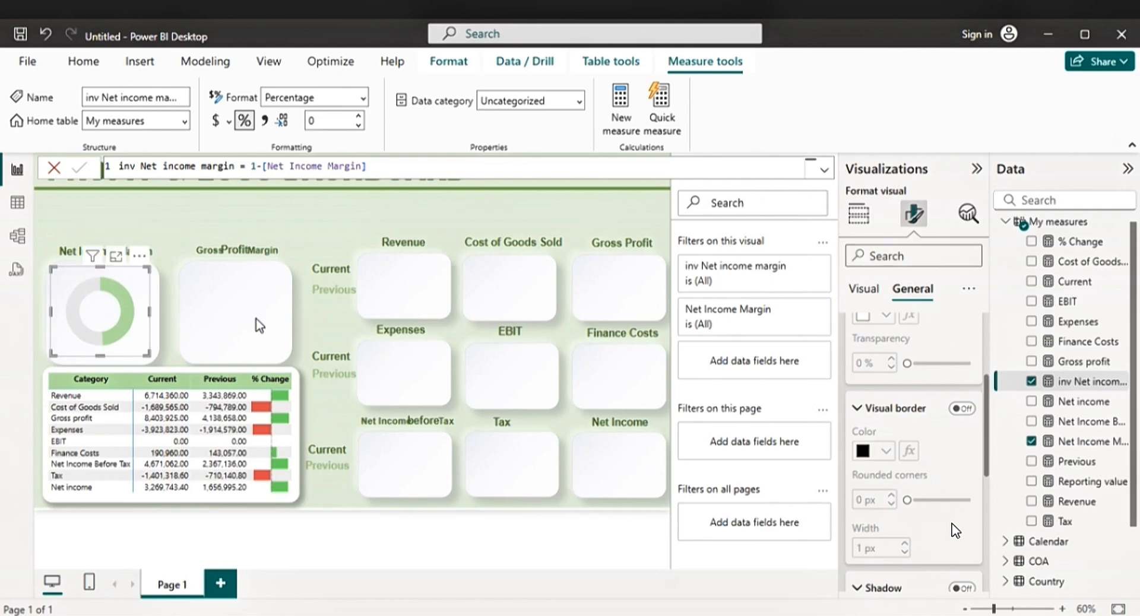
- Change the donut's Net Income Margin slice to a deeper custom green, about #A2E789
{"action": "scroll", "coordinate": [861, 332], "scroll_direction": "up", "scroll_amount": 3}
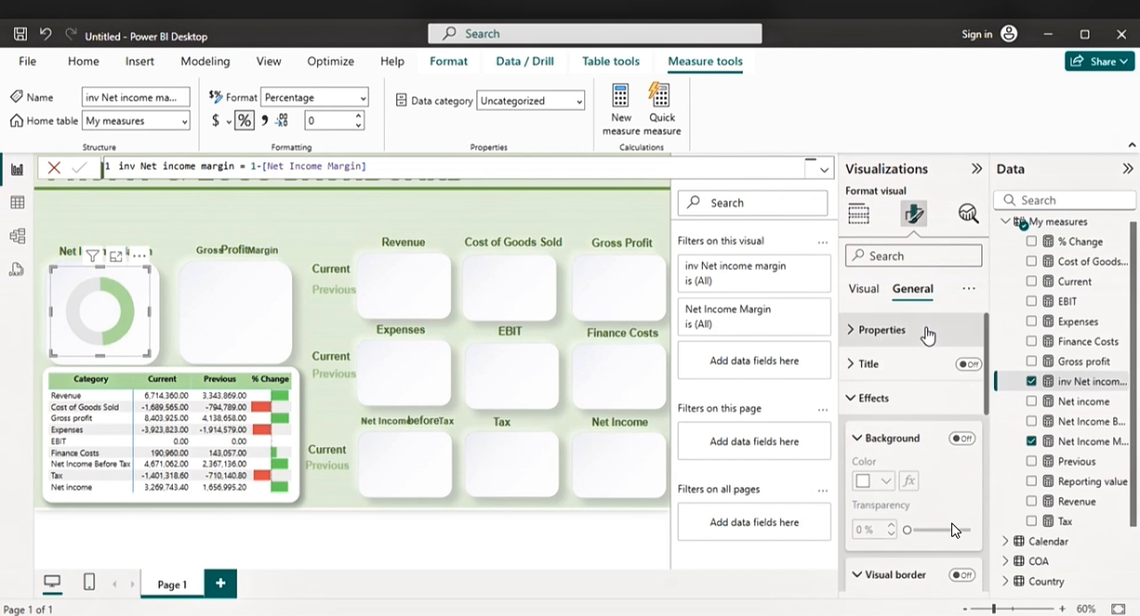
{"action": "left_click", "coordinate": [864, 289]}
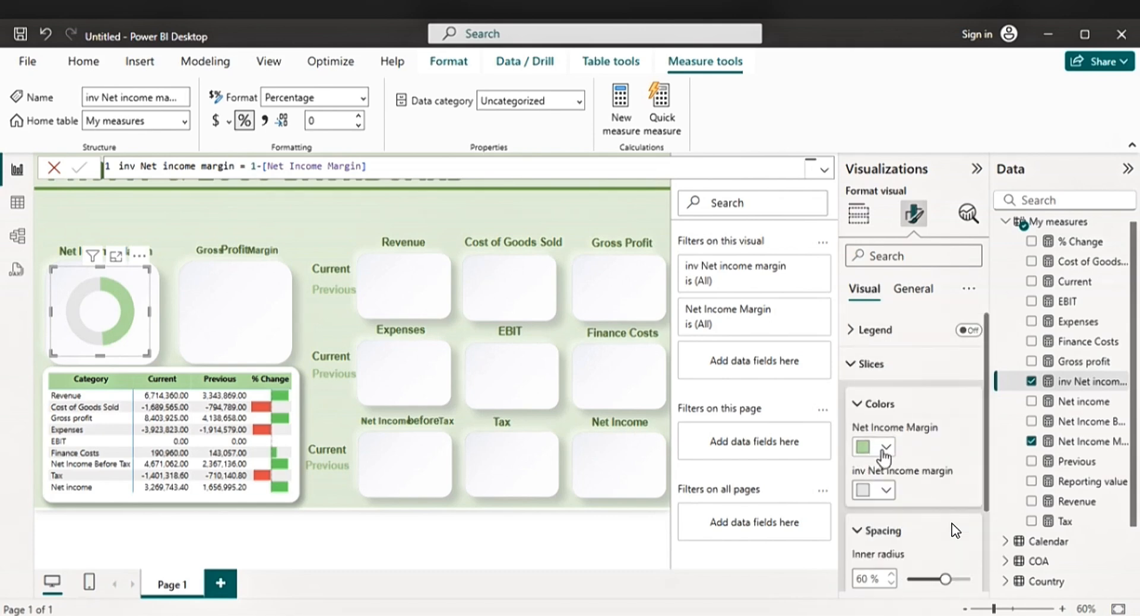
{"action": "left_click", "coordinate": [884, 452]}
{"action": "left_click", "coordinate": [911, 409]}
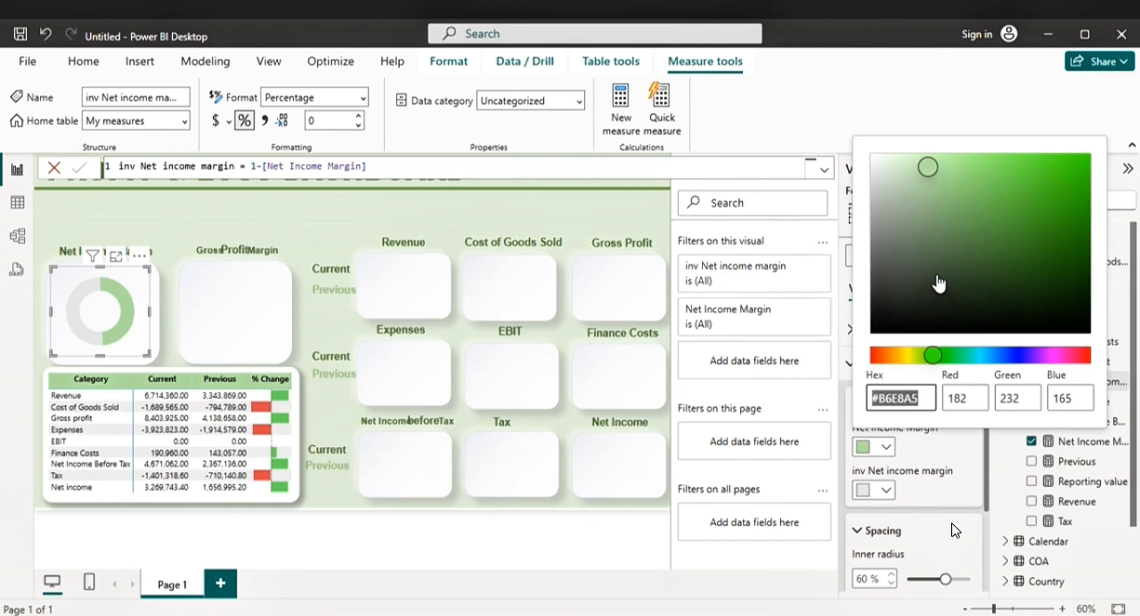
{"action": "left_click", "coordinate": [936, 356]}
{"action": "left_click", "coordinate": [942, 200]}
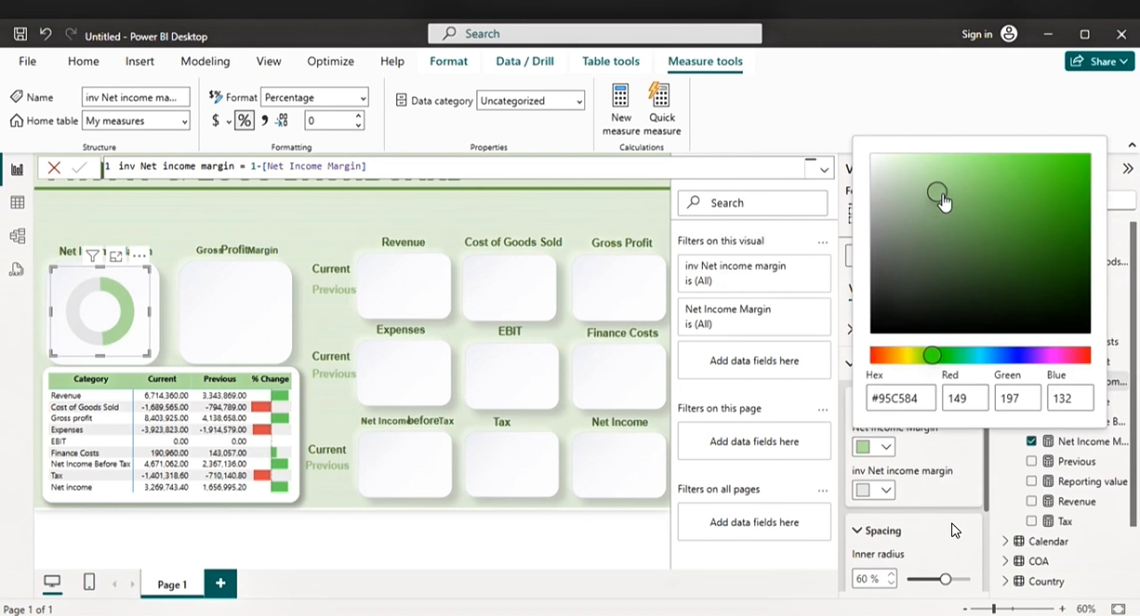
{"action": "left_click", "coordinate": [948, 178]}
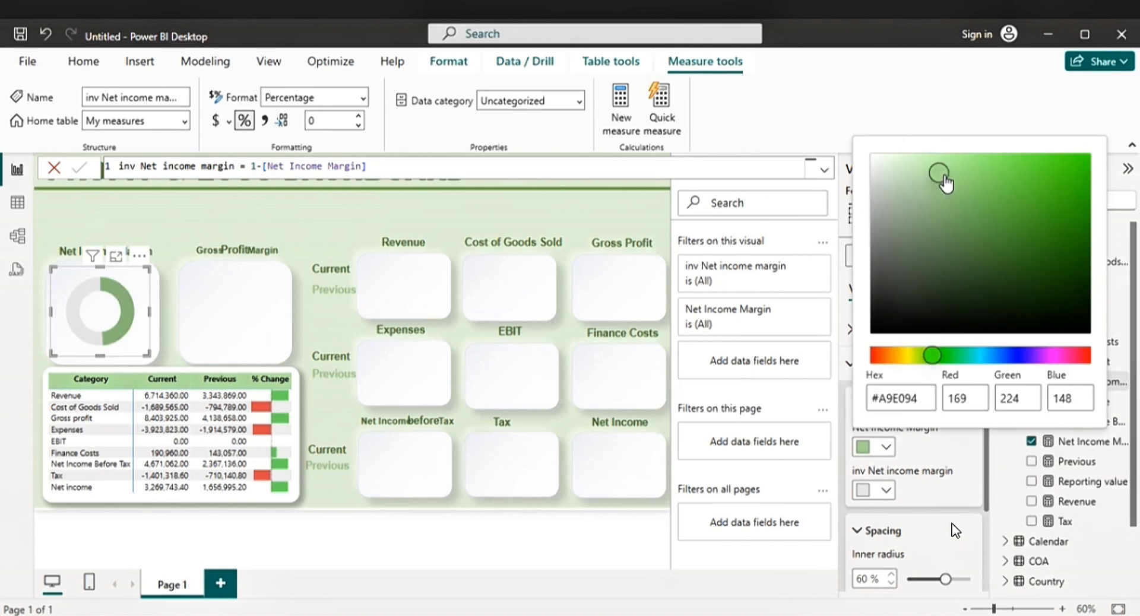
{"action": "left_click", "coordinate": [961, 172]}
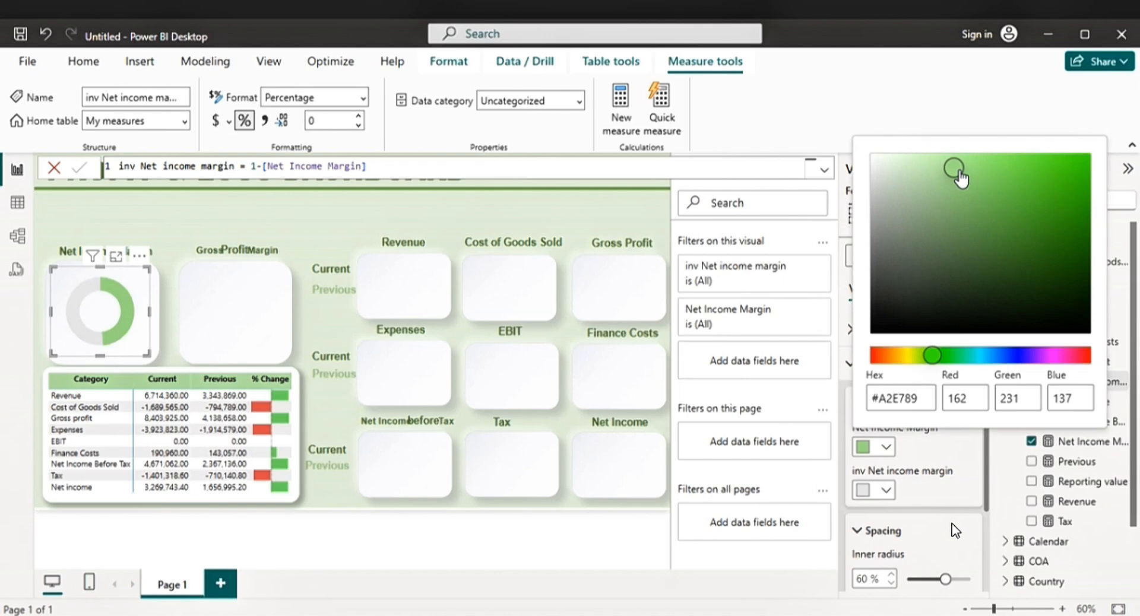
{"action": "left_click", "coordinate": [280, 219]}
{"action": "left_click", "coordinate": [133, 303]}
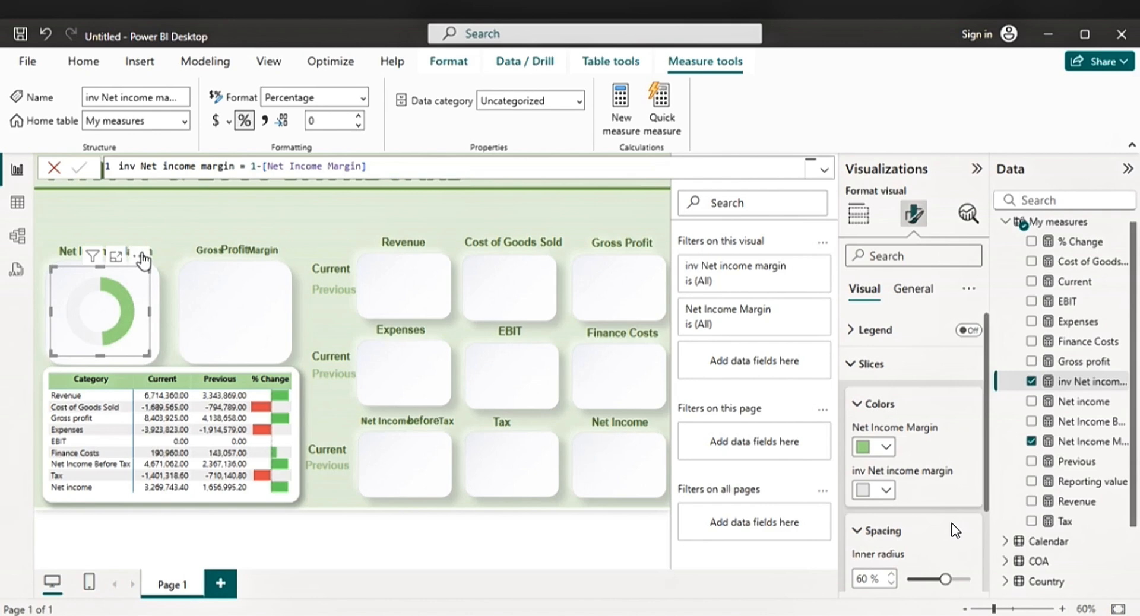
- Nudge the donut chart slightly to the right to center it in the Net Income Margin box, and clear its slice highlighting
{"action": "left_click", "coordinate": [162, 203]}
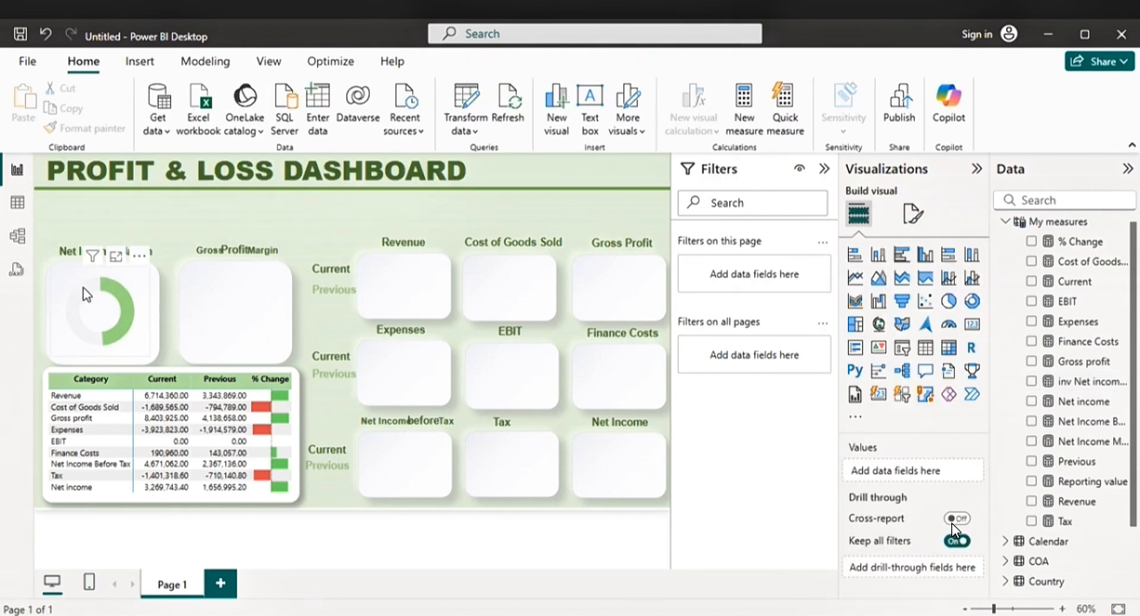
{"action": "left_click", "coordinate": [87, 295]}
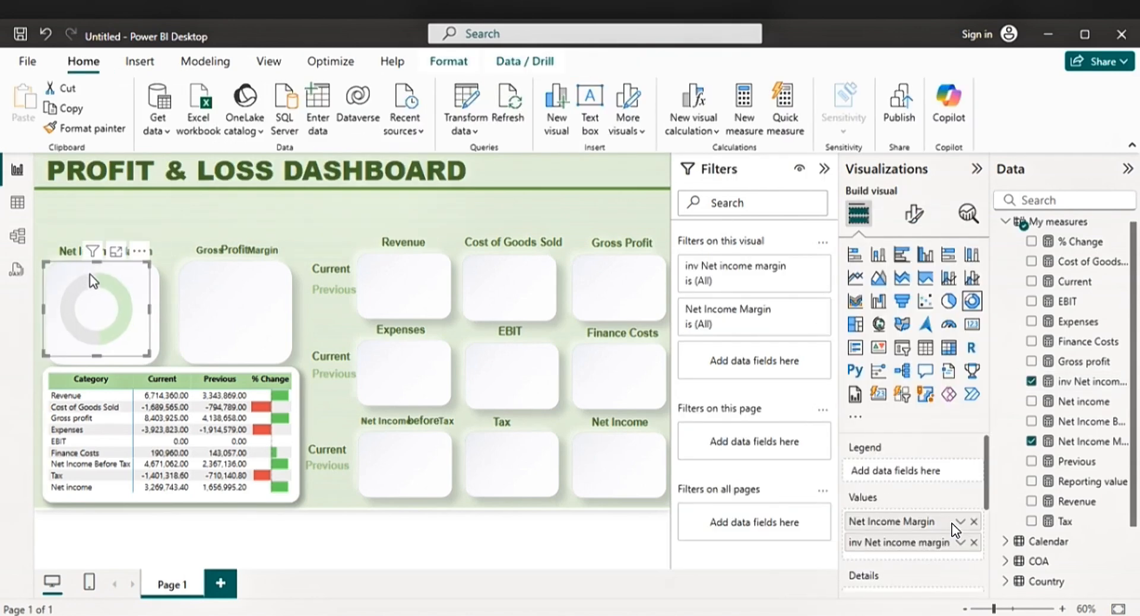
{"action": "left_click_drag", "start_coordinate": [93, 281], "coordinate": [98, 283]}
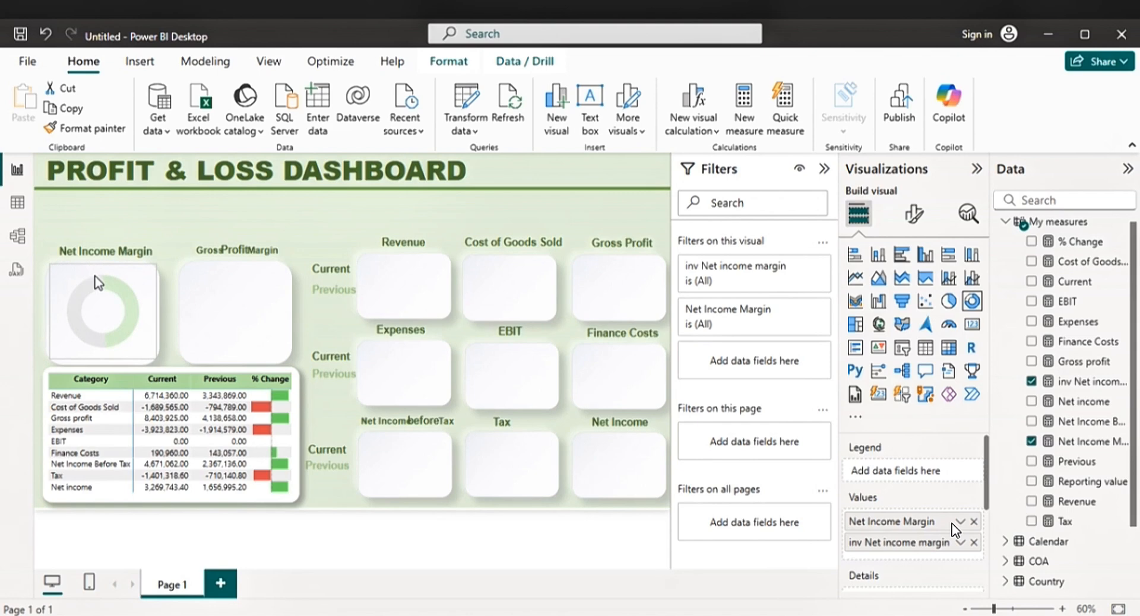
{"action": "left_click", "coordinate": [194, 220]}
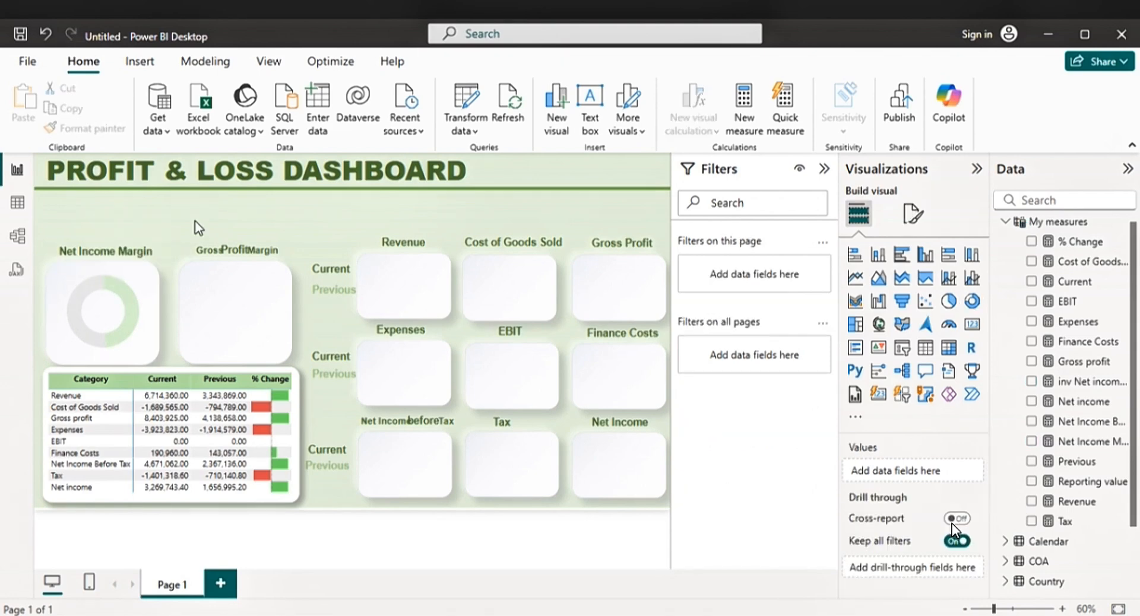
{"action": "left_click", "coordinate": [102, 279]}
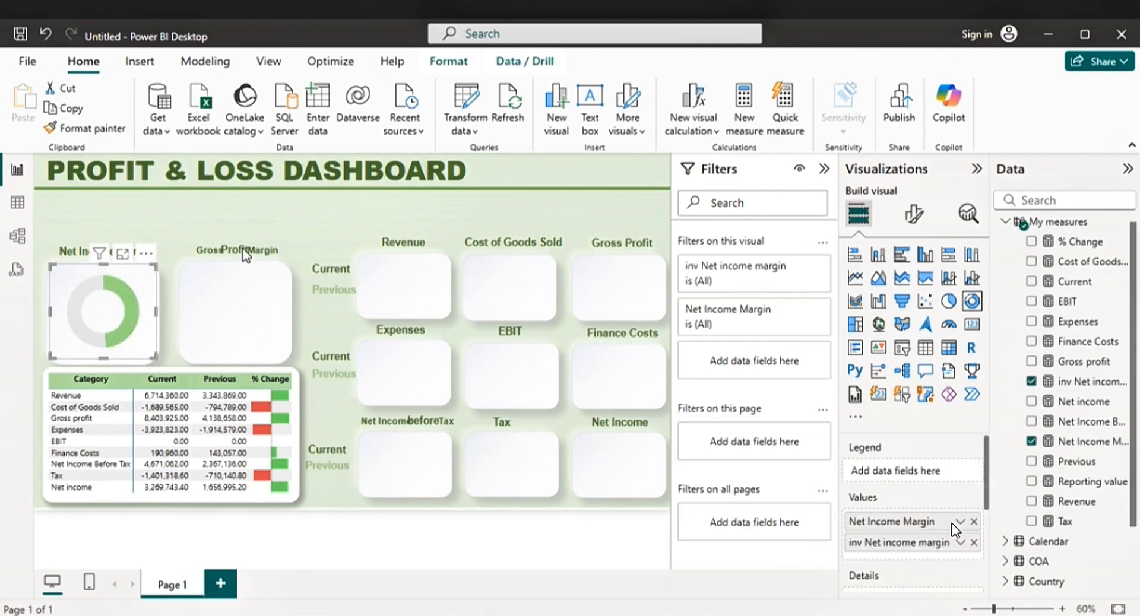
- Add a card visual to the page showing the Net Income Margin measure
{"action": "left_click", "coordinate": [482, 219]}
{"action": "left_click", "coordinate": [971, 324]}
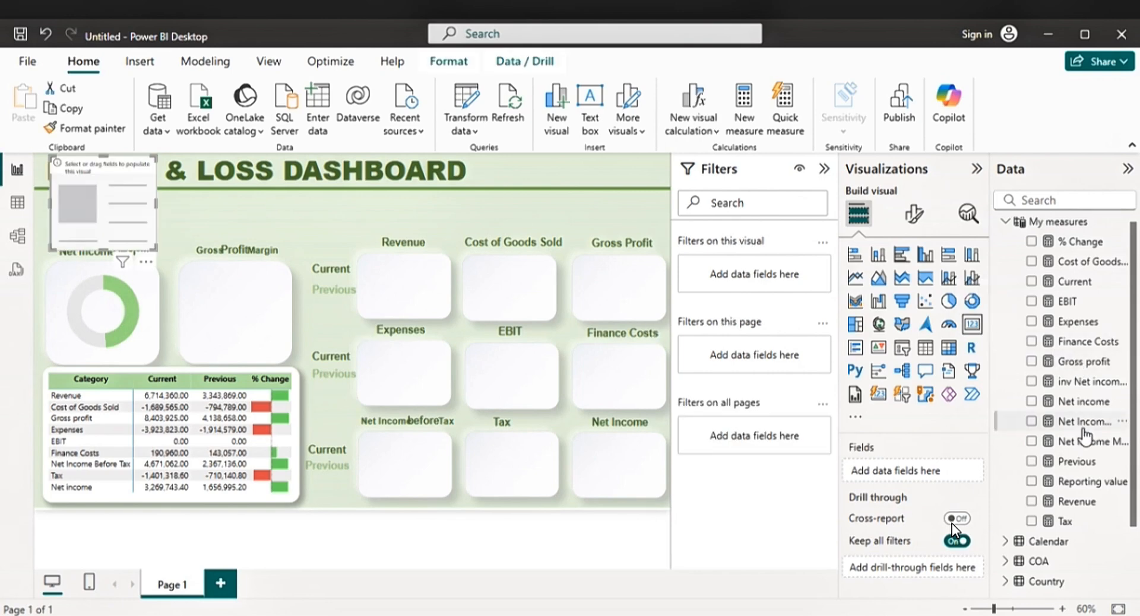
{"action": "left_click", "coordinate": [1086, 441]}
- Turn off the card's category label and make its callout value bold at font size 20
{"action": "left_click", "coordinate": [913, 214]}
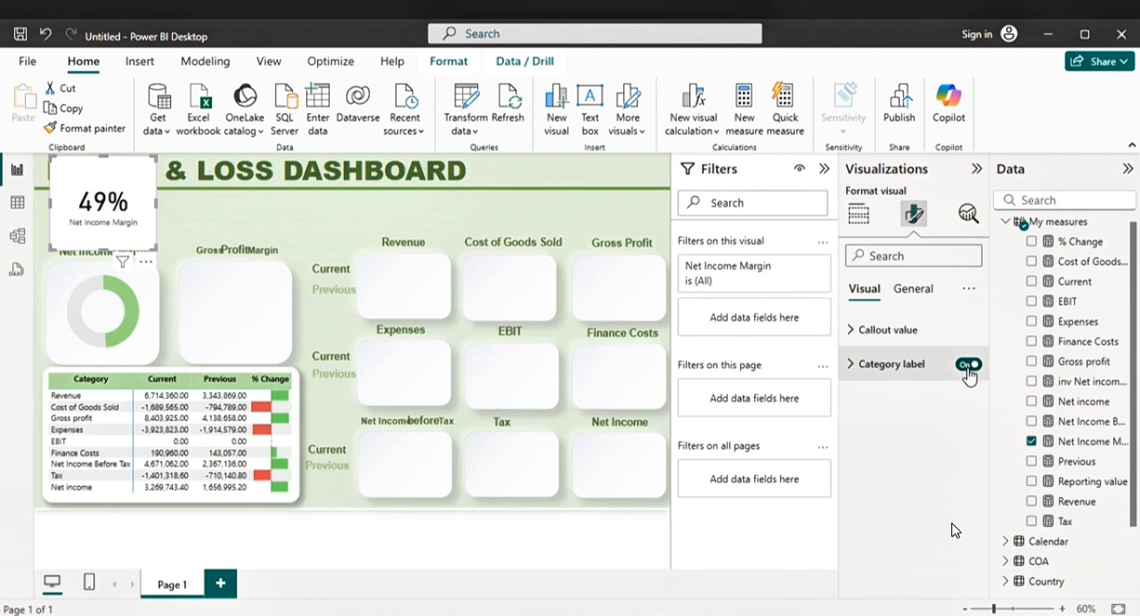
{"action": "left_click", "coordinate": [967, 365]}
{"action": "left_click", "coordinate": [854, 330]}
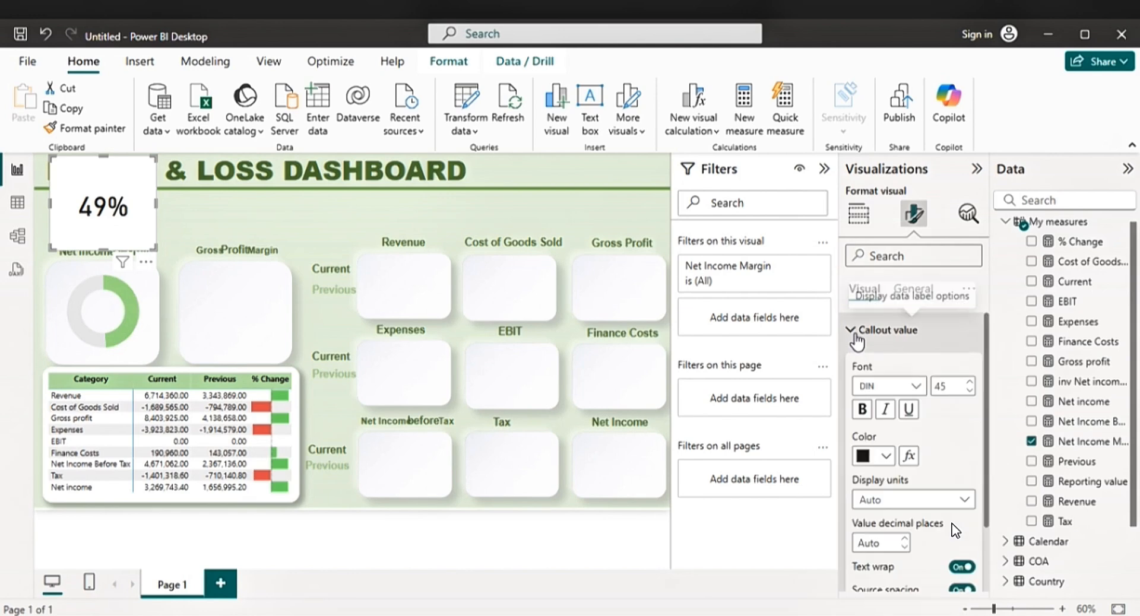
{"action": "left_click_drag", "start_coordinate": [948, 385], "coordinate": [933, 387]}
{"action": "type", "text": "20"}
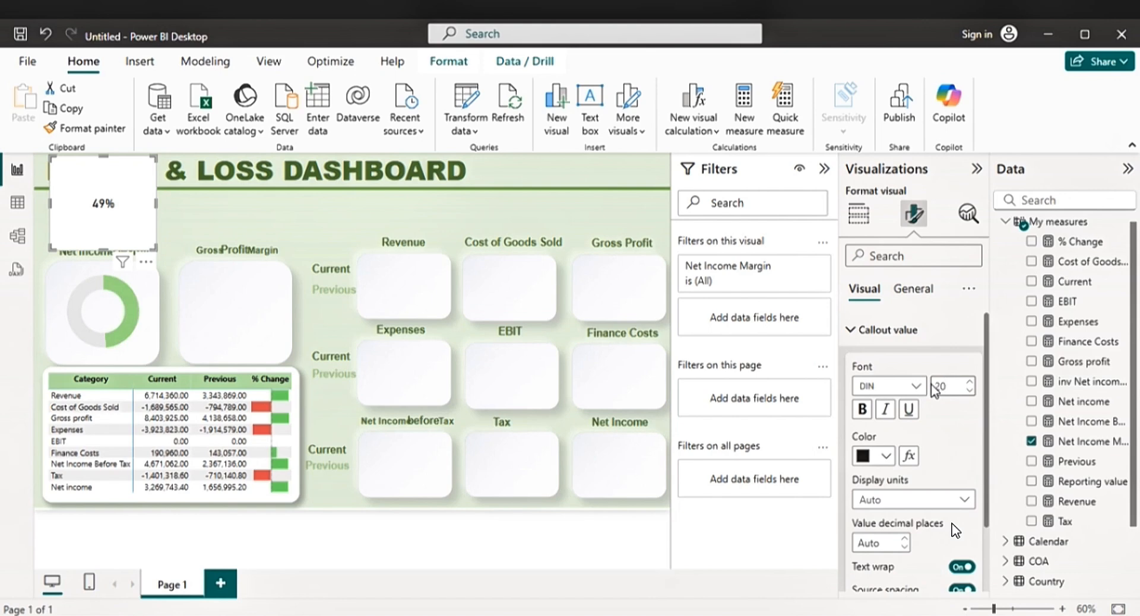
{"action": "left_click", "coordinate": [887, 456]}
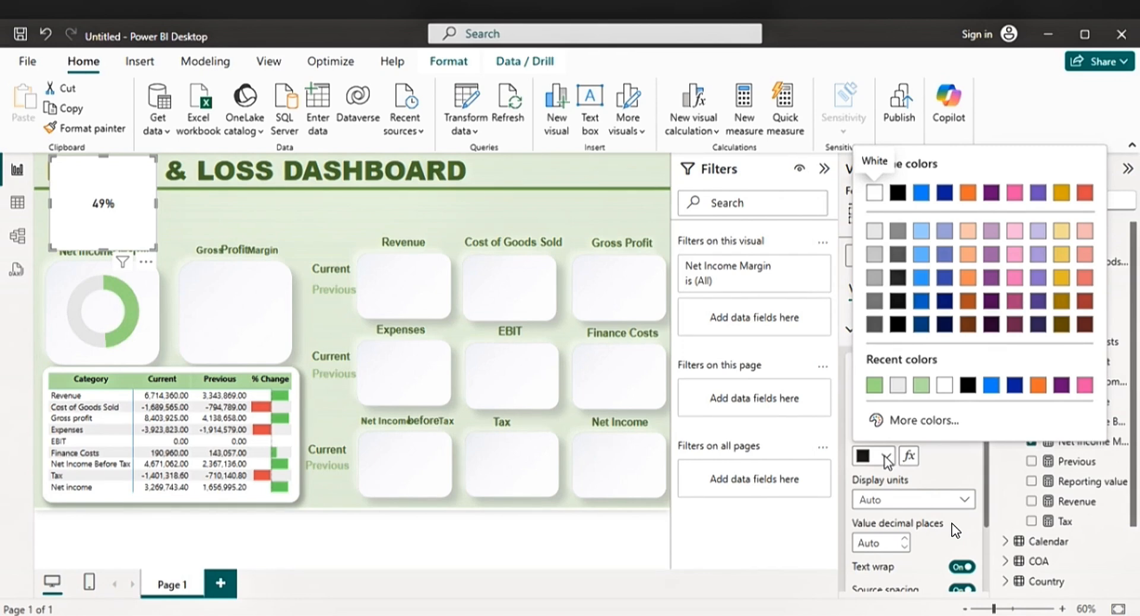
{"action": "left_click", "coordinate": [886, 456]}
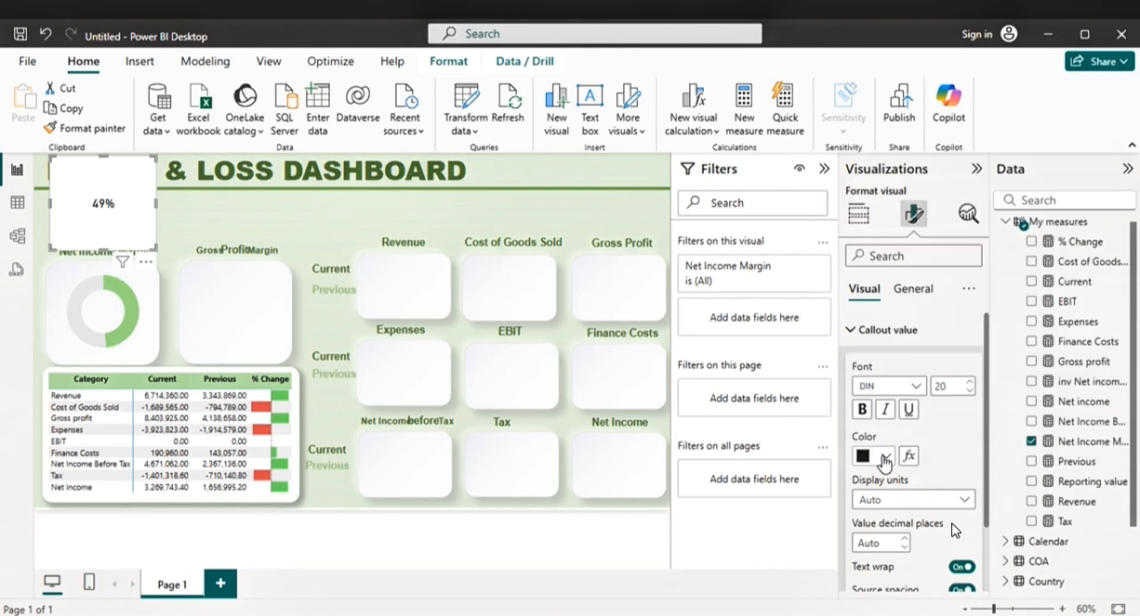
{"action": "left_click", "coordinate": [863, 415]}
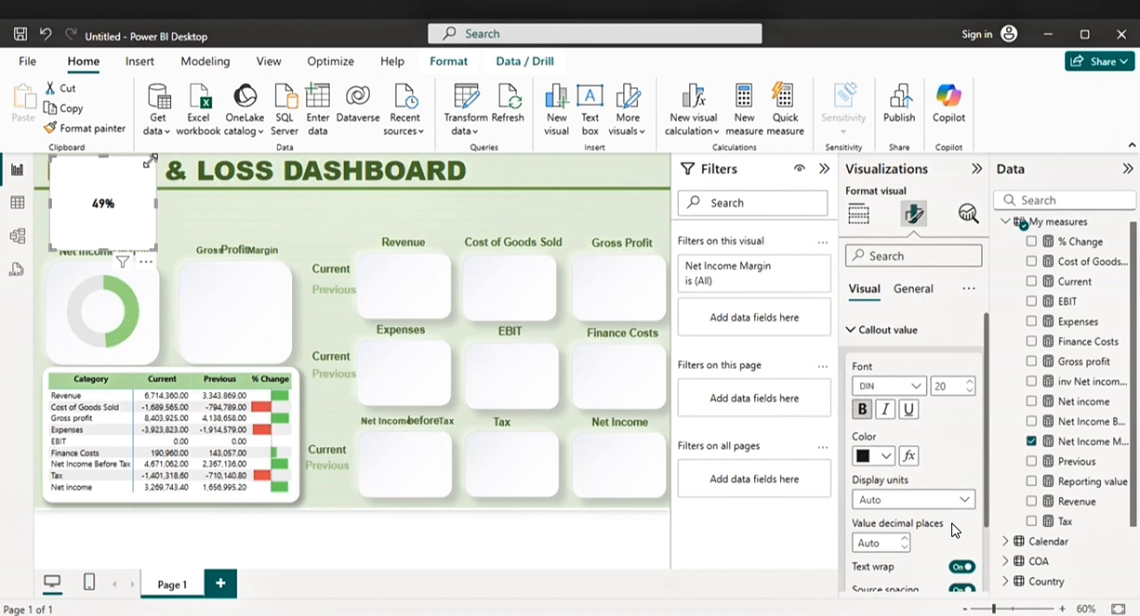
- Shrink the card, center it over the hole of the Net Income Margin donut, and turn off its background
{"action": "left_click_drag", "start_coordinate": [149, 159], "coordinate": [131, 297]}
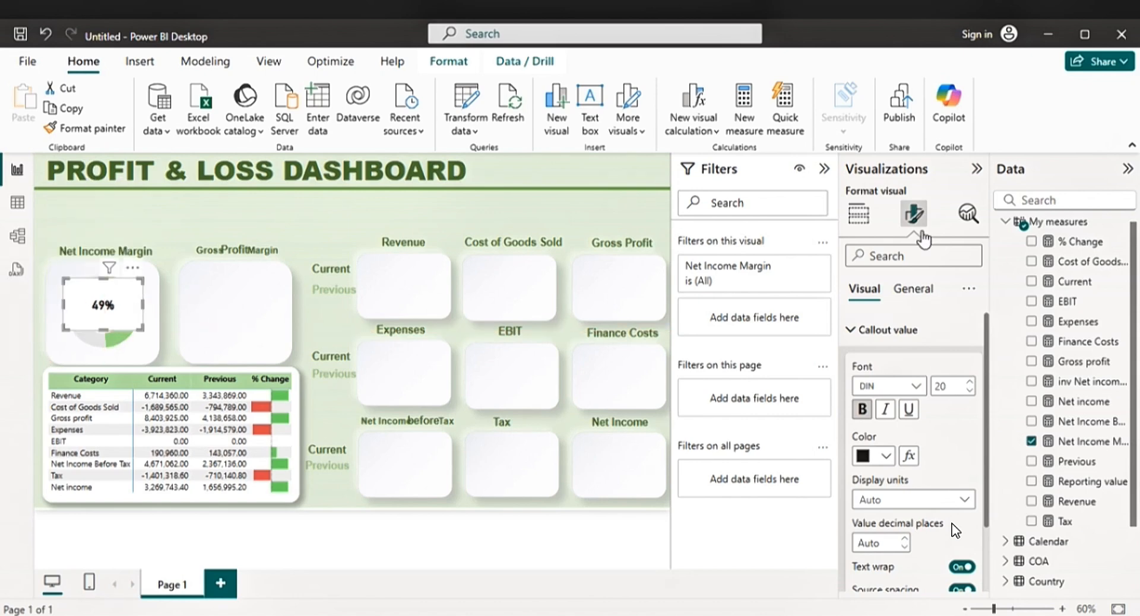
{"action": "left_click", "coordinate": [914, 290]}
{"action": "left_click", "coordinate": [857, 398]}
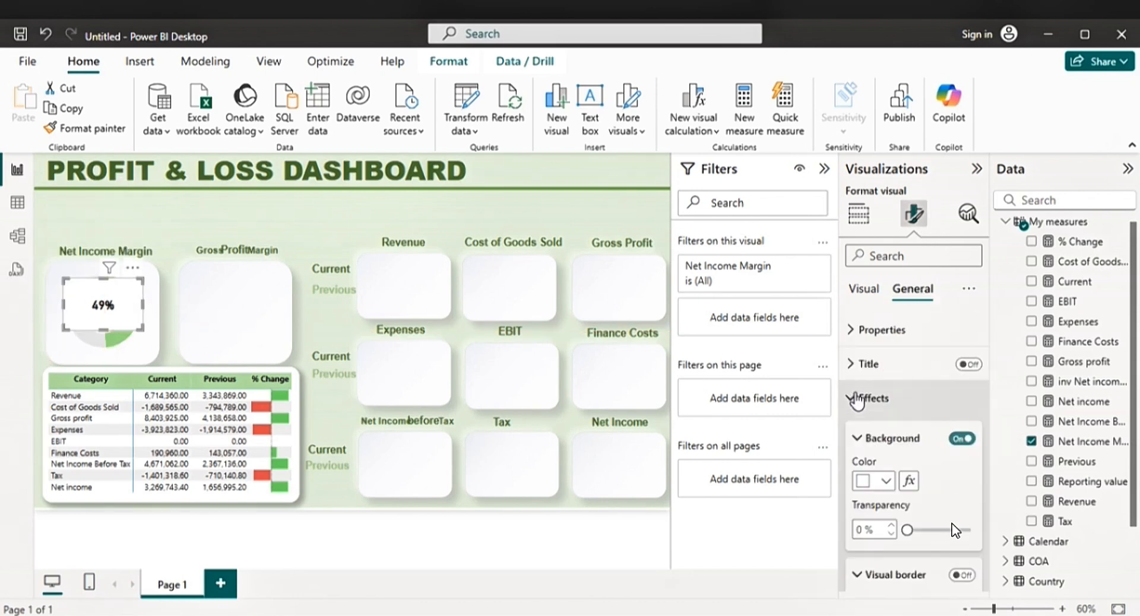
{"action": "left_click", "coordinate": [960, 439]}
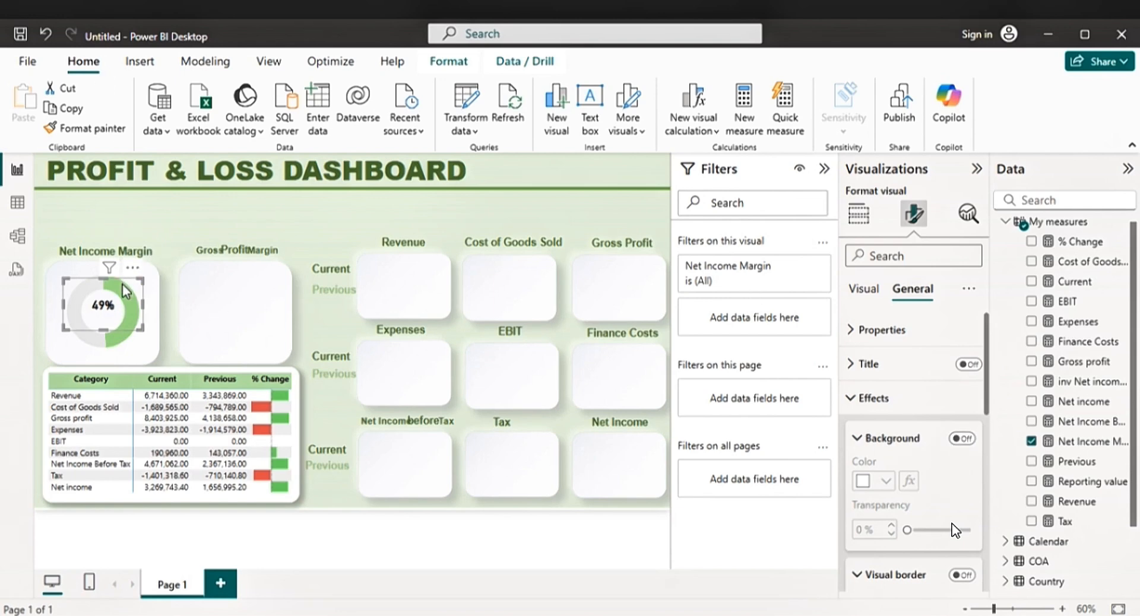
{"action": "left_click_drag", "start_coordinate": [122, 283], "coordinate": [124, 298]}
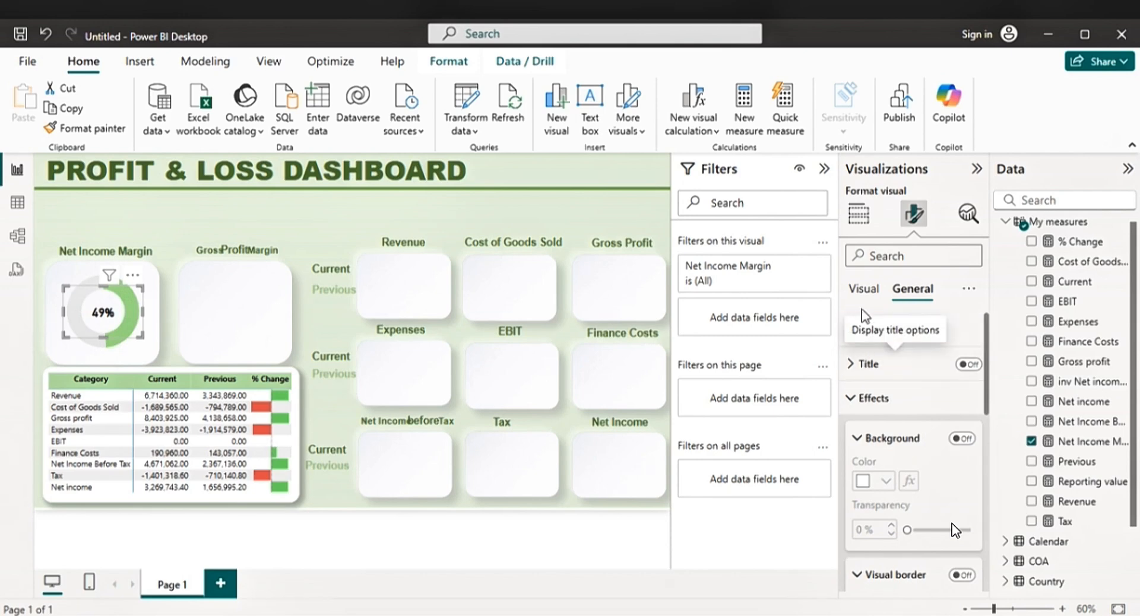
{"action": "left_click", "coordinate": [863, 289]}
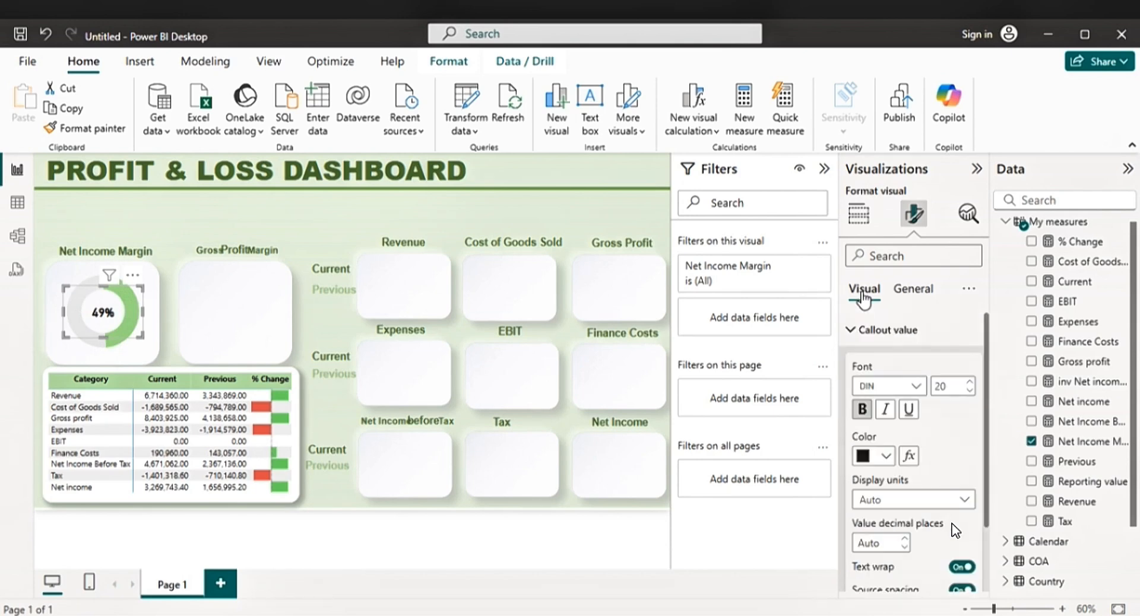
- Set the card's callout value to font size 22 and start rules-based coloring with red for Net Income Margin from Min to below 0
{"action": "left_click", "coordinate": [970, 384]}
{"action": "left_click", "coordinate": [970, 384]}
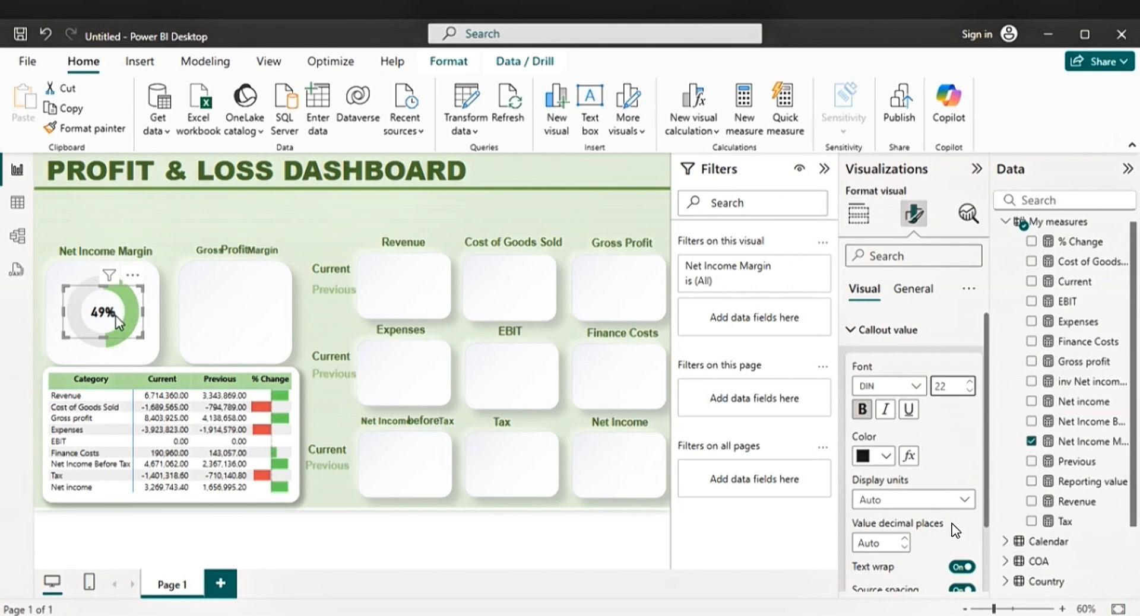
{"action": "left_click", "coordinate": [909, 457]}
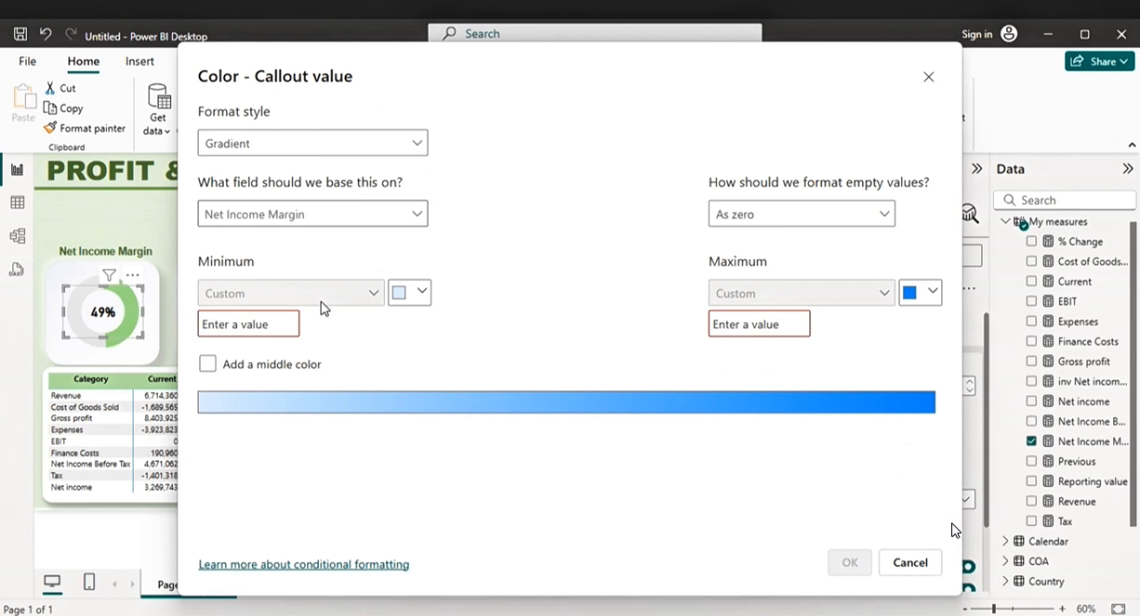
{"action": "left_click", "coordinate": [414, 145]}
{"action": "left_click", "coordinate": [268, 197]}
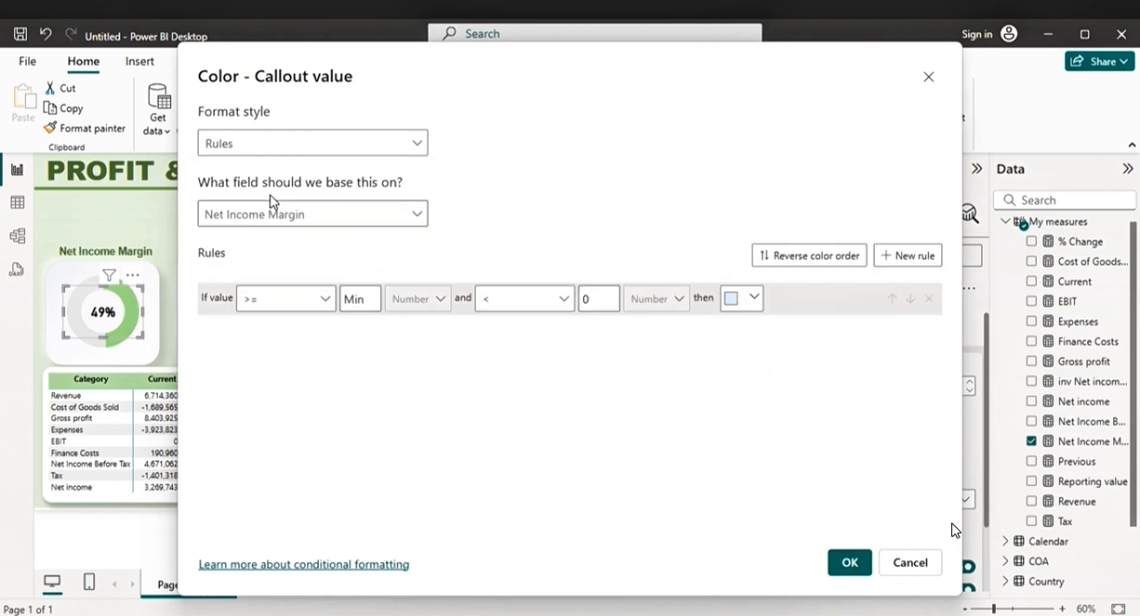
{"action": "left_click", "coordinate": [749, 298]}
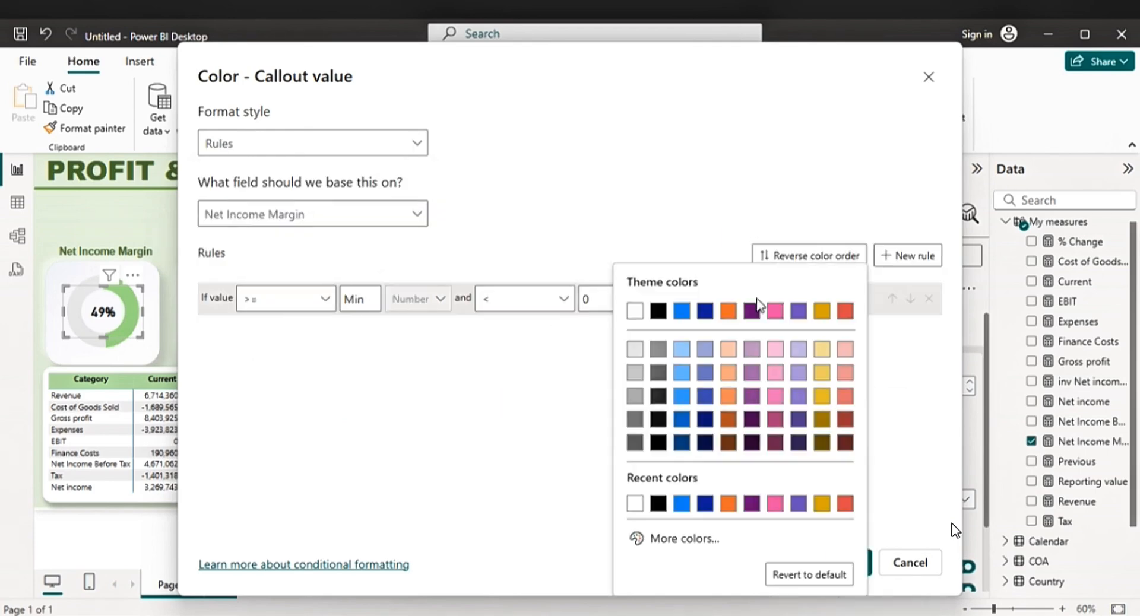
{"action": "left_click", "coordinate": [845, 312]}
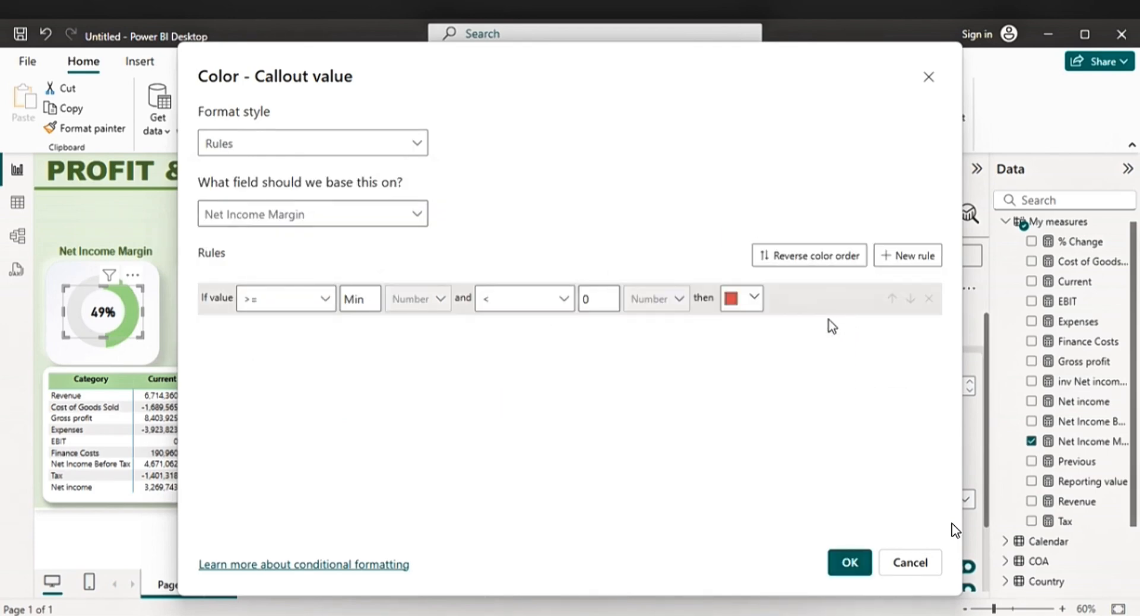
- Add a second color rule covering Net Income Margin values >= 0 and <= Max
{"action": "left_click", "coordinate": [903, 256]}
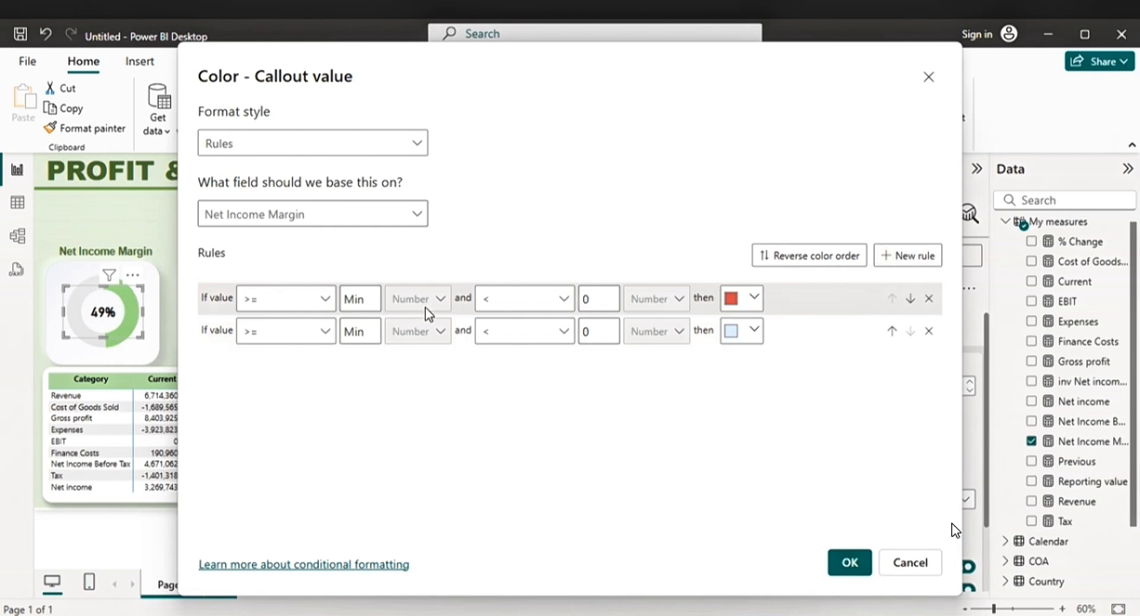
{"action": "left_click", "coordinate": [364, 331]}
{"action": "key", "text": "Delete"}
{"action": "key", "text": "Delete"}
{"action": "key", "text": "Delete"}
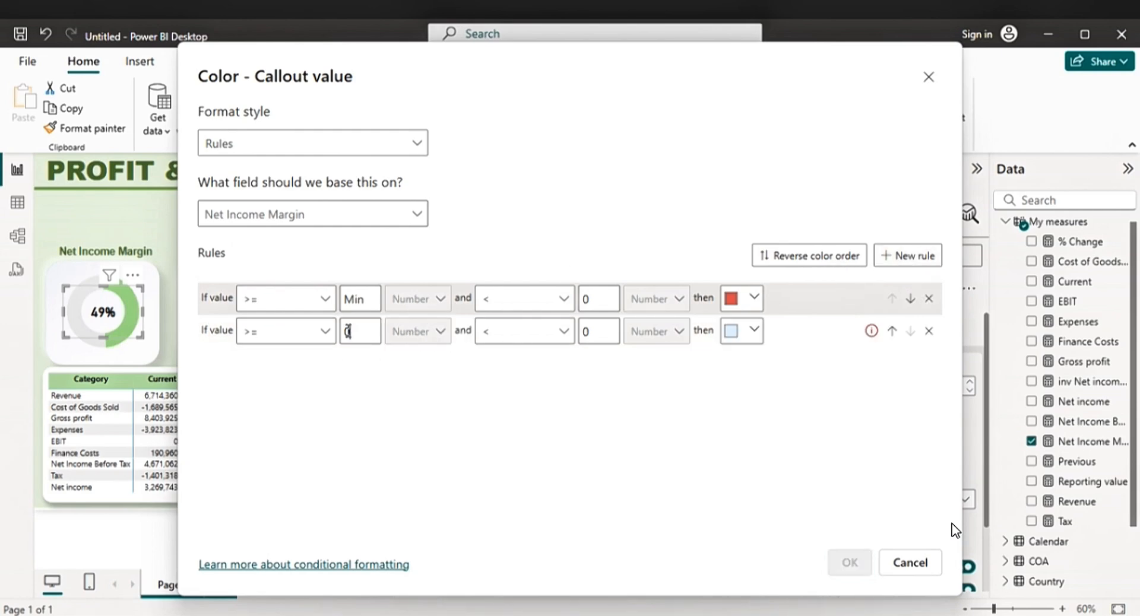
{"action": "type", "text": "0"}
{"action": "left_click", "coordinate": [564, 339]}
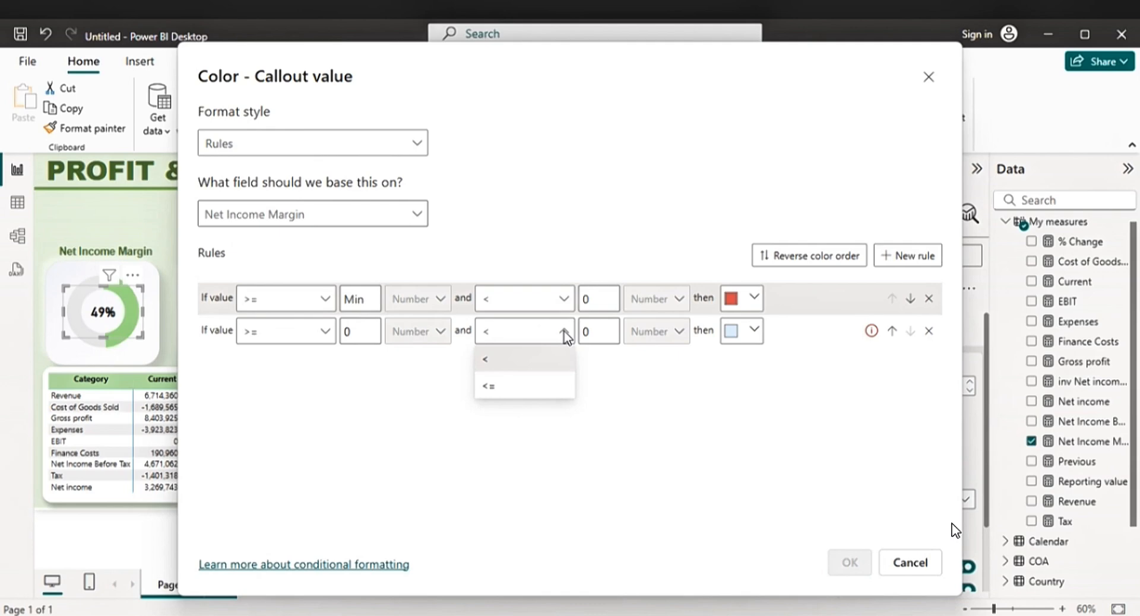
{"action": "left_click", "coordinate": [508, 391]}
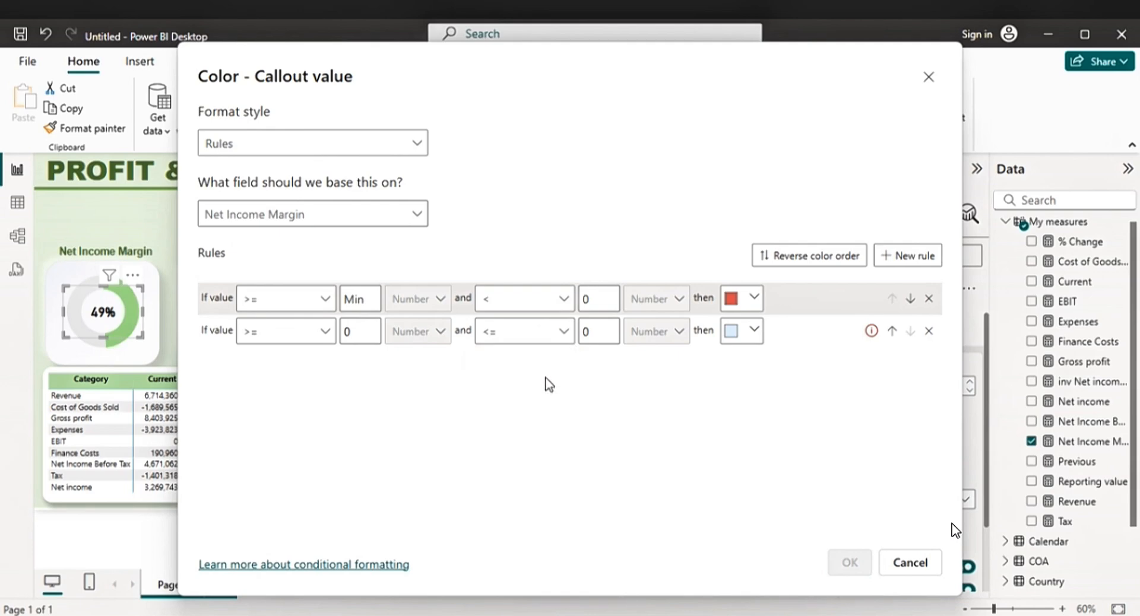
{"action": "double_click", "coordinate": [586, 332]}
{"action": "key", "text": "BackSpace"}
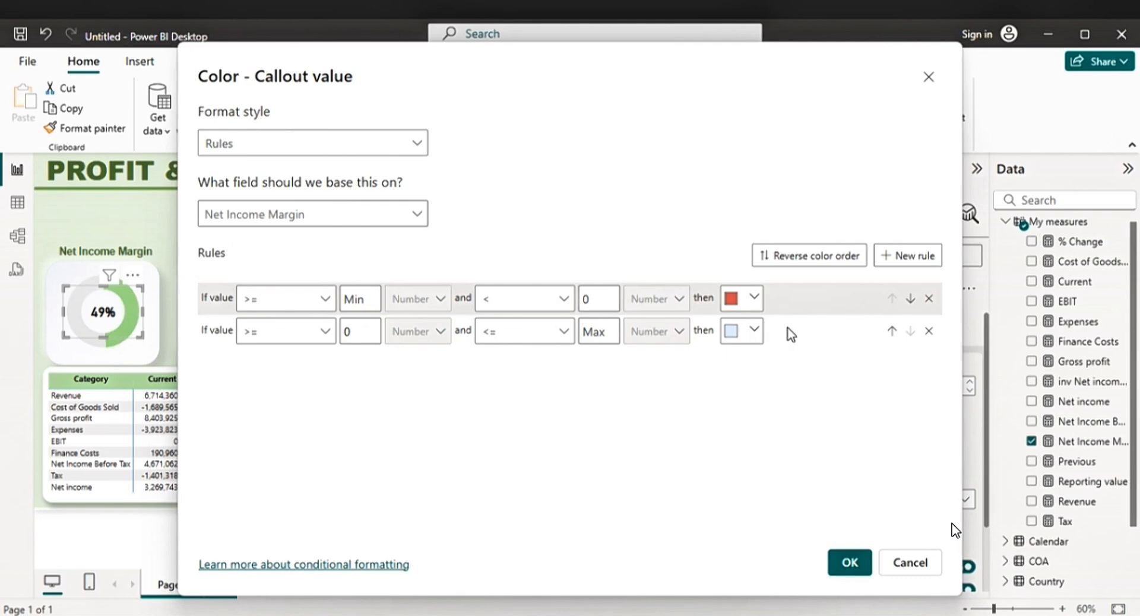
- Give the second rule the light green color #9BF487 and apply the callout color rules, keeping the value bold
{"action": "left_click", "coordinate": [752, 333]}
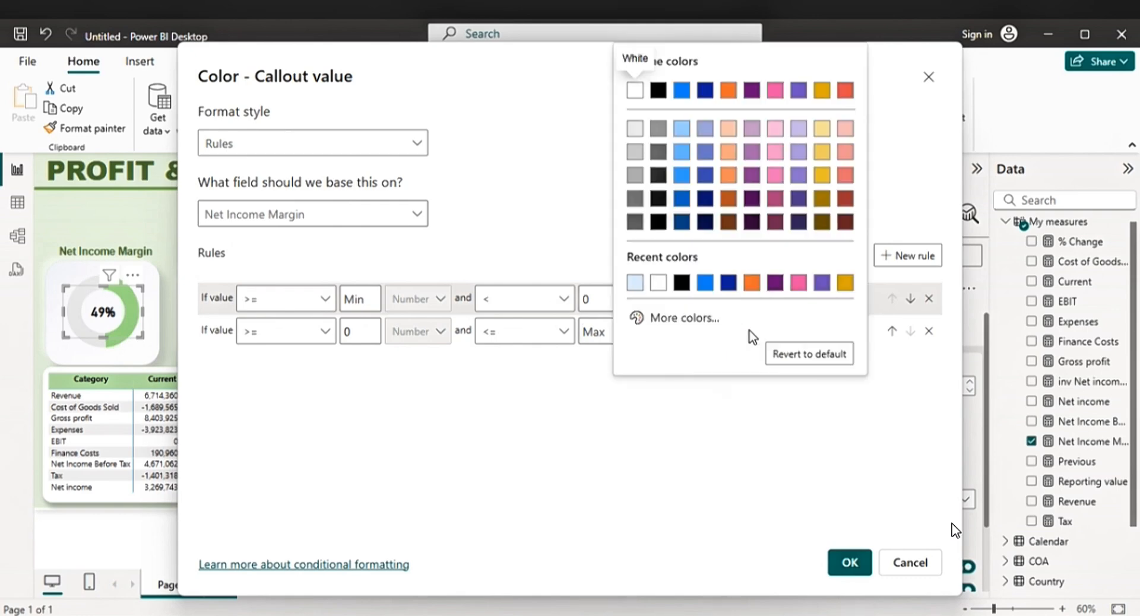
{"action": "left_click", "coordinate": [701, 323]}
{"action": "left_click", "coordinate": [696, 261]}
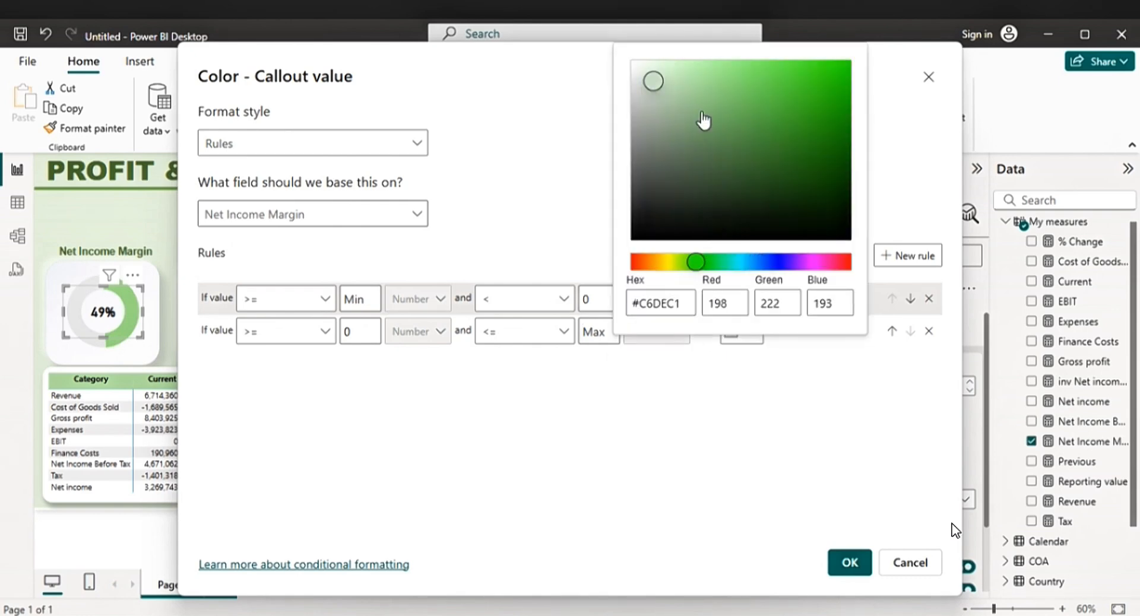
{"action": "left_click", "coordinate": [710, 80]}
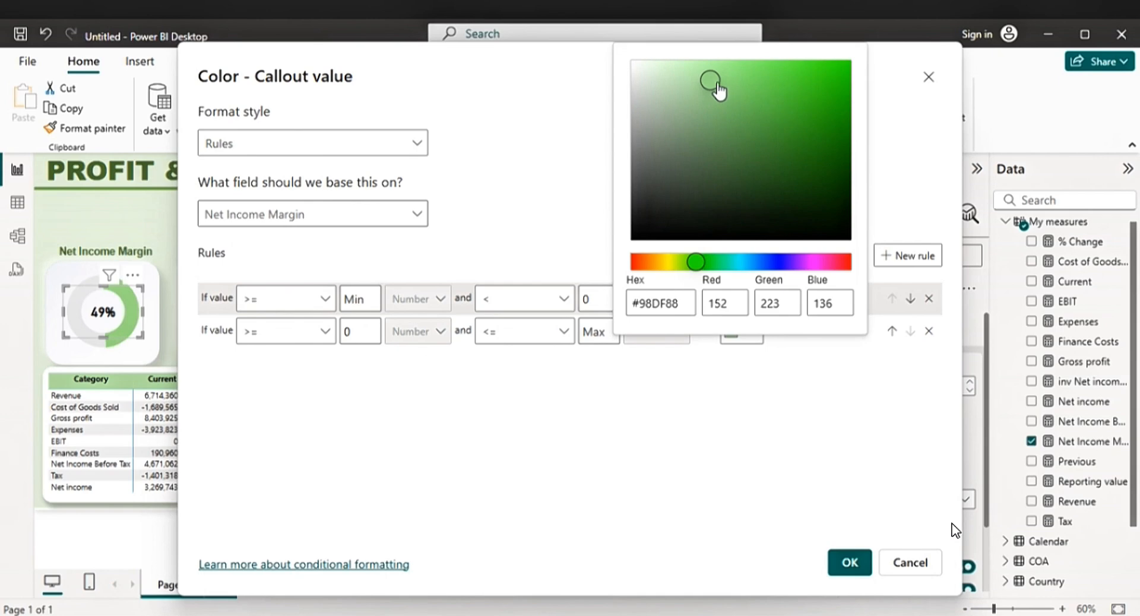
{"action": "left_click", "coordinate": [712, 80]}
{"action": "left_click", "coordinate": [722, 66]}
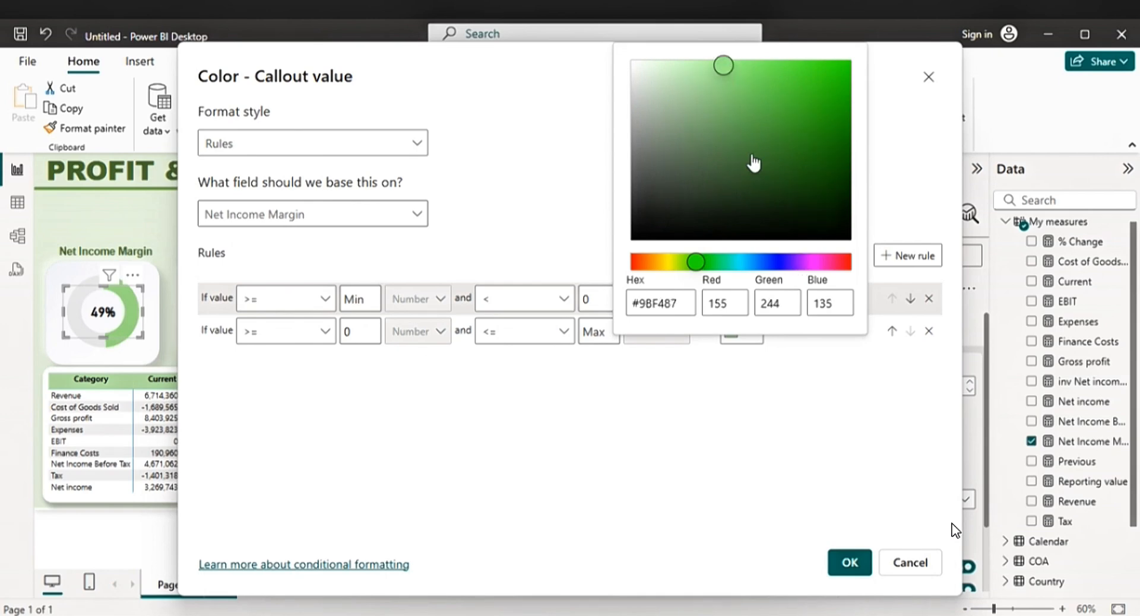
{"action": "left_click", "coordinate": [850, 572]}
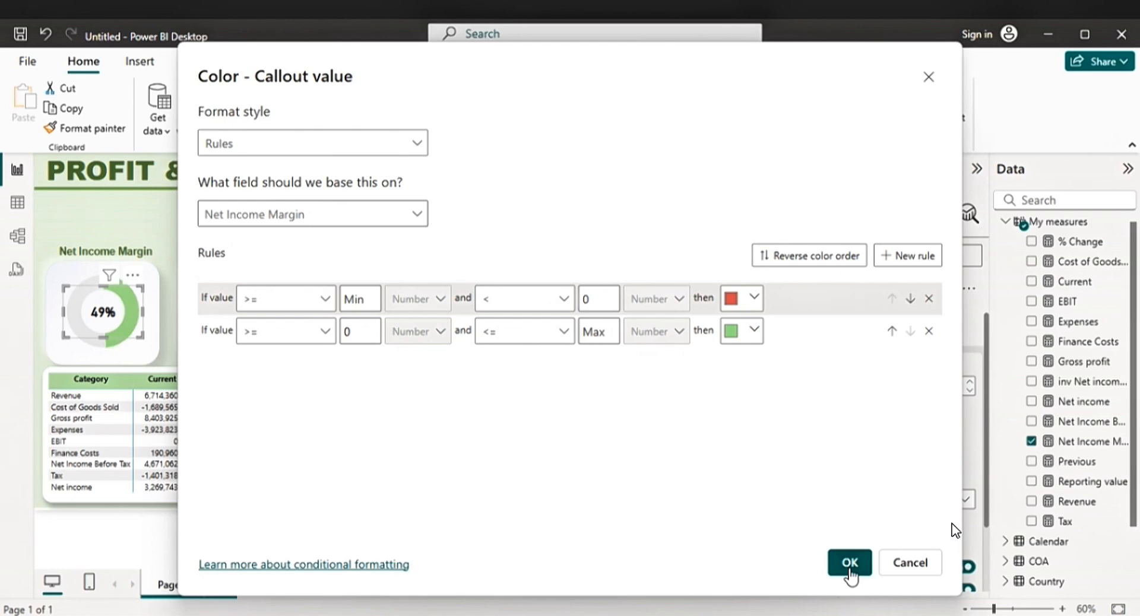
{"action": "left_click", "coordinate": [850, 564]}
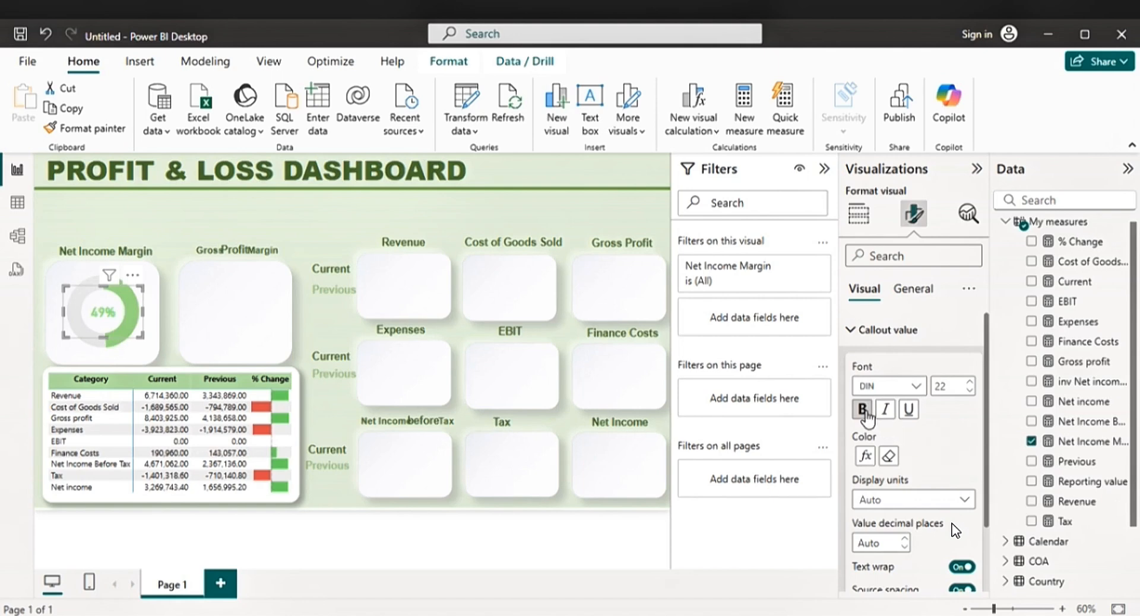
{"action": "left_click", "coordinate": [863, 411]}
{"action": "left_click", "coordinate": [864, 410]}
- Group the Net Income Margin donut chart with its percentage card
{"action": "left_click", "coordinate": [166, 217]}
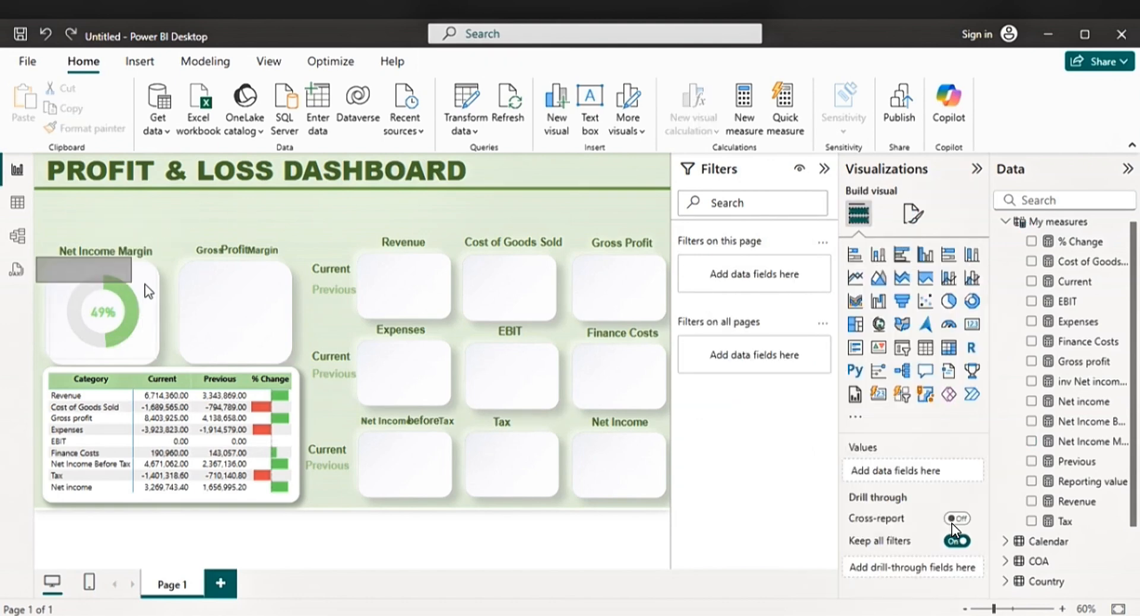
{"action": "left_click_drag", "start_coordinate": [149, 291], "coordinate": [166, 362]}
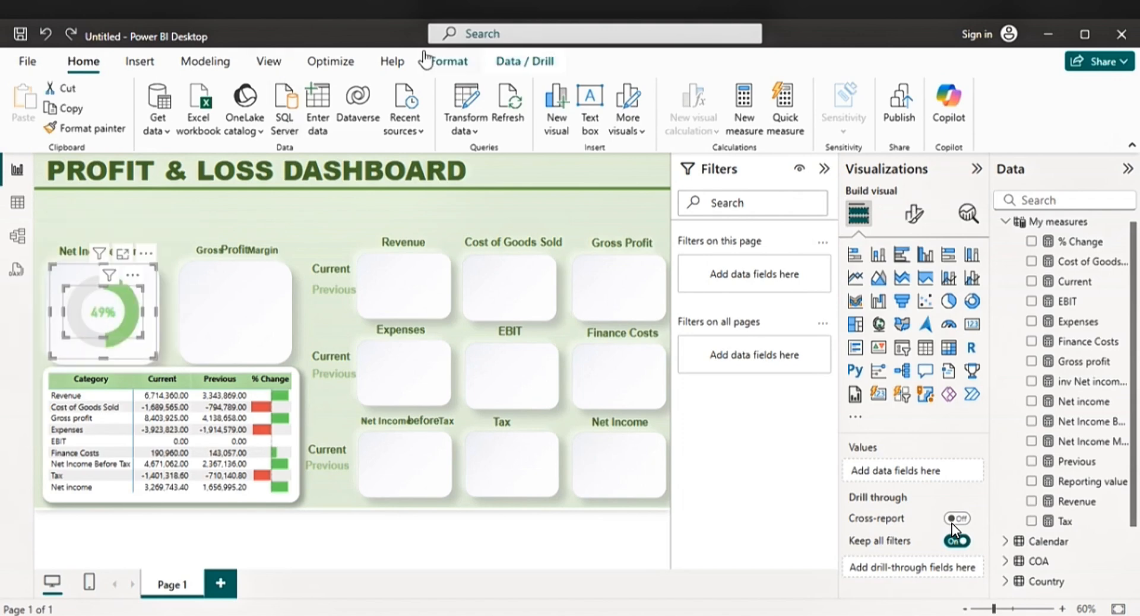
{"action": "left_click", "coordinate": [446, 62]}
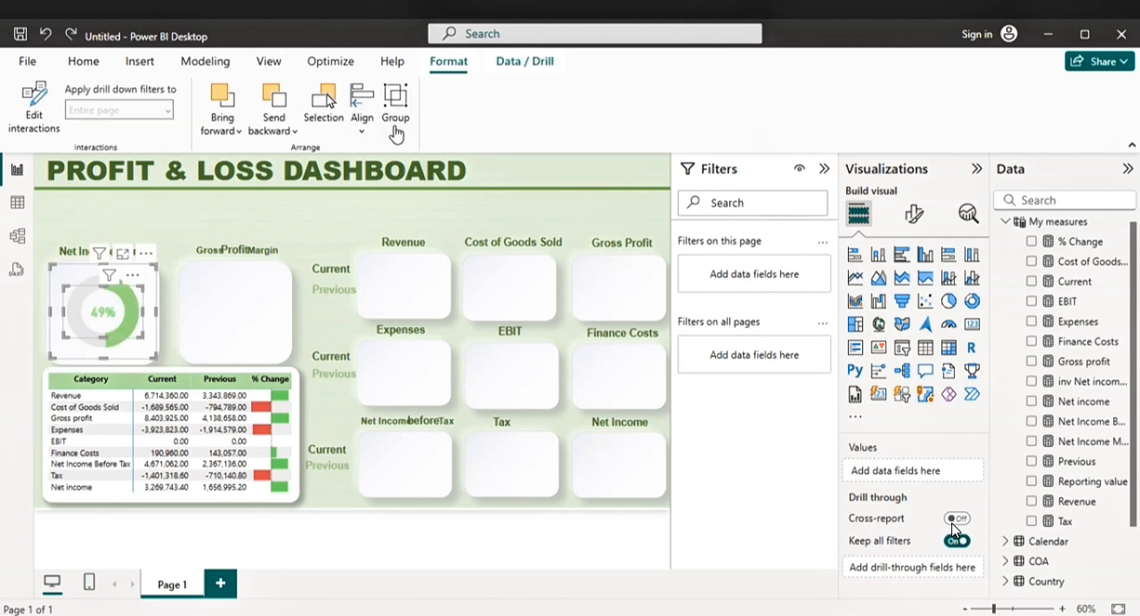
{"action": "left_click", "coordinate": [395, 135]}
{"action": "left_click", "coordinate": [393, 158]}
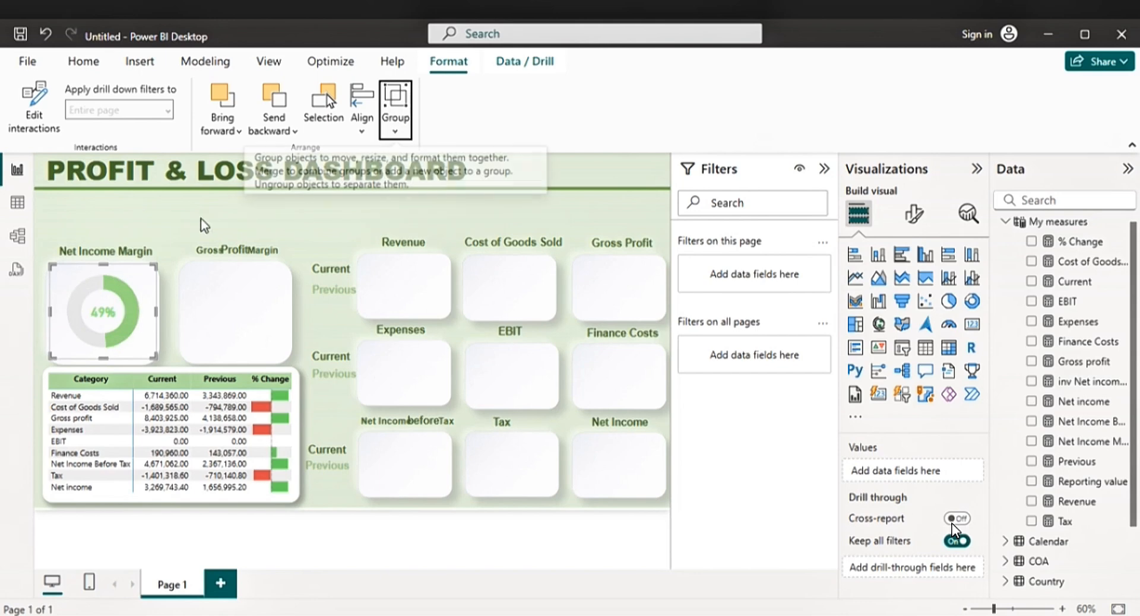
- Copy the Net Income Margin donut chart and place the duplicate in the Gross Profit Margin box
{"action": "left_click", "coordinate": [146, 272]}
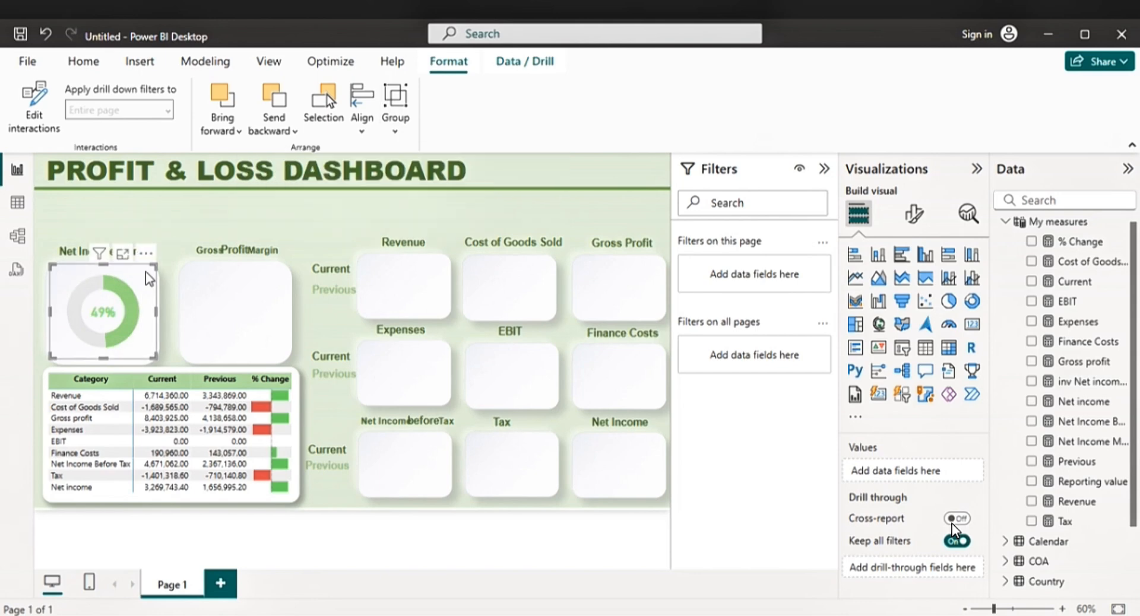
{"action": "left_click", "coordinate": [146, 273]}
{"action": "key", "text": "Escape"}
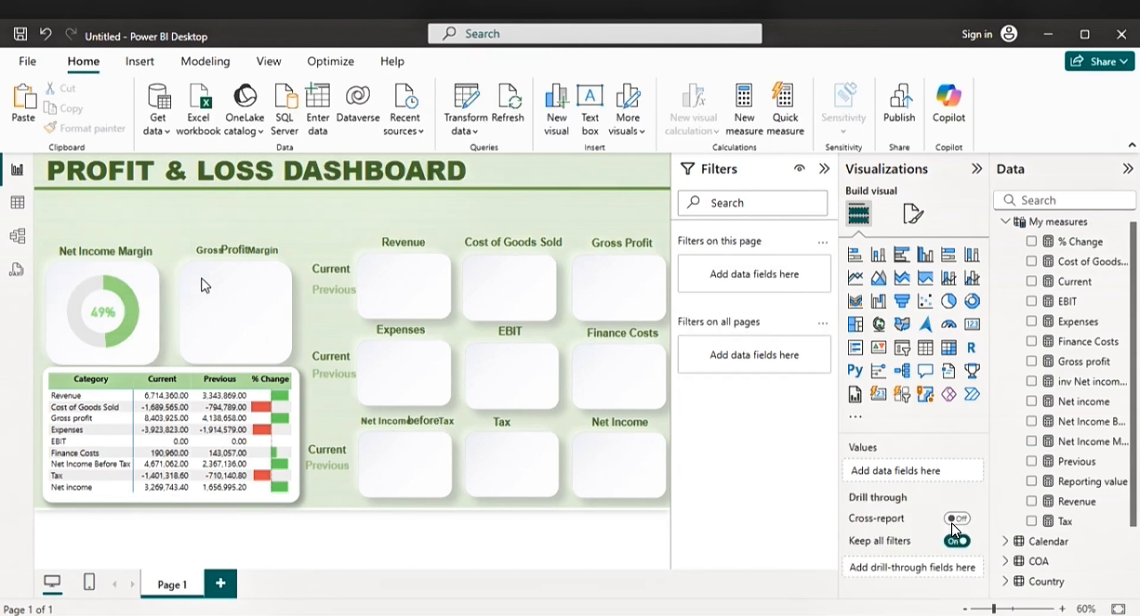
{"action": "key", "text": "ctrl+v"}
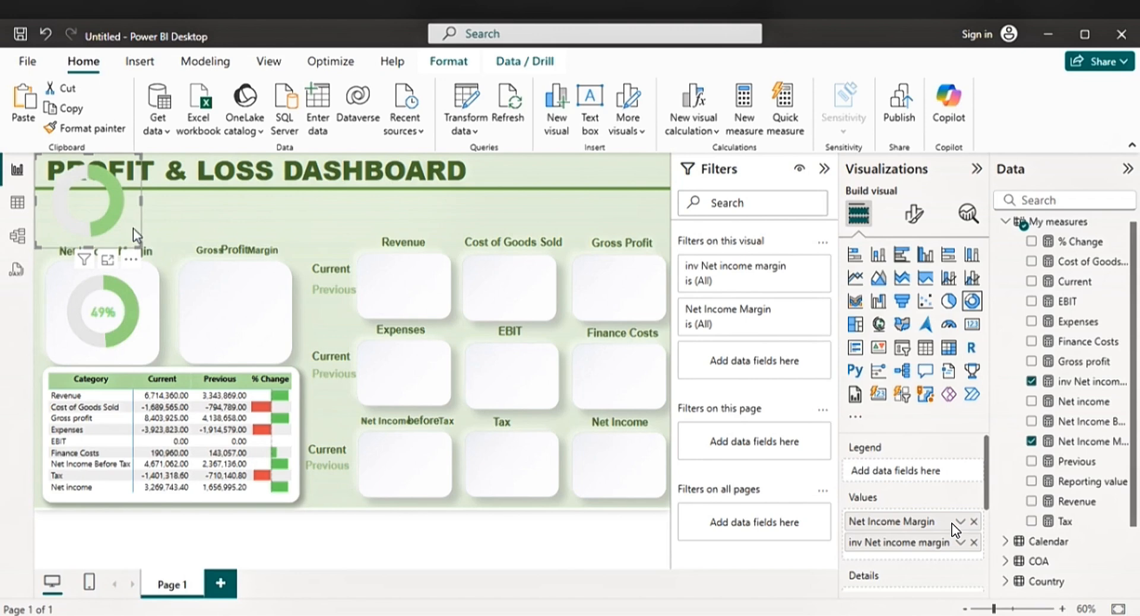
{"action": "left_click_drag", "start_coordinate": [134, 229], "coordinate": [282, 342]}
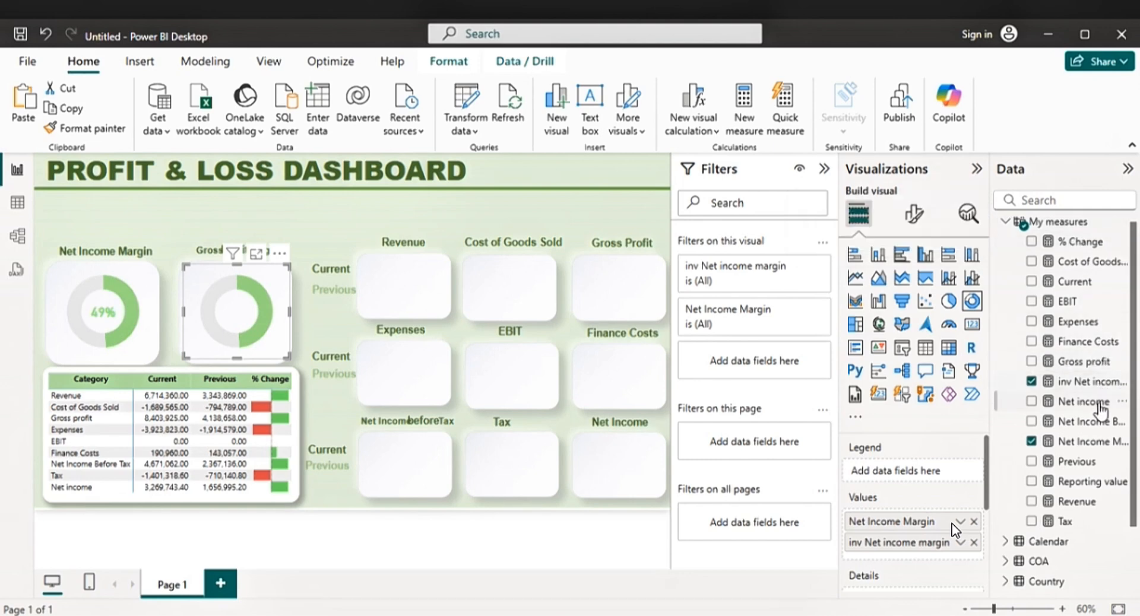
- Create a new measure in the My measures table from a copy of the Net Income Margin formula
{"action": "left_click", "coordinate": [1083, 442]}
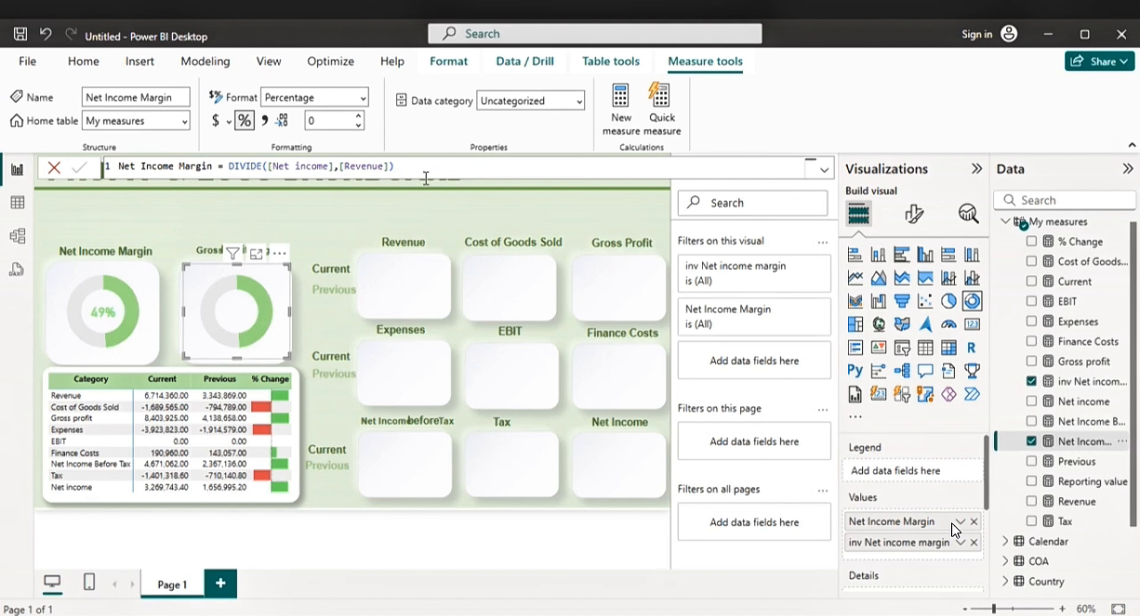
{"action": "left_click_drag", "start_coordinate": [408, 161], "coordinate": [120, 160]}
{"action": "key", "text": "ctrl+c"}
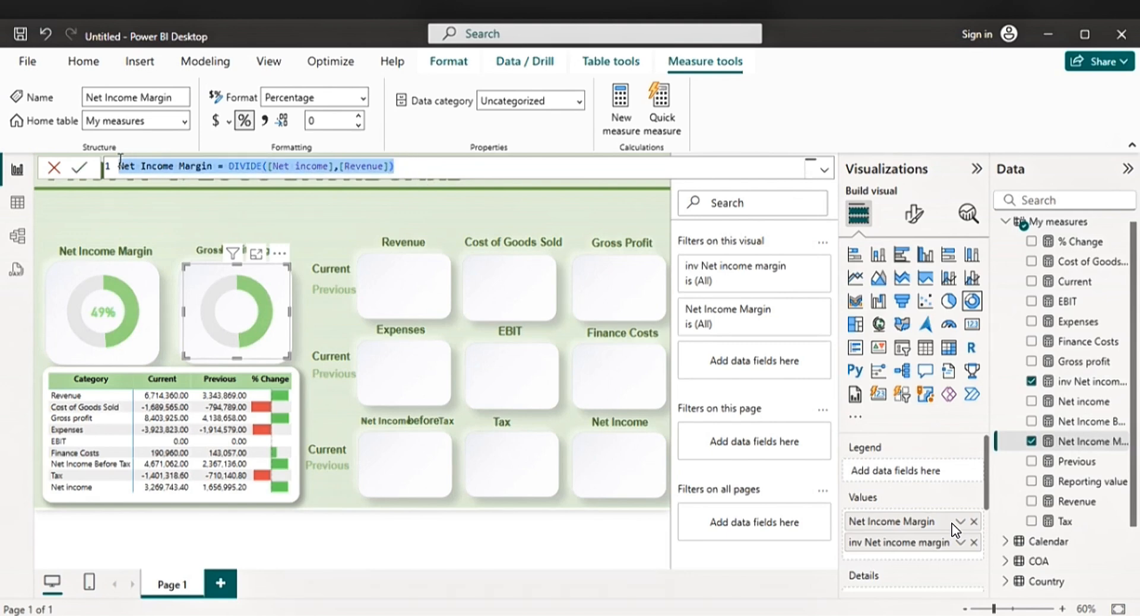
{"action": "left_click", "coordinate": [1081, 223]}
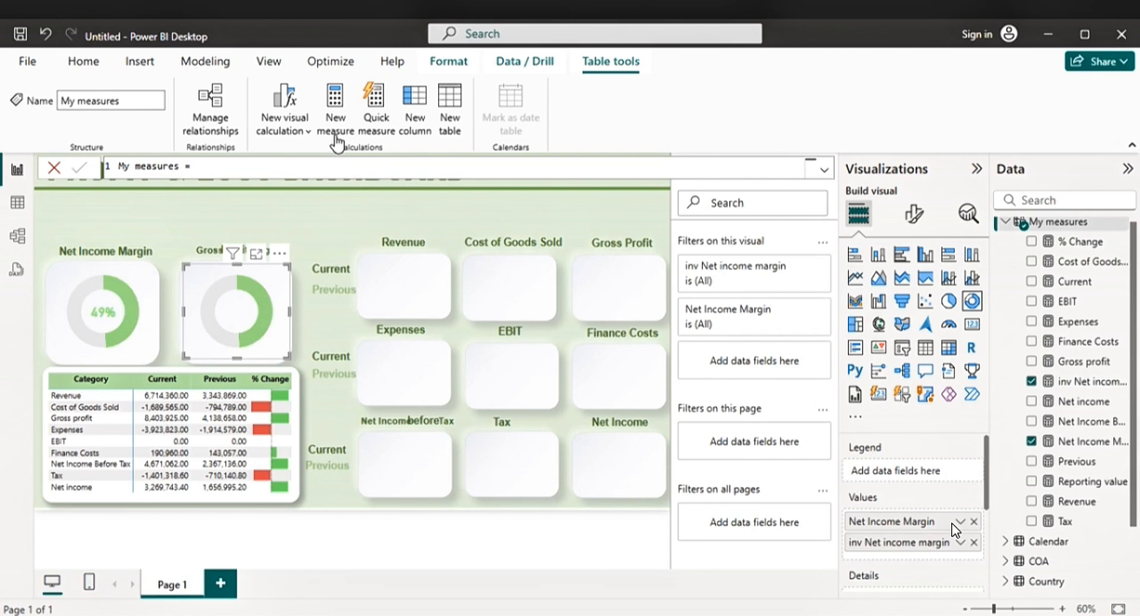
{"action": "left_click", "coordinate": [317, 123]}
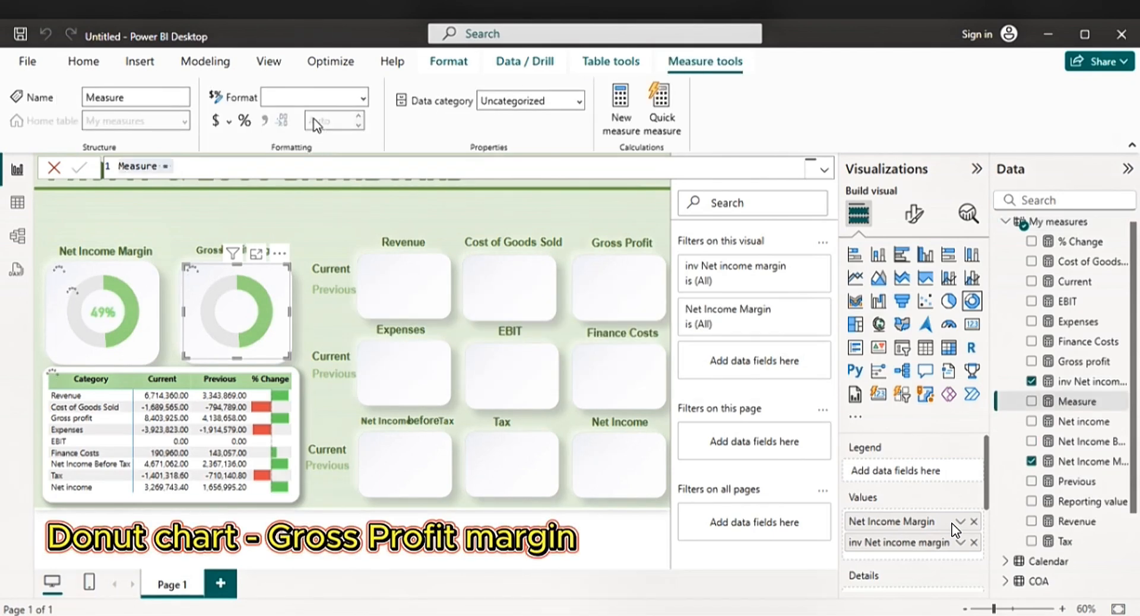
{"action": "key", "text": "ctrl+v"}
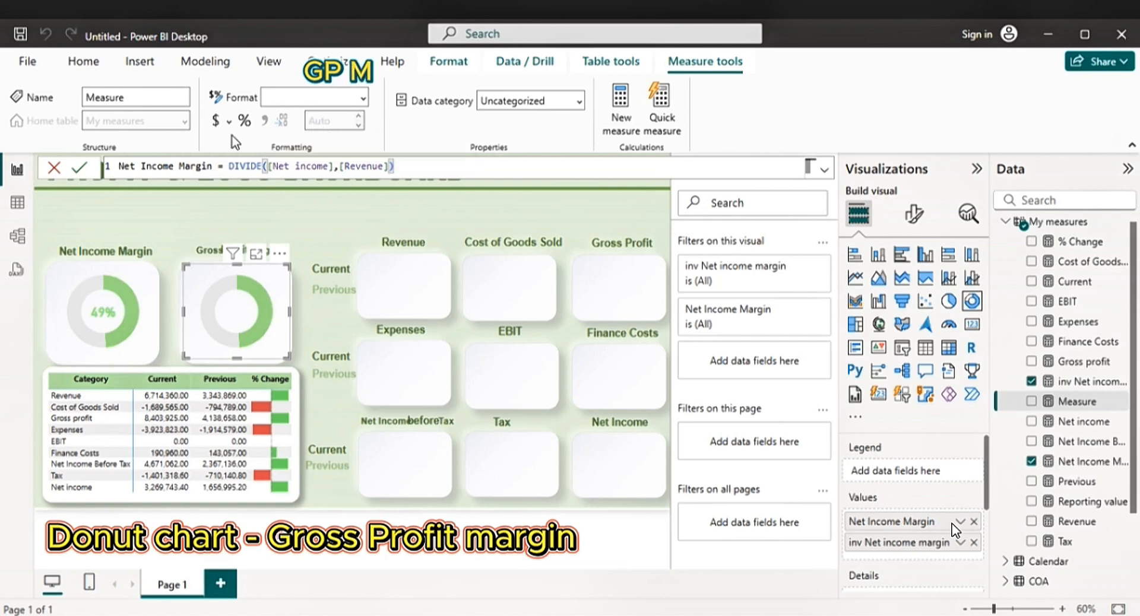
- Change the new measure's formula to GP Margin = DIVIDE([Gross profit],[Revenue]) and commit it
{"action": "left_click_drag", "start_coordinate": [175, 167], "coordinate": [125, 168]}
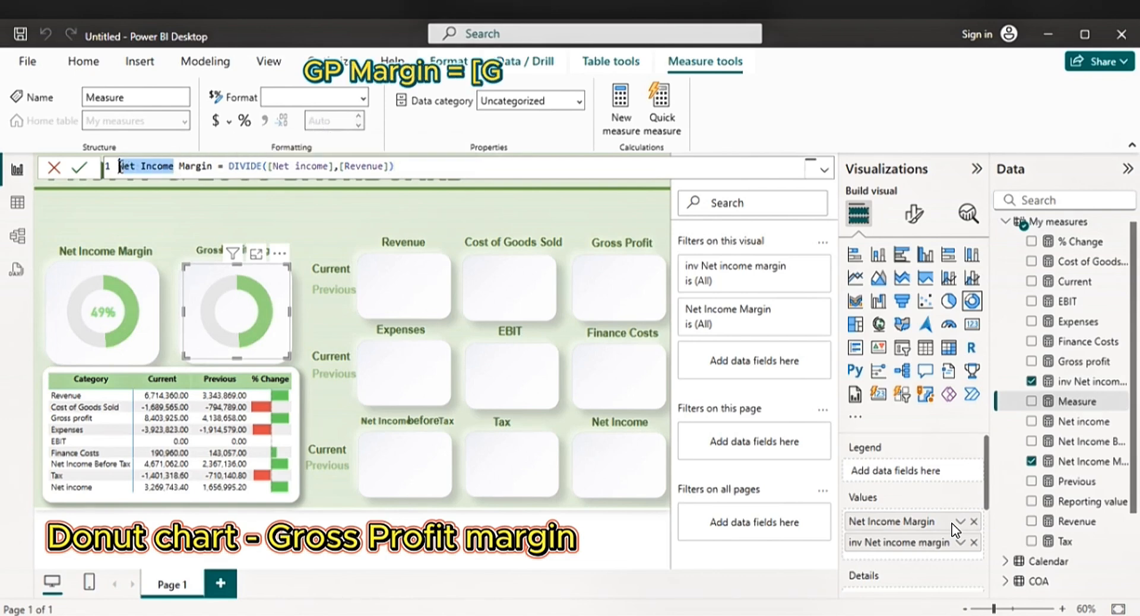
{"action": "type", "text": "GP"}
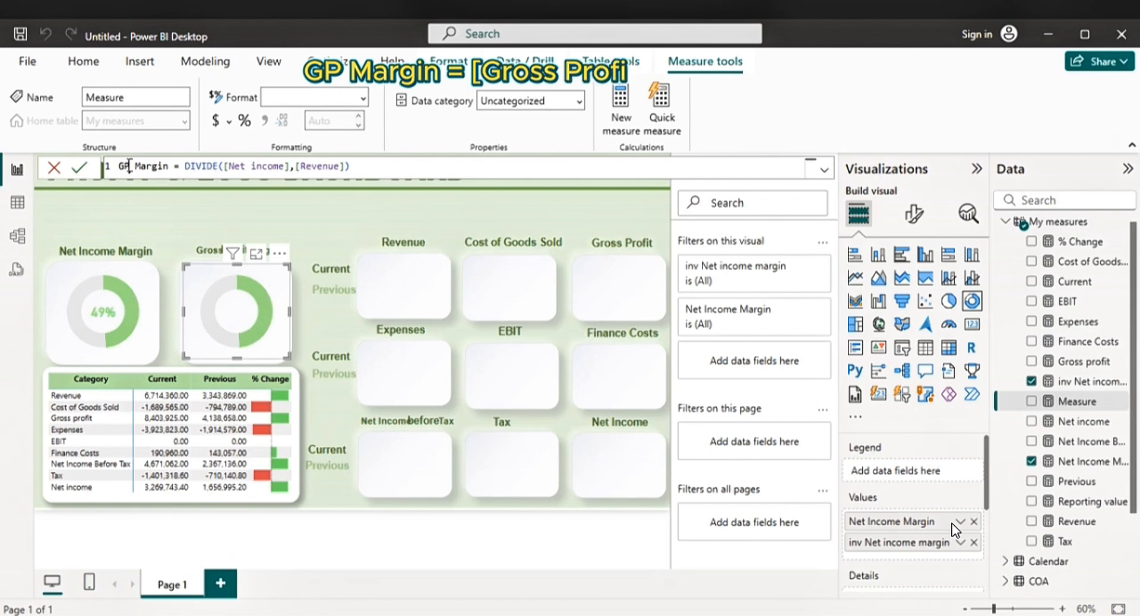
{"action": "left_click", "coordinate": [291, 167]}
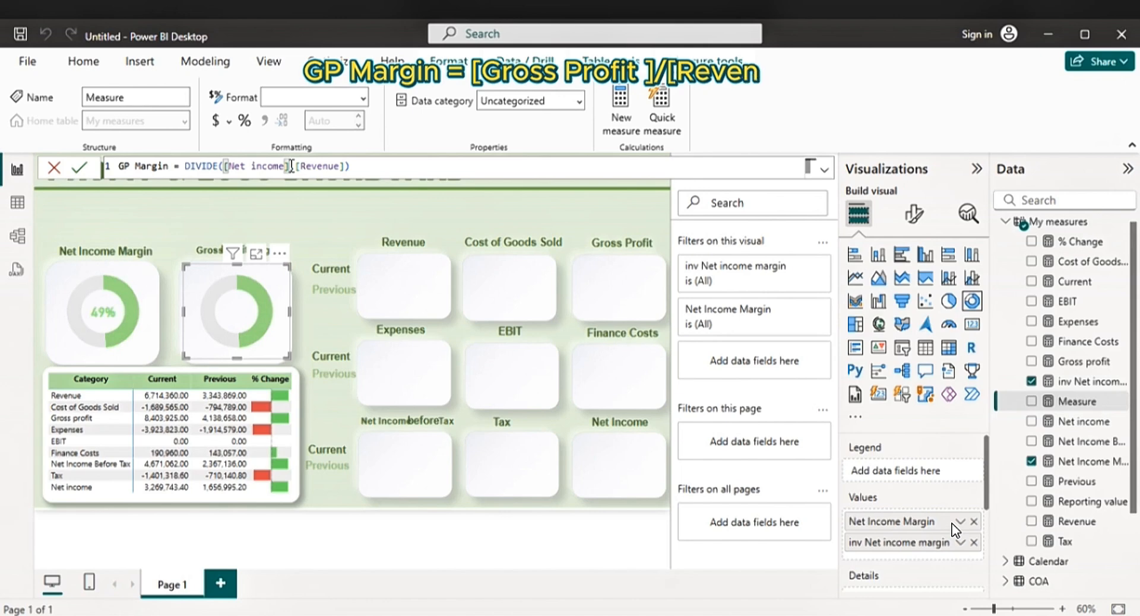
{"action": "key", "text": "BackSpace"}
{"action": "key", "text": "BackSpace"}
{"action": "key", "text": "BackSpace"}
{"action": "key", "text": "BackSpace"}
{"action": "key", "text": "BackSpace"}
{"action": "key", "text": "BackSpace"}
{"action": "key", "text": "BackSpace"}
{"action": "key", "text": "BackSpace"}
{"action": "key", "text": "BackSpace"}
{"action": "key", "text": "BackSpace"}
{"action": "key", "text": "BackSpace"}
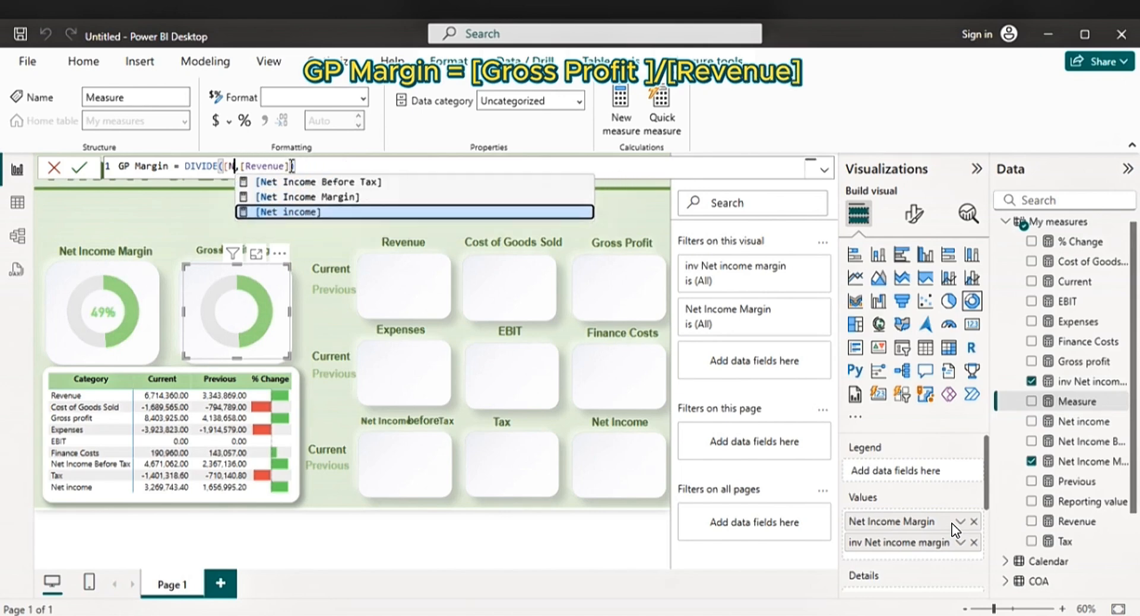
{"action": "type", "text": "Gr"}
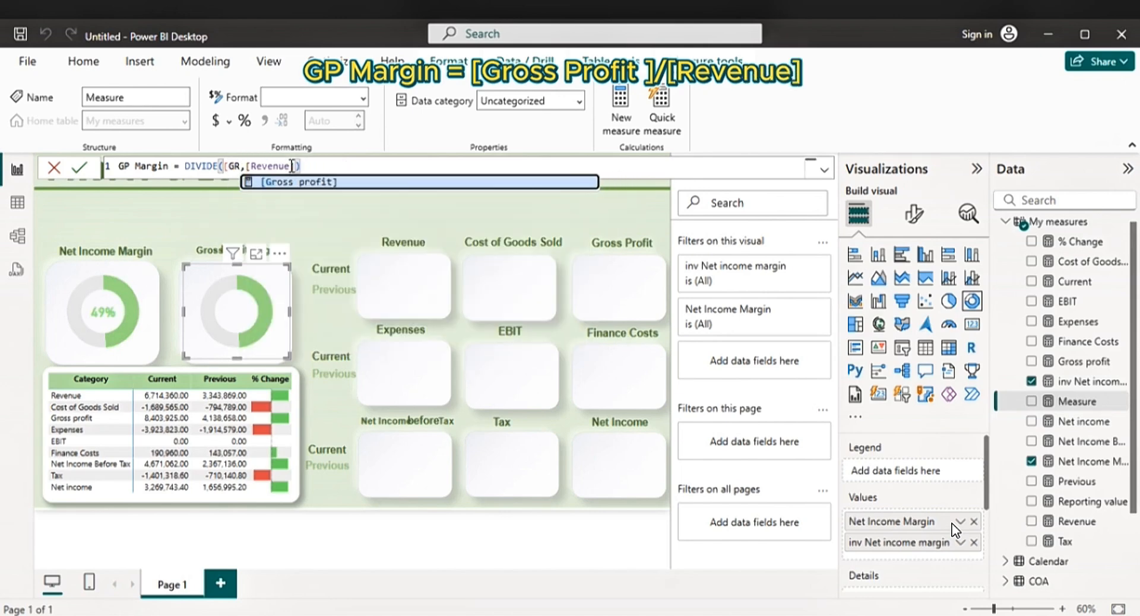
{"action": "key", "text": "Tab"}
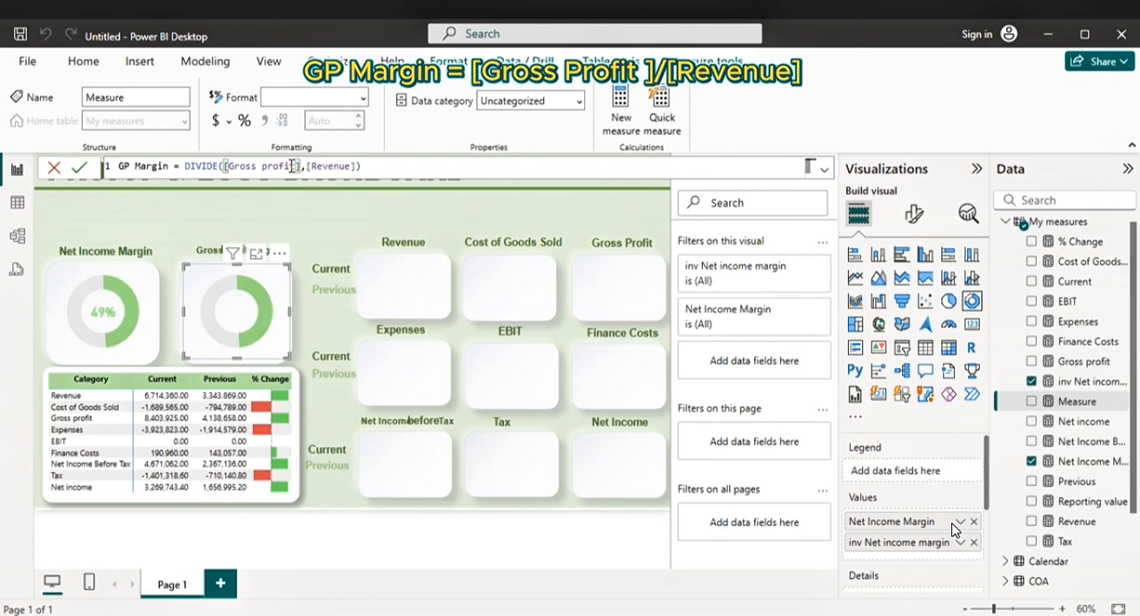
{"action": "key", "text": "Return"}
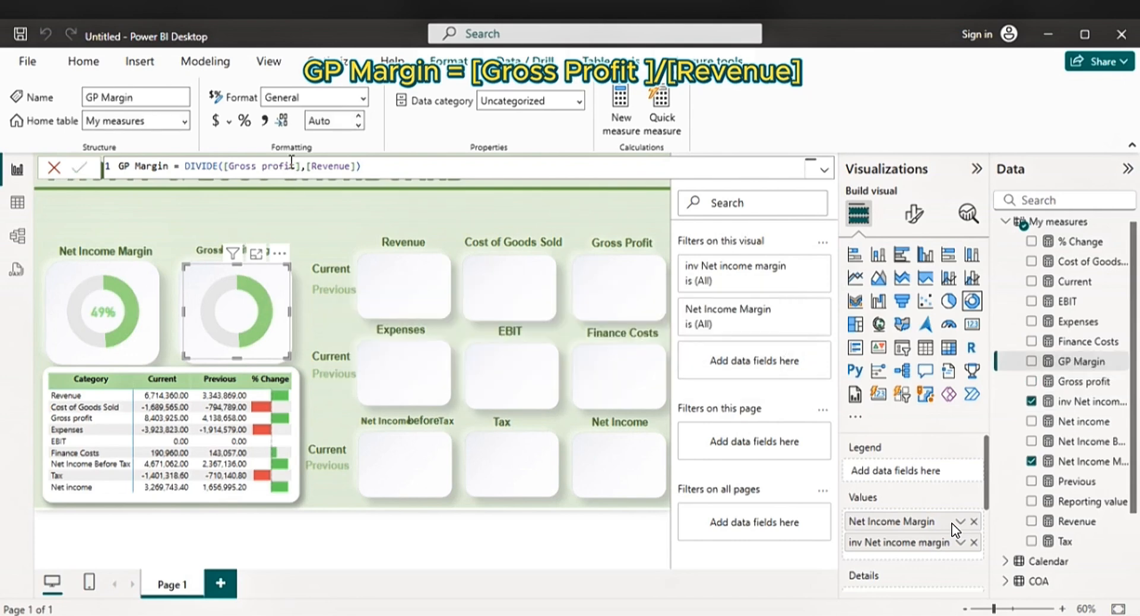
- Format the GP Margin measure as a percentage and reduce its number of decimal places
{"action": "left_click", "coordinate": [244, 122]}
{"action": "left_click", "coordinate": [358, 126]}
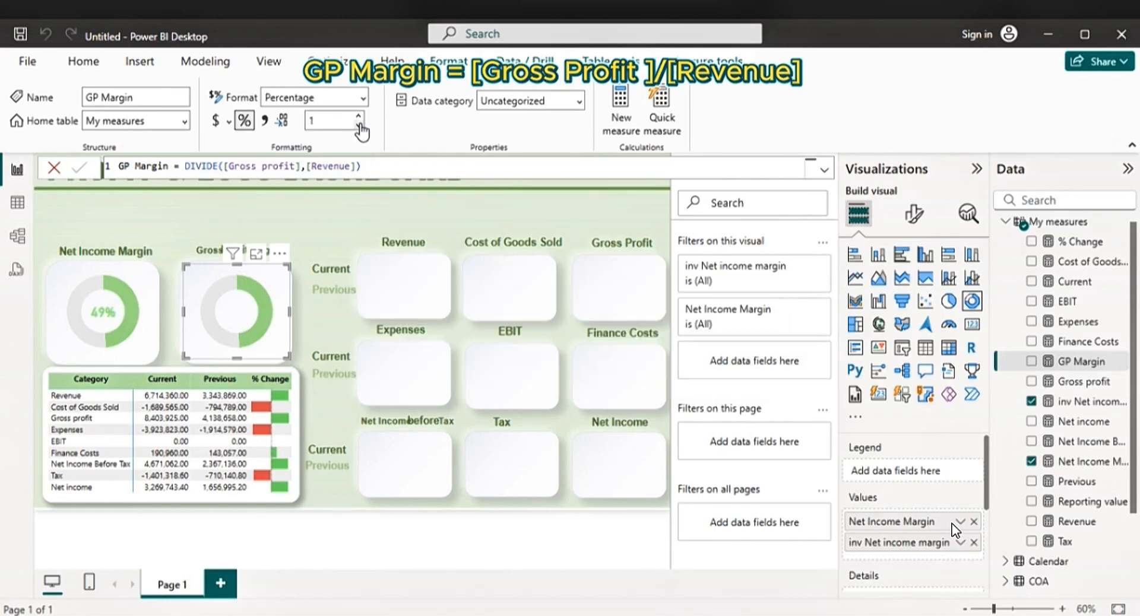
{"action": "left_click", "coordinate": [358, 126]}
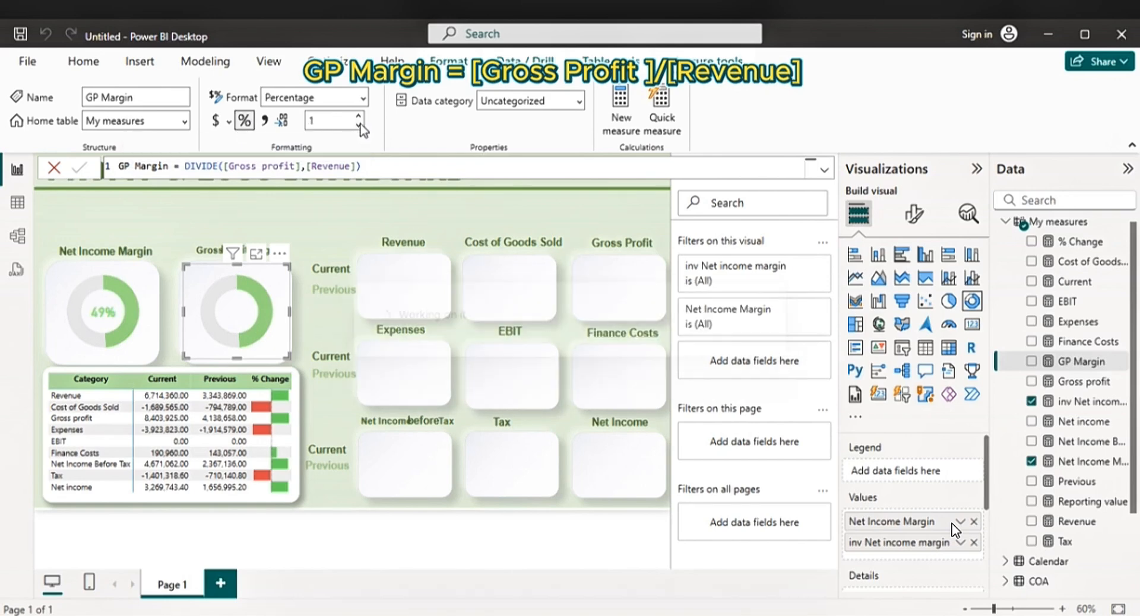
{"action": "left_click", "coordinate": [353, 211]}
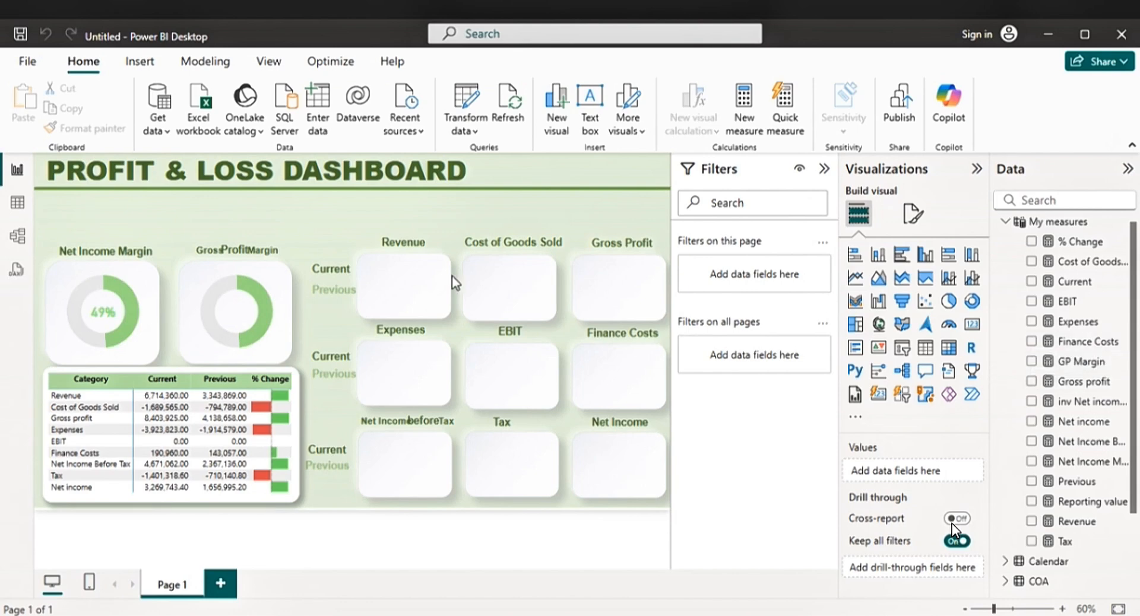
- Create a new measure in the My measures table with the formula Inv GP Margin = 1- [GP Margin]
{"action": "left_click", "coordinate": [1045, 221]}
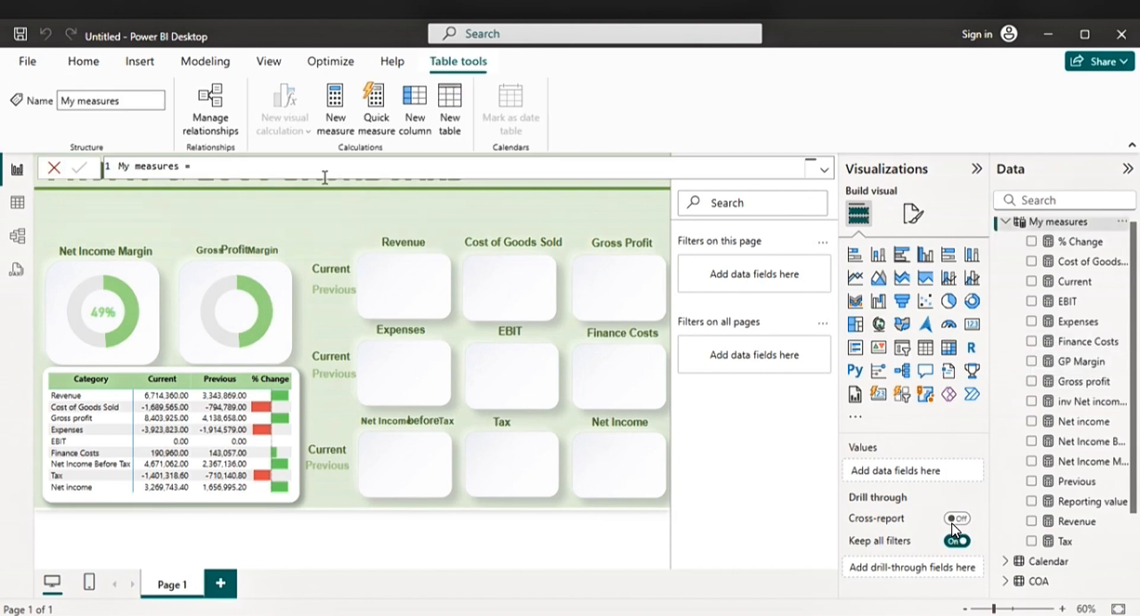
{"action": "left_click", "coordinate": [335, 110]}
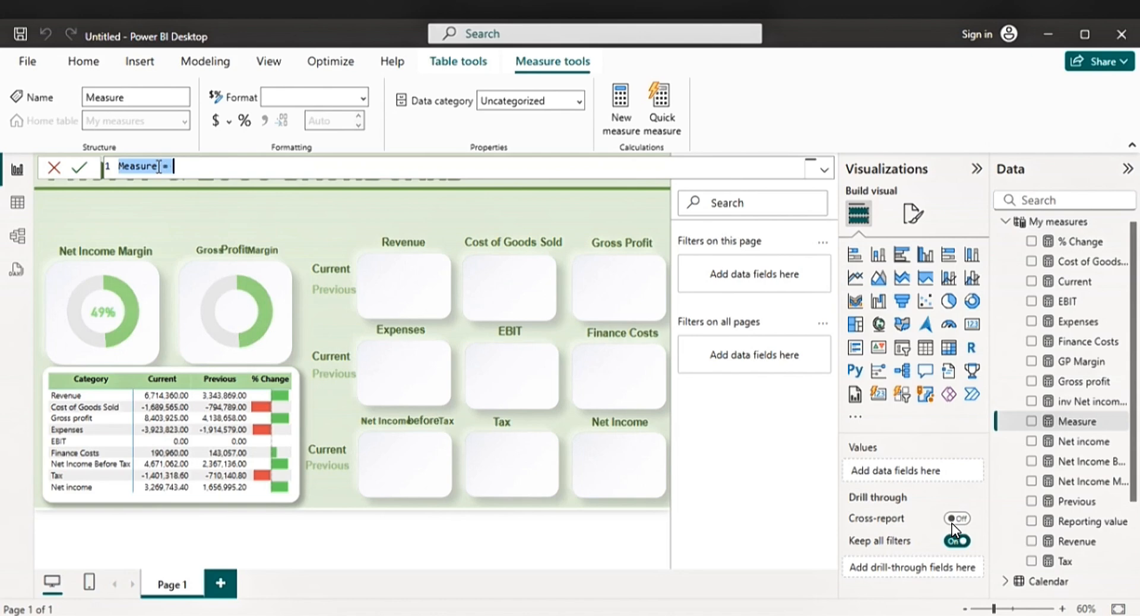
{"action": "left_click_drag", "start_coordinate": [159, 166], "coordinate": [118, 166]}
{"action": "type", "text": "INV"}
{"action": "key", "text": "BackSpace"}
{"action": "key", "text": "BackSpace"}
{"action": "key", "text": "BackSpace"}
{"action": "type", "text": "Inv GP Margin = 1- "}
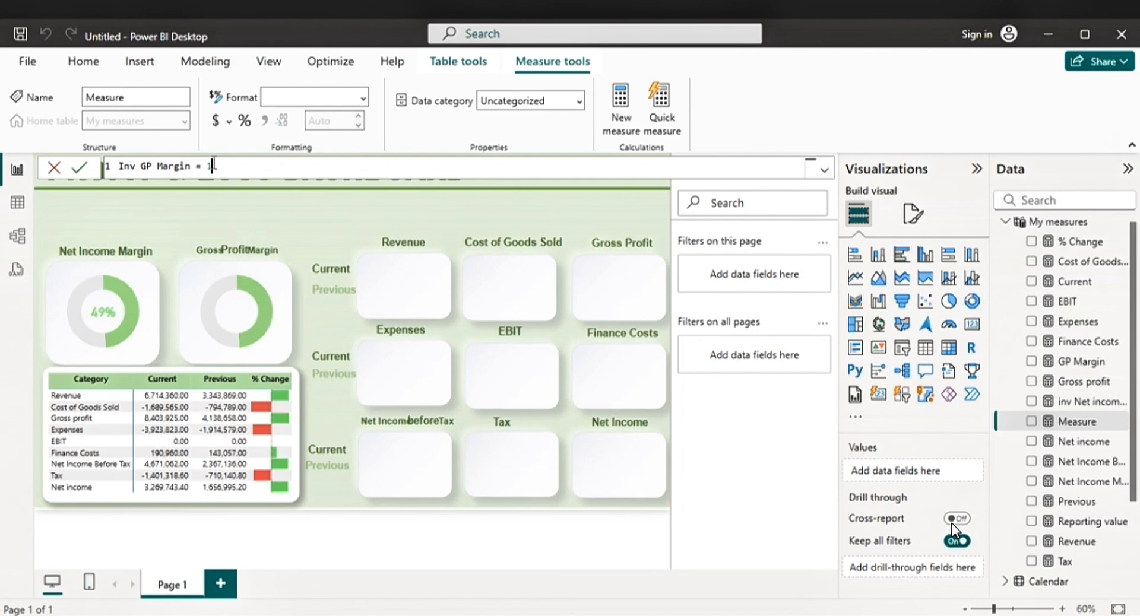
{"action": "type", "text": "gr"}
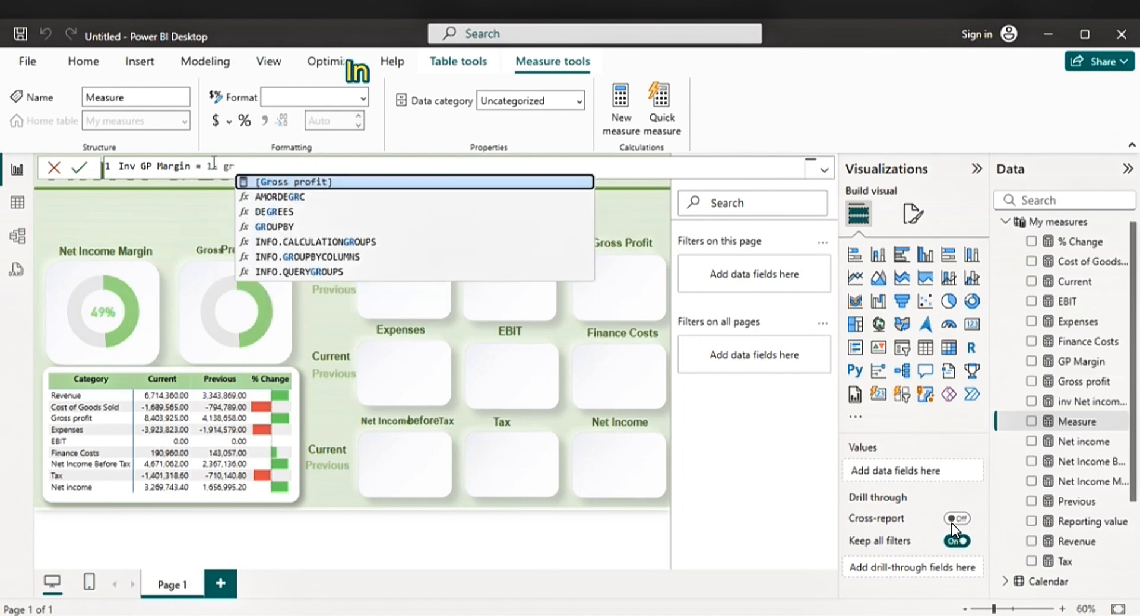
{"action": "key", "text": "BackSpace"}
{"action": "key", "text": "BackSpace"}
{"action": "type", "text": "dp"}
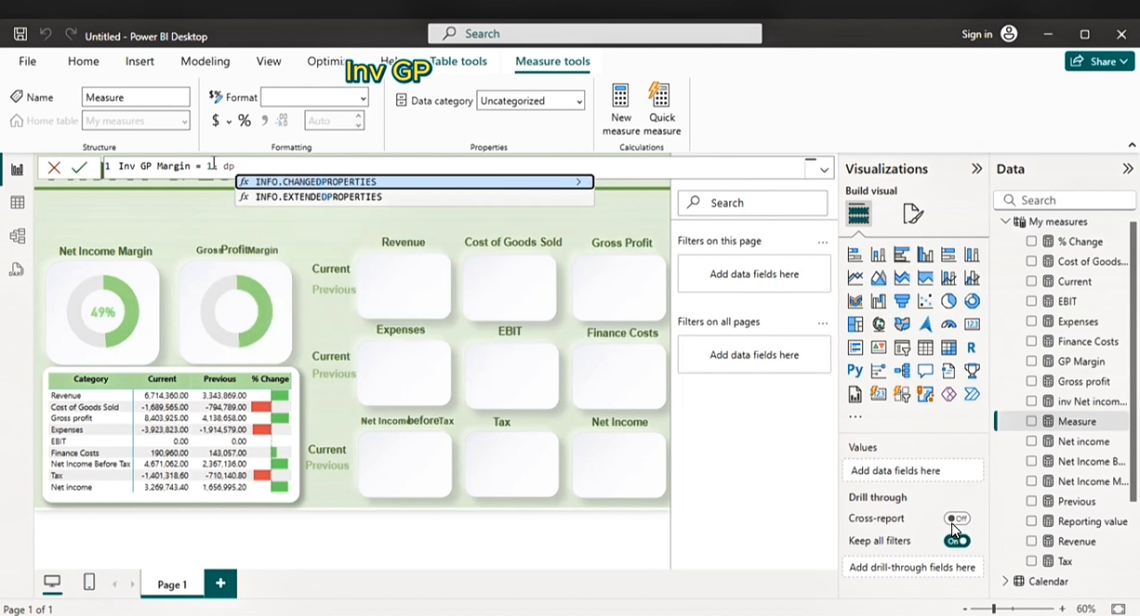
{"action": "key", "text": "BackSpace"}
{"action": "key", "text": "BackSpace"}
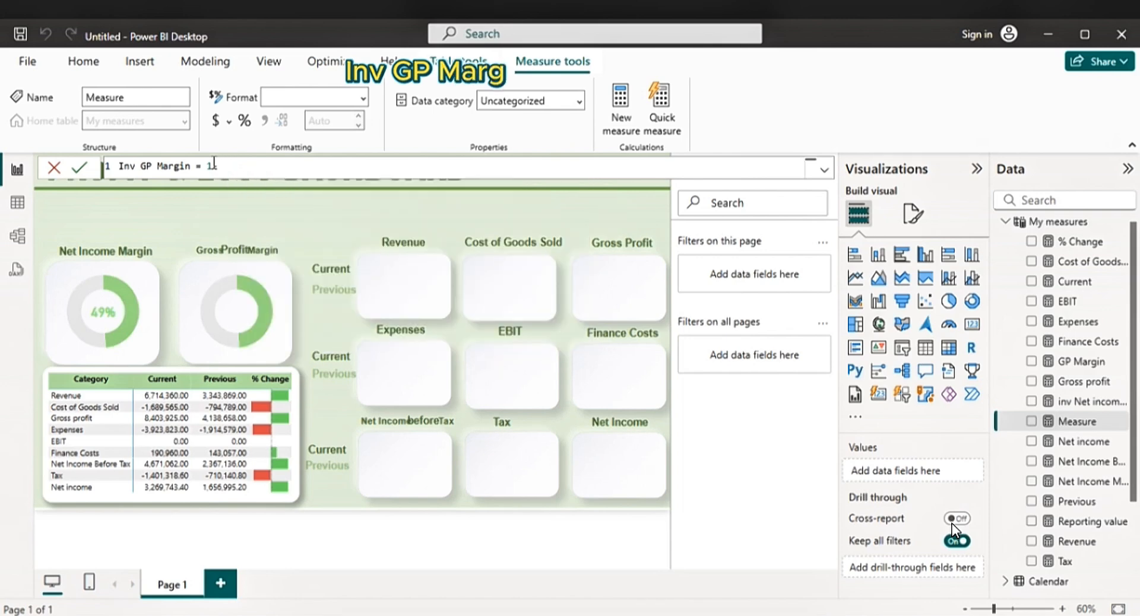
{"action": "type", "text": "[GP Margin]"}
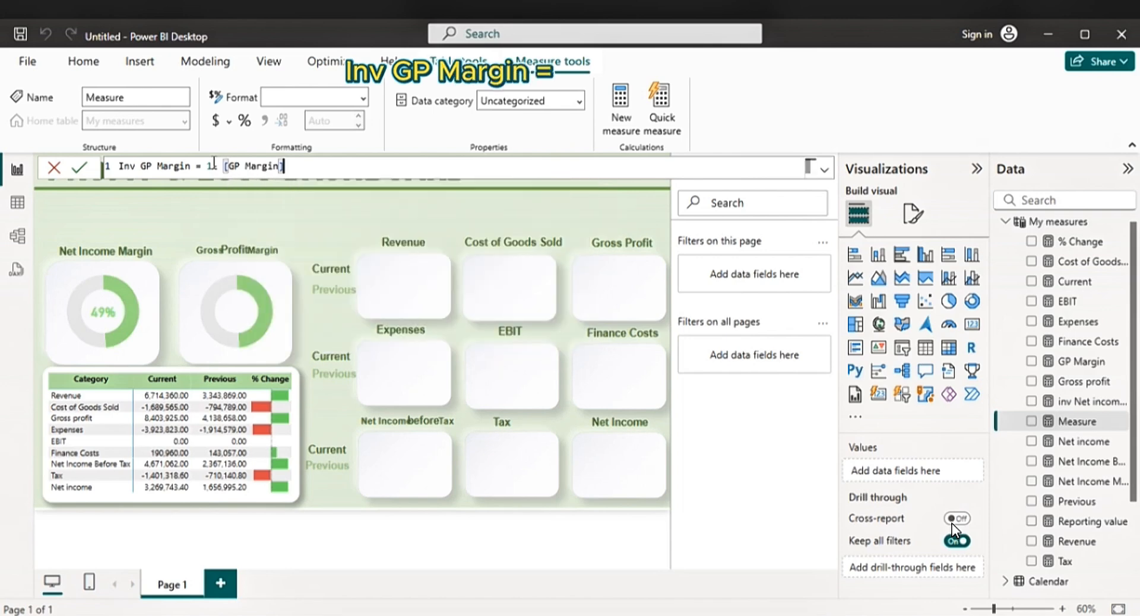
{"action": "key", "text": "Return"}
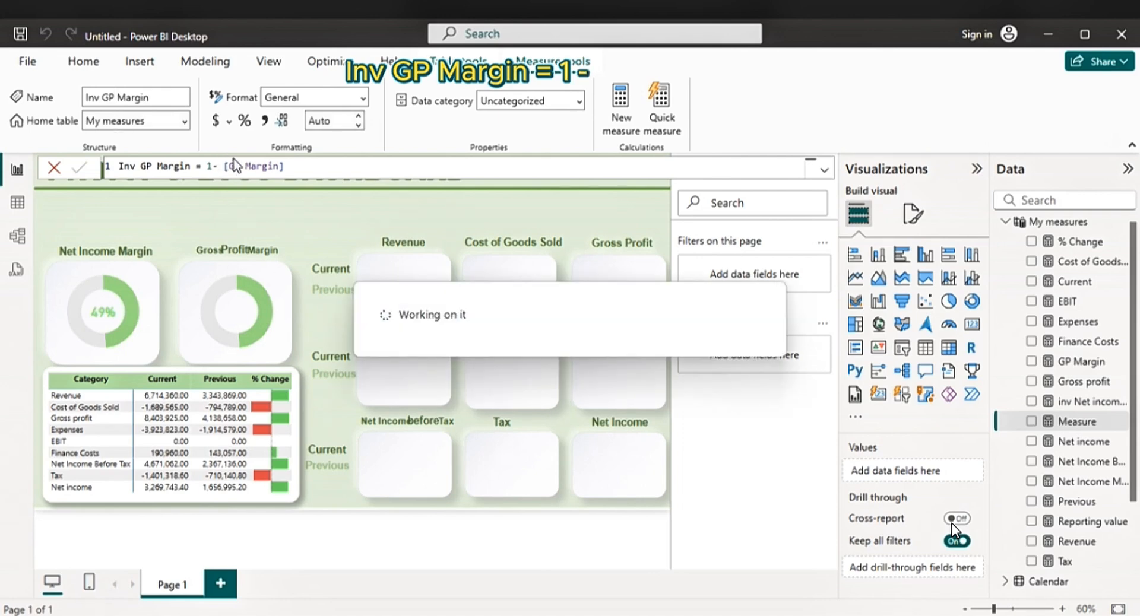
- Format the Inv GP Margin measure as a percentage with 0 decimal places
{"action": "left_click", "coordinate": [245, 125]}
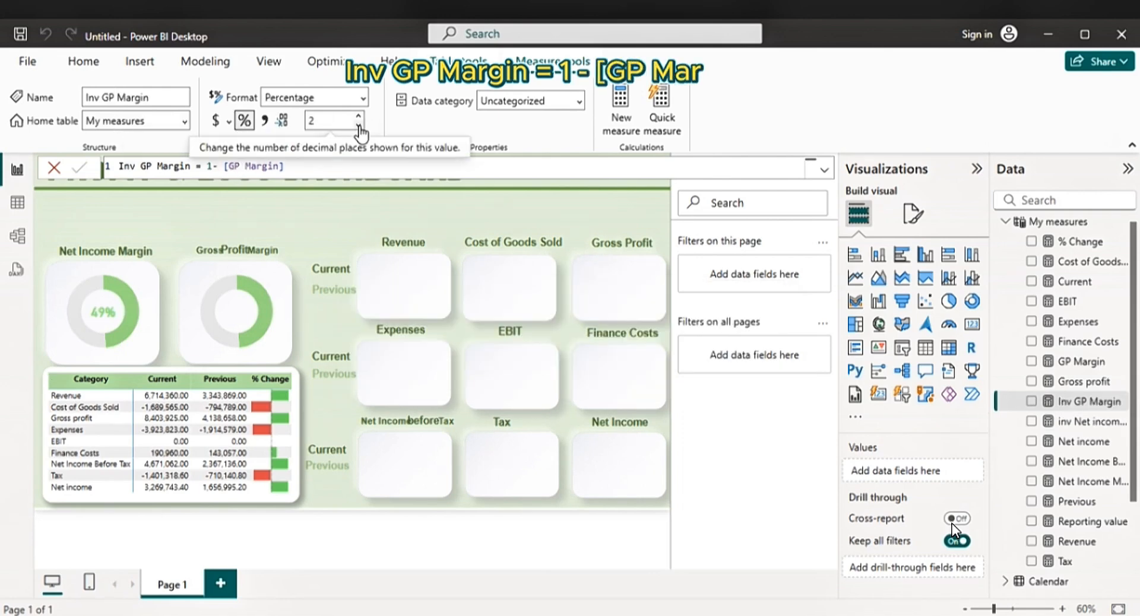
{"action": "left_click", "coordinate": [359, 126]}
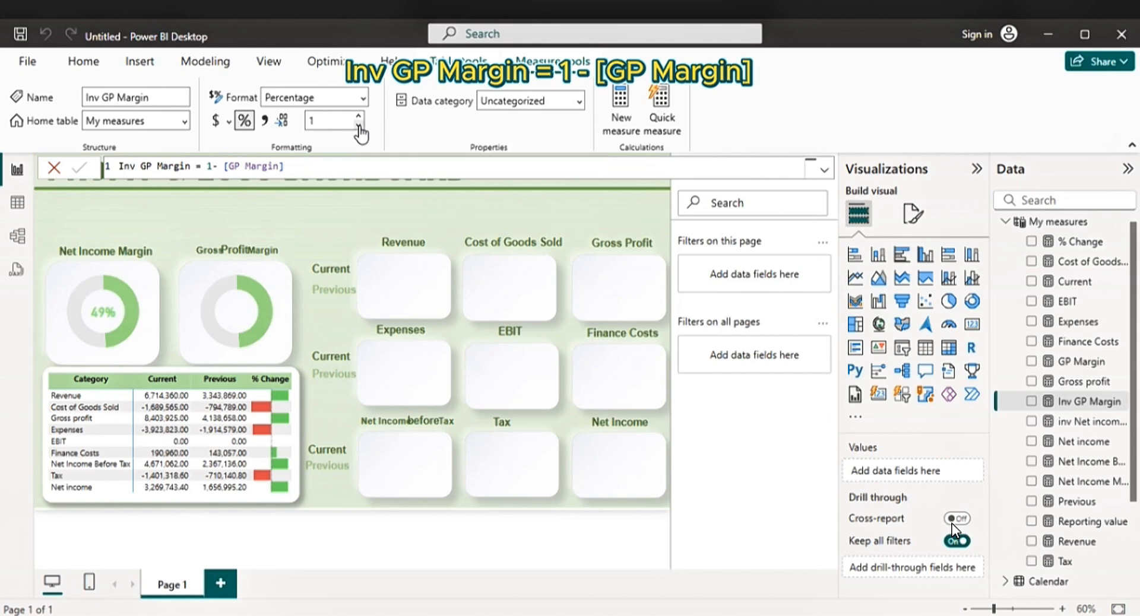
{"action": "left_click", "coordinate": [359, 126]}
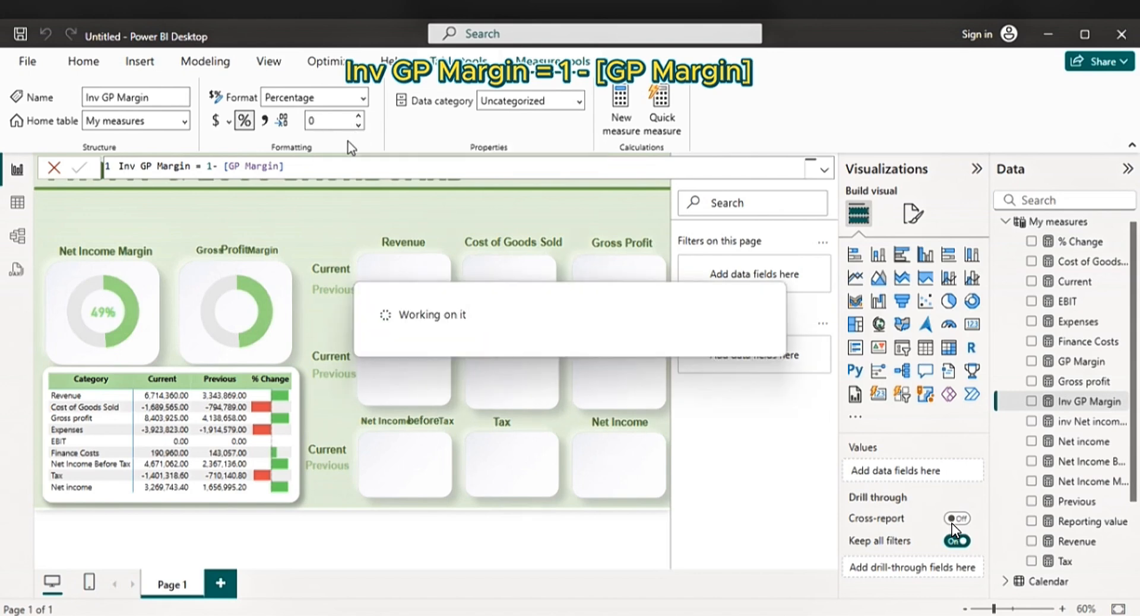
- Replace both values of the Gross Profit Margin donut chart with the GP Margin and Inv GP Margin measures
{"action": "left_click", "coordinate": [264, 279]}
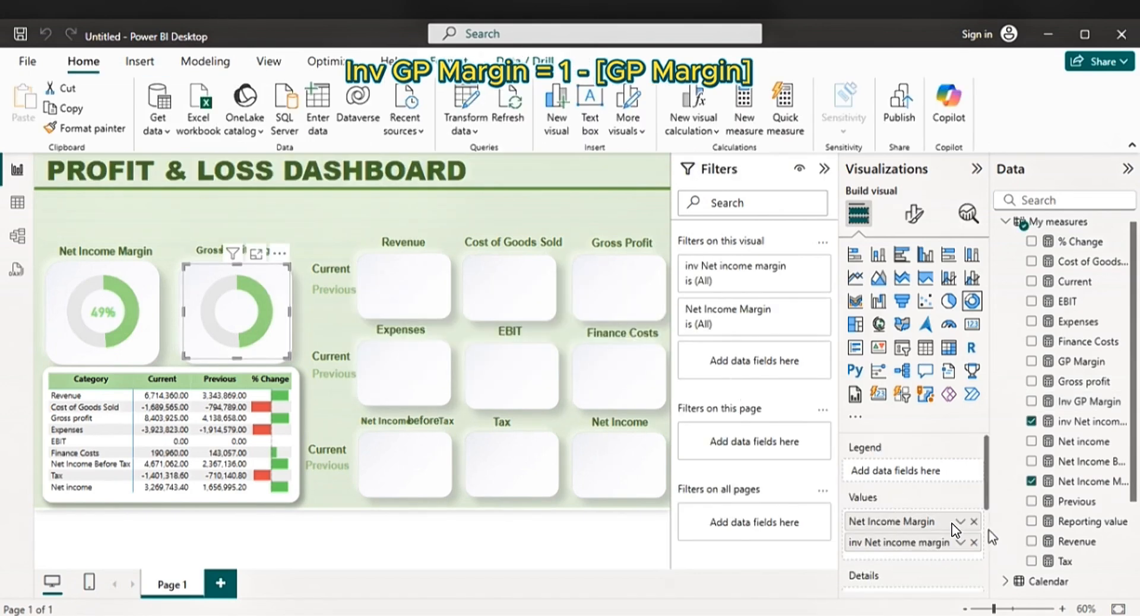
{"action": "left_click", "coordinate": [973, 522]}
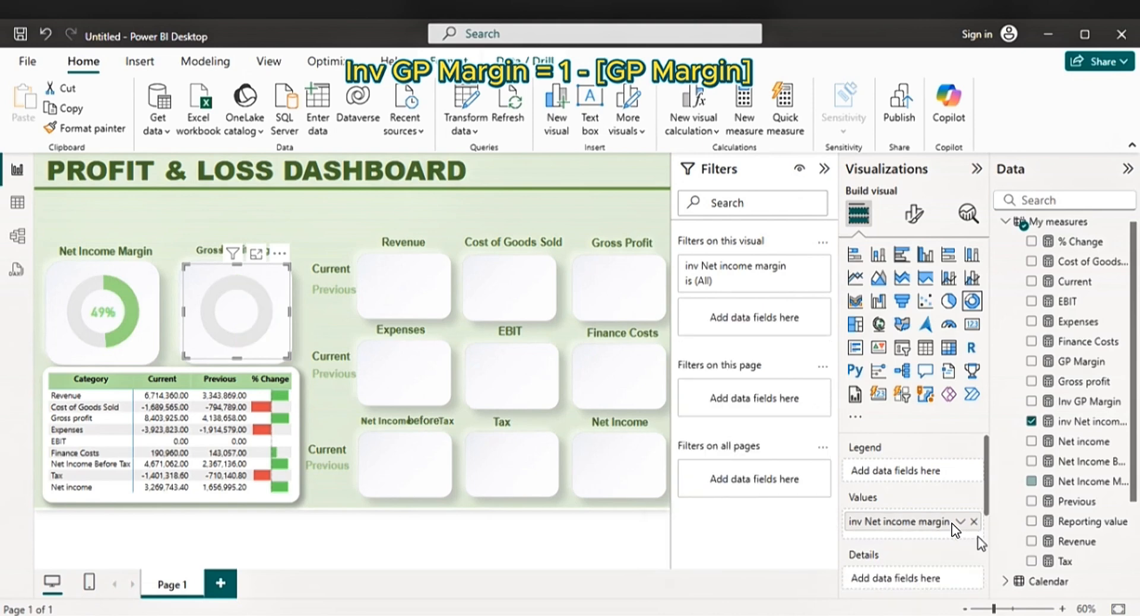
{"action": "left_click", "coordinate": [974, 521]}
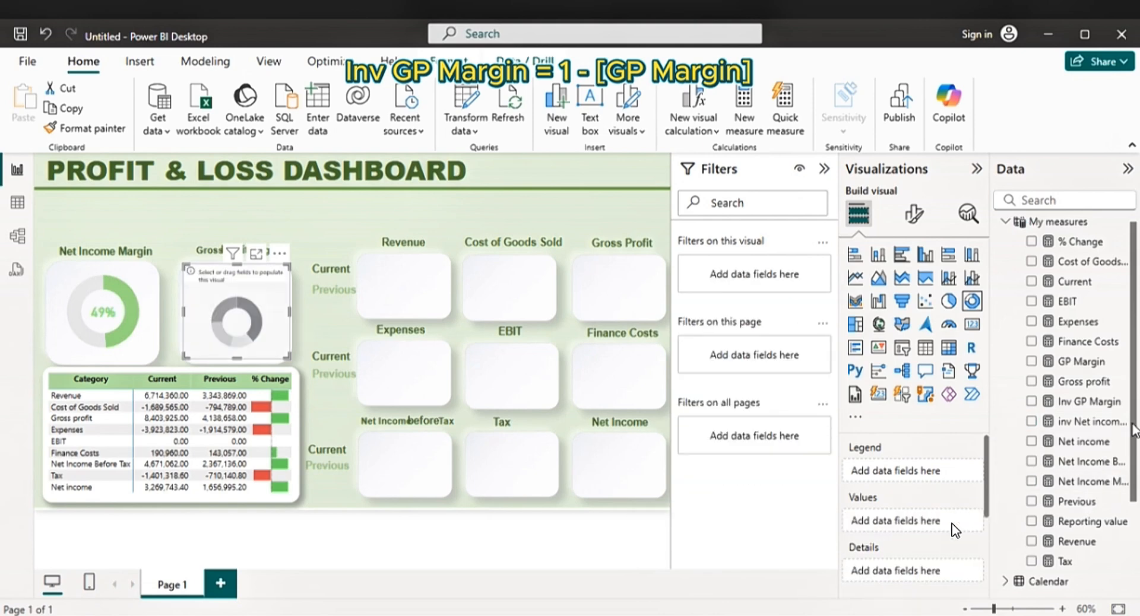
{"action": "left_click", "coordinate": [1032, 362]}
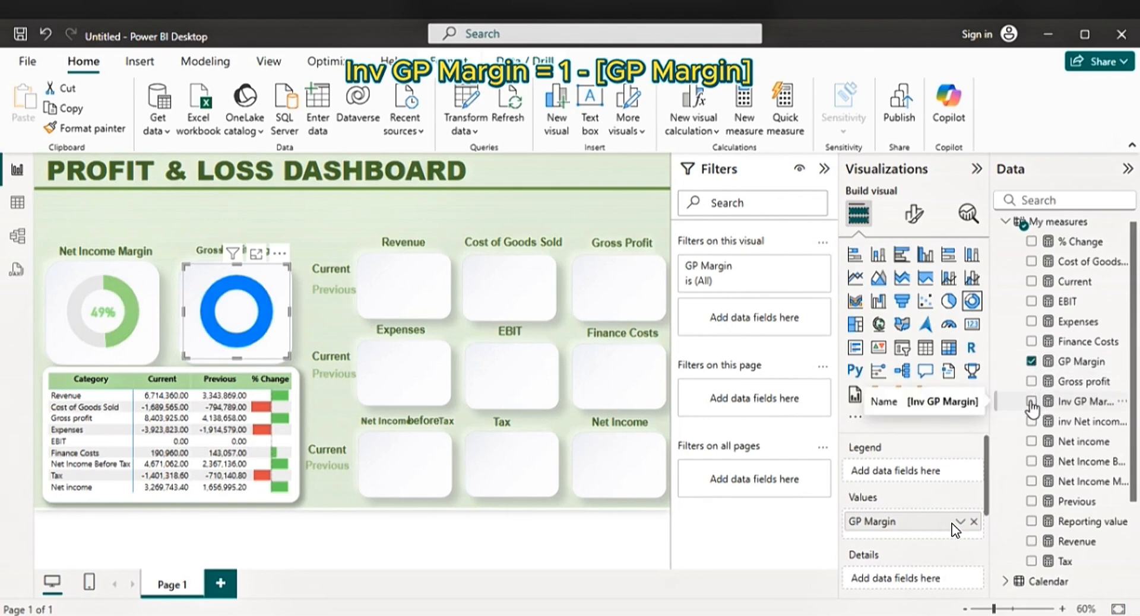
{"action": "left_click", "coordinate": [1031, 403]}
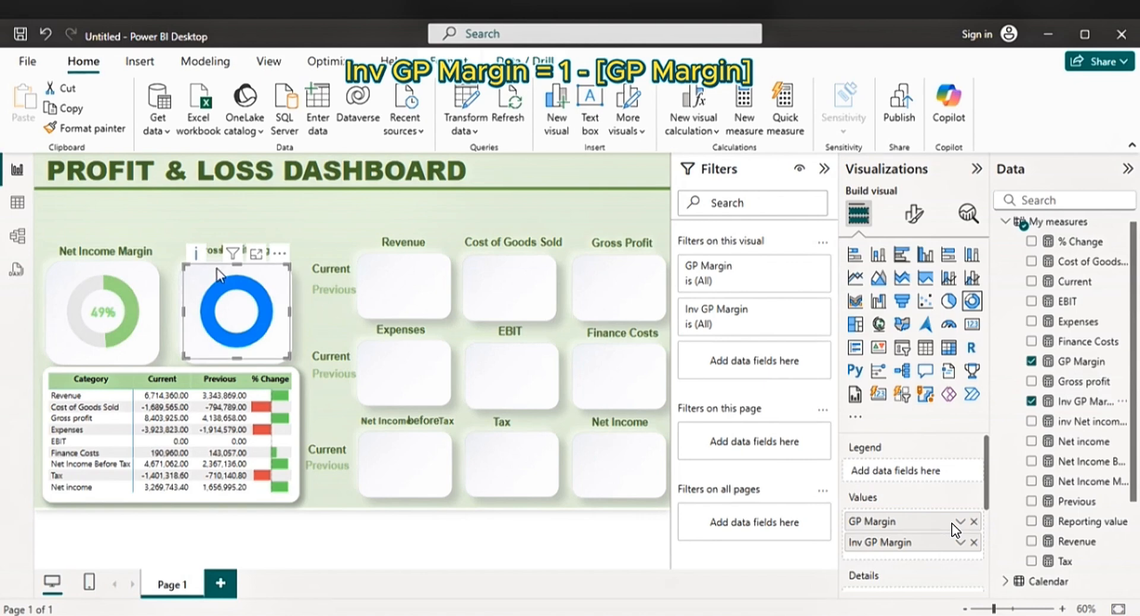
- Color the Gross Profit Margin donut's GP Margin slice light green and its Inv GP Margin slice light gray
{"action": "mouse_move", "coordinate": [197, 255]}
{"action": "left_click", "coordinate": [917, 217]}
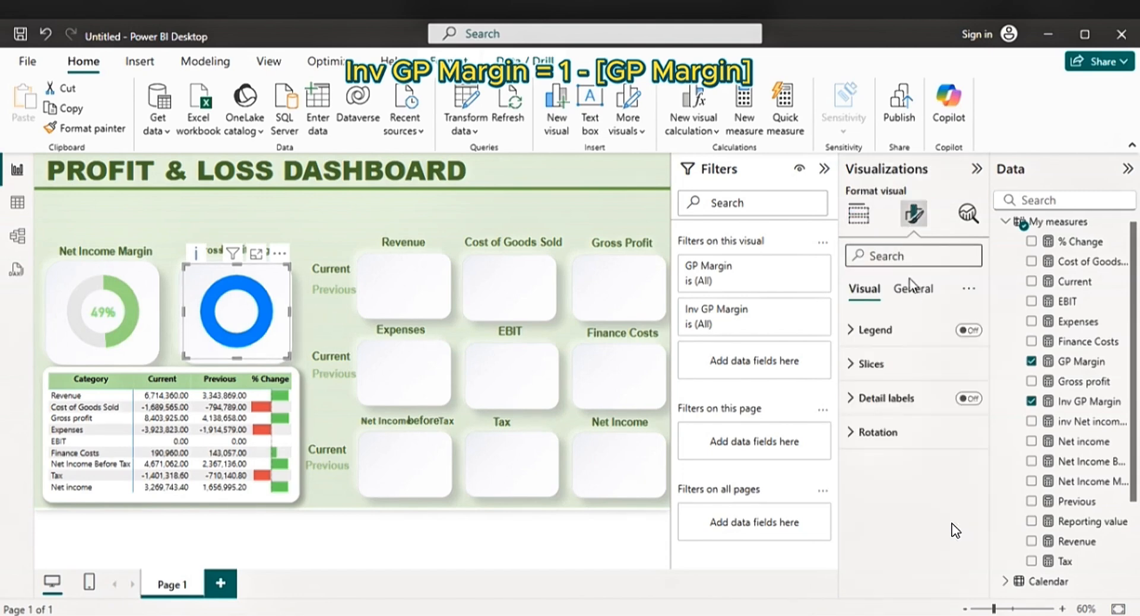
{"action": "left_click", "coordinate": [872, 364]}
{"action": "left_click", "coordinate": [886, 449]}
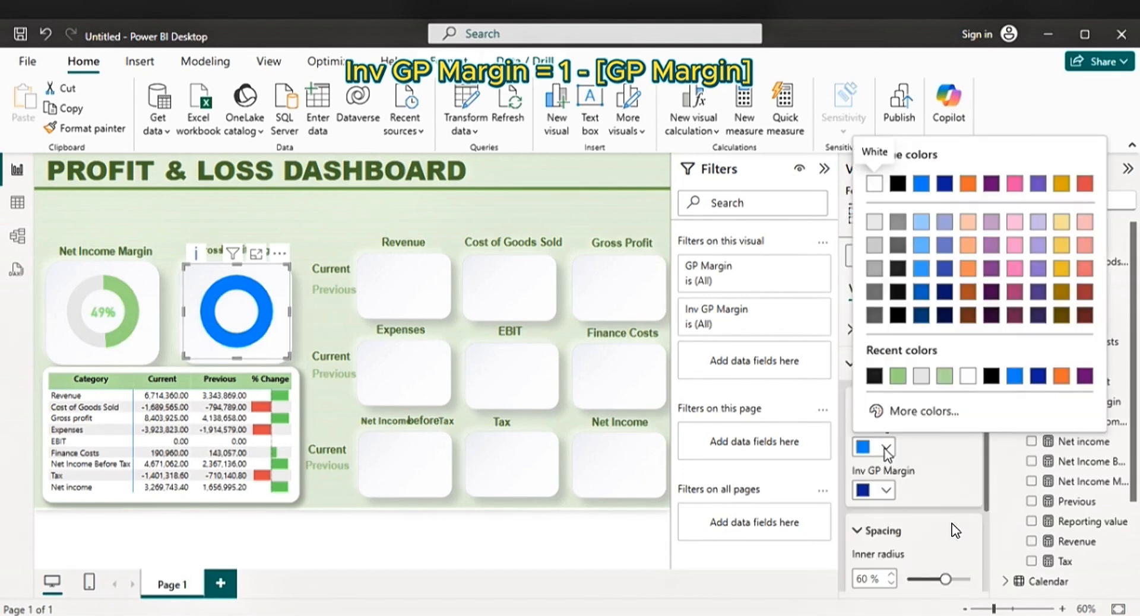
{"action": "left_click", "coordinate": [897, 375]}
{"action": "left_click", "coordinate": [886, 490]}
{"action": "left_click", "coordinate": [874, 269]}
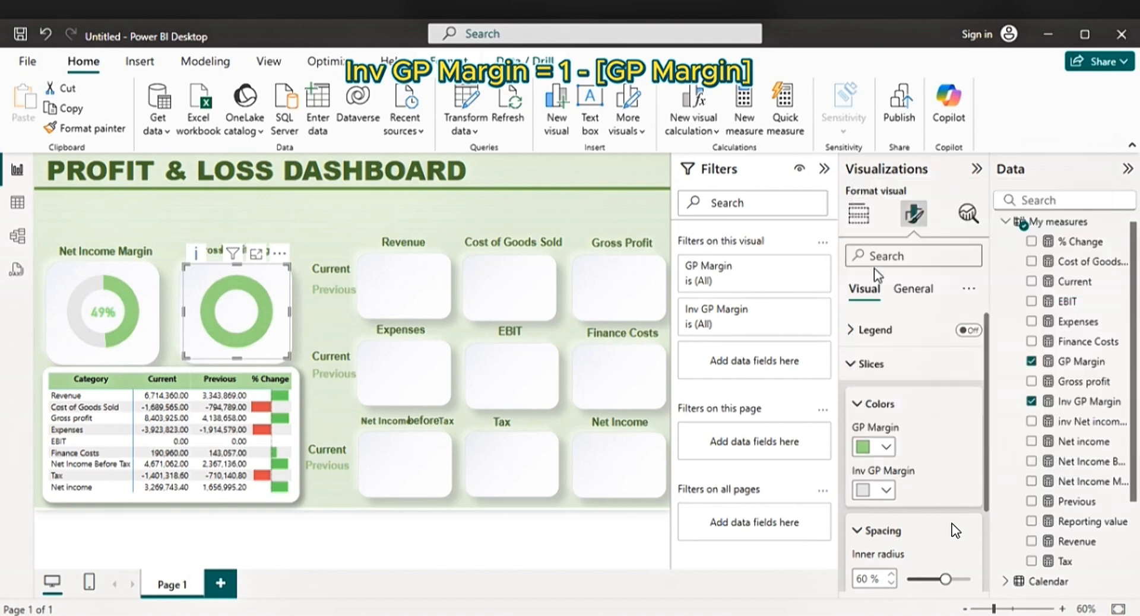
{"action": "left_click", "coordinate": [316, 224]}
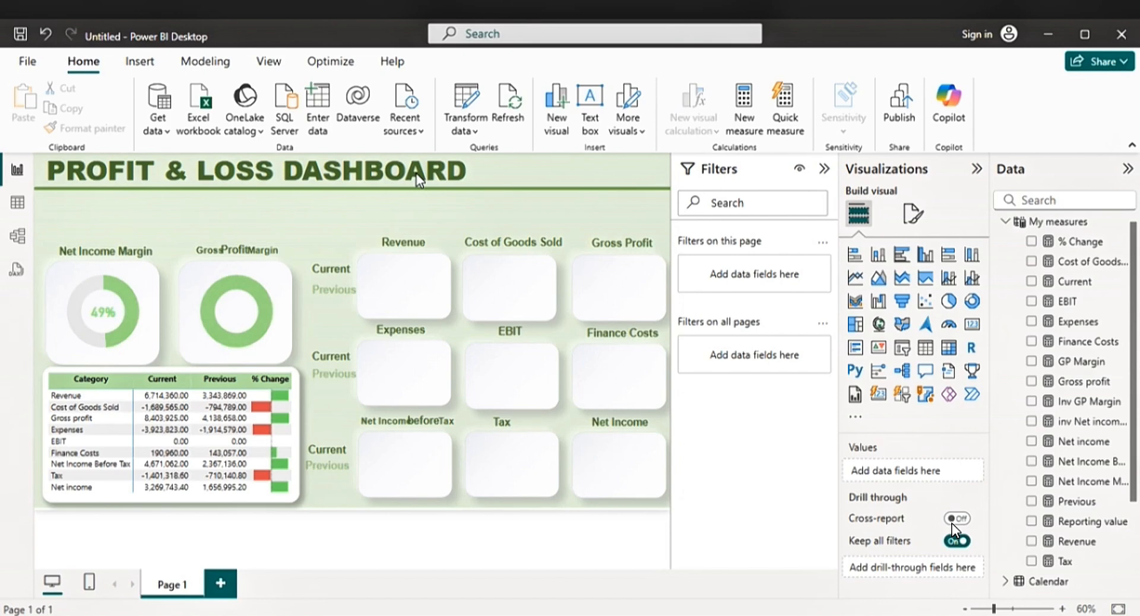
- Copy the Net Income Margin percentage card and place the duplicate in the center of the Gross Profit Margin donut
{"action": "left_click", "coordinate": [106, 321]}
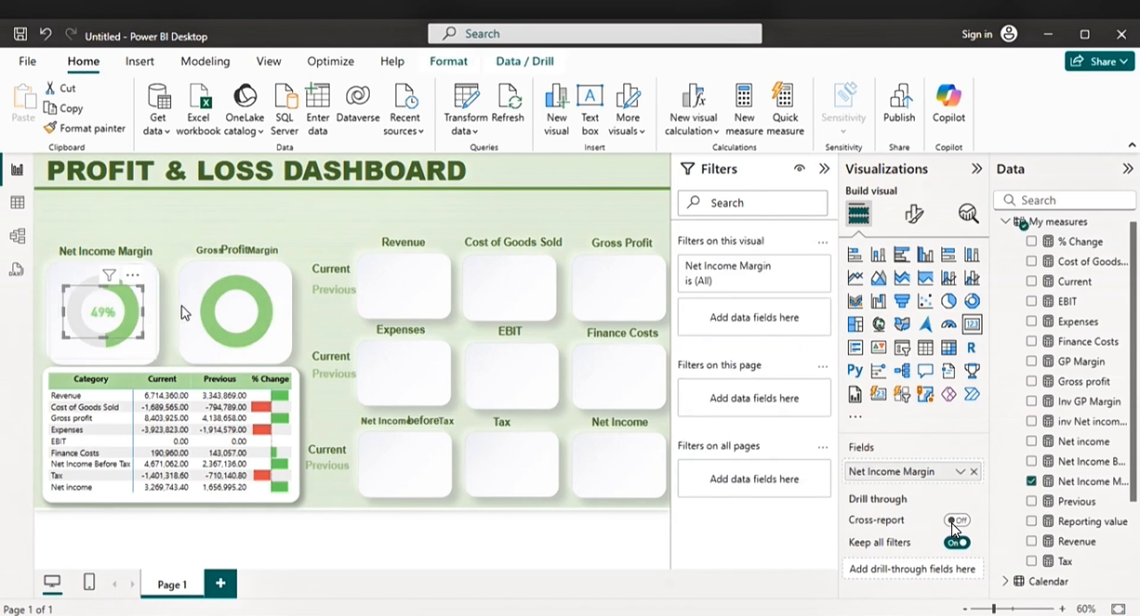
{"action": "key", "text": "ctrl+c"}
{"action": "left_click", "coordinate": [220, 318]}
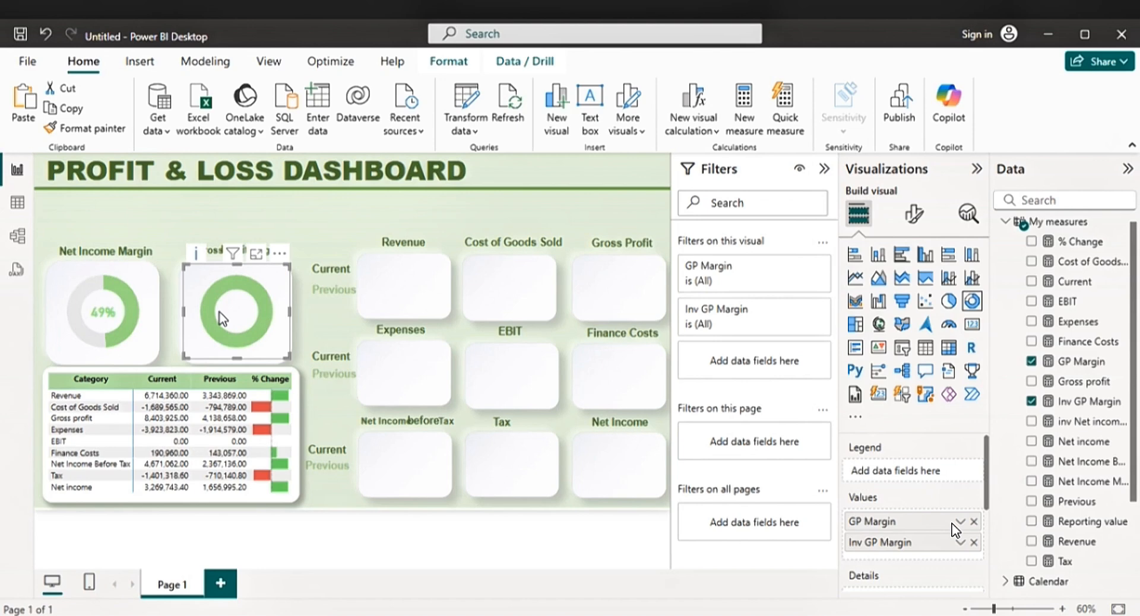
{"action": "key", "text": "ctrl+v"}
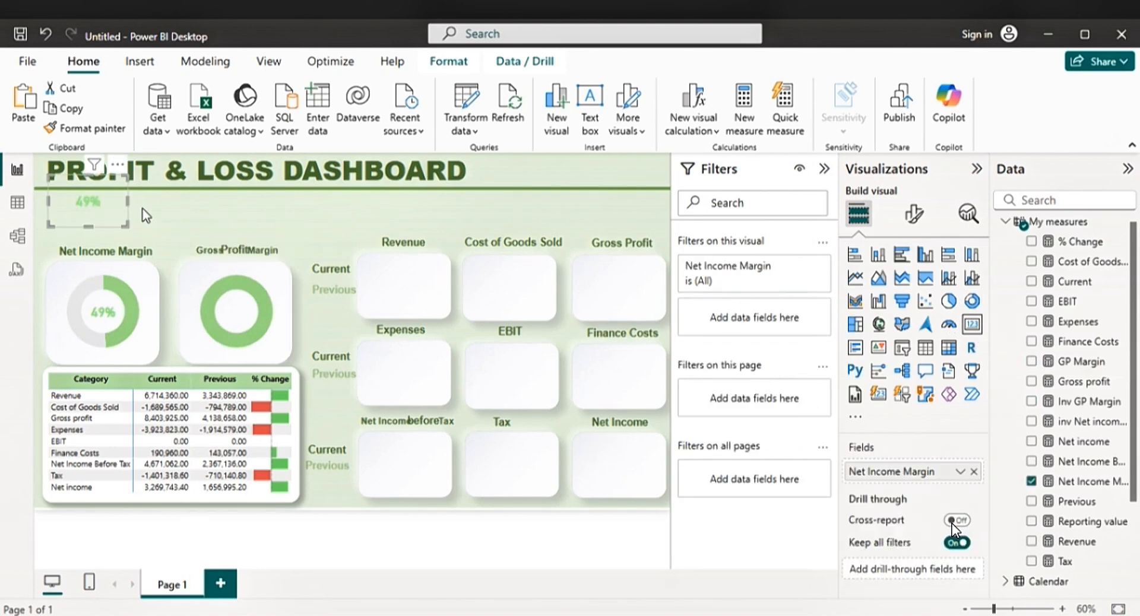
{"action": "left_click_drag", "start_coordinate": [110, 202], "coordinate": [258, 310]}
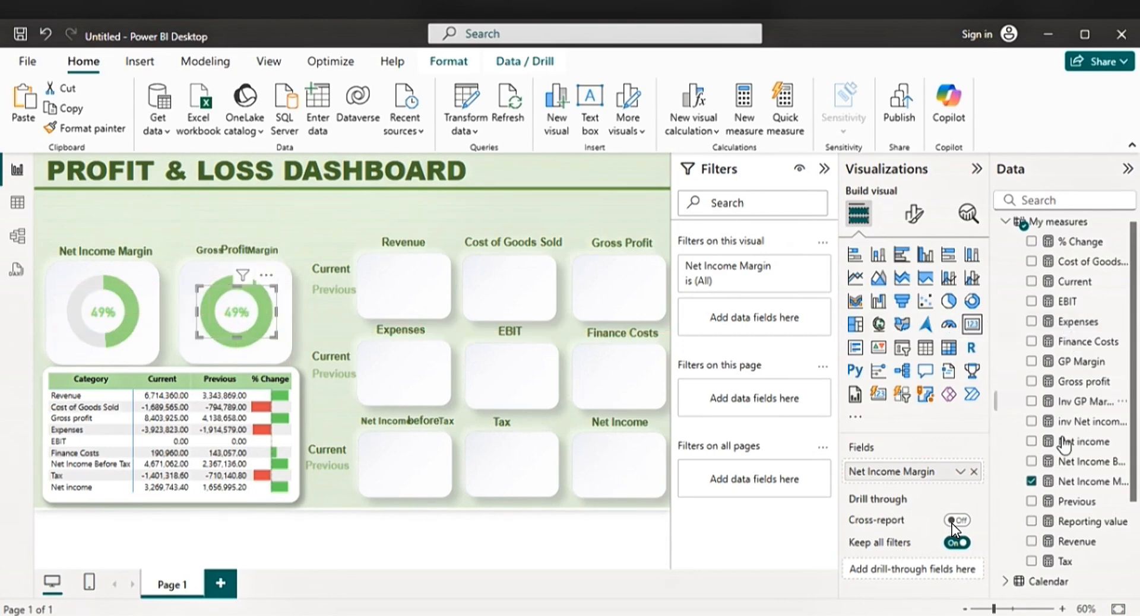
- Remove the Net Income Margin field from the percentage card on the Gross Profit Margin donut
{"action": "left_click", "coordinate": [973, 472]}
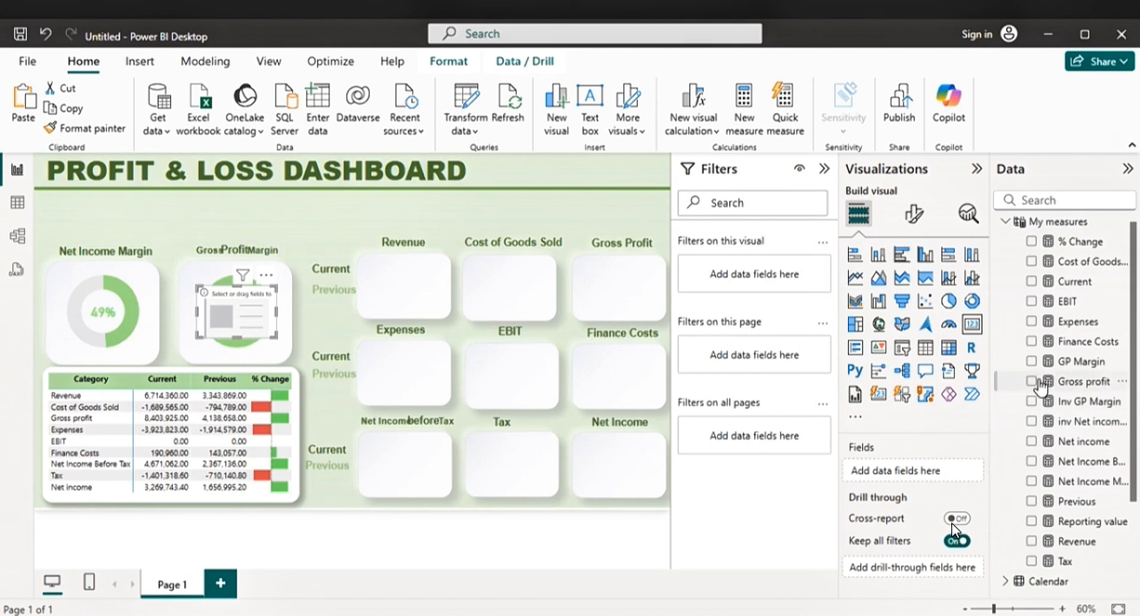
- Add the GP Margin measure to the empty card at the centre of the Gross Profit Margin donut
{"action": "left_click", "coordinate": [1031, 362]}
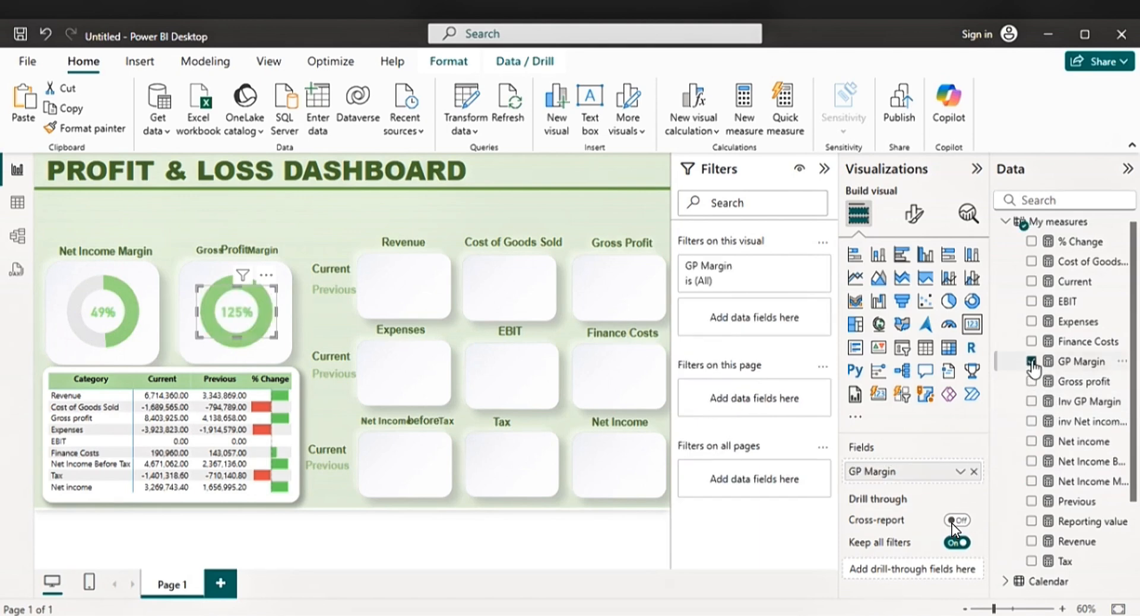
{"action": "left_click", "coordinate": [306, 231]}
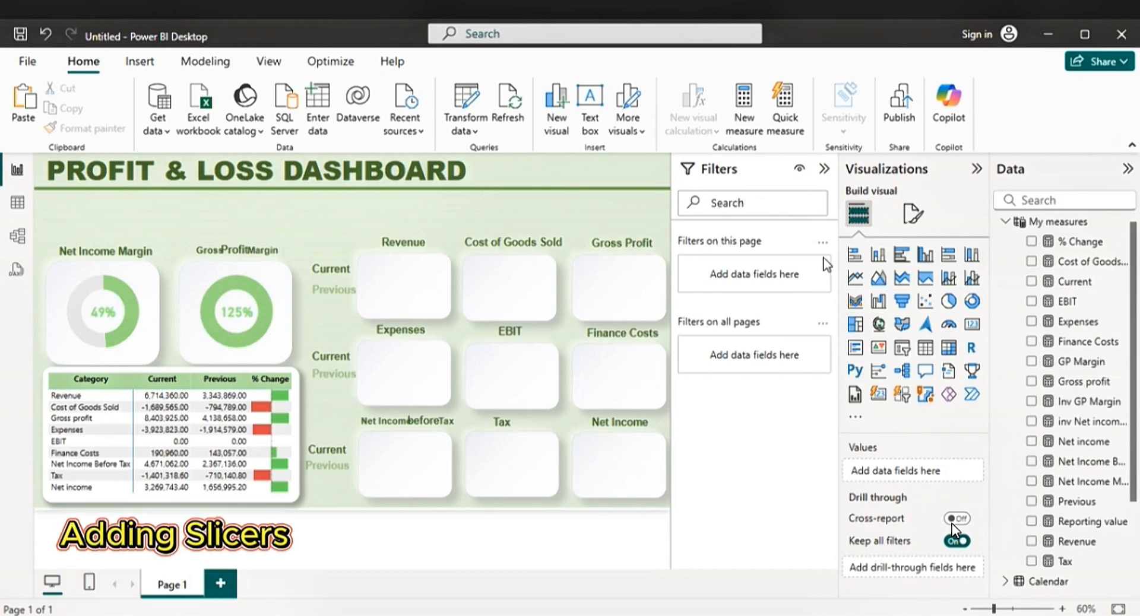
- Insert a slicer on the report page and fill it with the Year field from the Calendar table
{"action": "left_click", "coordinate": [902, 350]}
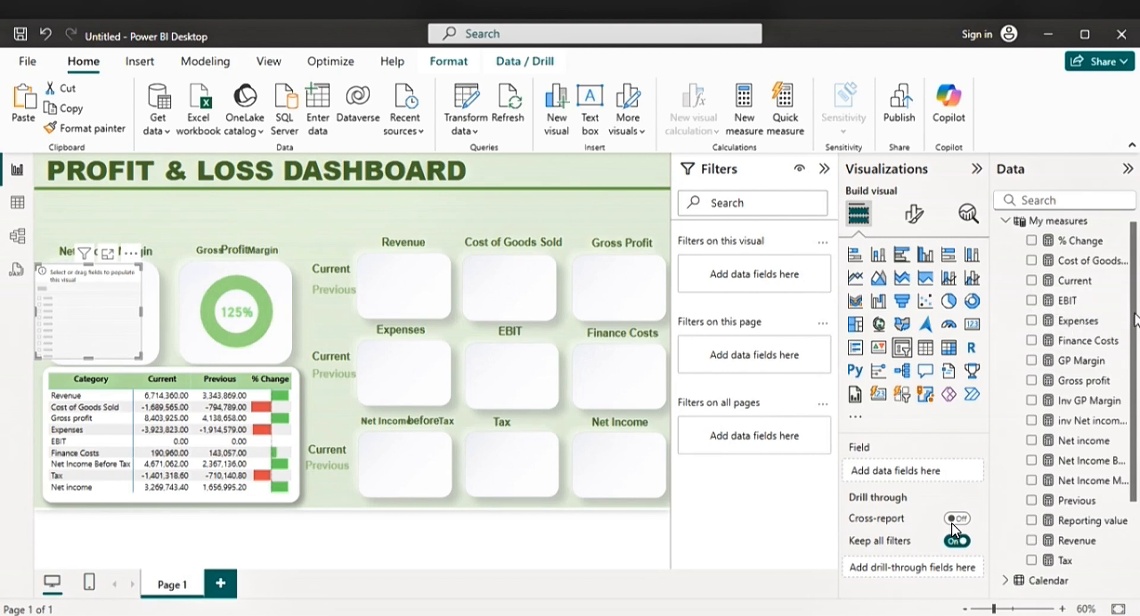
{"action": "left_click_drag", "start_coordinate": [1135, 319], "coordinate": [1136, 407]}
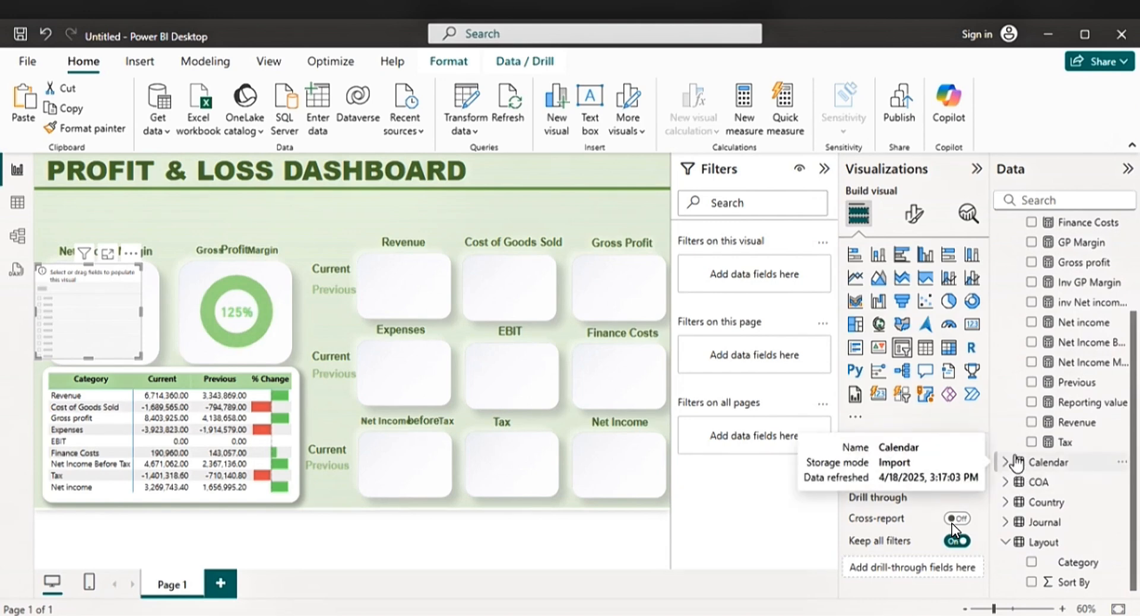
{"action": "left_click", "coordinate": [1015, 462]}
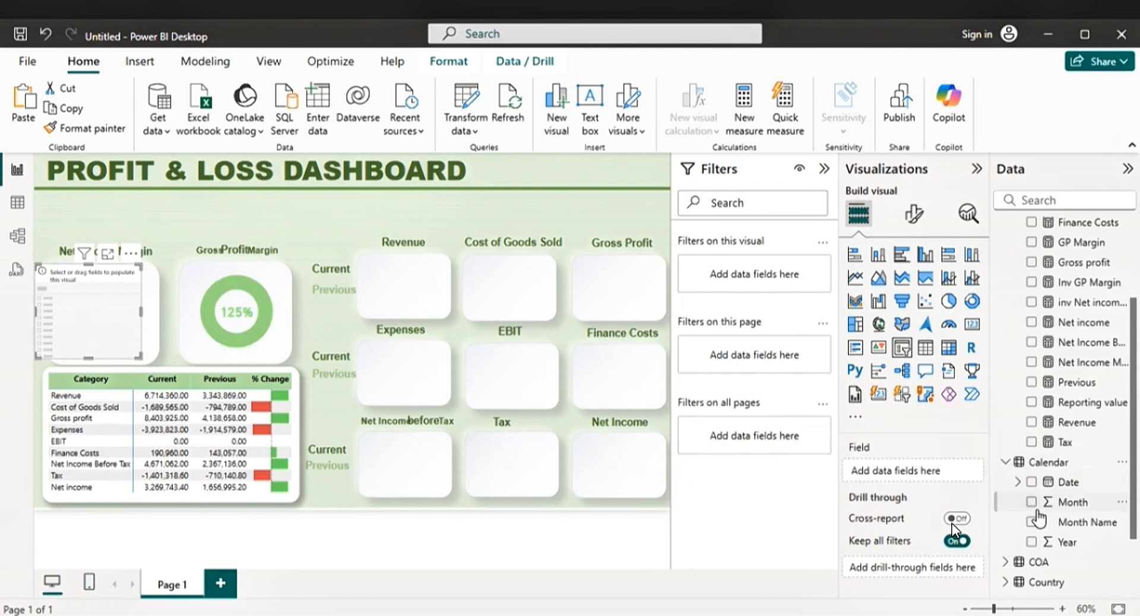
{"action": "left_click", "coordinate": [1031, 542]}
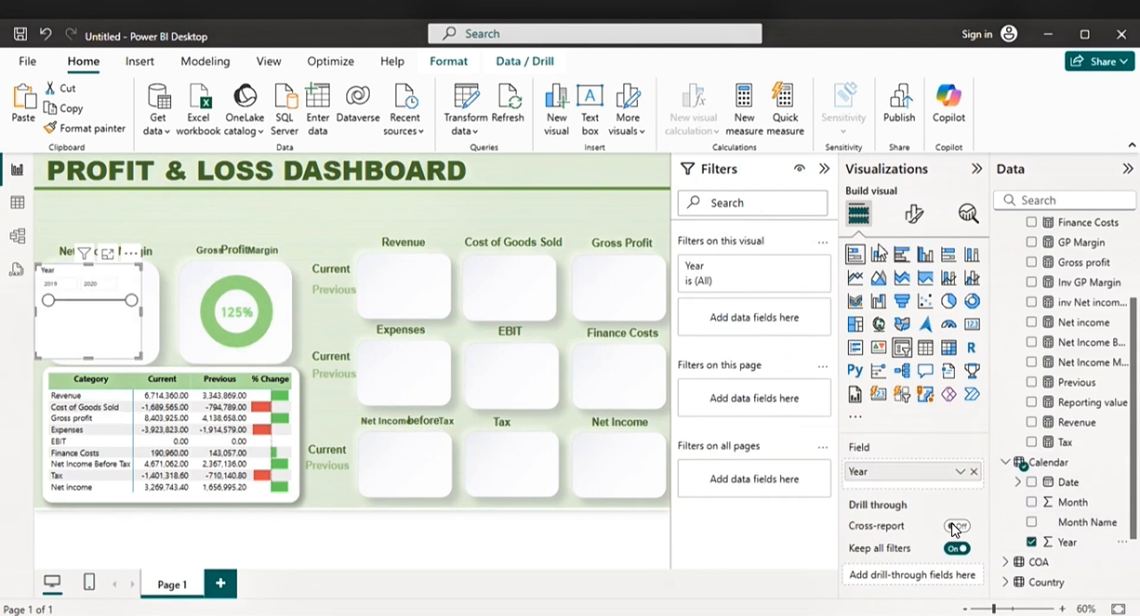
- Change the Year slicer's style to Tile
{"action": "left_click", "coordinate": [914, 215]}
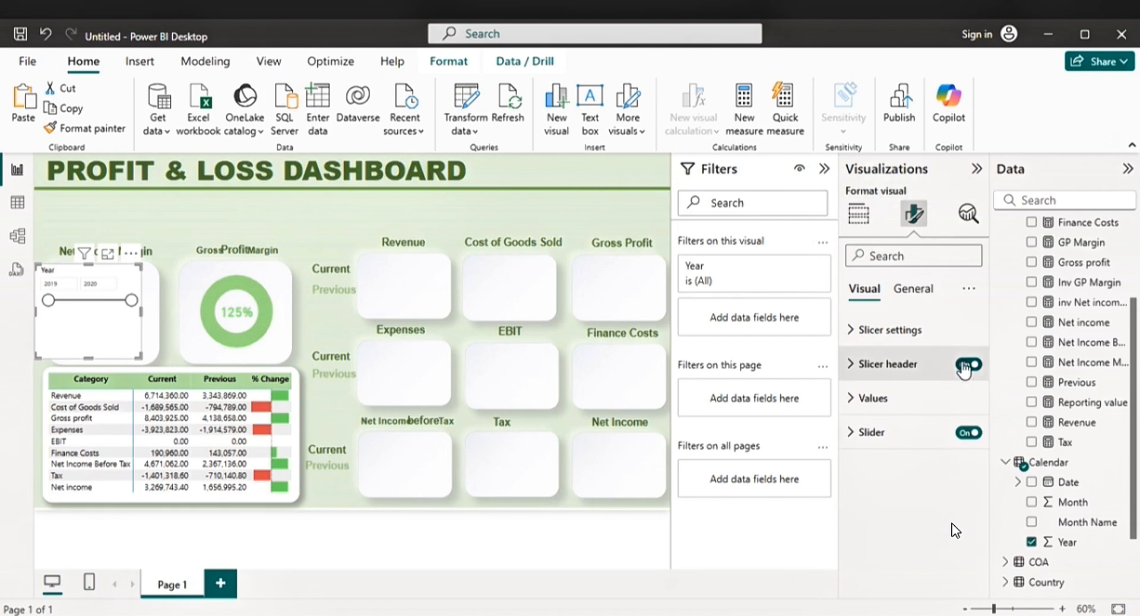
{"action": "left_click", "coordinate": [902, 336]}
{"action": "left_click", "coordinate": [960, 413]}
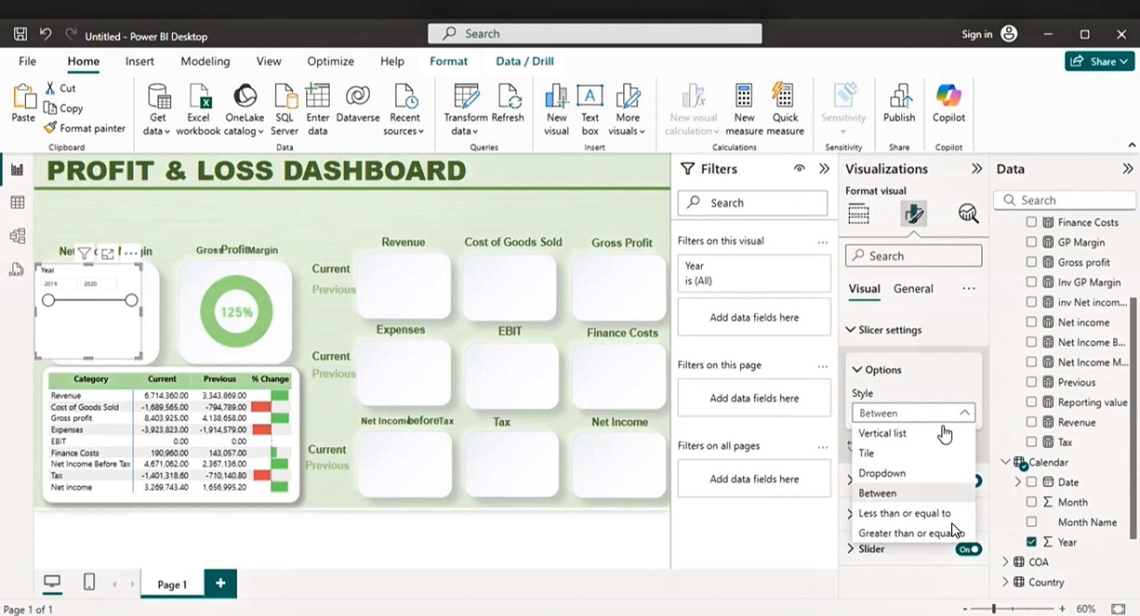
{"action": "left_click", "coordinate": [908, 454]}
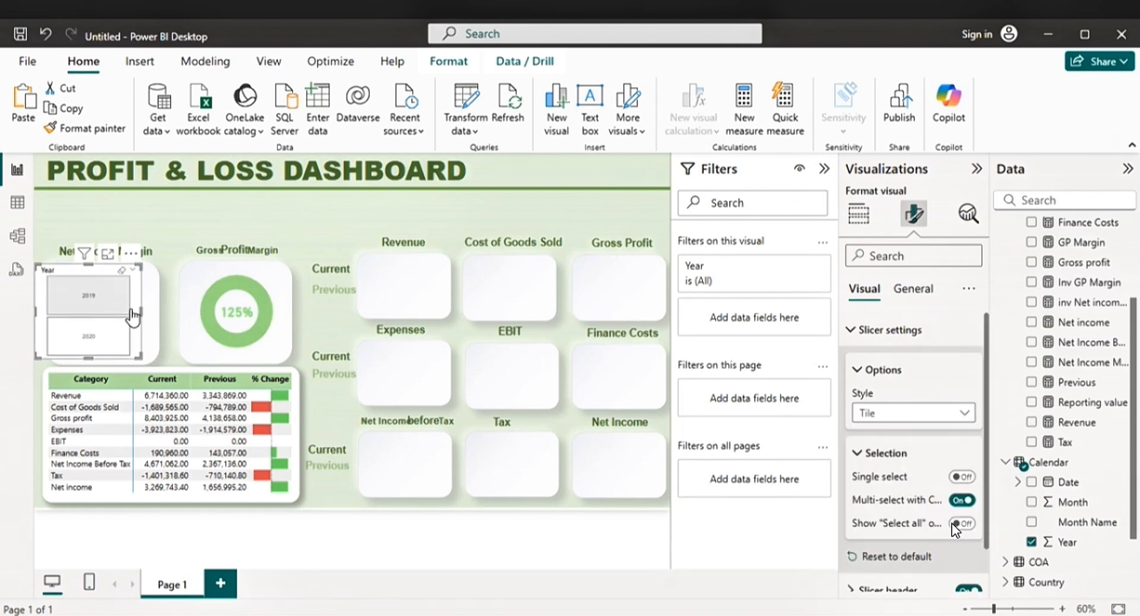
- Resize the Year slicer into a compact strip with both years side by side and place it above the Net Income Margin donut
{"action": "left_click_drag", "start_coordinate": [132, 314], "coordinate": [298, 309]}
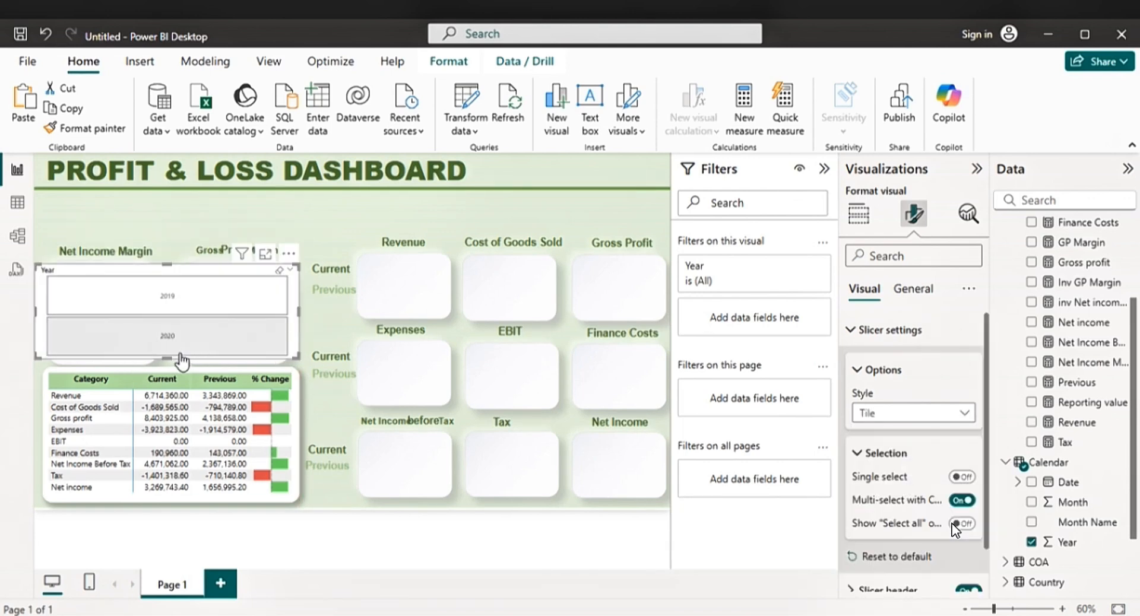
{"action": "left_click_drag", "start_coordinate": [181, 360], "coordinate": [190, 208]}
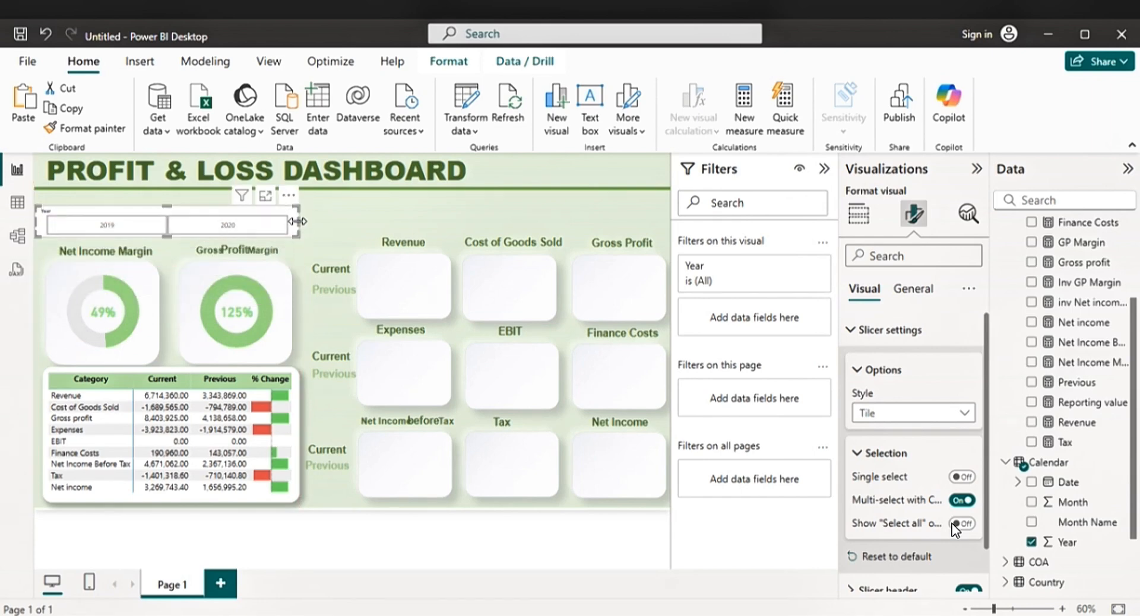
{"action": "left_click_drag", "start_coordinate": [298, 221], "coordinate": [215, 221]}
{"action": "mouse_move", "coordinate": [140, 211]}
{"action": "left_mouse_down"}
{"action": "mouse_move", "coordinate": [149, 199]}
{"action": "mouse_move", "coordinate": [134, 237]}
{"action": "mouse_move", "coordinate": [138, 204]}
{"action": "left_mouse_up"}
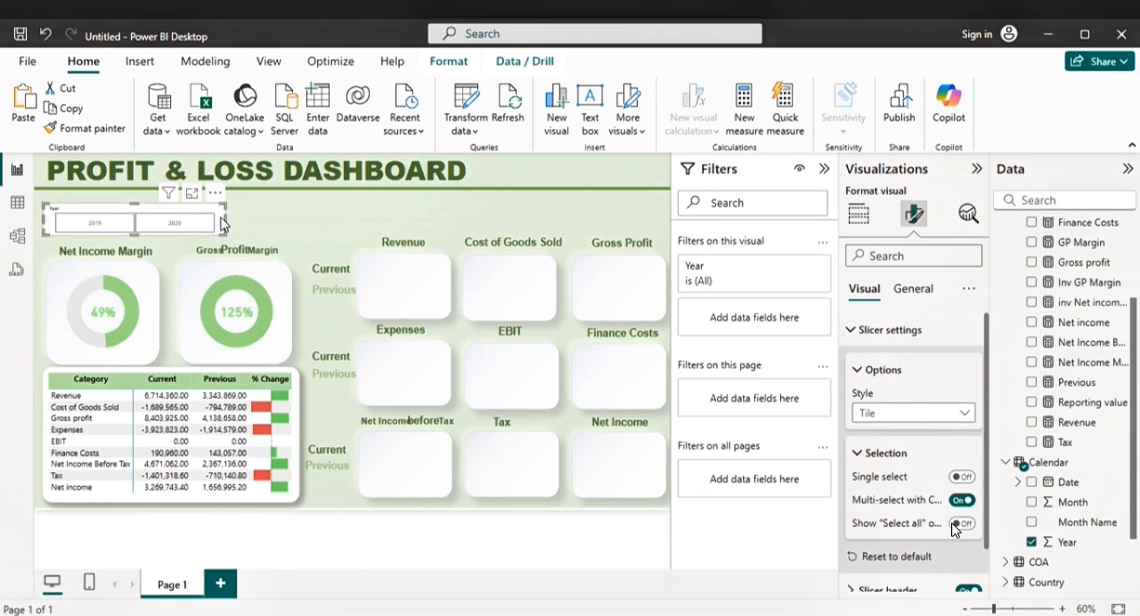
{"action": "left_click_drag", "start_coordinate": [225, 218], "coordinate": [190, 218]}
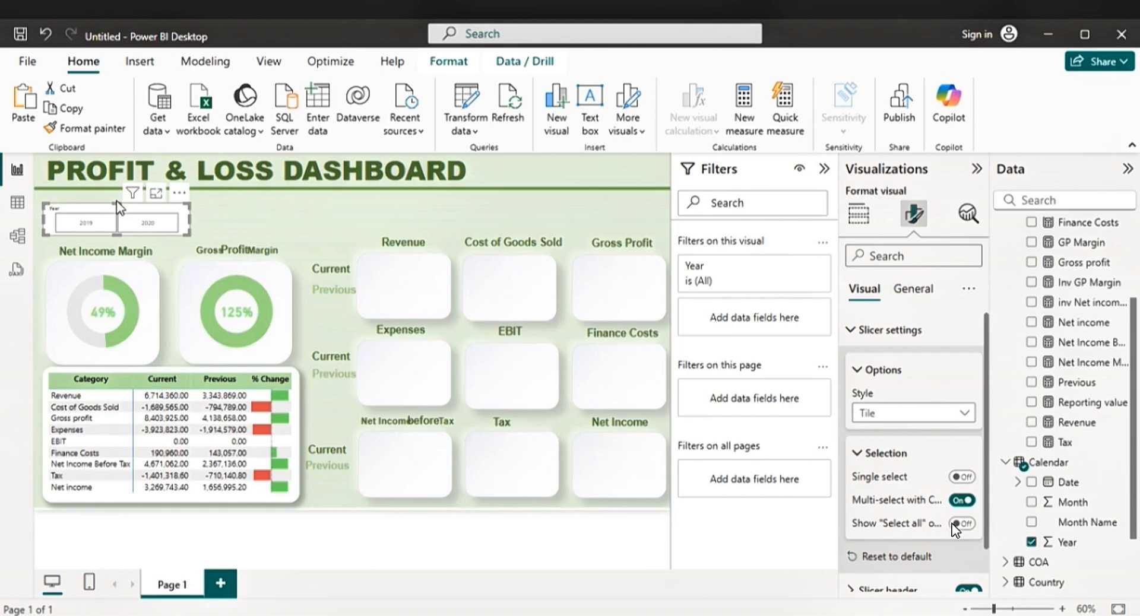
{"action": "left_click_drag", "start_coordinate": [116, 203], "coordinate": [117, 199]}
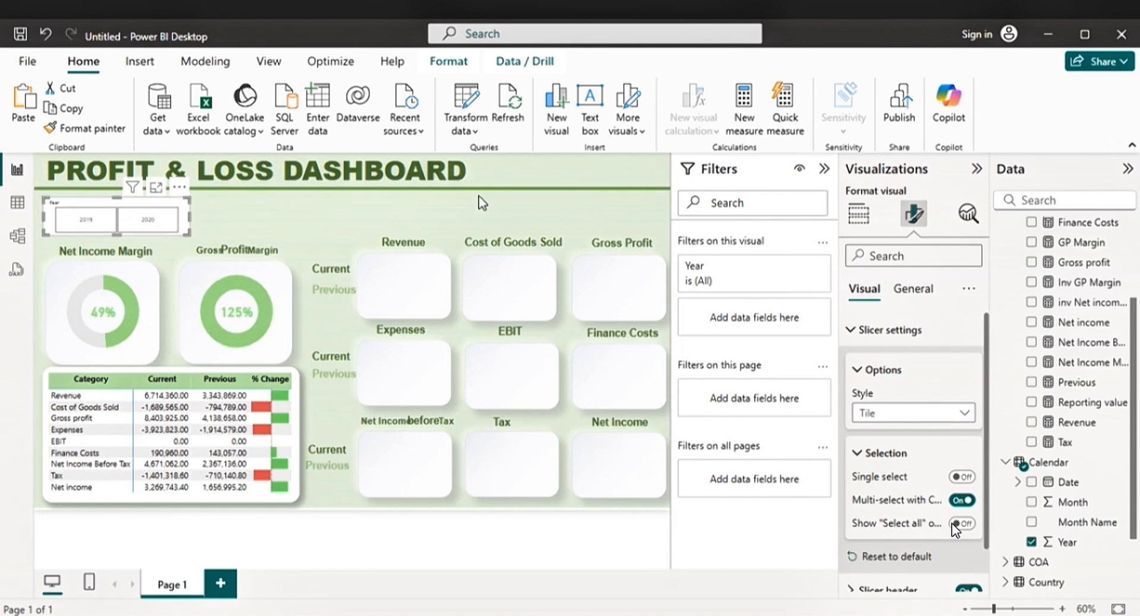
- Turn off the Year slicer's header
{"action": "left_click", "coordinate": [914, 300]}
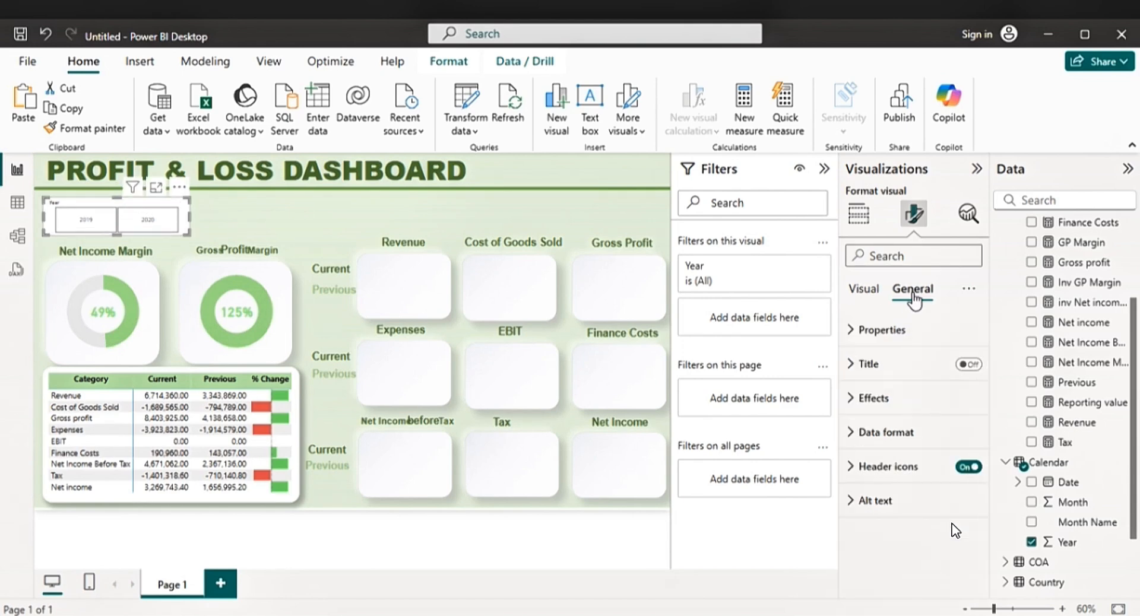
{"action": "left_click", "coordinate": [864, 289]}
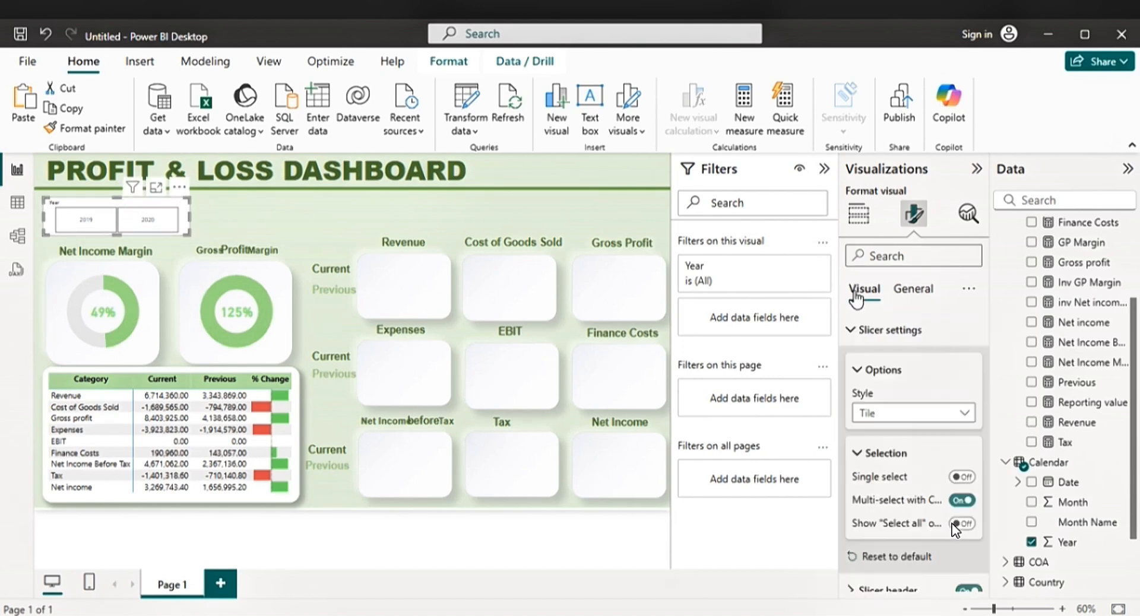
{"action": "left_click", "coordinate": [872, 370]}
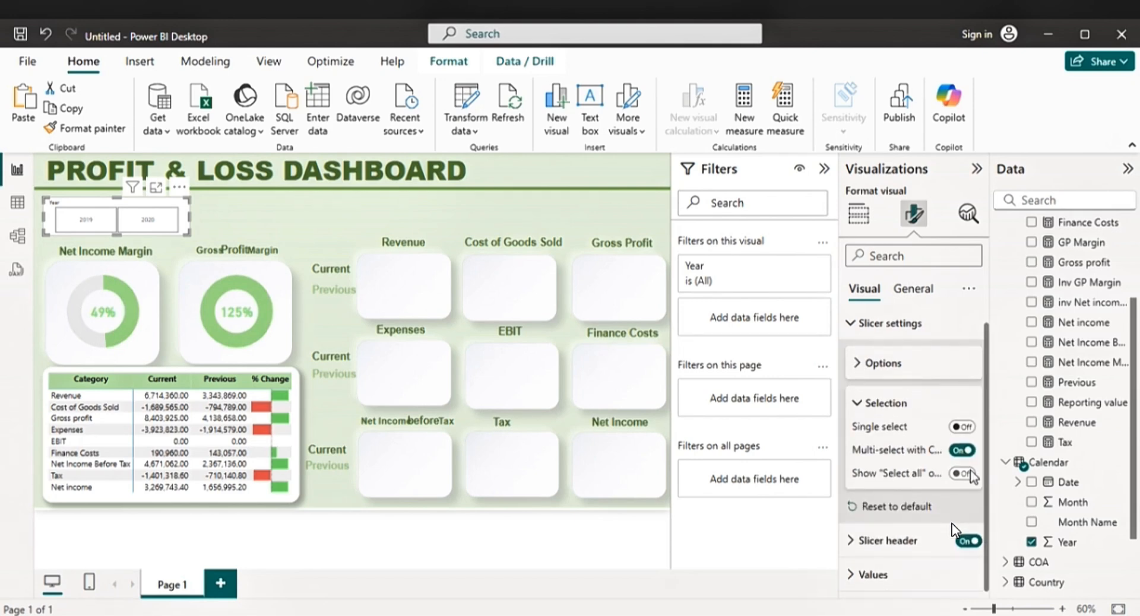
{"action": "left_click", "coordinate": [968, 541]}
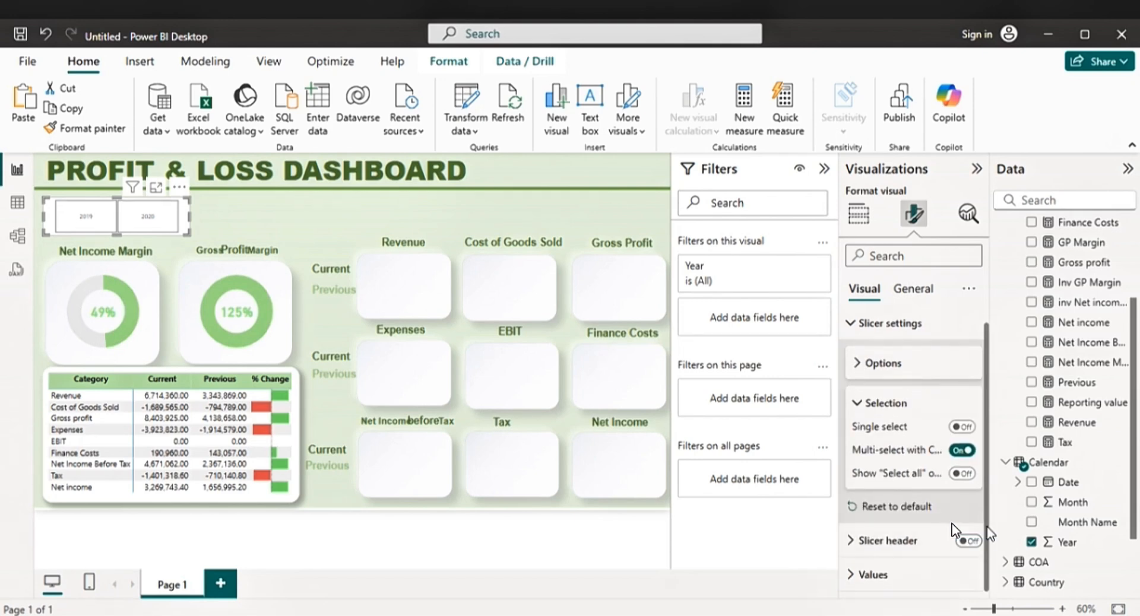
- Set the Year slicer values' font color to dark green #3F5D3C and make the values bold
{"action": "left_click", "coordinate": [879, 575]}
{"action": "scroll", "coordinate": [912, 454], "scroll_direction": "down", "scroll_amount": 5}
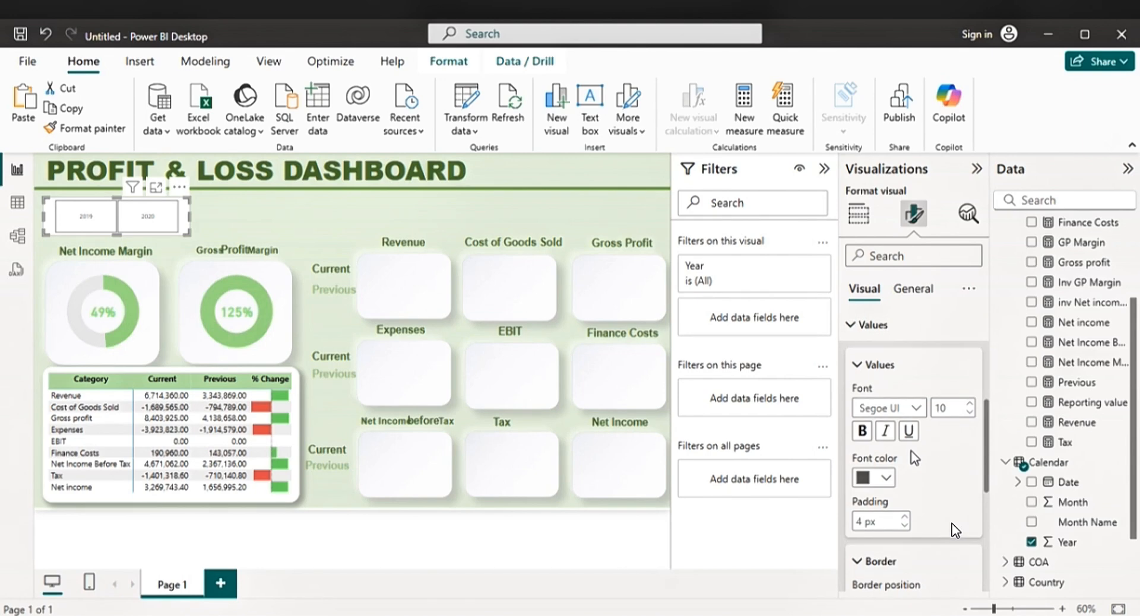
{"action": "left_click", "coordinate": [889, 481]}
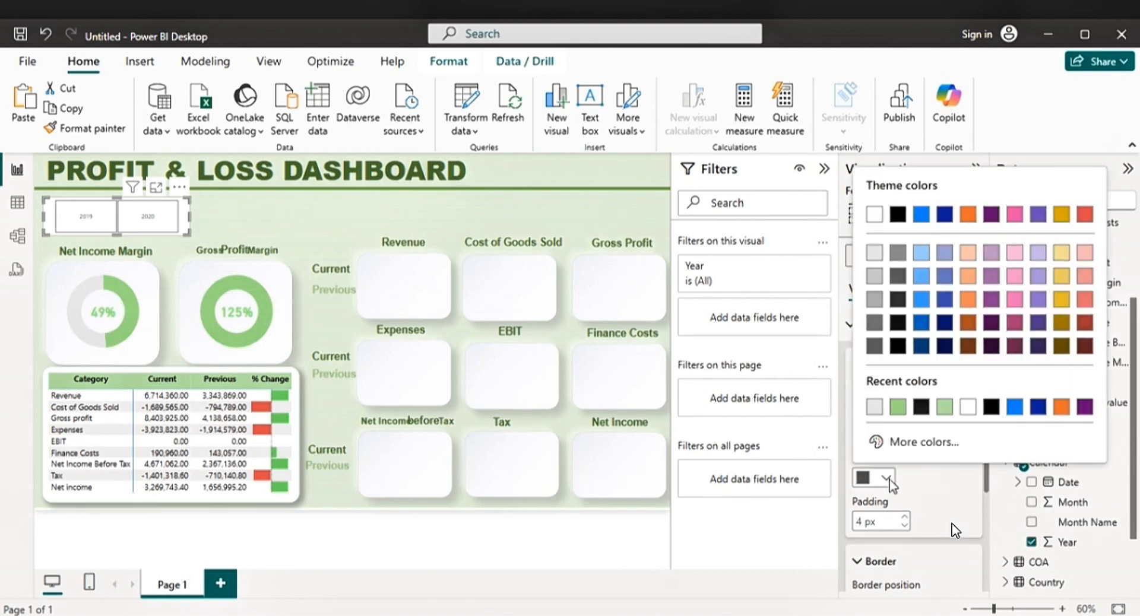
{"action": "left_click", "coordinate": [911, 453]}
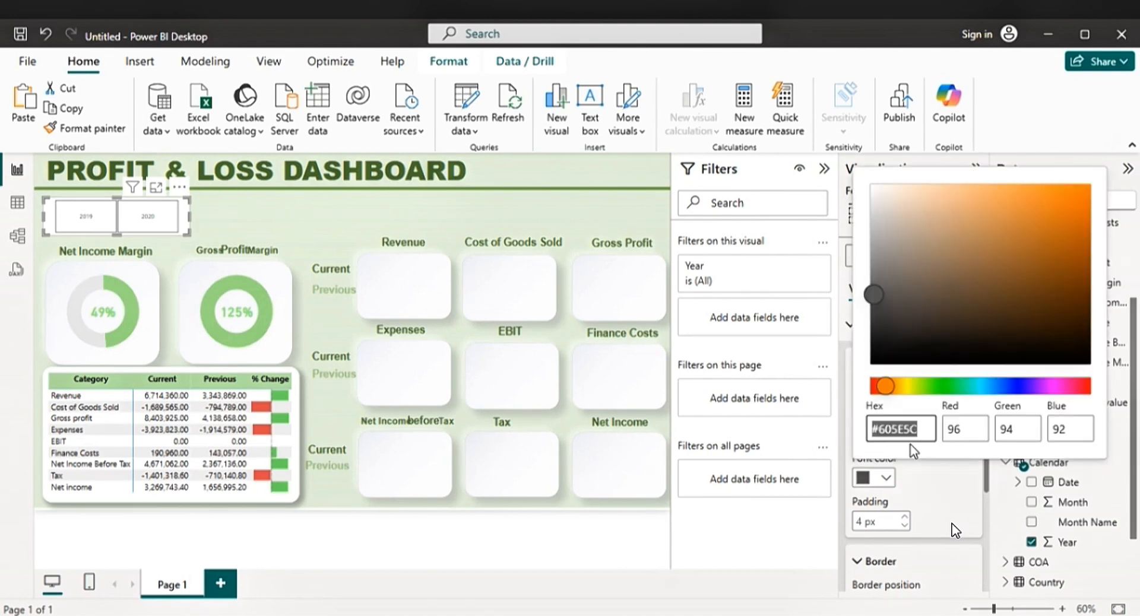
{"action": "left_click", "coordinate": [940, 386]}
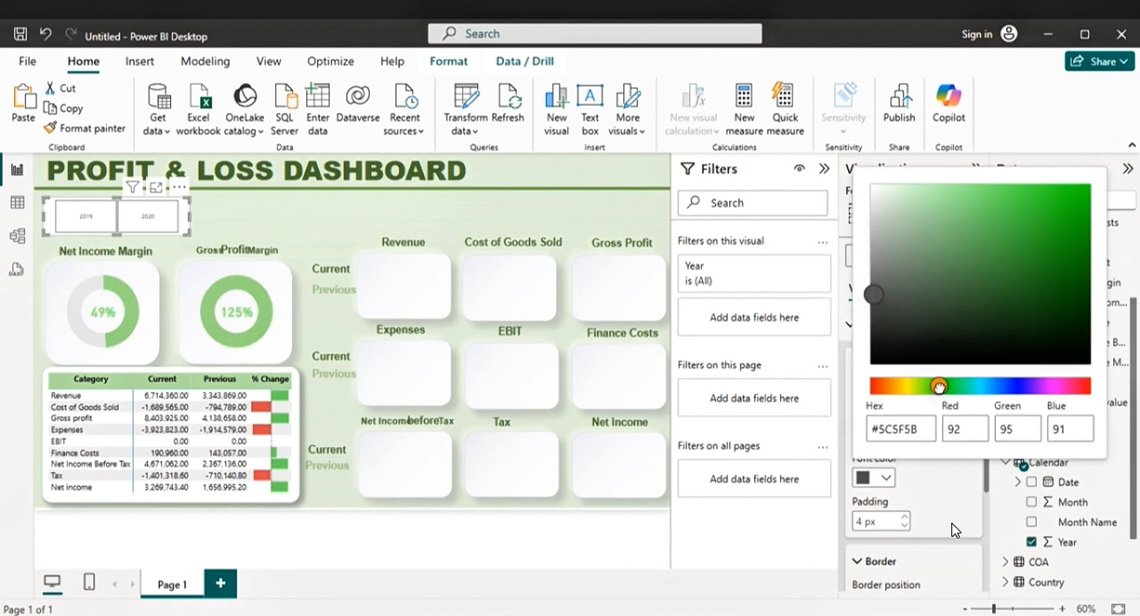
{"action": "left_click", "coordinate": [930, 298]}
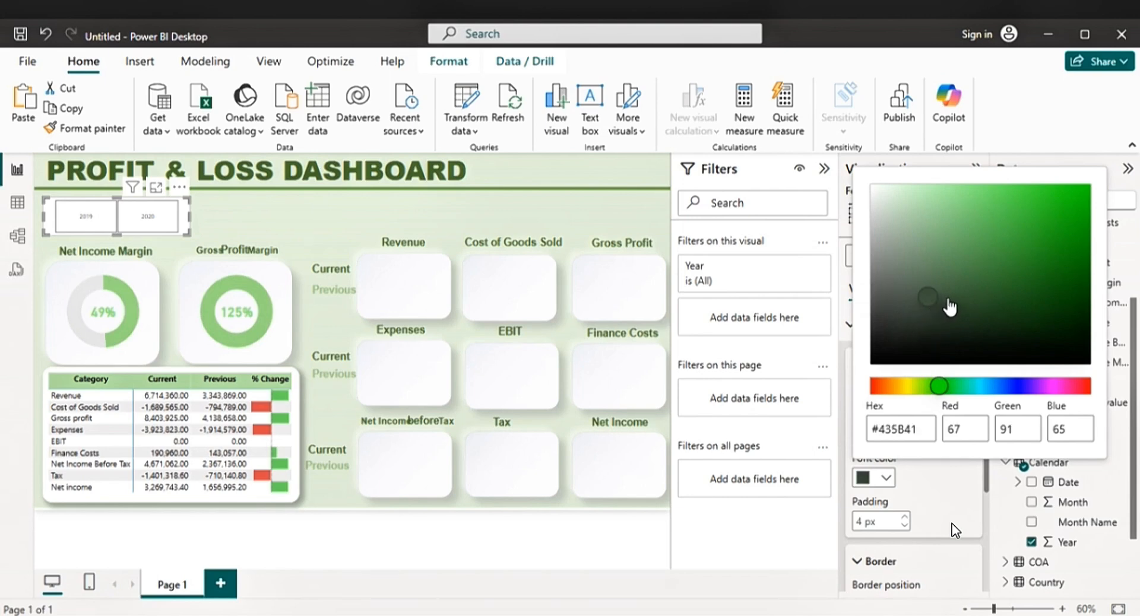
{"action": "left_click", "coordinate": [943, 298]}
{"action": "left_click", "coordinate": [944, 492]}
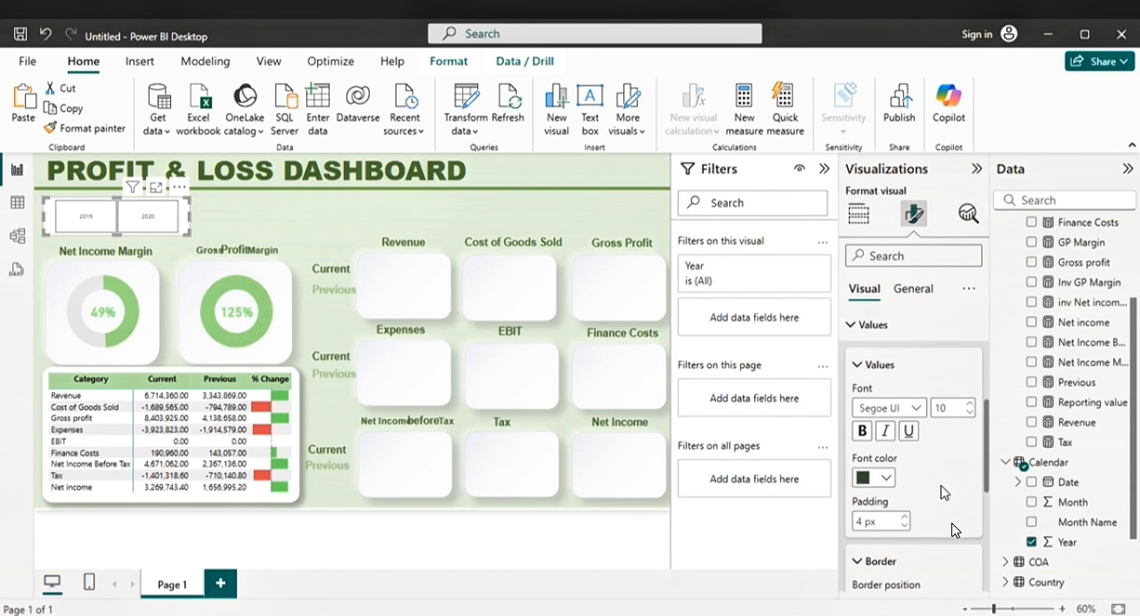
{"action": "left_click", "coordinate": [862, 433]}
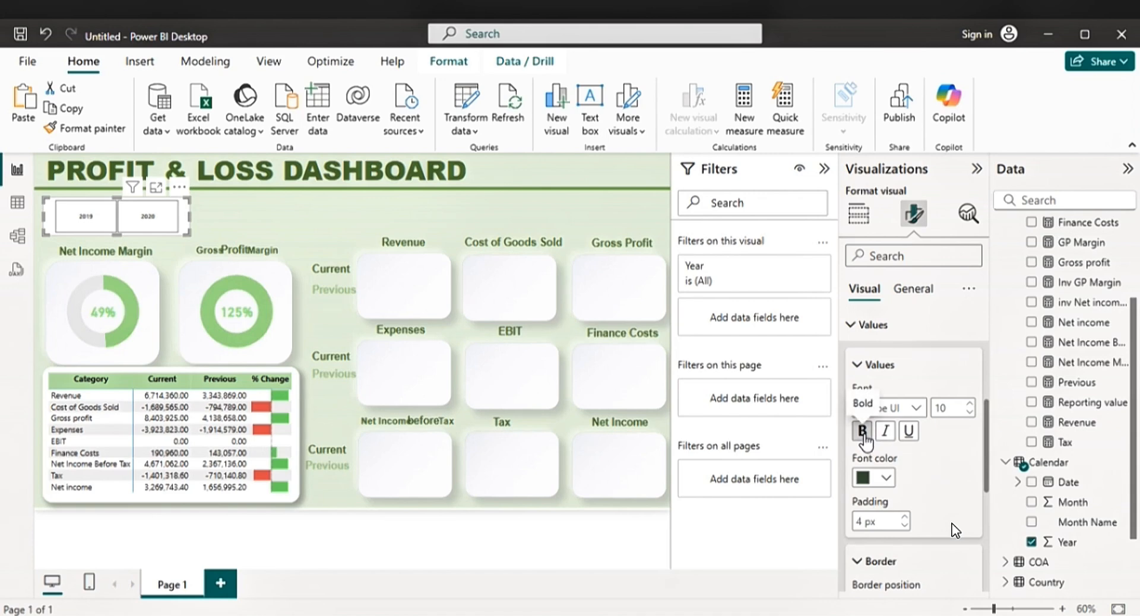
- Set the Year slicer values' font color to the lighter green #629B5D
{"action": "left_click", "coordinate": [884, 478]}
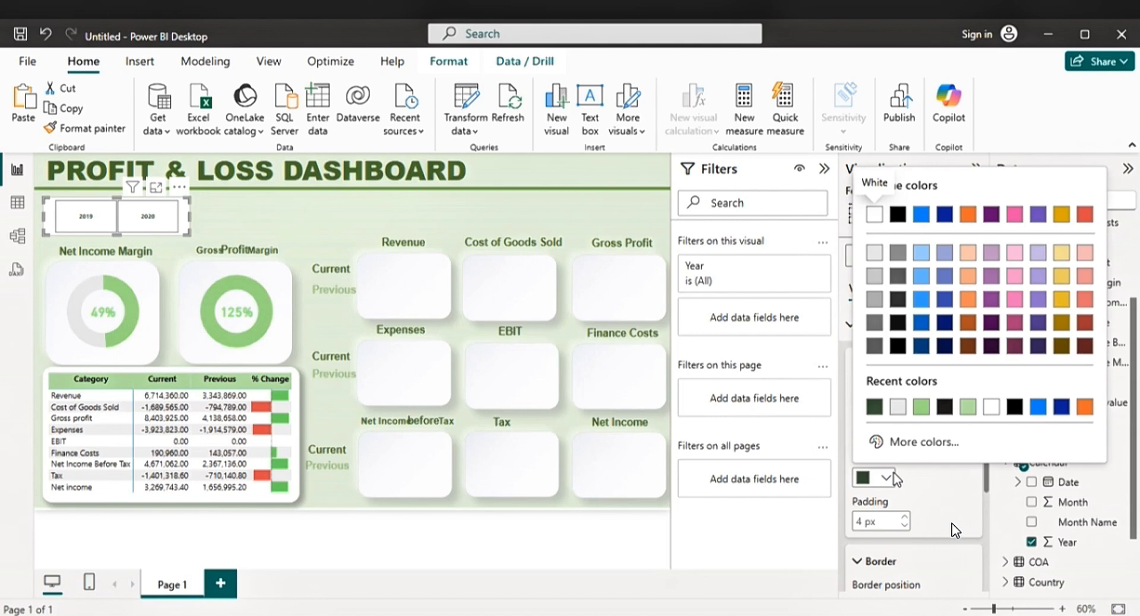
{"action": "left_click", "coordinate": [933, 447]}
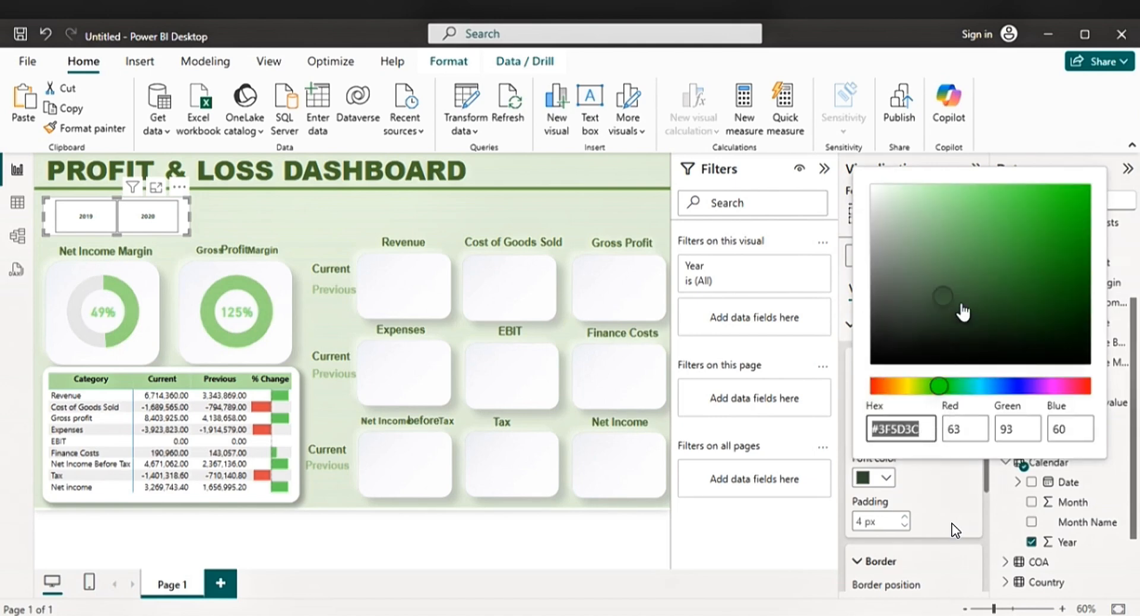
{"action": "left_click", "coordinate": [956, 272]}
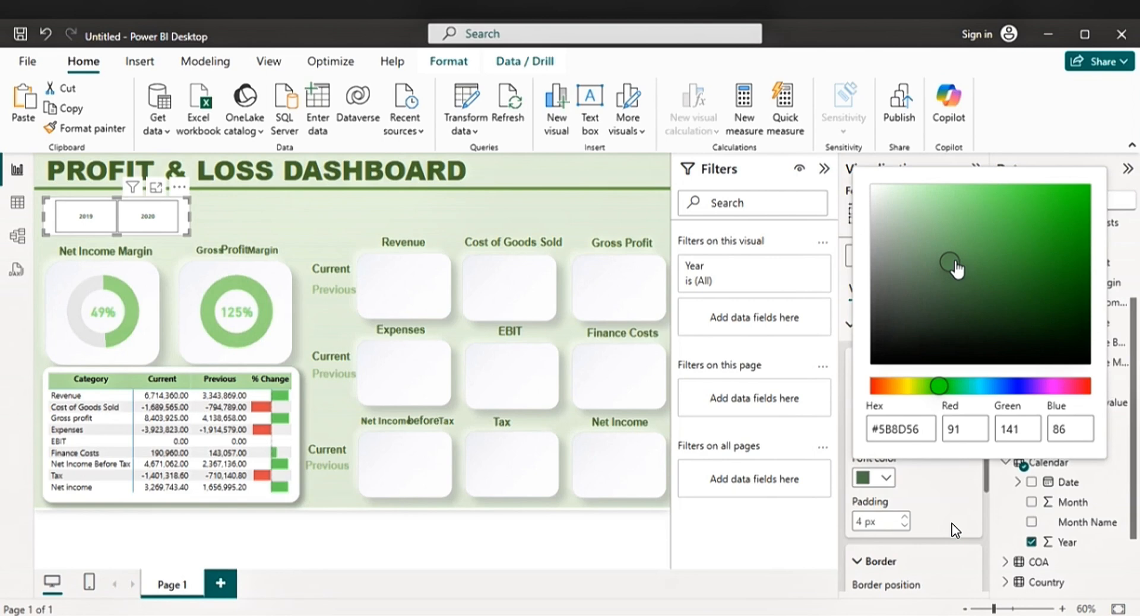
{"action": "left_click", "coordinate": [957, 256]}
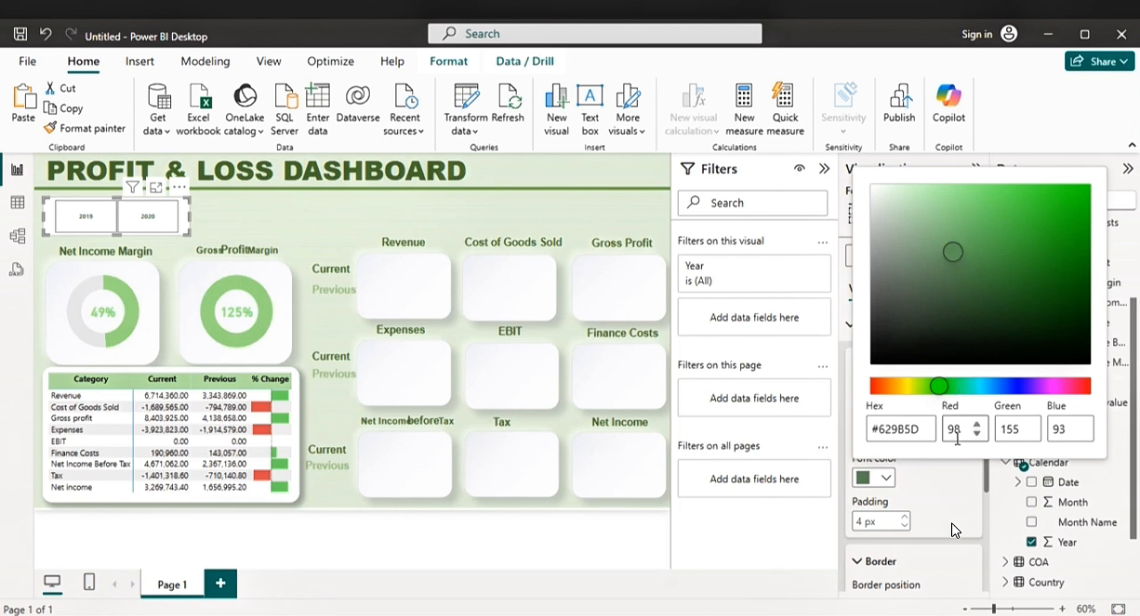
{"action": "left_click", "coordinate": [941, 490]}
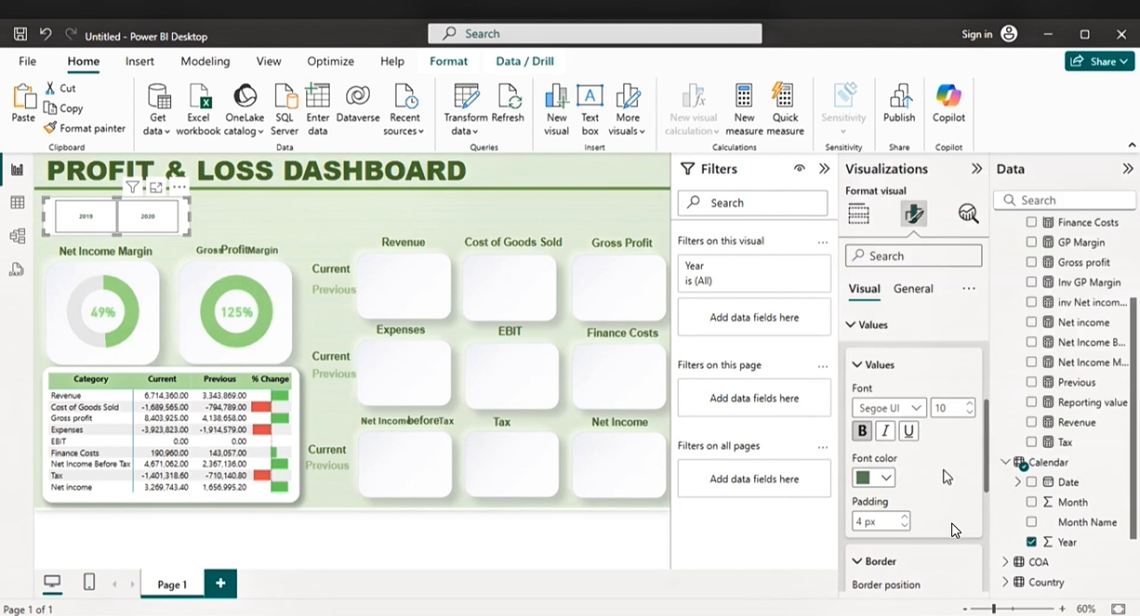
- Format the Year slicer values as non-bold at font size 12 and slightly reduce the slicer's height
{"action": "left_click", "coordinate": [867, 437]}
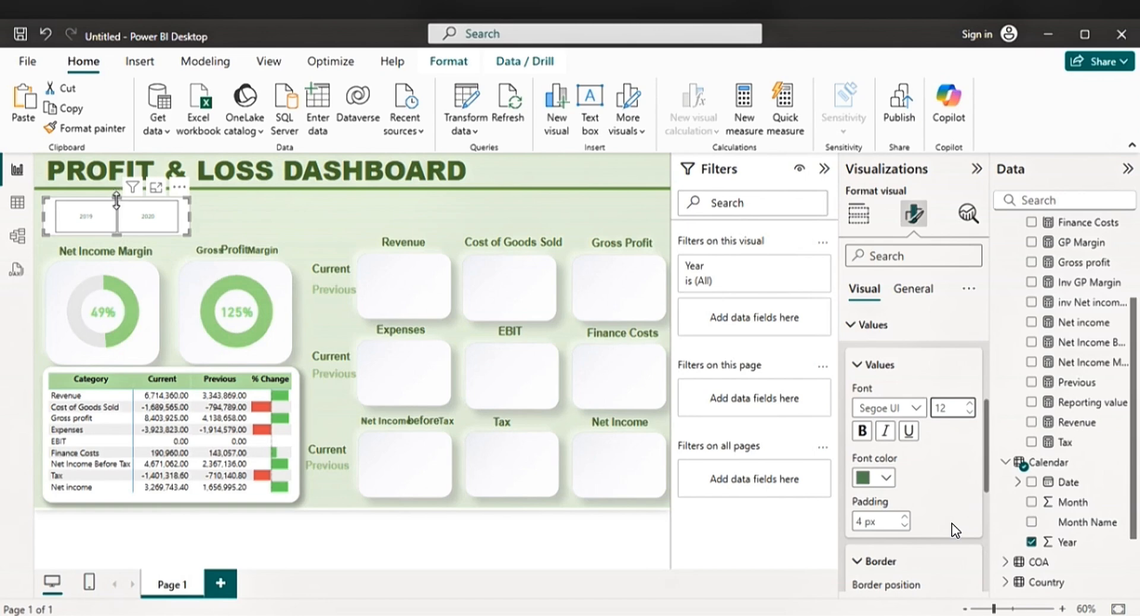
{"action": "mouse_move", "coordinate": [116, 202]}
{"action": "left_mouse_down"}
{"action": "mouse_move", "coordinate": [118, 215]}
{"action": "mouse_move", "coordinate": [116, 204]}
{"action": "left_mouse_up"}
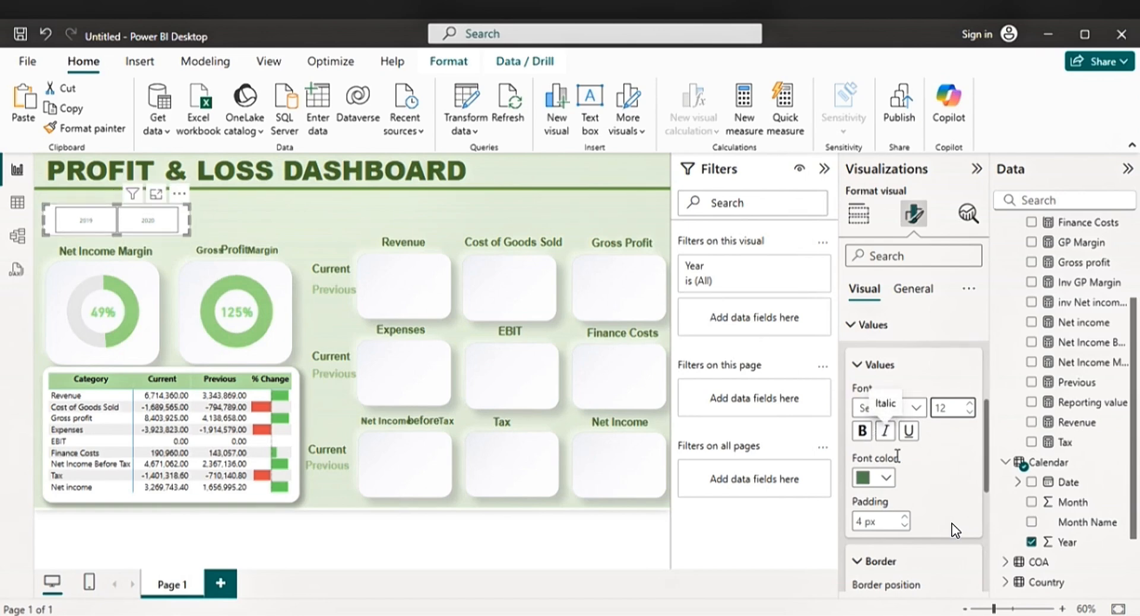
- Set the border color of the Year slicer's tiles to the recently used green #629B5D
{"action": "scroll", "coordinate": [925, 484], "scroll_direction": "down", "scroll_amount": 2}
{"action": "scroll", "coordinate": [924, 478], "scroll_direction": "down", "scroll_amount": 4}
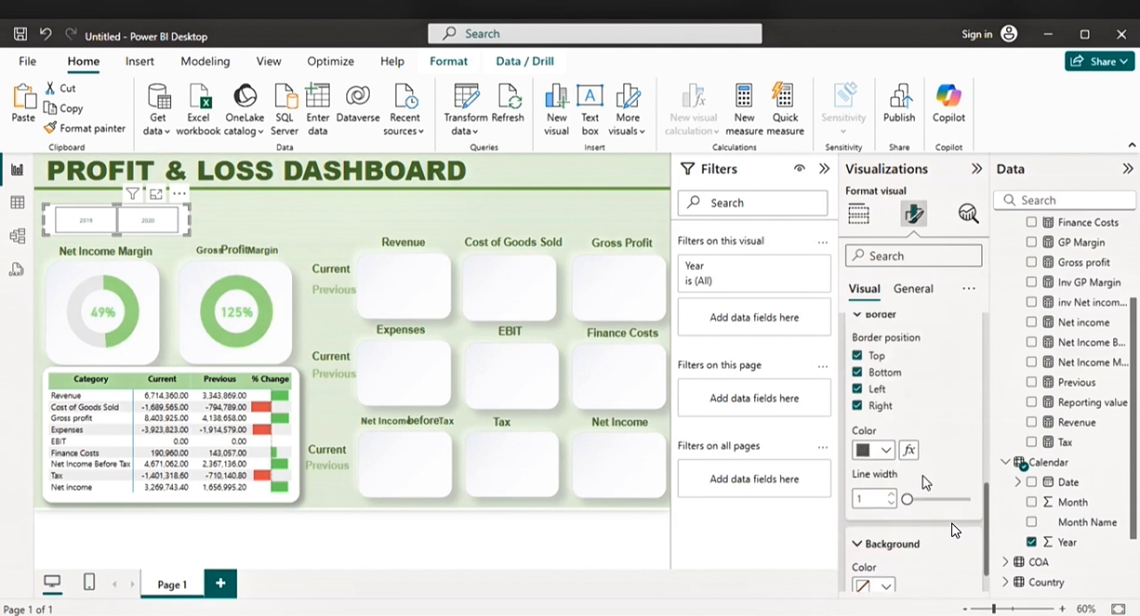
{"action": "left_click", "coordinate": [884, 447]}
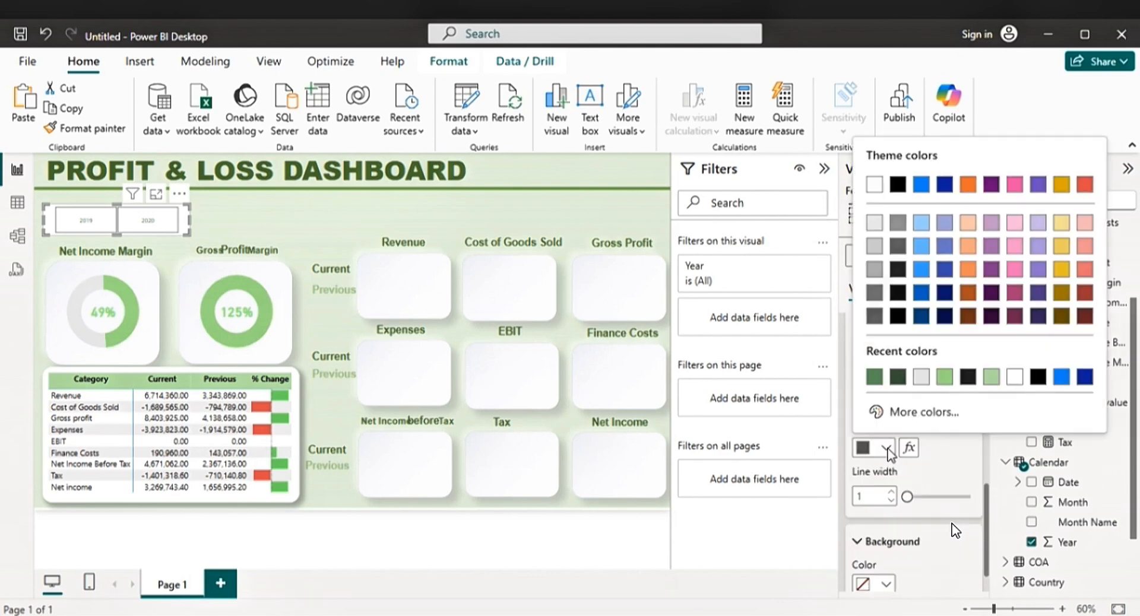
{"action": "left_click", "coordinate": [875, 378]}
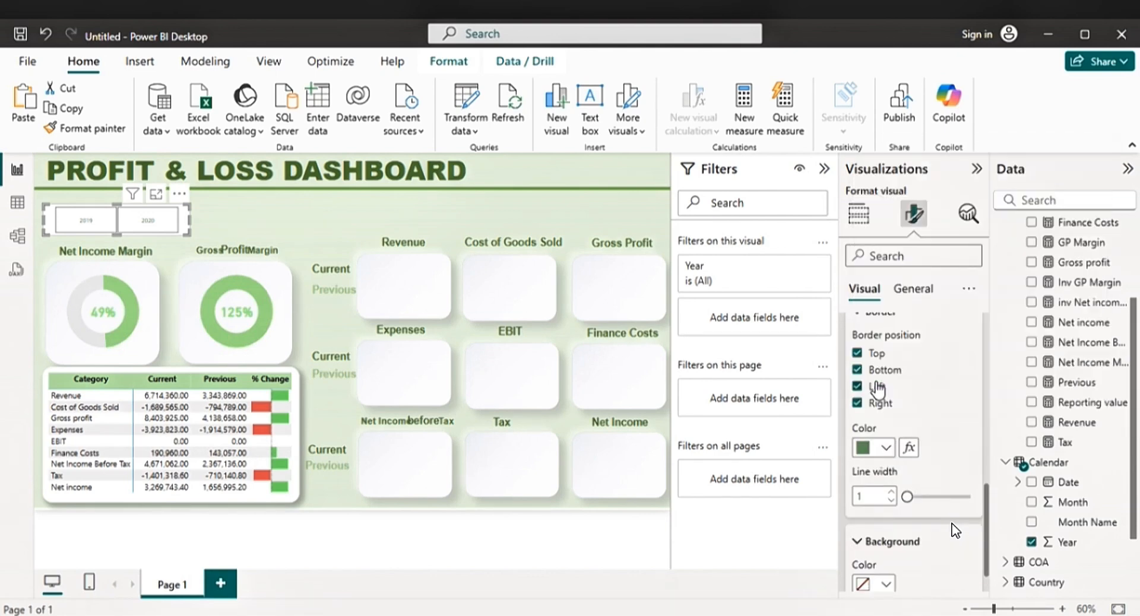
- Turn off the background effect of the Year slicer
{"action": "scroll", "coordinate": [954, 530], "scroll_direction": "down", "scroll_amount": 1}
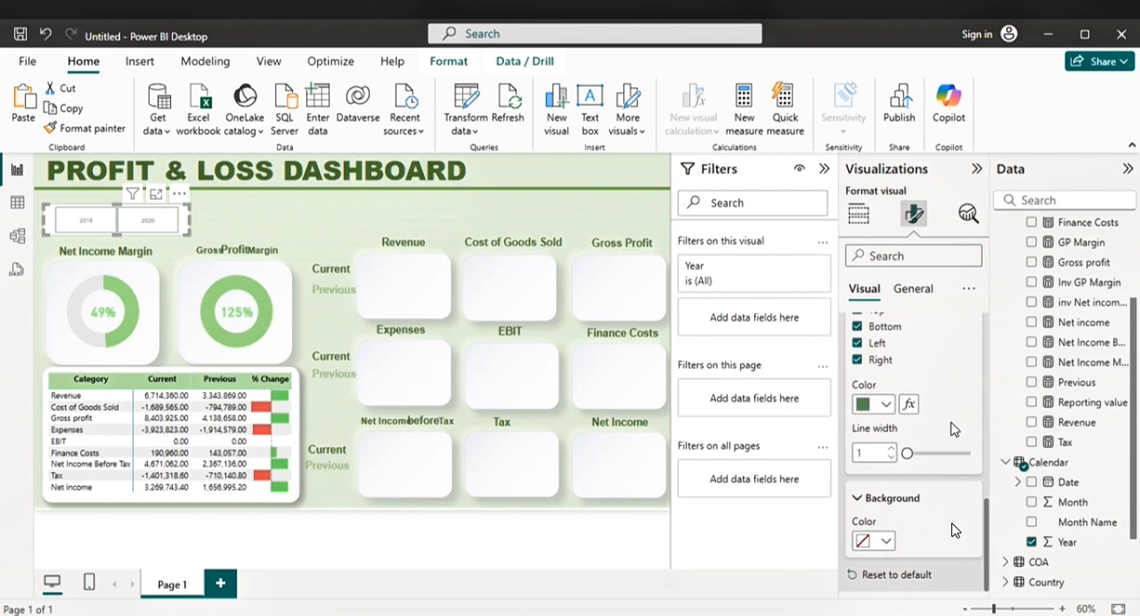
{"action": "scroll", "coordinate": [954, 530], "scroll_direction": "up", "scroll_amount": 5}
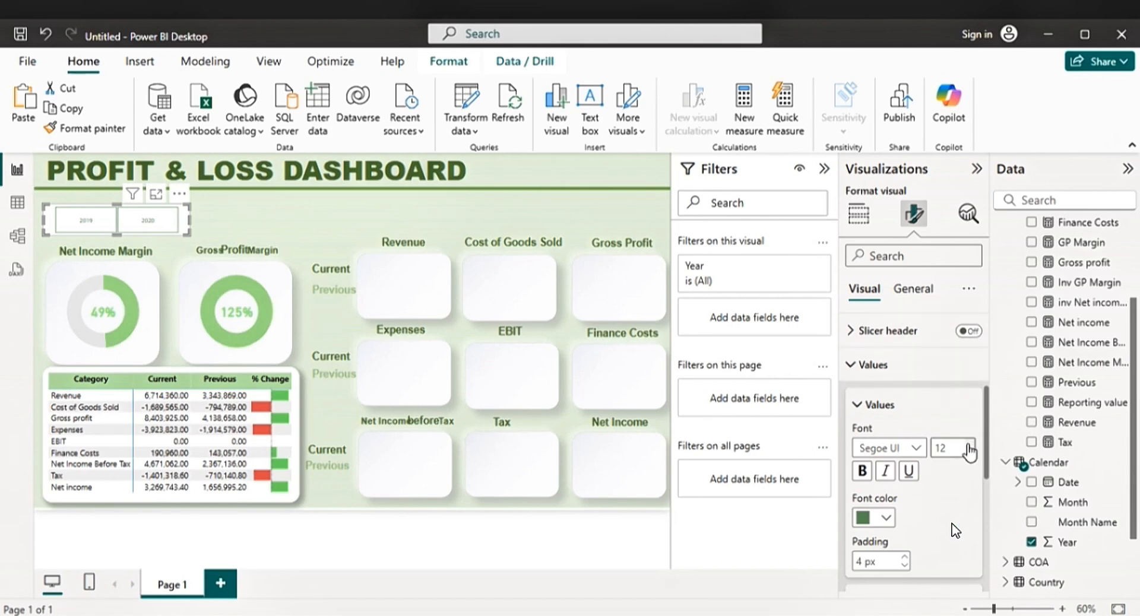
{"action": "left_click", "coordinate": [914, 290]}
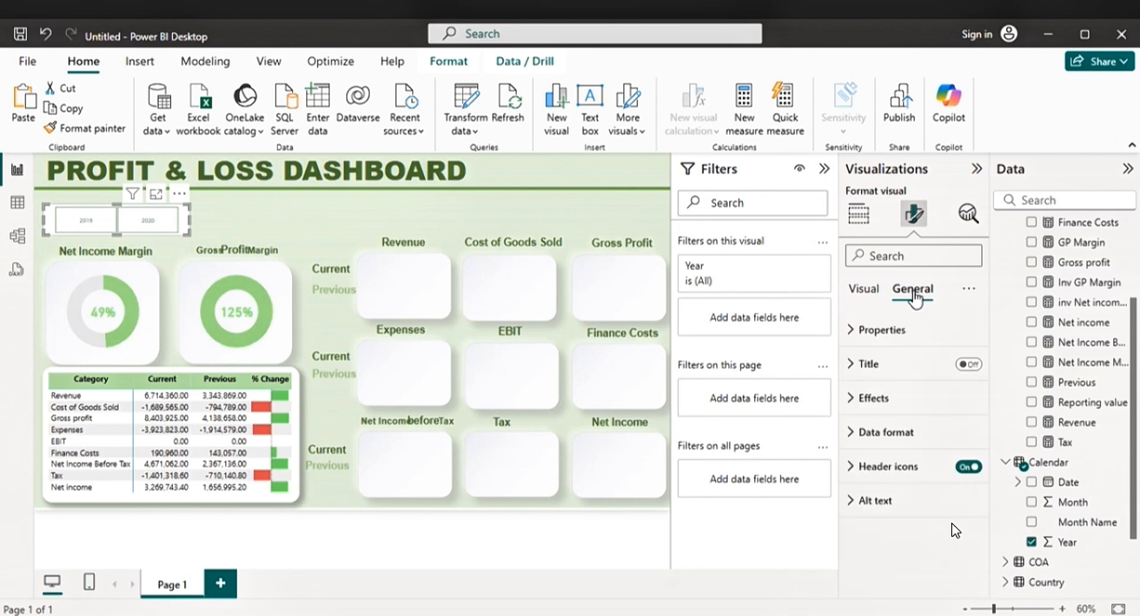
{"action": "left_click", "coordinate": [887, 399]}
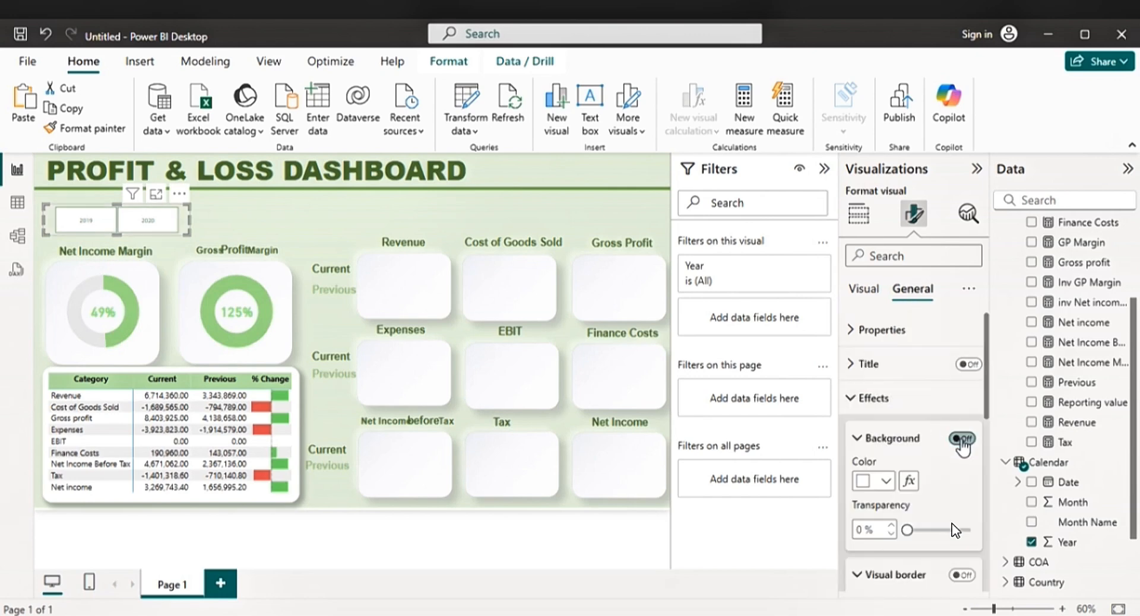
{"action": "scroll", "coordinate": [920, 438], "scroll_direction": "down", "scroll_amount": 3}
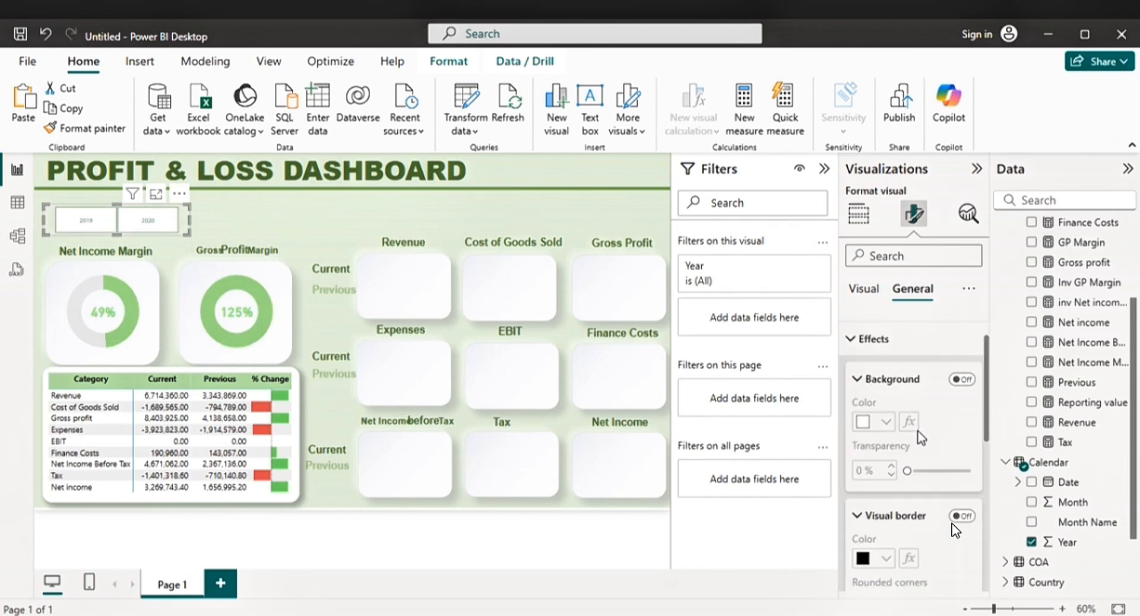
{"action": "scroll", "coordinate": [921, 438], "scroll_direction": "down", "scroll_amount": 5}
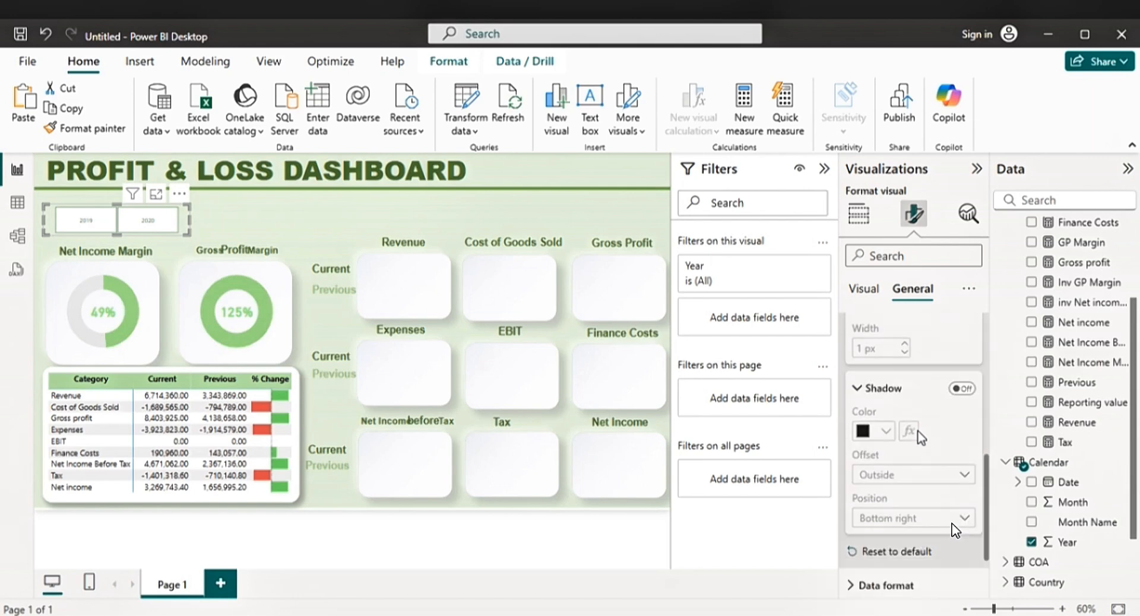
{"action": "scroll", "coordinate": [919, 437], "scroll_direction": "down", "scroll_amount": 1}
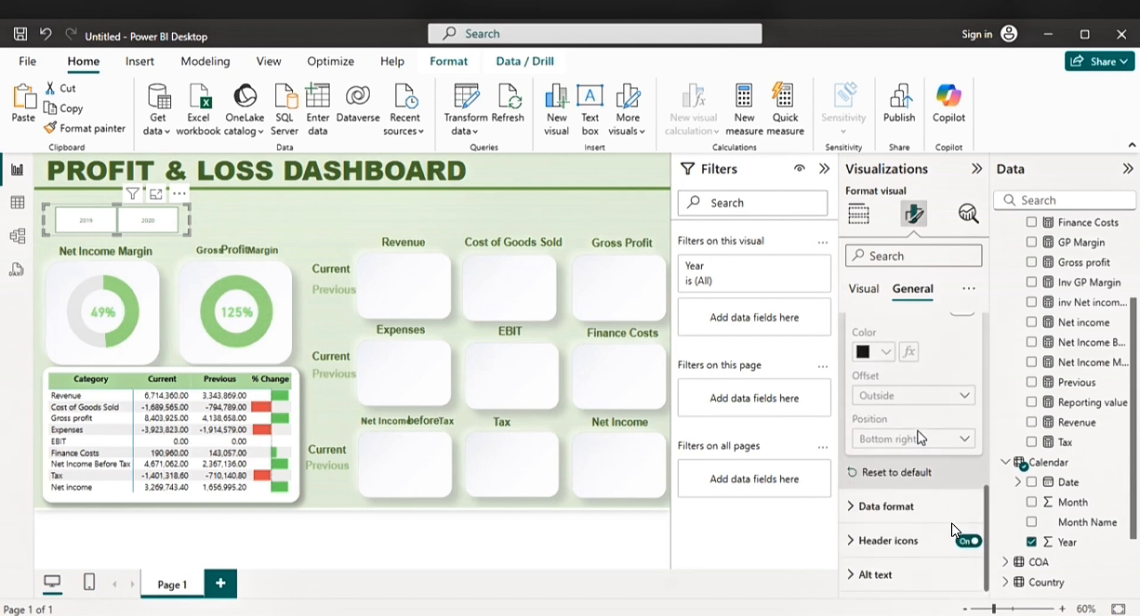
{"action": "left_click", "coordinate": [227, 213]}
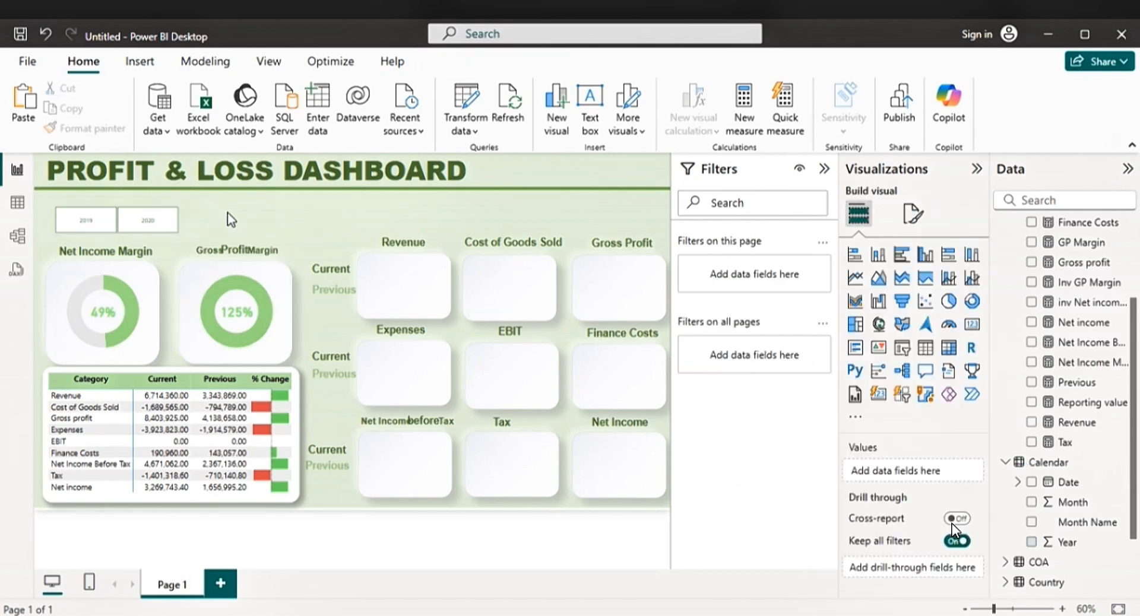
- Fill the Year slicer's tiles with the same recently used green as their border
{"action": "left_click", "coordinate": [182, 221]}
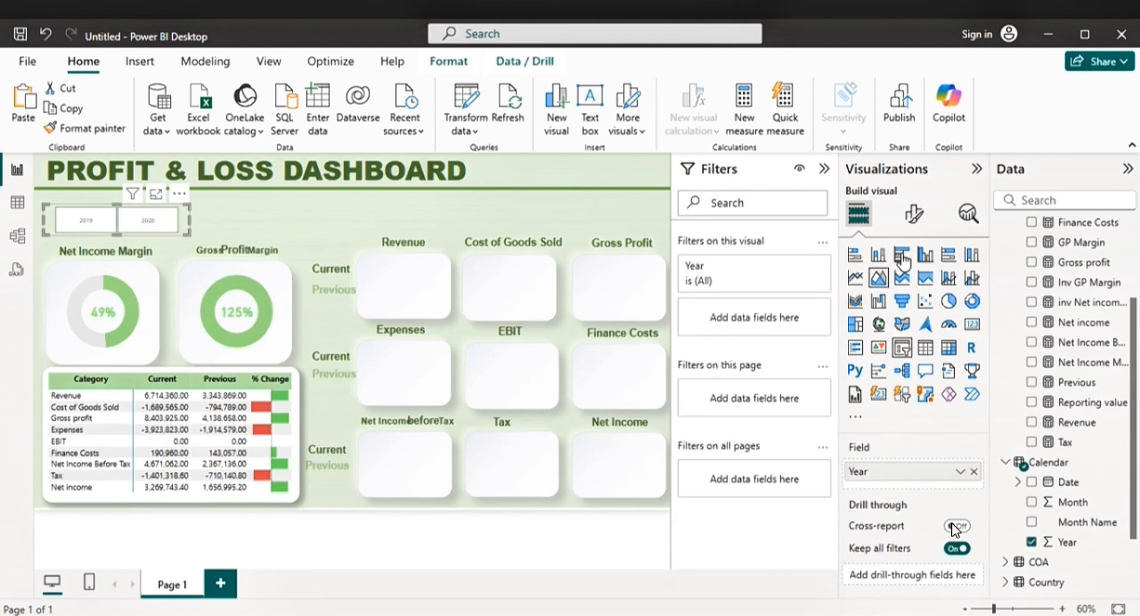
{"action": "left_click", "coordinate": [916, 224]}
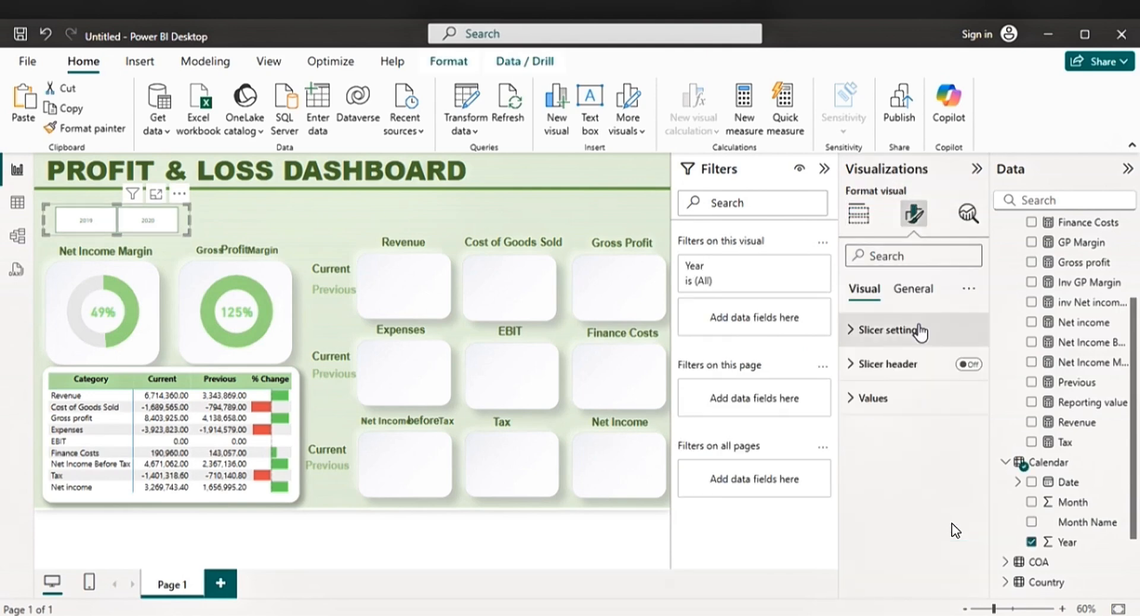
{"action": "left_click", "coordinate": [916, 295]}
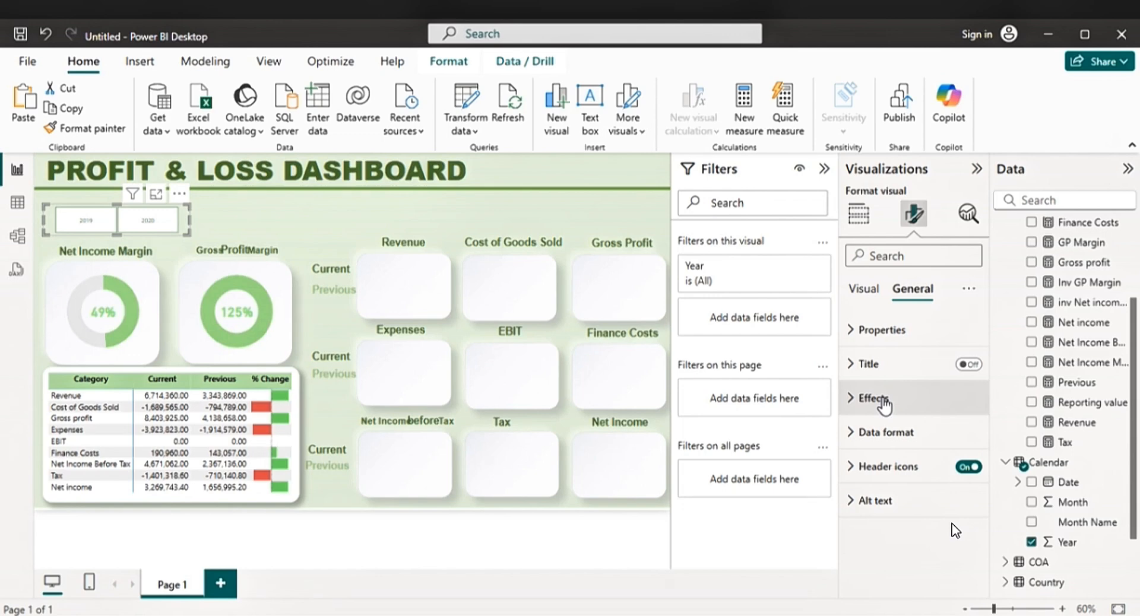
{"action": "left_click", "coordinate": [868, 295]}
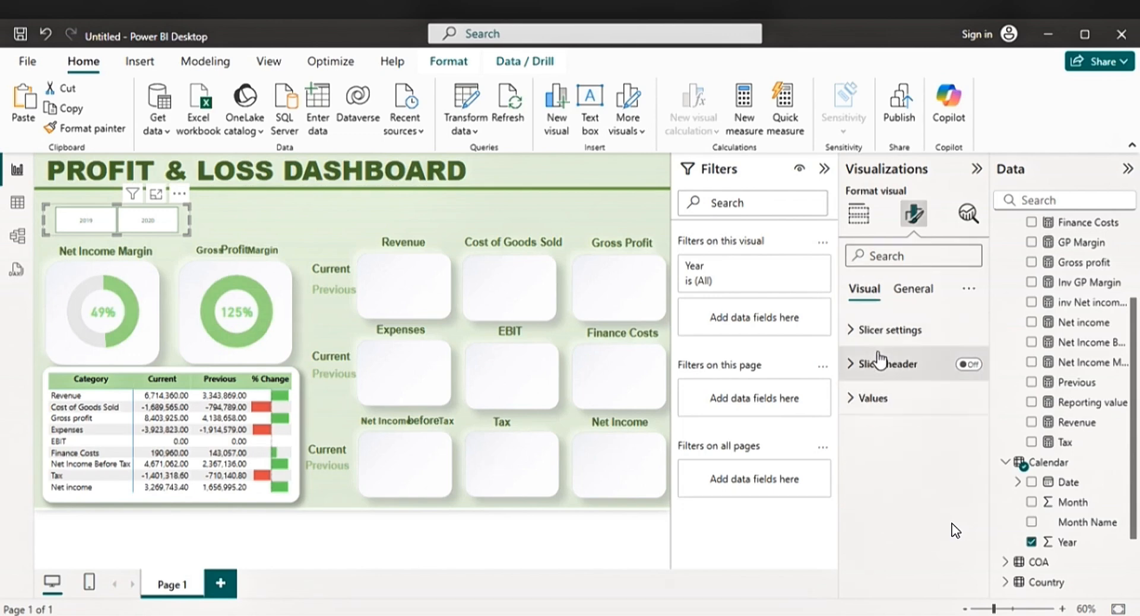
{"action": "left_click", "coordinate": [872, 397]}
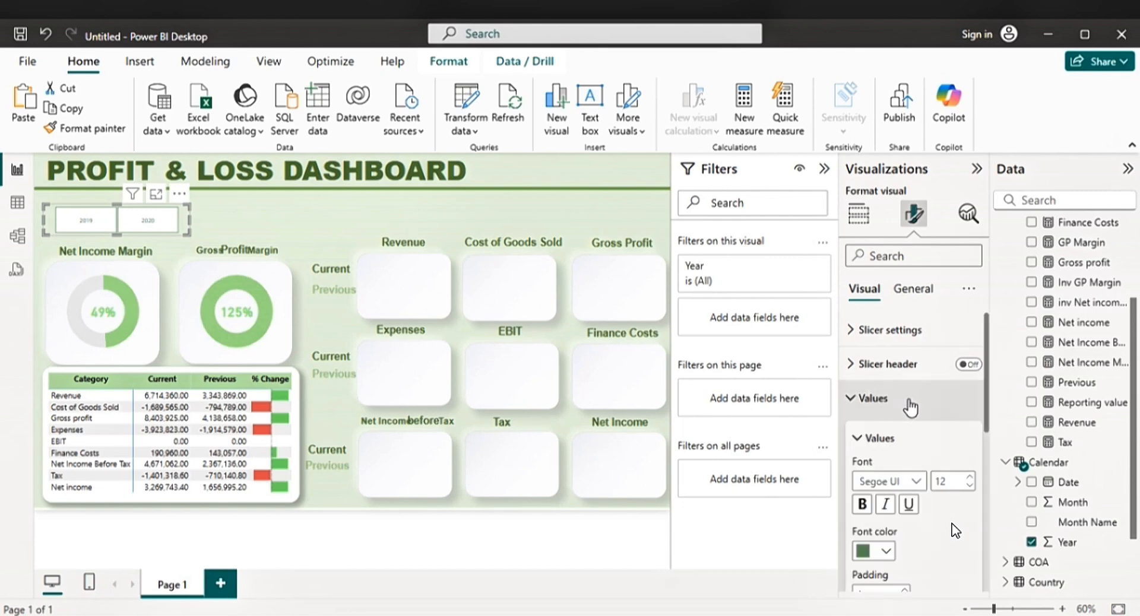
{"action": "scroll", "coordinate": [911, 401], "scroll_direction": "down", "scroll_amount": 3}
{"action": "scroll", "coordinate": [912, 406], "scroll_direction": "down", "scroll_amount": 3}
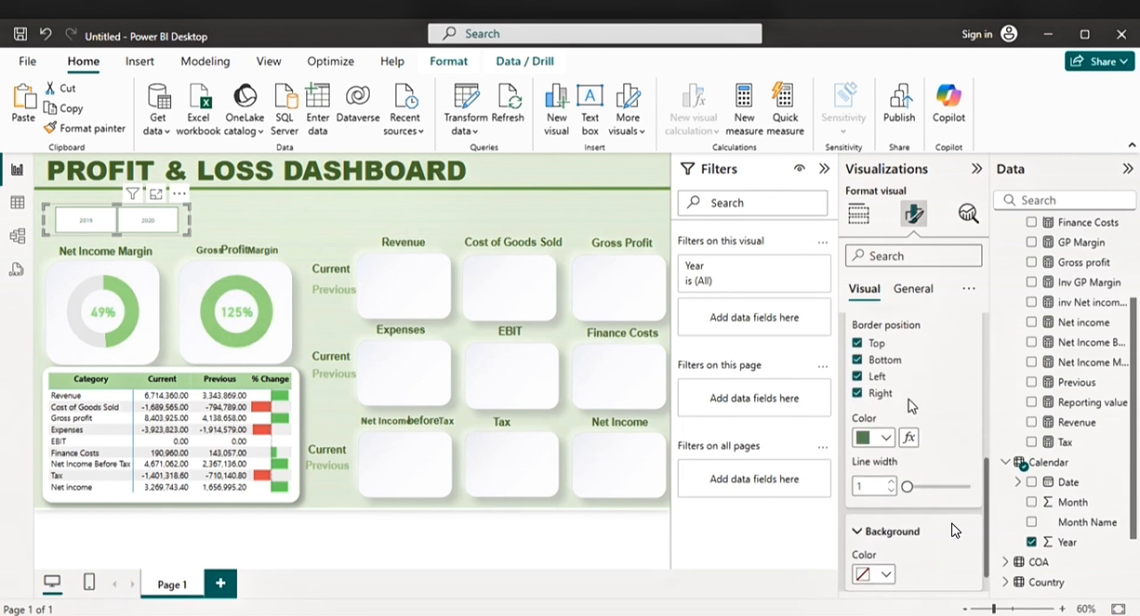
{"action": "scroll", "coordinate": [911, 416], "scroll_direction": "down", "scroll_amount": 1}
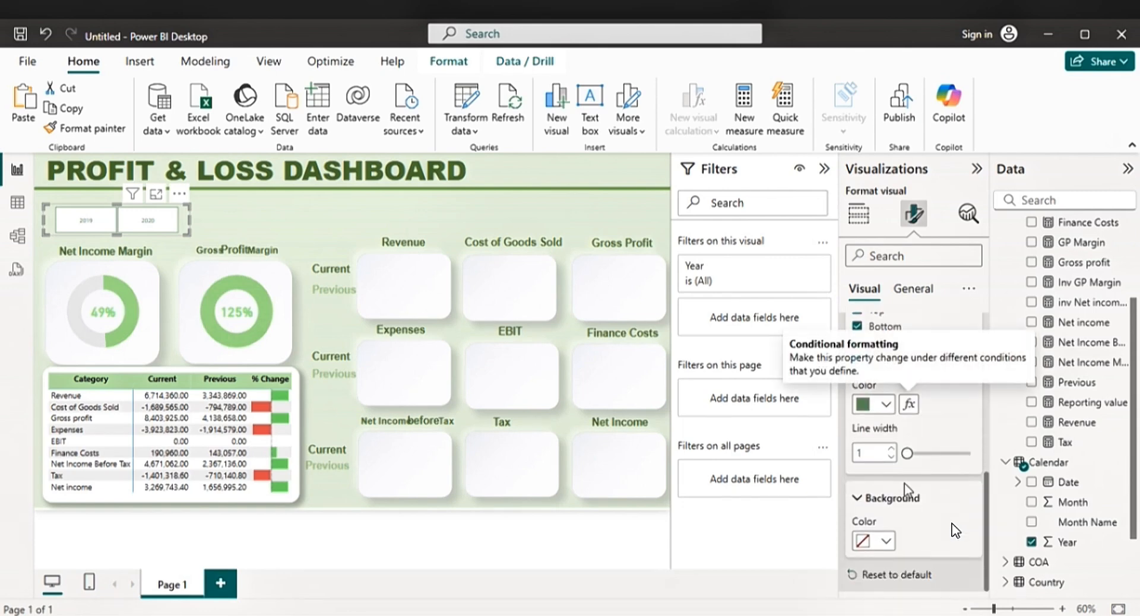
{"action": "left_click", "coordinate": [888, 540]}
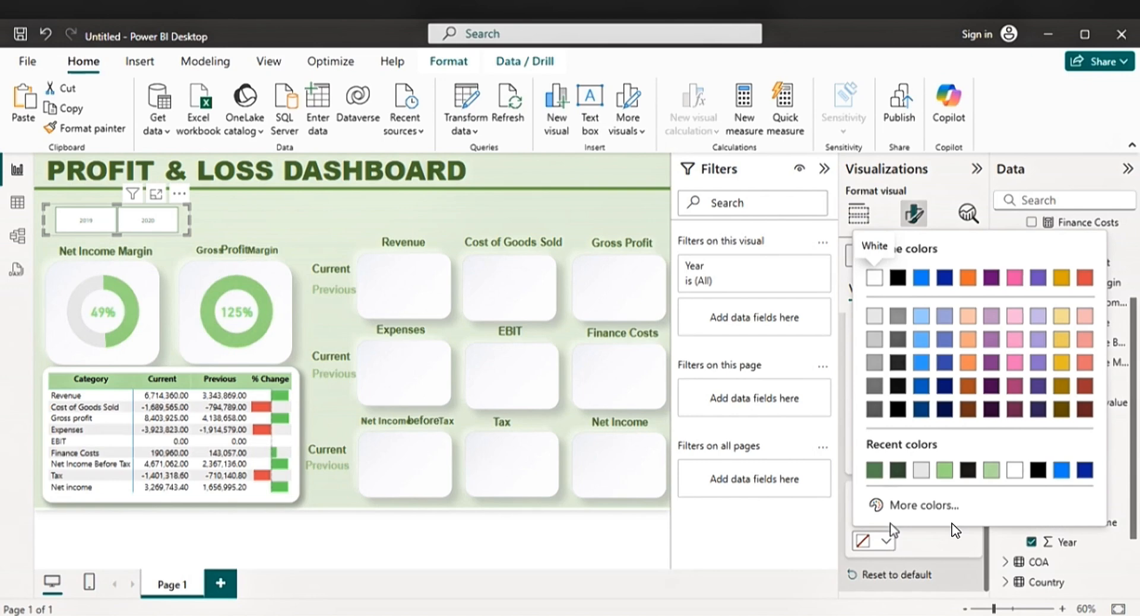
{"action": "left_click", "coordinate": [874, 470]}
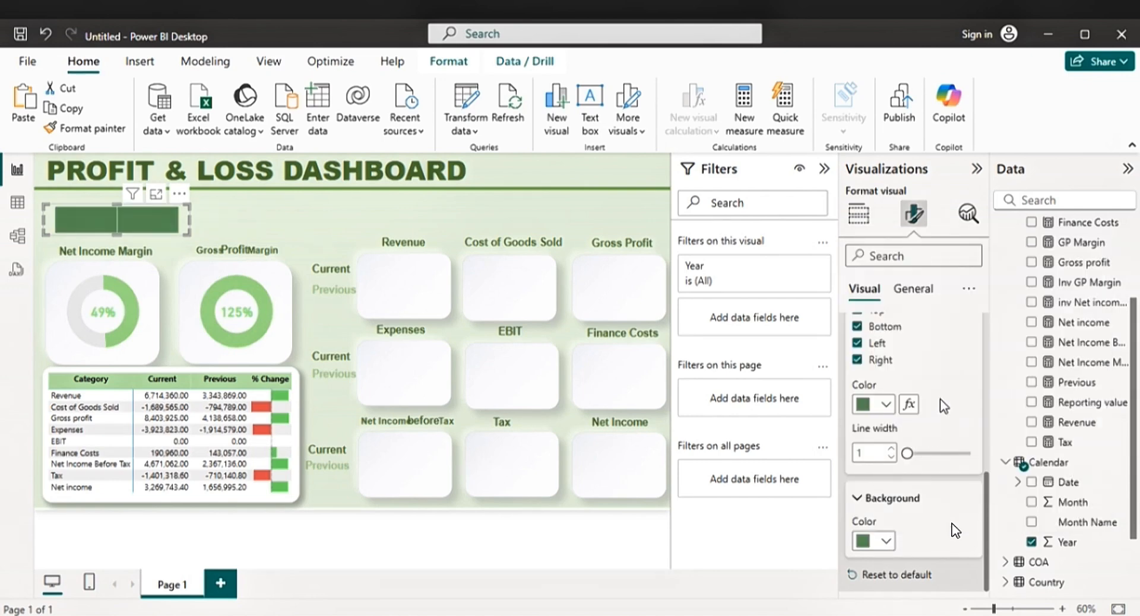
- Set the font color of the Year slicer's values to black
{"action": "scroll", "coordinate": [943, 379], "scroll_direction": "up", "scroll_amount": 4}
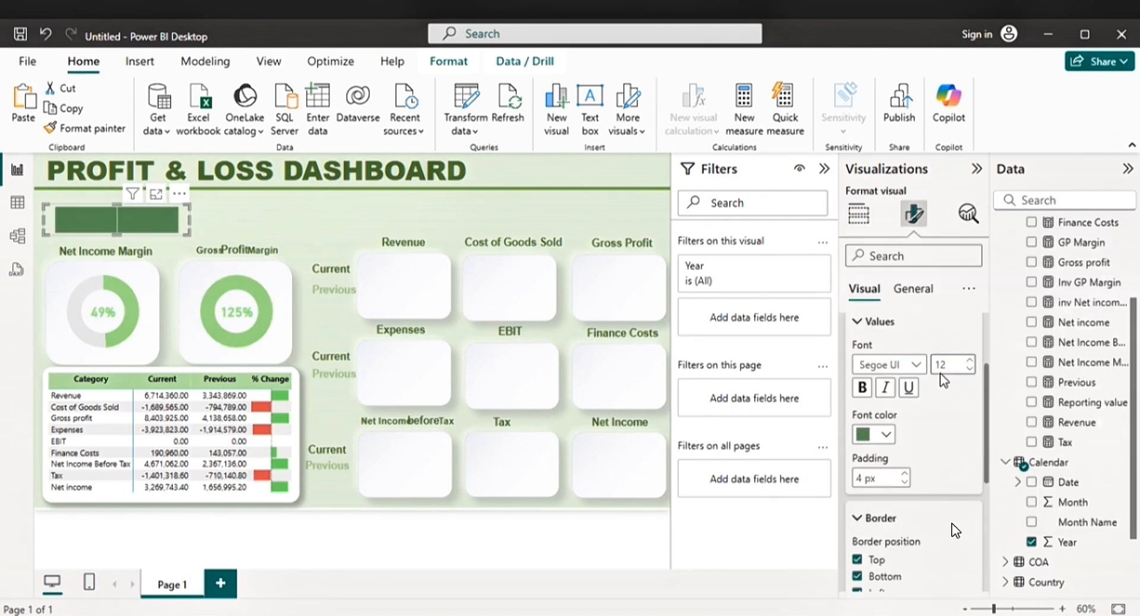
{"action": "left_click", "coordinate": [885, 434]}
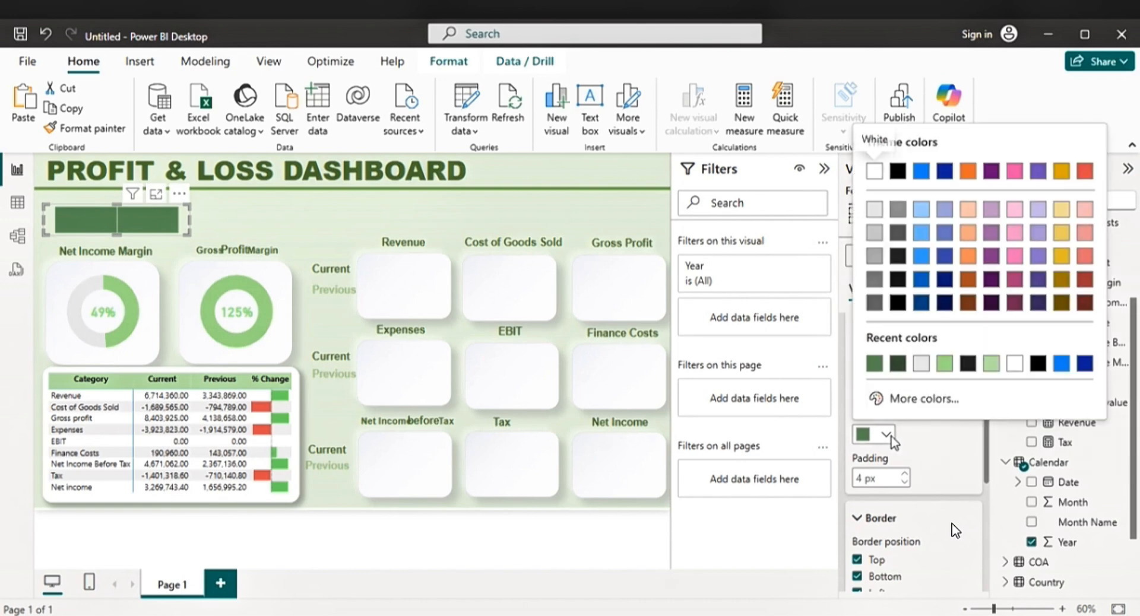
{"action": "left_click", "coordinate": [897, 172]}
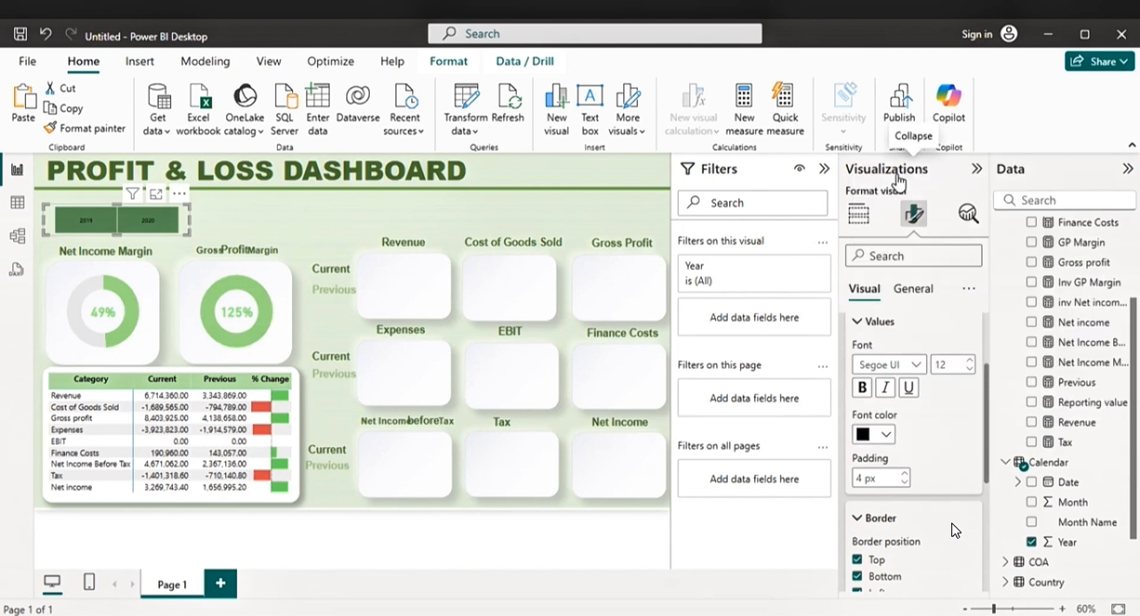
- Make the Year slicer's values bold and set their font color to white
{"action": "left_click", "coordinate": [865, 393]}
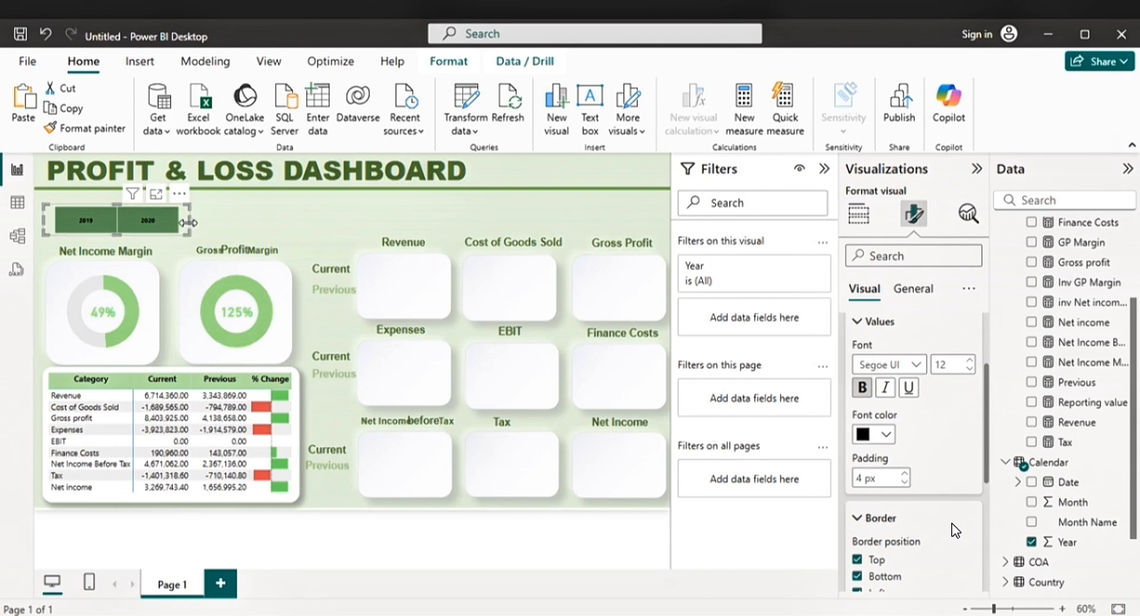
{"action": "left_click_drag", "start_coordinate": [114, 234], "coordinate": [117, 235]}
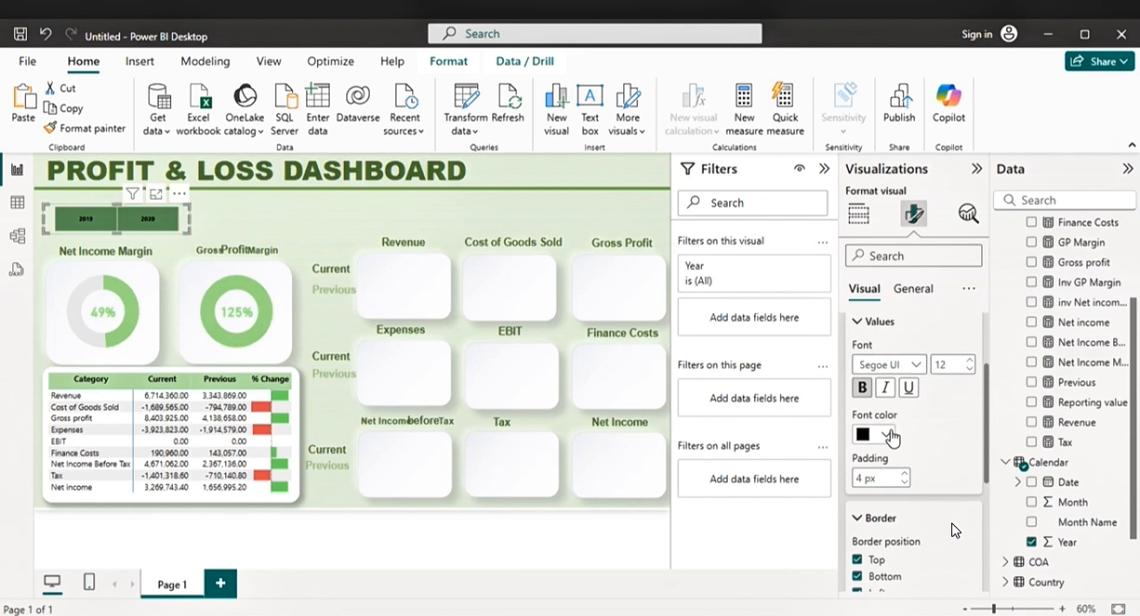
{"action": "left_click", "coordinate": [886, 434]}
{"action": "left_click", "coordinate": [873, 177]}
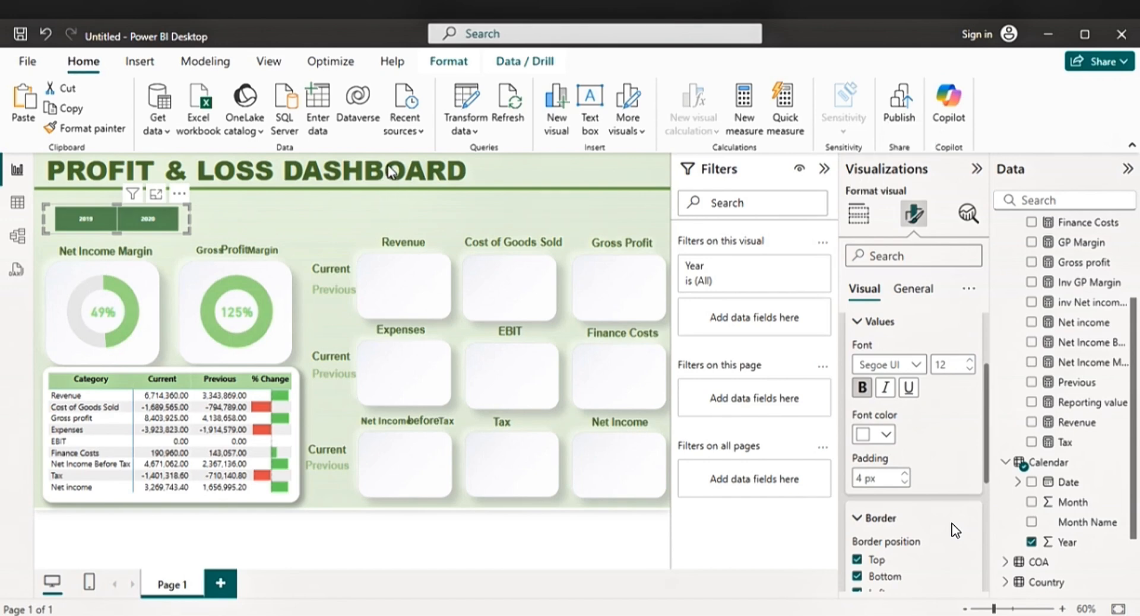
{"action": "left_click", "coordinate": [259, 225]}
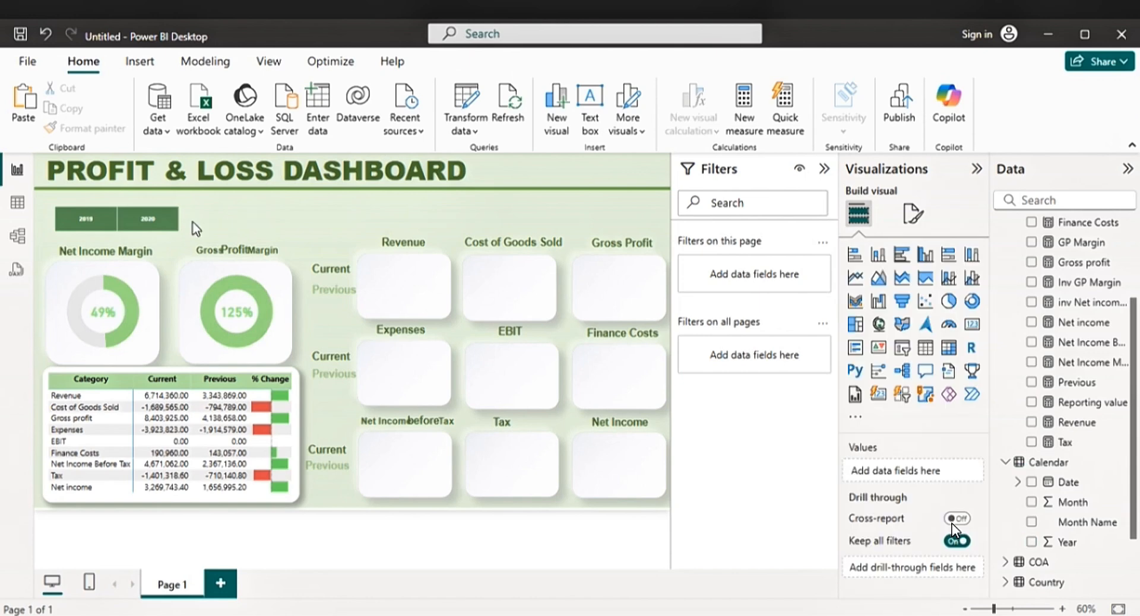
- Move the Year slicer up slightly and place a duplicate beside it, above the Gross Profit Margin donut
{"action": "left_click", "coordinate": [164, 205]}
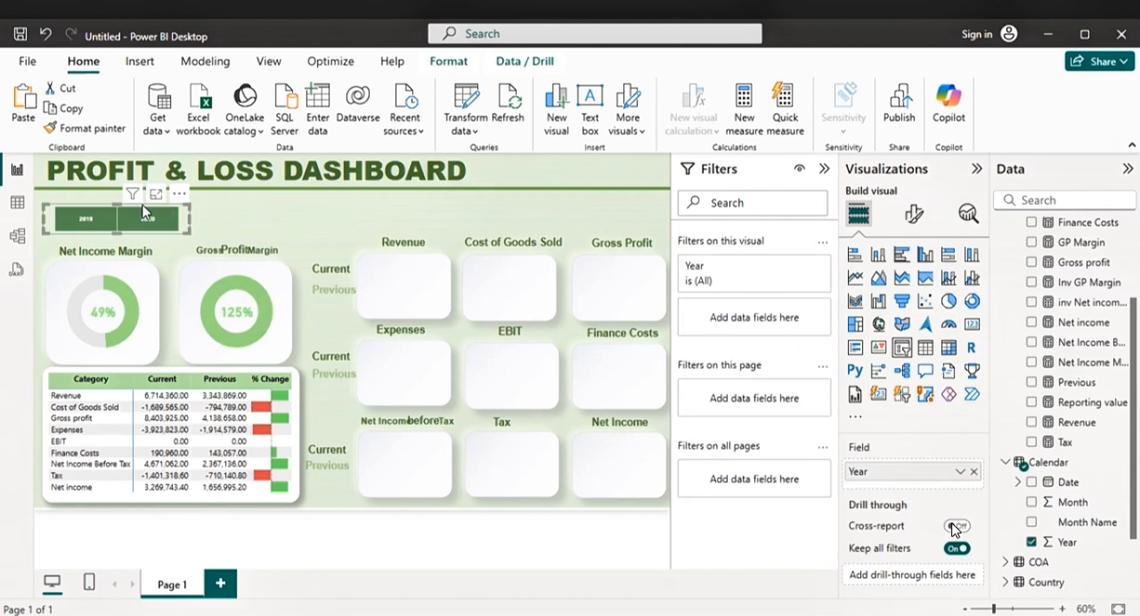
{"action": "left_click_drag", "start_coordinate": [122, 205], "coordinate": [119, 200]}
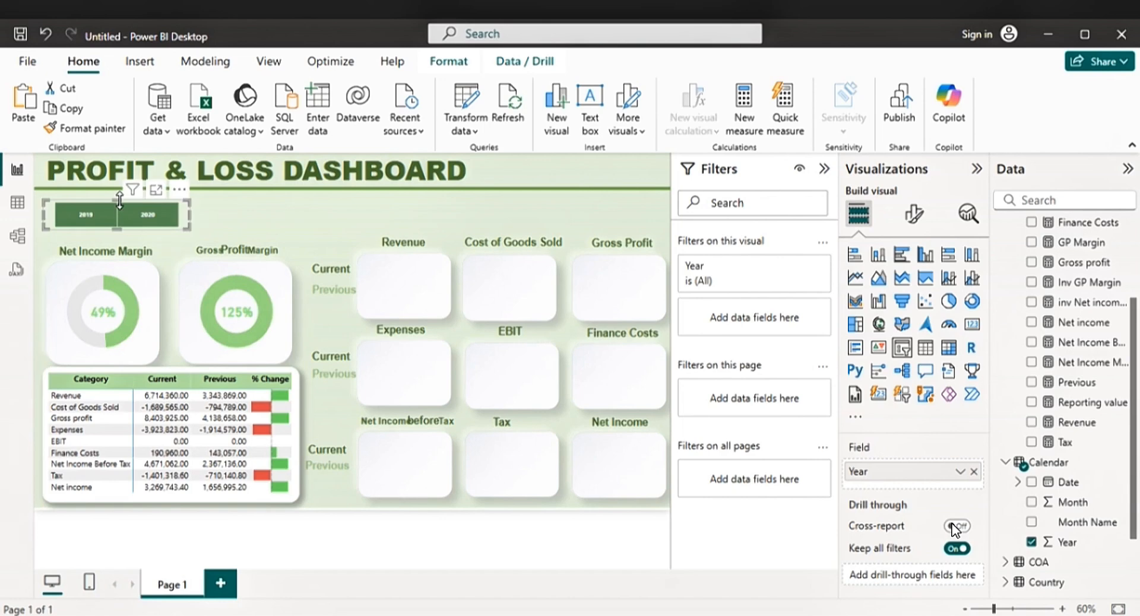
{"action": "left_click", "coordinate": [221, 211]}
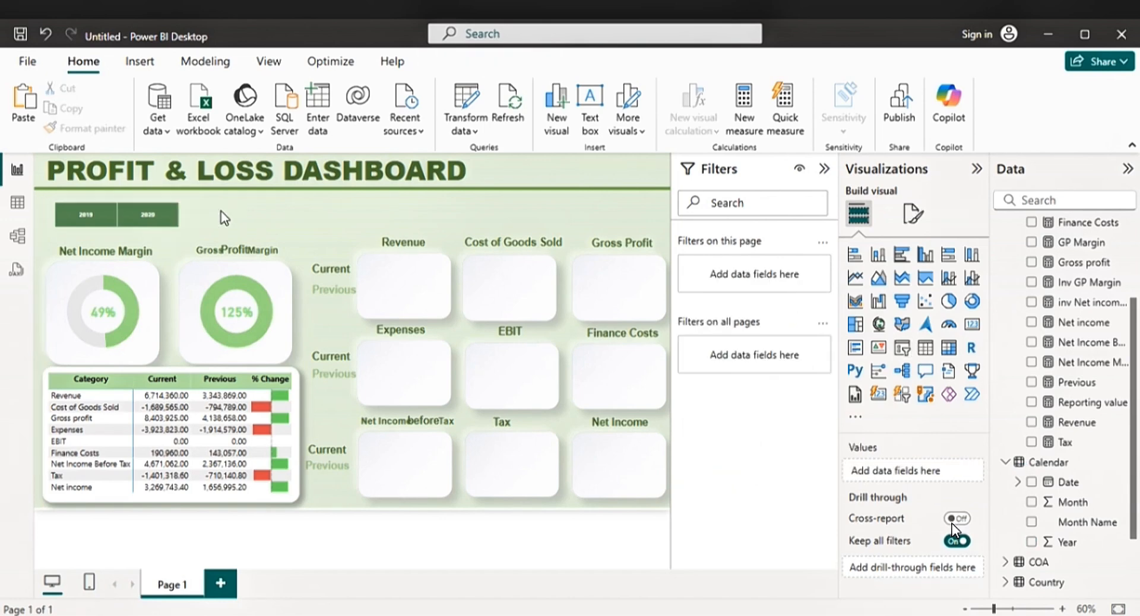
{"action": "key", "text": "ctrl+v"}
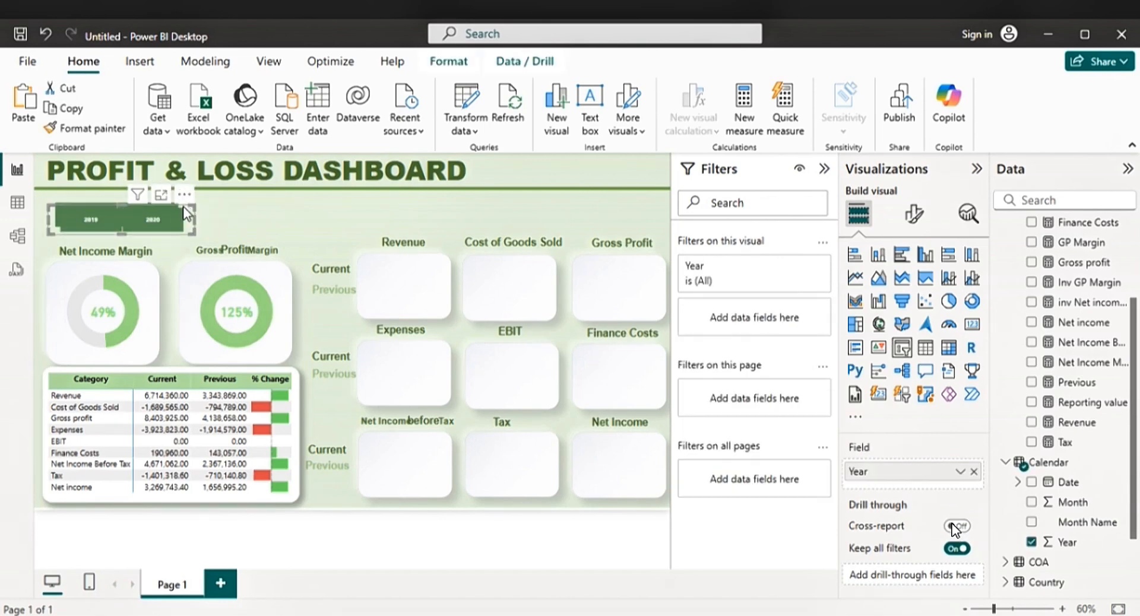
{"action": "left_click_drag", "start_coordinate": [188, 214], "coordinate": [323, 208]}
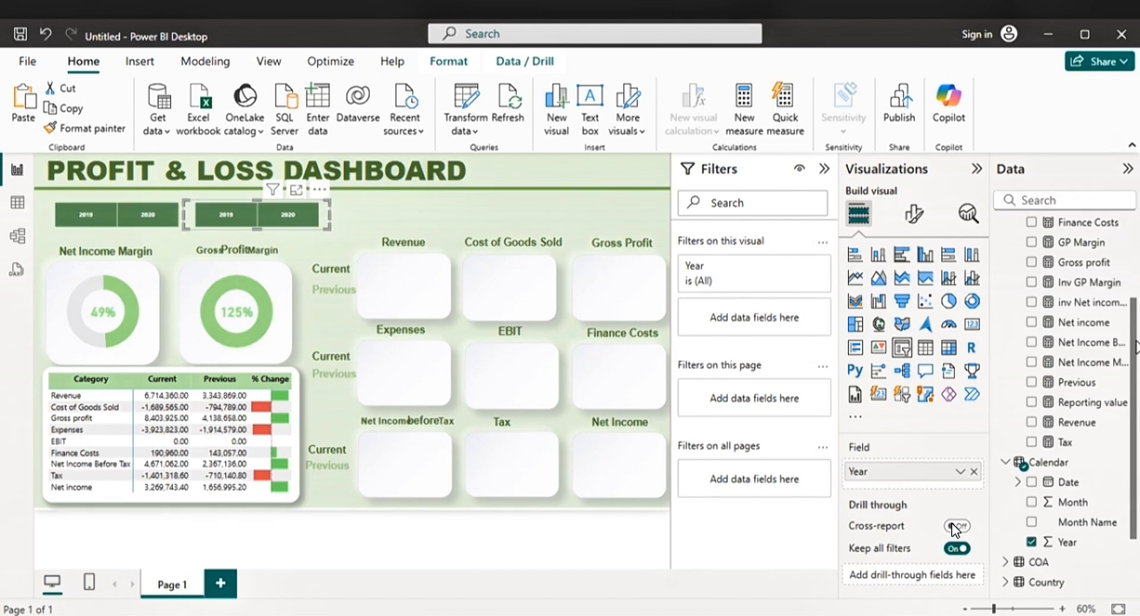
- Replace the Year field in the duplicated slicer with Country from the Country table
{"action": "scroll", "coordinate": [1135, 347], "scroll_direction": "down", "scroll_amount": 3}
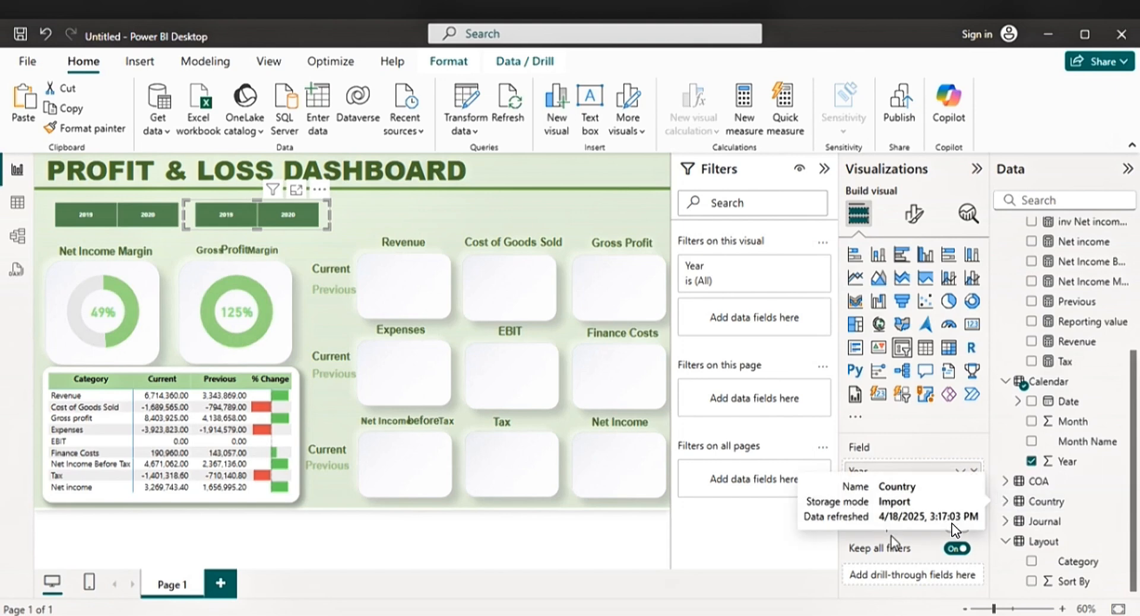
{"action": "left_click", "coordinate": [973, 472]}
{"action": "left_click", "coordinate": [1005, 501]}
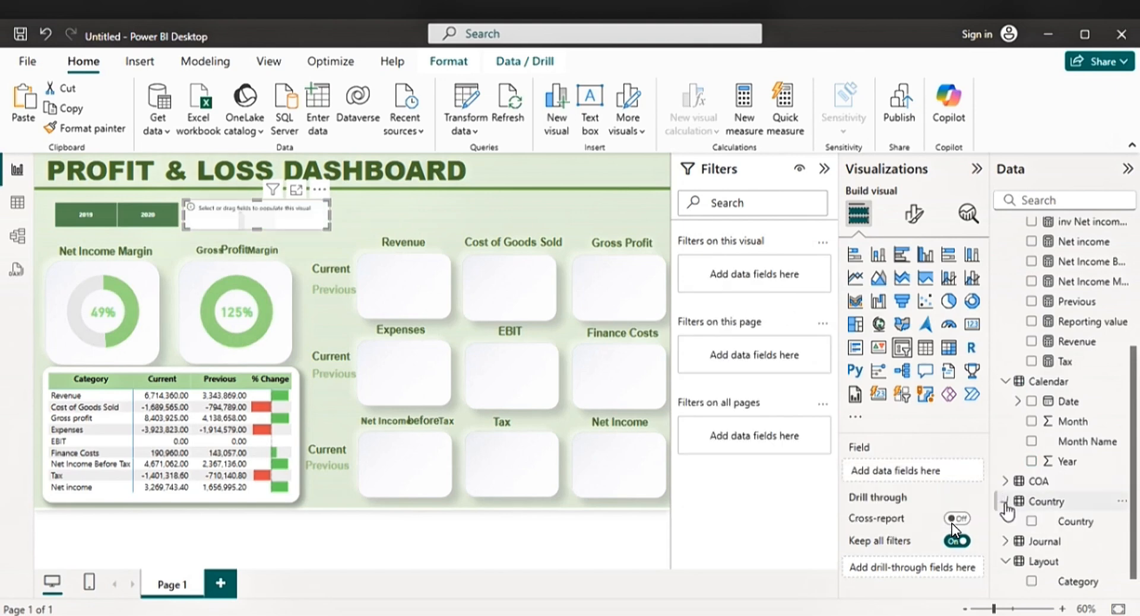
{"action": "left_click", "coordinate": [1030, 522]}
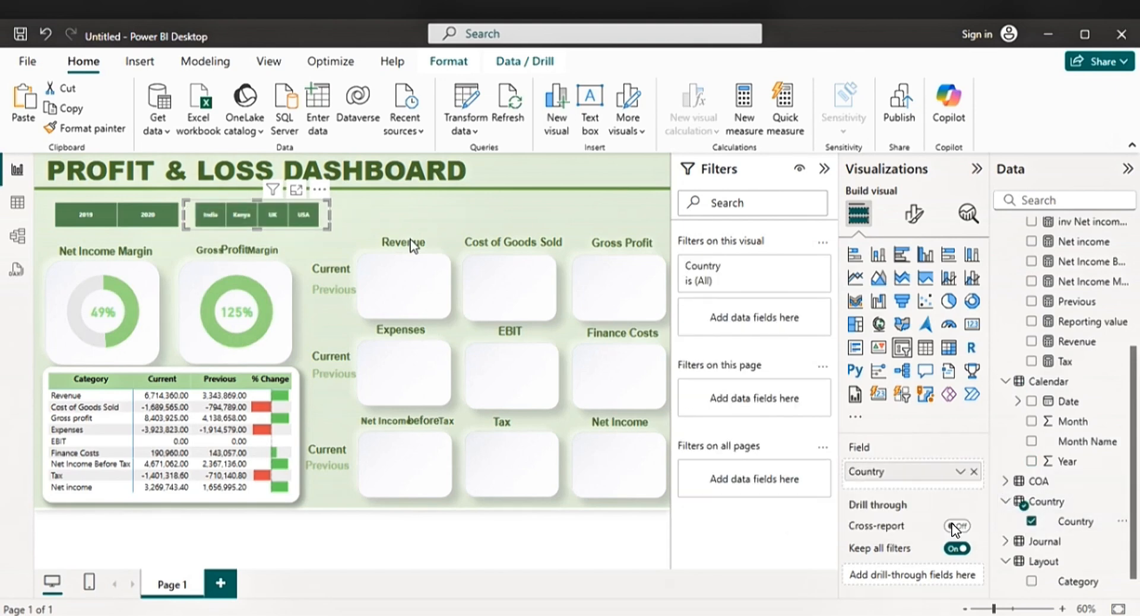
- Widen the Country slicer slightly to give its tiles more room, and deselect it
{"action": "left_click_drag", "start_coordinate": [331, 215], "coordinate": [355, 216]}
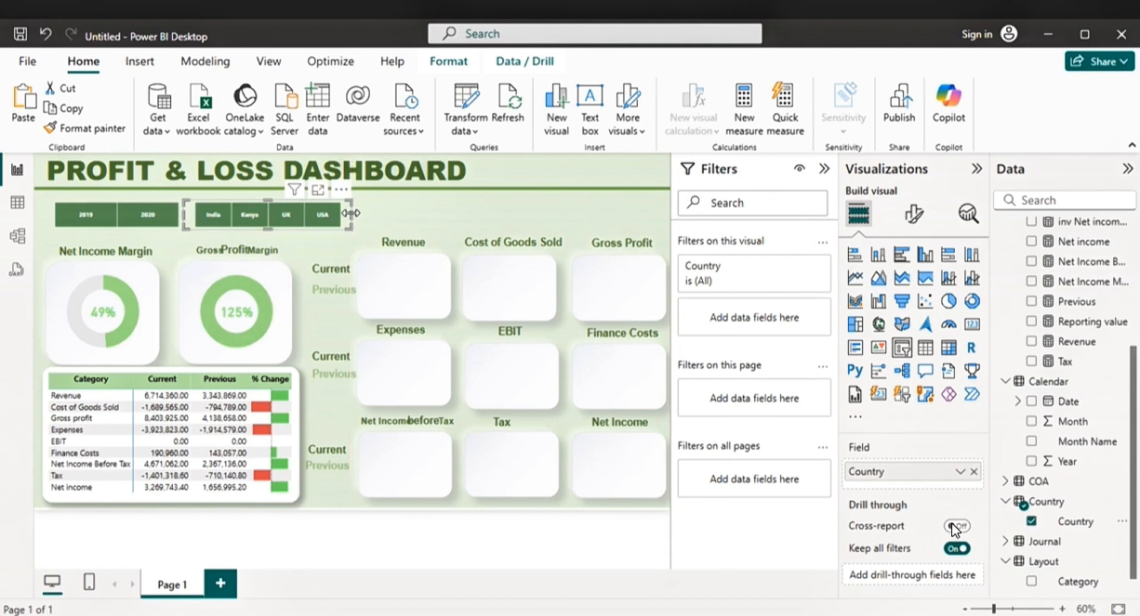
{"action": "left_click", "coordinate": [348, 220]}
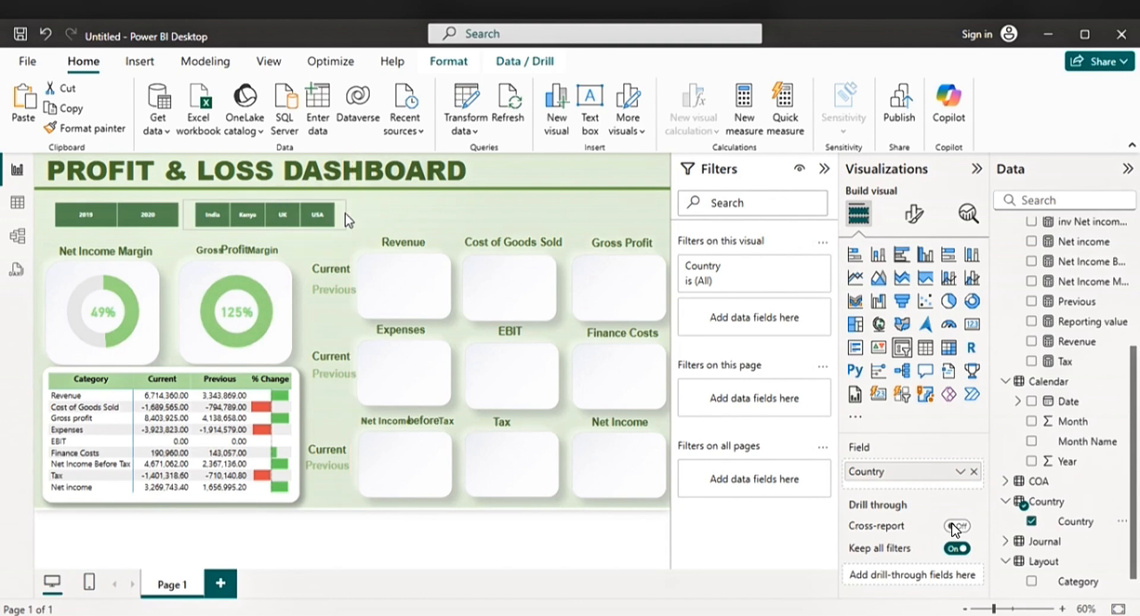
{"action": "left_click", "coordinate": [344, 214]}
{"action": "left_click", "coordinate": [376, 214]}
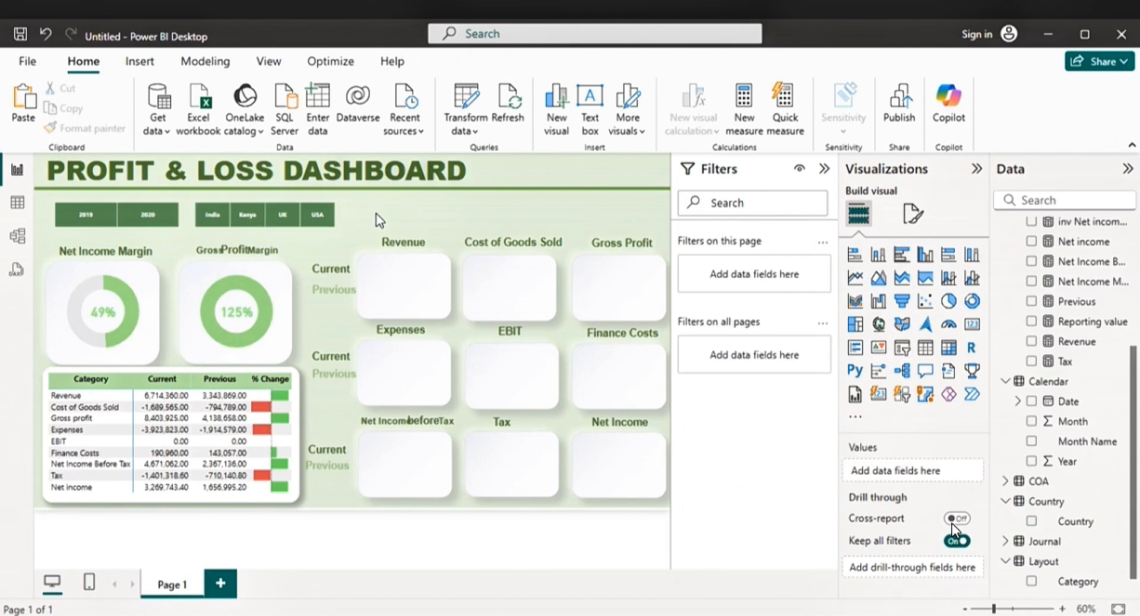
- Place a duplicate of the Country slicer beside it and replace its field with Month Name from the Calendar table
{"action": "left_click", "coordinate": [347, 217]}
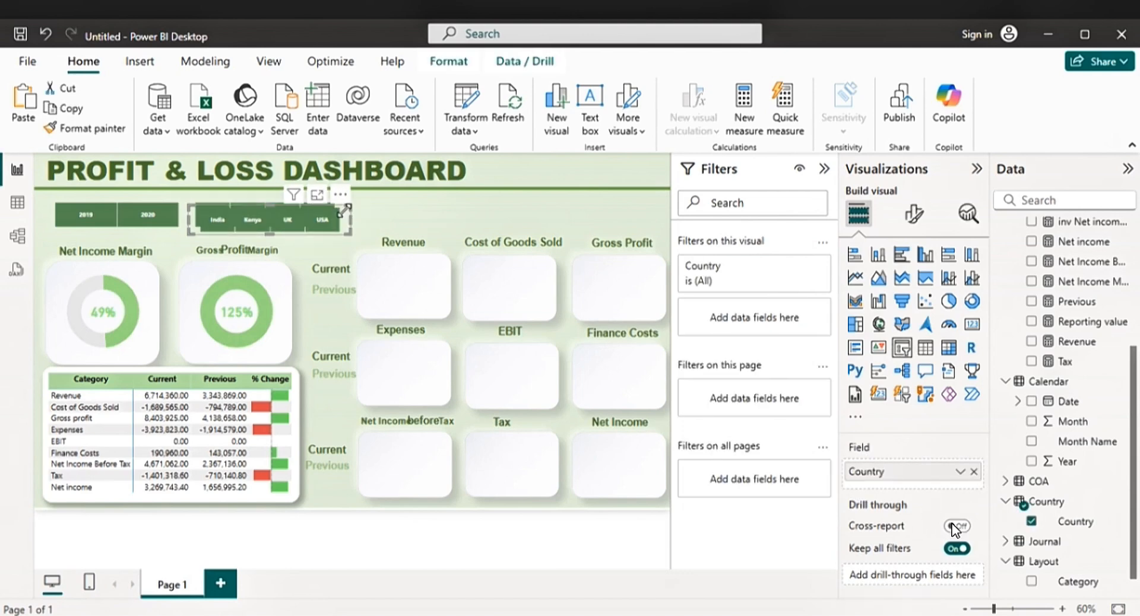
{"action": "left_click_drag", "start_coordinate": [348, 213], "coordinate": [495, 211]}
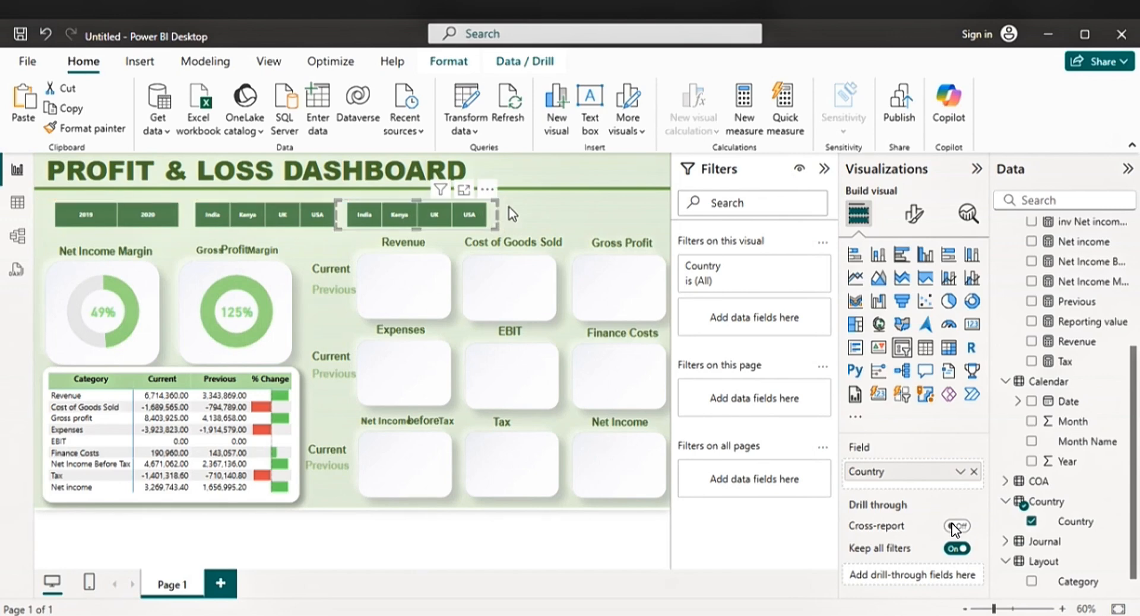
{"action": "left_click", "coordinate": [1030, 521]}
{"action": "left_click", "coordinate": [1031, 441]}
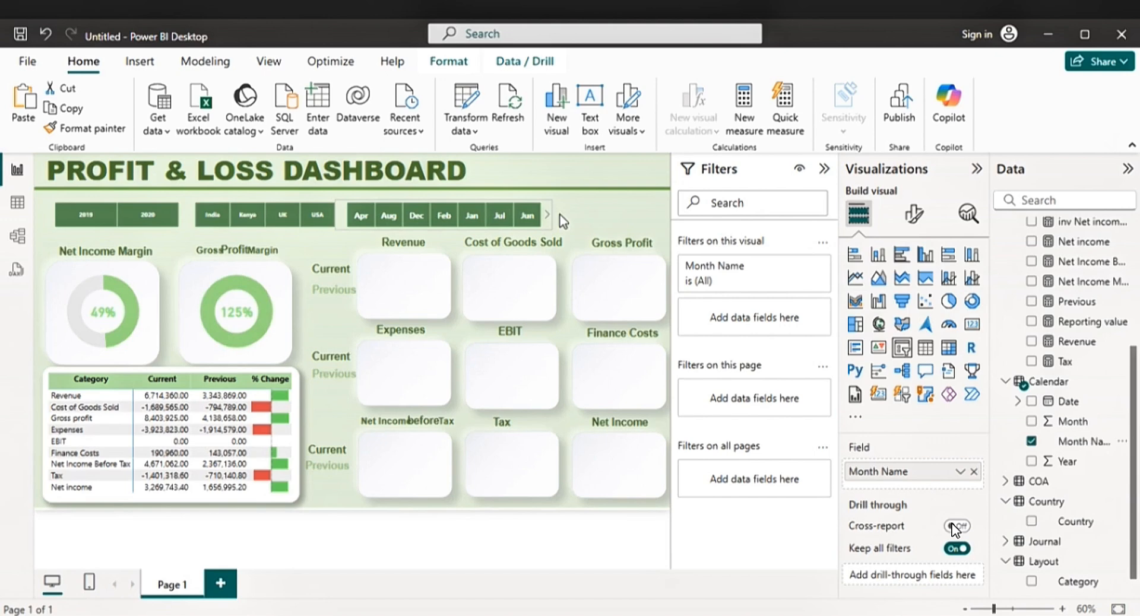
- Widen the Month Name slicer to the page's edge, shift the Country slicer toward Year, and extend the month tiles into the gap
{"action": "left_click_drag", "start_coordinate": [559, 216], "coordinate": [663, 214]}
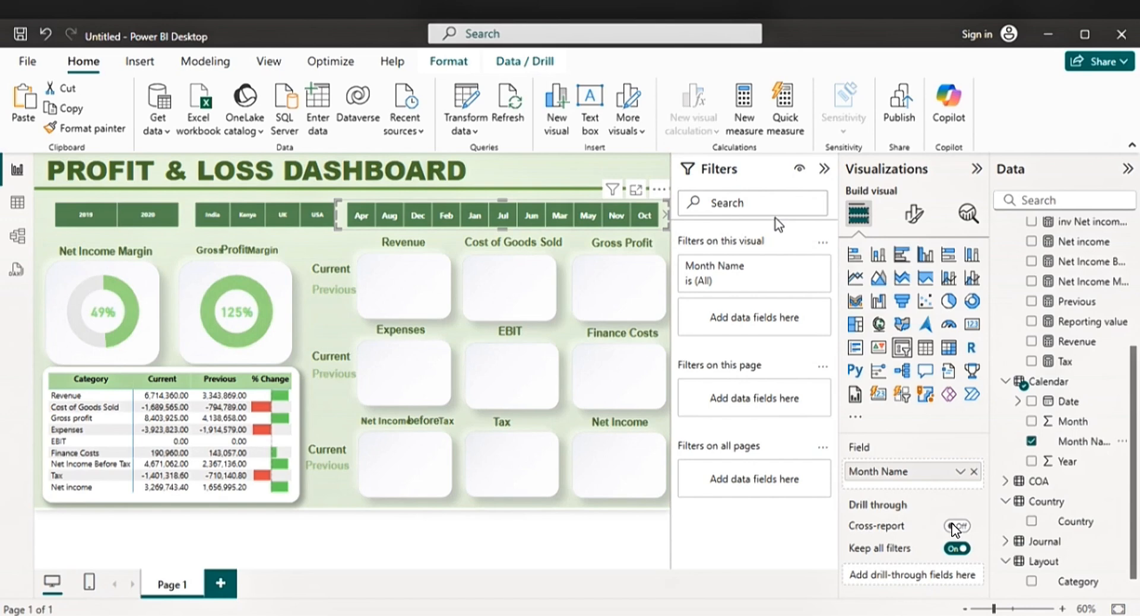
{"action": "left_click", "coordinate": [274, 201]}
{"action": "left_click_drag", "start_coordinate": [282, 202], "coordinate": [272, 202]}
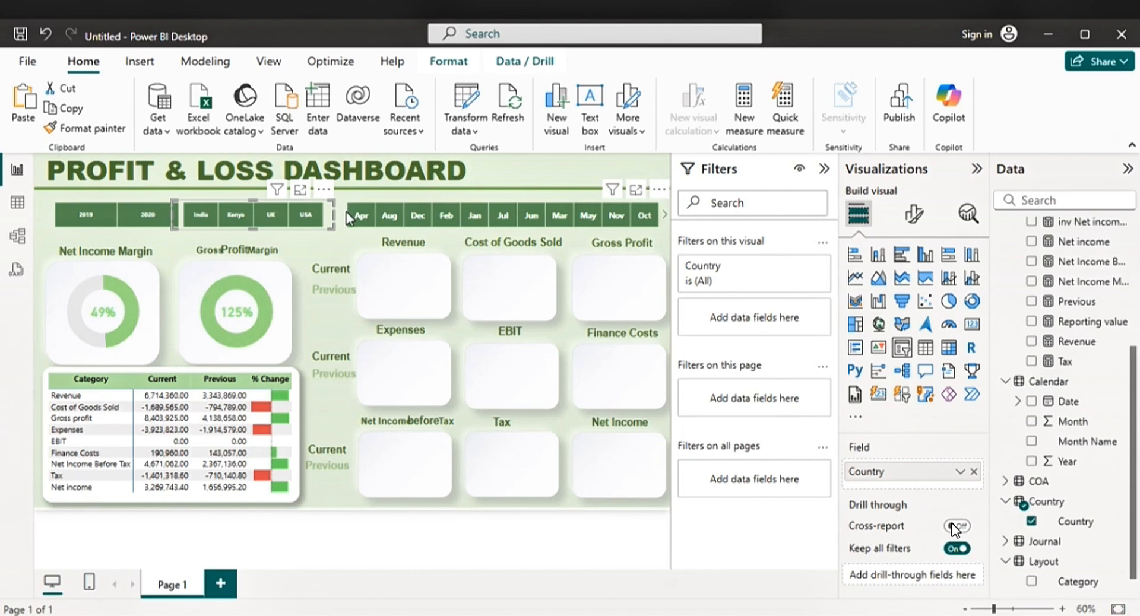
{"action": "left_click_drag", "start_coordinate": [347, 211], "coordinate": [329, 214]}
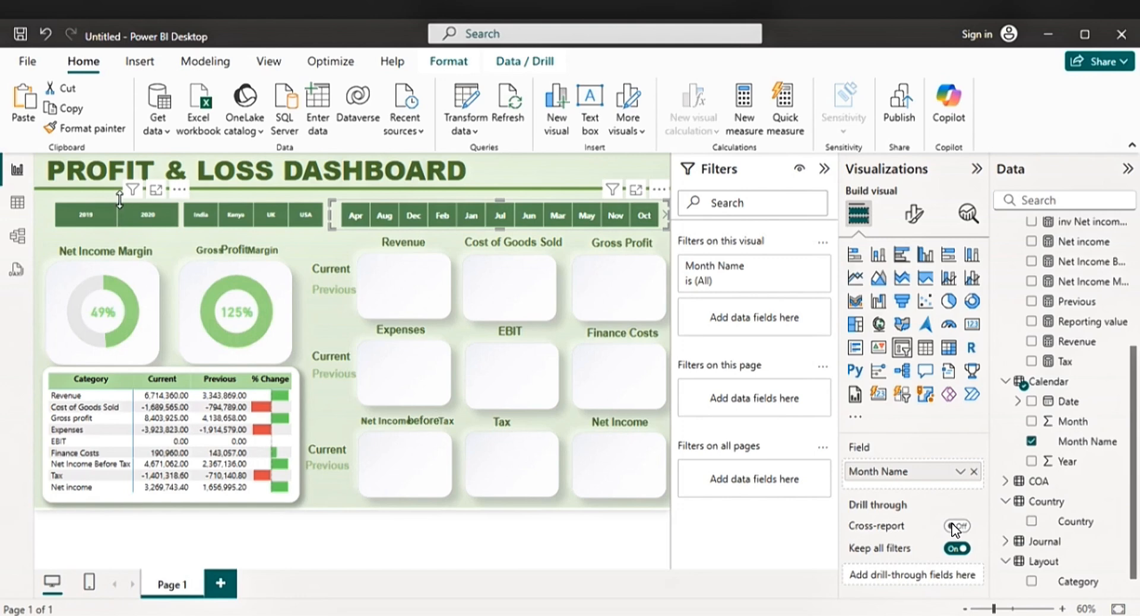
- Narrow the Year slicer, shift it toward the page's edge, and move the Country slicer up close beside it
{"action": "left_click", "coordinate": [120, 200]}
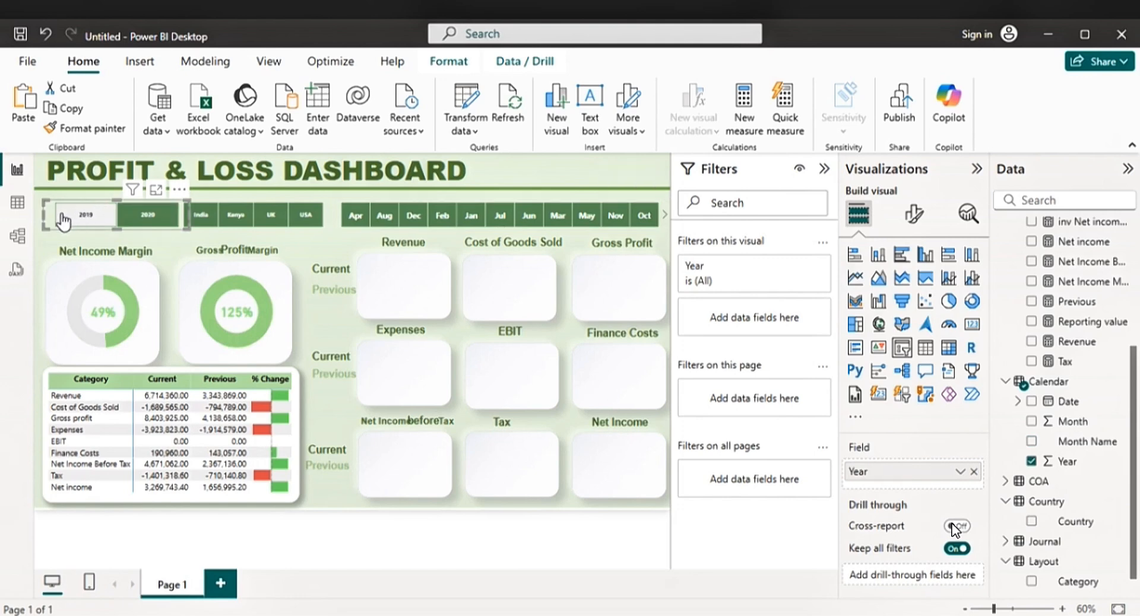
{"action": "left_click_drag", "start_coordinate": [46, 213], "coordinate": [70, 213]}
{"action": "left_click_drag", "start_coordinate": [156, 201], "coordinate": [130, 202]}
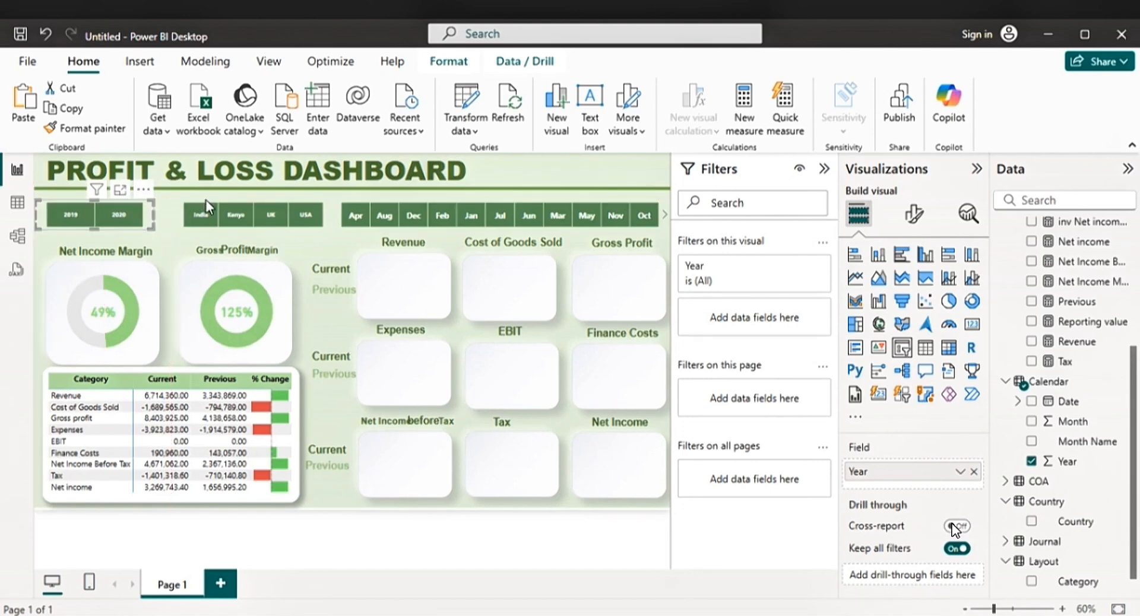
{"action": "left_click", "coordinate": [206, 201]}
{"action": "left_click_drag", "start_coordinate": [211, 202], "coordinate": [186, 203]}
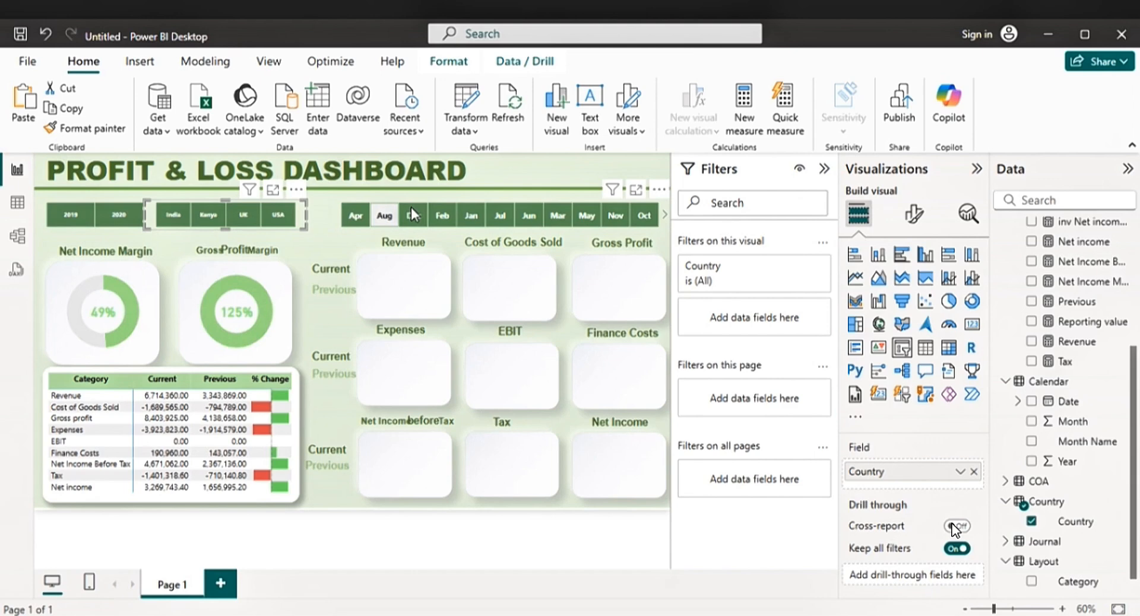
- Stretch the Month Name slicer toward the Country slicer so all twelve month tiles fit without overlapping it
{"action": "left_click", "coordinate": [447, 199]}
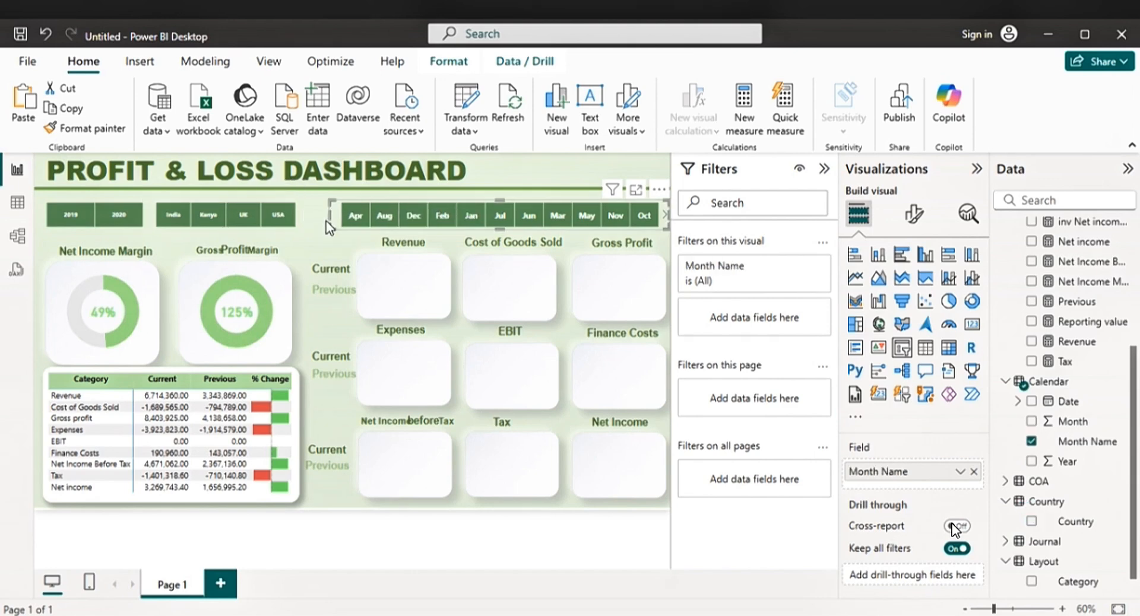
{"action": "left_click_drag", "start_coordinate": [322, 221], "coordinate": [250, 219]}
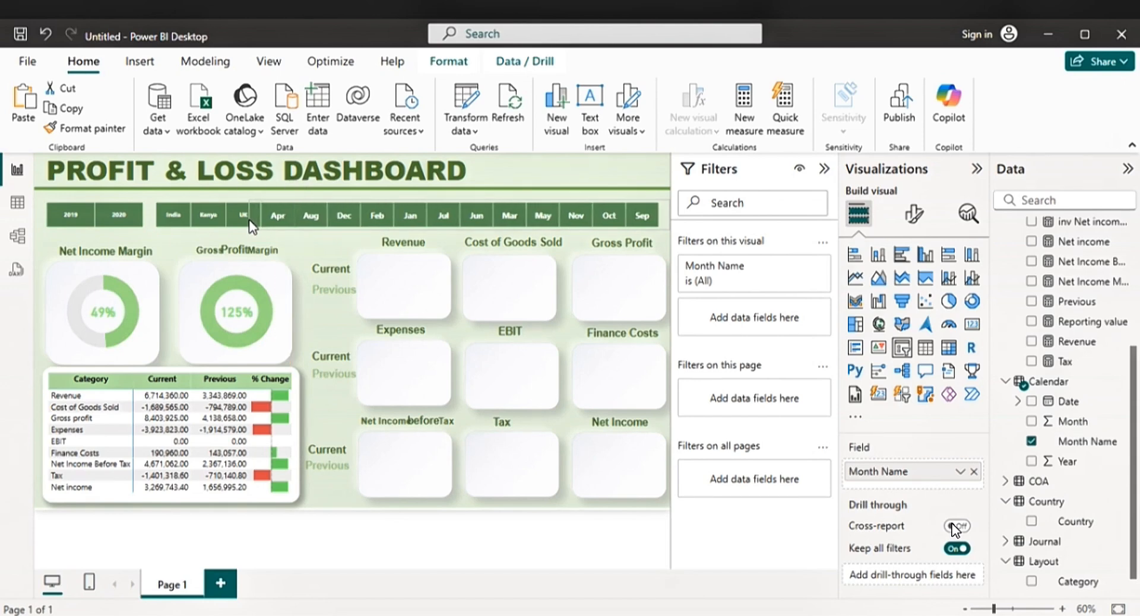
{"action": "left_click_drag", "start_coordinate": [248, 219], "coordinate": [308, 219]}
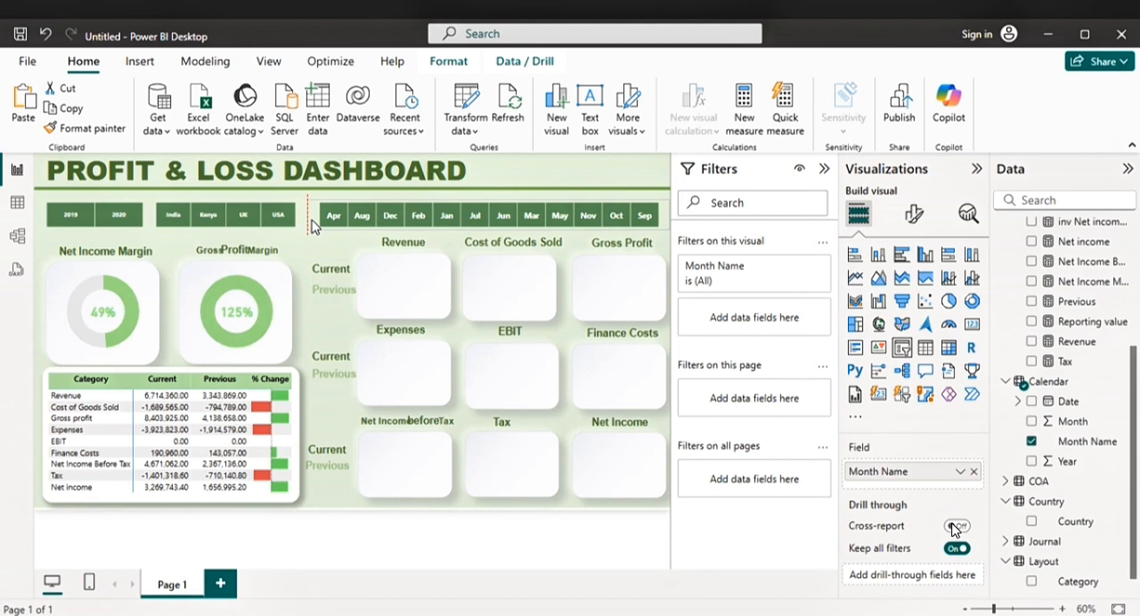
{"action": "left_click_drag", "start_coordinate": [311, 221], "coordinate": [311, 220]}
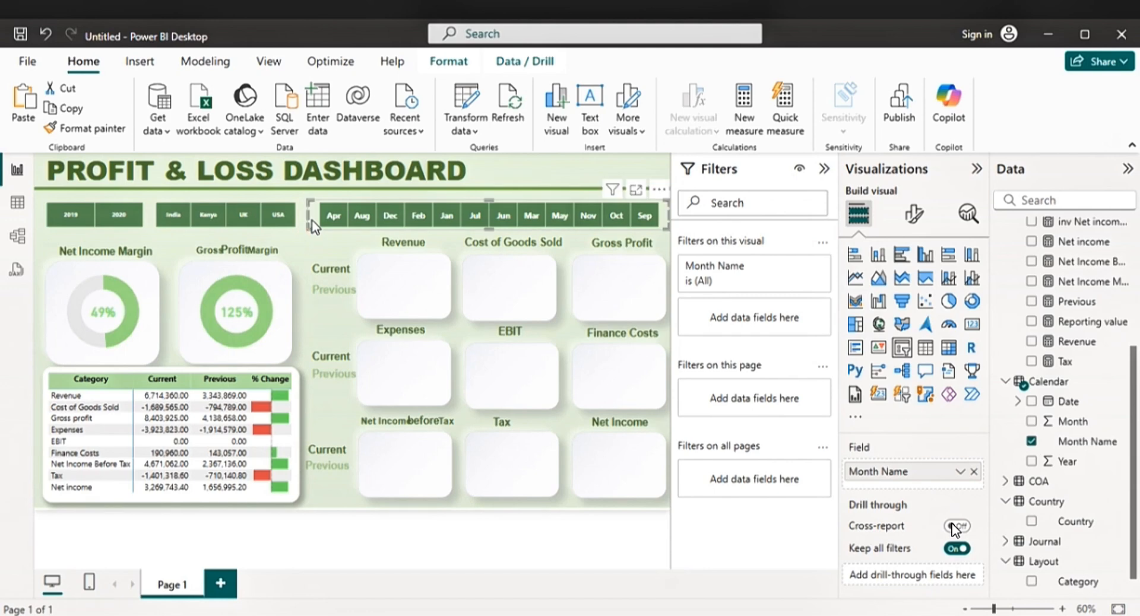
- Collapse the Filters pane and sort the Month Name column by Month so the slicer's tiles run chronologically
{"action": "left_click", "coordinate": [824, 170]}
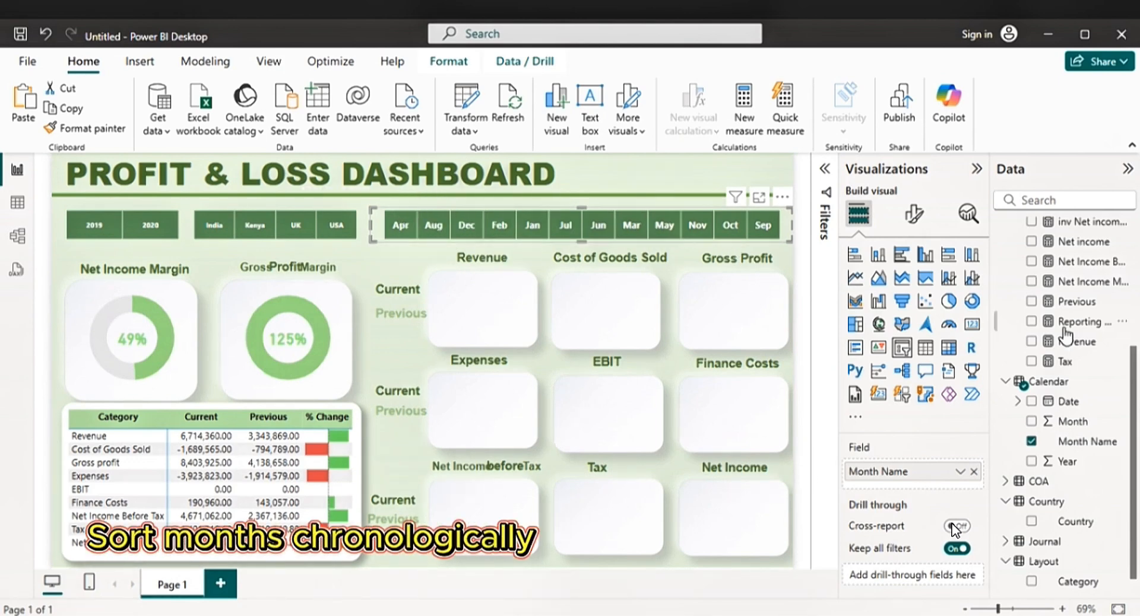
{"action": "left_click", "coordinate": [1099, 447]}
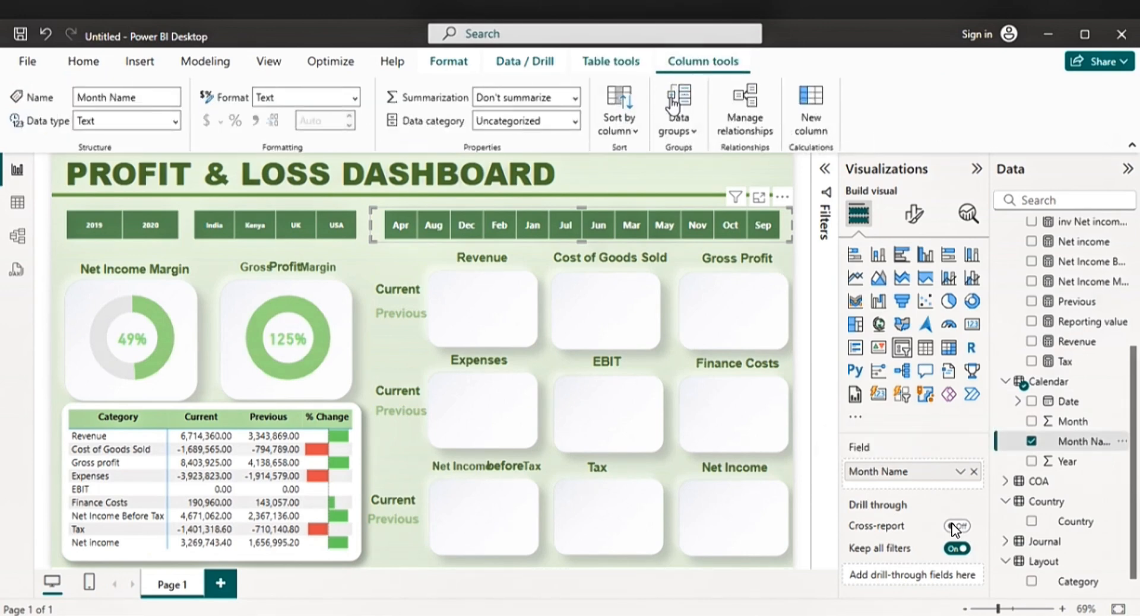
{"action": "left_click", "coordinate": [635, 132]}
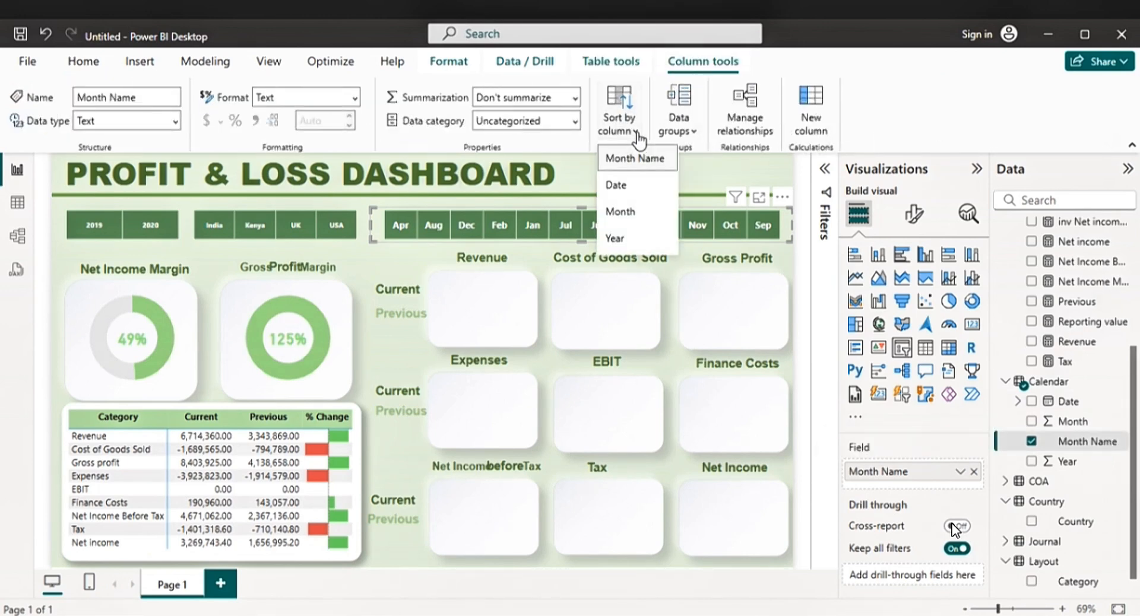
{"action": "left_click", "coordinate": [636, 205]}
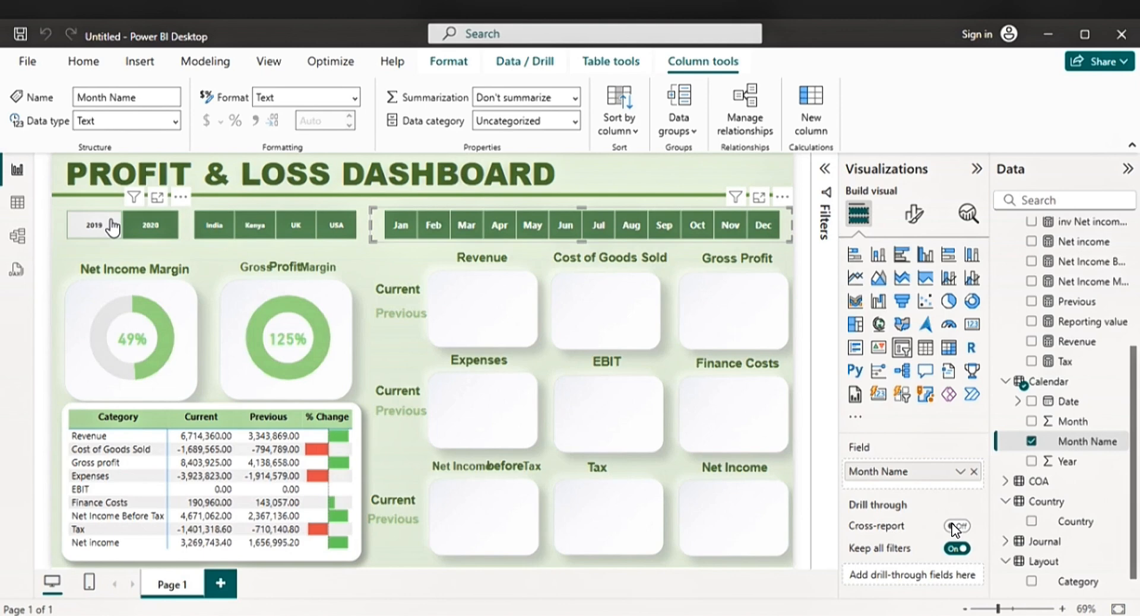
{"action": "left_click", "coordinate": [112, 227]}
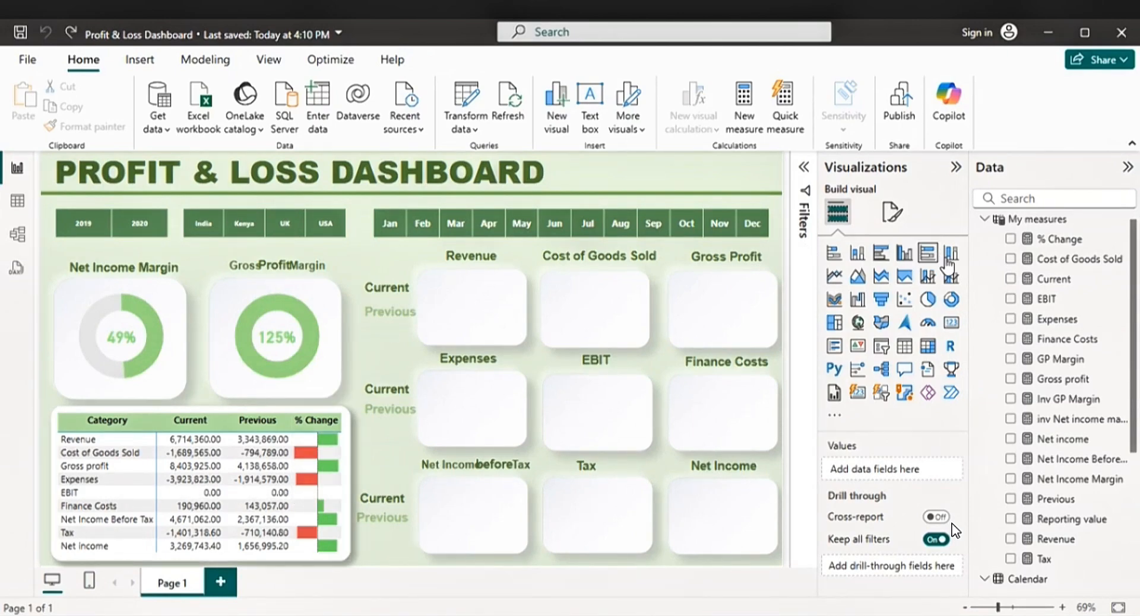
- In the Current measure's formula, duplicate the Expenses condition on a new line above Finance Costs
{"action": "left_click", "coordinate": [1048, 286]}
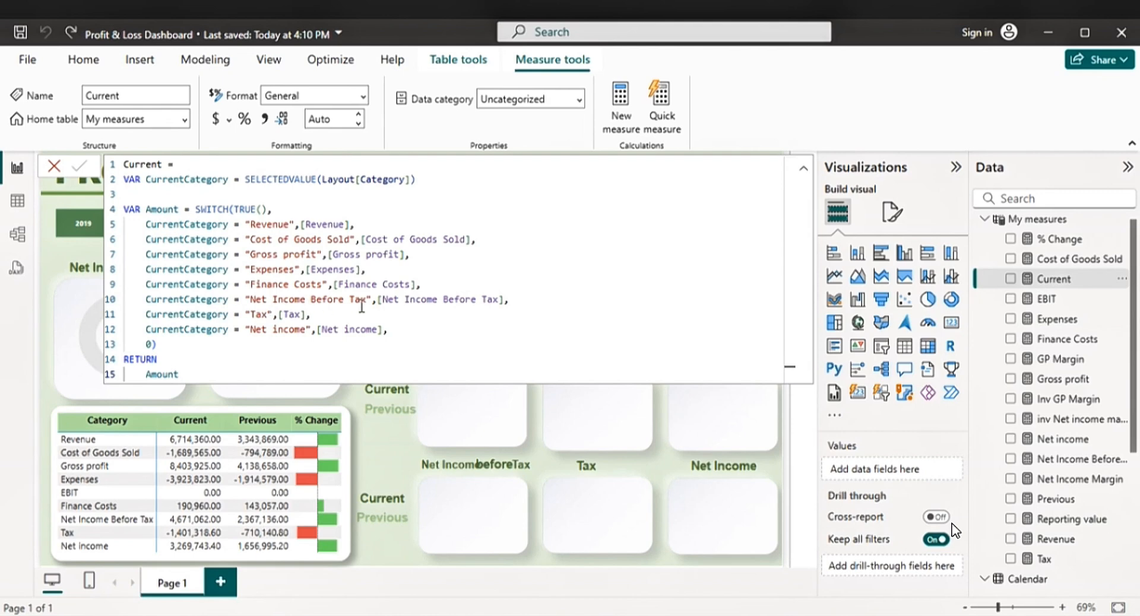
{"action": "left_click", "coordinate": [523, 301]}
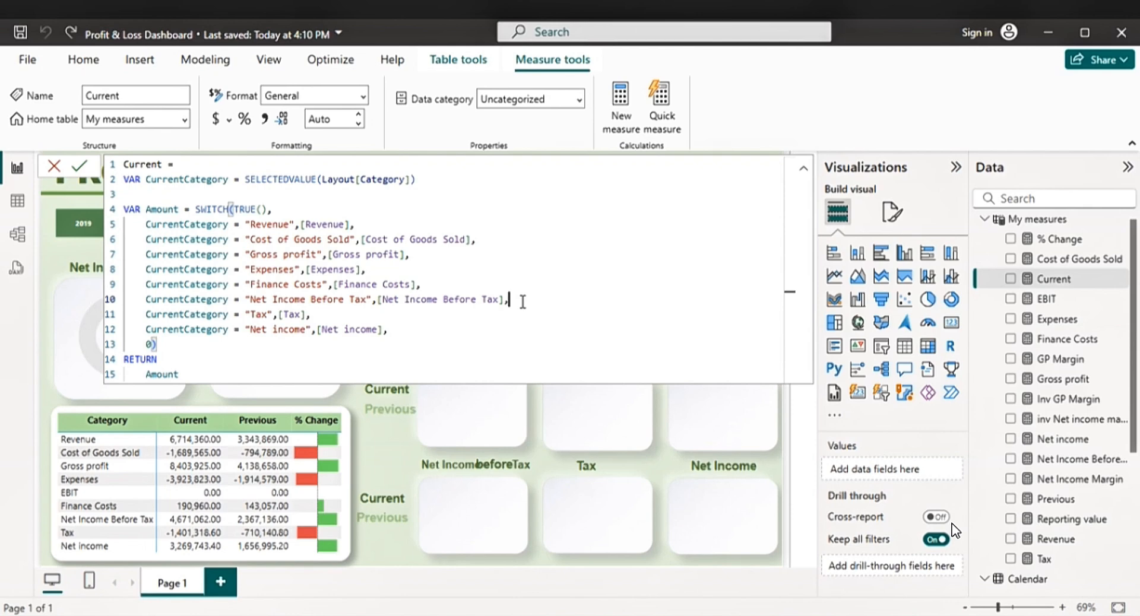
{"action": "left_click", "coordinate": [371, 271]}
{"action": "key", "text": "Return"}
{"action": "left_click_drag", "start_coordinate": [371, 270], "coordinate": [144, 276]}
{"action": "key", "text": "ctrl+c"}
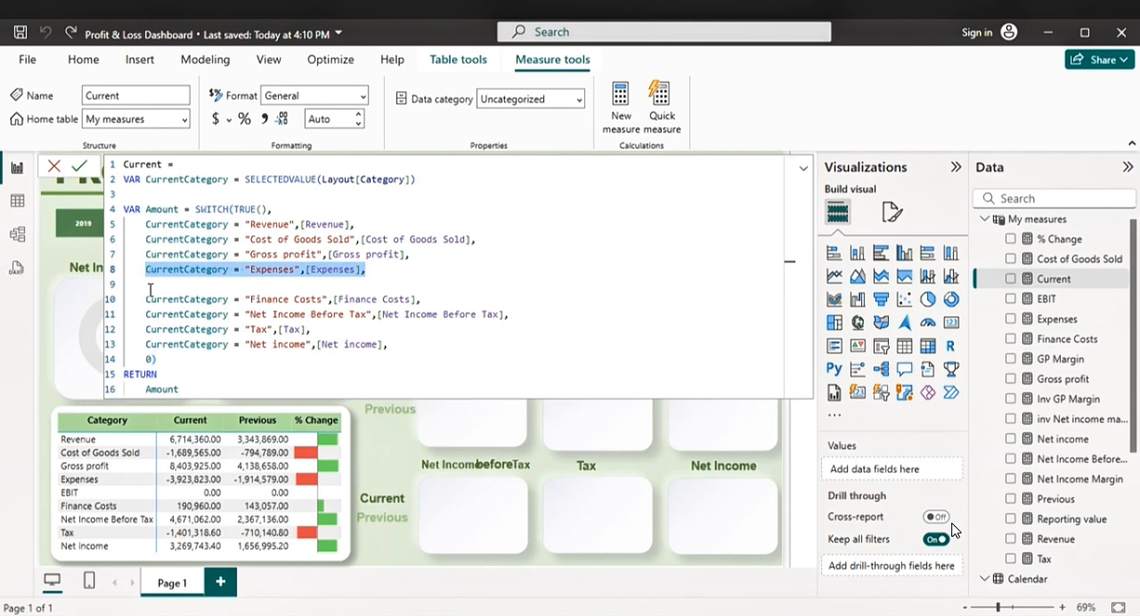
{"action": "left_click", "coordinate": [146, 286]}
{"action": "key", "text": "ctrl+v"}
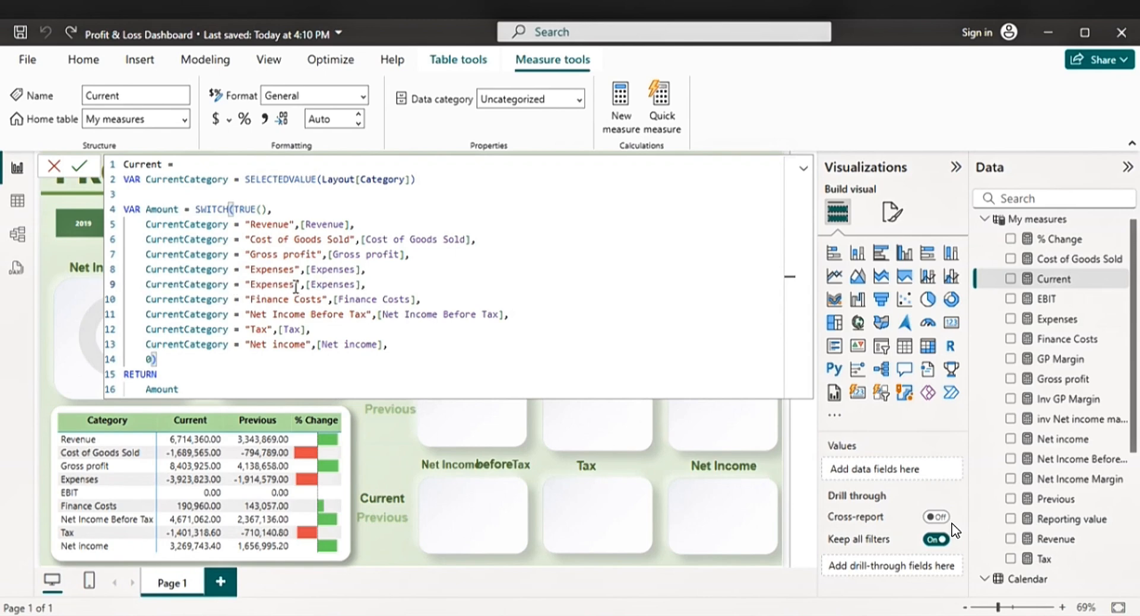
- Change the category text in the duplicated Expenses condition to "EBIT"
{"action": "left_click_drag", "start_coordinate": [293, 285], "coordinate": [252, 283]}
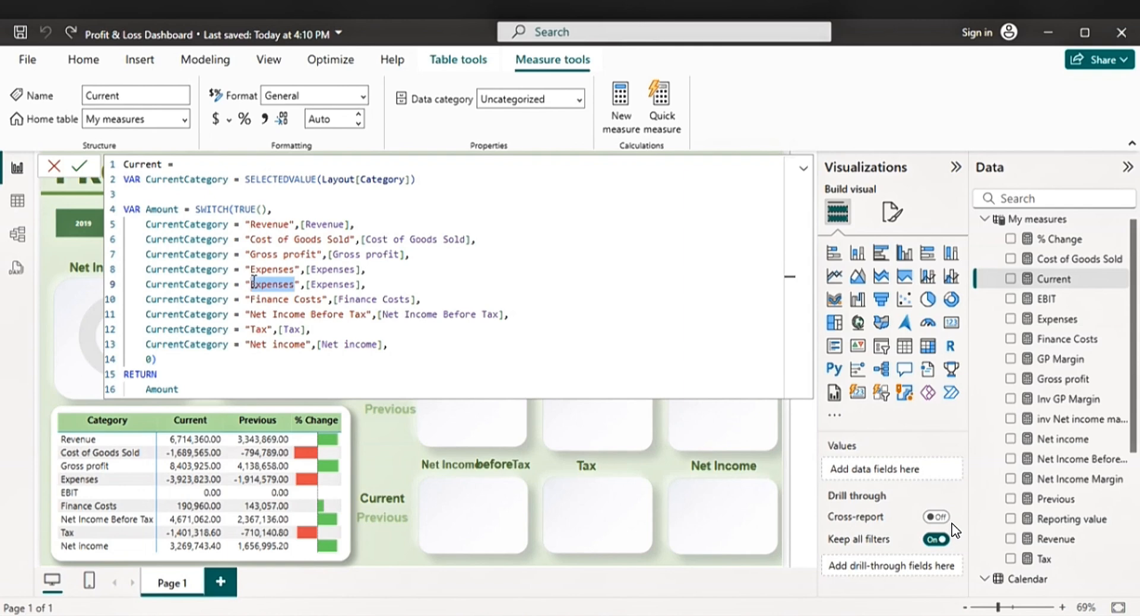
{"action": "type", "text": "EBIT"}
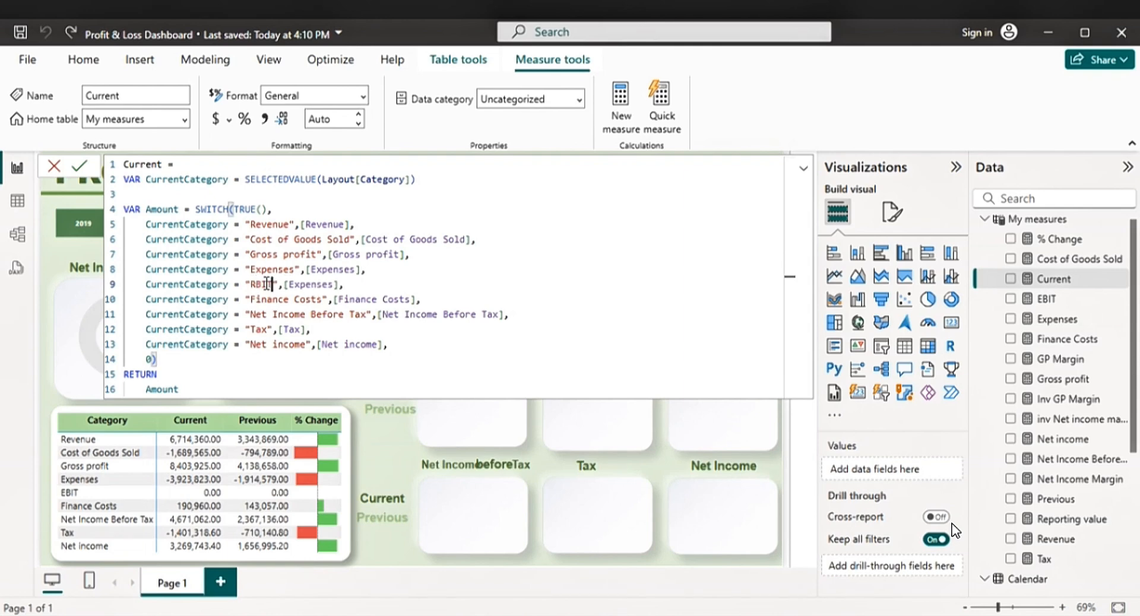
{"action": "left_click", "coordinate": [258, 283]}
{"action": "key", "text": "BackSpace"}
{"action": "type", "text": "E"}
- Replace the measure reference in the new EBIT condition with [EBIT] and commit the Current measure
{"action": "left_click", "coordinate": [336, 286]}
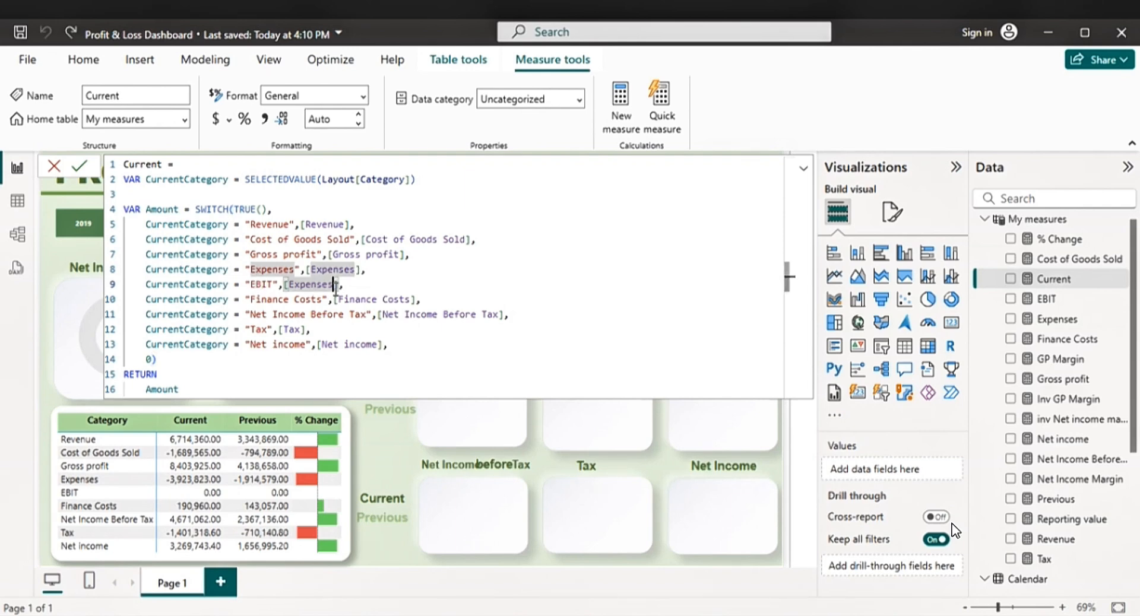
{"action": "key", "text": "BackSpace"}
{"action": "key", "text": "BackSpace"}
{"action": "key", "text": "BackSpace"}
{"action": "key", "text": "BackSpace"}
{"action": "key", "text": "BackSpace"}
{"action": "key", "text": "BackSpace"}
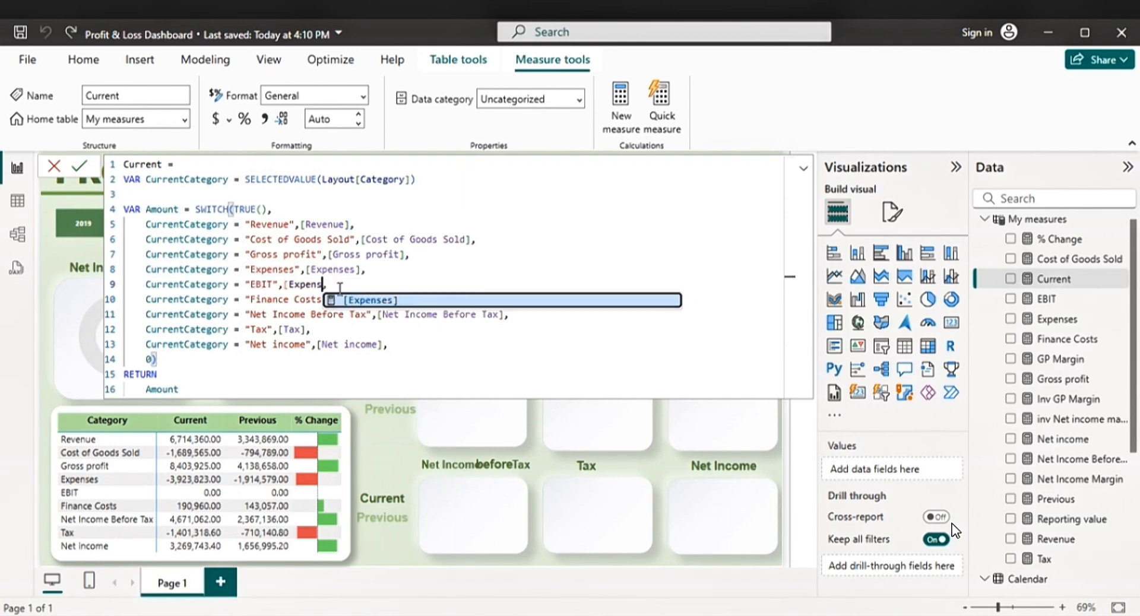
{"action": "key", "text": "BackSpace"}
{"action": "key", "text": "BackSpace"}
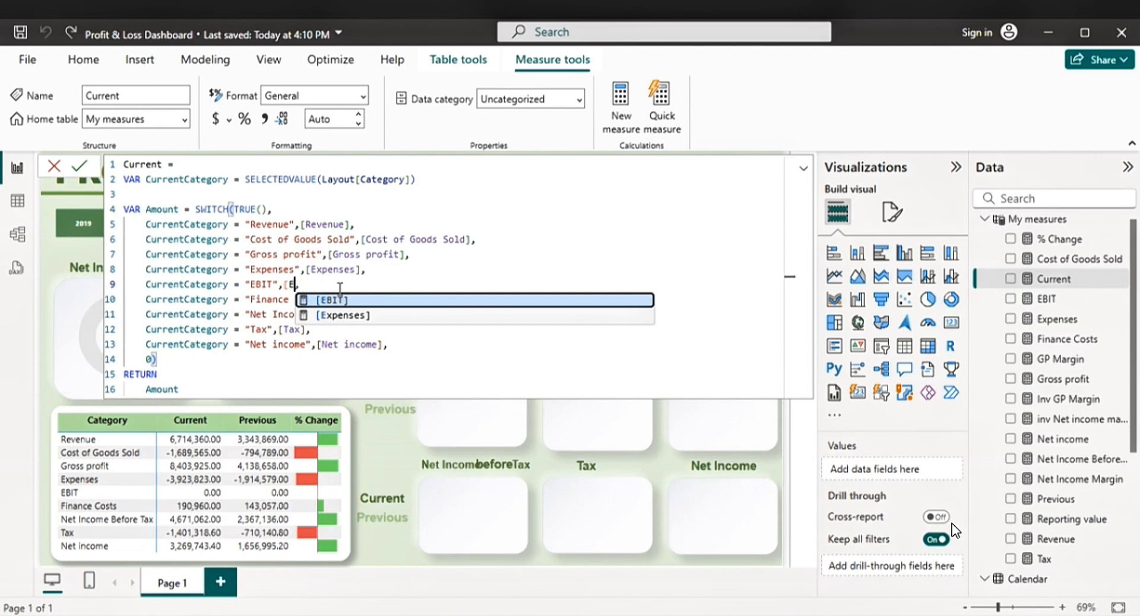
{"action": "key", "text": "Tab"}
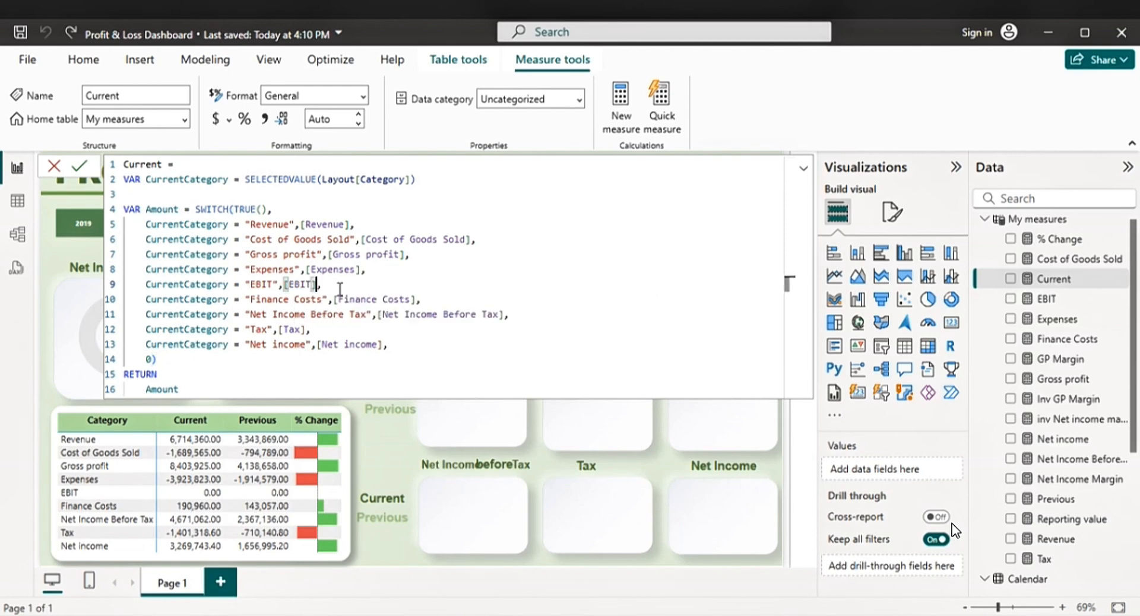
{"action": "key", "text": "Return"}
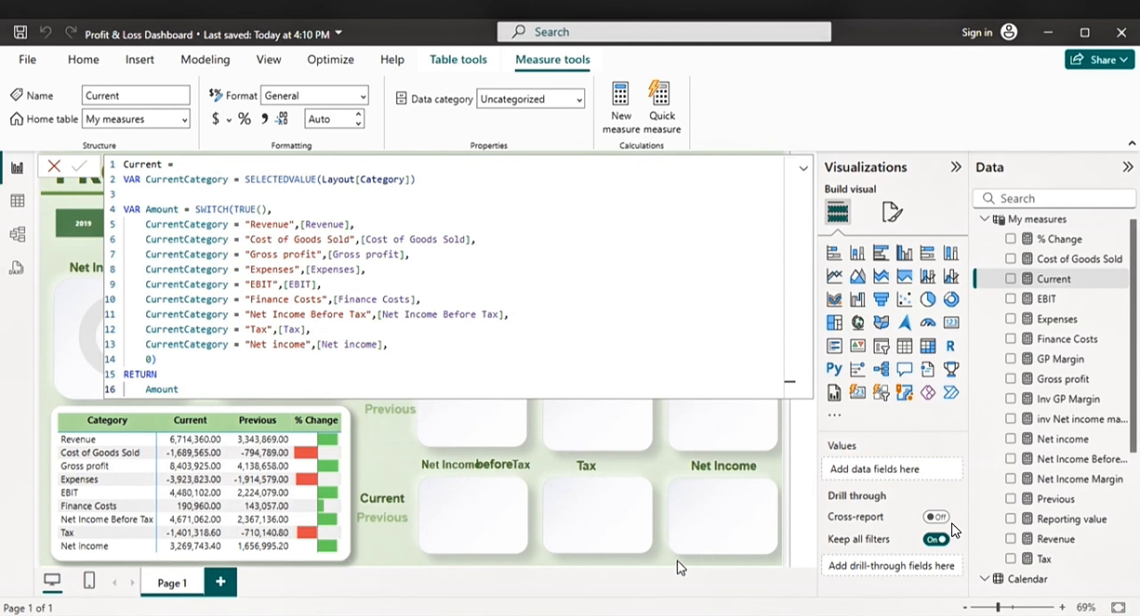
{"action": "double_click", "coordinate": [50, 266]}
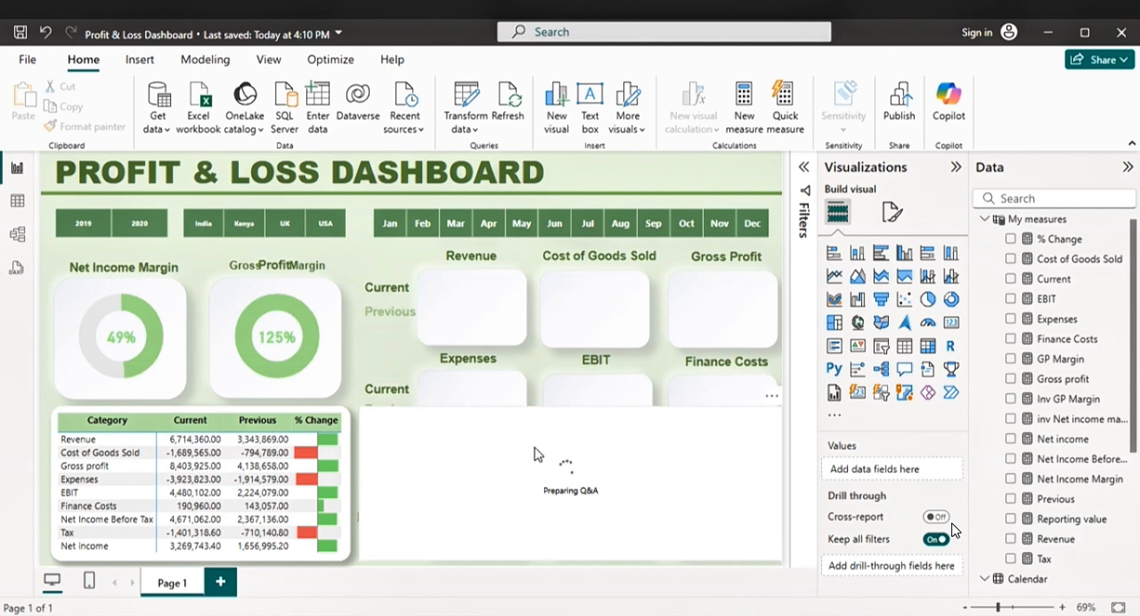
{"action": "left_click", "coordinate": [650, 469]}
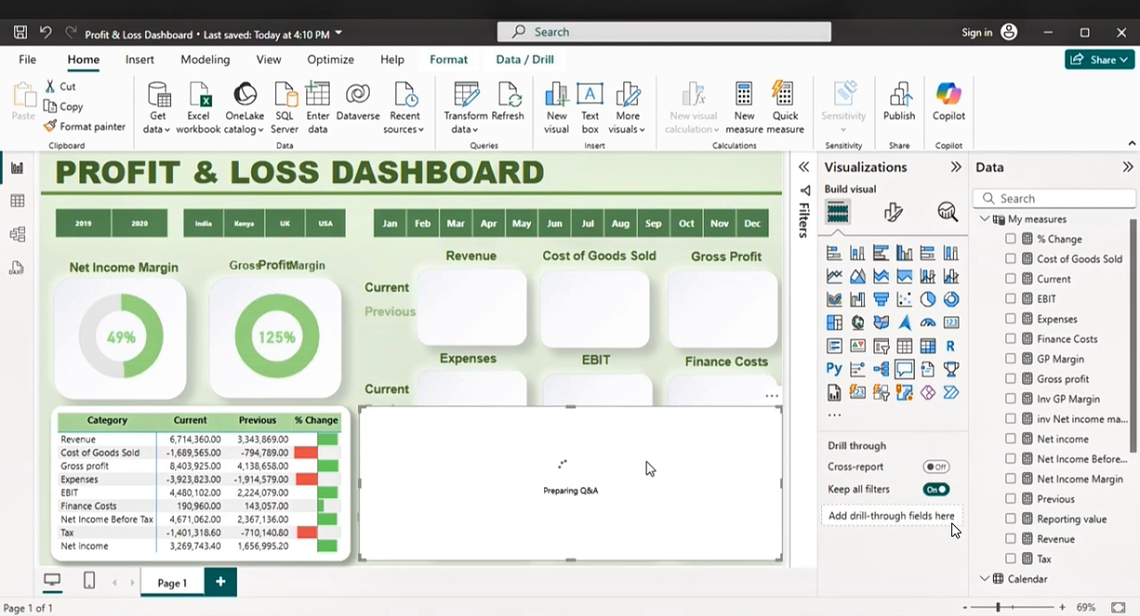
{"action": "key", "text": "Delete"}
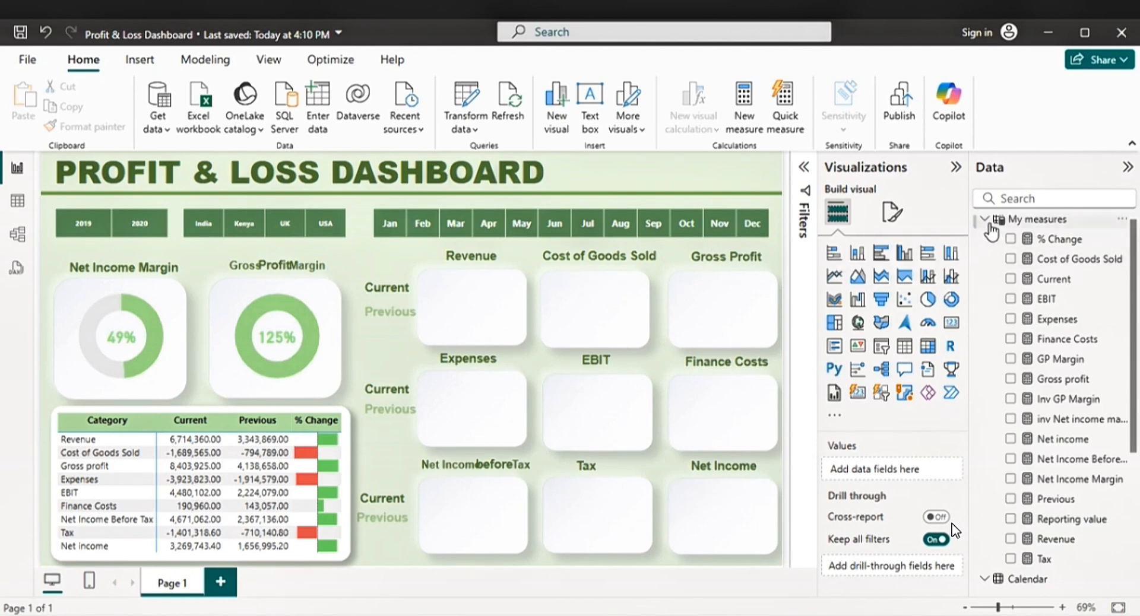
- Collapse the Calendar, Country and Layout tables in the Data pane's field list
{"action": "scroll", "coordinate": [1004, 356], "scroll_direction": "down", "scroll_amount": 1}
{"action": "scroll", "coordinate": [1005, 356], "scroll_direction": "down", "scroll_amount": 3}
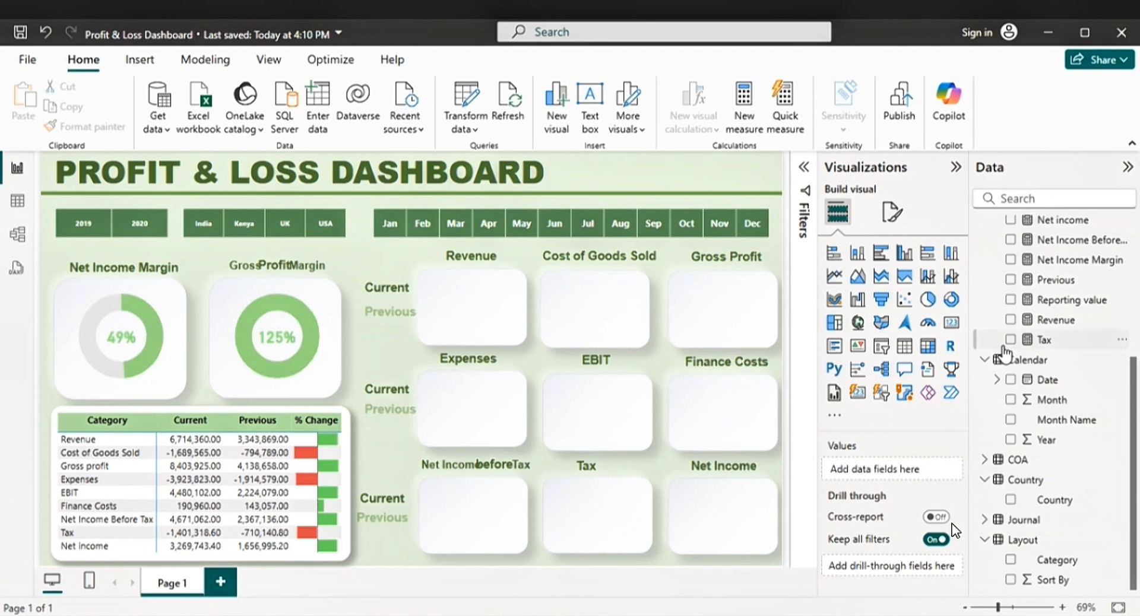
{"action": "left_click", "coordinate": [986, 359]}
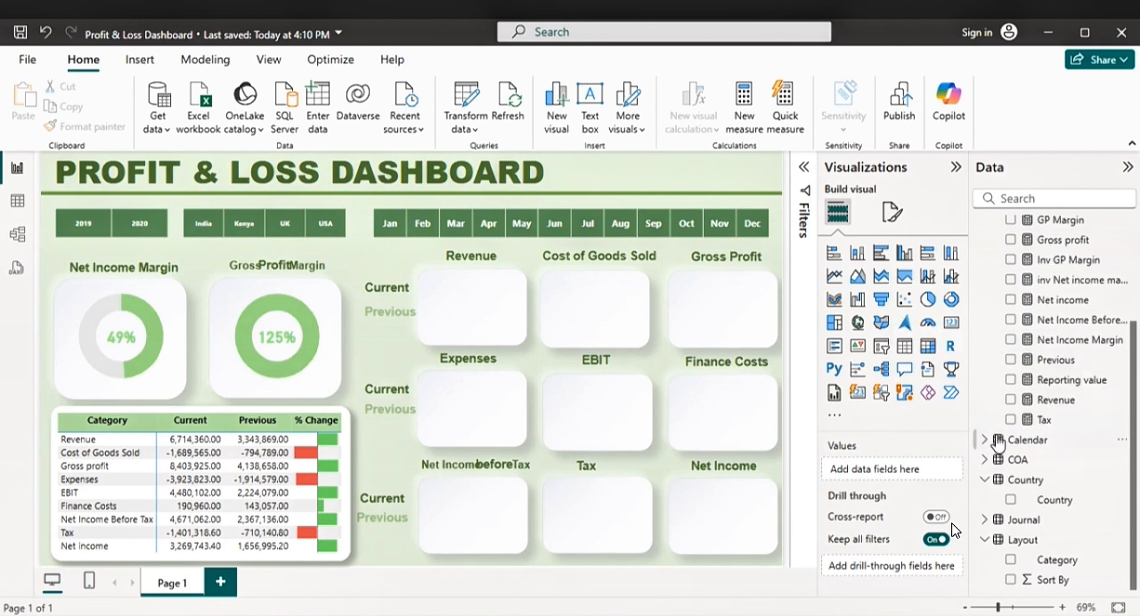
{"action": "left_click", "coordinate": [984, 479]}
{"action": "left_click", "coordinate": [984, 539]}
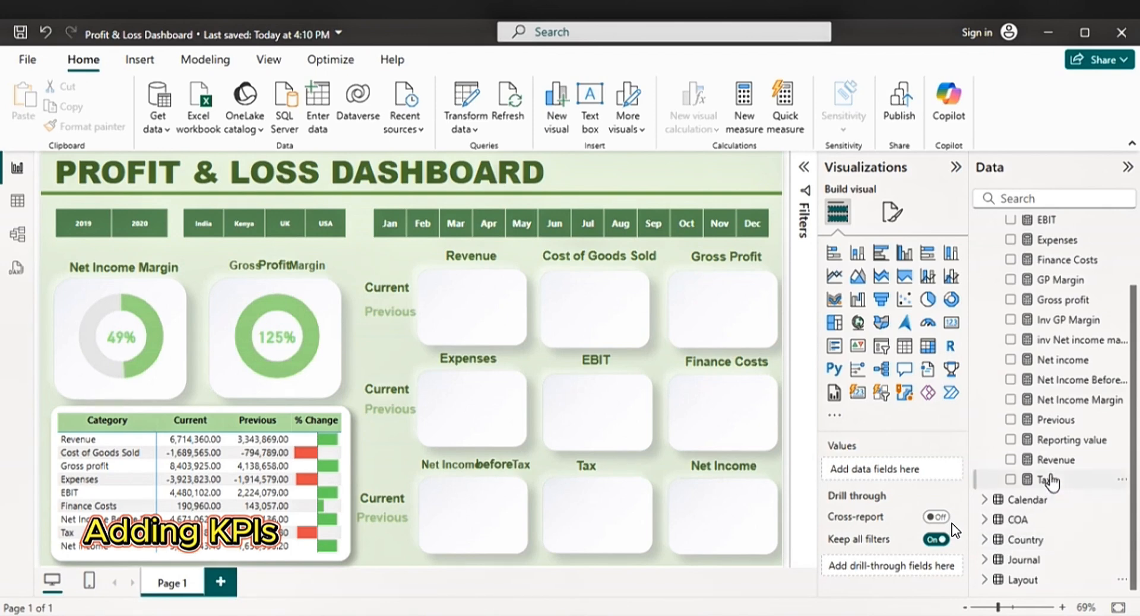
- Collapse the My measures table and create a calculated table named KPI'S with no expression
{"action": "left_click_drag", "start_coordinate": [1136, 340], "coordinate": [1135, 252]}
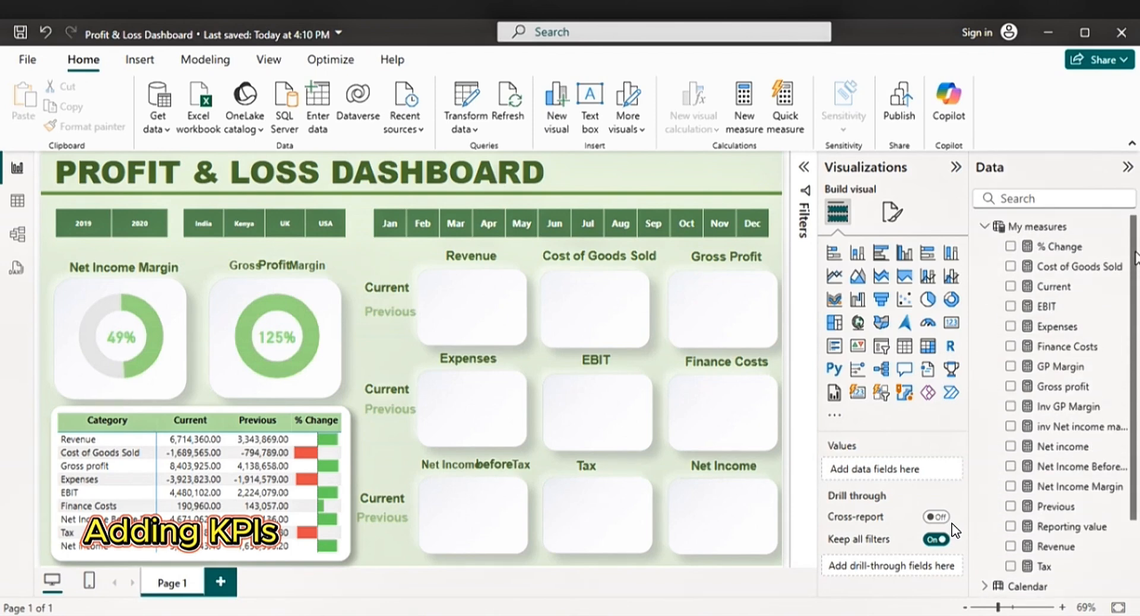
{"action": "left_click", "coordinate": [987, 228]}
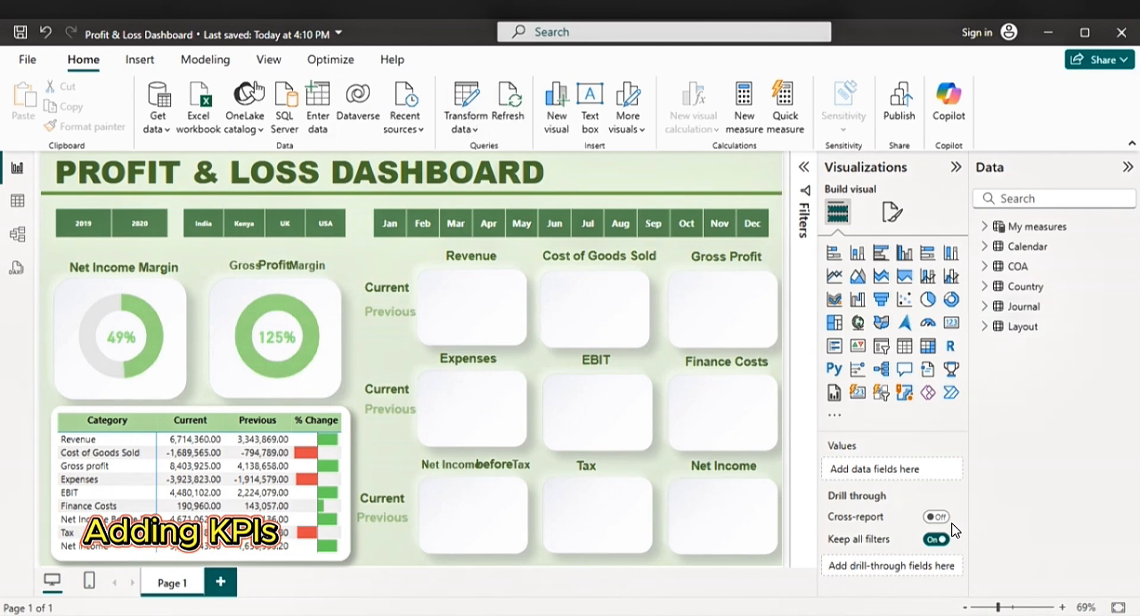
{"action": "left_click", "coordinate": [207, 62]}
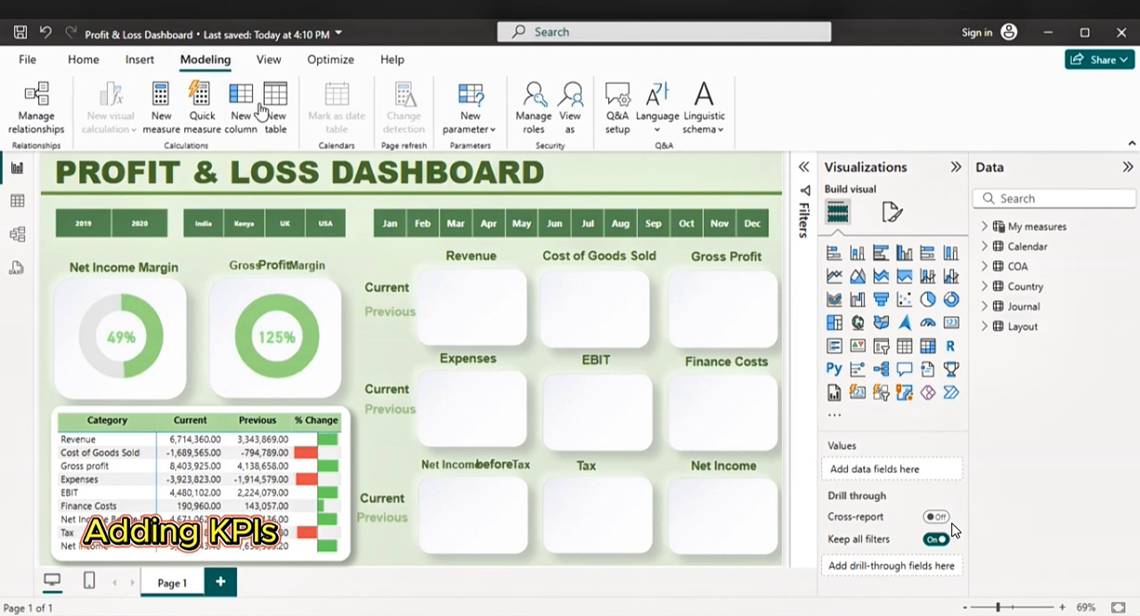
{"action": "left_click", "coordinate": [272, 110]}
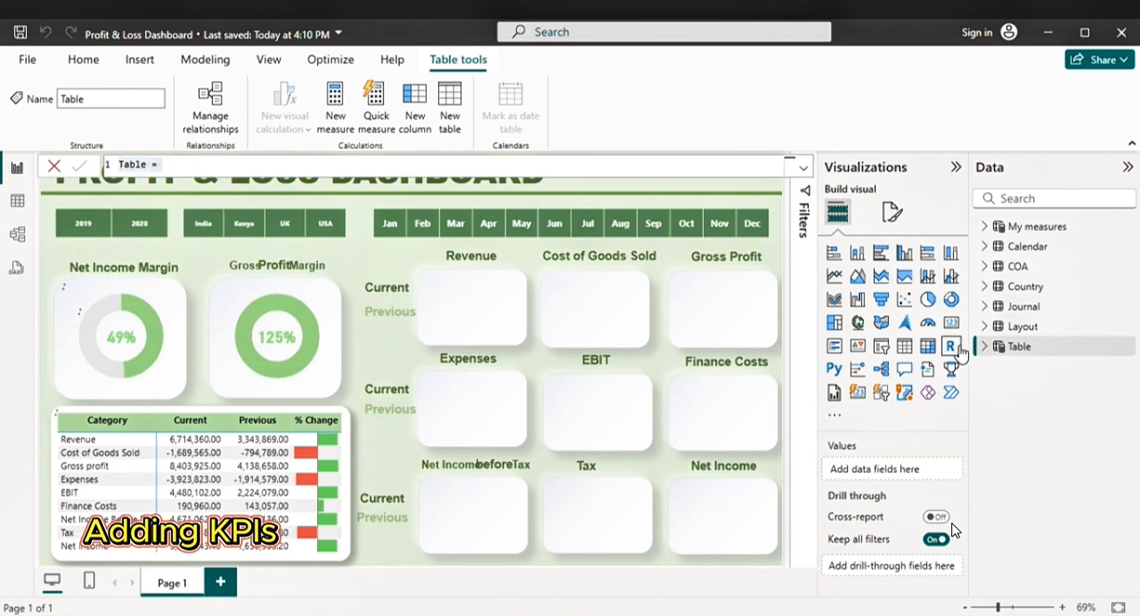
{"action": "left_click", "coordinate": [148, 164]}
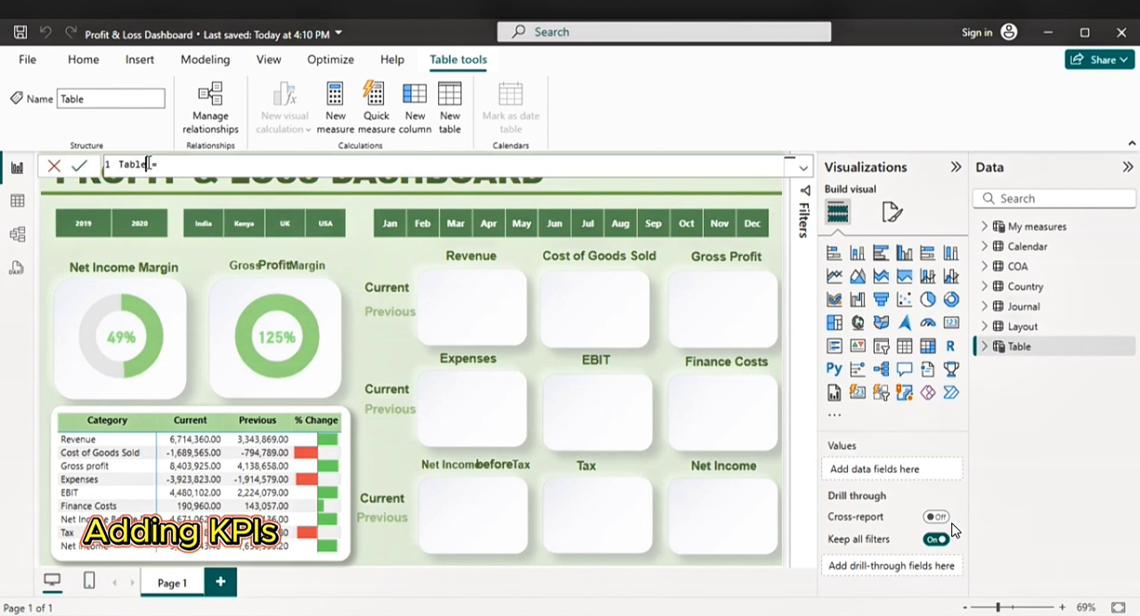
{"action": "key", "text": "BackSpace"}
{"action": "key", "text": "BackSpace"}
{"action": "key", "text": "BackSpace"}
{"action": "key", "text": "BackSpace"}
{"action": "key", "text": "BackSpace"}
{"action": "type", "text": "KPI'S"}
{"action": "left_click", "coordinate": [187, 170]}
{"action": "key", "text": "Return"}
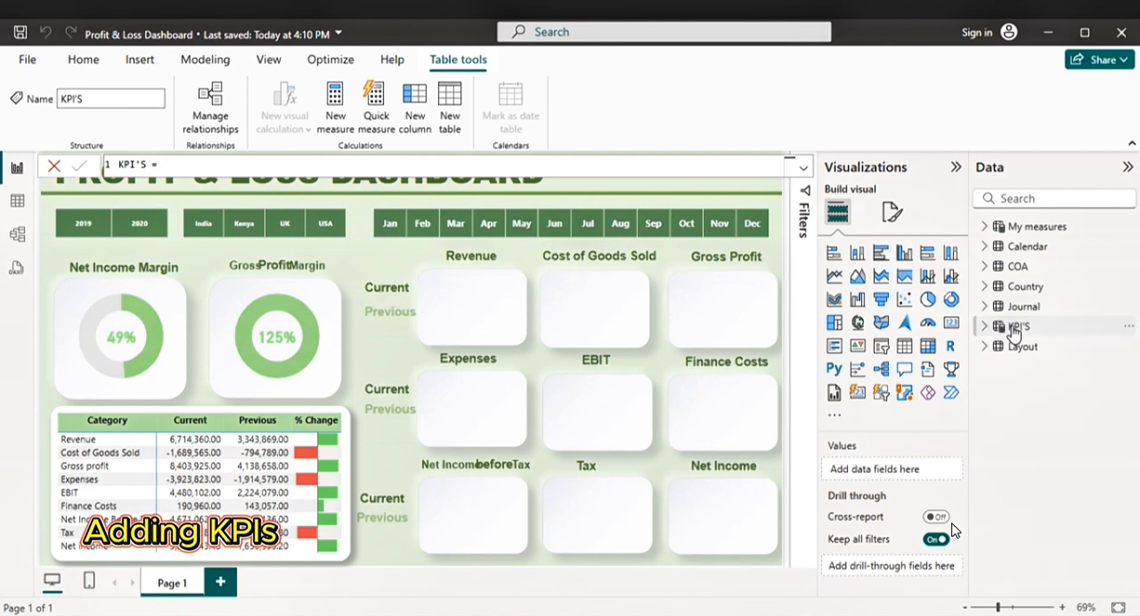
{"action": "left_click", "coordinate": [373, 104]}
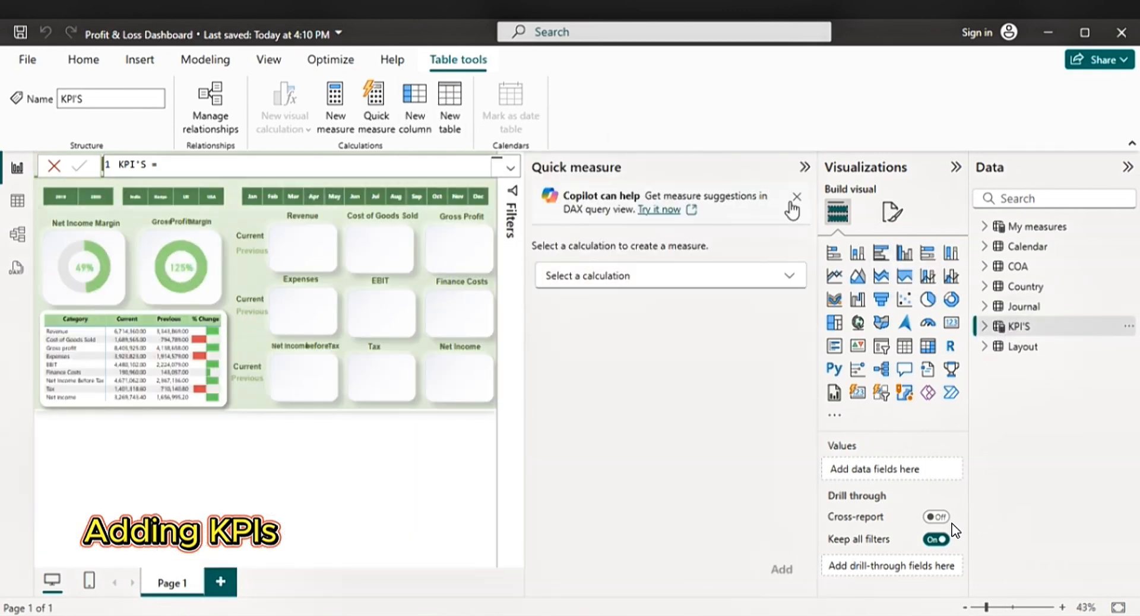
{"action": "left_click", "coordinate": [797, 198]}
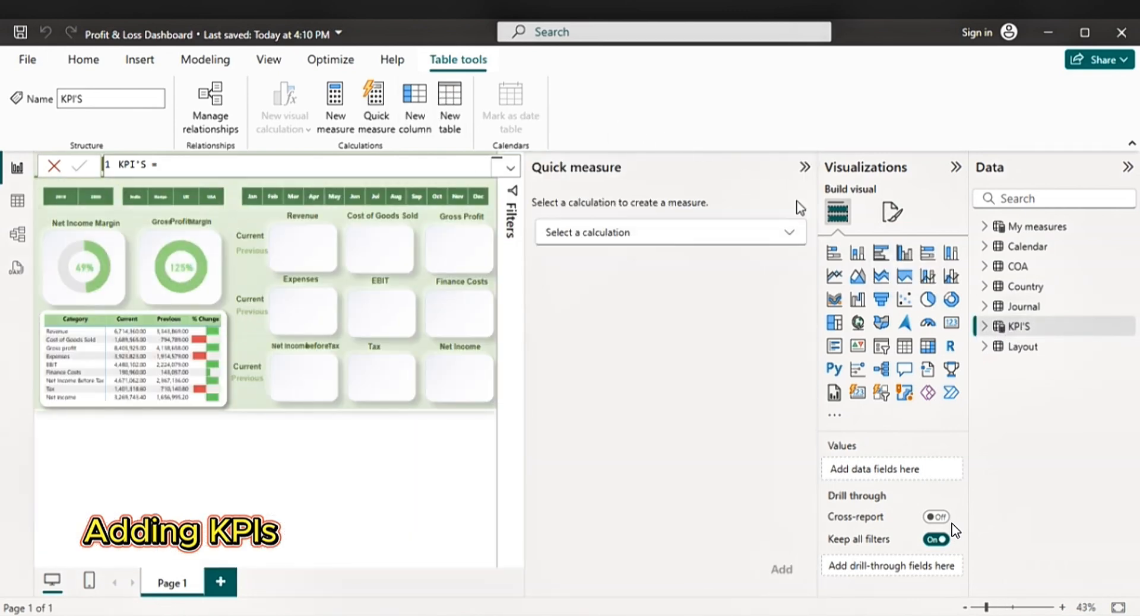
{"action": "left_click", "coordinate": [805, 168]}
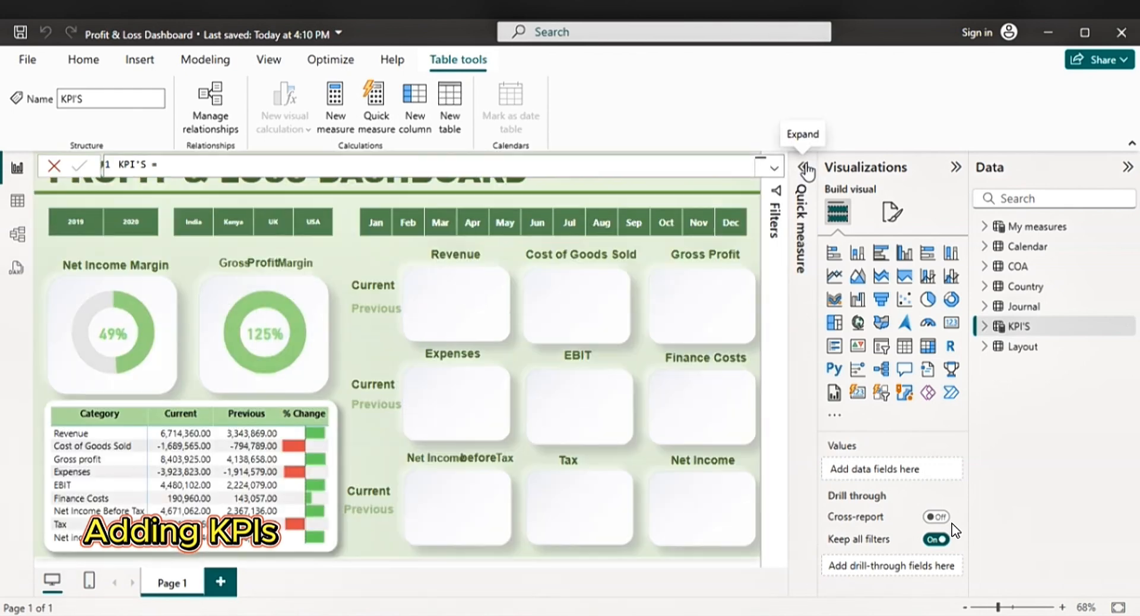
- Create a measure in the KPI'S table and name it Revenue Current in its formula
{"action": "left_click", "coordinate": [1018, 327]}
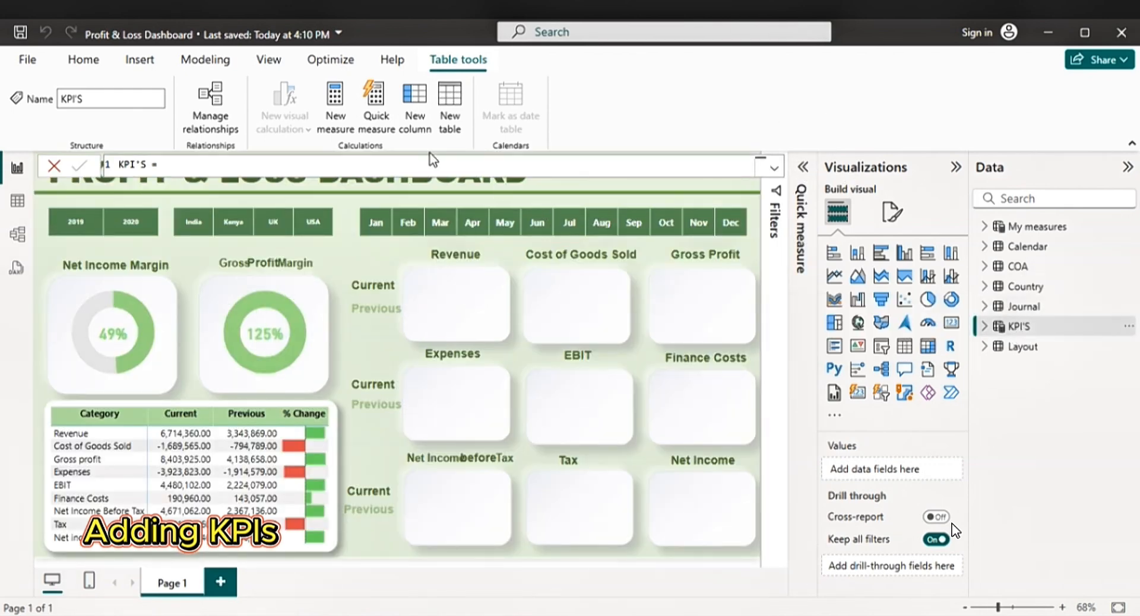
{"action": "left_click", "coordinate": [336, 109]}
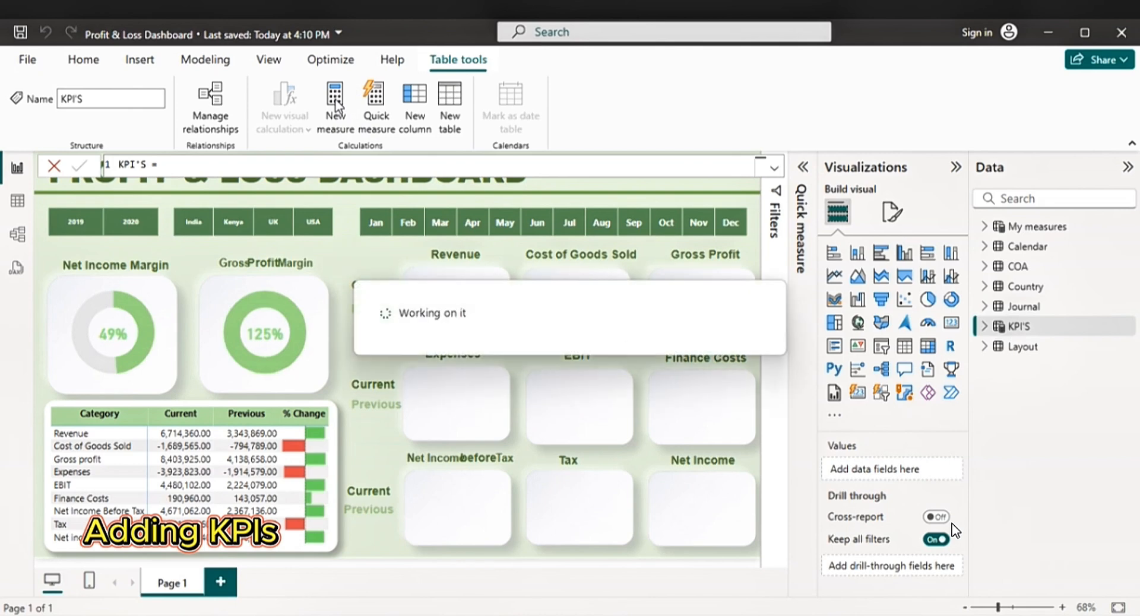
{"action": "left_click", "coordinate": [159, 166]}
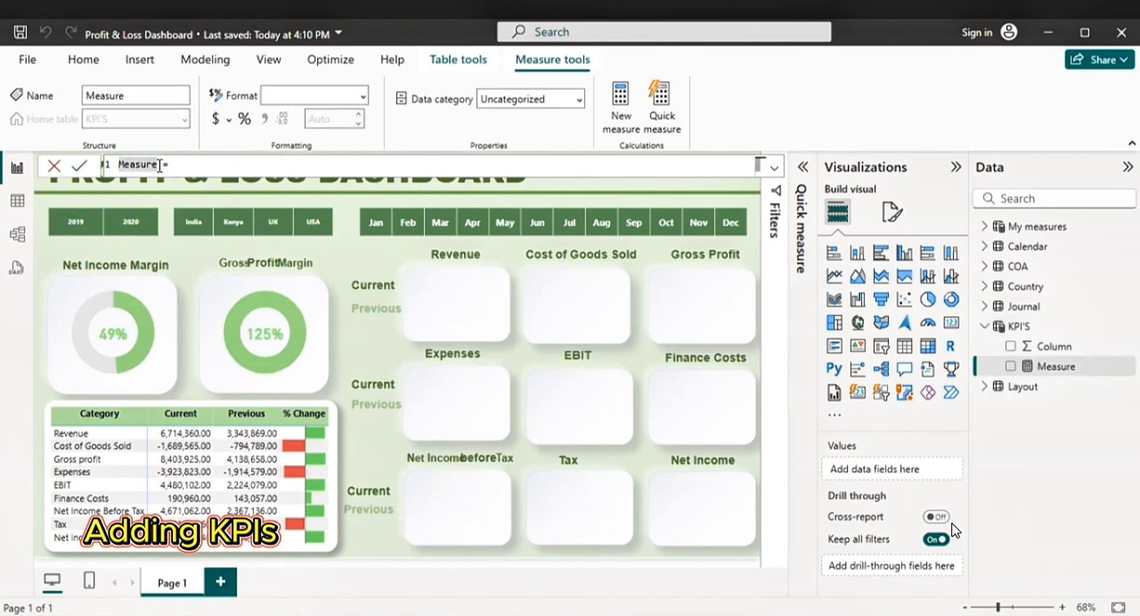
{"action": "key", "text": "BackSpace"}
{"action": "key", "text": "BackSpace"}
{"action": "key", "text": "BackSpace"}
{"action": "key", "text": "BackSpace"}
{"action": "key", "text": "BackSpace"}
{"action": "key", "text": "BackSpace"}
{"action": "key", "text": "BackSpace"}
{"action": "type", "text": "Revernue C"}
{"action": "type", "text": "r"}
{"action": "key", "text": "BackSpace"}
{"action": "type", "text": "urrentr"}
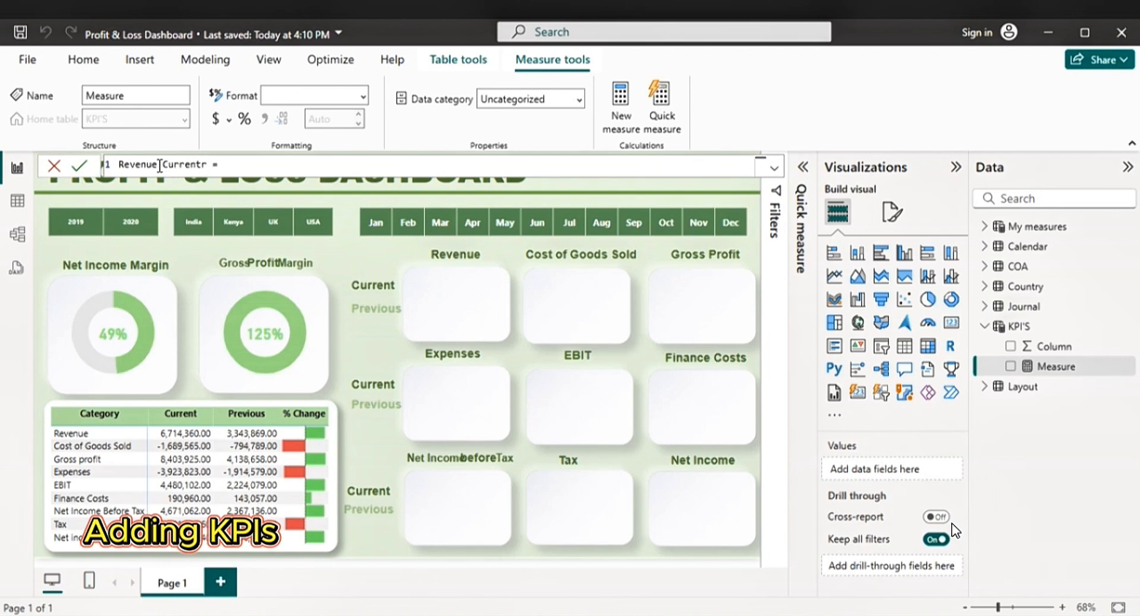
{"action": "key", "text": "BackSpace"}
- Begin the Revenue Current formula with CALCULATE, using the [Current] measure as its expression
{"action": "left_click", "coordinate": [230, 168]}
{"action": "type", "text": "ca"}
{"action": "key", "text": "Tab"}
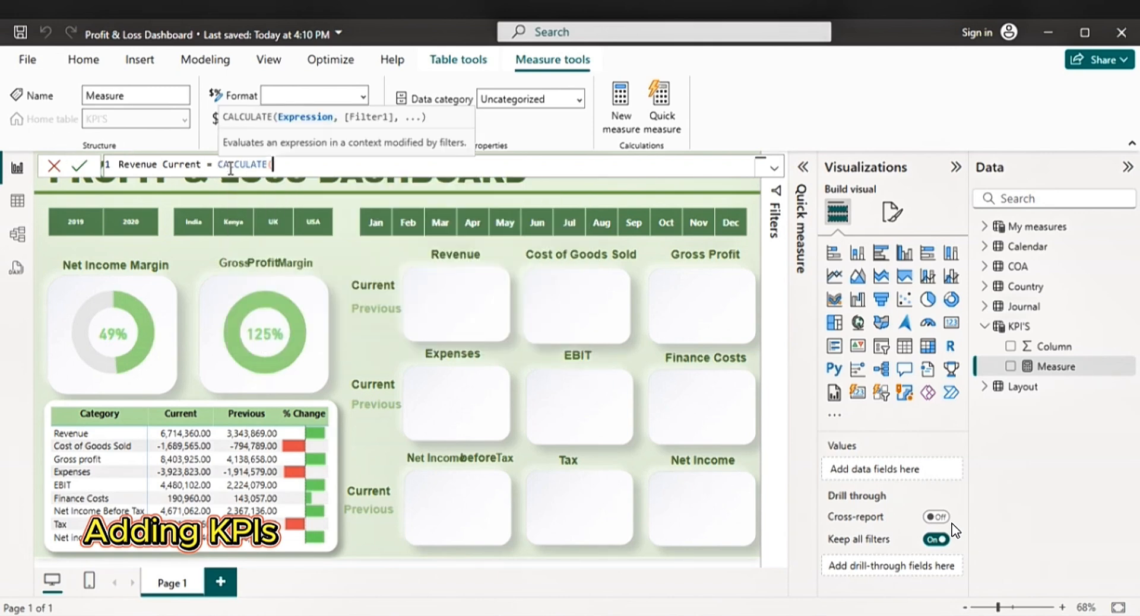
{"action": "type", "text": "cu"}
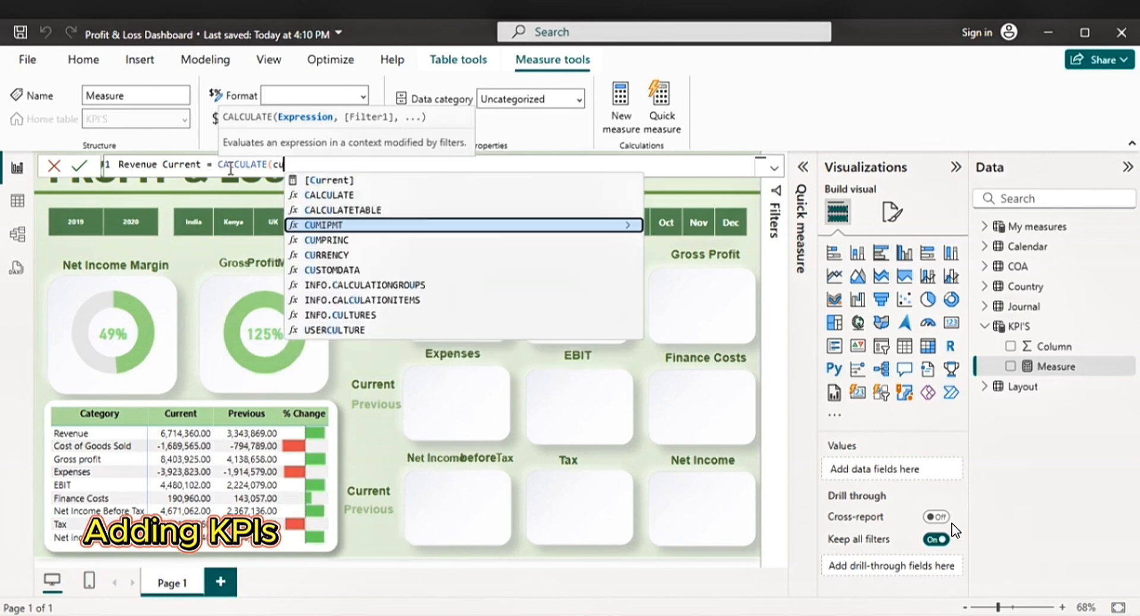
{"action": "key", "text": "Up"}
{"action": "key", "text": "Up"}
{"action": "key", "text": "Up"}
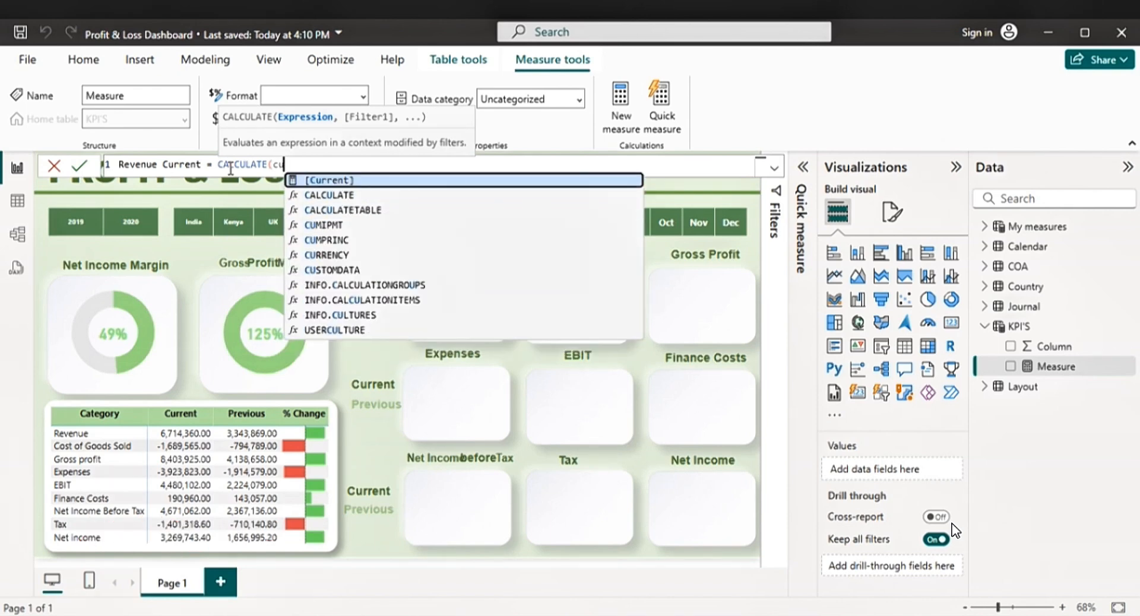
{"action": "key", "text": "Tab"}
{"action": "type", "text": ","}
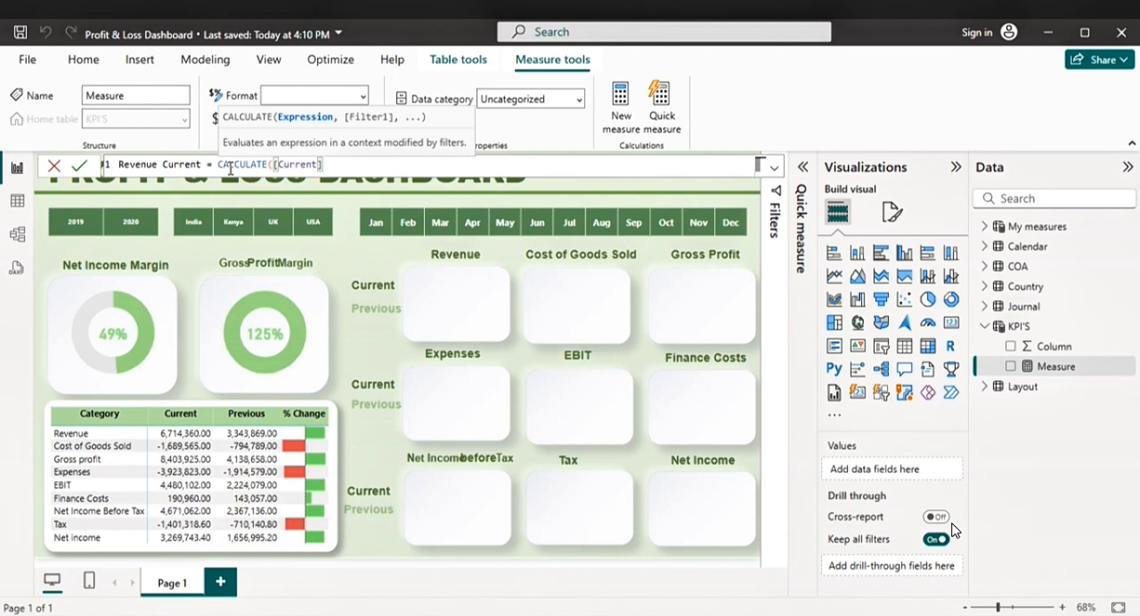
{"action": "type", "text": ","}
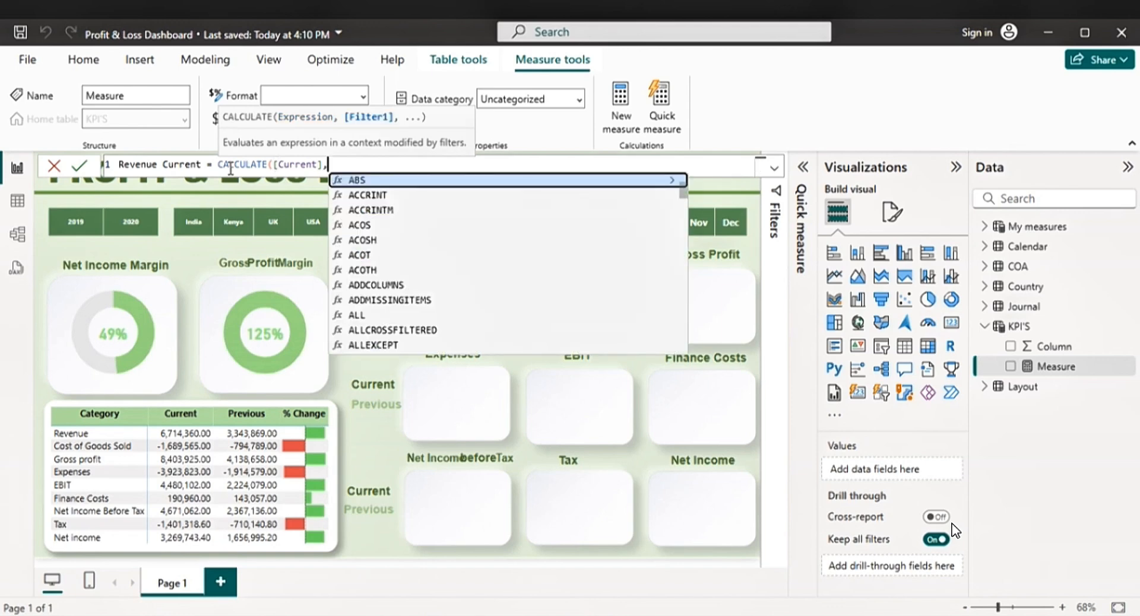
- Complete and commit the formula with the filter Layout[Category] = "Revenue", and hide the Column field in the KPI'S table
{"action": "type", "text": "Lay"}
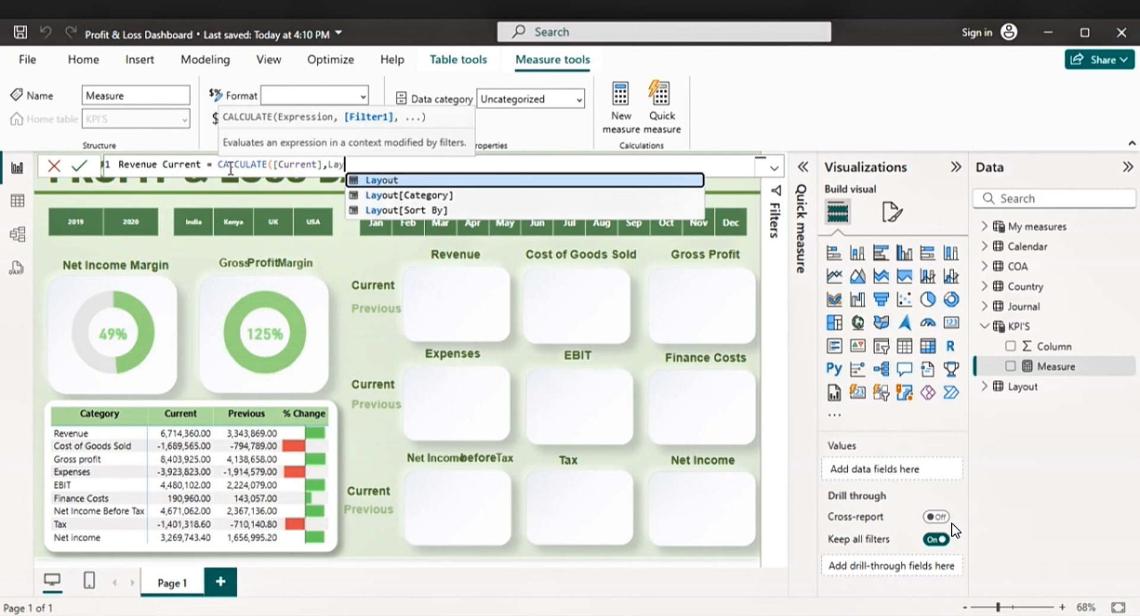
{"action": "key", "text": "Down"}
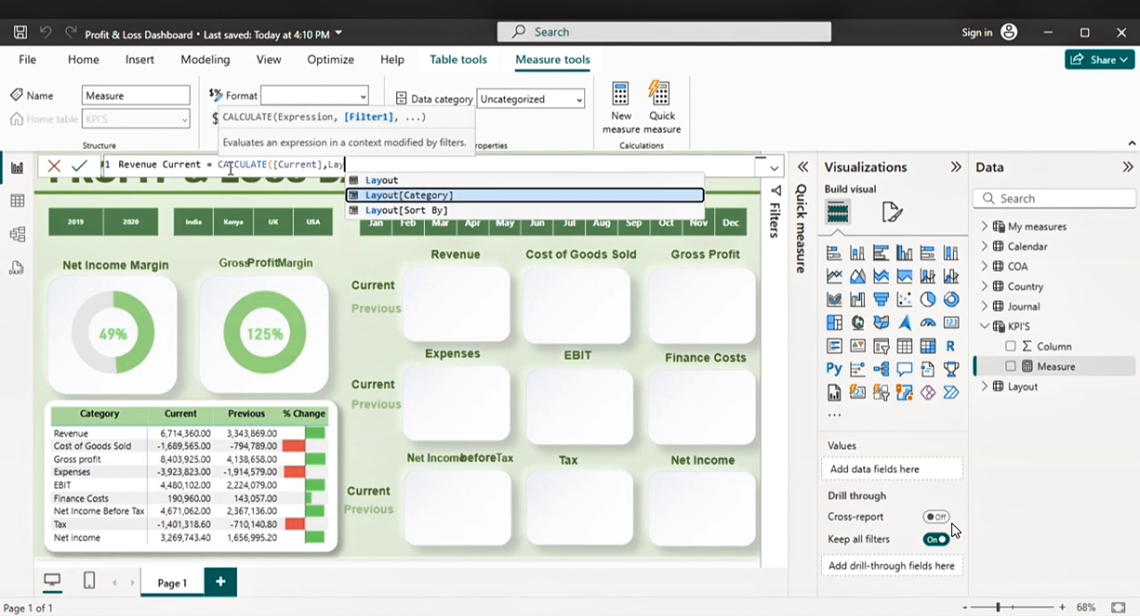
{"action": "key", "text": "Tab"}
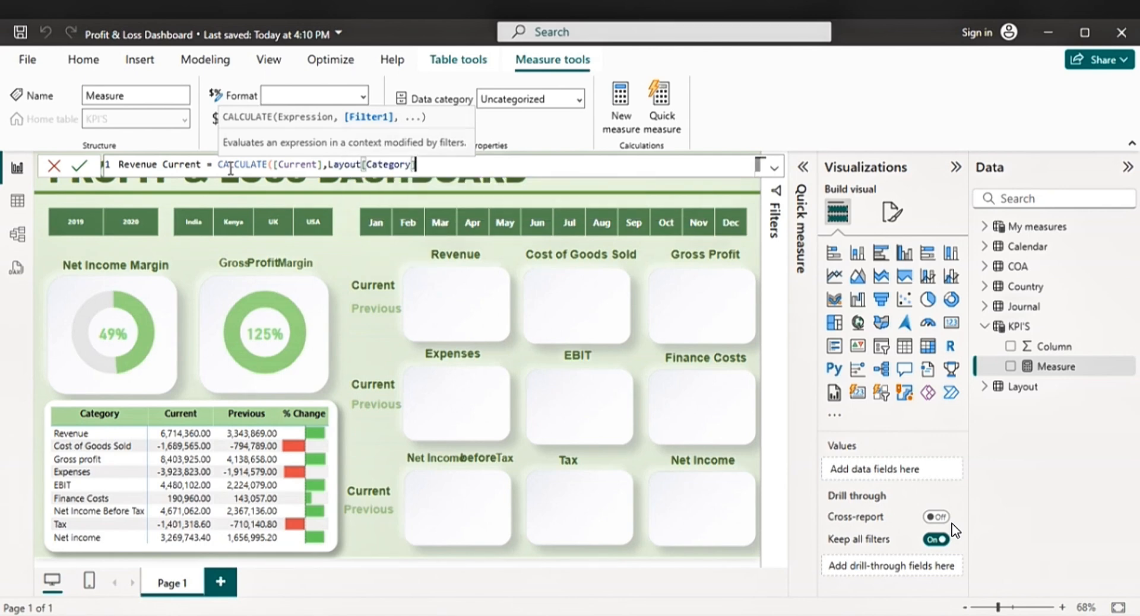
{"action": "type", "text": "= \"Revenue\")"}
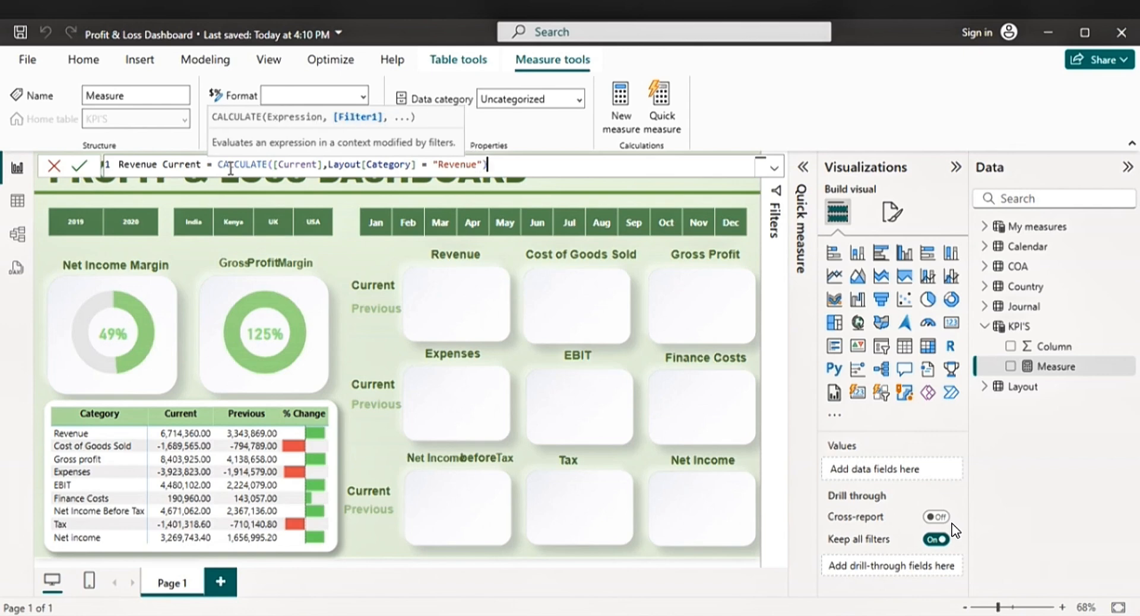
{"action": "key", "text": "Return"}
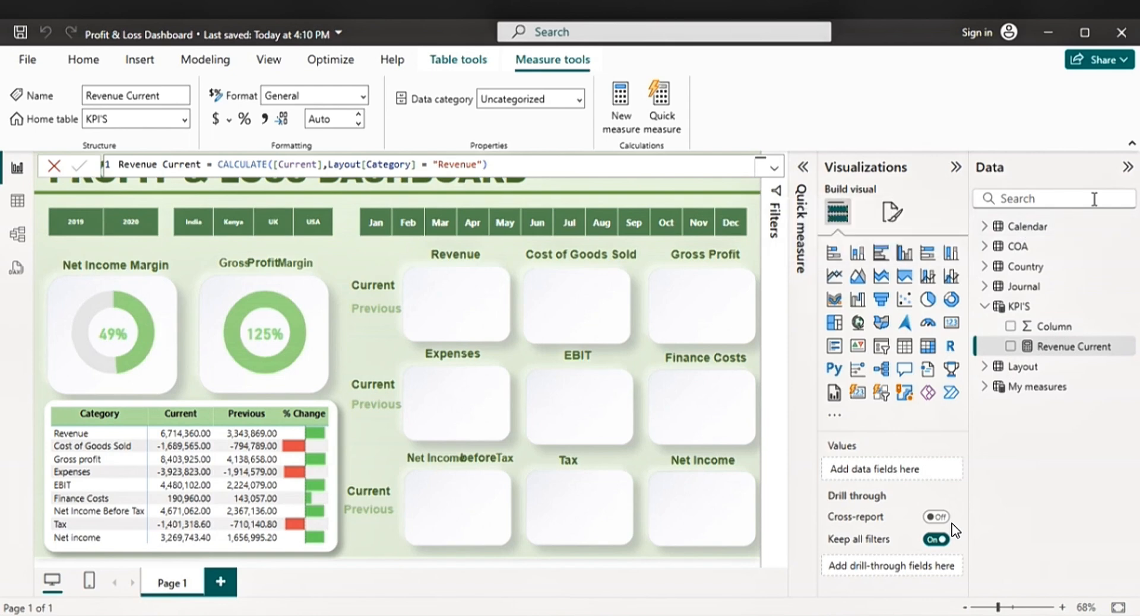
{"action": "left_click", "coordinate": [1128, 325]}
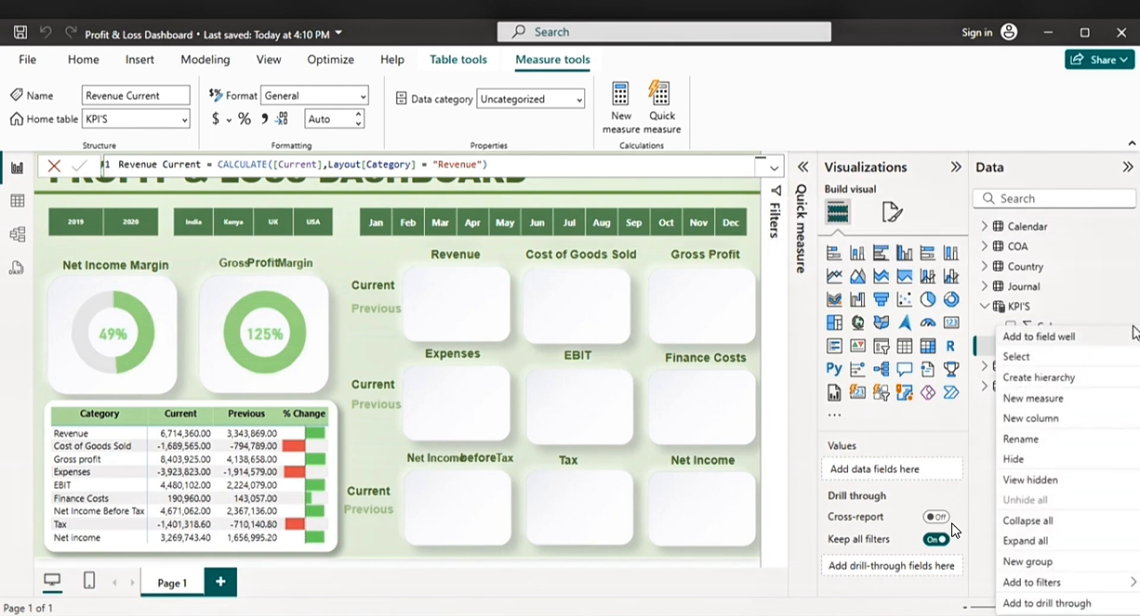
{"action": "left_click", "coordinate": [1021, 460]}
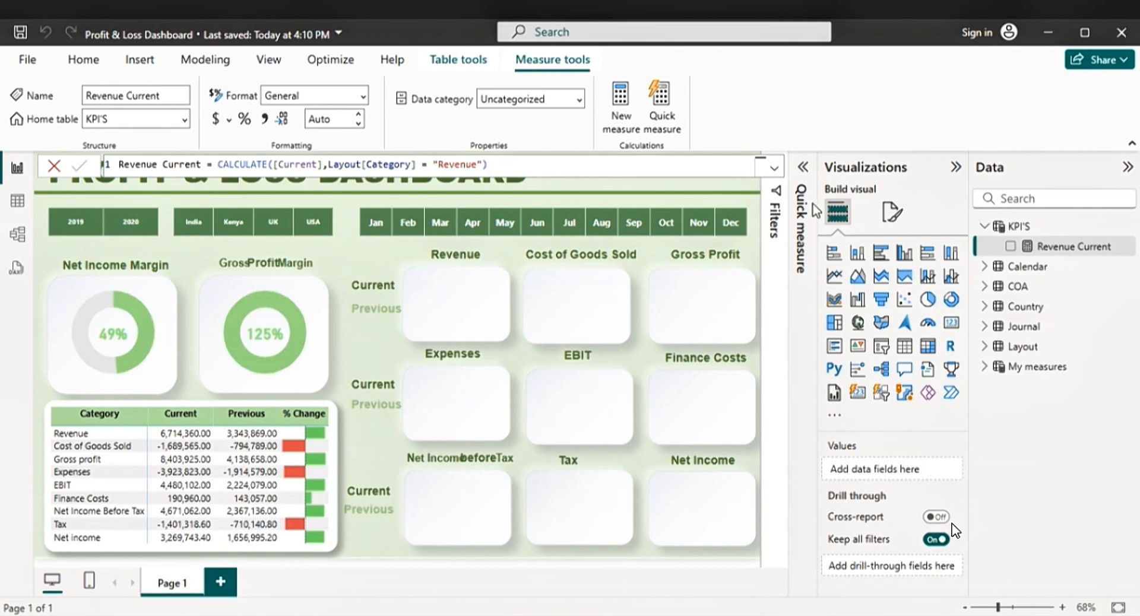
- Copy the whole Revenue Current formula into a new measure in the KPI'S table
{"action": "left_click_drag", "start_coordinate": [488, 165], "coordinate": [111, 166]}
{"action": "key", "text": "ctrl+c"}
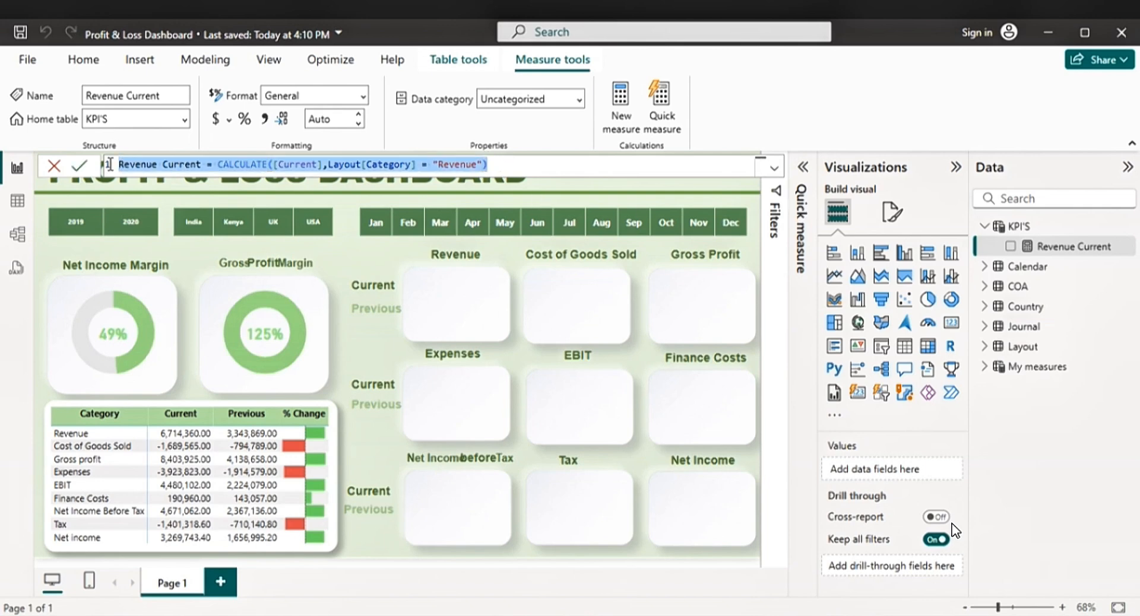
{"action": "left_click", "coordinate": [1018, 230]}
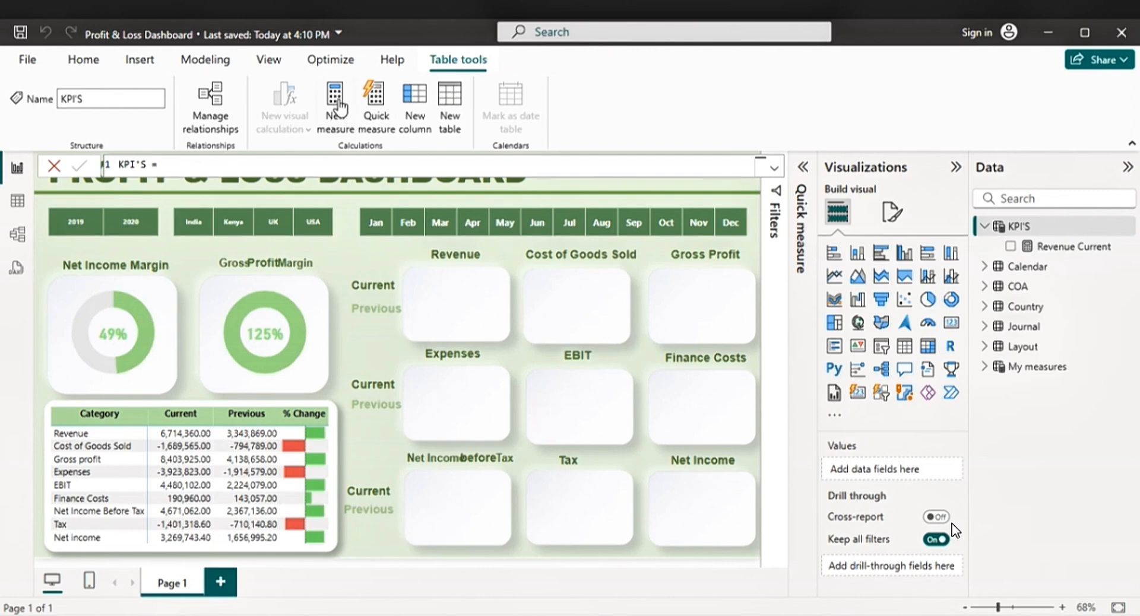
{"action": "left_click", "coordinate": [336, 105]}
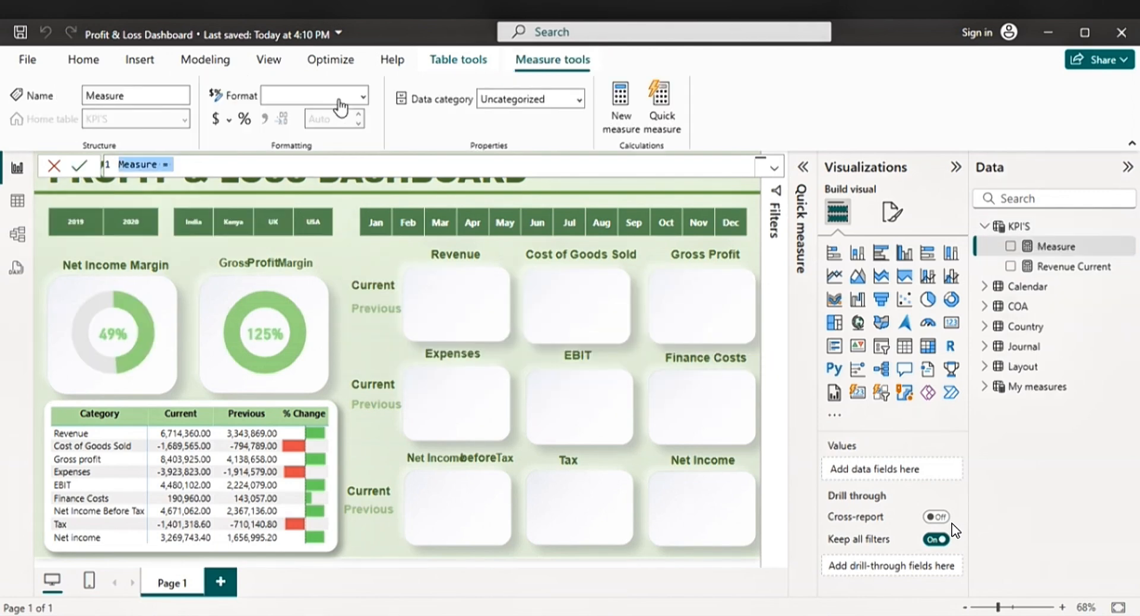
{"action": "key", "text": "ctrl+v"}
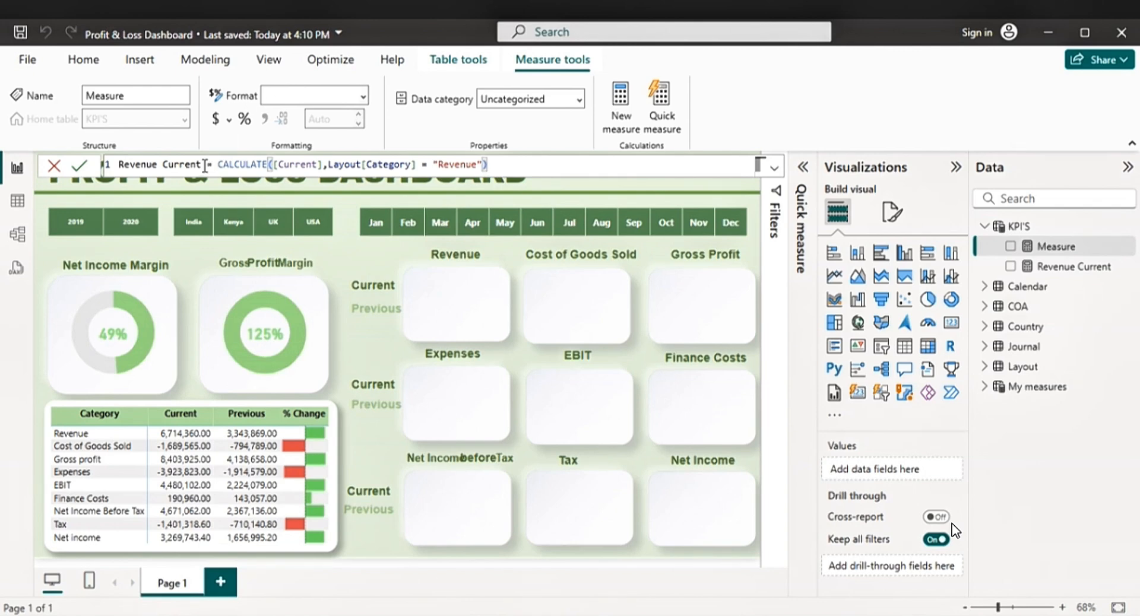
- Change the copied measure's name in the formula to Revenue Previous
{"action": "left_click_drag", "start_coordinate": [202, 165], "coordinate": [164, 165]}
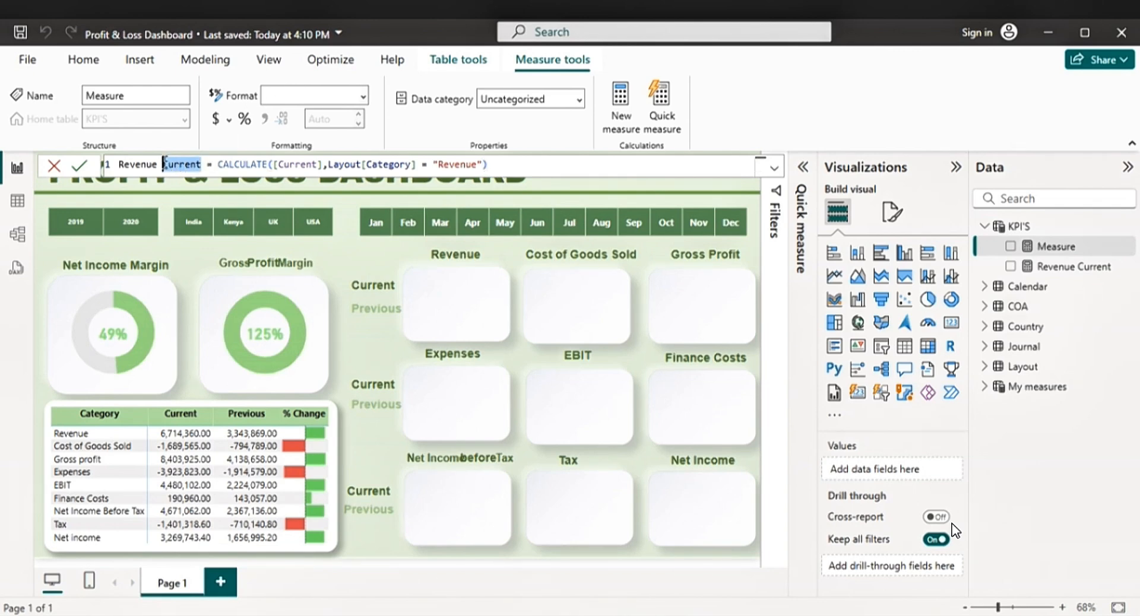
{"action": "type", "text": "Prev"}
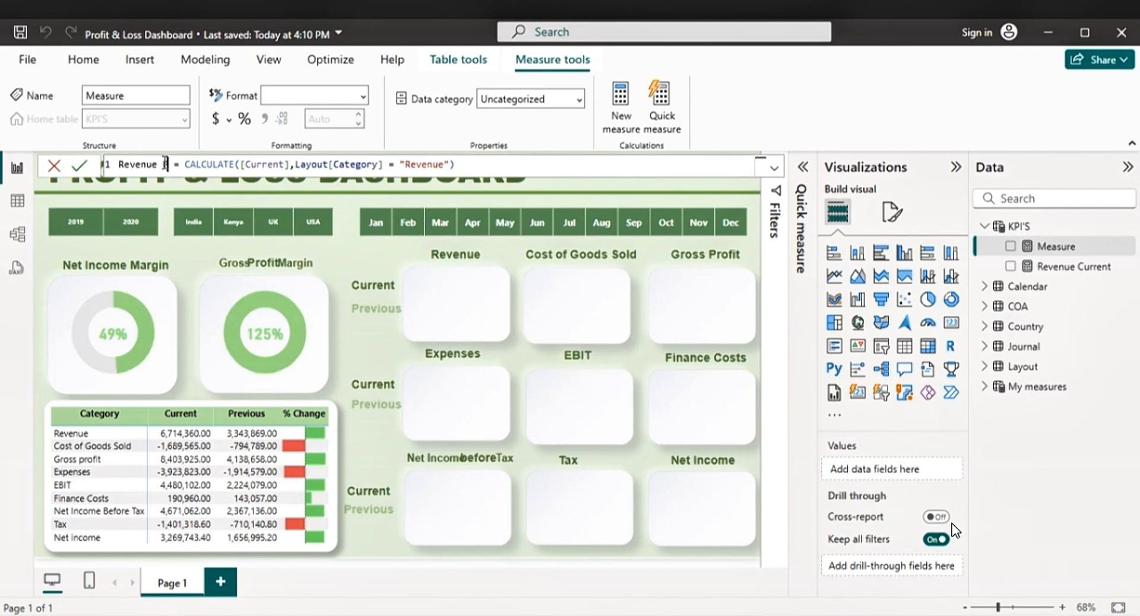
{"action": "type", "text": "ious"}
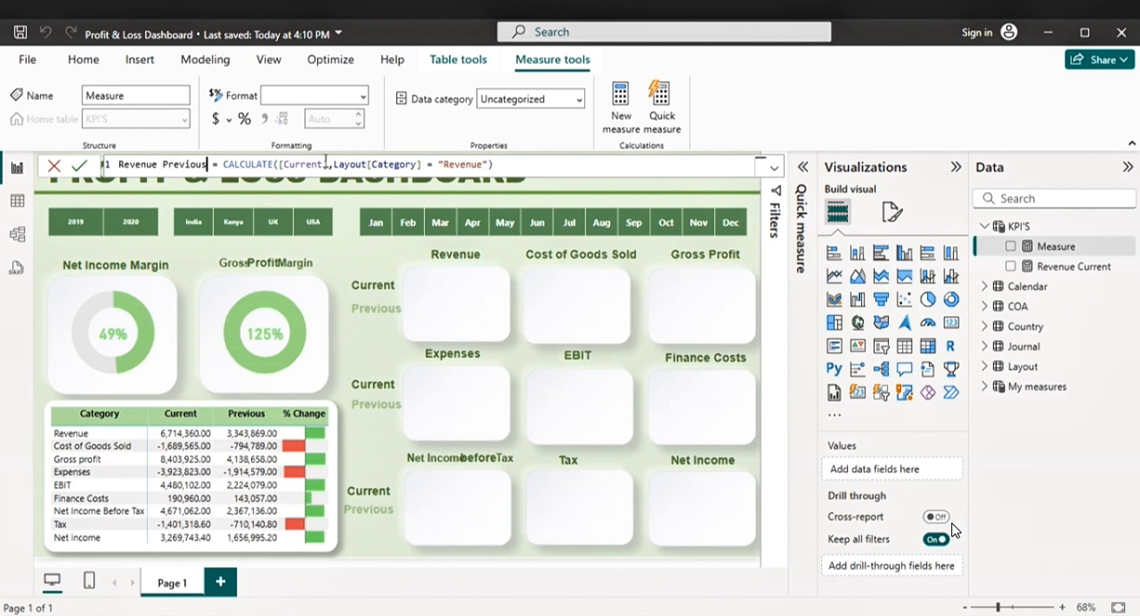
- Replace [Current] with the [Previous] measure in the Revenue Previous formula and commit it
{"action": "left_click_drag", "start_coordinate": [279, 164], "coordinate": [326, 163]}
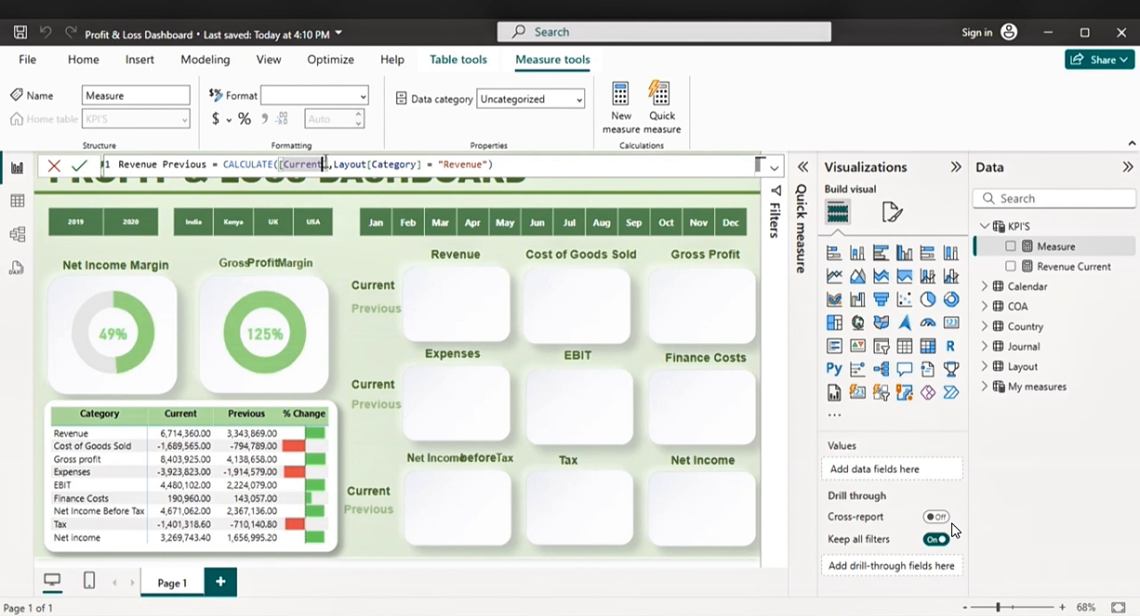
{"action": "key", "text": "BackSpace"}
{"action": "key", "text": "BackSpace"}
{"action": "key", "text": "BackSpace"}
{"action": "key", "text": "BackSpace"}
{"action": "key", "text": "BackSpace"}
{"action": "key", "text": "BackSpace"}
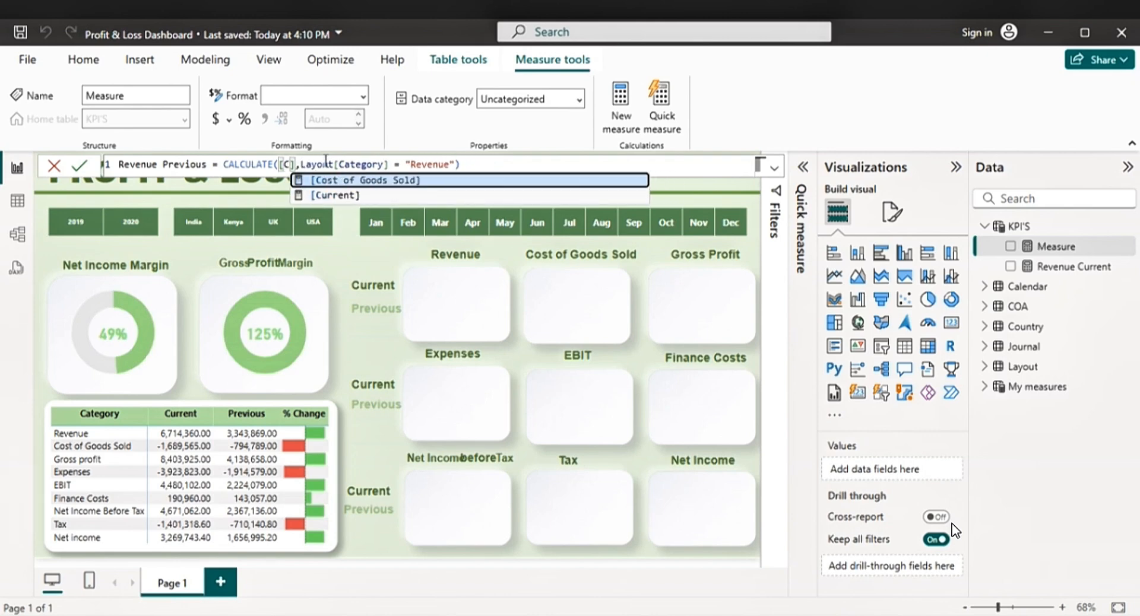
{"action": "key", "text": "BackSpace"}
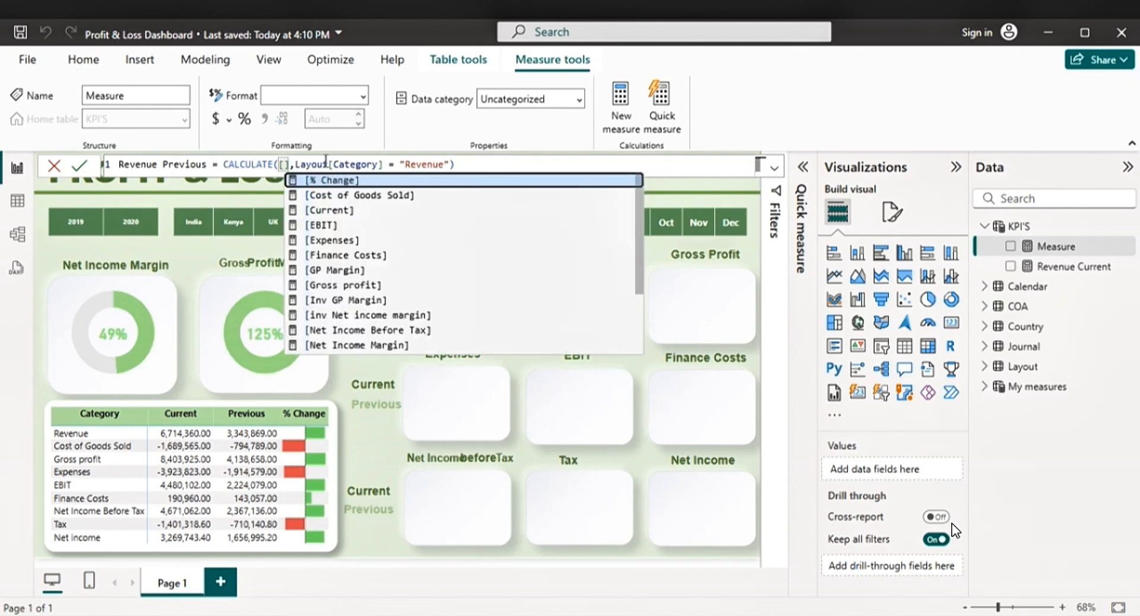
{"action": "type", "text": "pr"}
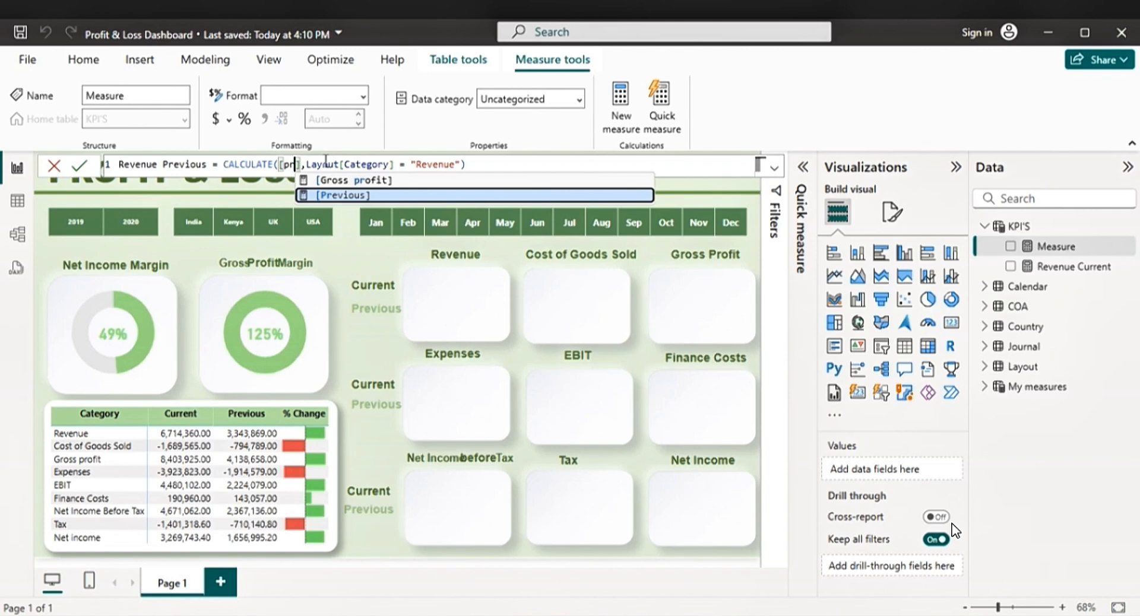
{"action": "key", "text": "Tab"}
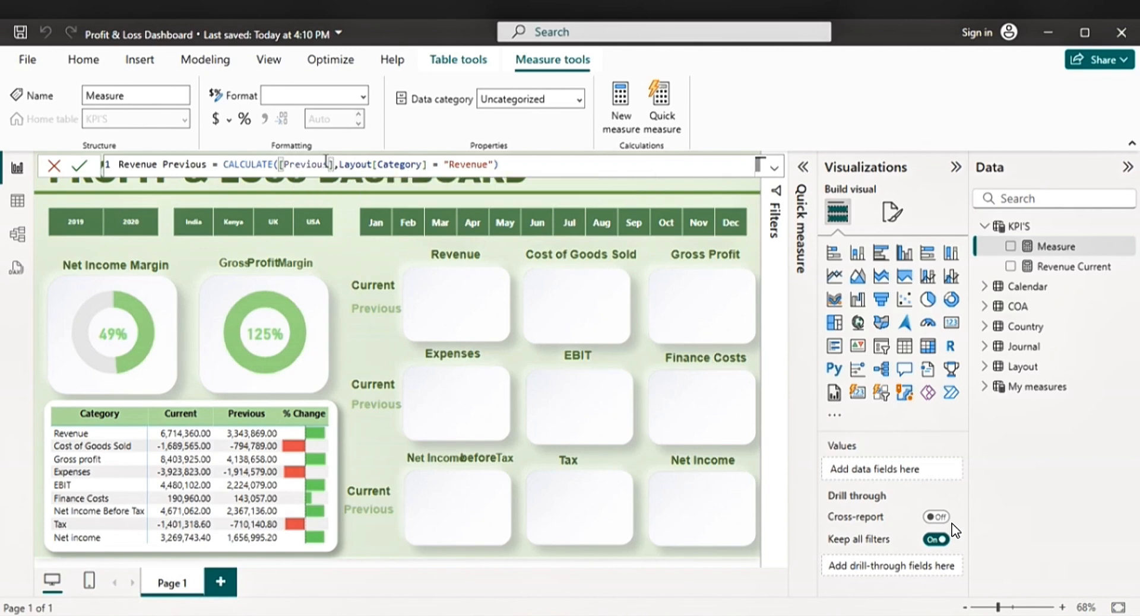
{"action": "key", "text": "Return"}
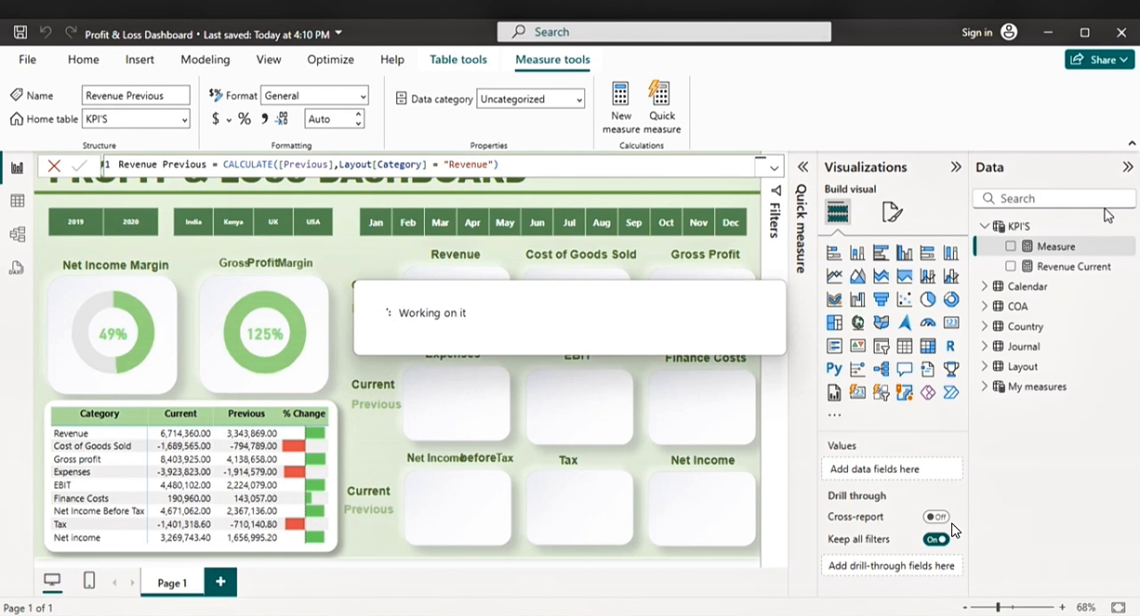
- Create another measure in the KPI'S table and name it Revenue % Change in its formula
{"action": "left_click", "coordinate": [1024, 226]}
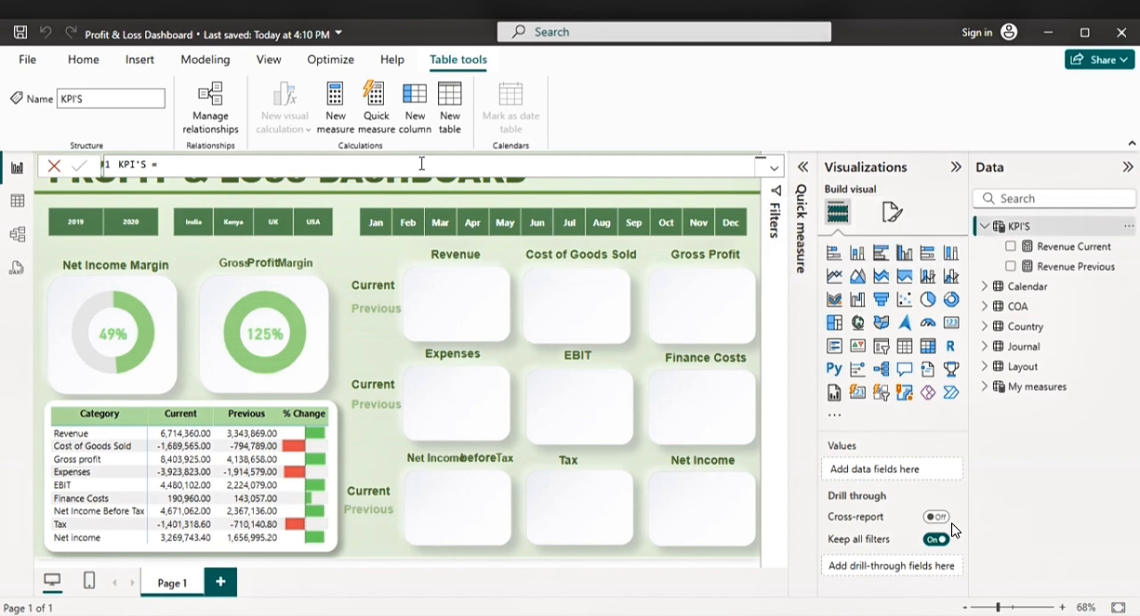
{"action": "left_click", "coordinate": [334, 112]}
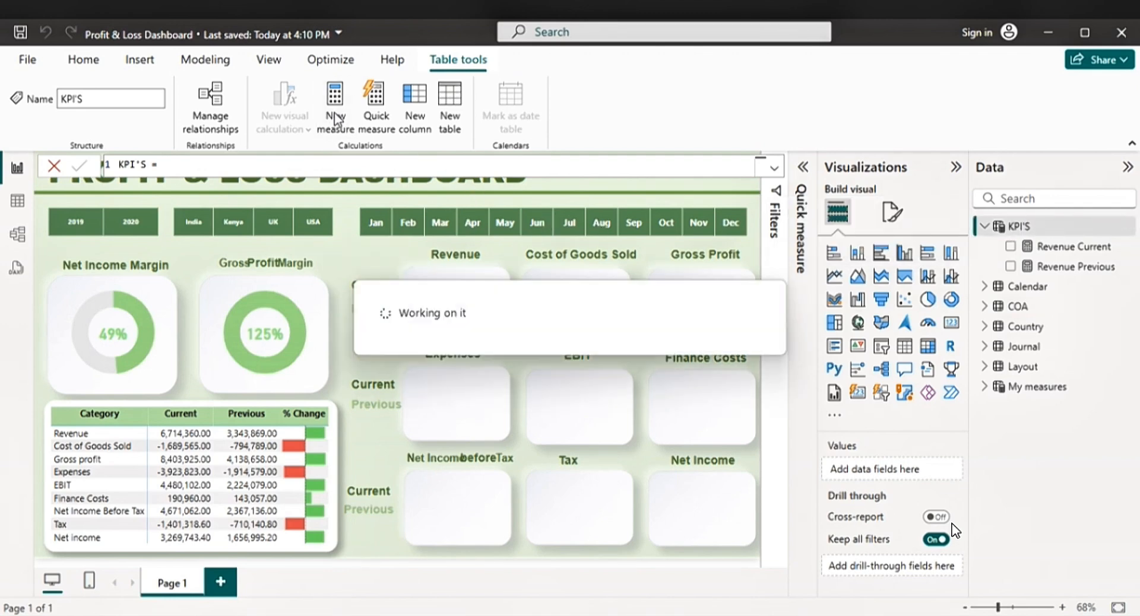
{"action": "left_click", "coordinate": [159, 164]}
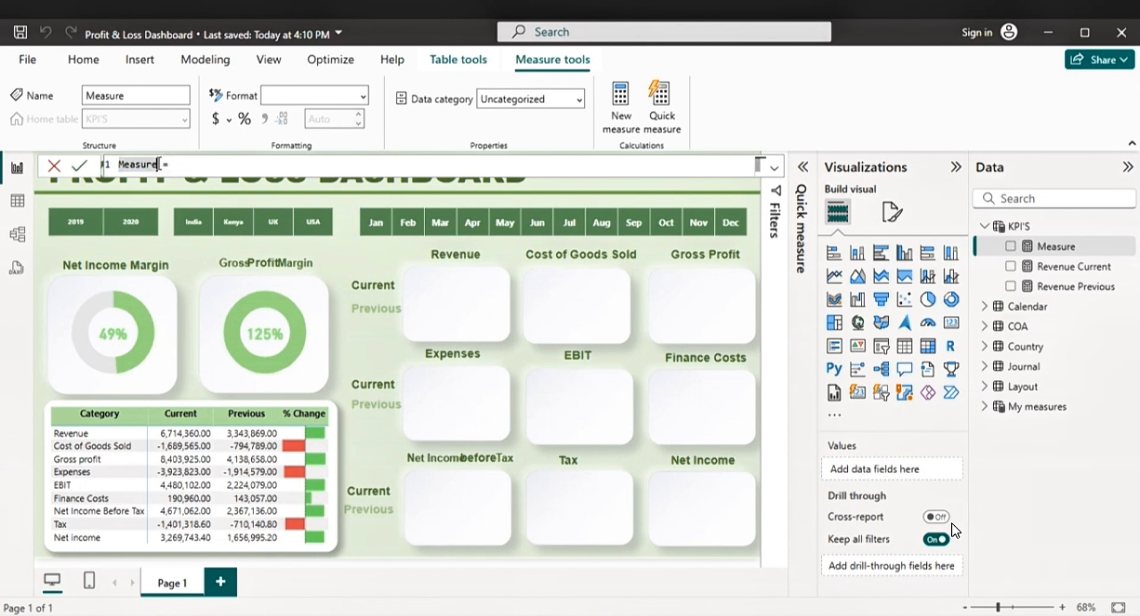
{"action": "key", "text": "BackSpace"}
{"action": "type", "text": "Re"}
{"action": "type", "text": "venue"}
{"action": "type", "text": " % Char"}
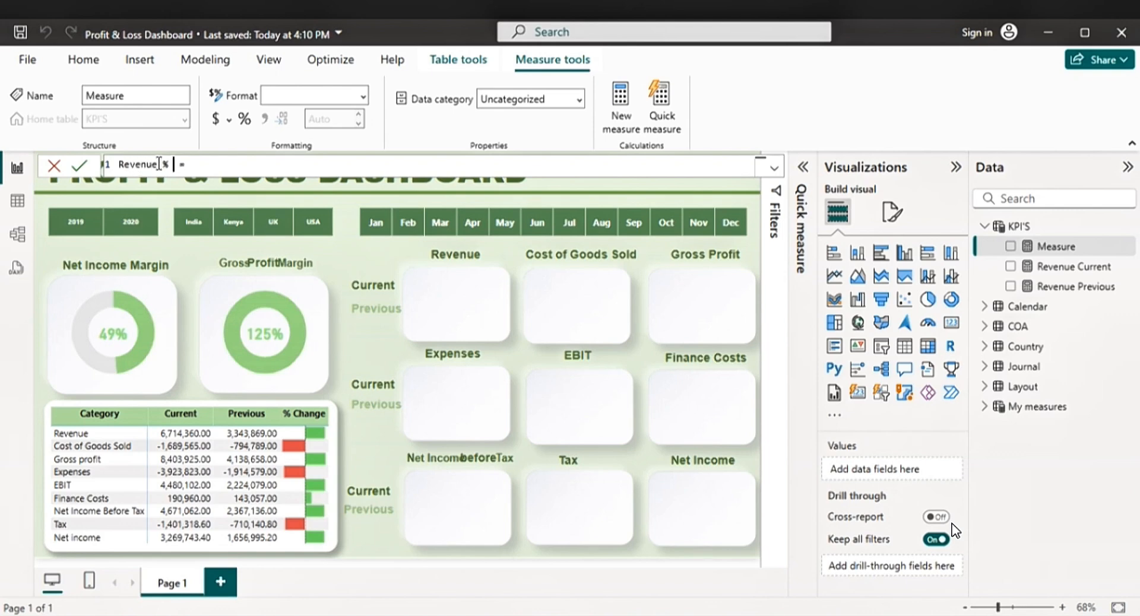
{"action": "type", "text": "ge"}
- Begin the Revenue % Change formula with CALCULATE, using the [% Change] measure as its expression
{"action": "left_click", "coordinate": [270, 168]}
{"action": "type", "text": "lsu"}
{"action": "key", "text": "BackSpace"}
{"action": "key", "text": "BackSpace"}
{"action": "key", "text": "BackSpace"}
{"action": "key", "text": "BackSpace"}
{"action": "key", "text": "BackSpace"}
{"action": "key", "text": "BackSpace"}
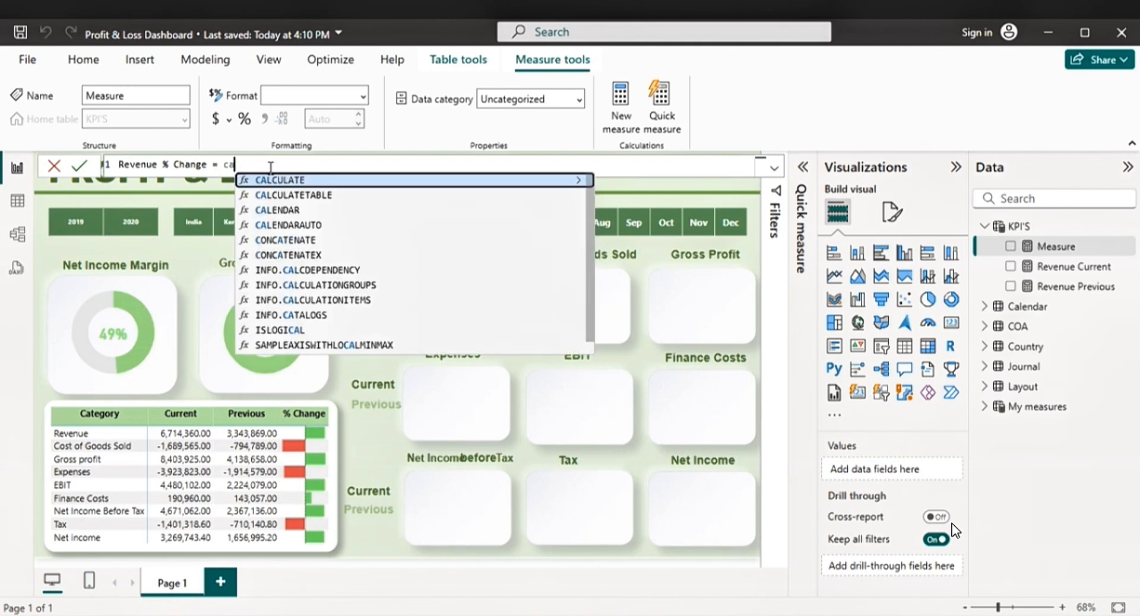
{"action": "key", "text": "Tab"}
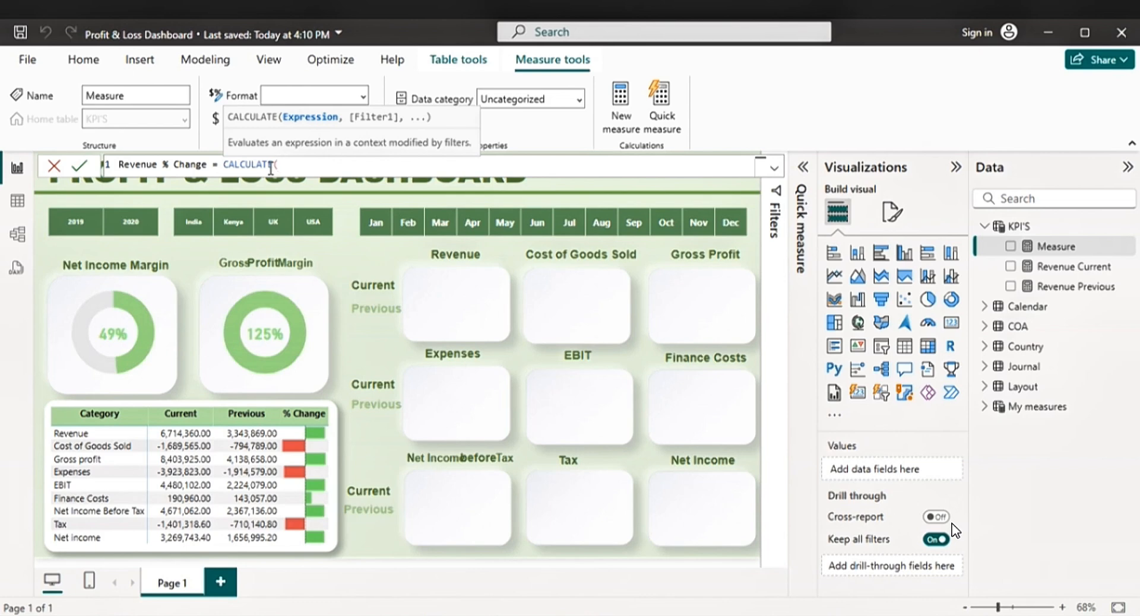
{"action": "type", "text": "%"}
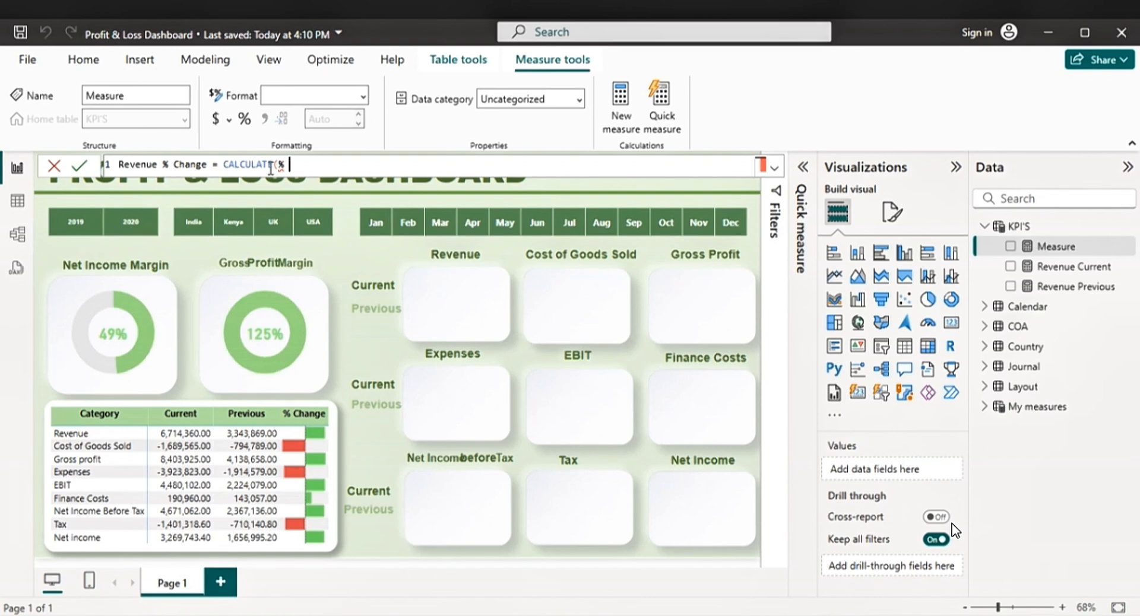
{"action": "type", "text": " ch"}
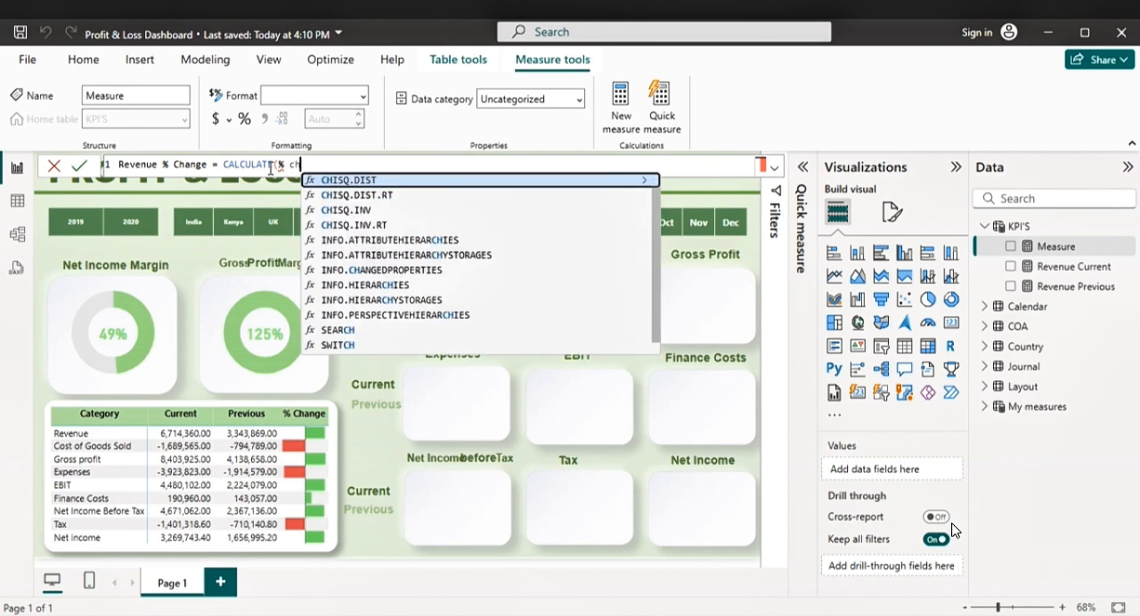
{"action": "type", "text": "a"}
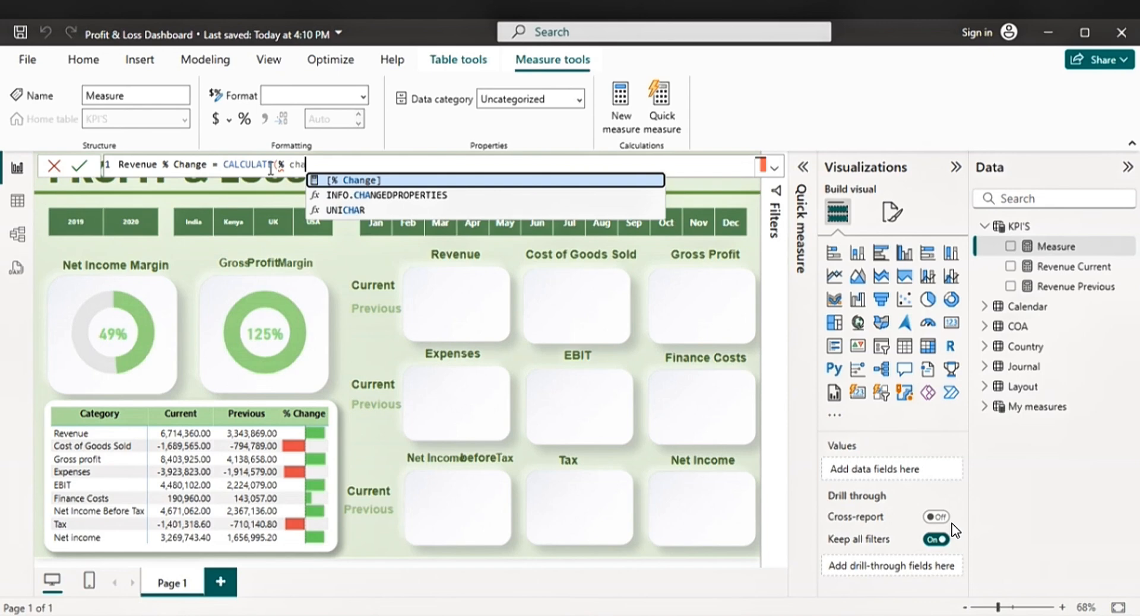
{"action": "key", "text": "Tab"}
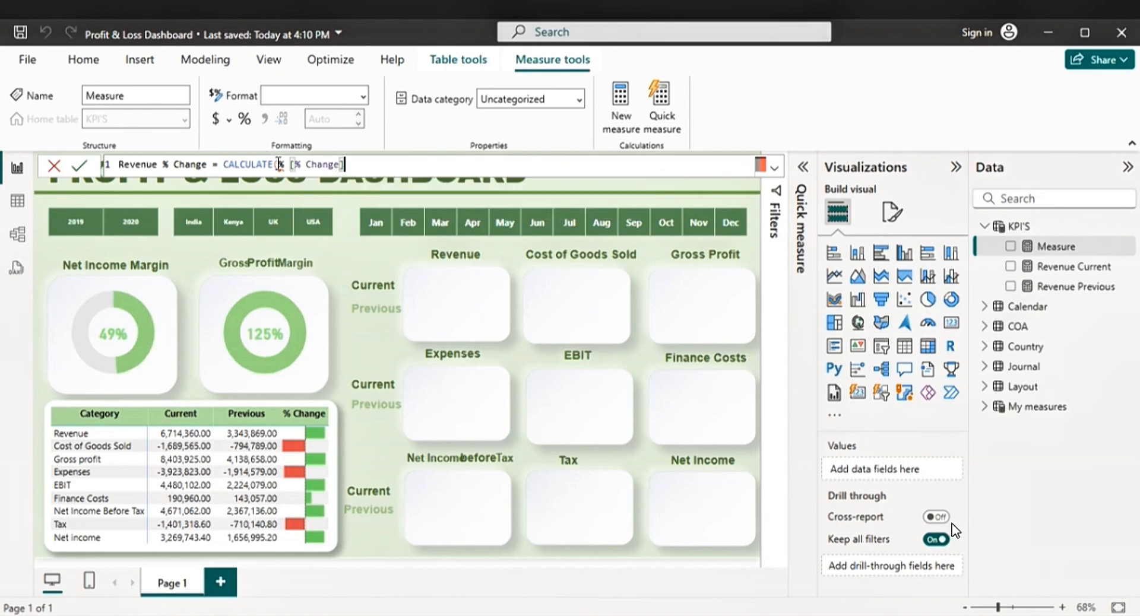
{"action": "double_click", "coordinate": [289, 166]}
{"action": "key", "text": "BackSpace"}
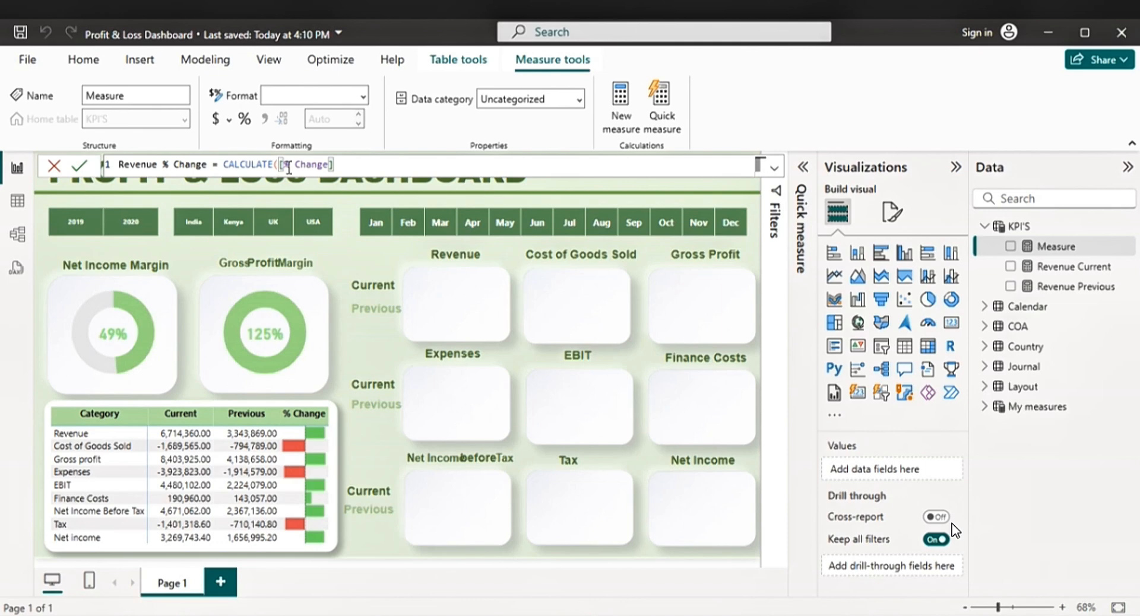
- Complete the Revenue % Change formula with the filter Layout[Category] = "Revenue" and commit it
{"action": "left_click", "coordinate": [345, 164]}
{"action": "type", "text": ",L"}
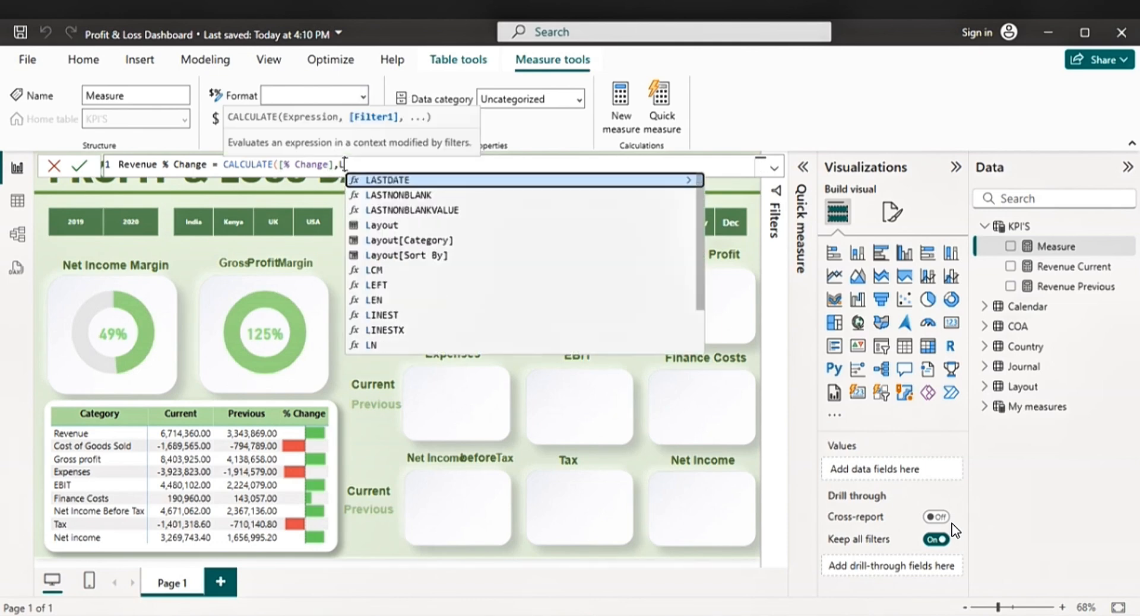
{"action": "type", "text": "ayou"}
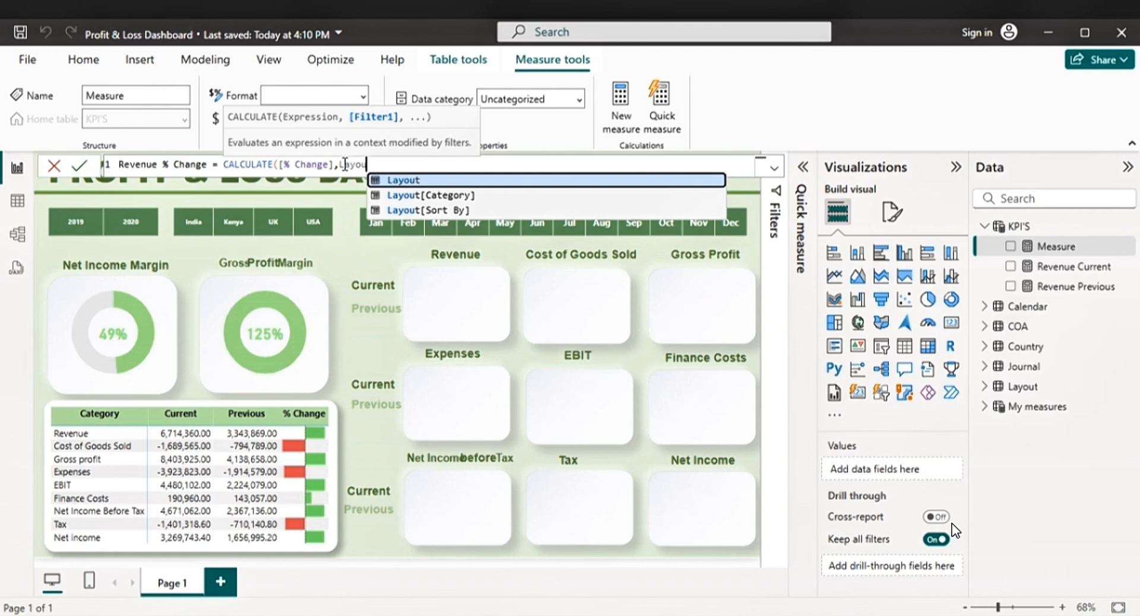
{"action": "key", "text": "Down"}
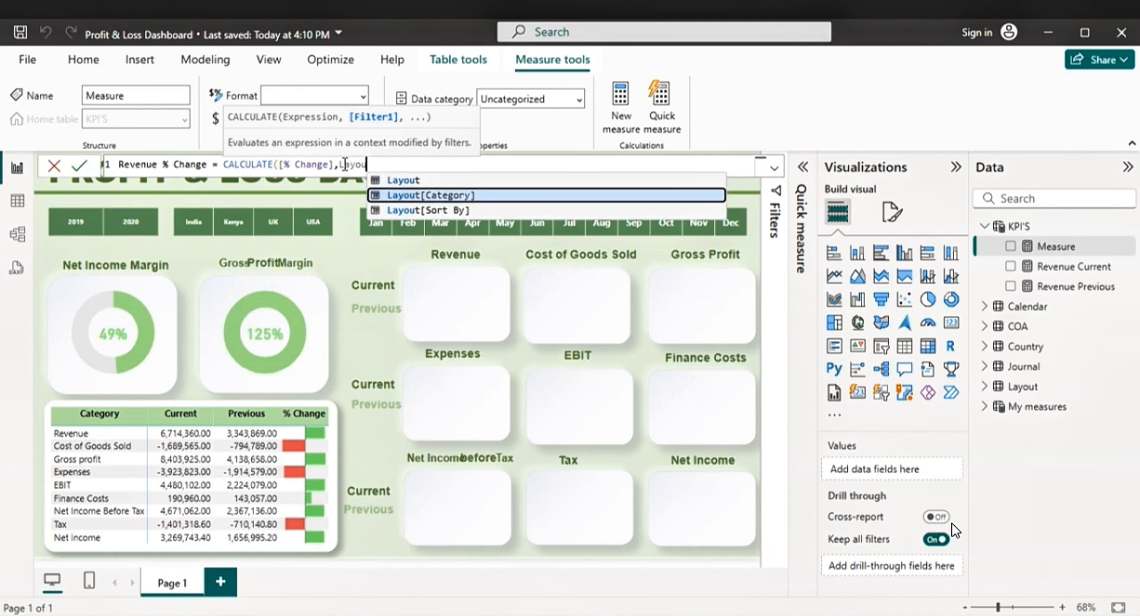
{"action": "key", "text": "Tab"}
{"action": "type", "text": "= "}
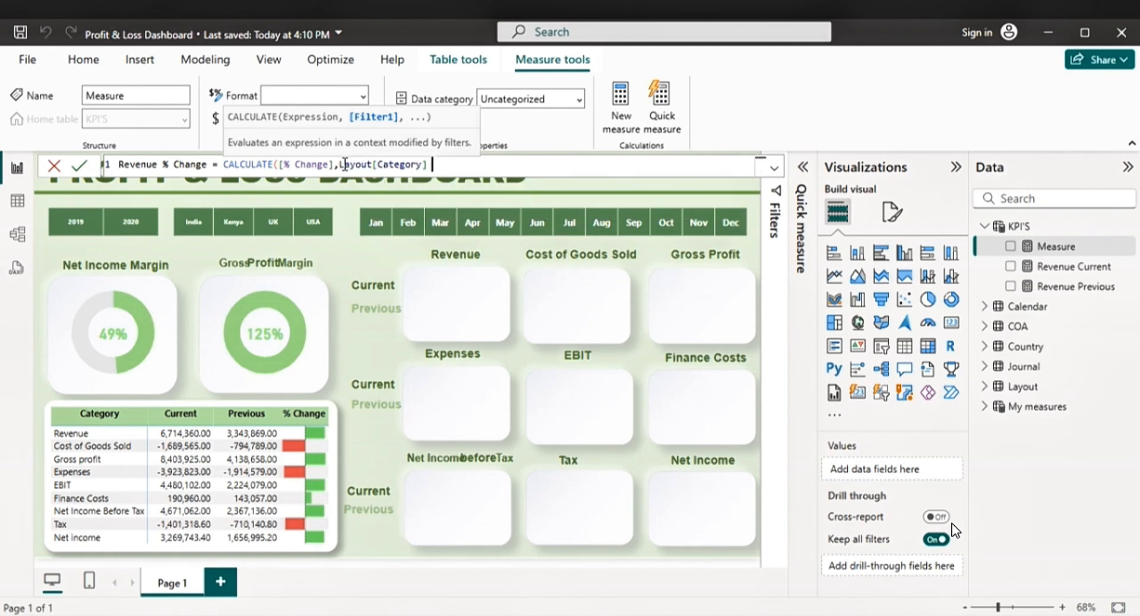
{"action": "type", "text": "\"Revenue\")"}
{"action": "key", "text": "Return"}
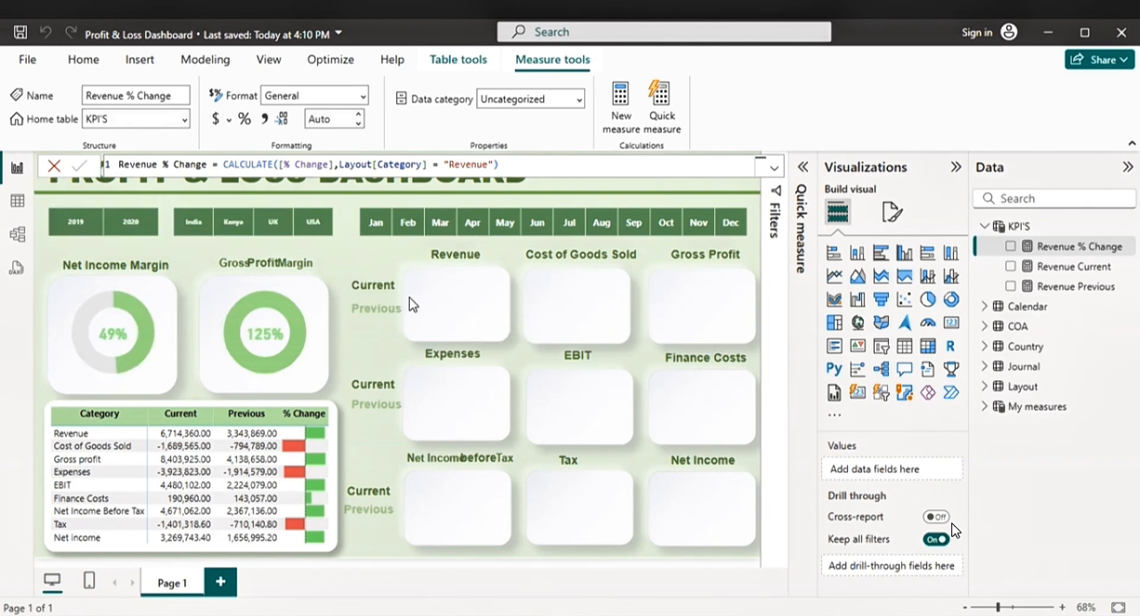
- Add a card visual showing Revenue Current near the Revenue tile and reduce its height to about half
{"action": "left_click", "coordinate": [387, 537]}
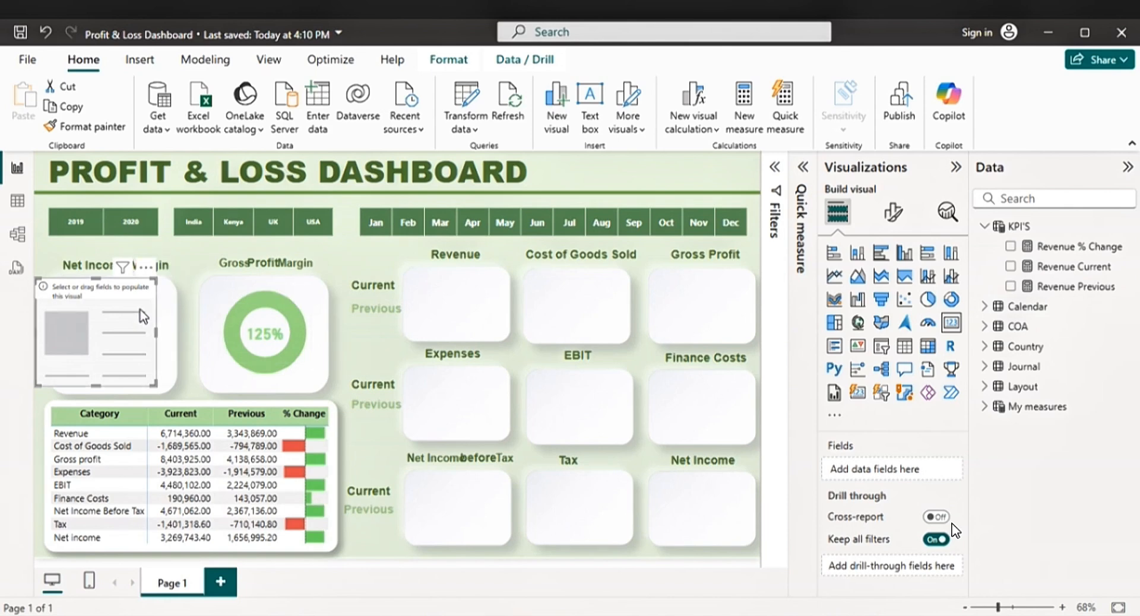
{"action": "left_click_drag", "start_coordinate": [140, 310], "coordinate": [456, 268]}
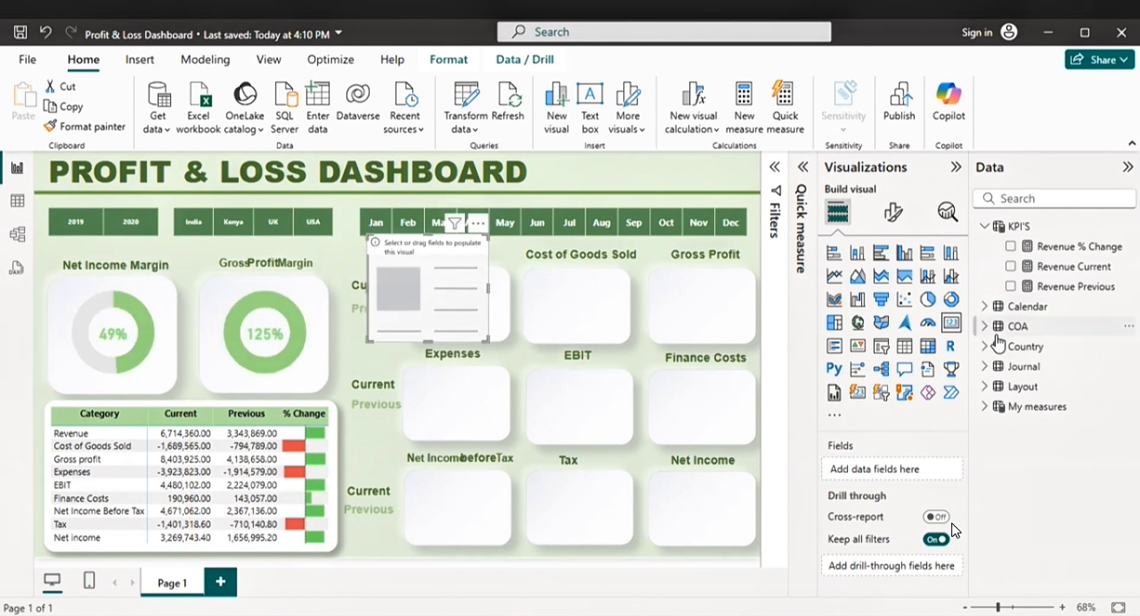
{"action": "left_click_drag", "start_coordinate": [1089, 269], "coordinate": [470, 284]}
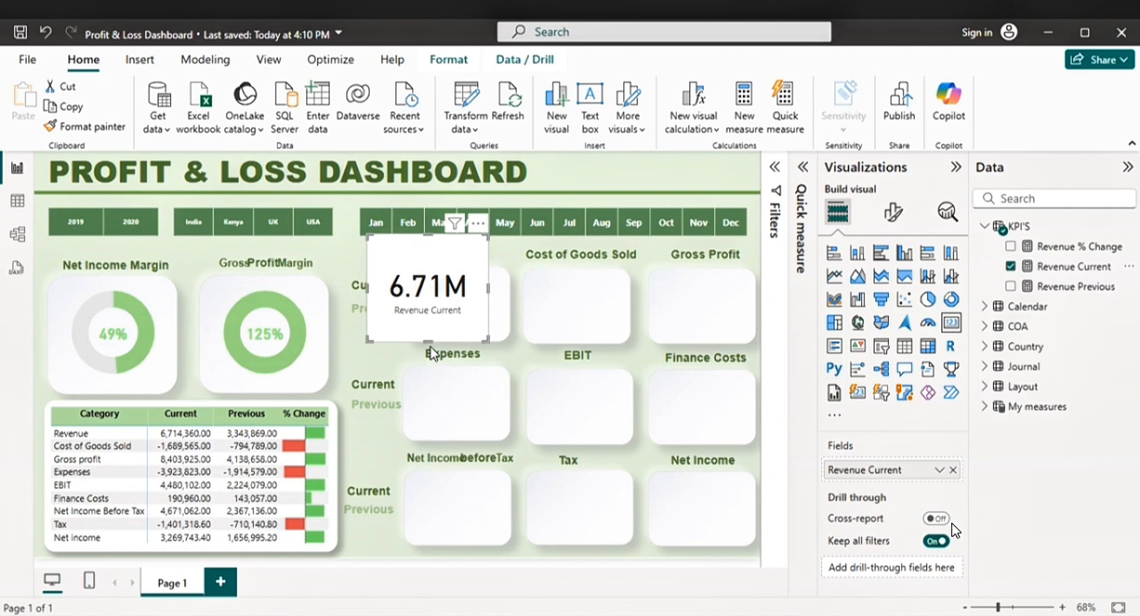
{"action": "left_click_drag", "start_coordinate": [430, 340], "coordinate": [429, 292]}
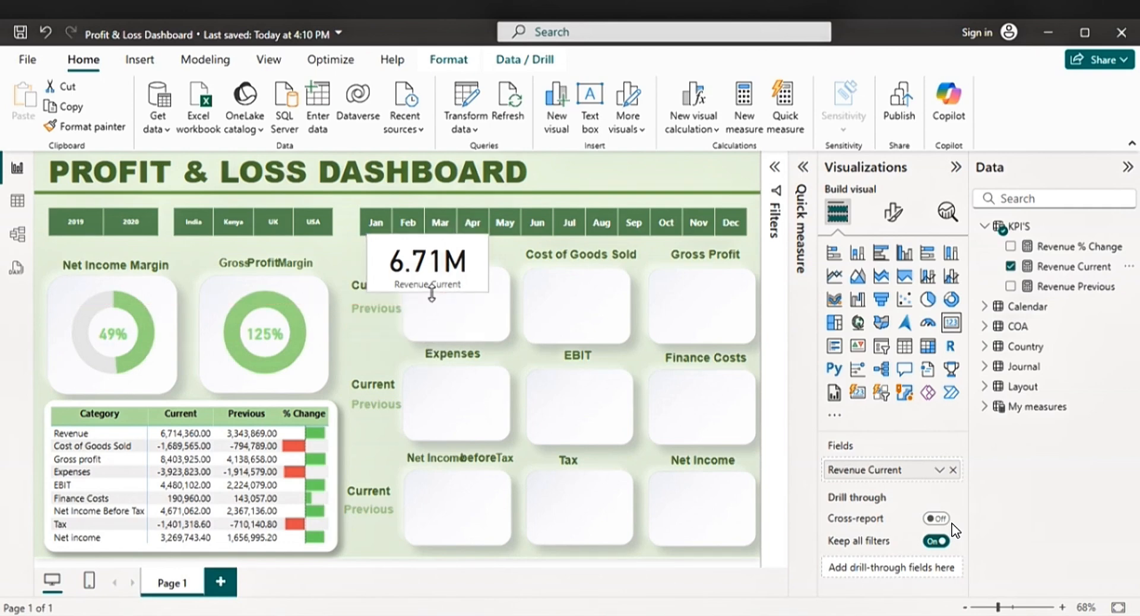
- Turn off the Revenue Current card's category label and format its callout value in bold, size 25, dark green
{"action": "left_click", "coordinate": [892, 212]}
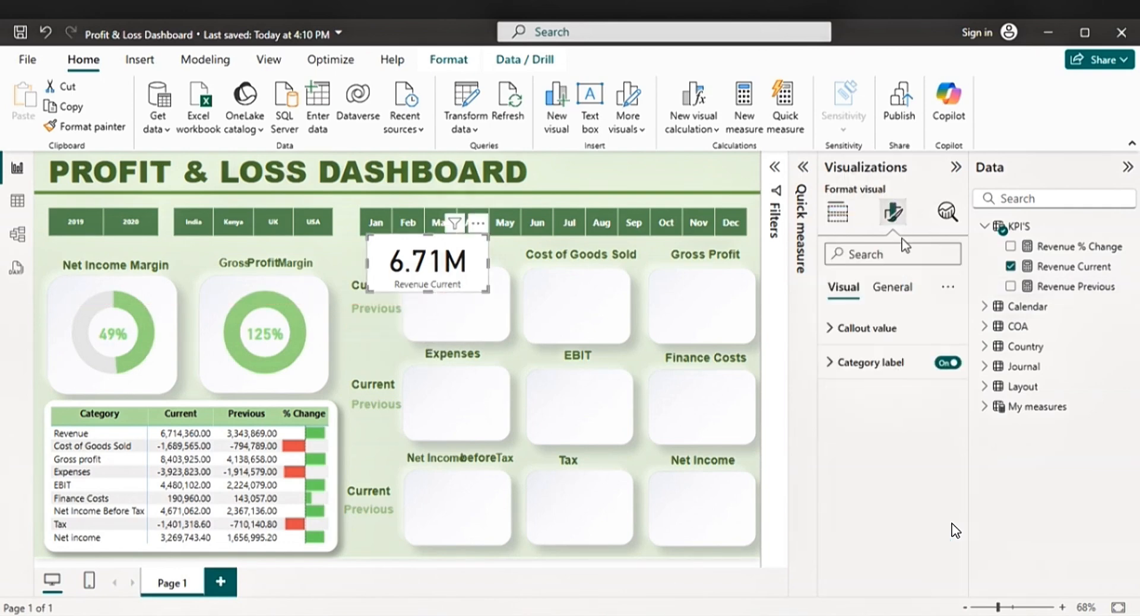
{"action": "left_click", "coordinate": [944, 364]}
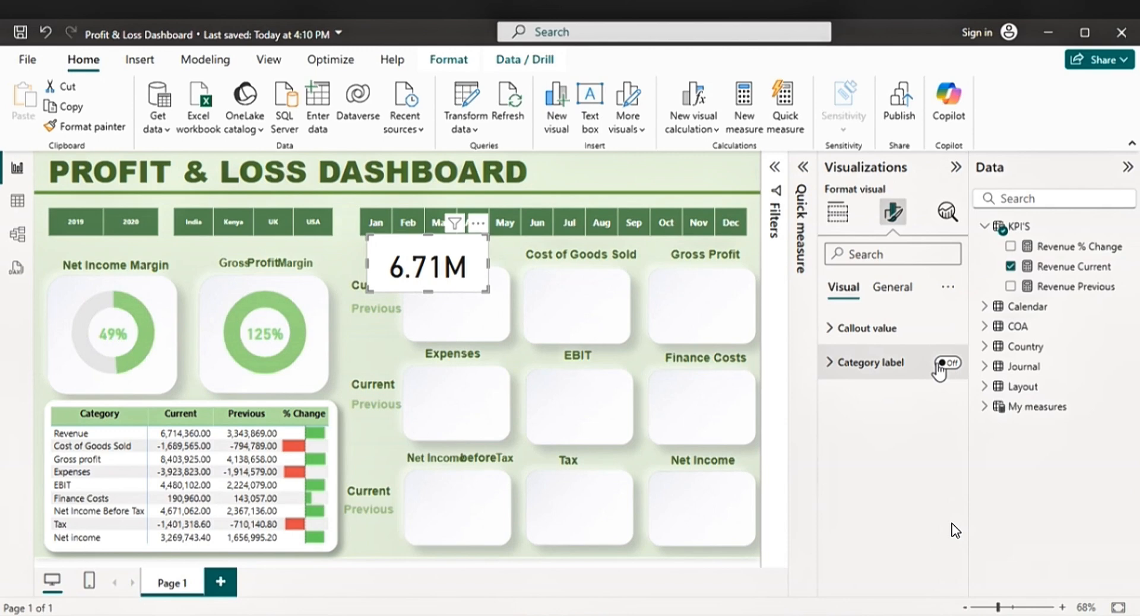
{"action": "left_click", "coordinate": [857, 330]}
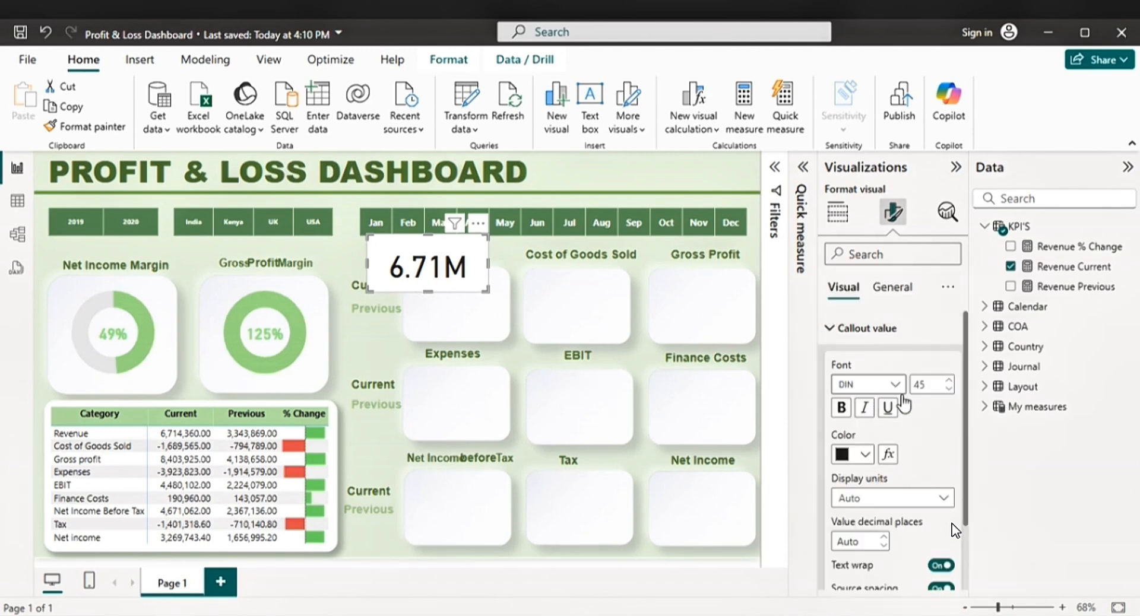
{"action": "double_click", "coordinate": [924, 387]}
{"action": "left_click_drag", "start_coordinate": [924, 387], "coordinate": [917, 386]}
{"action": "type", "text": "25"}
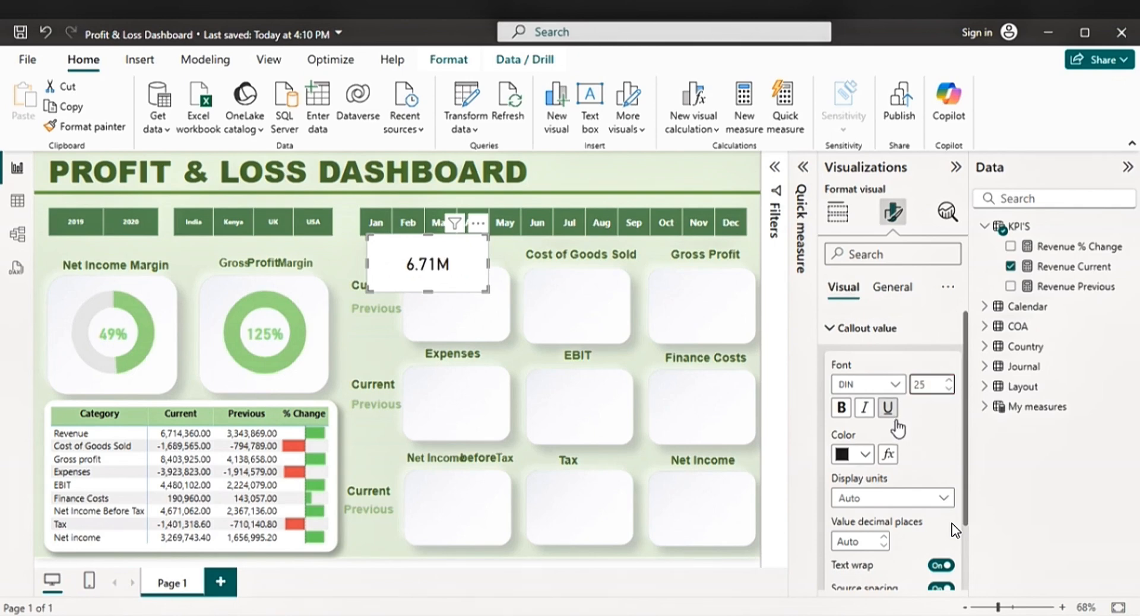
{"action": "left_click", "coordinate": [865, 454]}
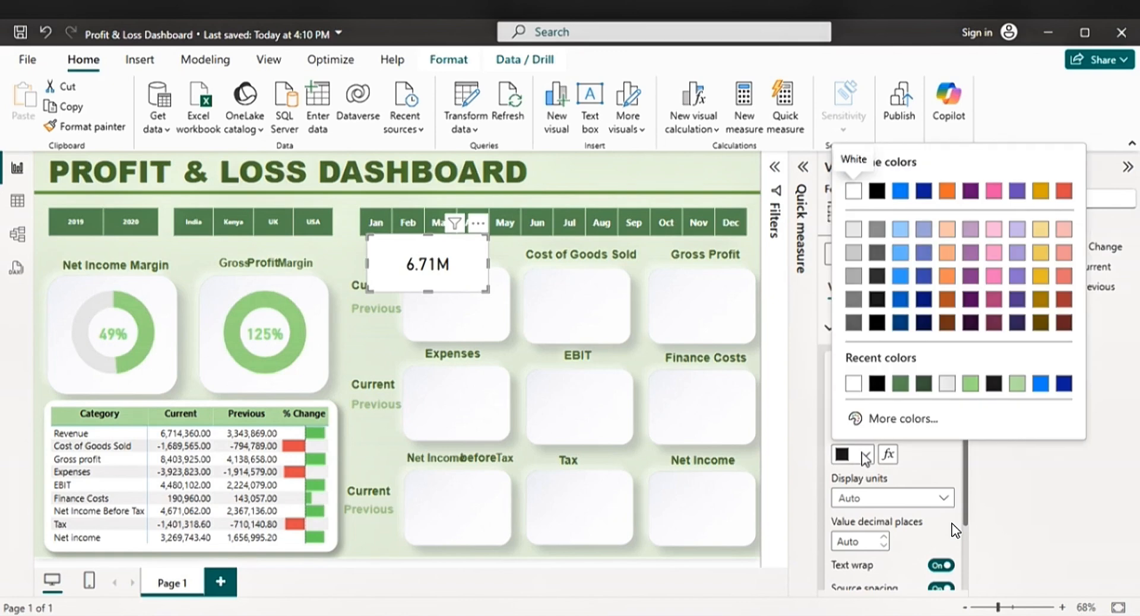
{"action": "left_click", "coordinate": [922, 384]}
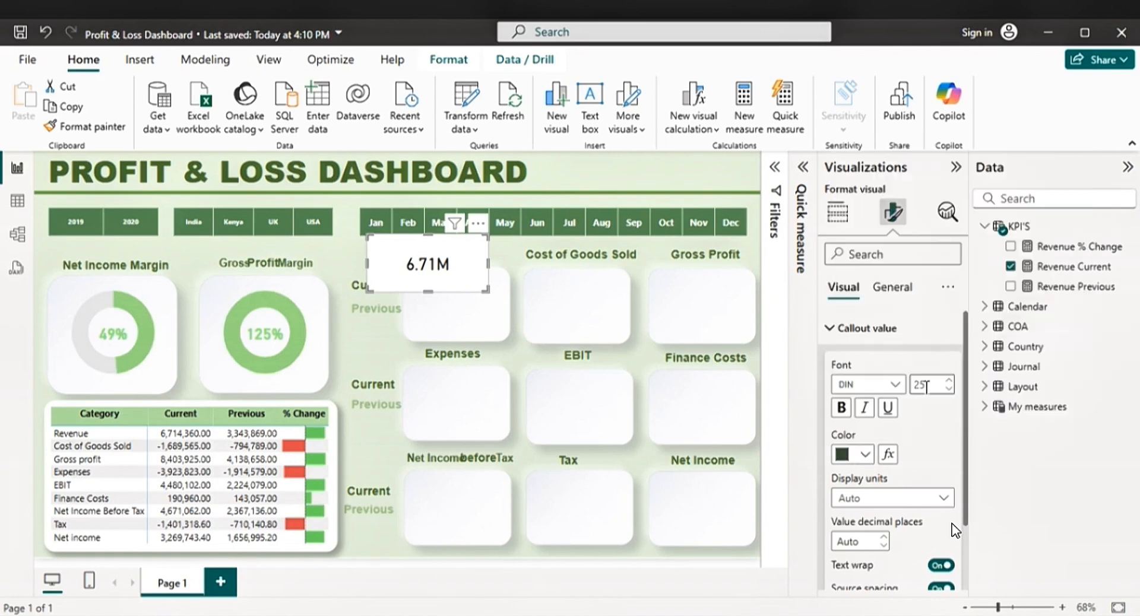
{"action": "left_click", "coordinate": [840, 410]}
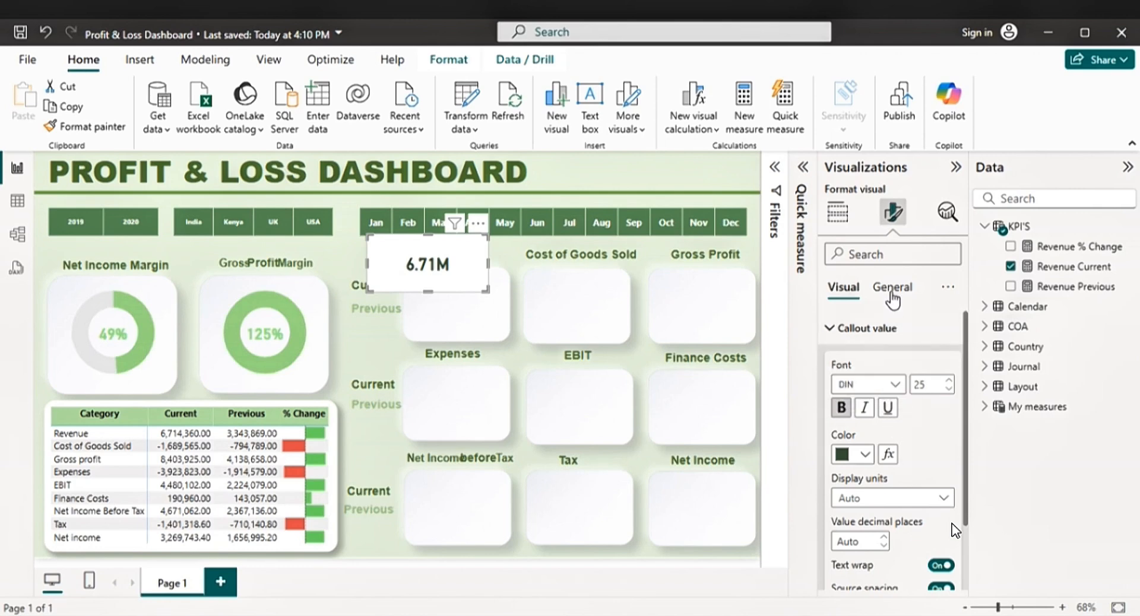
{"action": "left_click", "coordinate": [843, 329]}
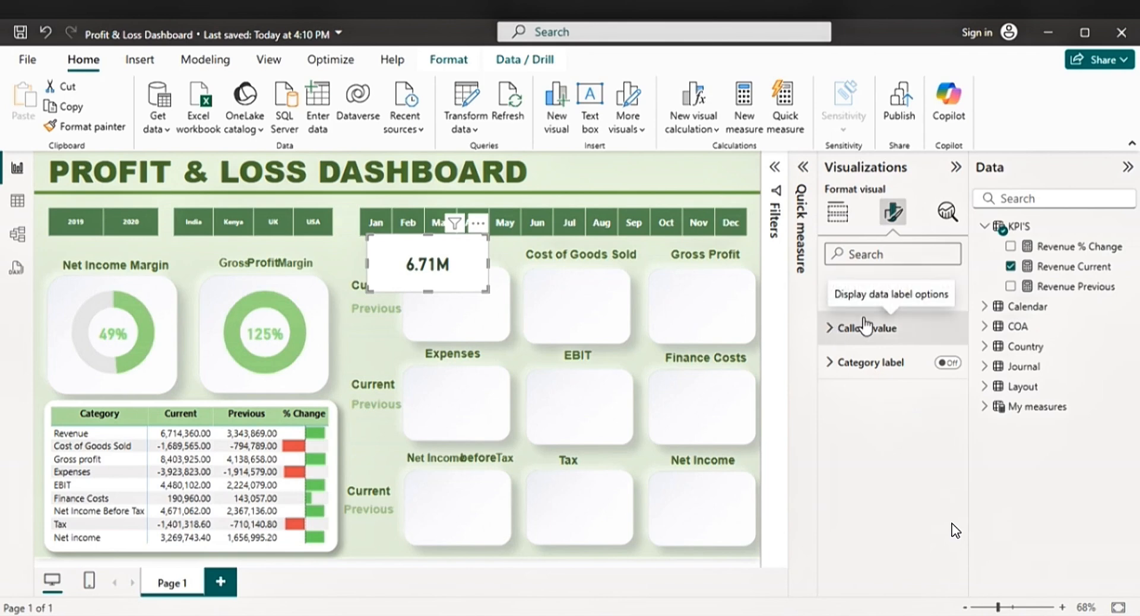
- Turn off the background of the Revenue Current card
{"action": "left_click", "coordinate": [896, 288]}
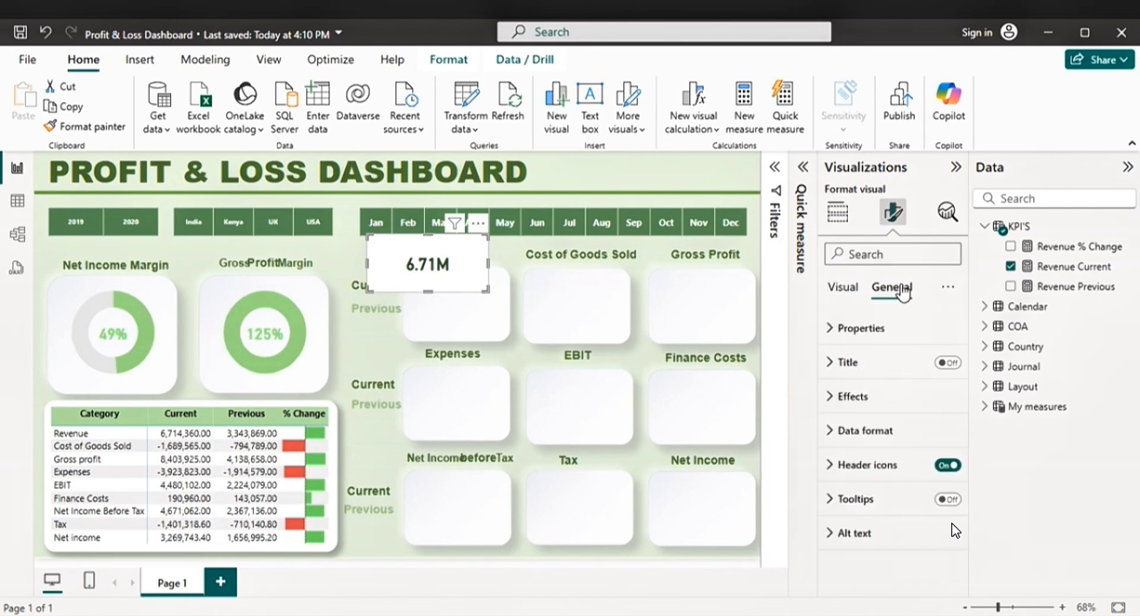
{"action": "left_click", "coordinate": [854, 396]}
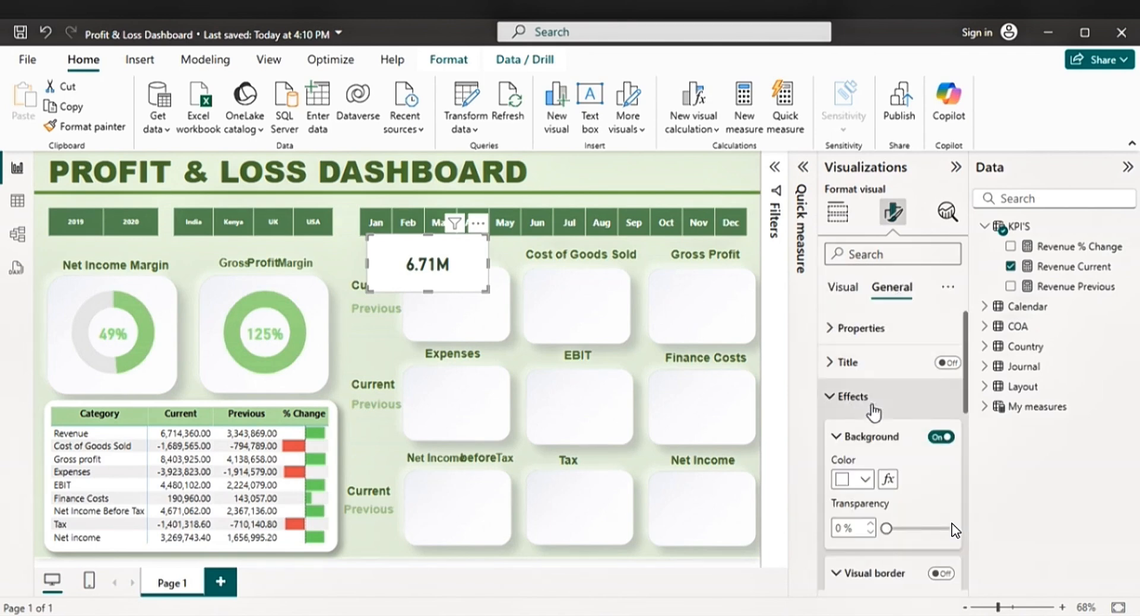
{"action": "left_click", "coordinate": [939, 437]}
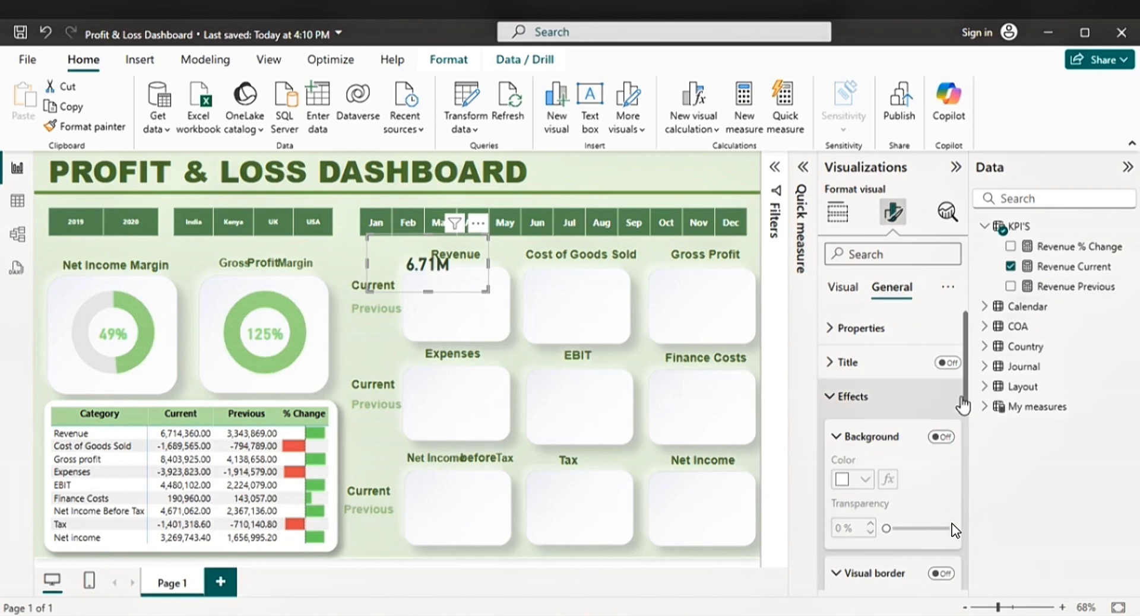
{"action": "scroll", "coordinate": [966, 407], "scroll_direction": "down", "scroll_amount": 5}
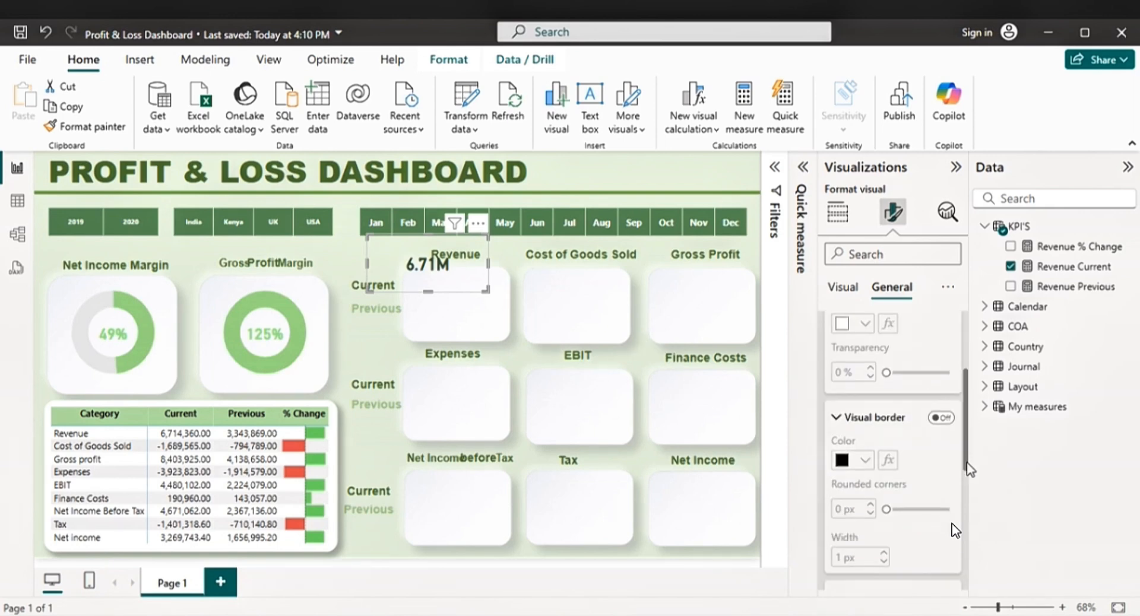
{"action": "scroll", "coordinate": [966, 373], "scroll_direction": "up", "scroll_amount": 5}
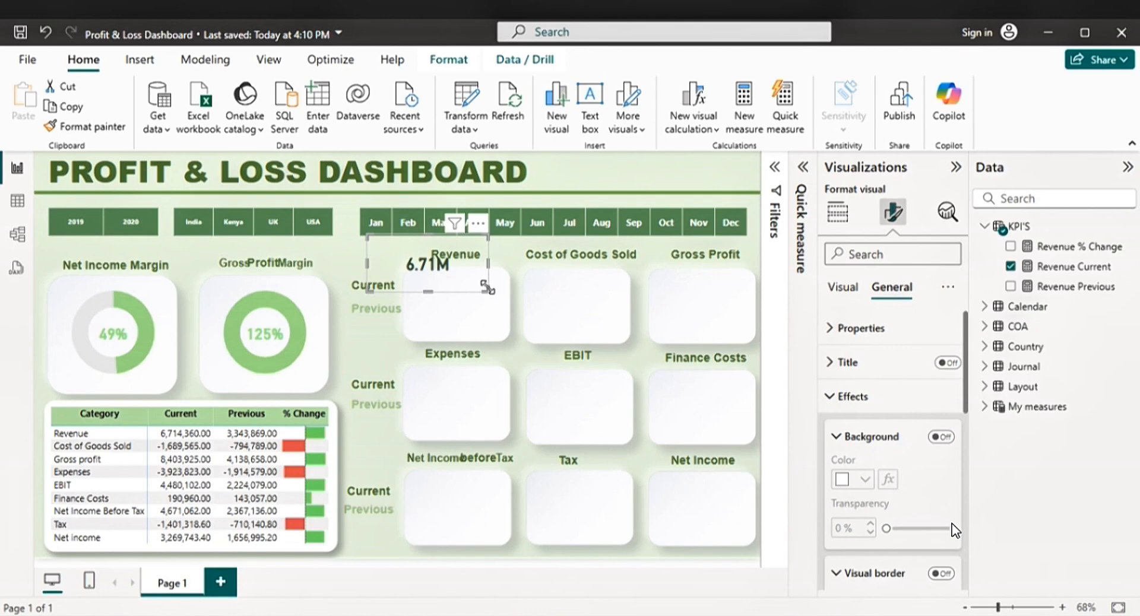
- Shrink the Revenue Current card to fit around its value and place it in the Revenue tile on the Current row
{"action": "left_click_drag", "start_coordinate": [475, 280], "coordinate": [458, 268]}
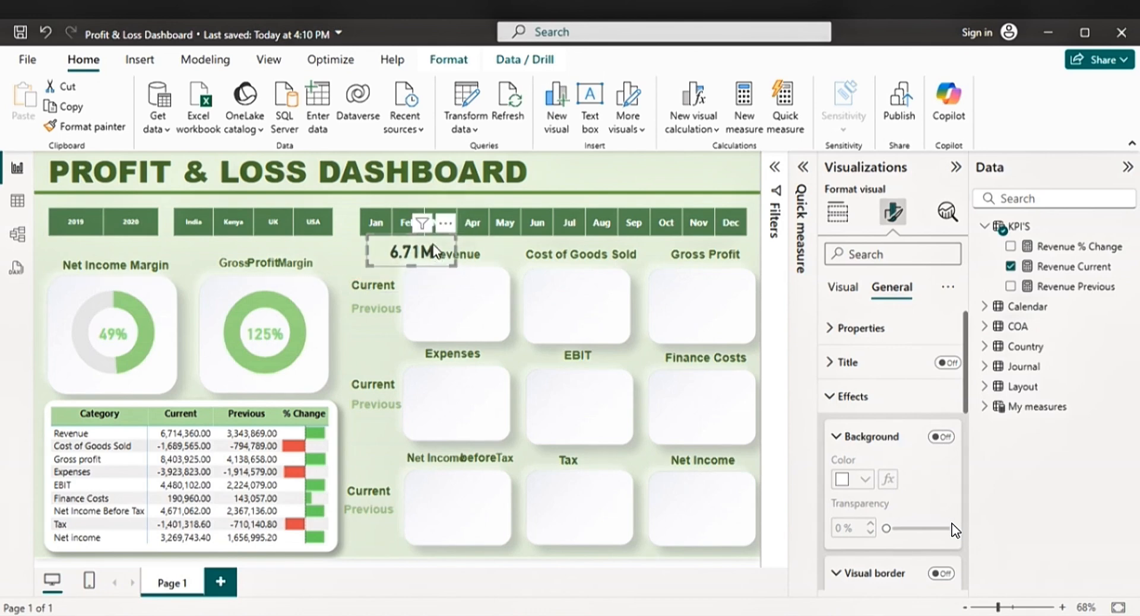
{"action": "left_click_drag", "start_coordinate": [436, 251], "coordinate": [456, 297]}
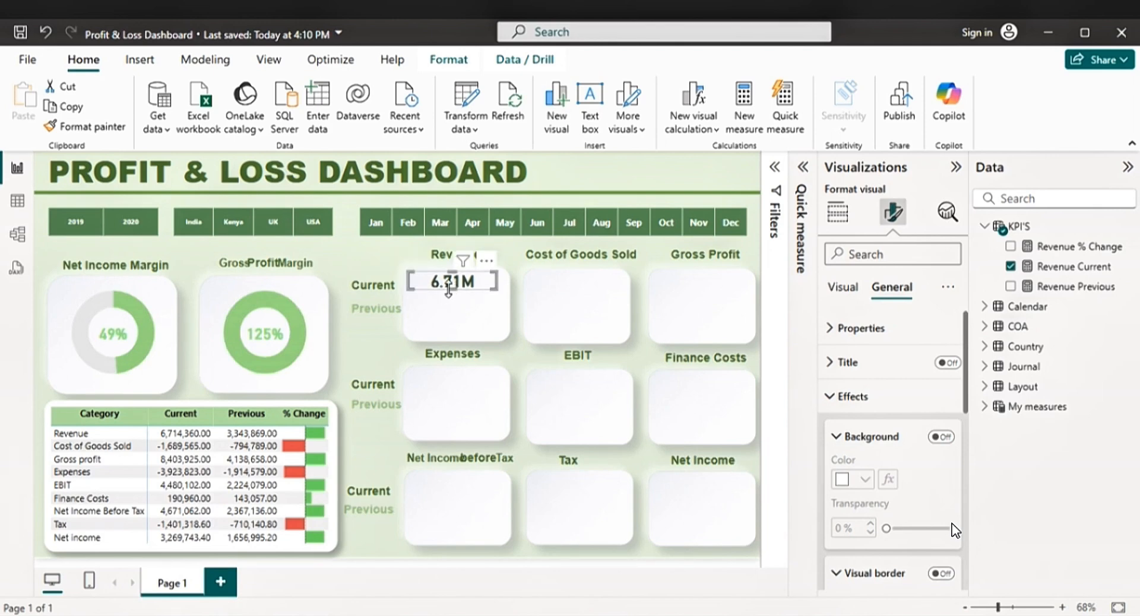
{"action": "left_click_drag", "start_coordinate": [448, 291], "coordinate": [482, 283]}
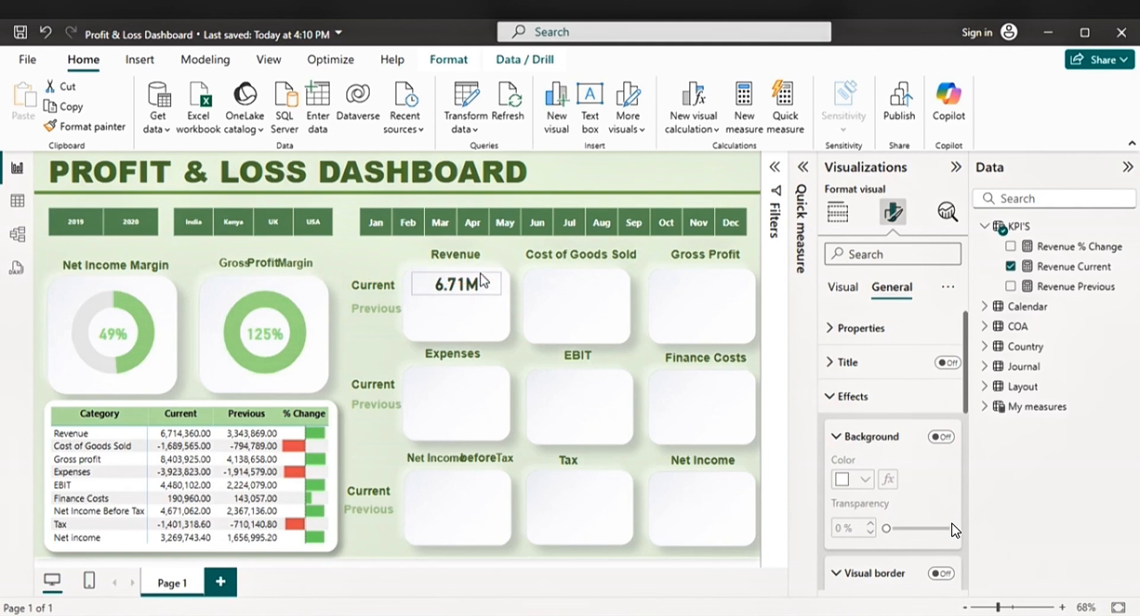
- Duplicate the Revenue Current card, place the copy directly beneath it on the Previous row, and replace its field with Revenue Previous
{"action": "left_click", "coordinate": [483, 281]}
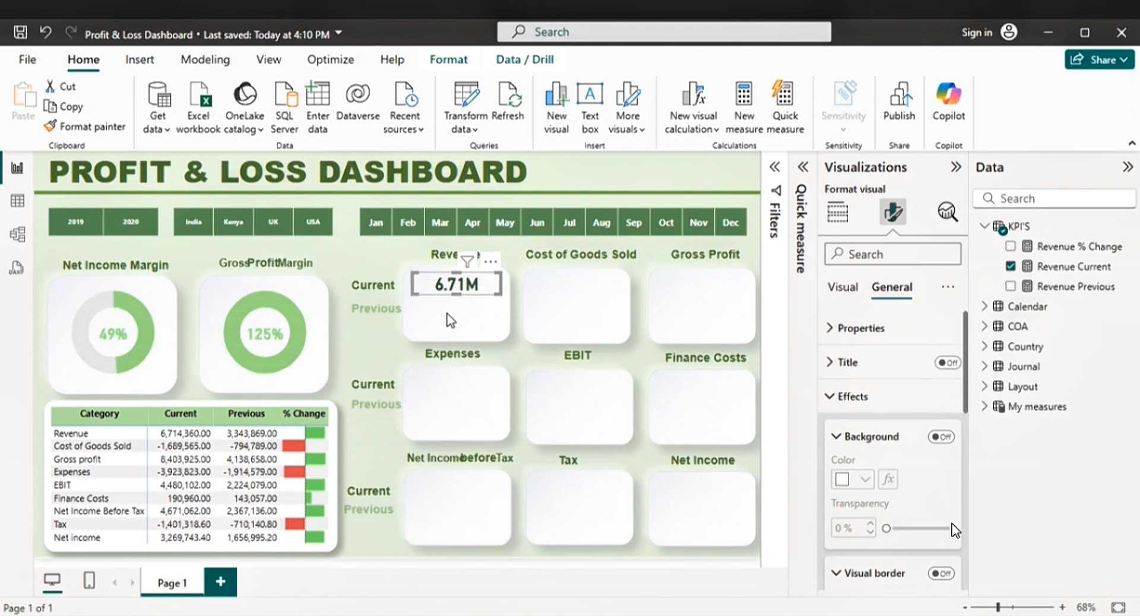
{"action": "key", "text": "ctrl+c"}
{"action": "key", "text": "Escape"}
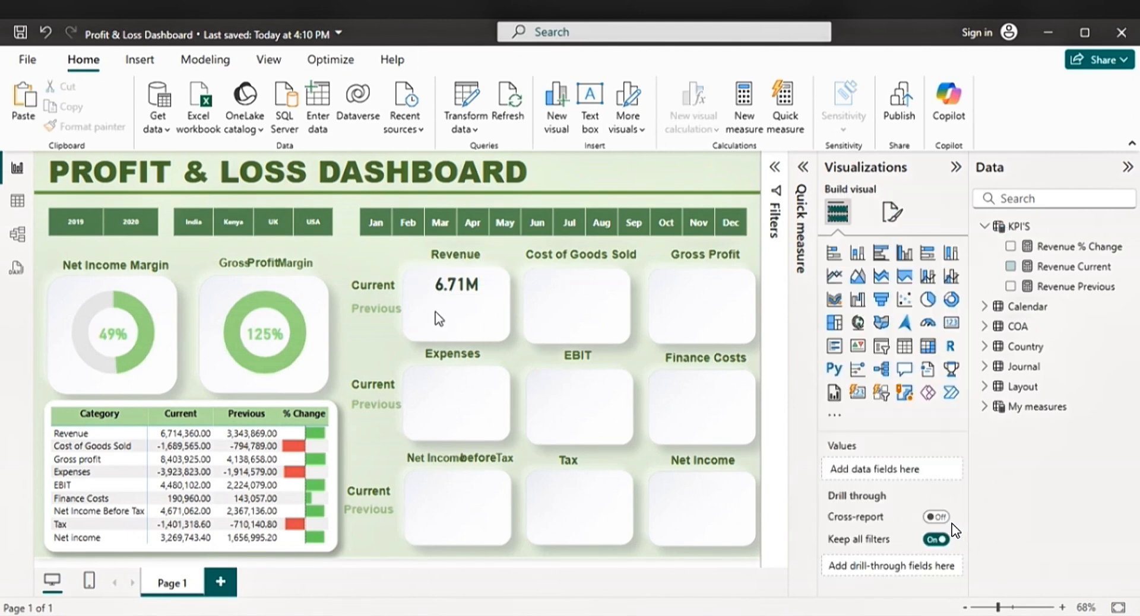
{"action": "key", "text": "ctrl+v"}
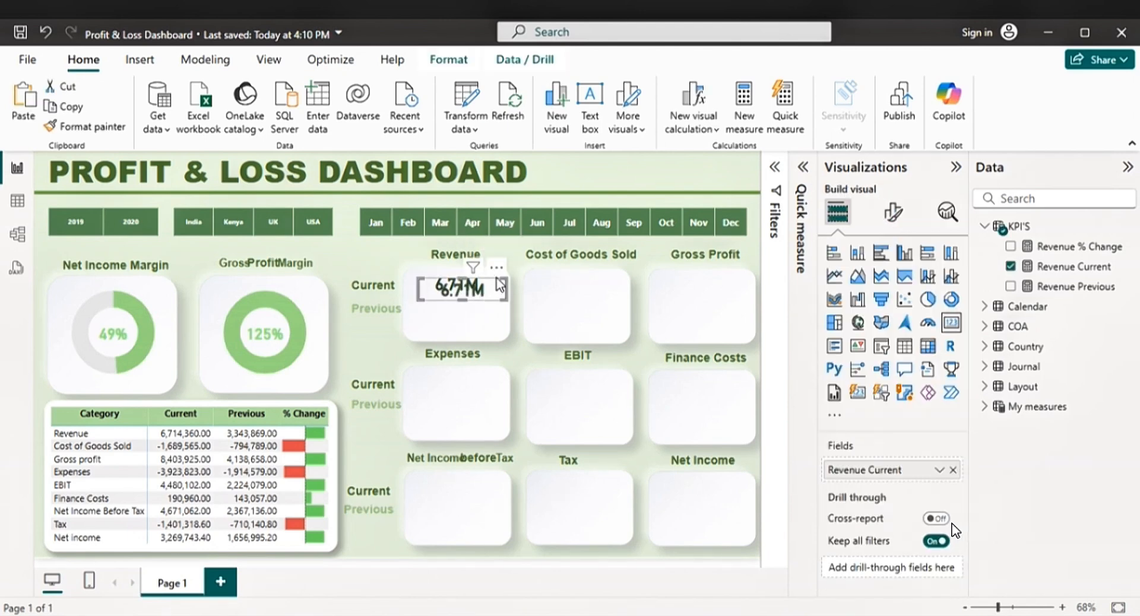
{"action": "left_click_drag", "start_coordinate": [501, 285], "coordinate": [491, 299]}
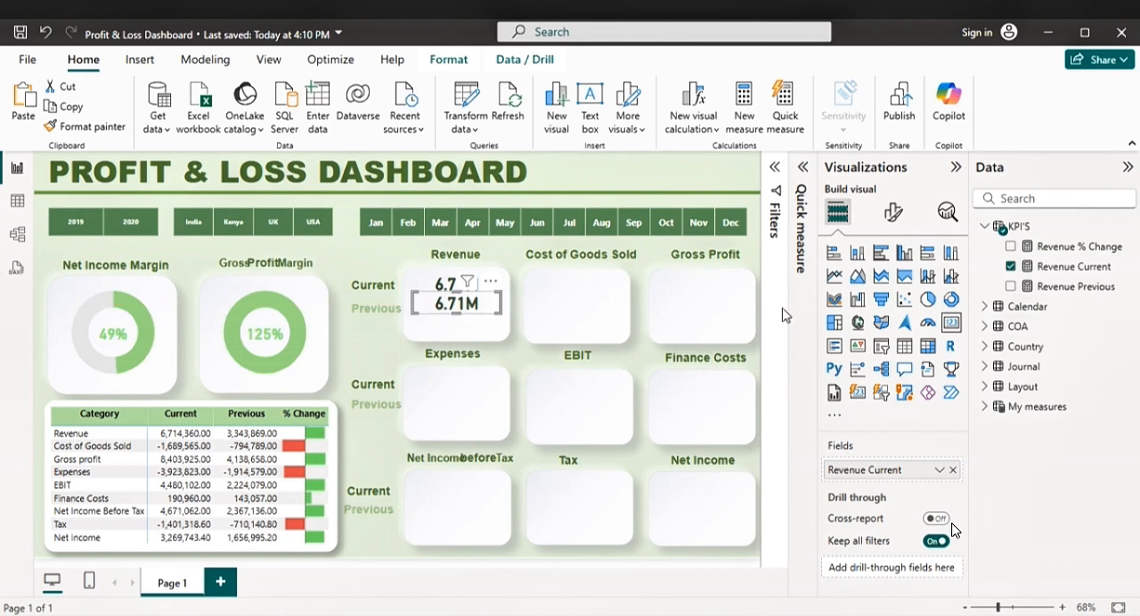
{"action": "left_click", "coordinate": [952, 470]}
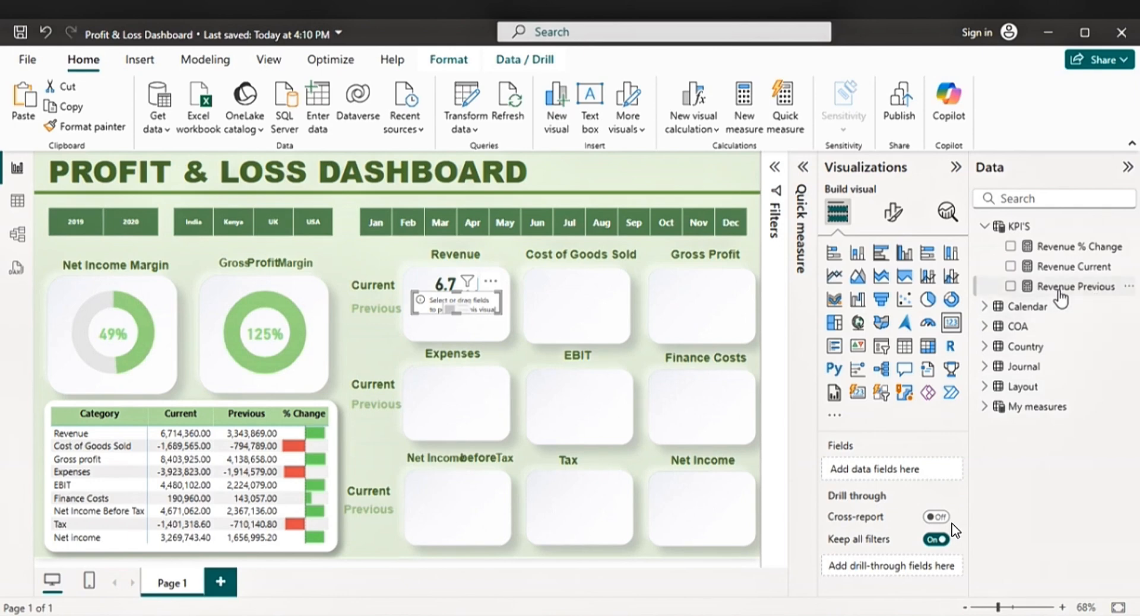
{"action": "left_click", "coordinate": [1011, 286]}
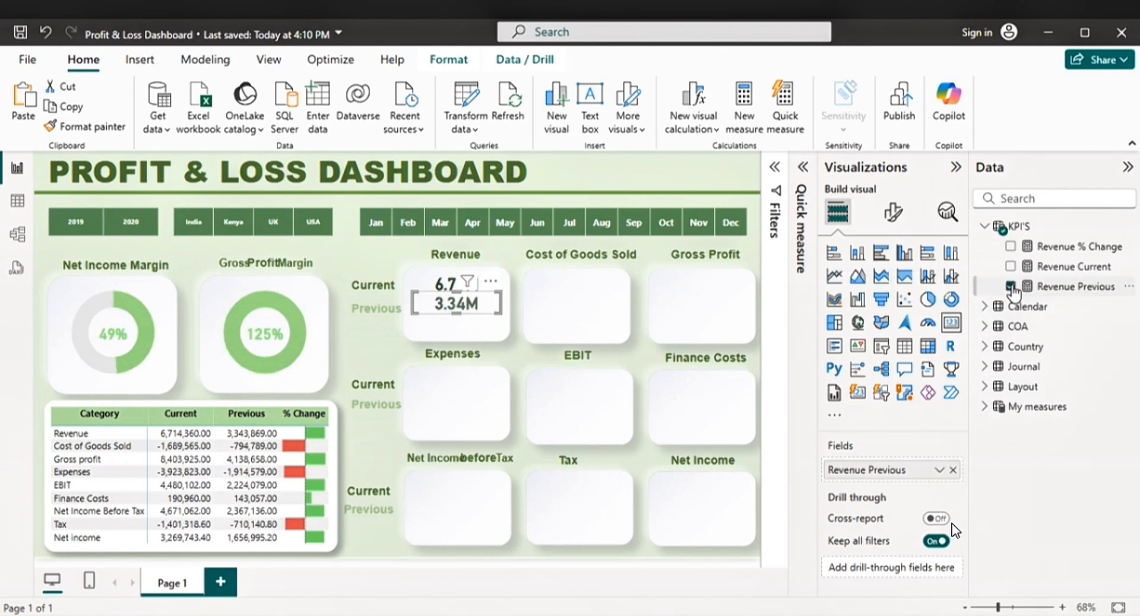
- Change the Revenue Previous card's callout value color to the light green from the recent colors
{"action": "left_click", "coordinate": [892, 215]}
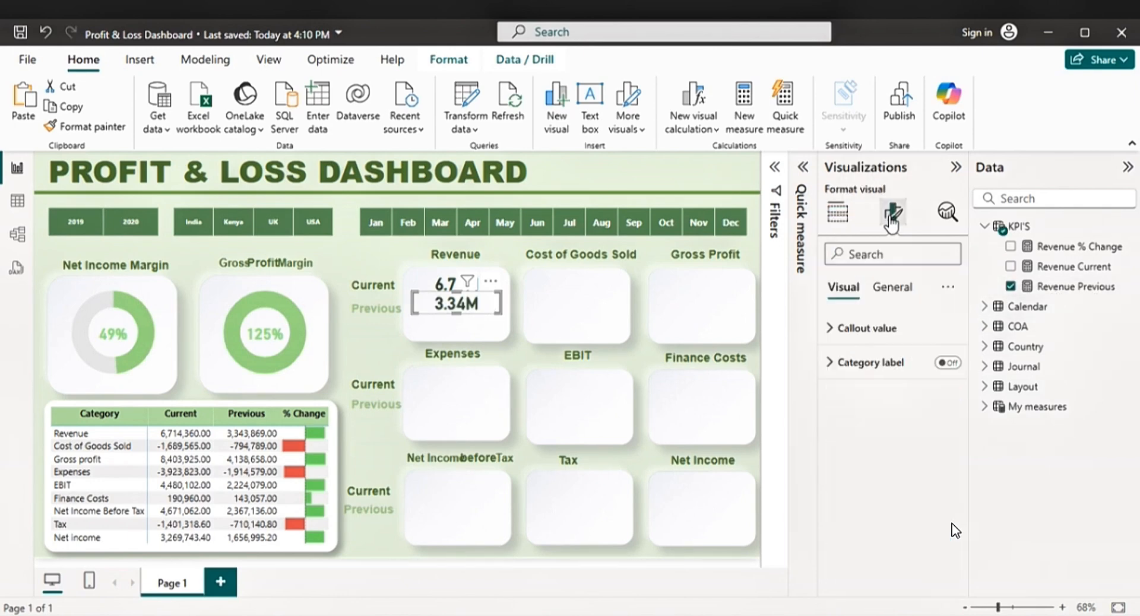
{"action": "left_click", "coordinate": [878, 328]}
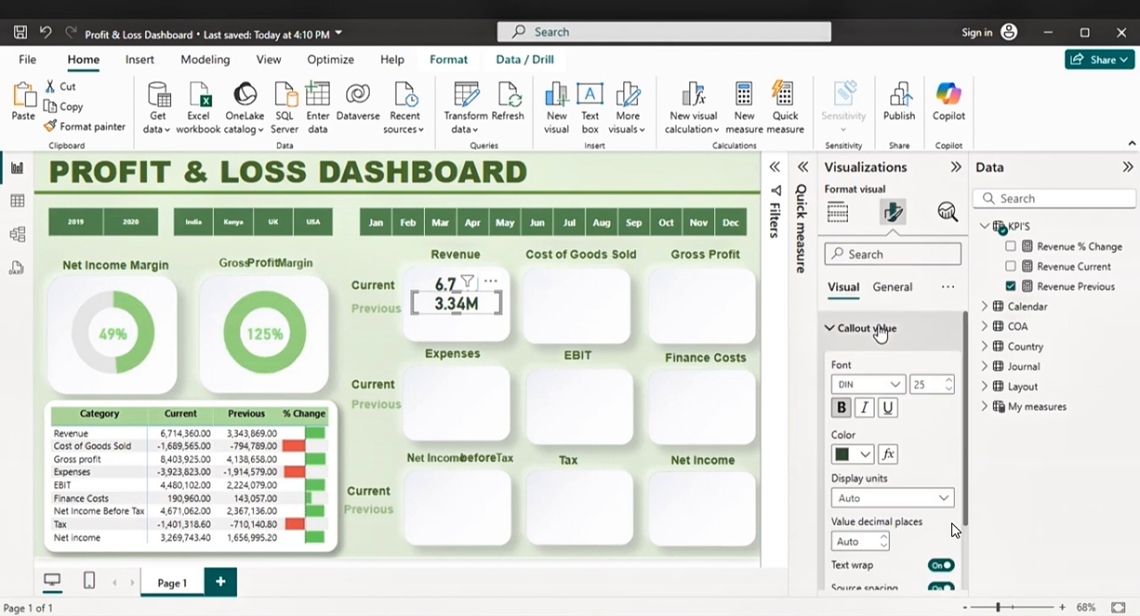
{"action": "left_click", "coordinate": [865, 455]}
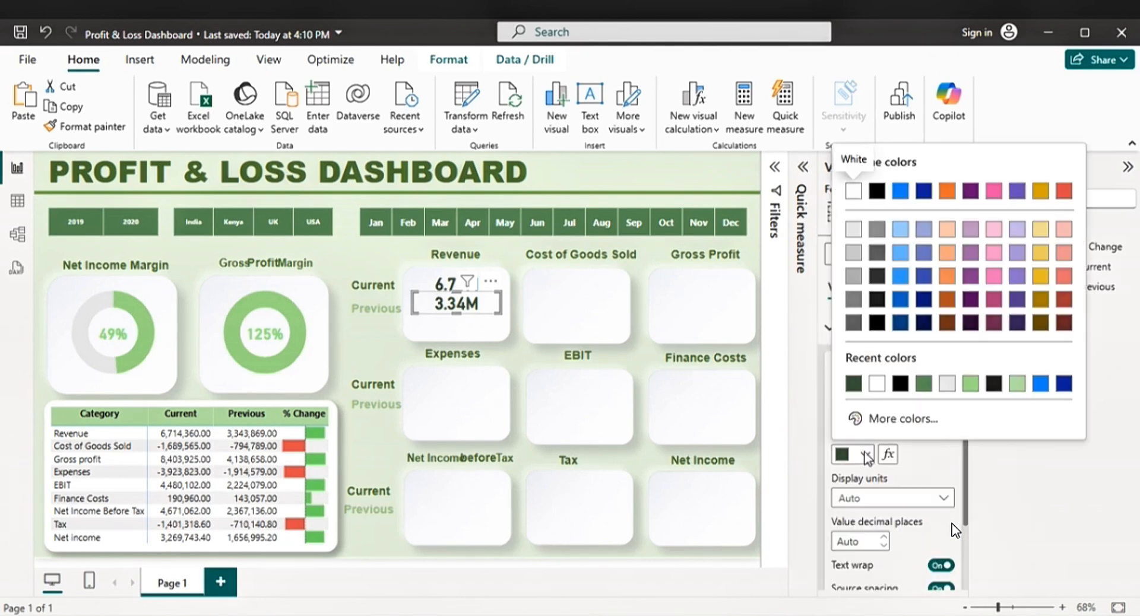
{"action": "left_click", "coordinate": [923, 384]}
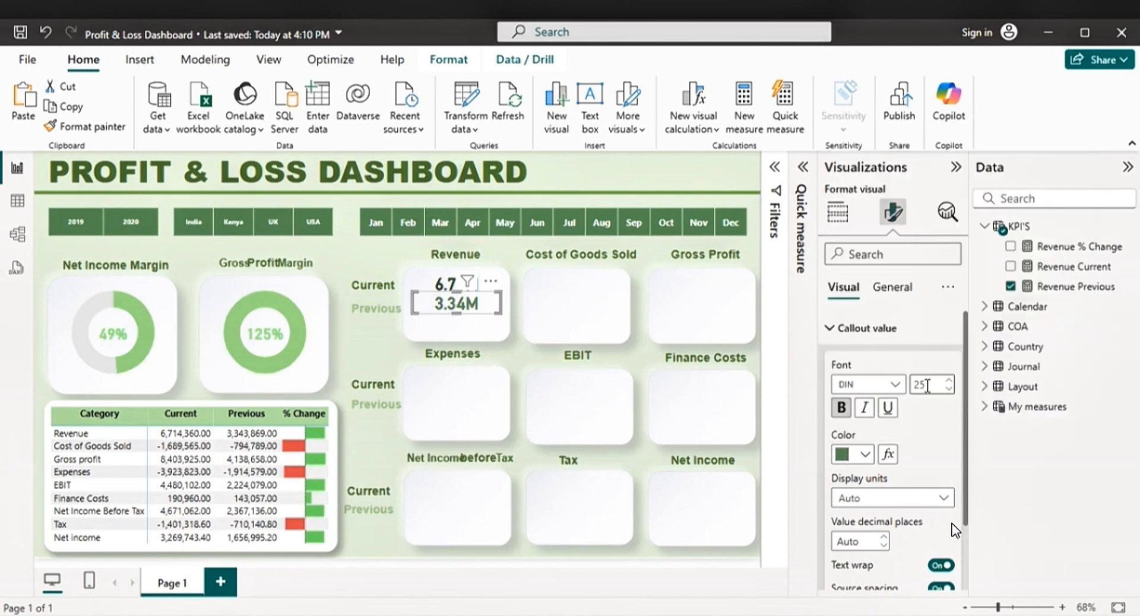
{"action": "left_click", "coordinate": [865, 456]}
{"action": "left_click", "coordinate": [969, 385]}
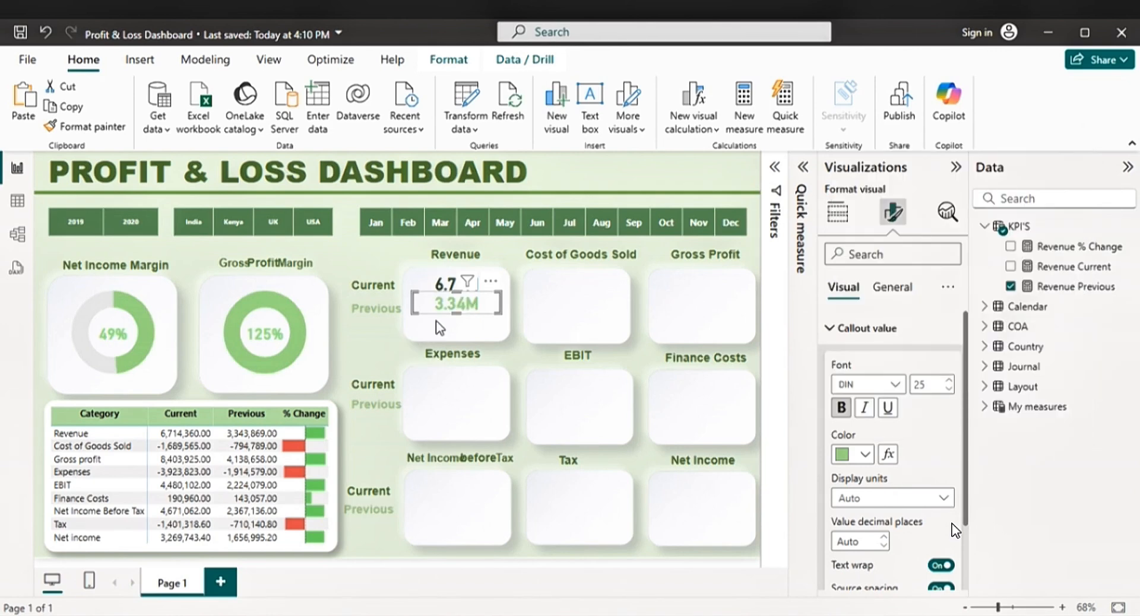
{"action": "key", "text": "Escape"}
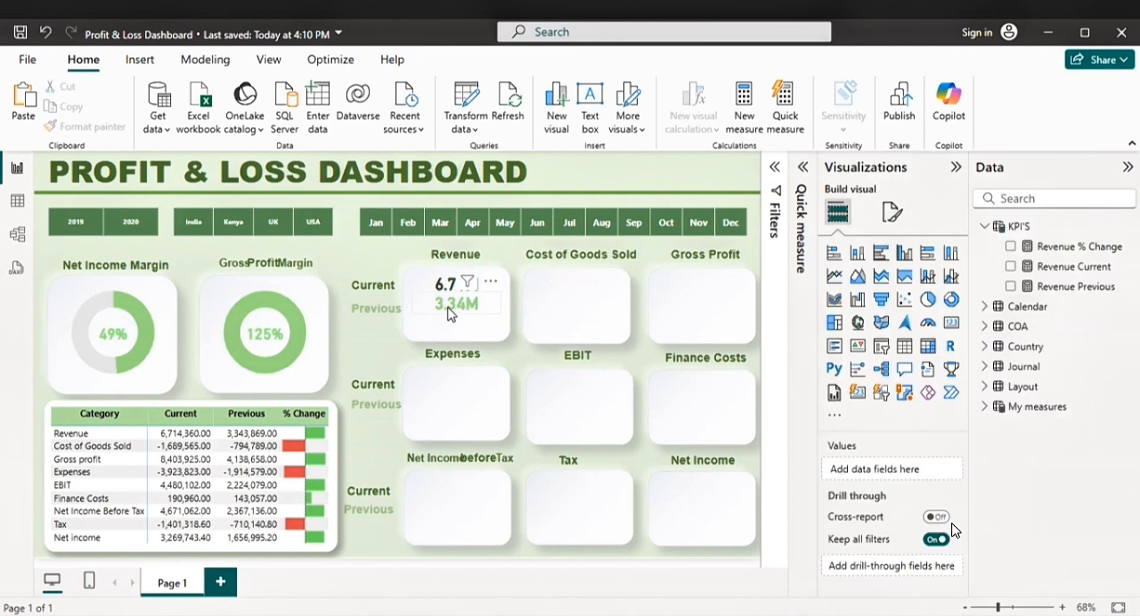
- Duplicate the Revenue Previous card, place the copy at the bottom of the Revenue tile, and replace its field with Revenue % Change
{"action": "left_click", "coordinate": [449, 314]}
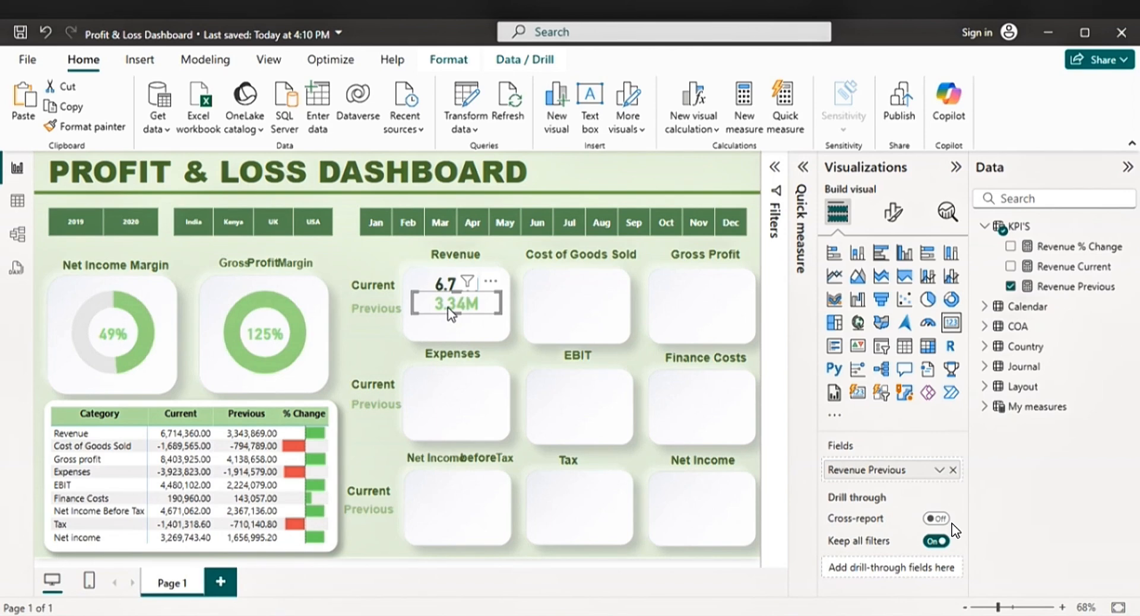
{"action": "left_click", "coordinate": [446, 324]}
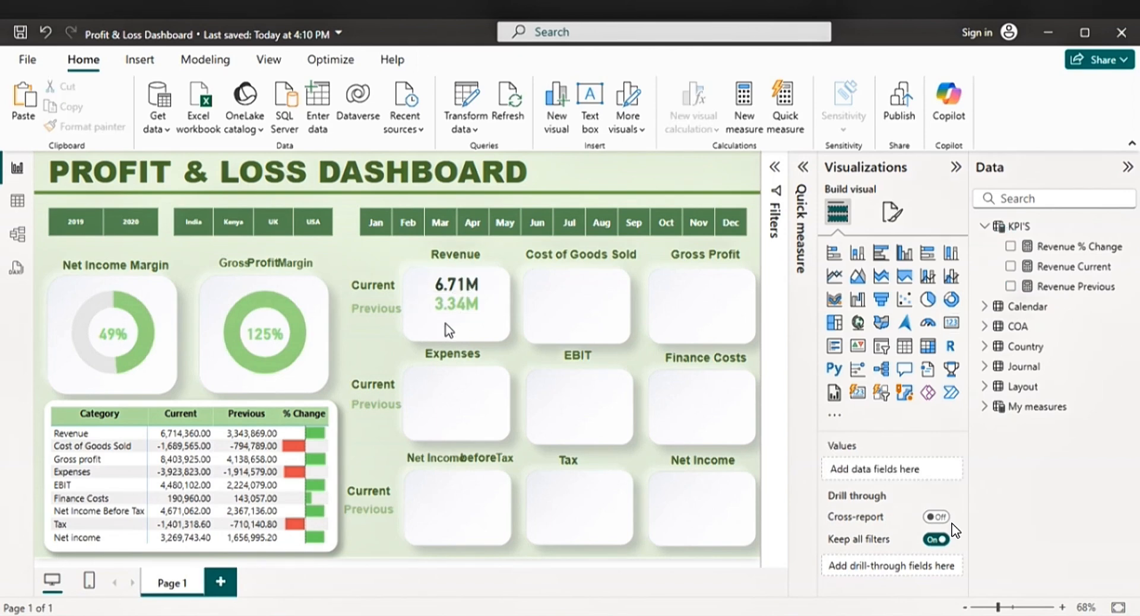
{"action": "key", "text": "ctrl+v"}
{"action": "left_click_drag", "start_coordinate": [486, 316], "coordinate": [481, 322]}
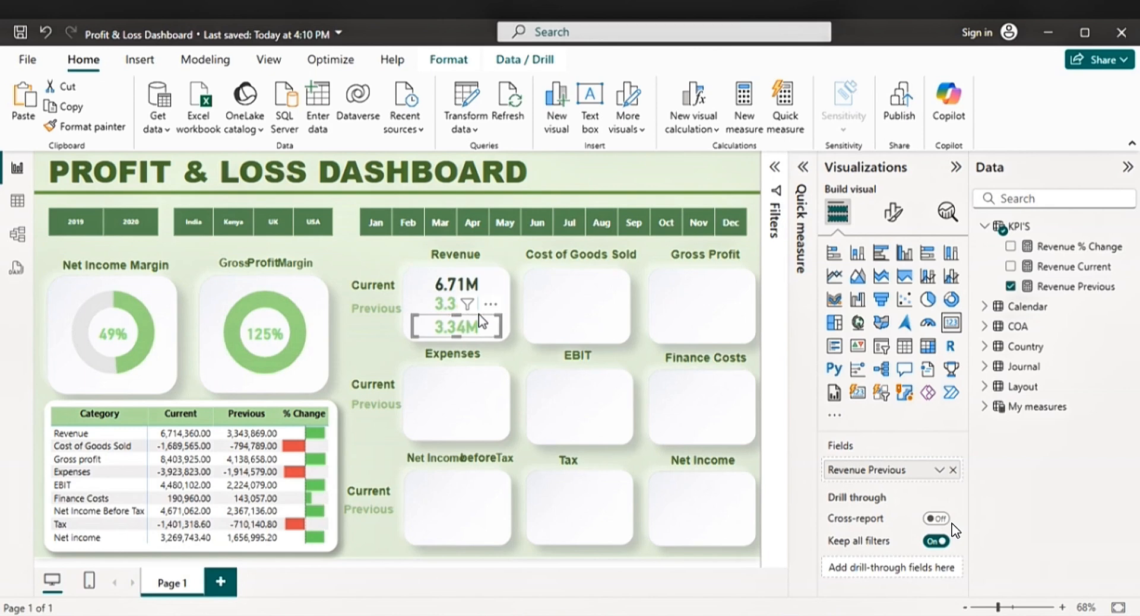
{"action": "left_click", "coordinate": [951, 471]}
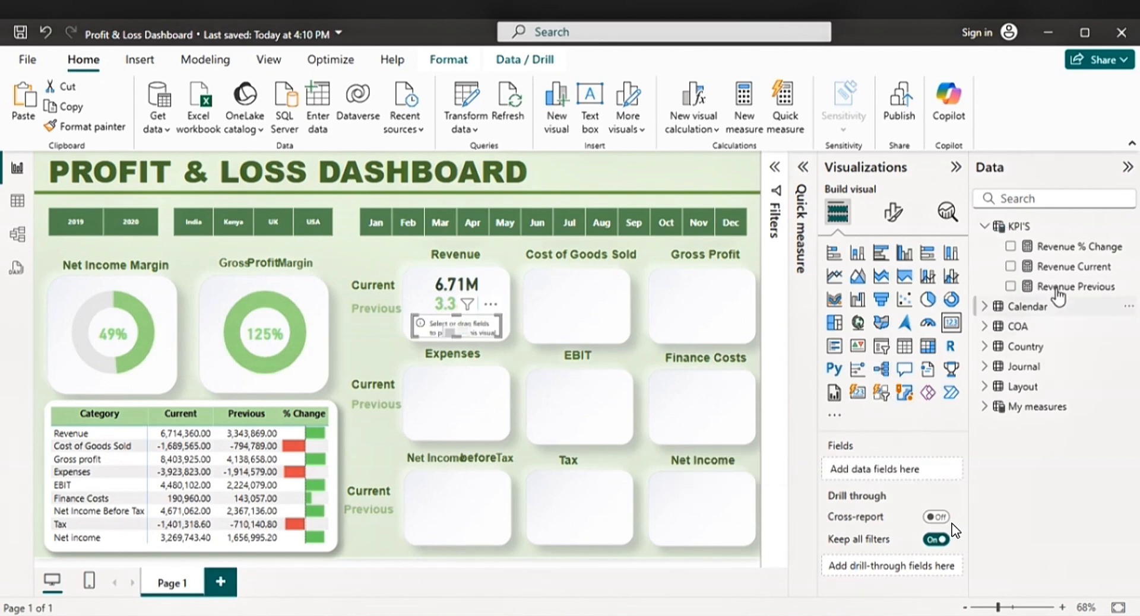
{"action": "left_click_drag", "start_coordinate": [1057, 256], "coordinate": [933, 473]}
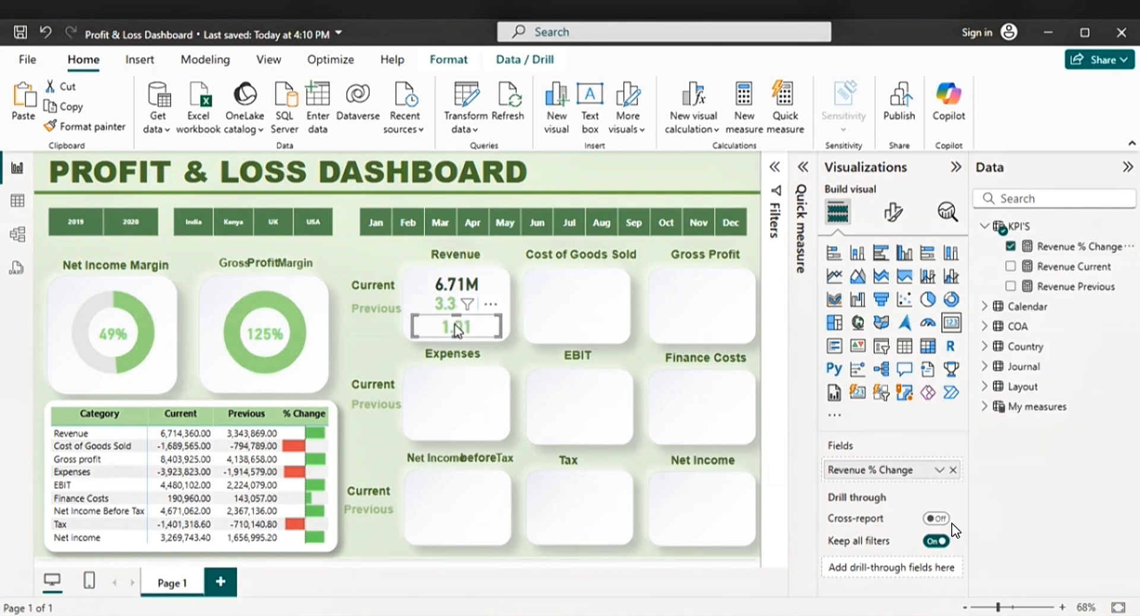
- Format the Revenue % Change measure as a percentage with 0 decimal places
{"action": "left_click", "coordinate": [1065, 254]}
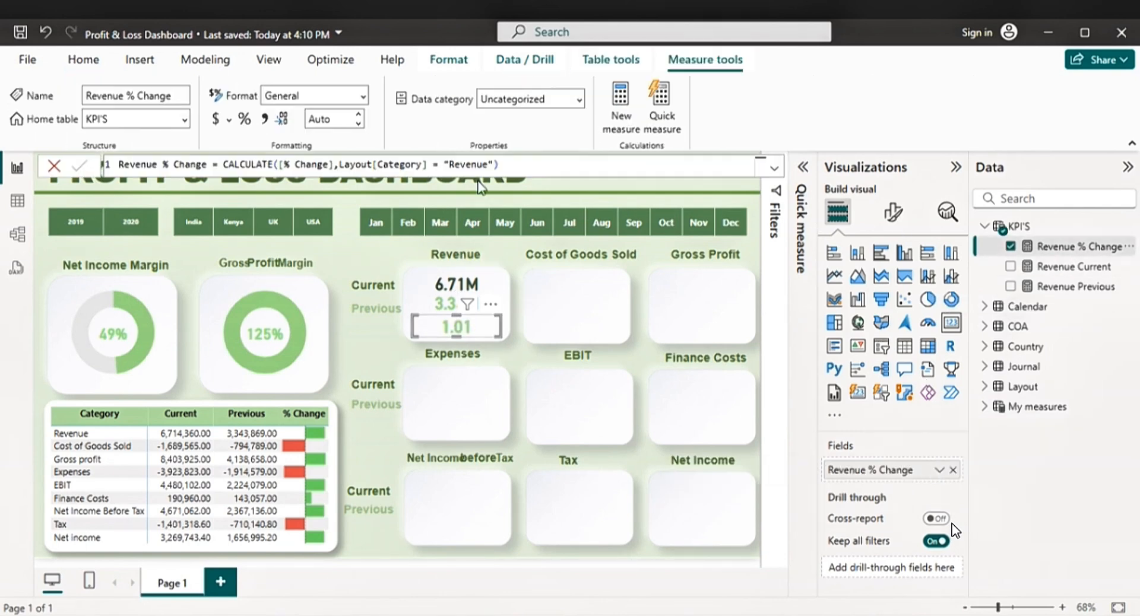
{"action": "left_click", "coordinate": [242, 121]}
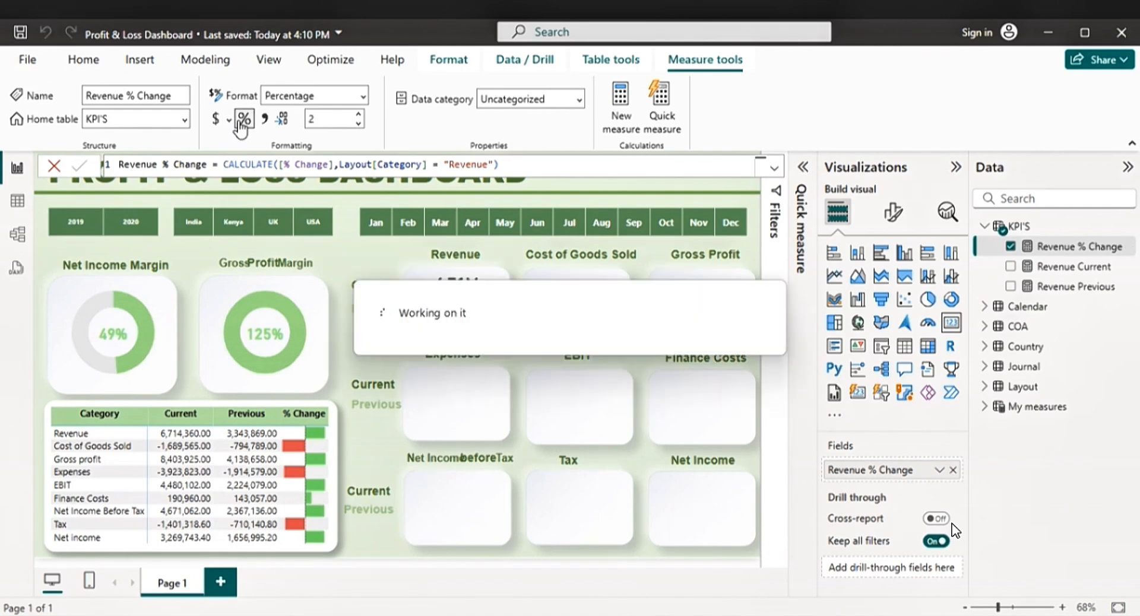
{"action": "left_click", "coordinate": [358, 124]}
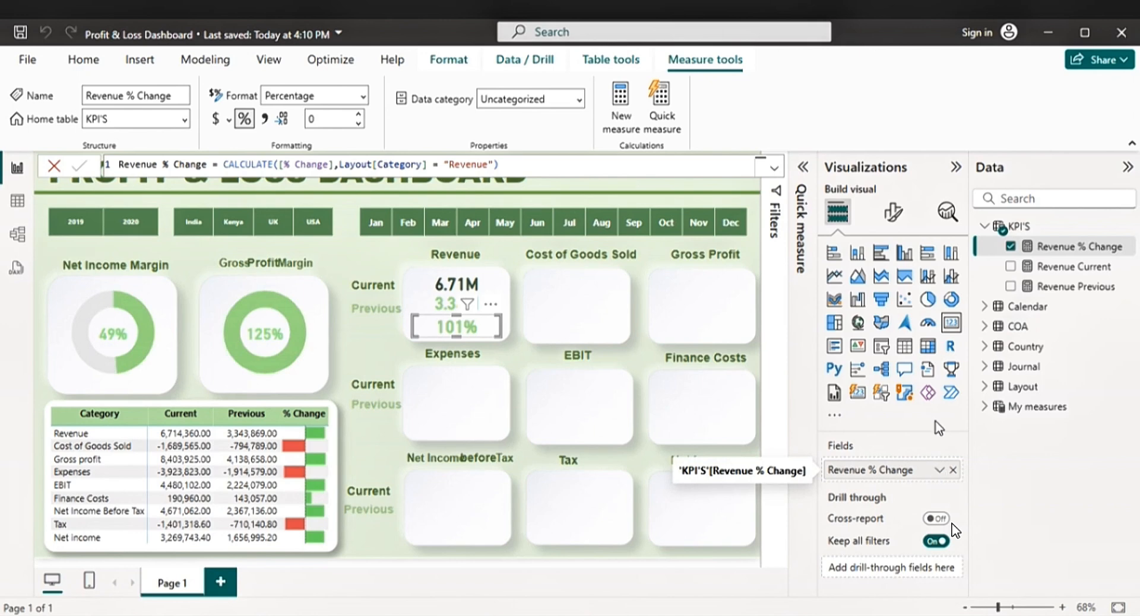
- Color the Revenue % Change card's callout value by rules, using red #D64550 for values from Min to below 0
{"action": "left_click", "coordinate": [897, 221]}
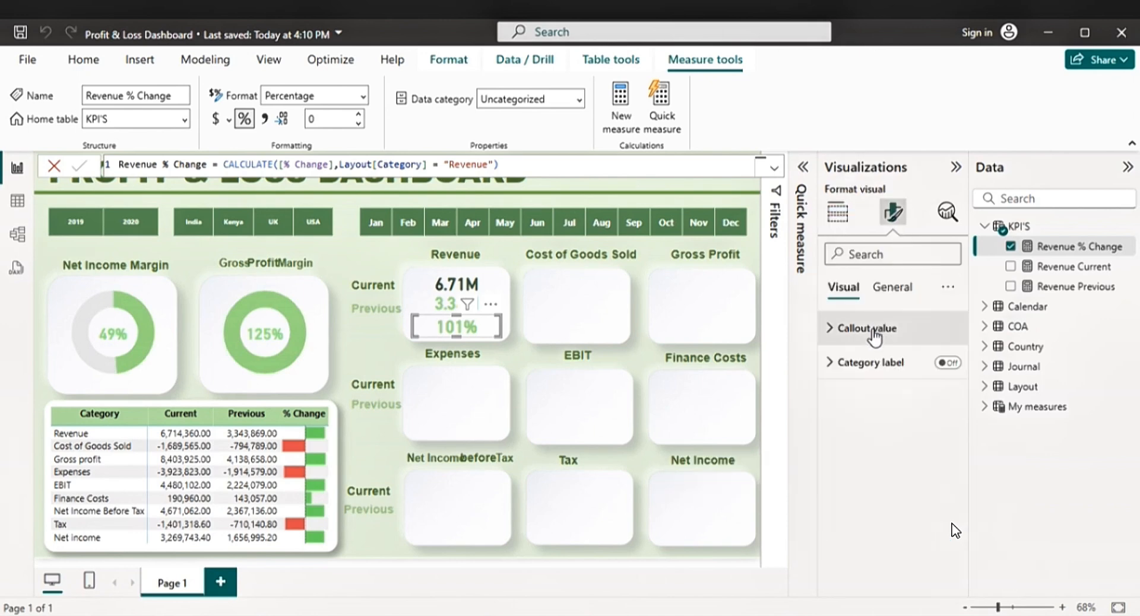
{"action": "left_click", "coordinate": [870, 329]}
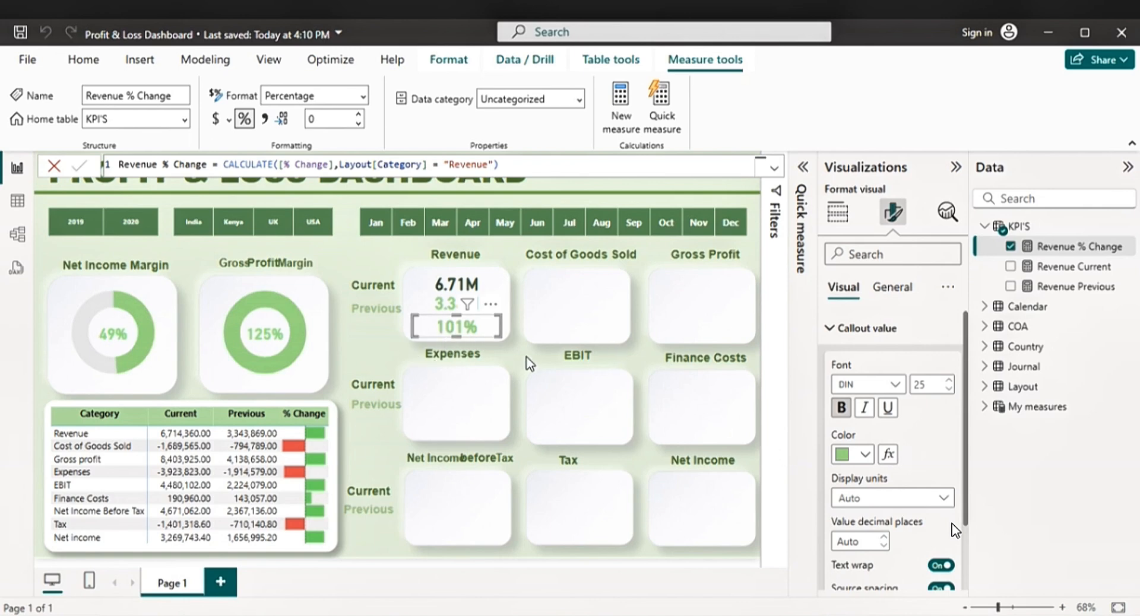
{"action": "left_click", "coordinate": [885, 460]}
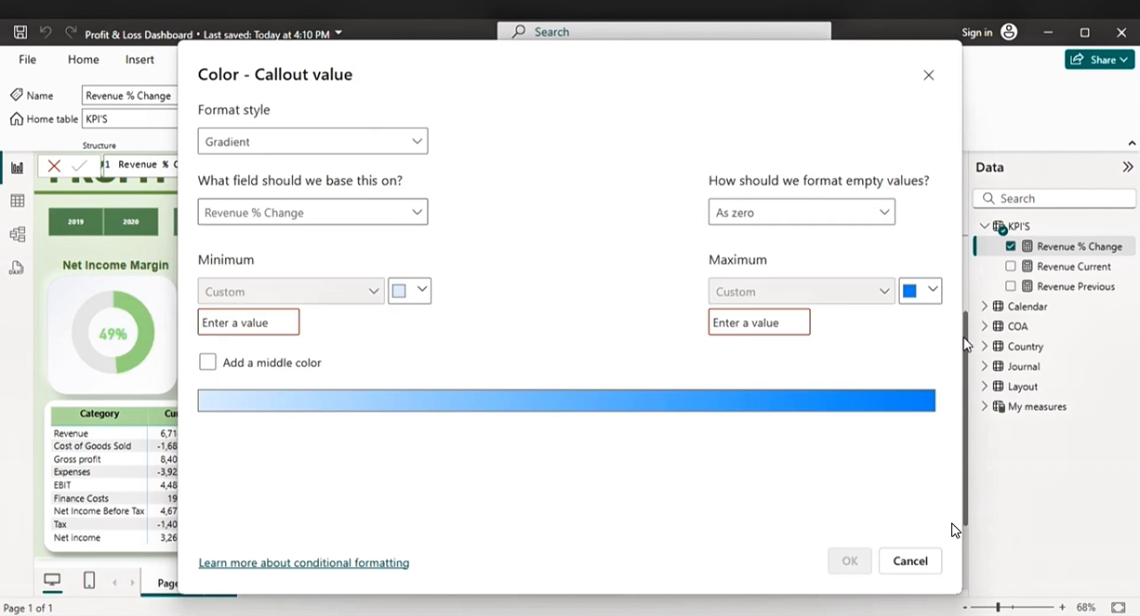
{"action": "left_click", "coordinate": [417, 148]}
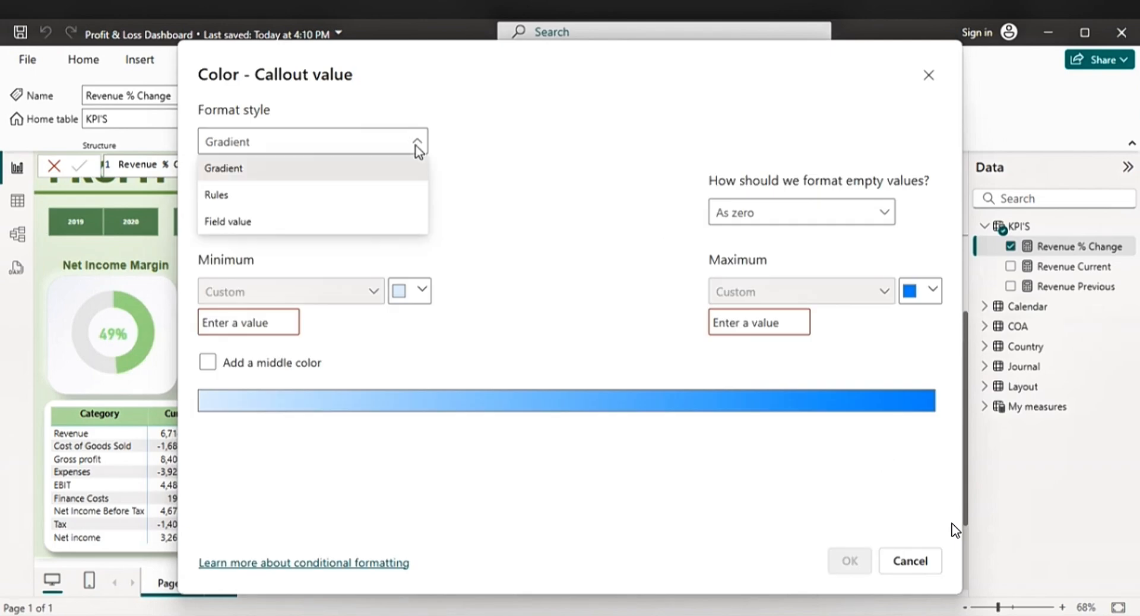
{"action": "left_click", "coordinate": [300, 195]}
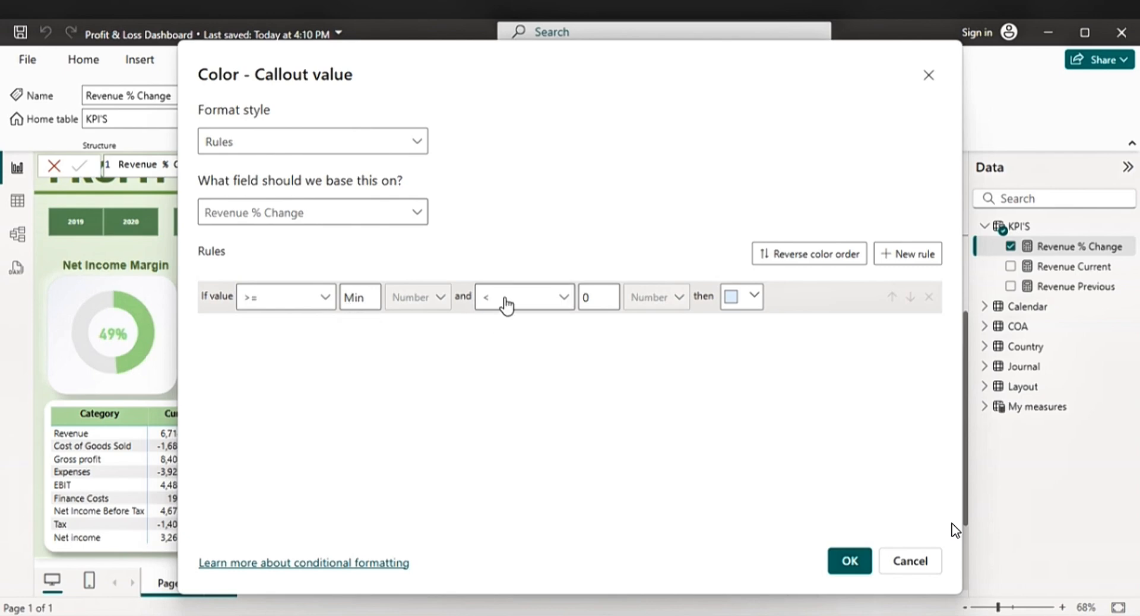
{"action": "left_click", "coordinate": [564, 301]}
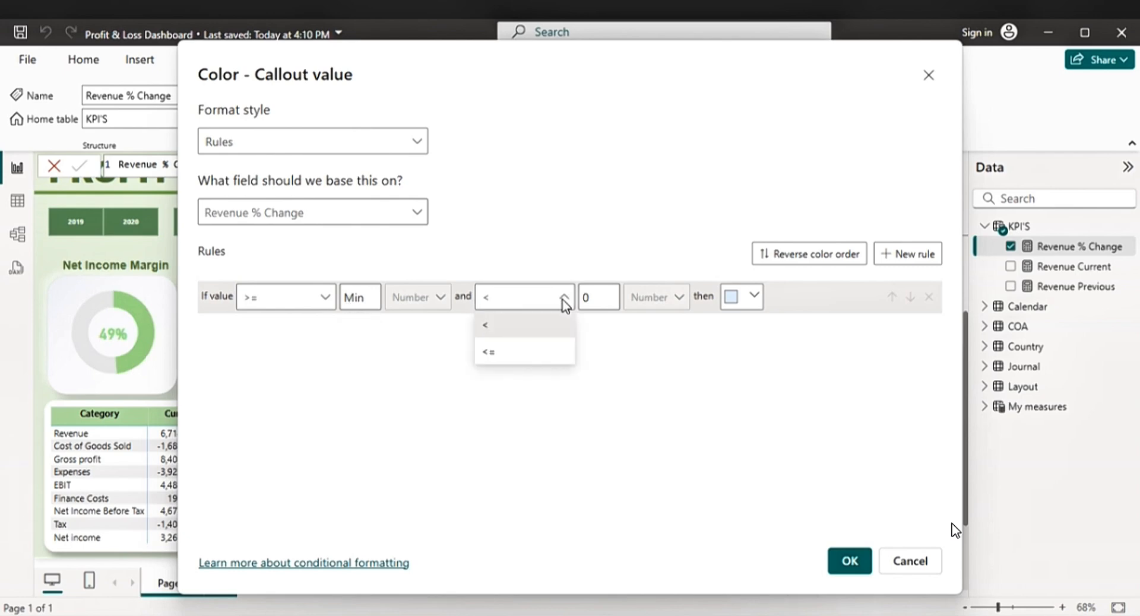
{"action": "left_click", "coordinate": [601, 298]}
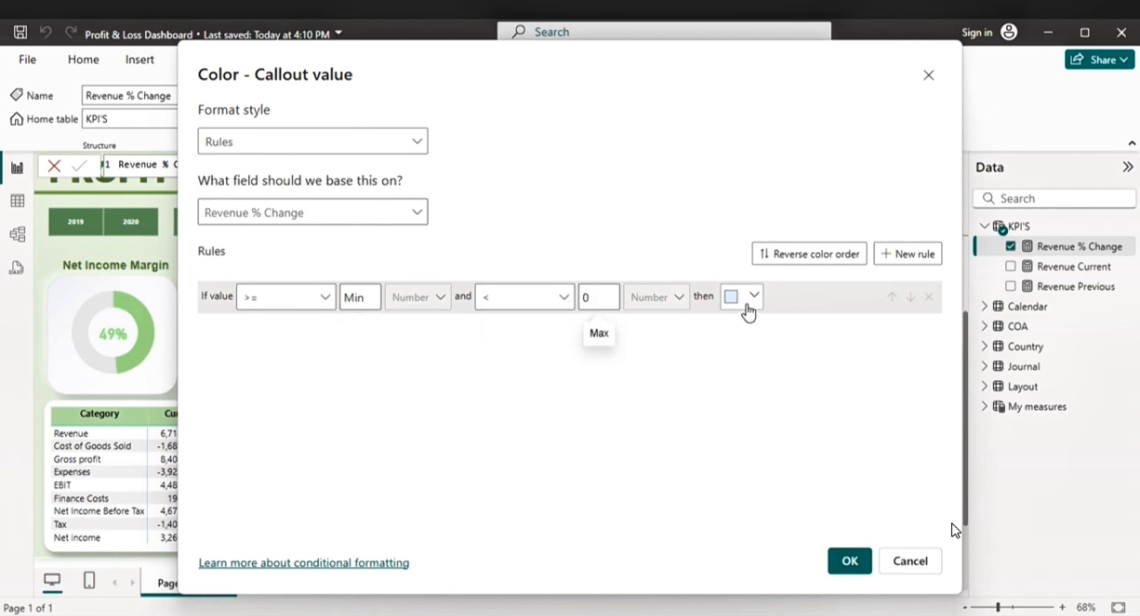
{"action": "left_click", "coordinate": [749, 299]}
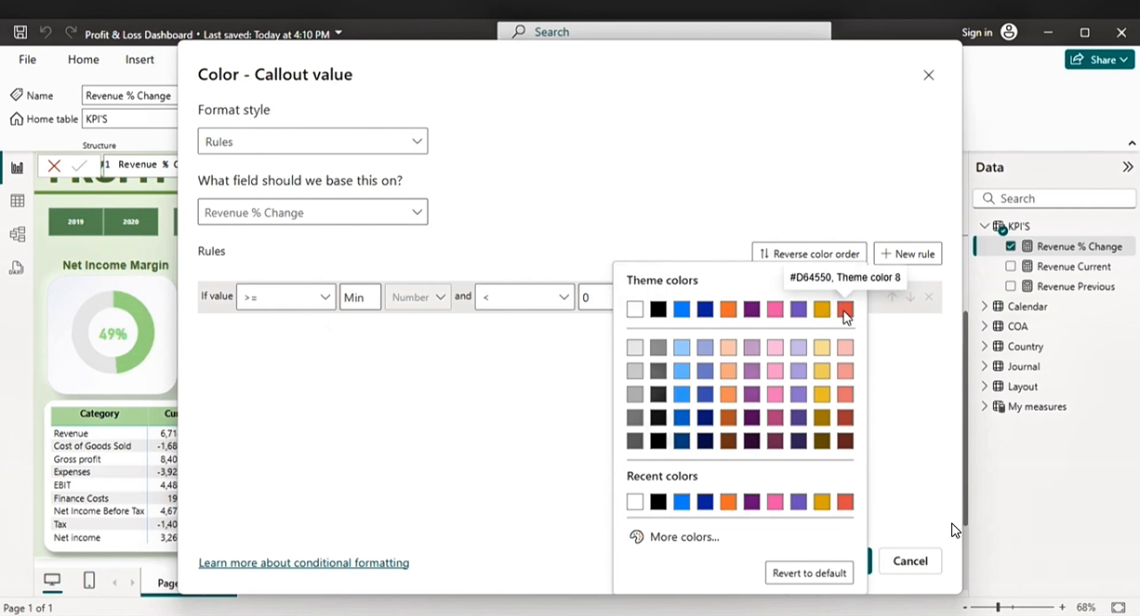
{"action": "left_click", "coordinate": [845, 309]}
- Add a second color rule covering values >= 0 and <= Max
{"action": "left_click", "coordinate": [899, 255]}
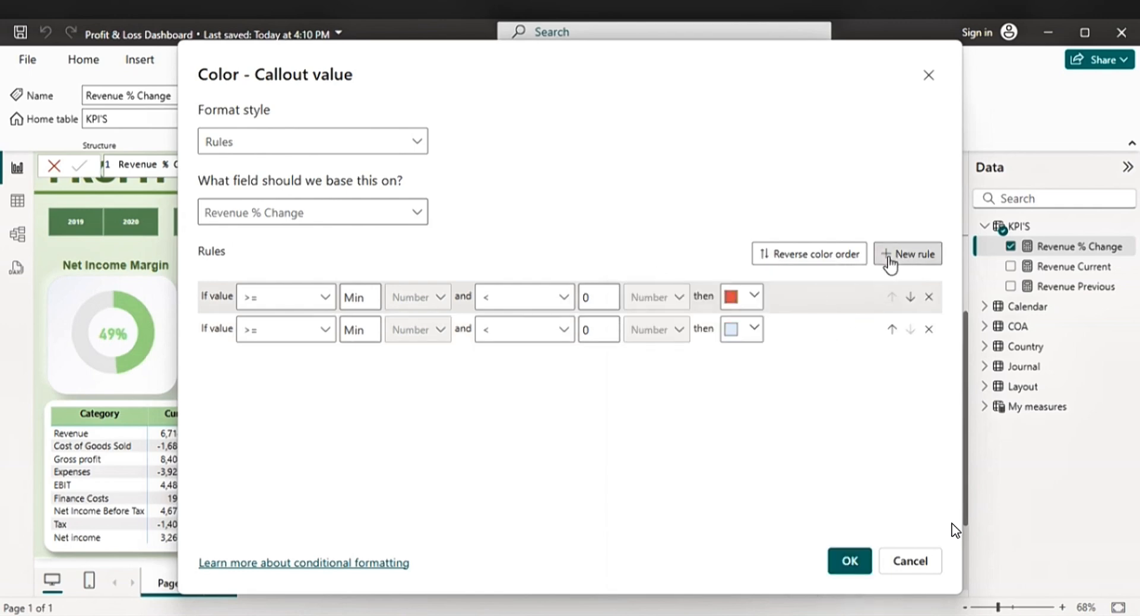
{"action": "left_click", "coordinate": [372, 329]}
{"action": "type", "text": "0"}
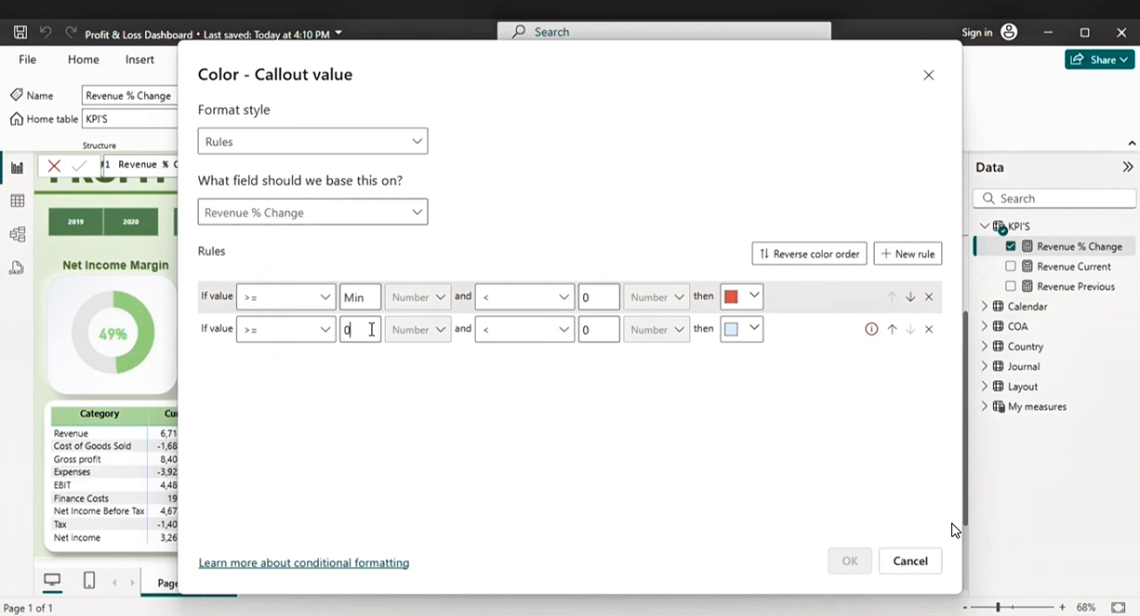
{"action": "left_click", "coordinate": [561, 333]}
{"action": "left_click", "coordinate": [511, 385]}
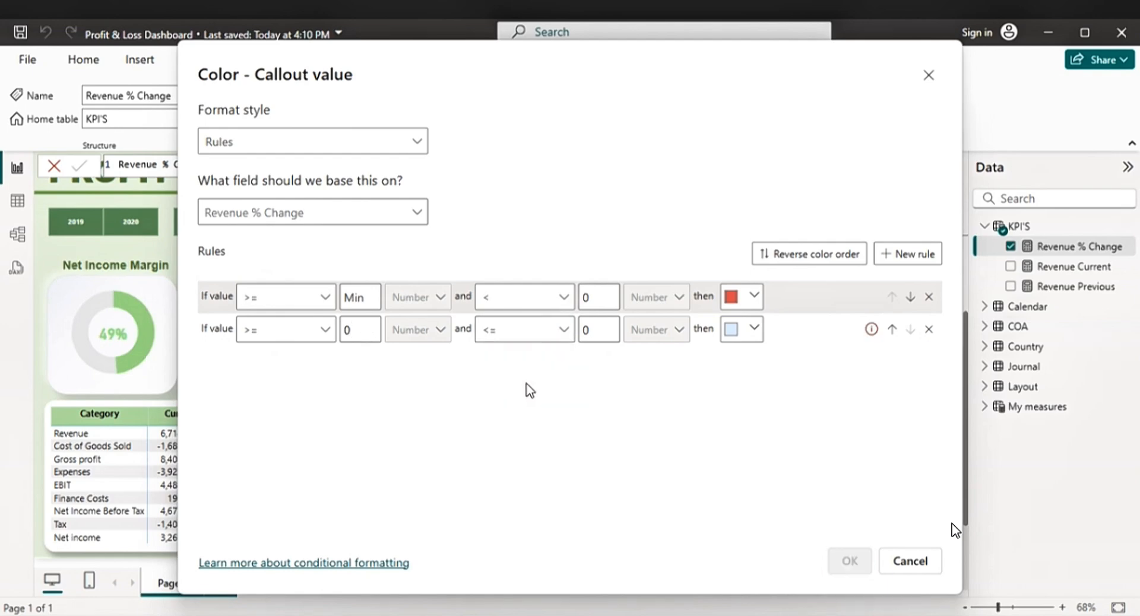
{"action": "left_click", "coordinate": [591, 330]}
{"action": "key", "text": "BackSpace"}
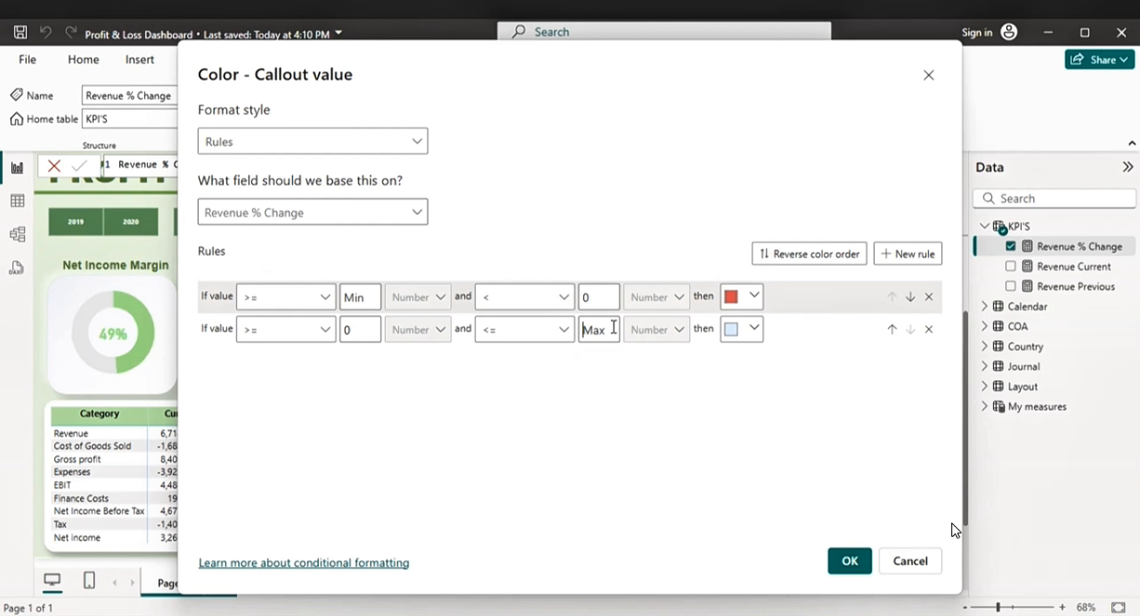
- Give the second rule the custom green #5DF35D and apply the conditional formatting
{"action": "left_click", "coordinate": [753, 332]}
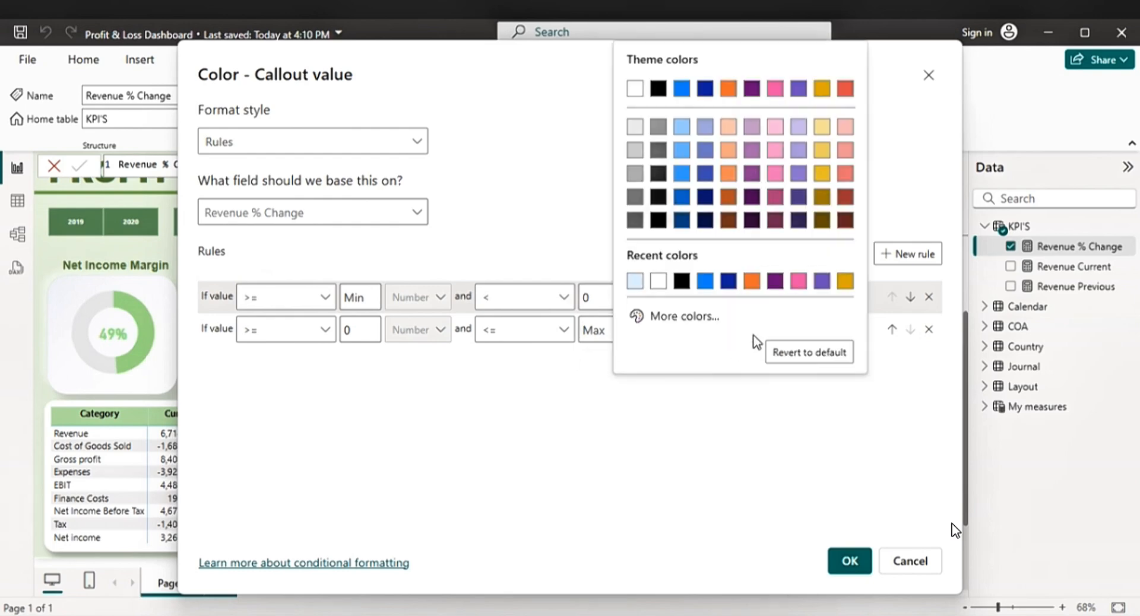
{"action": "left_click", "coordinate": [682, 317]}
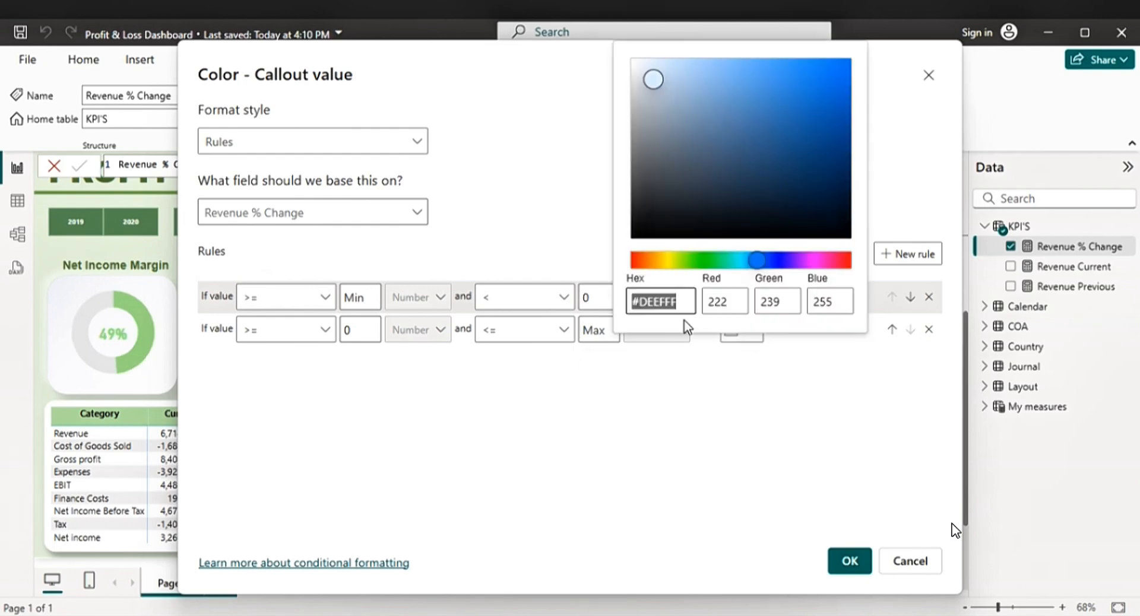
{"action": "left_click", "coordinate": [703, 261]}
{"action": "left_click", "coordinate": [732, 89]}
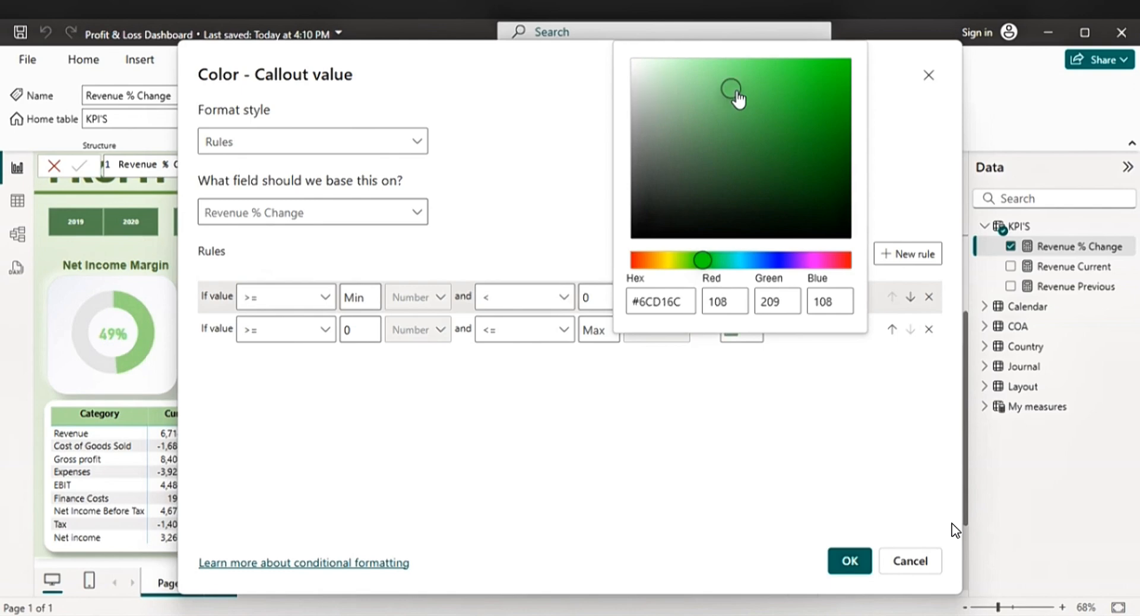
{"action": "left_click", "coordinate": [759, 64]}
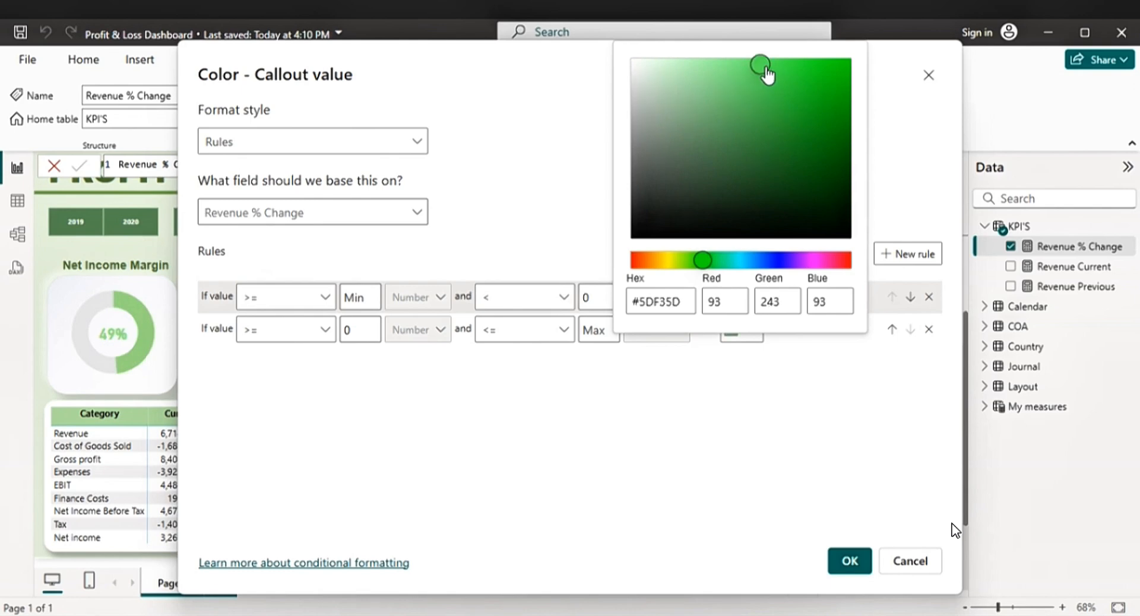
{"action": "left_click", "coordinate": [846, 563]}
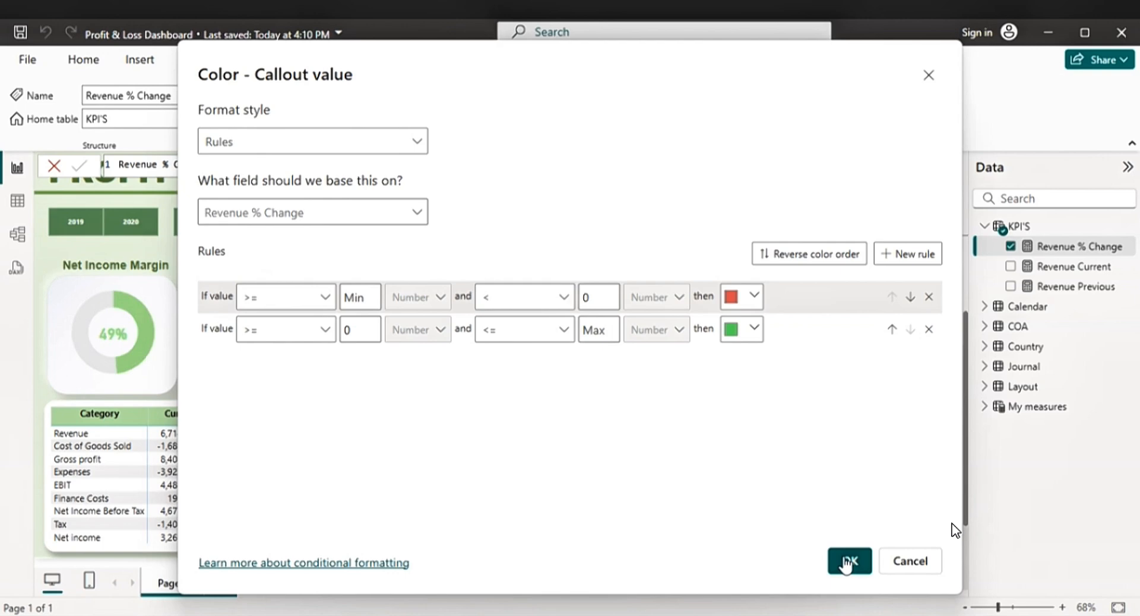
{"action": "left_click", "coordinate": [846, 563]}
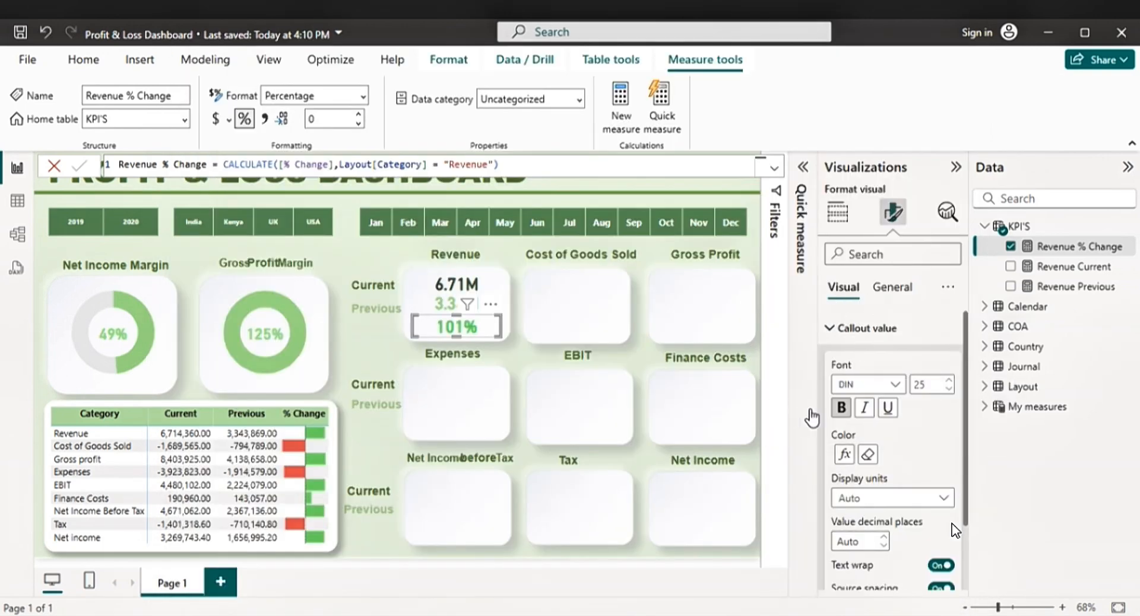
{"action": "left_click", "coordinate": [840, 415]}
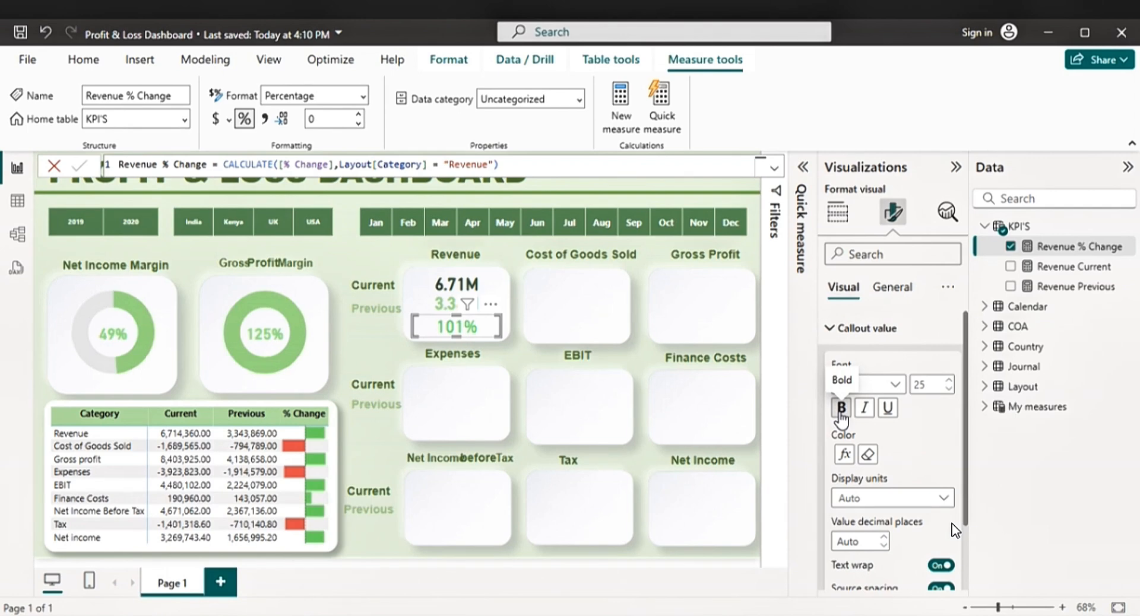
{"action": "left_click", "coordinate": [839, 416]}
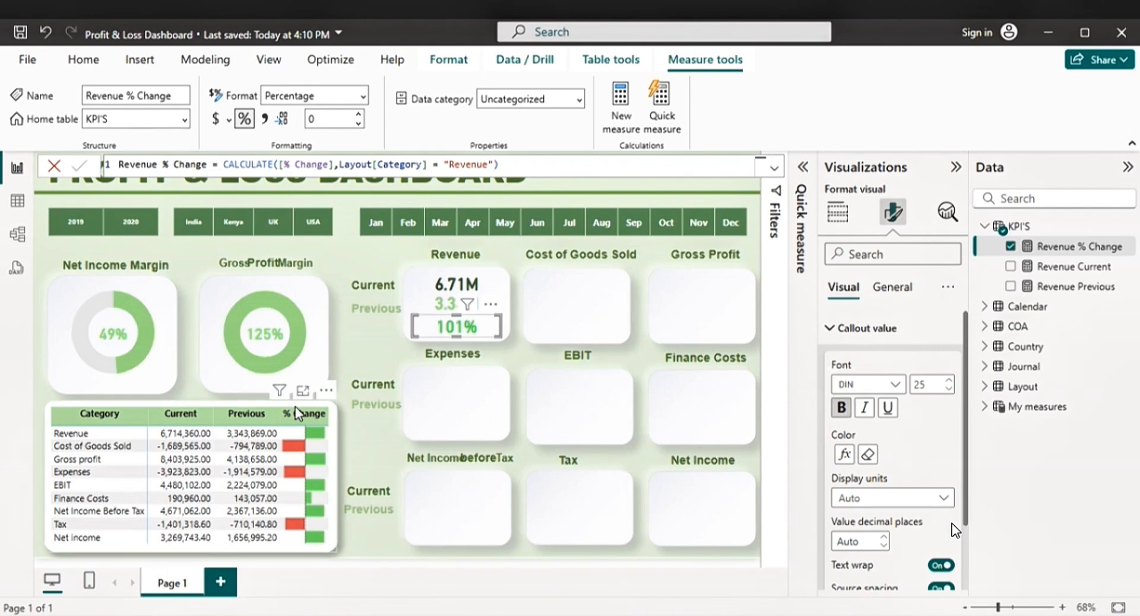
{"action": "left_click", "coordinate": [371, 558]}
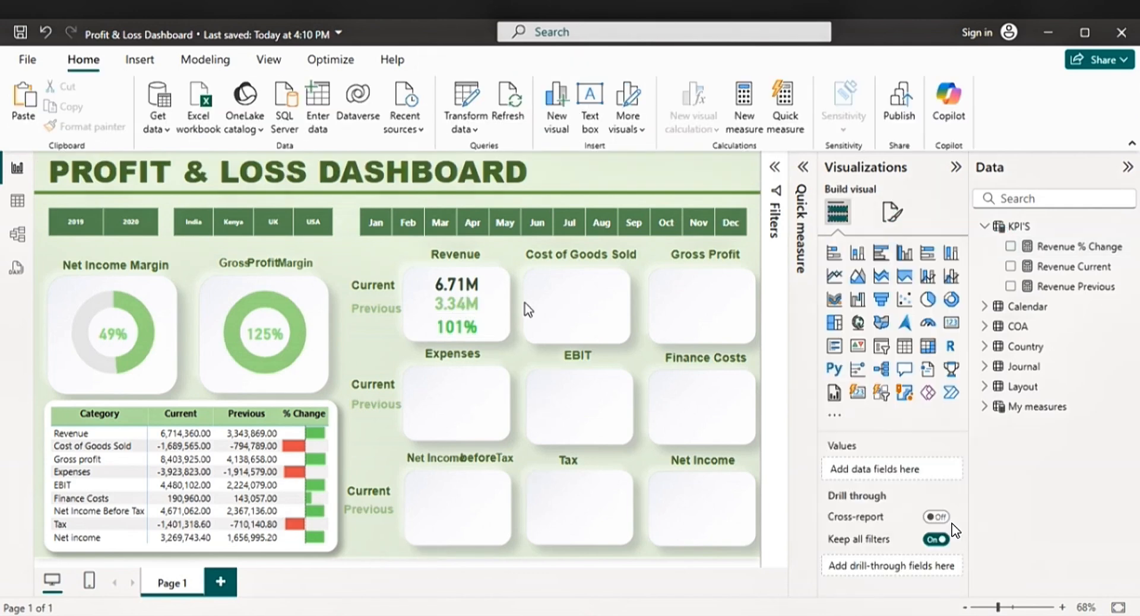
{"action": "left_click", "coordinate": [437, 273]}
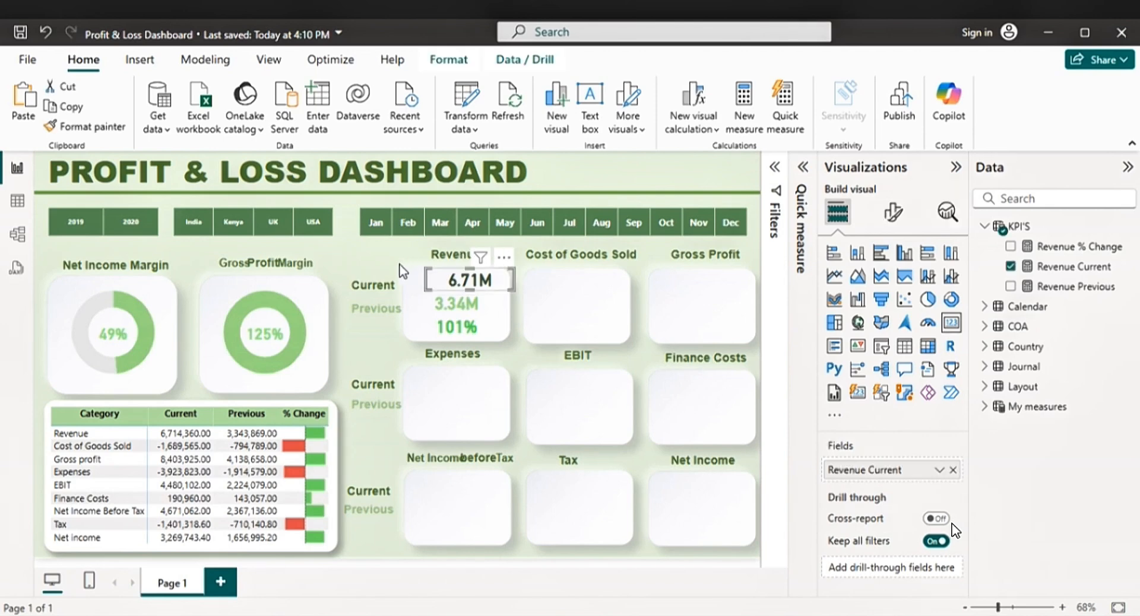
{"action": "key", "text": "ctrl+z"}
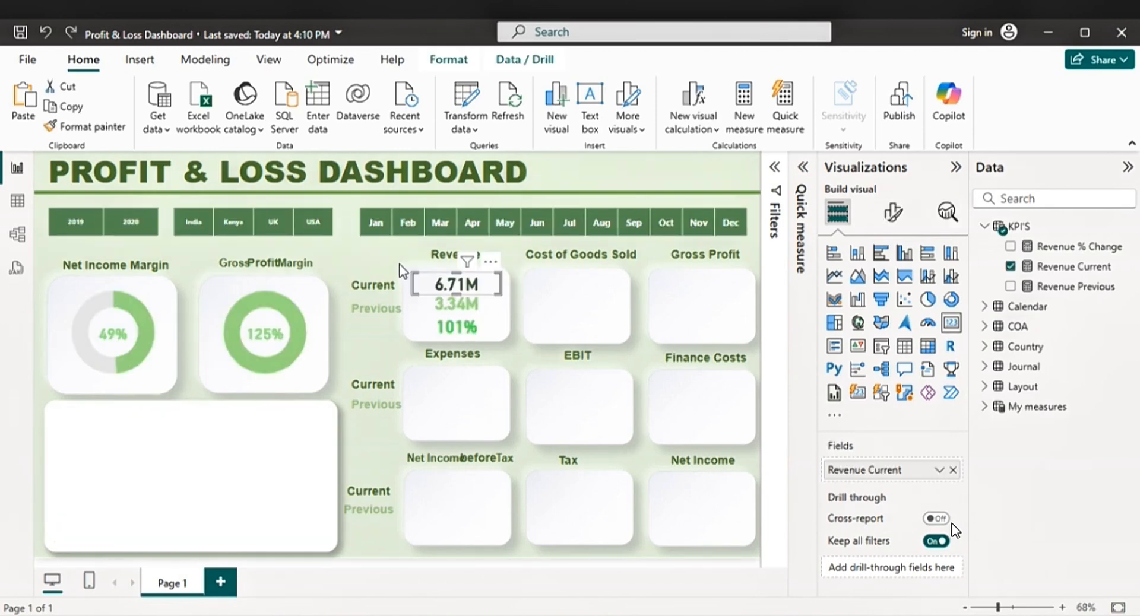
- Group the three Revenue KPI cards (current, previous and % change) into one object
{"action": "left_click_drag", "start_coordinate": [399, 266], "coordinate": [512, 355]}
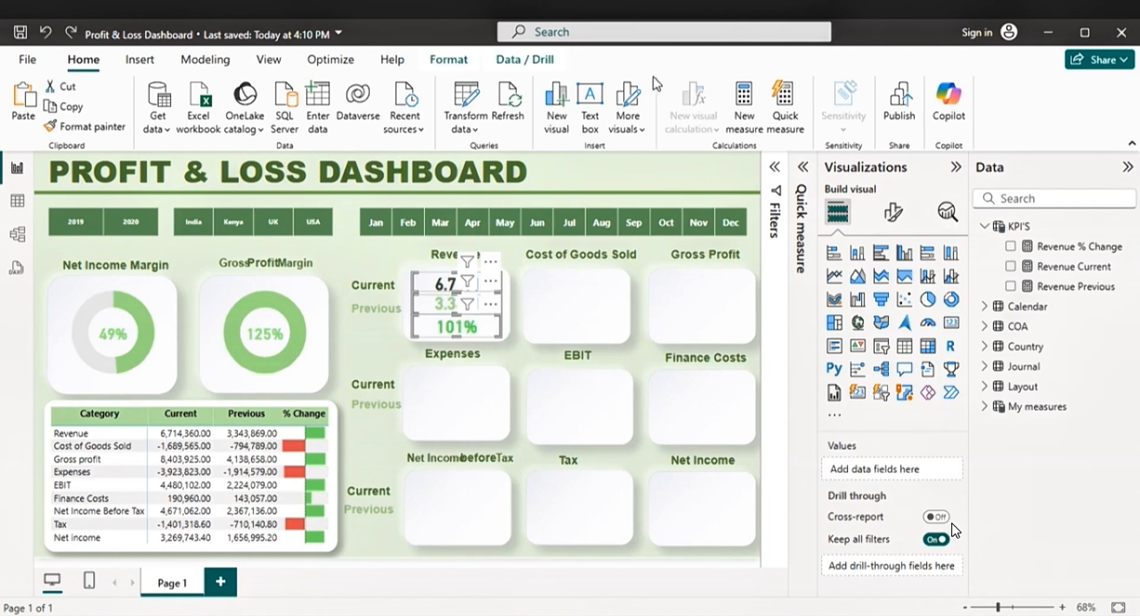
{"action": "left_click", "coordinate": [448, 60]}
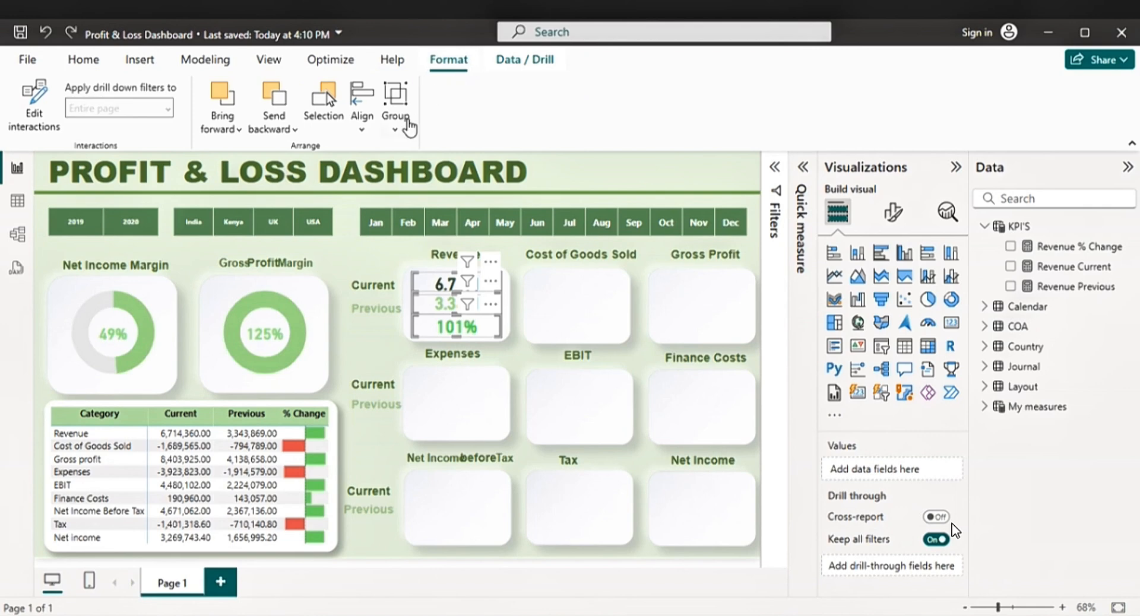
{"action": "left_click", "coordinate": [395, 98]}
{"action": "left_click", "coordinate": [425, 155]}
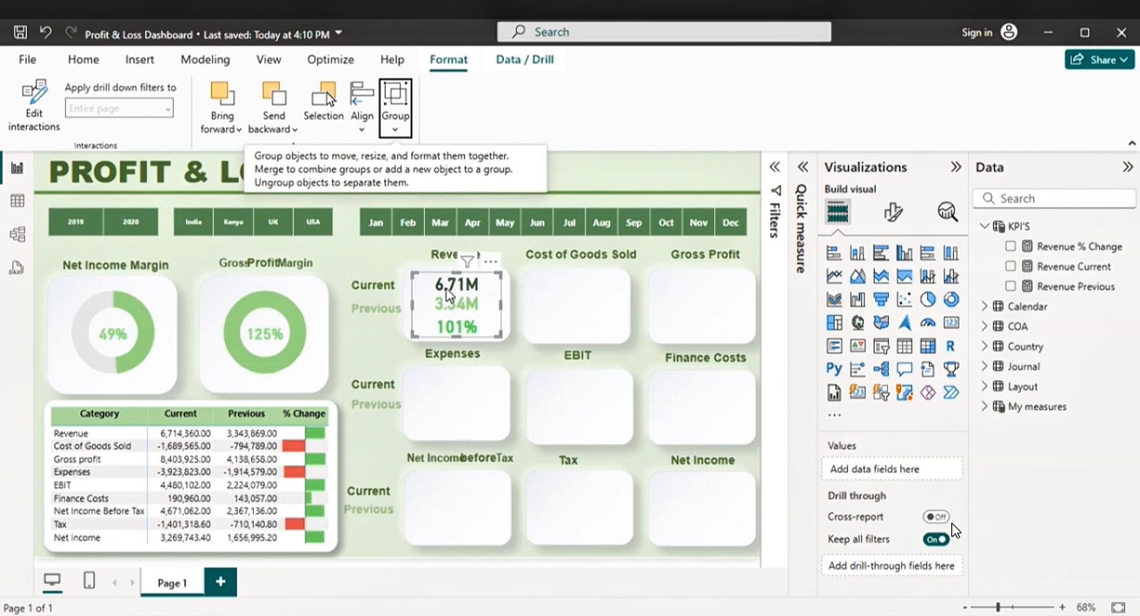
{"action": "left_click", "coordinate": [451, 307]}
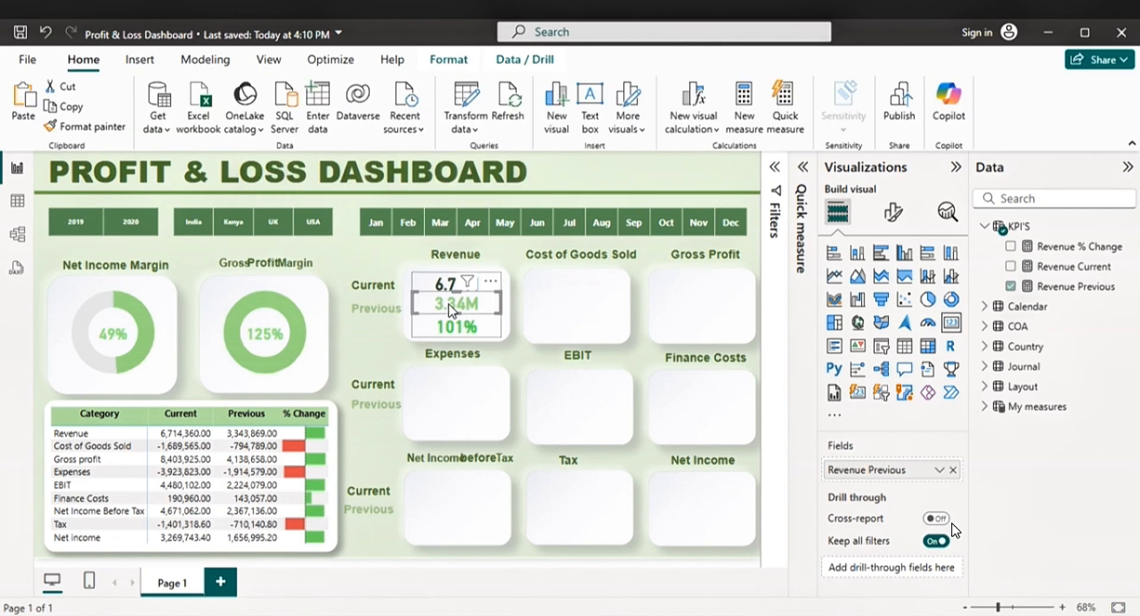
{"action": "left_click_drag", "start_coordinate": [447, 307], "coordinate": [449, 303]}
{"action": "left_click", "coordinate": [474, 303]}
{"action": "left_click", "coordinate": [392, 258]}
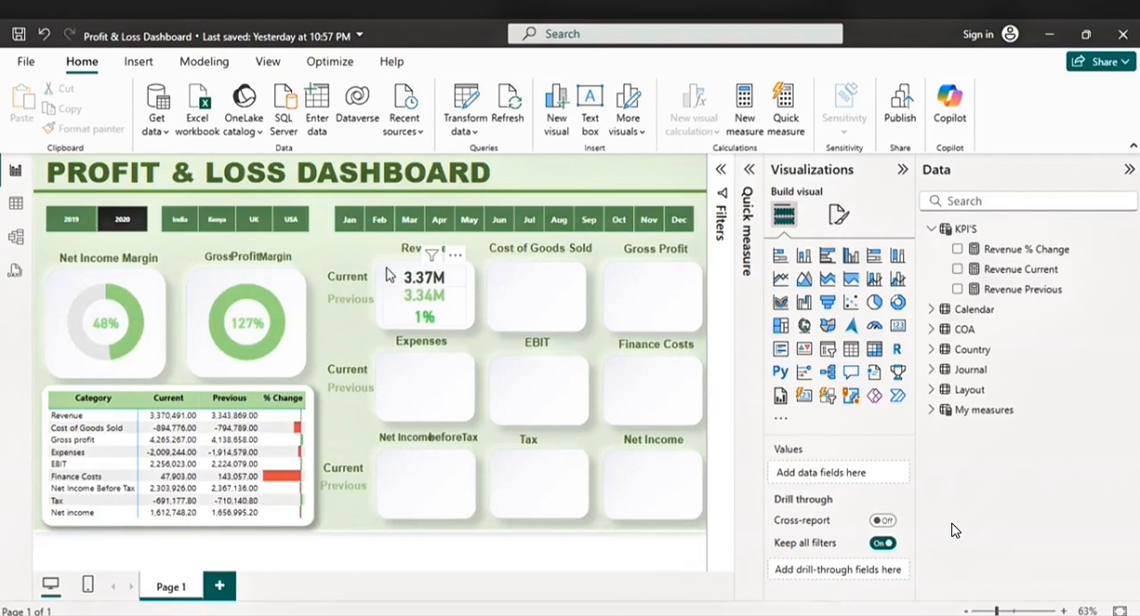
- Duplicate the grouped Revenue cards and place the copy in the Cost of Goods Sold tile
{"action": "left_click", "coordinate": [386, 270]}
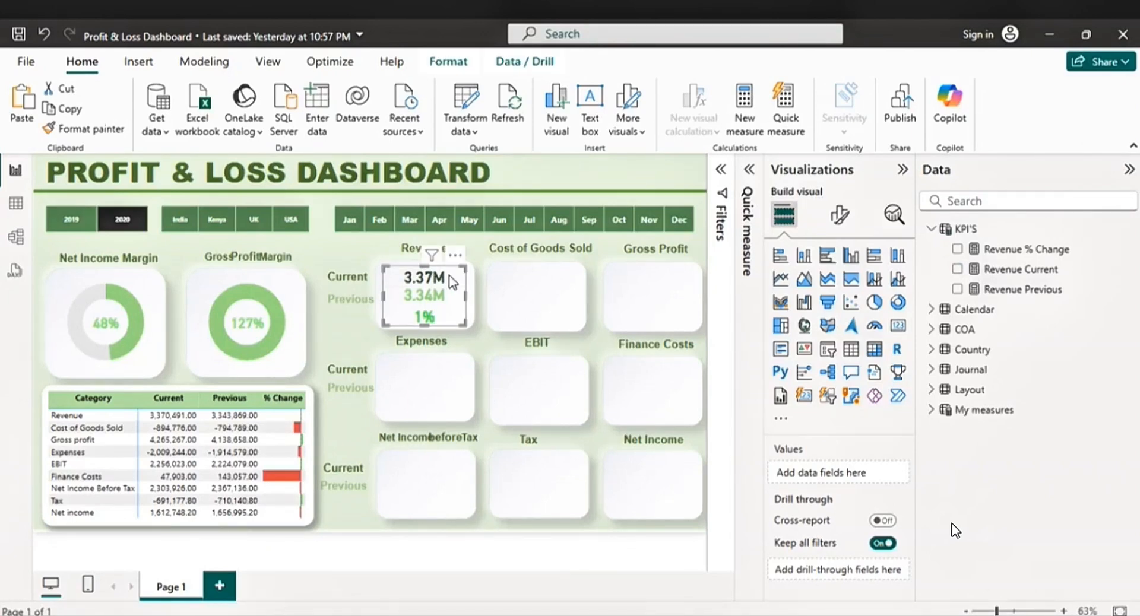
{"action": "left_click", "coordinate": [514, 284]}
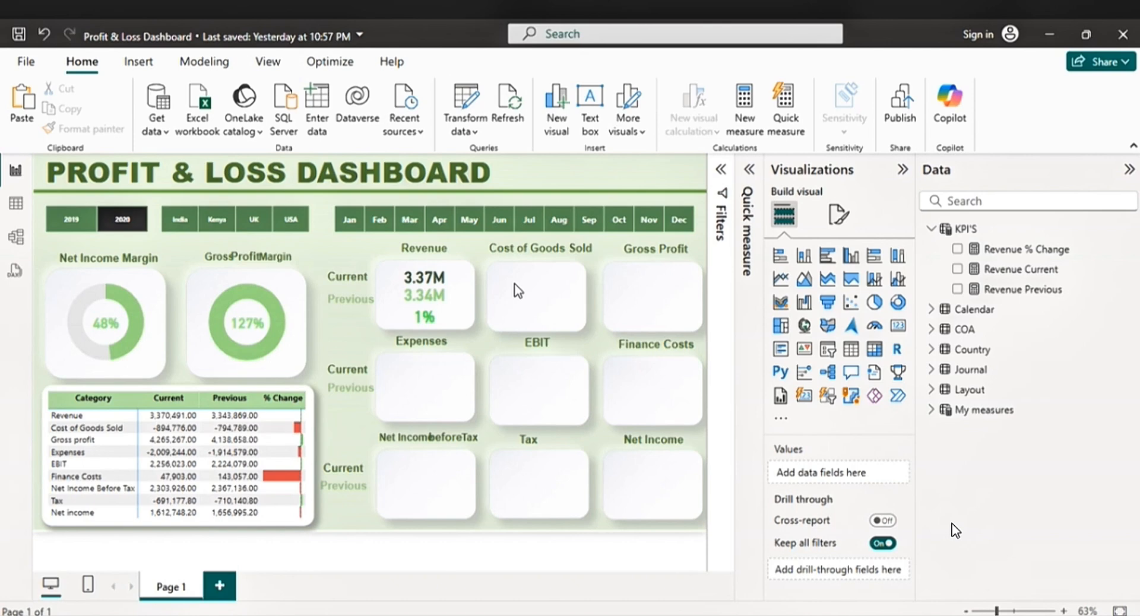
{"action": "key", "text": "ctrl+v"}
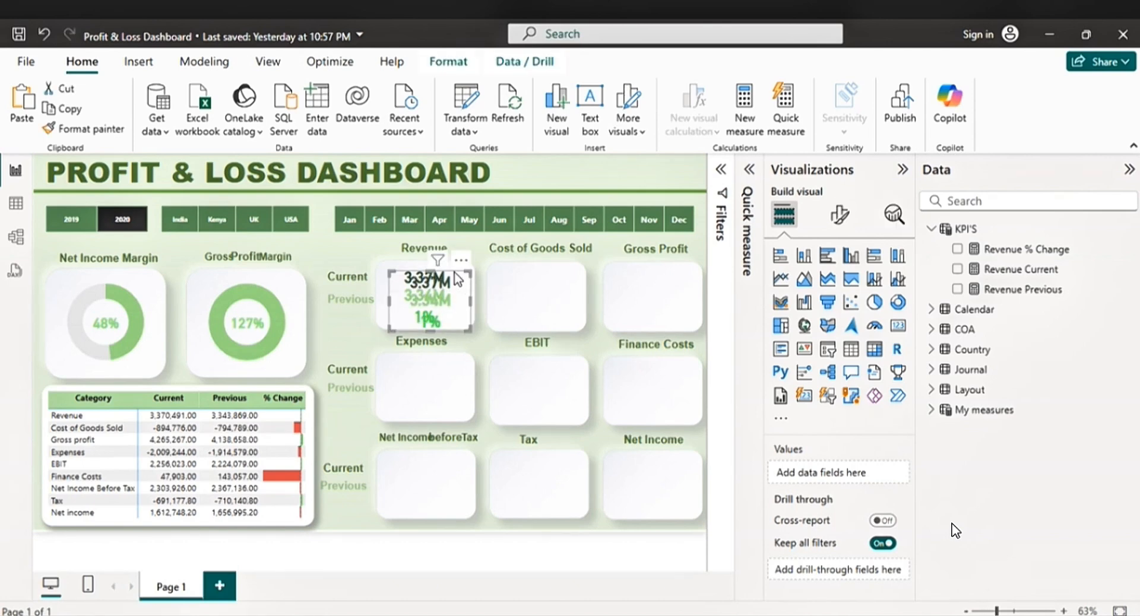
{"action": "left_click_drag", "start_coordinate": [456, 279], "coordinate": [565, 275]}
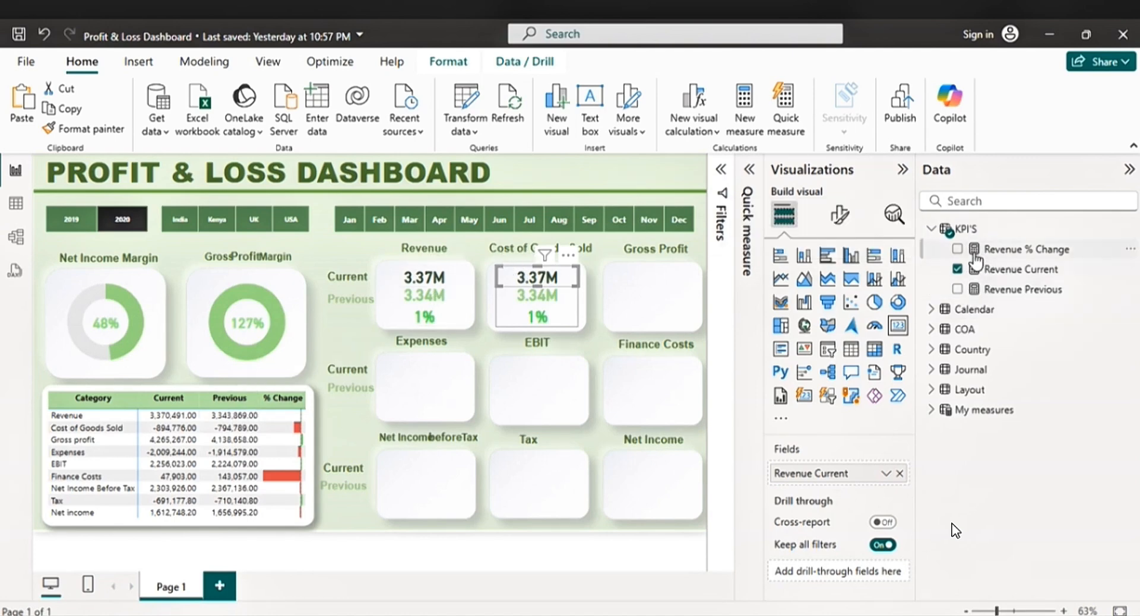
- Start a new measure in the KPI'S table from a copy of the Revenue Current formula
{"action": "left_click", "coordinate": [969, 231]}
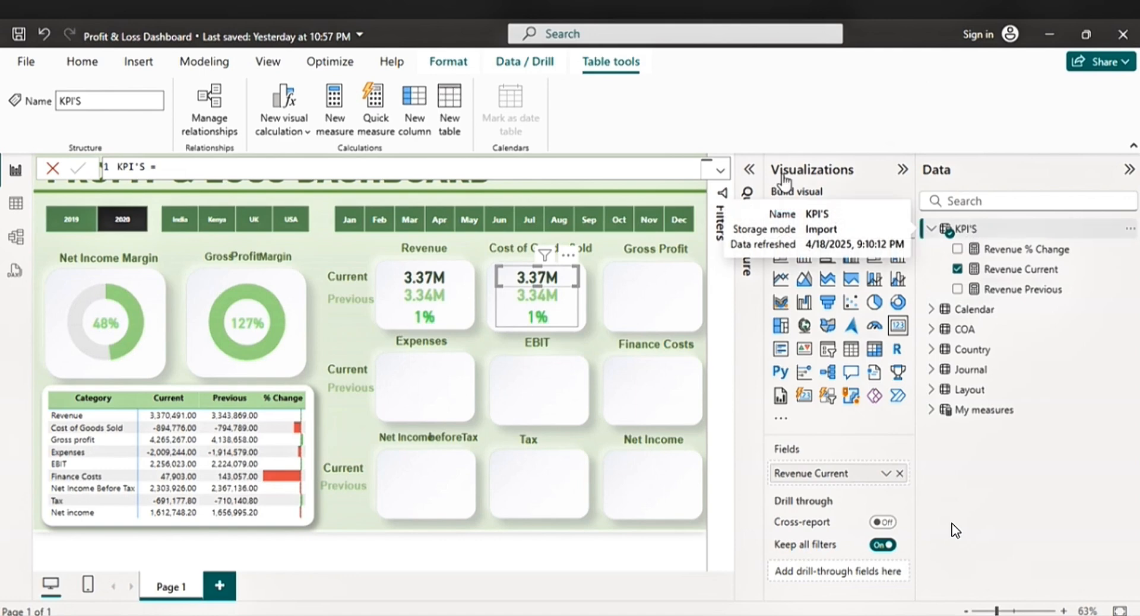
{"action": "left_click", "coordinate": [1022, 271]}
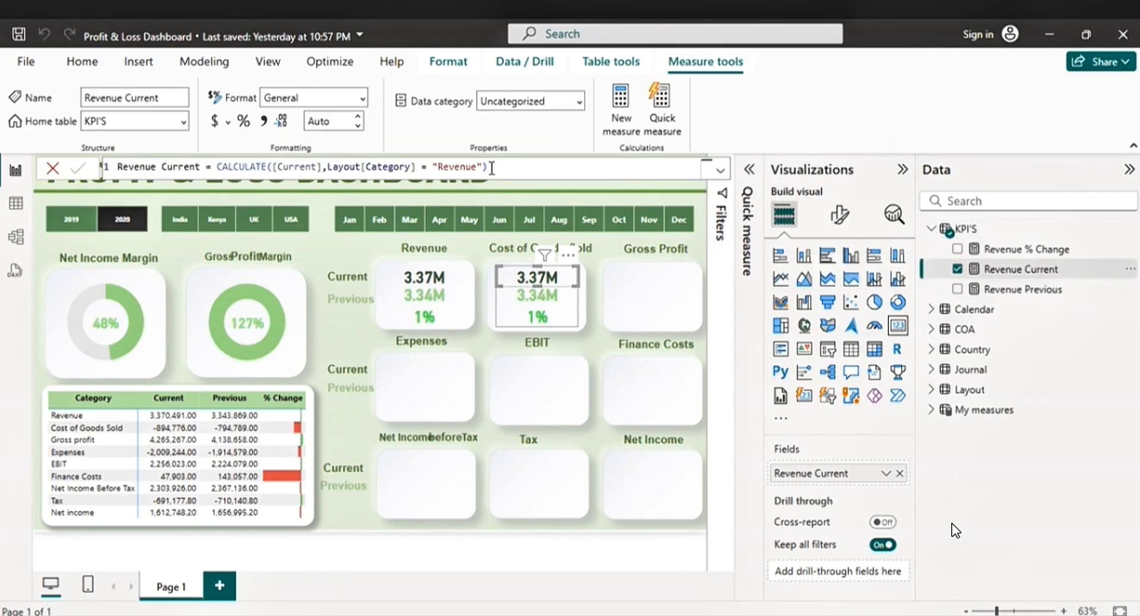
{"action": "left_click_drag", "start_coordinate": [489, 168], "coordinate": [106, 171]}
{"action": "key", "text": "ctrl+c"}
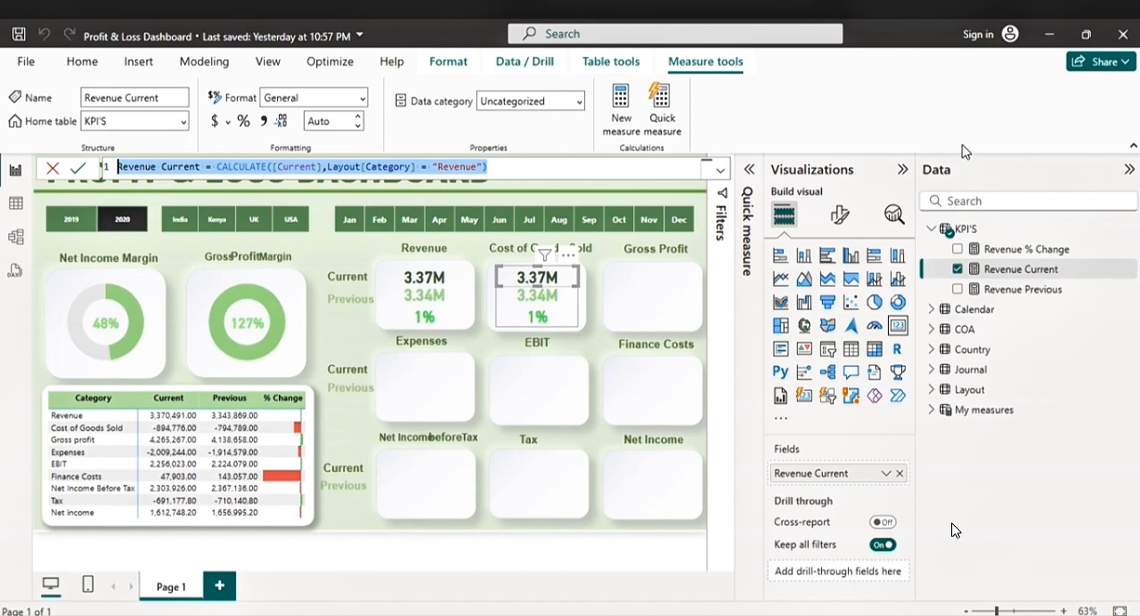
{"action": "left_click", "coordinate": [974, 233]}
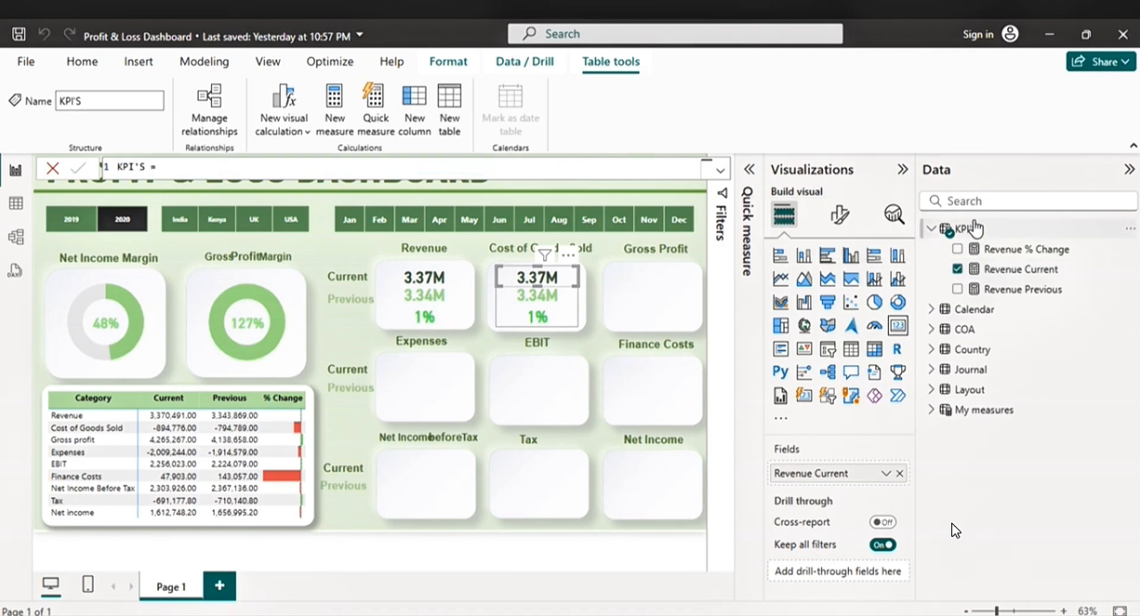
{"action": "left_click", "coordinate": [336, 117]}
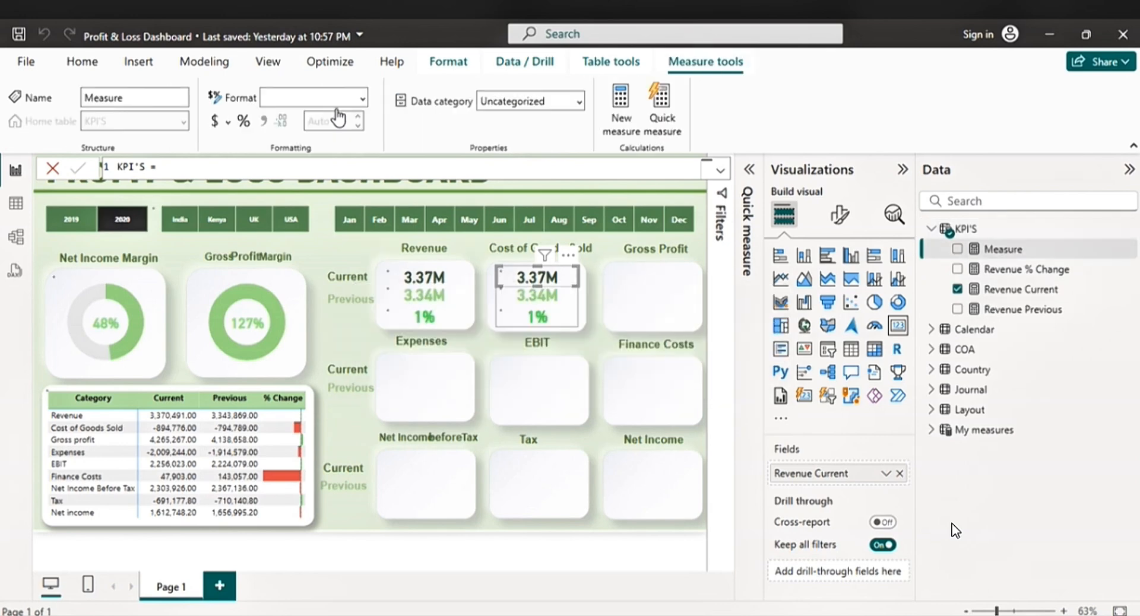
{"action": "key", "text": "ctrl+v"}
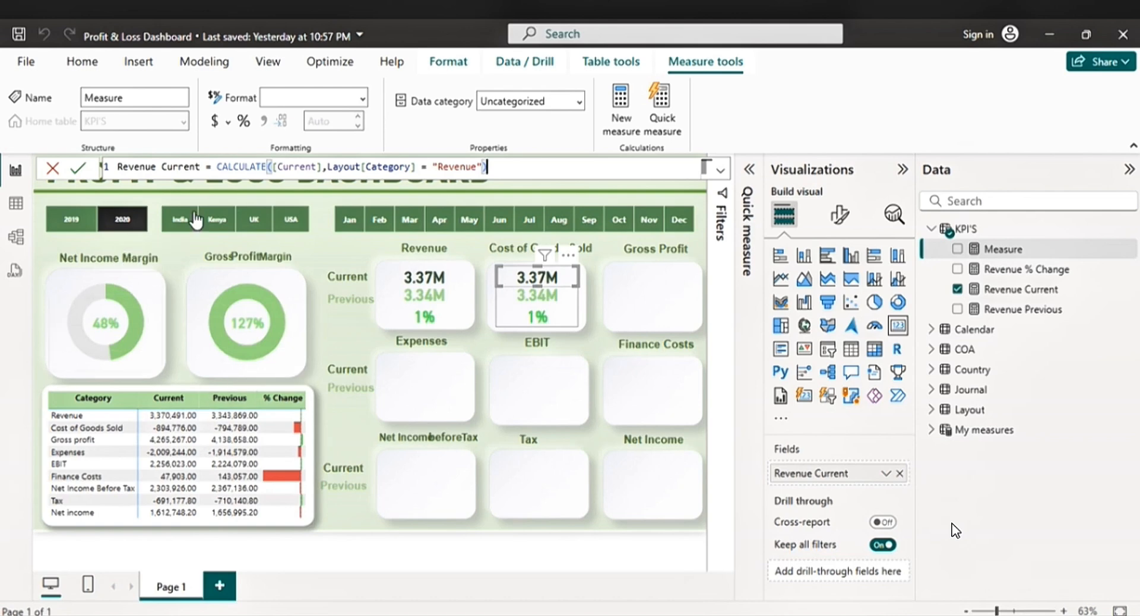
- Change the measure name in the copied formula to Cost of Goods Sold Current
{"action": "double_click", "coordinate": [147, 166]}
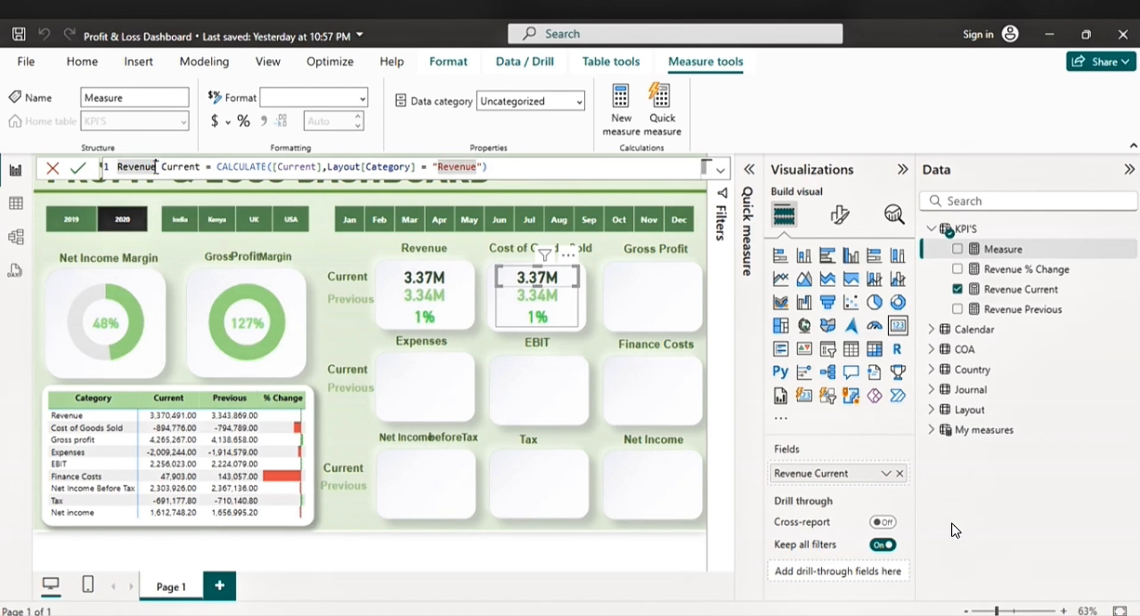
{"action": "key", "text": "BackSpace"}
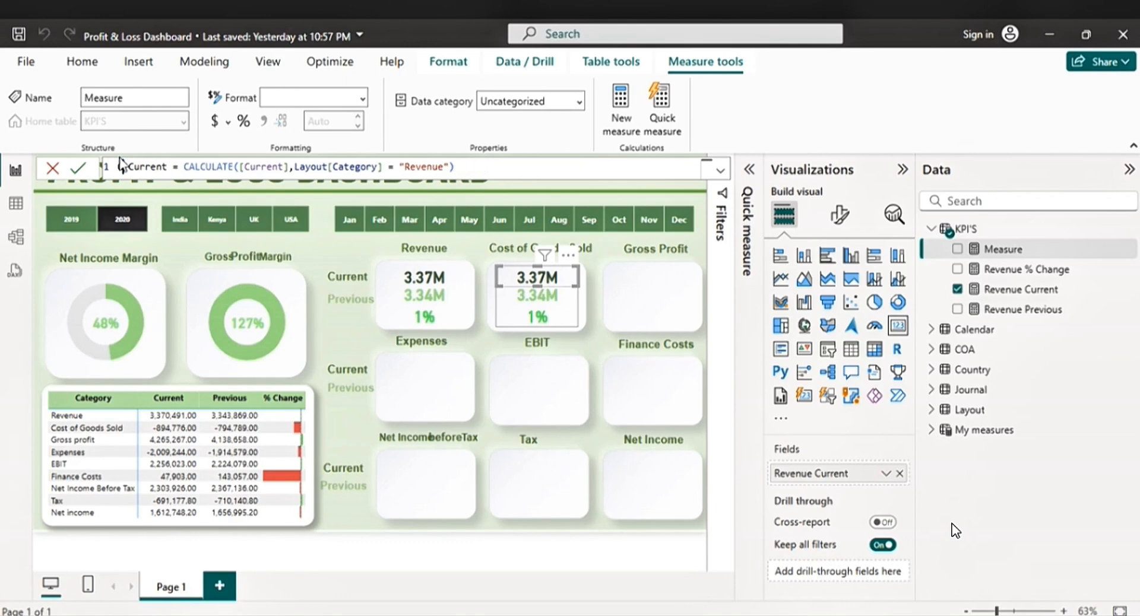
{"action": "type", "text": "Cost"}
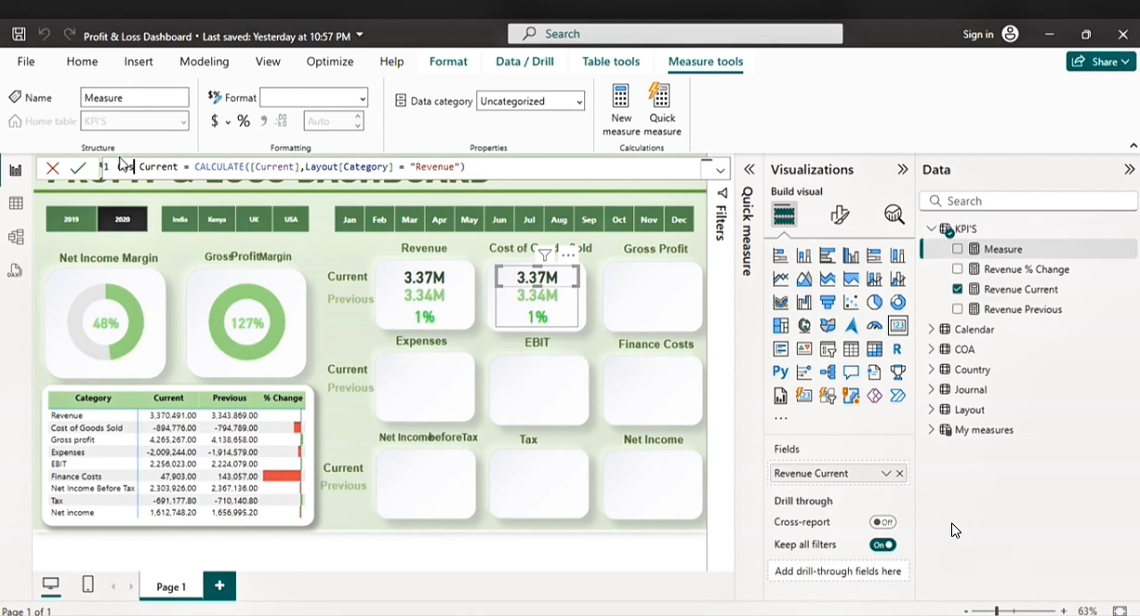
{"action": "type", "text": " of"}
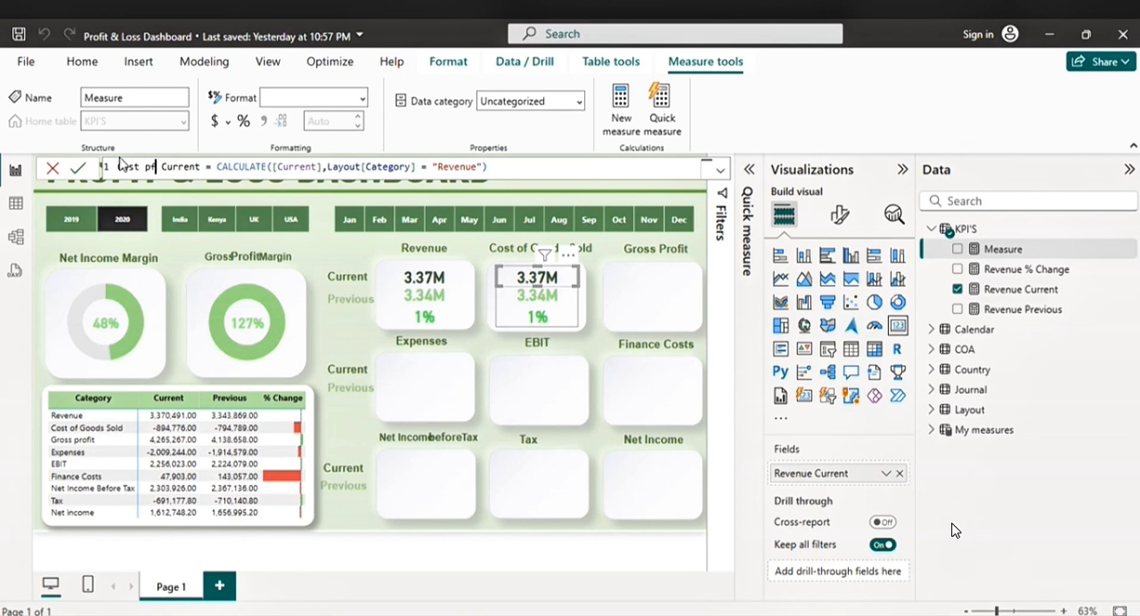
{"action": "key", "text": "BackSpace"}
{"action": "key", "text": "BackSpace"}
{"action": "key", "text": "BackSpace"}
{"action": "key", "text": "BackSpace"}
{"action": "key", "text": "BackSpace"}
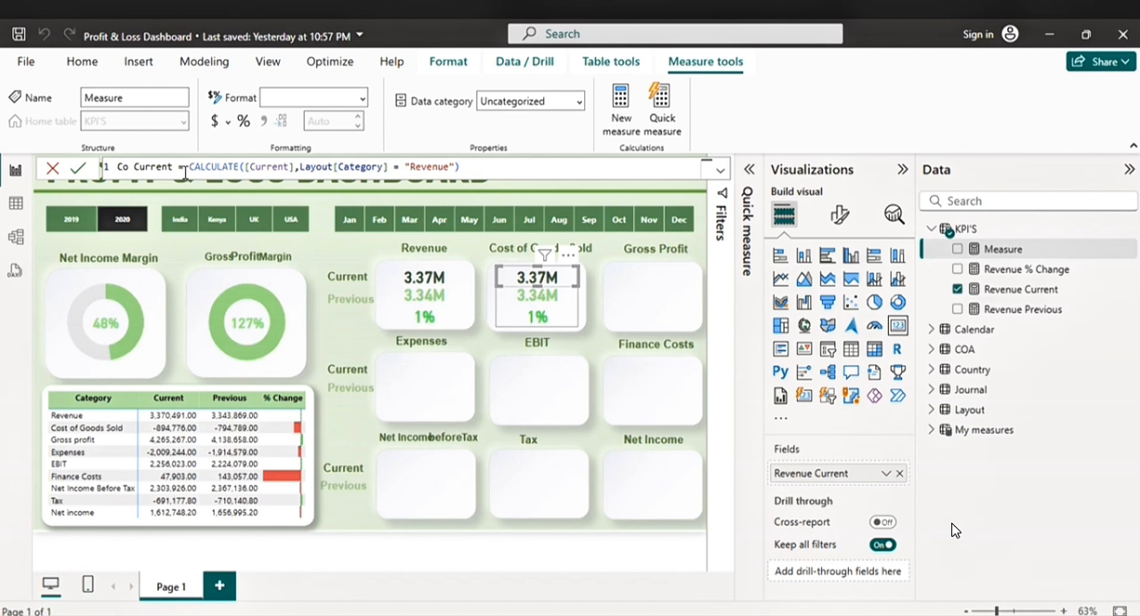
{"action": "type", "text": "st"}
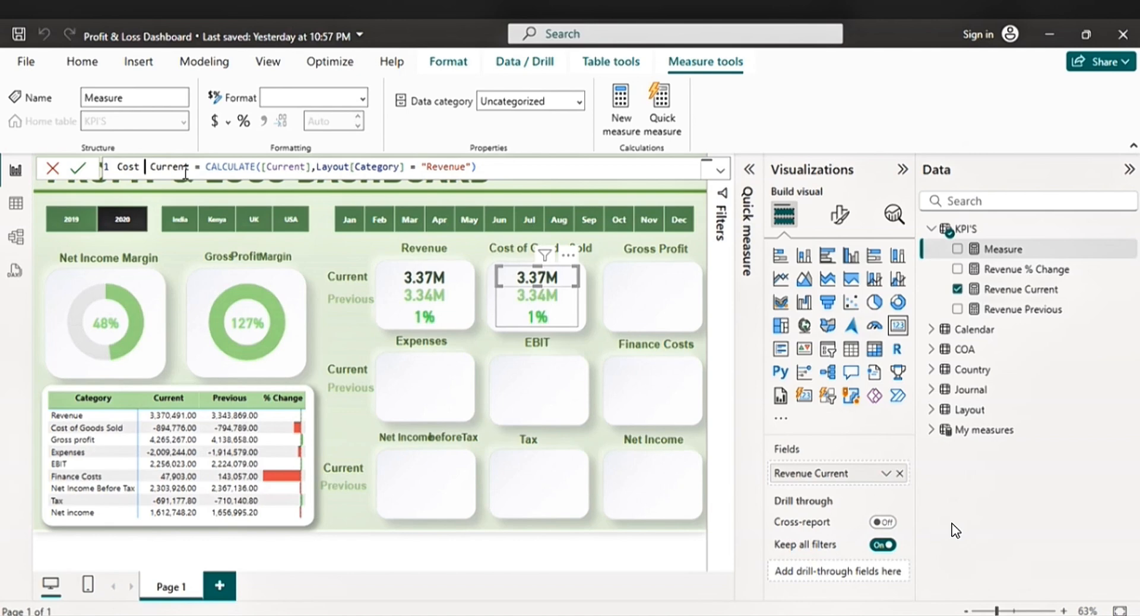
{"action": "type", "text": " of C"}
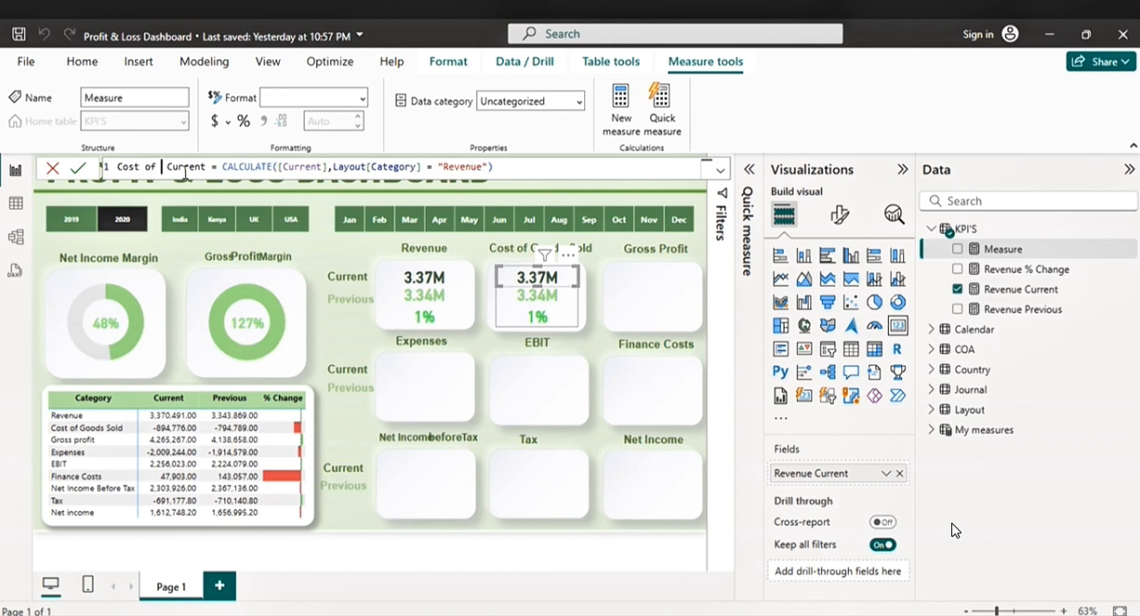
{"action": "type", "text": "od"}
{"action": "type", "text": "ds S"}
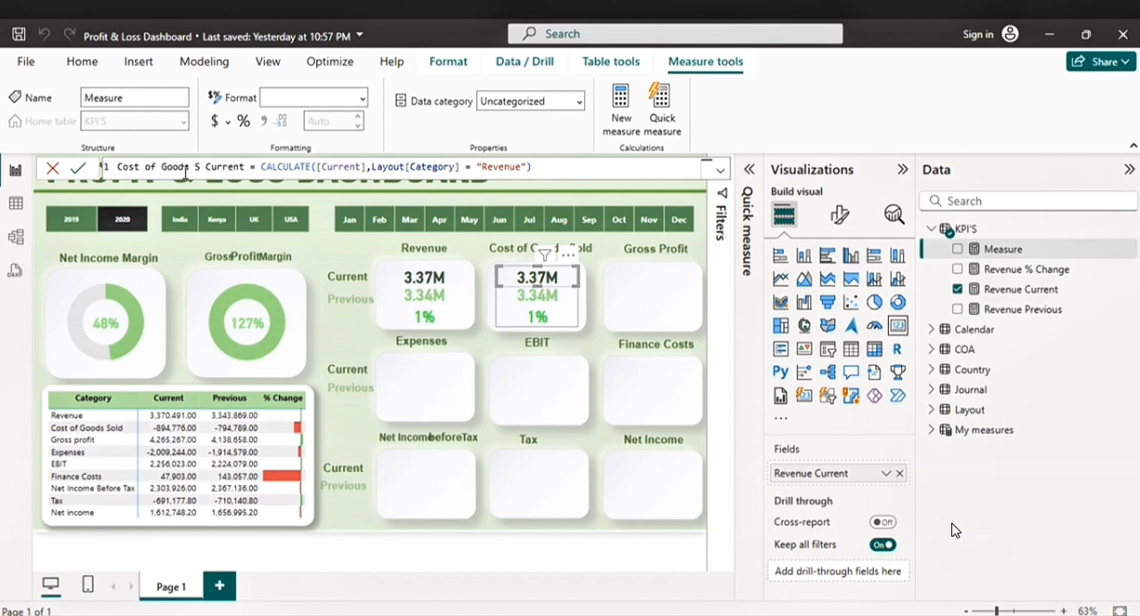
{"action": "type", "text": "old"}
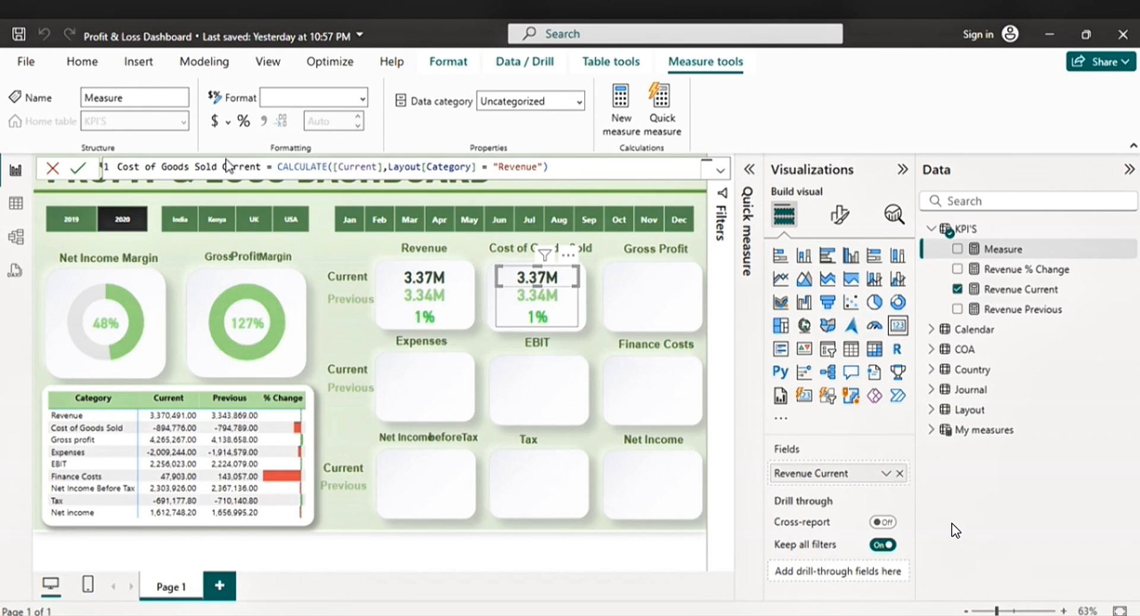
- Set the formula's Layout[Category] filter to "Cost of Goods Sold" and commit the measure
{"action": "left_click_drag", "start_coordinate": [217, 166], "coordinate": [115, 165]}
{"action": "key", "text": "ctrl+c"}
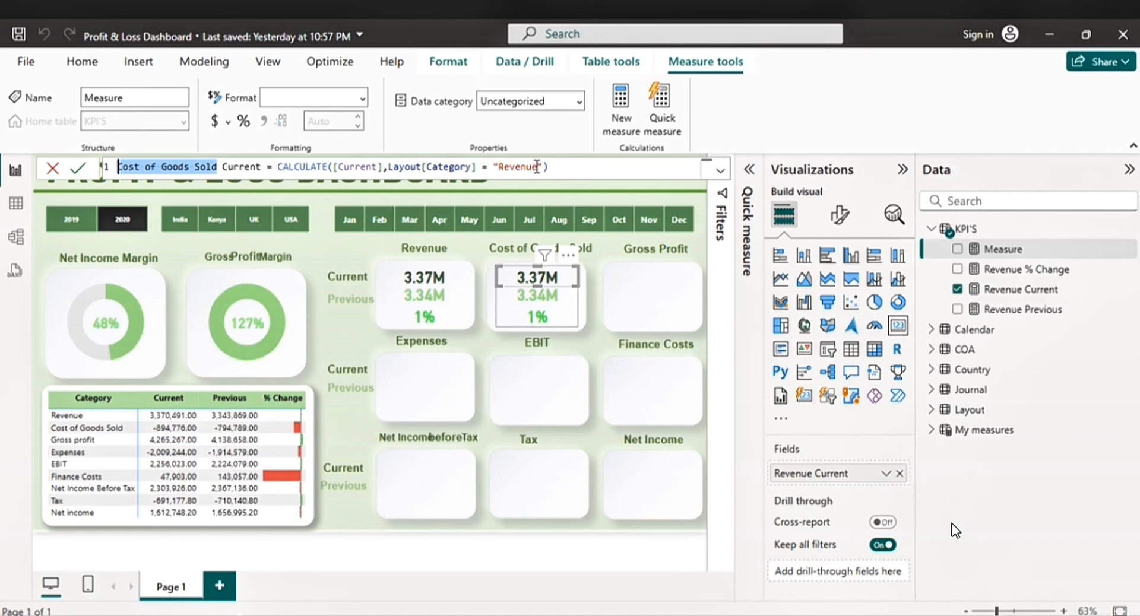
{"action": "left_click_drag", "start_coordinate": [537, 167], "coordinate": [499, 161]}
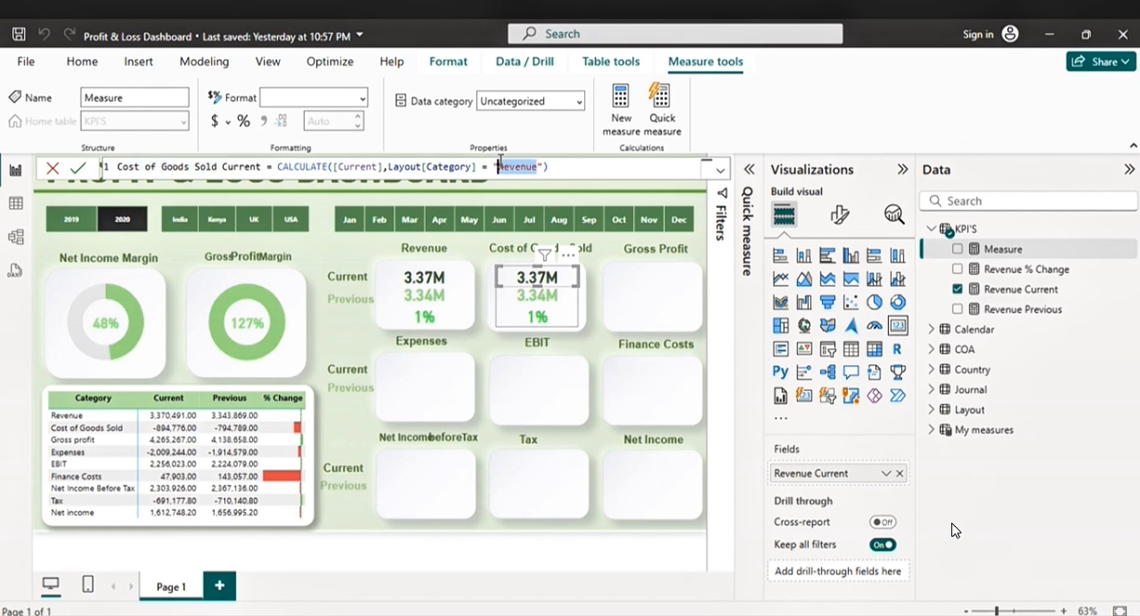
{"action": "key", "text": "ctrl+v"}
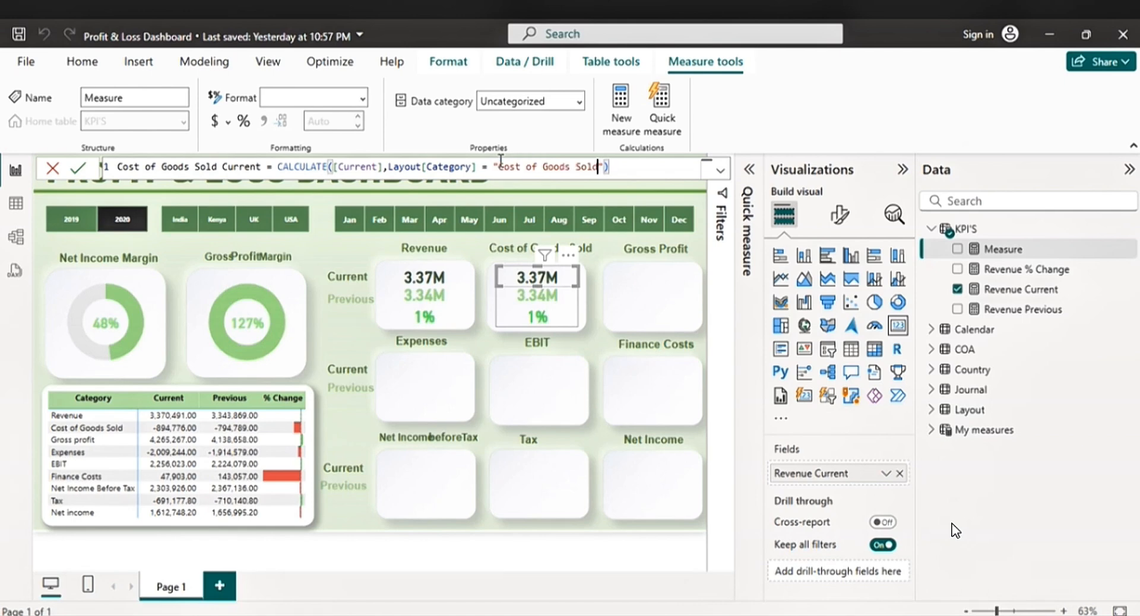
{"action": "key", "text": "Return"}
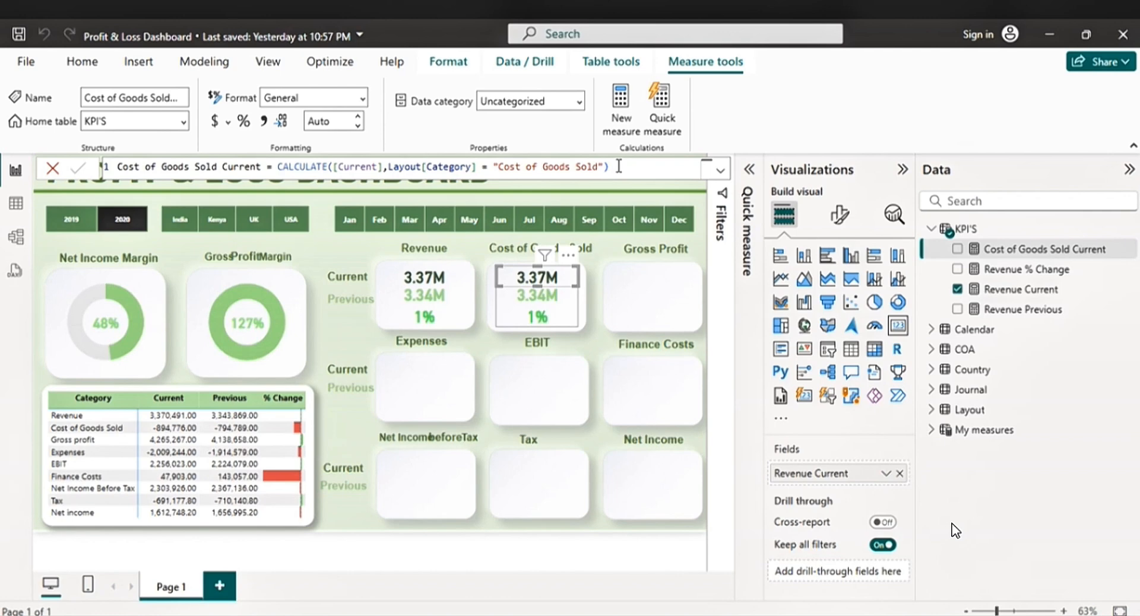
- Start another measure from a copy of the Cost of Goods Sold Current formula and name it Cost of Goods Sold previous
{"action": "key", "text": "ctrl+a"}
{"action": "key", "text": "ctrl+c"}
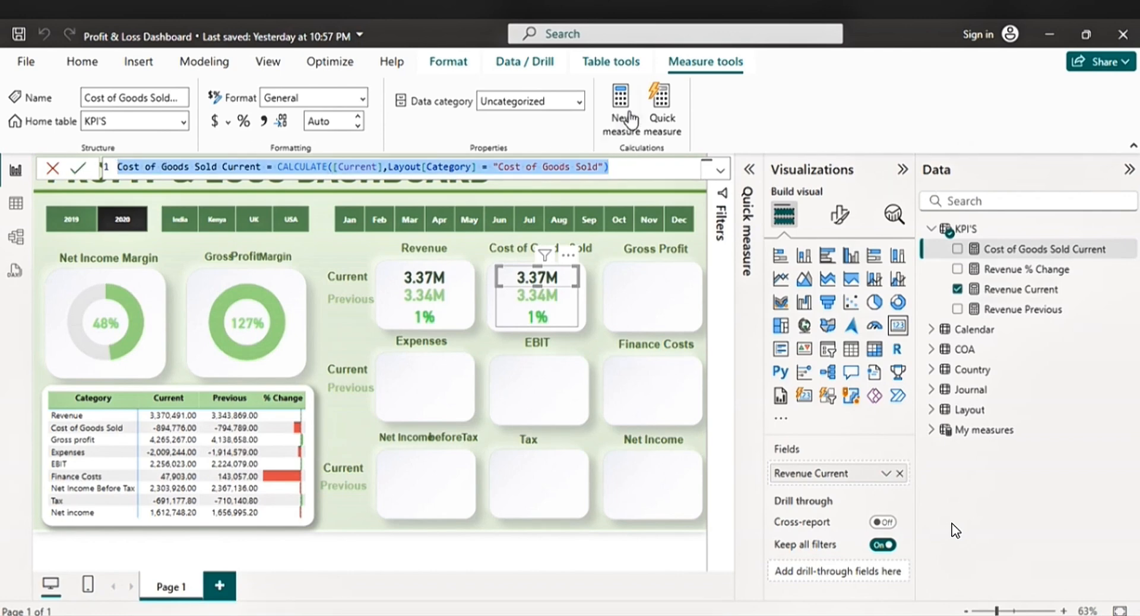
{"action": "left_click", "coordinate": [620, 107]}
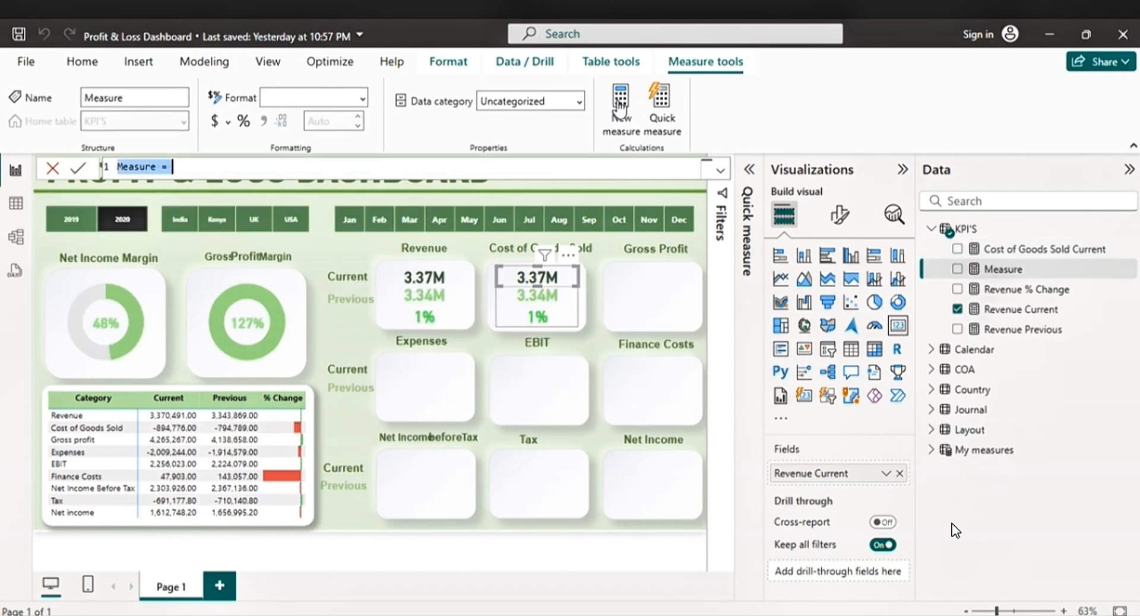
{"action": "key", "text": "ctrl+v"}
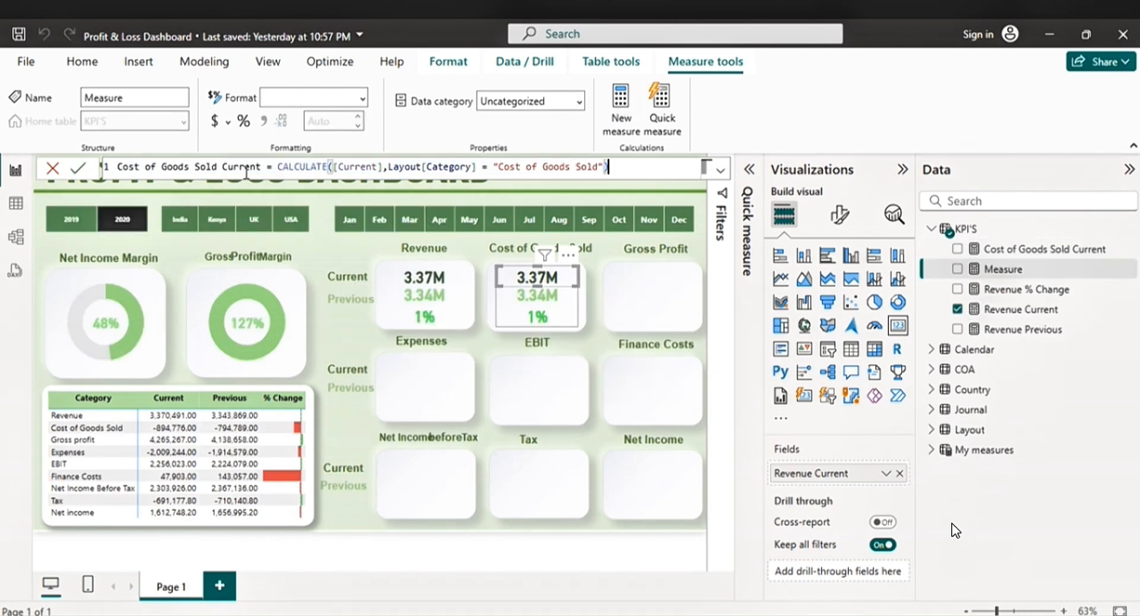
{"action": "left_click_drag", "start_coordinate": [262, 163], "coordinate": [225, 162]}
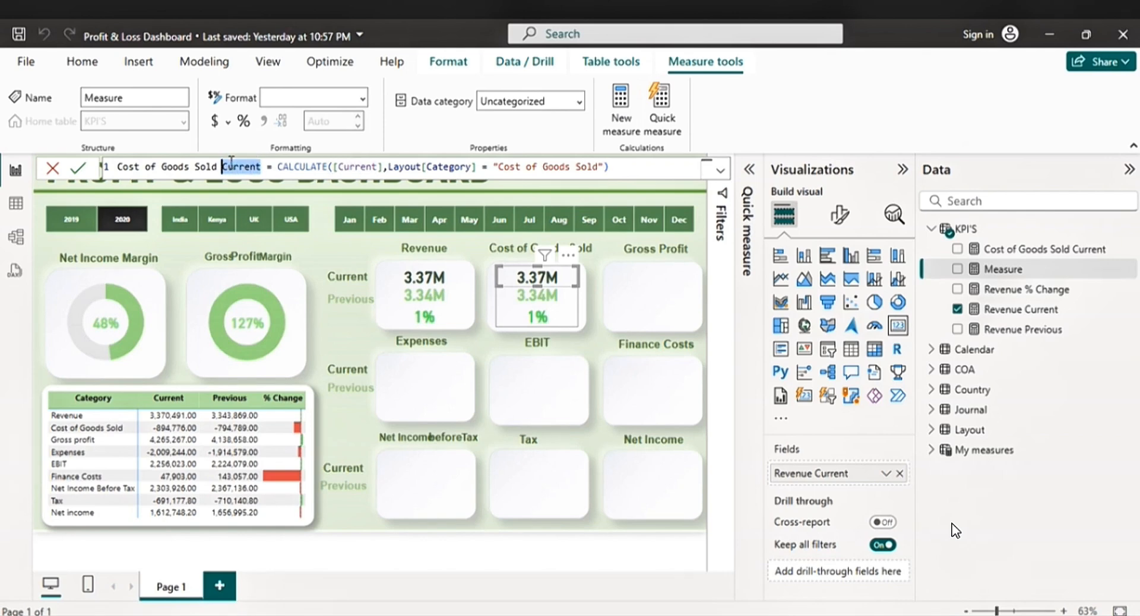
{"action": "type", "text": "prod"}
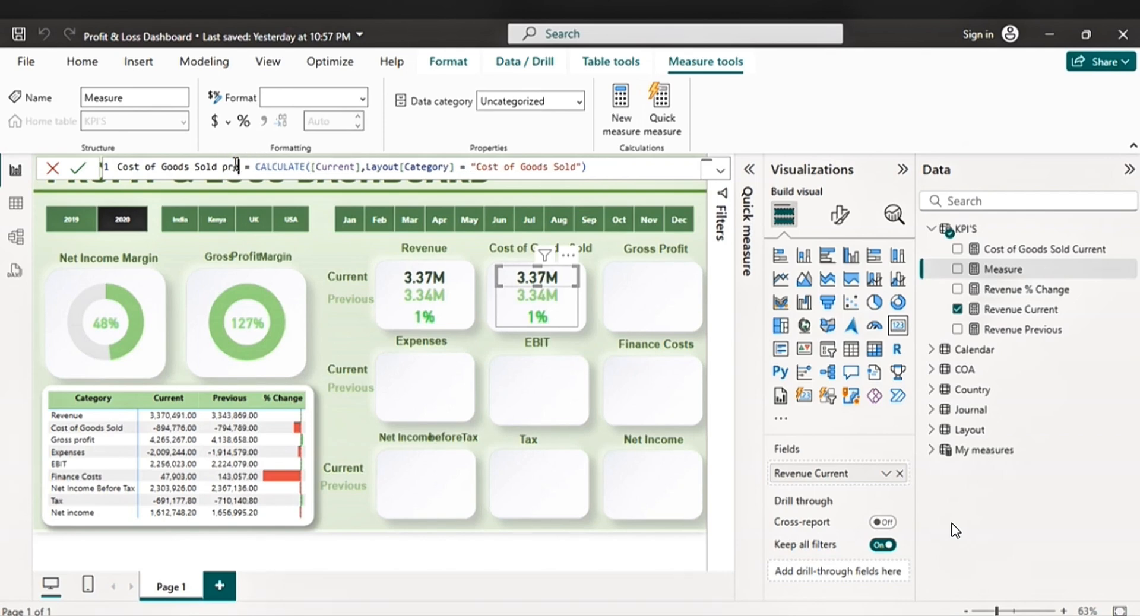
{"action": "type", "text": "v"}
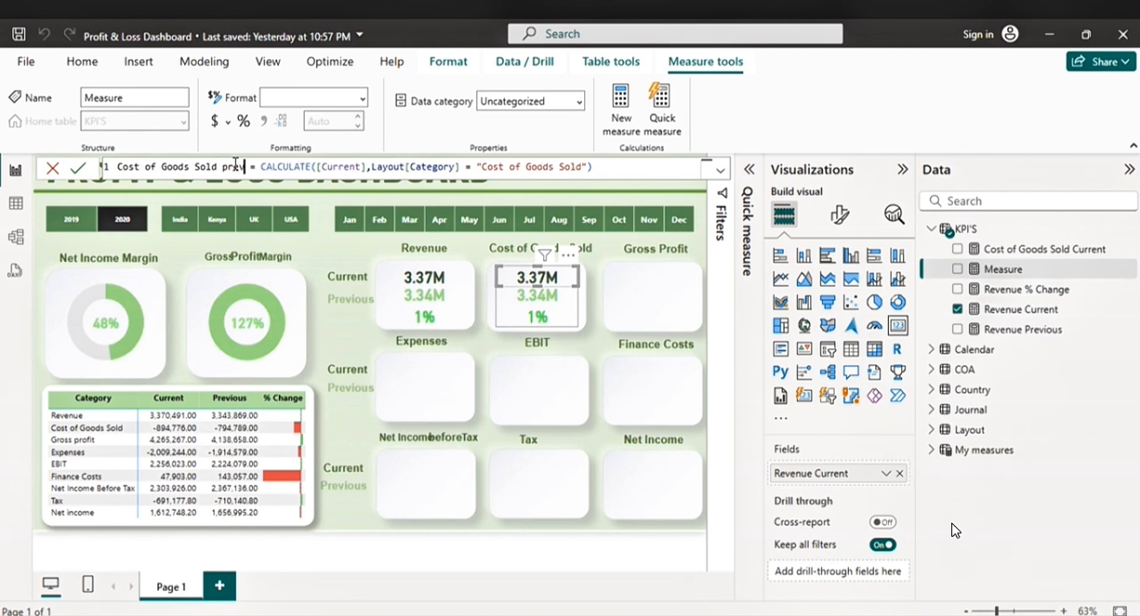
{"action": "type", "text": "ious"}
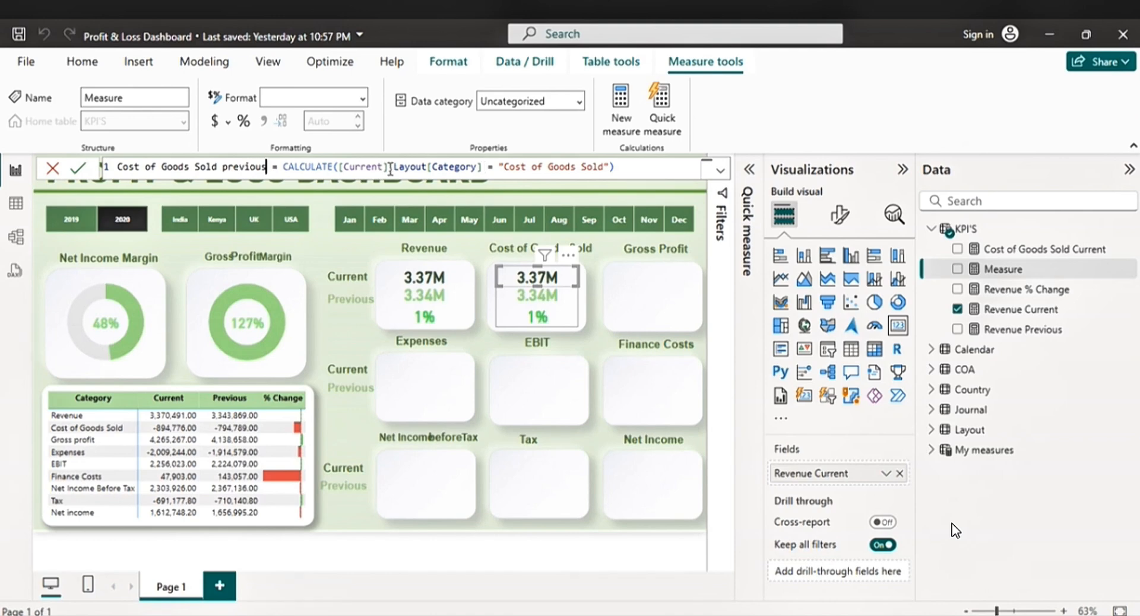
- Replace [Current] with [Previous] in the CALCULATE expression and commit the Cost of Goods Sold previous measure
{"action": "left_click", "coordinate": [389, 167]}
{"action": "type", "text": ","}
{"action": "key", "text": "BackSpace"}
{"action": "key", "text": "BackSpace"}
{"action": "key", "text": "BackSpace"}
{"action": "key", "text": "BackSpace"}
{"action": "key", "text": "BackSpace"}
{"action": "key", "text": "BackSpace"}
{"action": "key", "text": "BackSpace"}
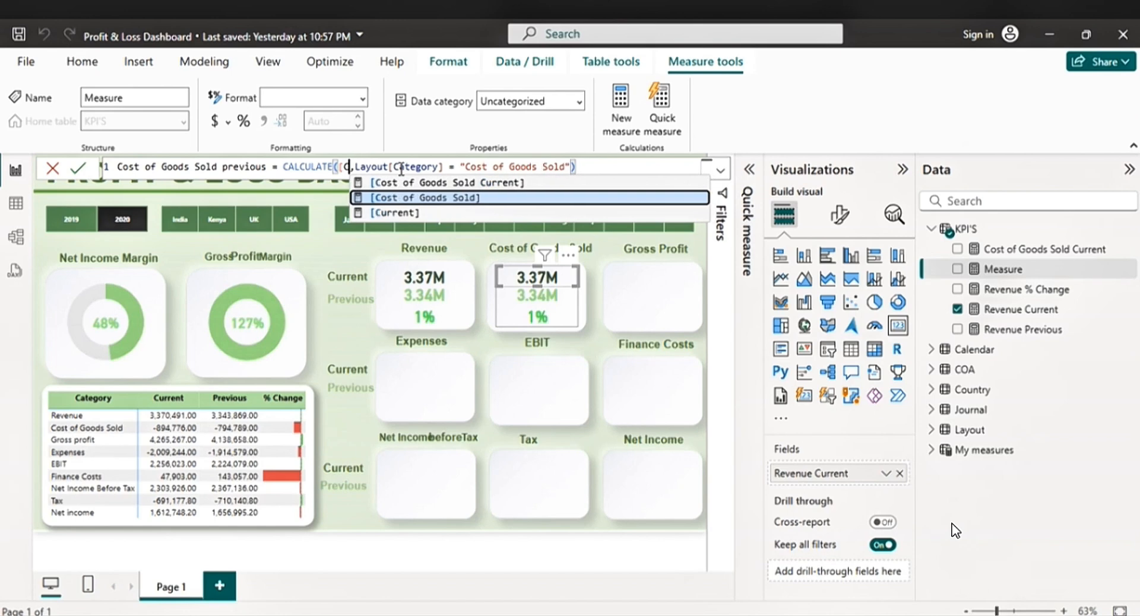
{"action": "key", "text": "BackSpace"}
{"action": "key", "text": "BackSpace"}
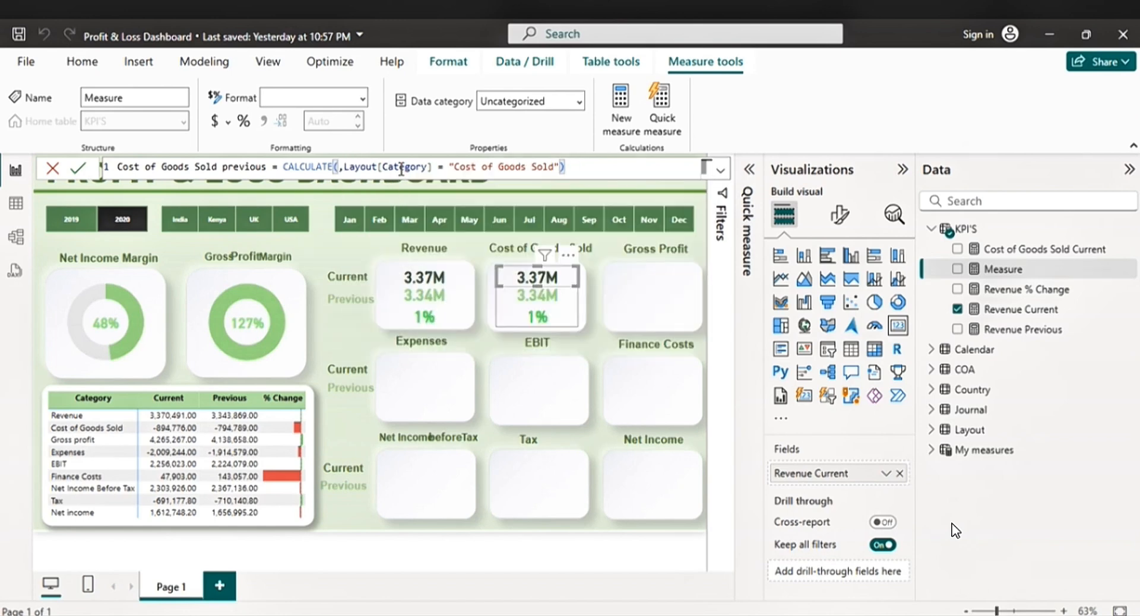
{"action": "type", "text": "pre"}
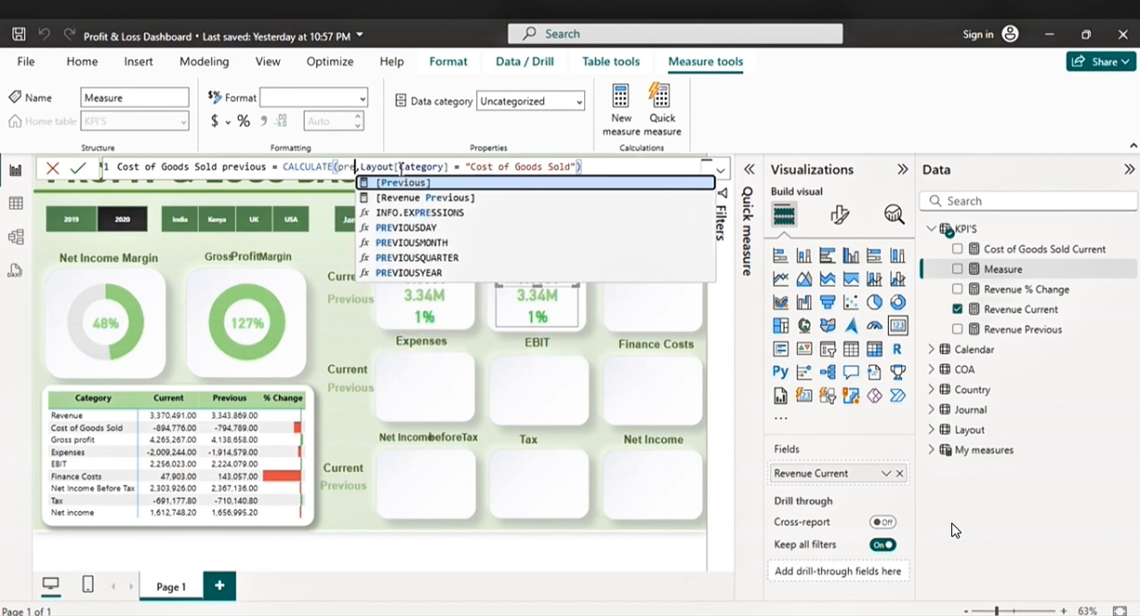
{"action": "key", "text": "Tab"}
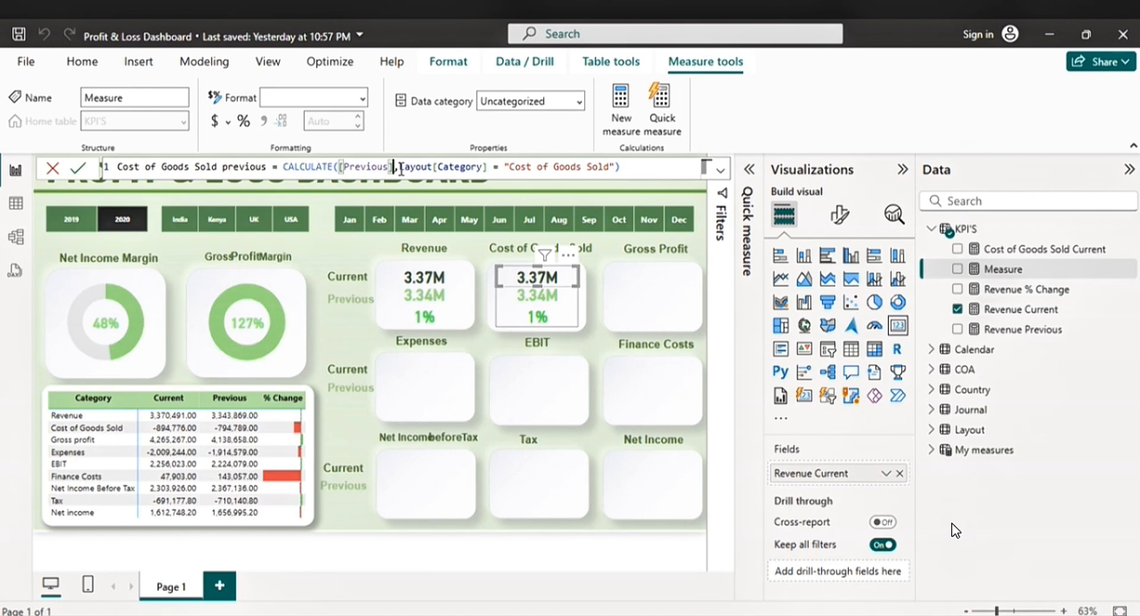
{"action": "left_click", "coordinate": [631, 167]}
{"action": "key", "text": "Return"}
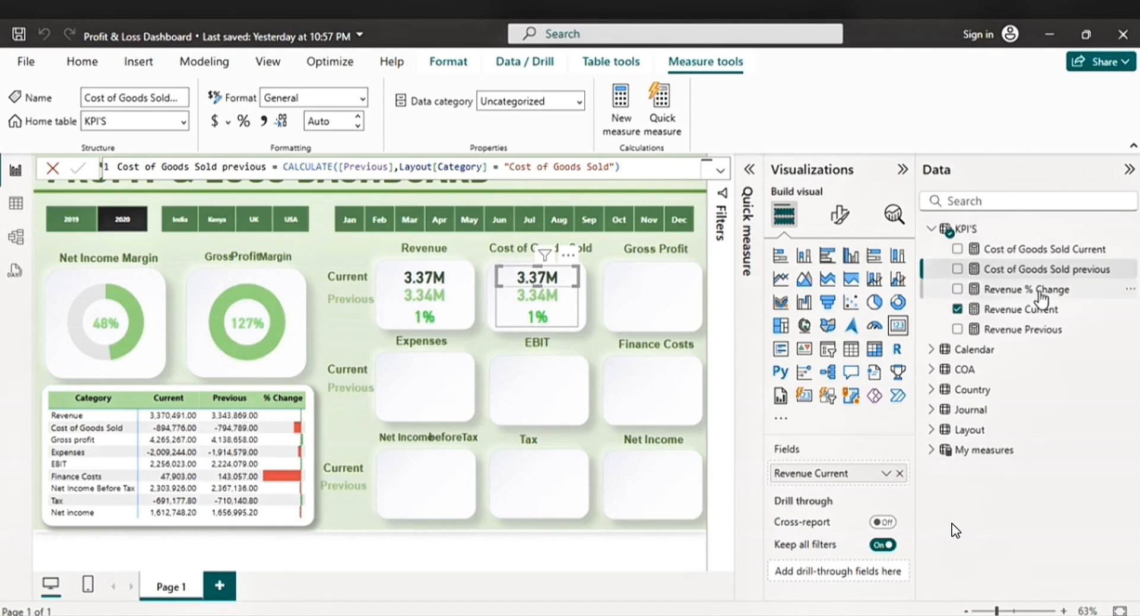
- Start a new measure in the KPI'S table from a copy of the Revenue % Change formula
{"action": "left_click", "coordinate": [1040, 291]}
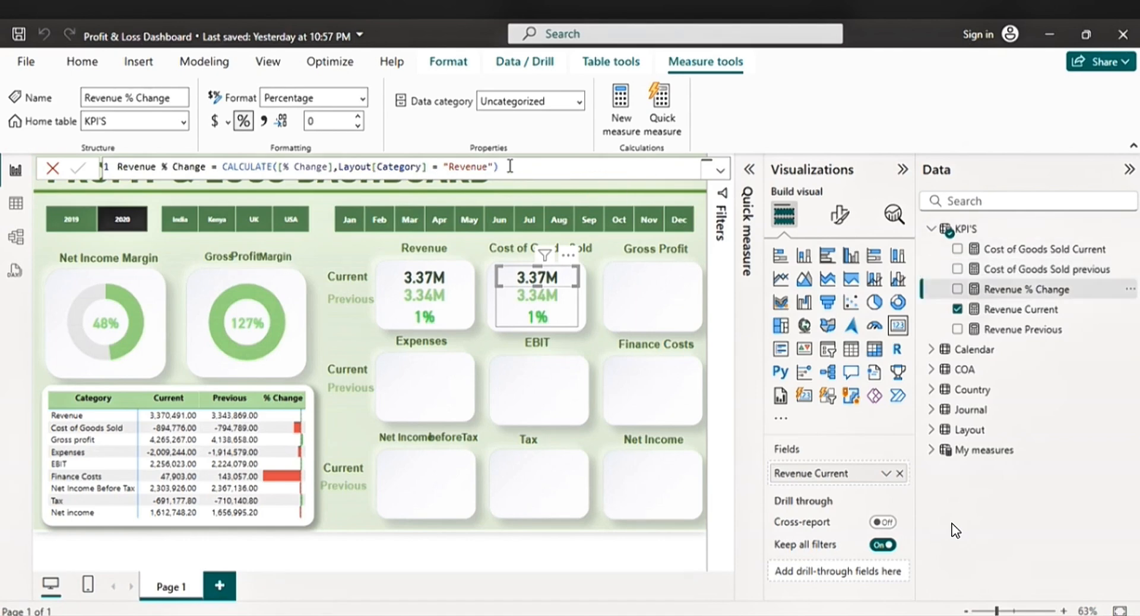
{"action": "left_click_drag", "start_coordinate": [509, 166], "coordinate": [115, 165]}
{"action": "key", "text": "ctrl+c"}
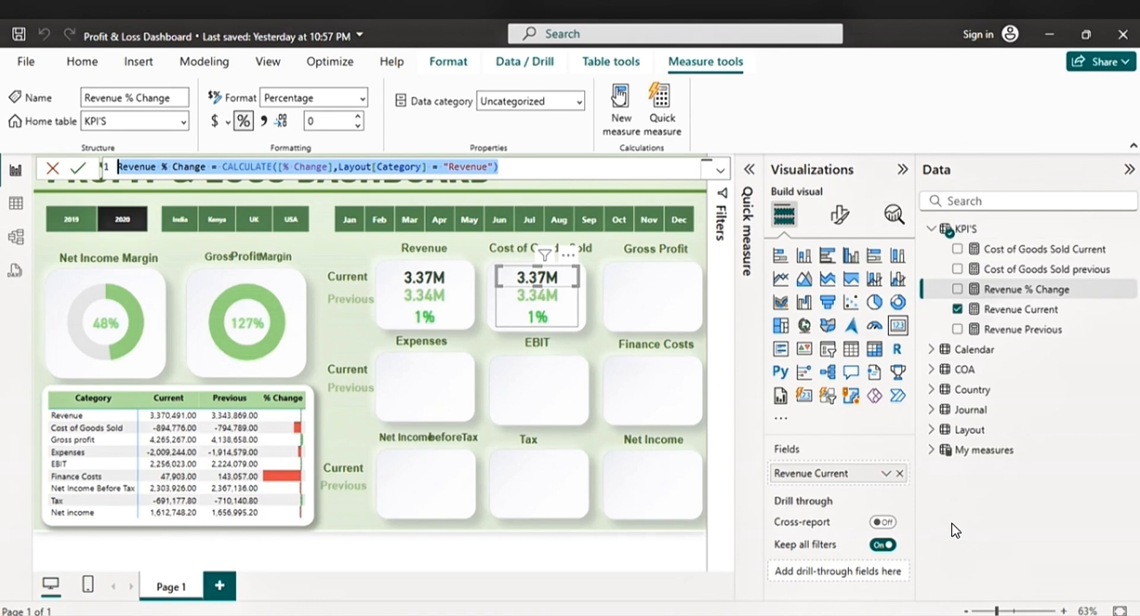
{"action": "left_click", "coordinate": [621, 93]}
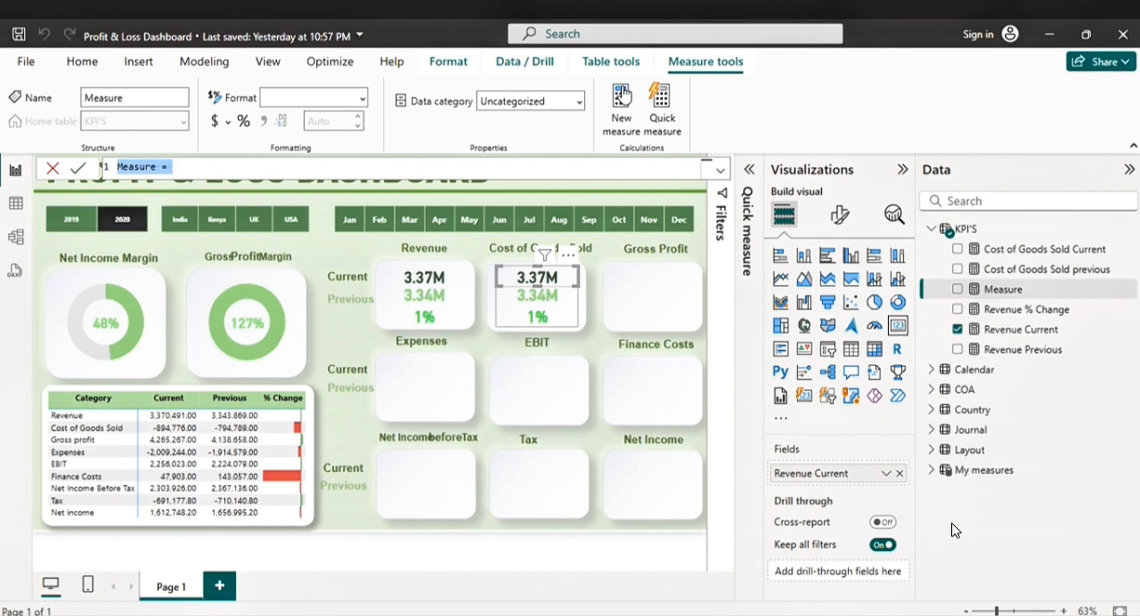
{"action": "key", "text": "ctrl+v"}
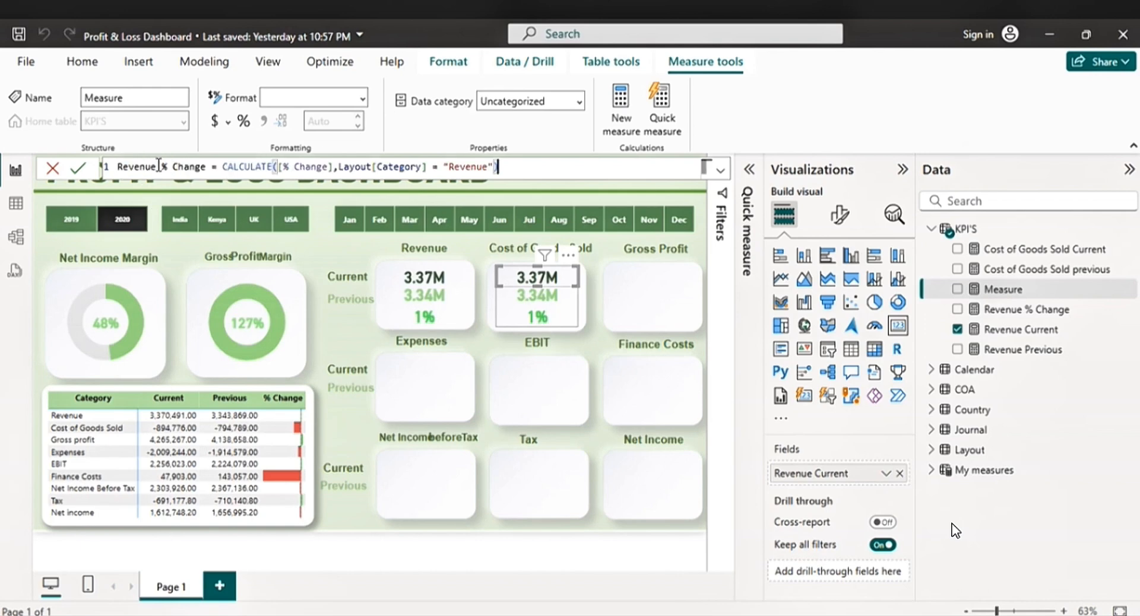
- Rename the copied measure in the formula to Cost of Goods Sold % Change
{"action": "left_click_drag", "start_coordinate": [157, 165], "coordinate": [118, 166]}
{"action": "type", "text": "Ex"}
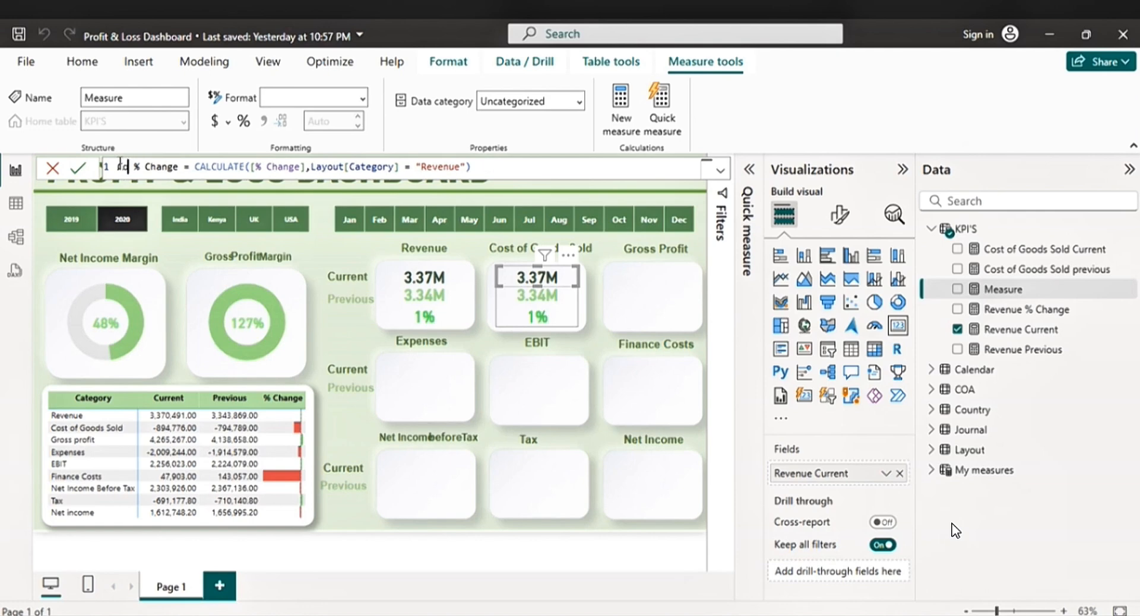
{"action": "type", "text": "st "}
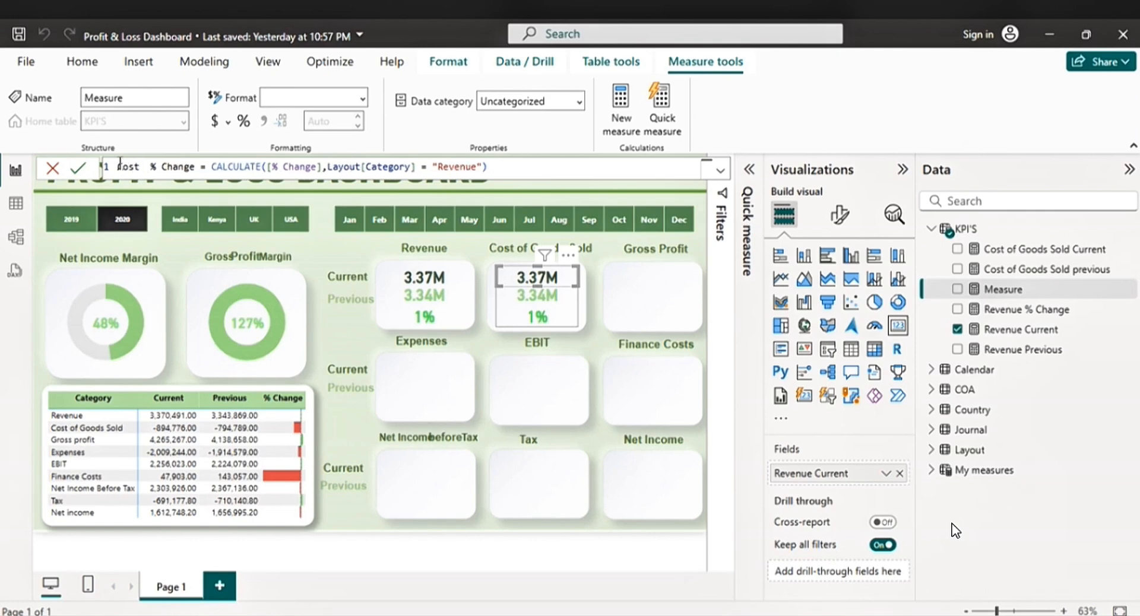
{"action": "type", "text": "of"}
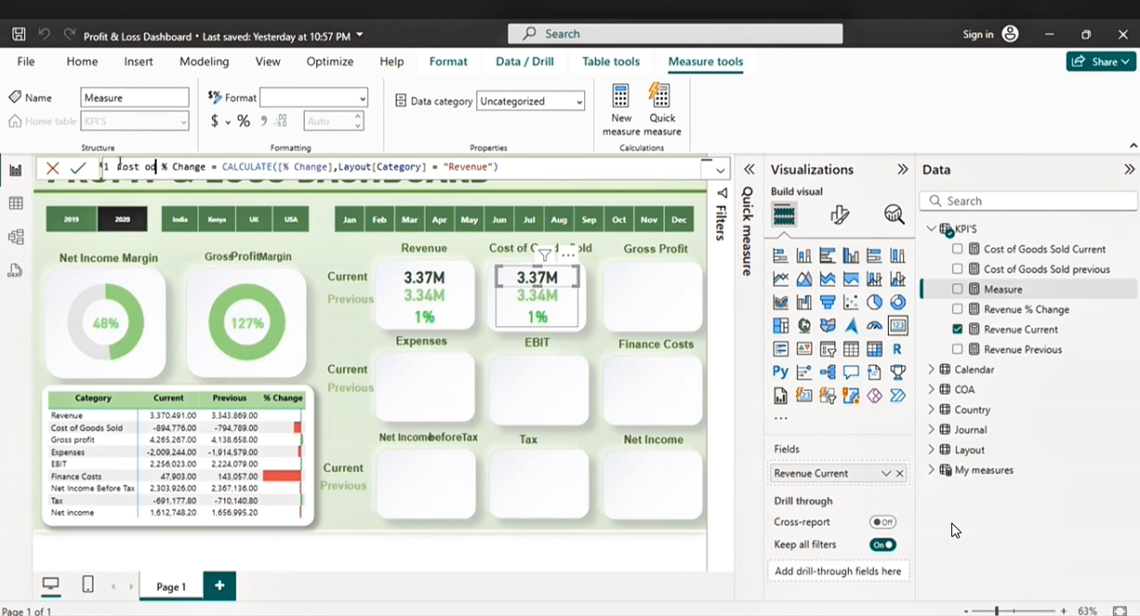
{"action": "key", "text": "BackSpace"}
{"action": "type", "text": "f God"}
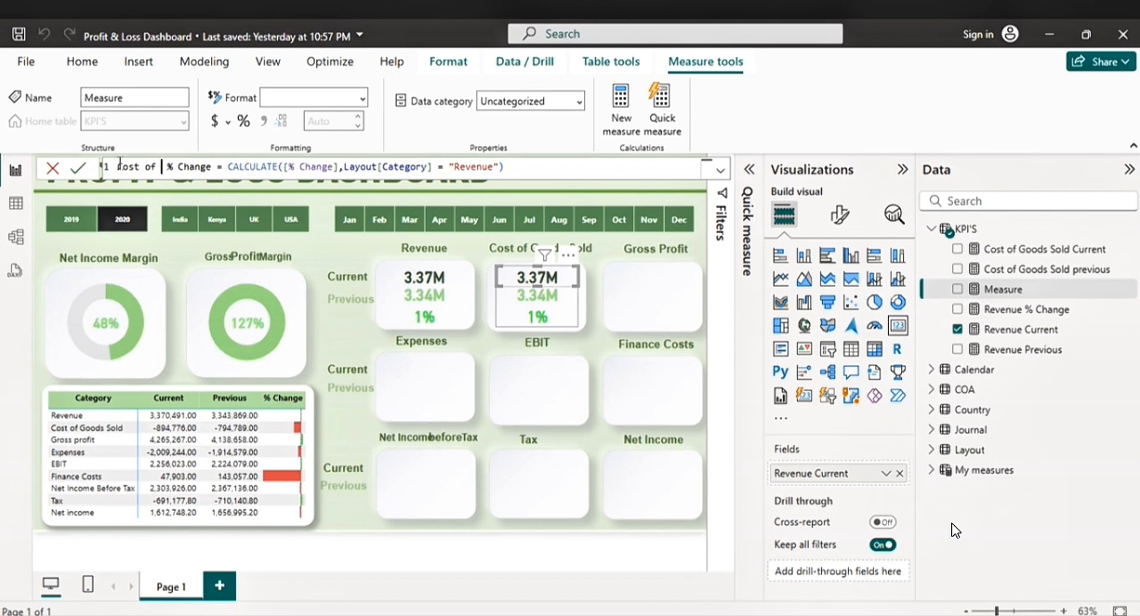
{"action": "type", "text": "ds S"}
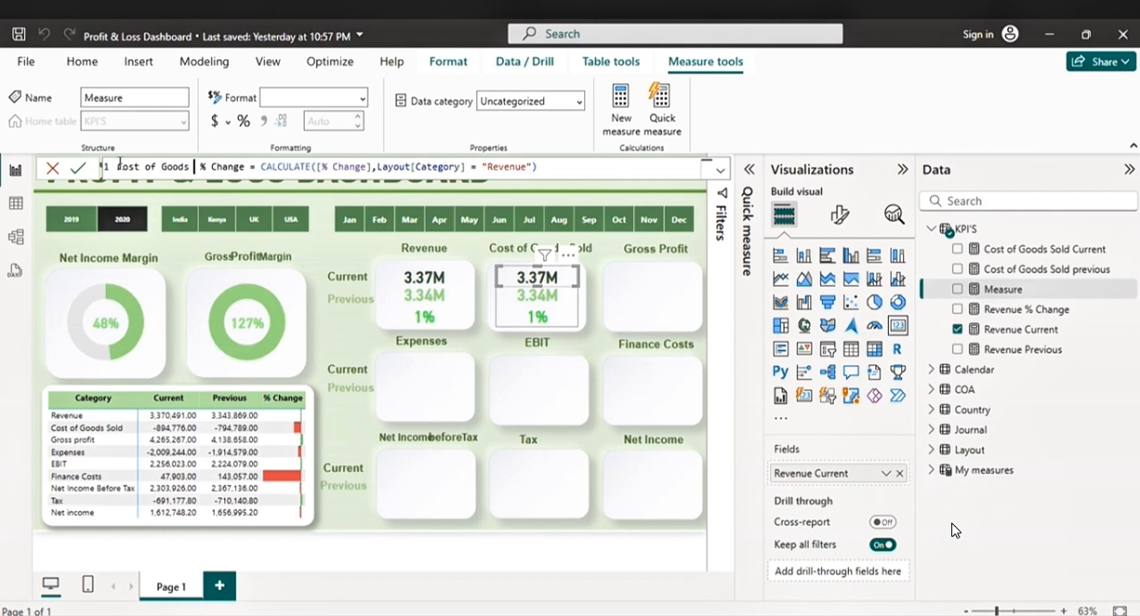
{"action": "type", "text": "old"}
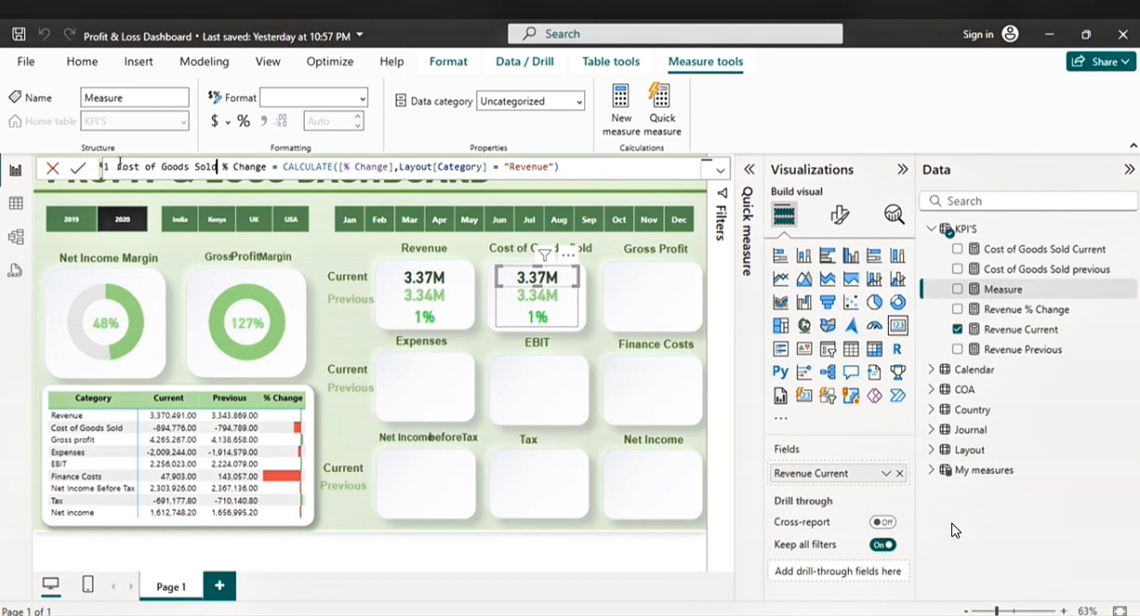
- Set the formula's Layout[Category] filter to "Cost of Goods Sold" and commit the % Change measure
{"action": "left_click_drag", "start_coordinate": [216, 166], "coordinate": [116, 166]}
{"action": "key", "text": "ctrl+c"}
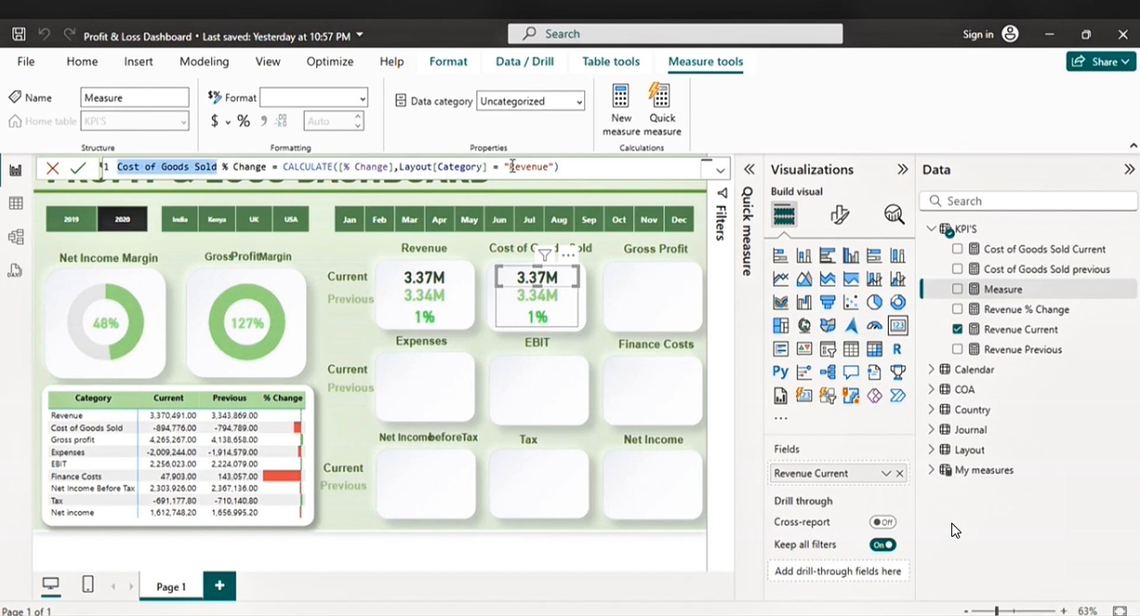
{"action": "left_click_drag", "start_coordinate": [550, 166], "coordinate": [515, 167]}
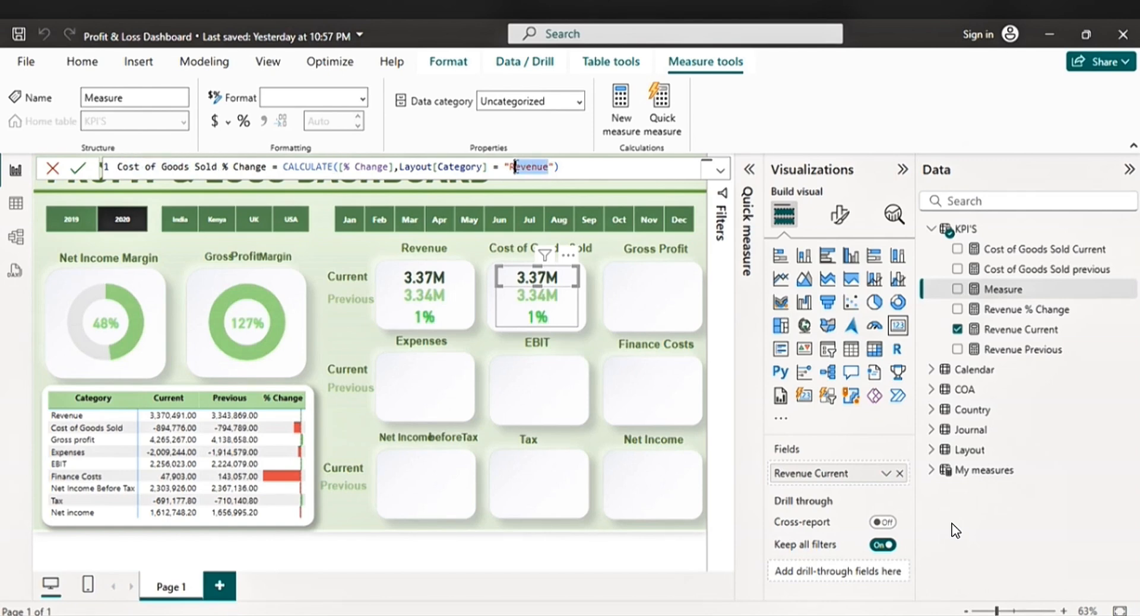
{"action": "key", "text": "ctrl+v"}
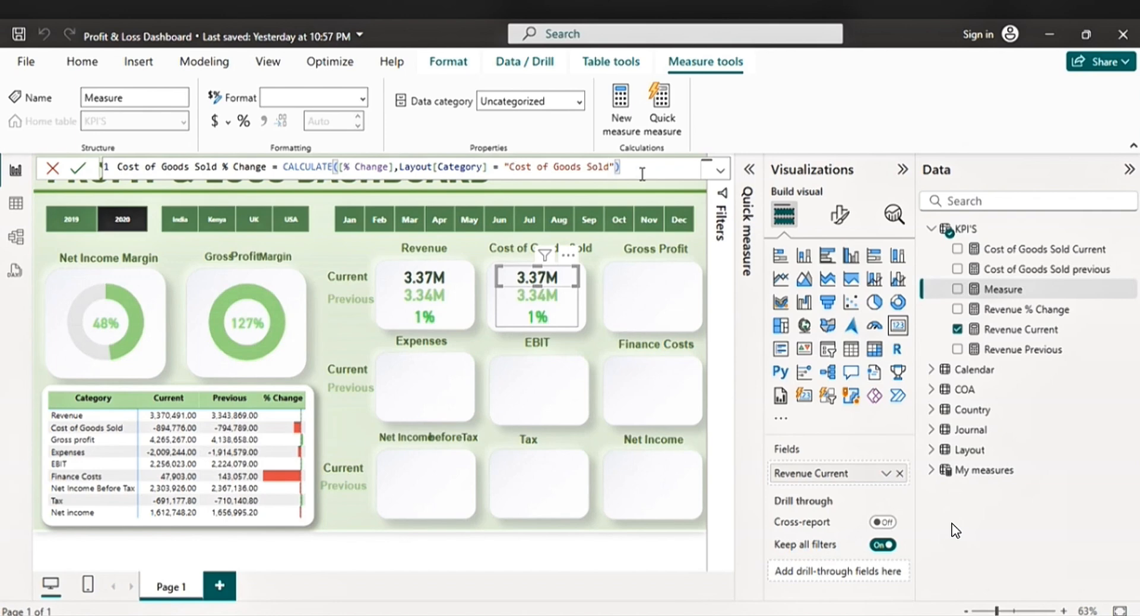
{"action": "left_click", "coordinate": [643, 167]}
{"action": "key", "text": "Return"}
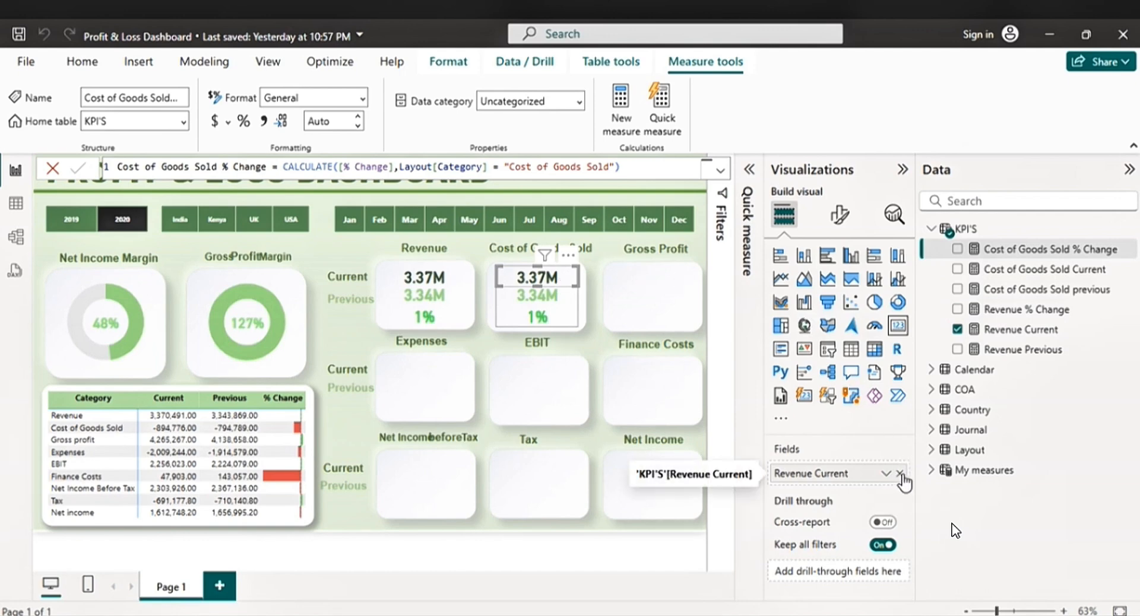
- Replace Revenue Current with Cost of Goods Sold Current in the selected Cost of Goods Sold card
{"action": "left_click", "coordinate": [899, 474]}
{"action": "left_click", "coordinate": [957, 270]}
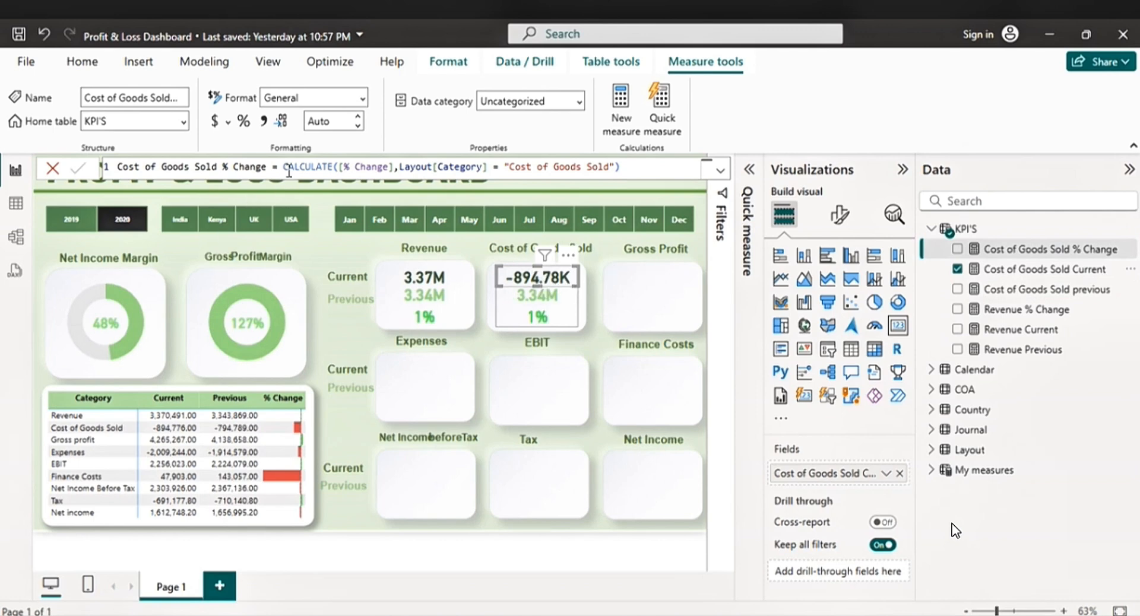
- Wrap the CALCULATE expression of Cost of Goods Sold % Change in ABS() and commit it
{"action": "double_click", "coordinate": [285, 167]}
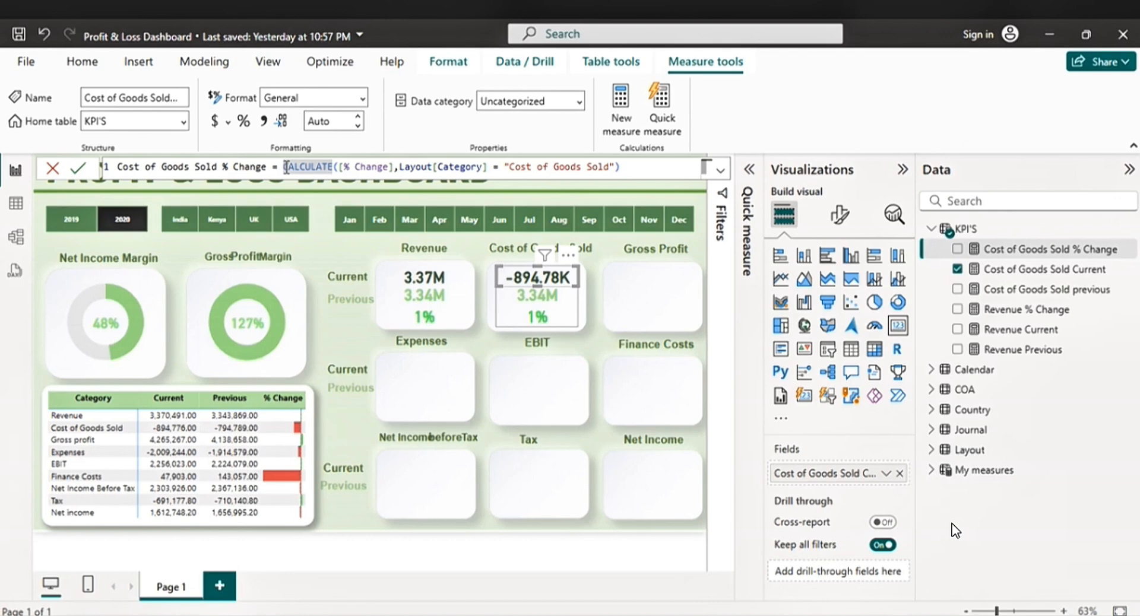
{"action": "left_click", "coordinate": [285, 167]}
{"action": "type", "text": "ABS("}
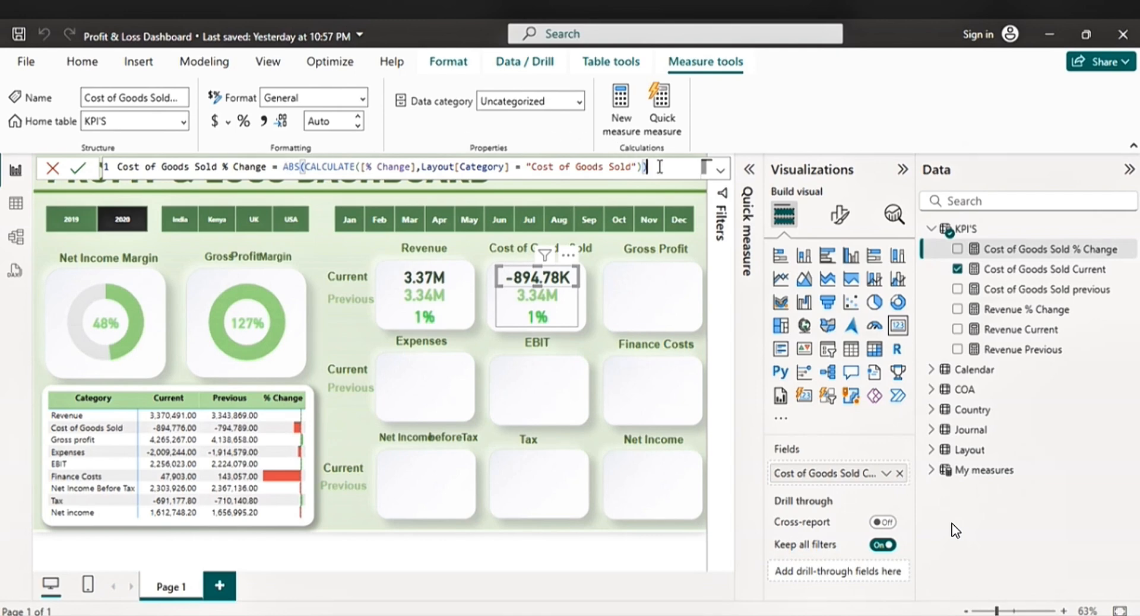
{"action": "key", "text": "Return"}
{"action": "left_click", "coordinate": [602, 450]}
{"action": "left_click", "coordinate": [545, 287]}
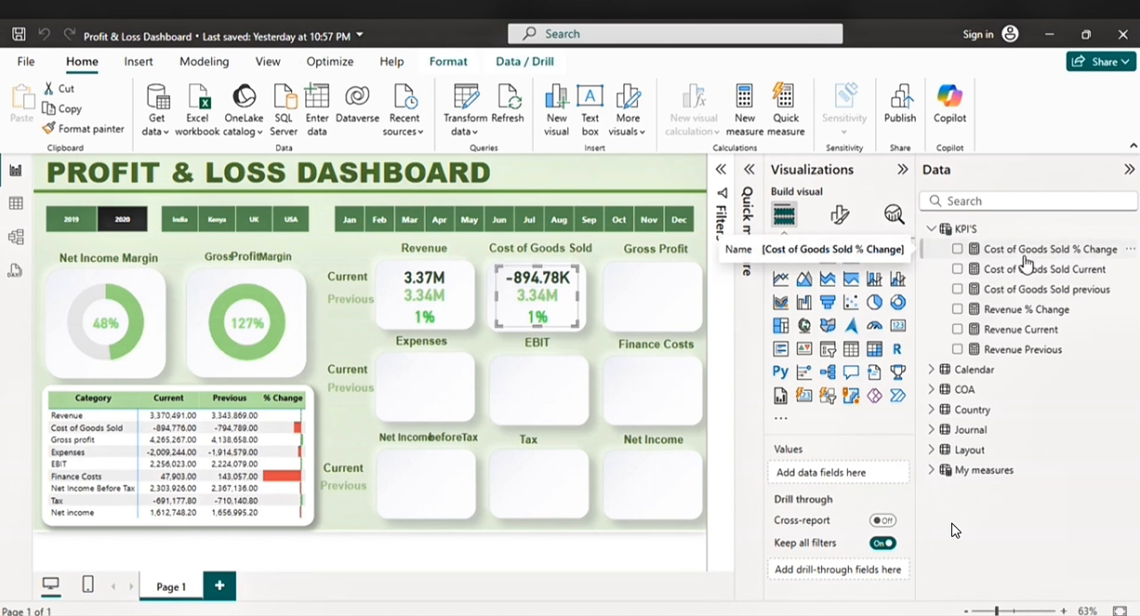
- Remove the ABS wrapper and its extra parentheses from the Cost of Goods Sold % Change formula and commit it
{"action": "left_click", "coordinate": [1025, 257]}
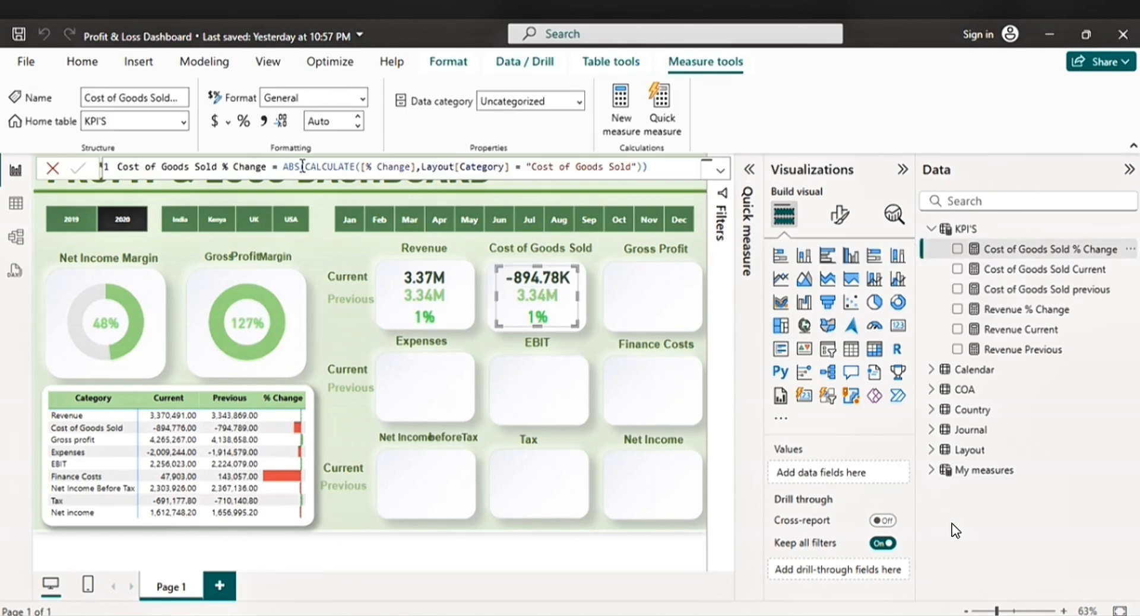
{"action": "left_click", "coordinate": [302, 166]}
{"action": "key", "text": "BackSpace"}
{"action": "key", "text": "BackSpace"}
{"action": "key", "text": "BackSpace"}
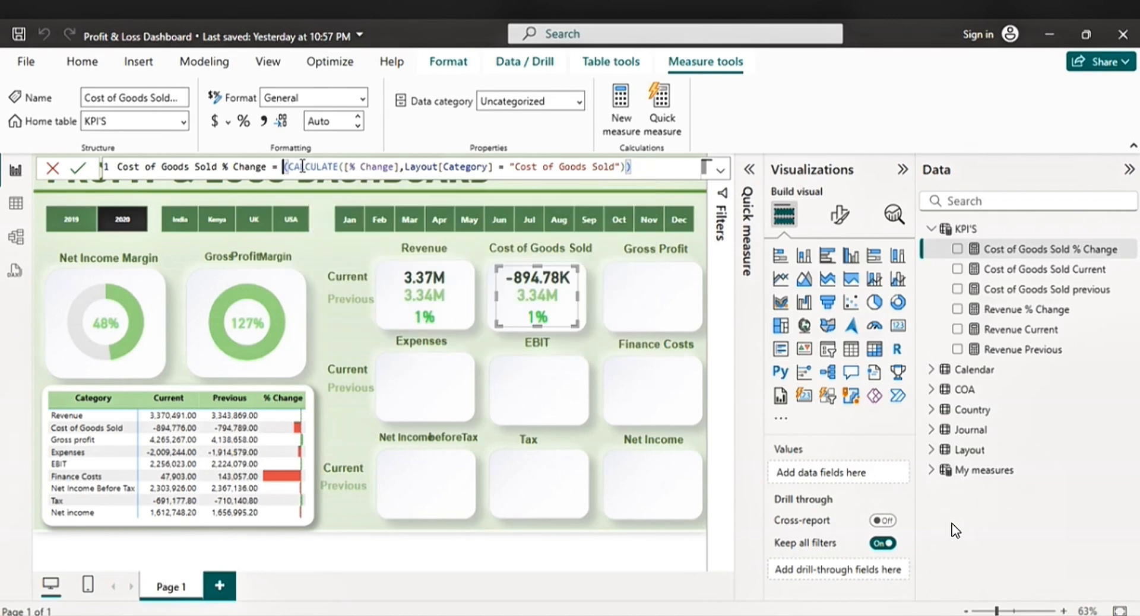
{"action": "key", "text": "Delete"}
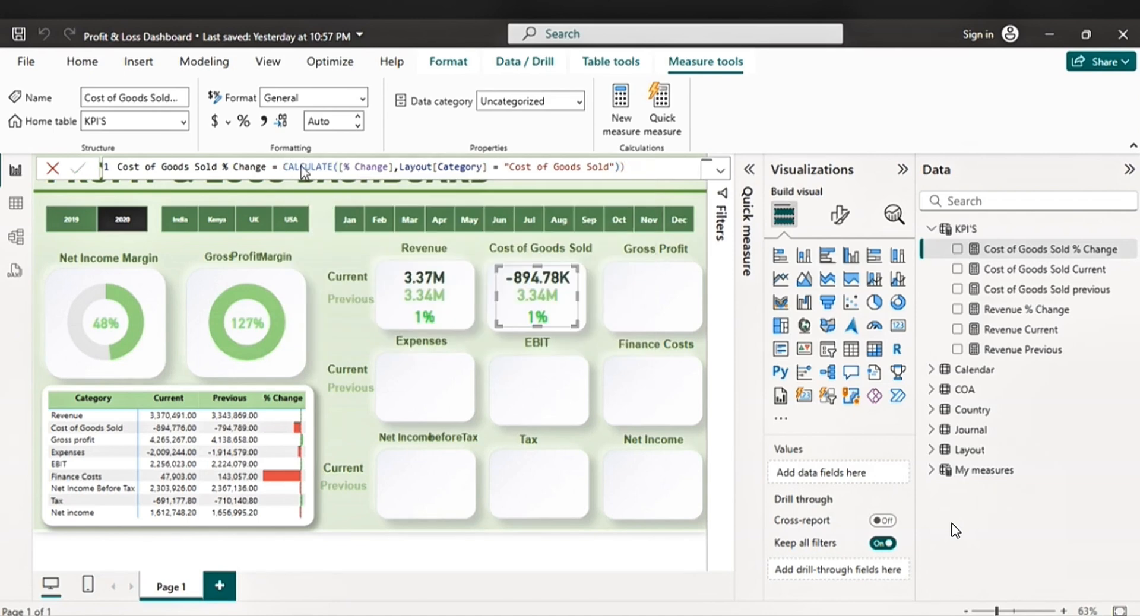
{"action": "key", "text": "Return"}
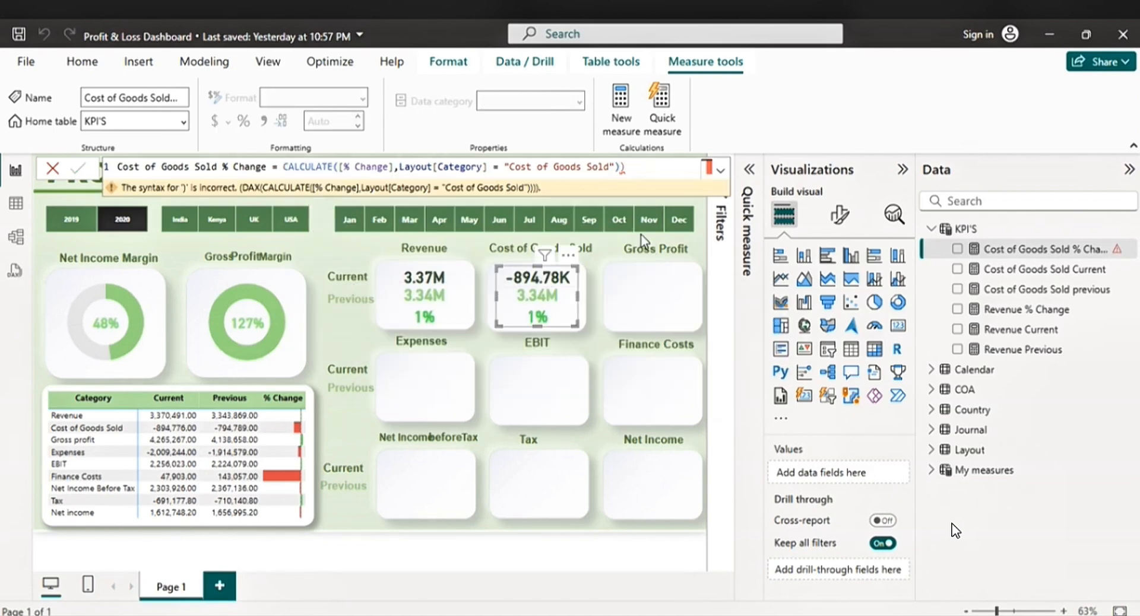
{"action": "key", "text": "BackSpace"}
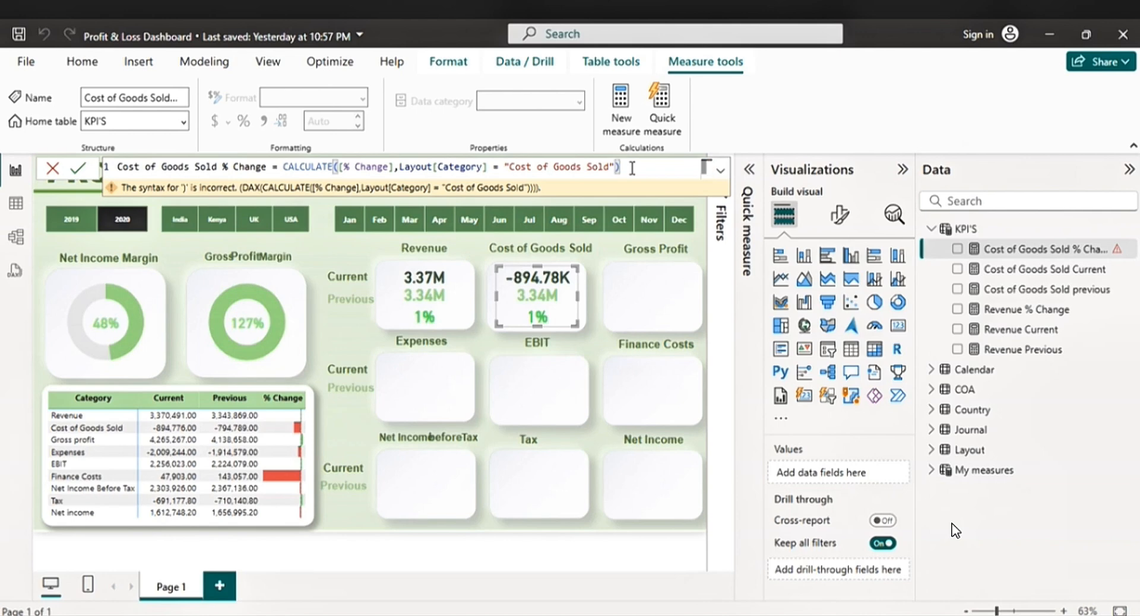
{"action": "key", "text": "Return"}
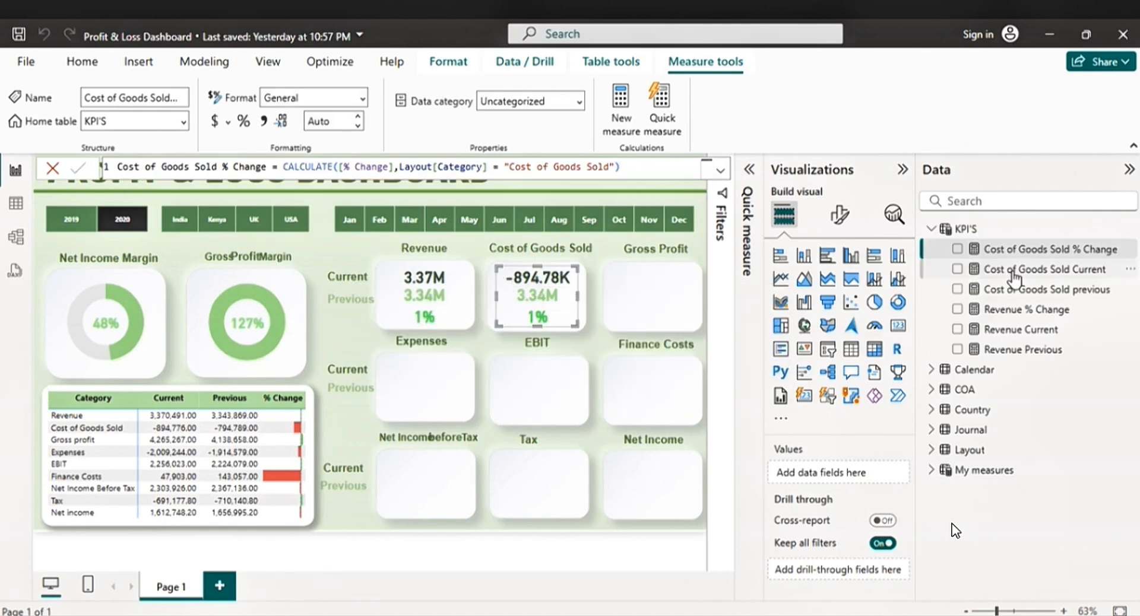
- Wrap the CALCULATE expression of the Cost of Goods Sold Current measure in ABS() and commit it
{"action": "left_click", "coordinate": [1015, 272]}
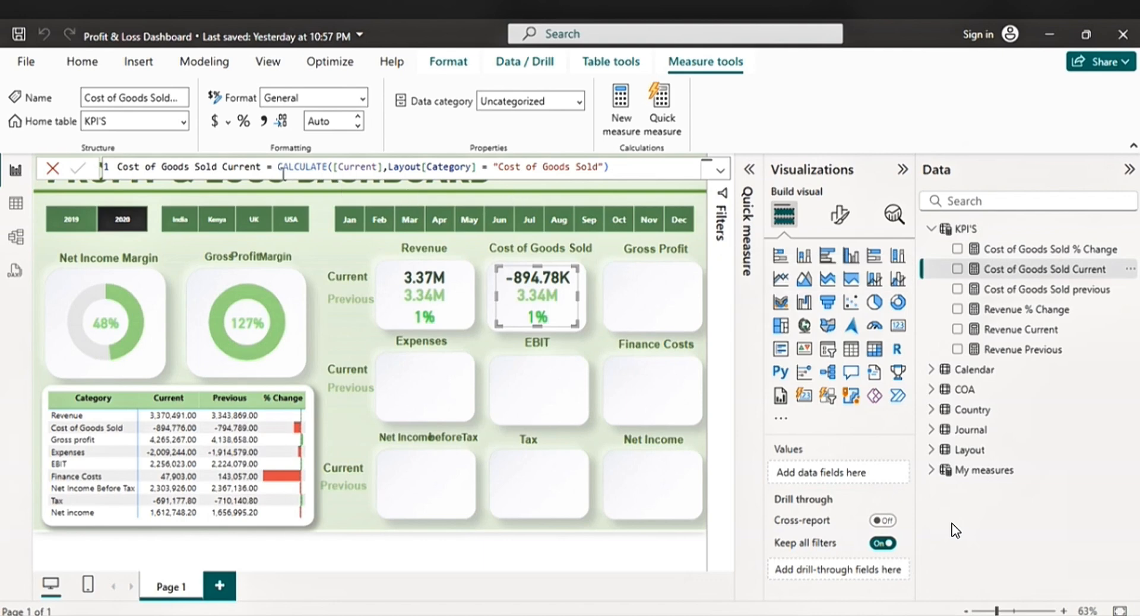
{"action": "left_click", "coordinate": [278, 167]}
{"action": "type", "text": "ABS"}
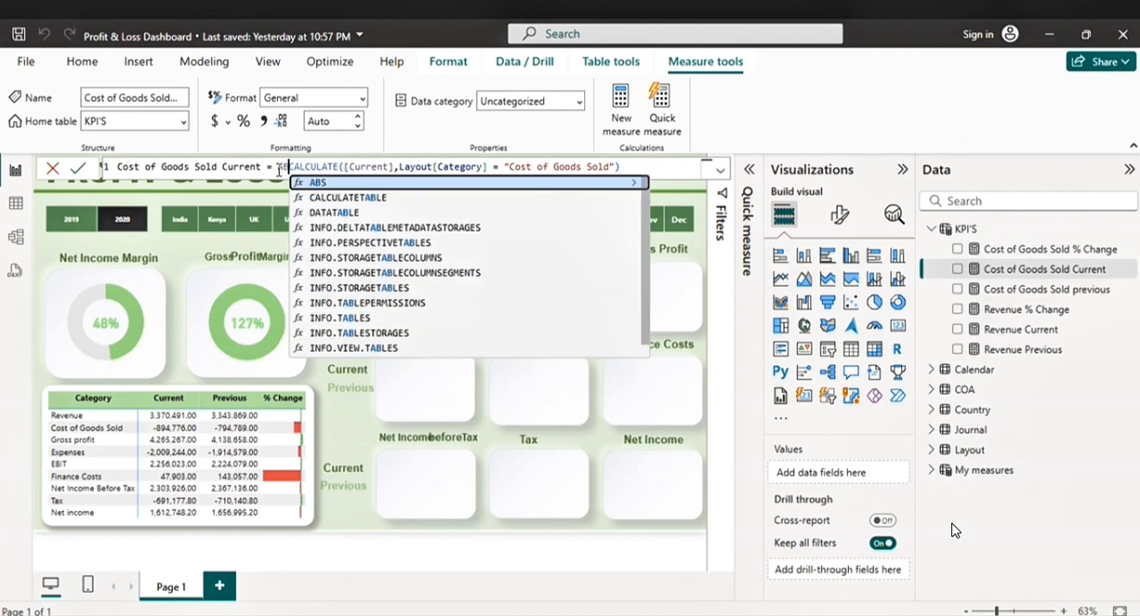
{"action": "type", "text": "("}
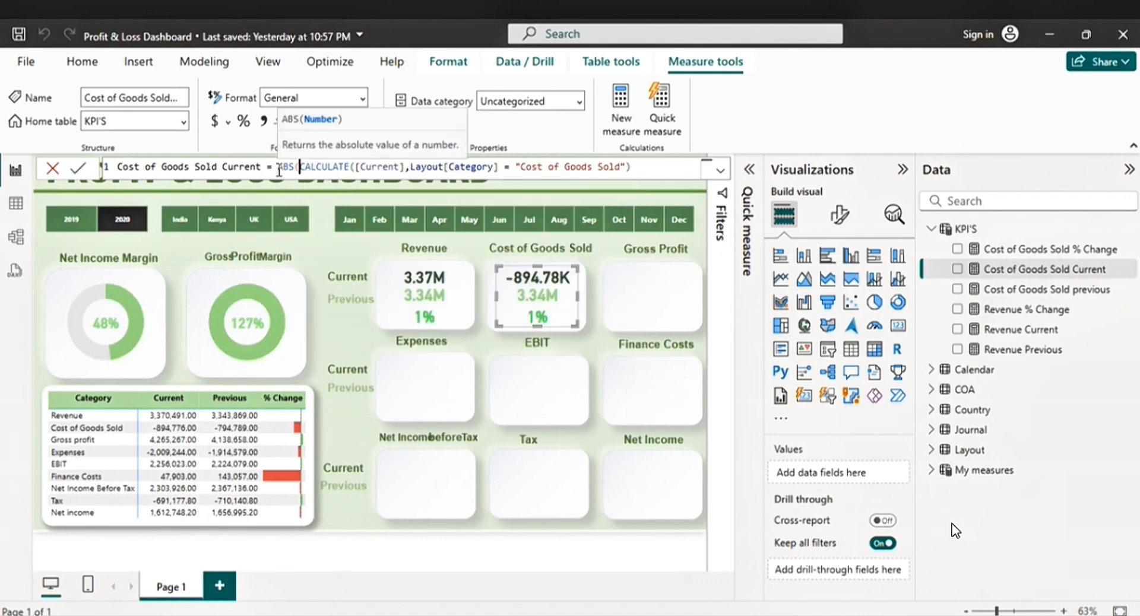
{"action": "key", "text": "End"}
{"action": "type", "text": ")"}
{"action": "key", "text": "Return"}
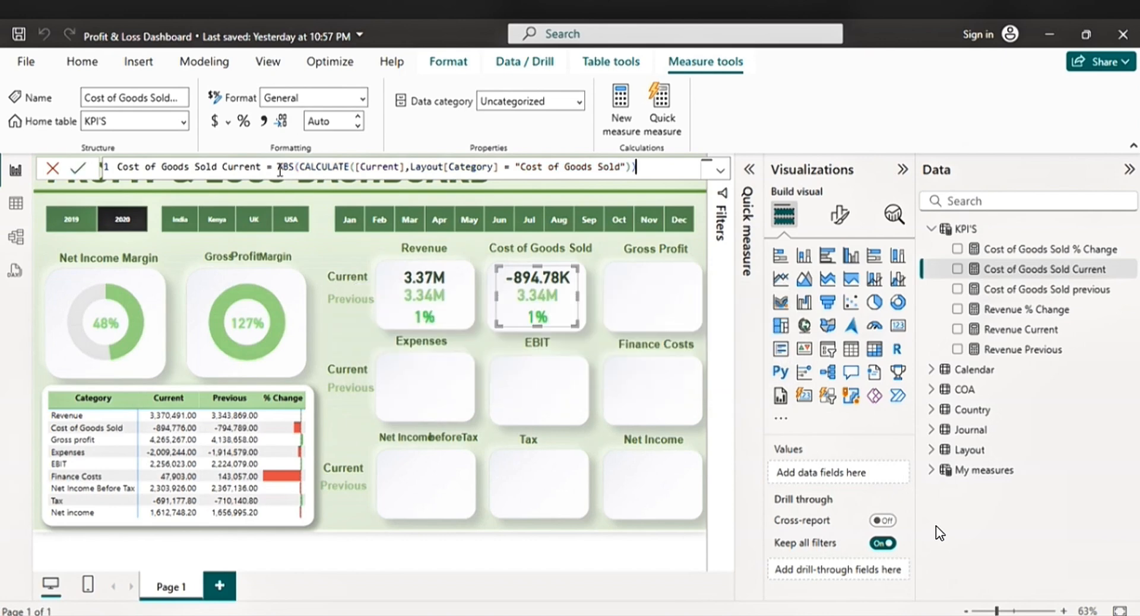
- Replace Revenue Previous with Cost of Goods Sold previous in the Cost of Goods Sold group's previous-value card
{"action": "left_click", "coordinate": [538, 297]}
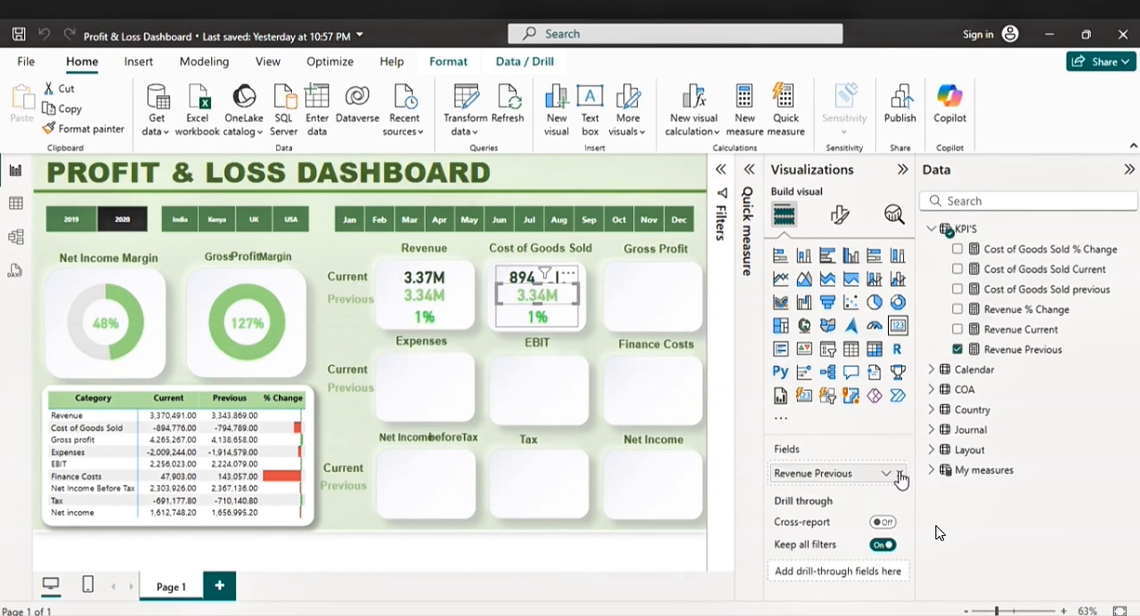
{"action": "left_click", "coordinate": [900, 475]}
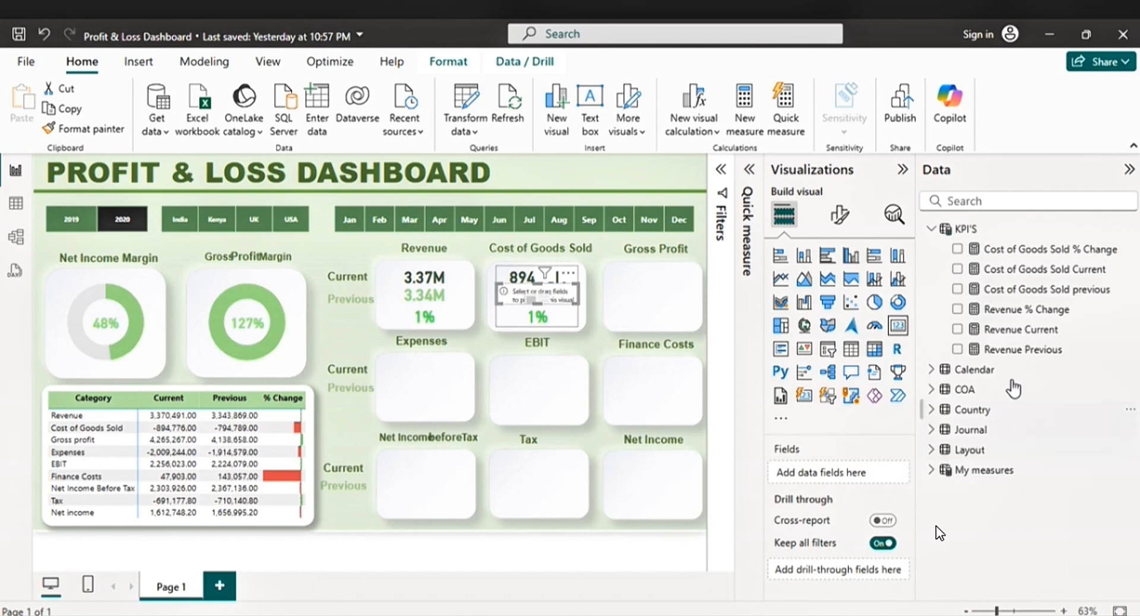
{"action": "left_click", "coordinate": [957, 290]}
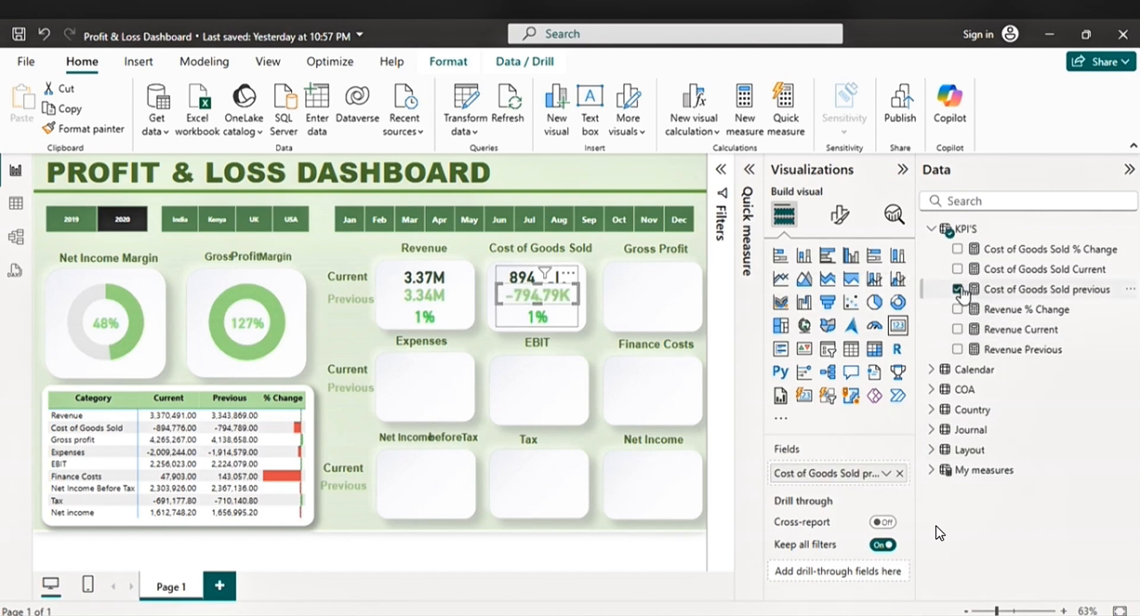
- Wrap the CALCULATE expression of the Cost of Goods Sold previous measure in ABS() and commit it
{"action": "left_click", "coordinate": [1020, 291]}
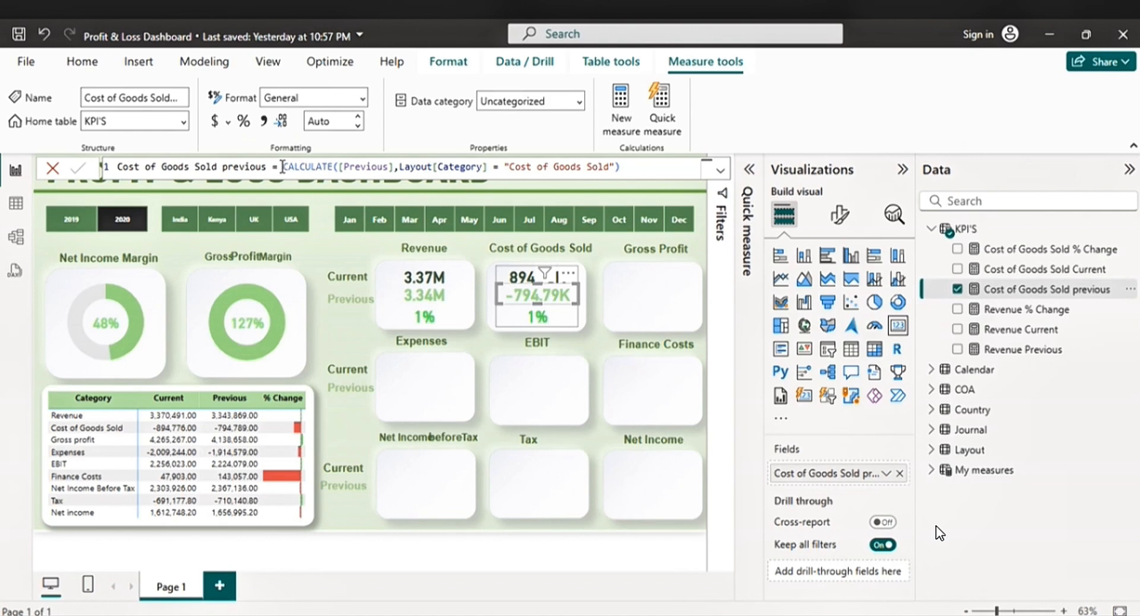
{"action": "double_click", "coordinate": [282, 166]}
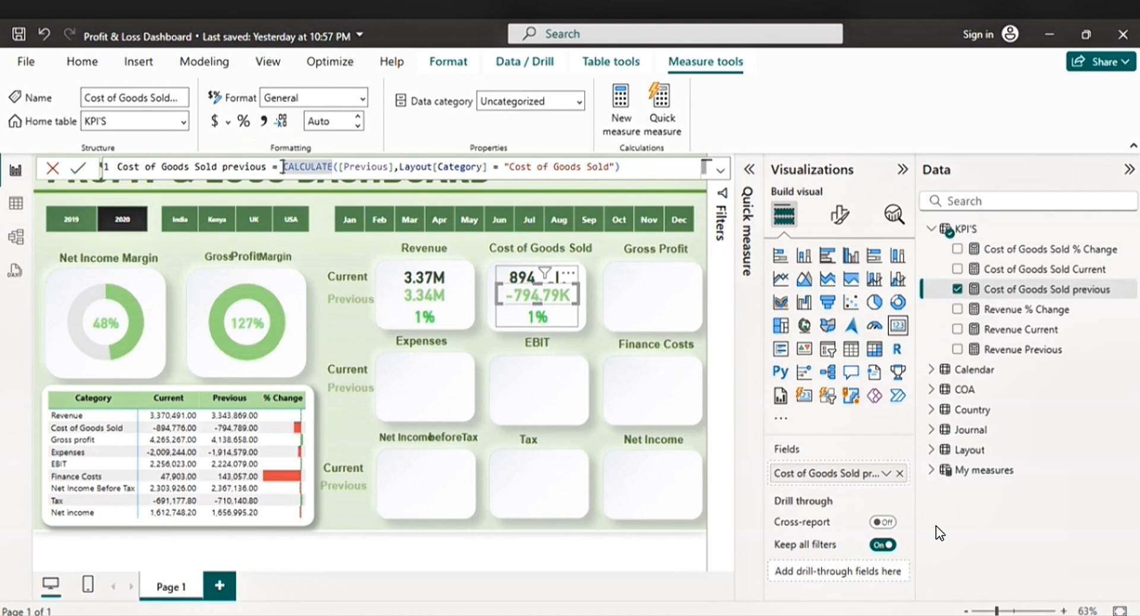
{"action": "left_click", "coordinate": [282, 166]}
{"action": "type", "text": "A"}
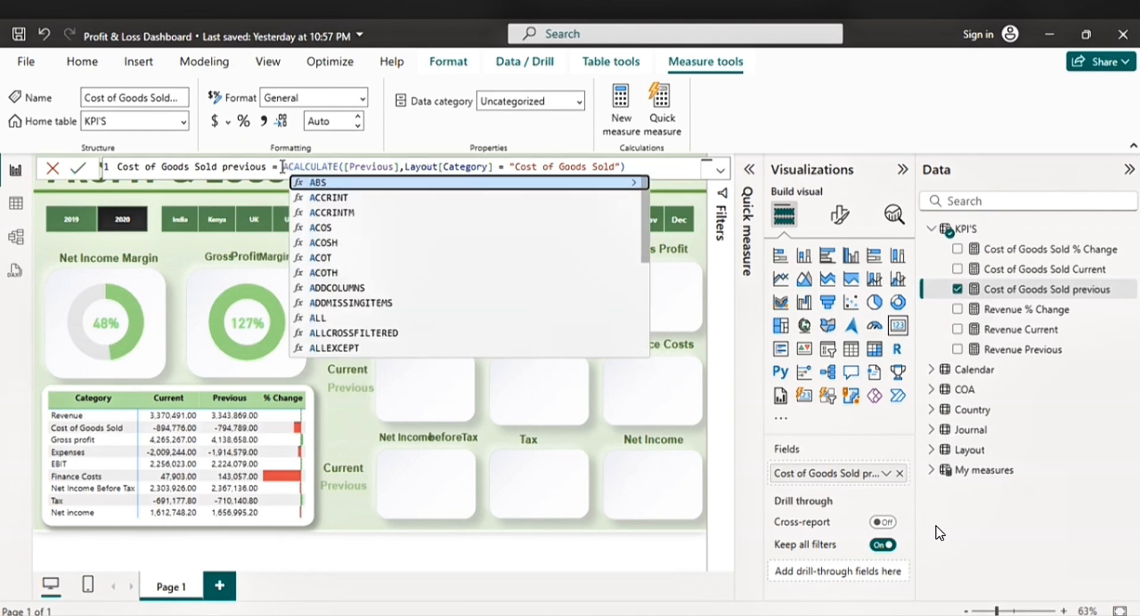
{"action": "key", "text": "Tab"}
{"action": "type", "text": ")"}
{"action": "key", "text": "Return"}
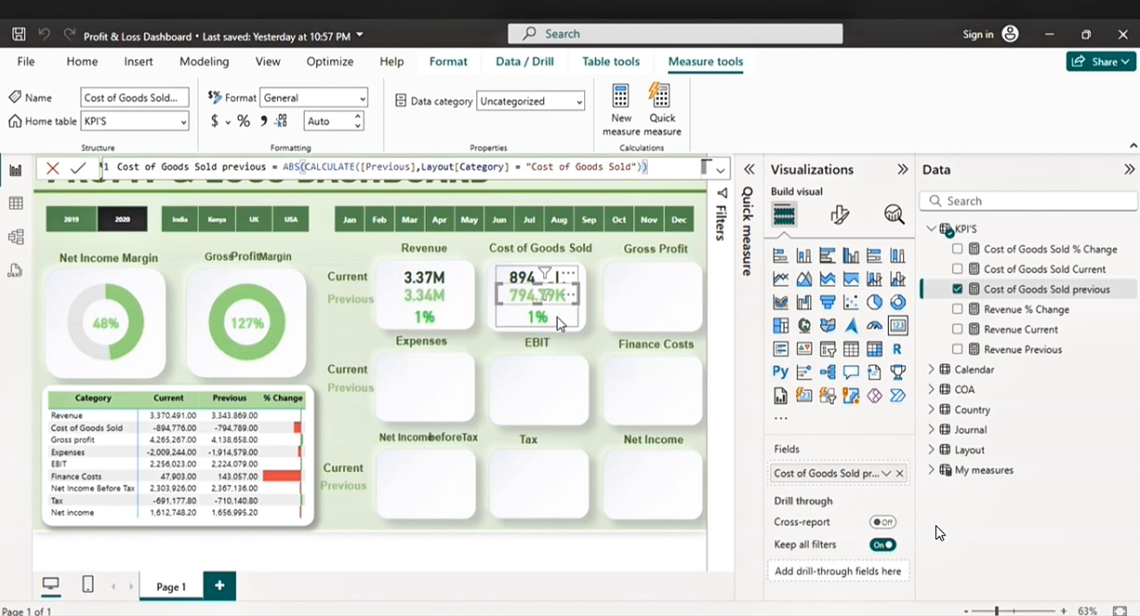
- Replace Revenue % Change with Cost of Goods Sold % Change in the Cost of Goods Sold group's percentage card and select that measure
{"action": "left_click", "coordinate": [558, 324]}
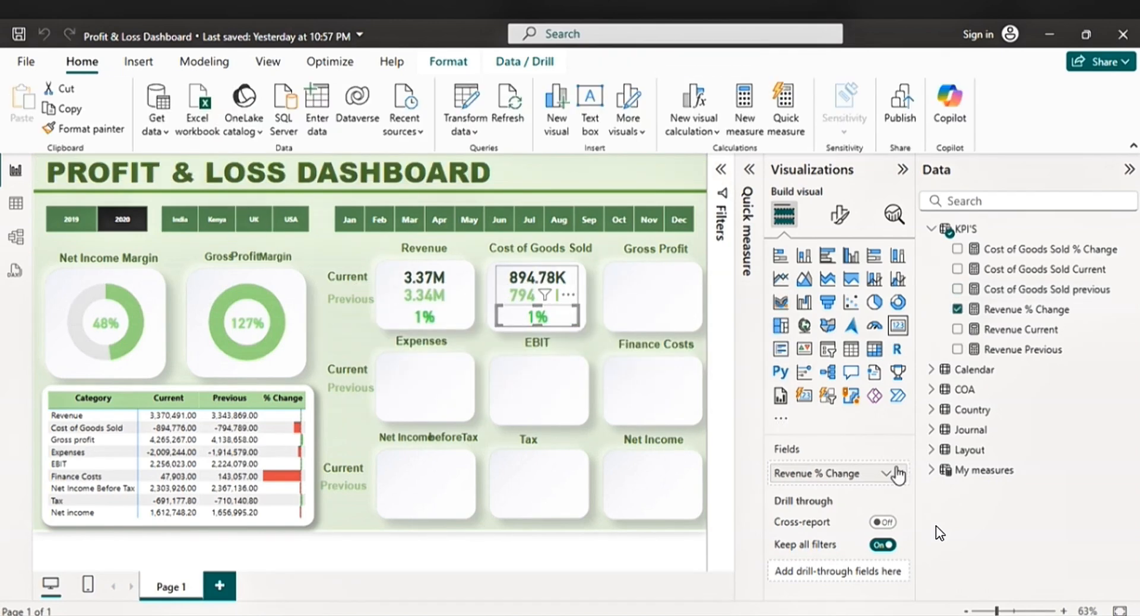
{"action": "left_click", "coordinate": [905, 475]}
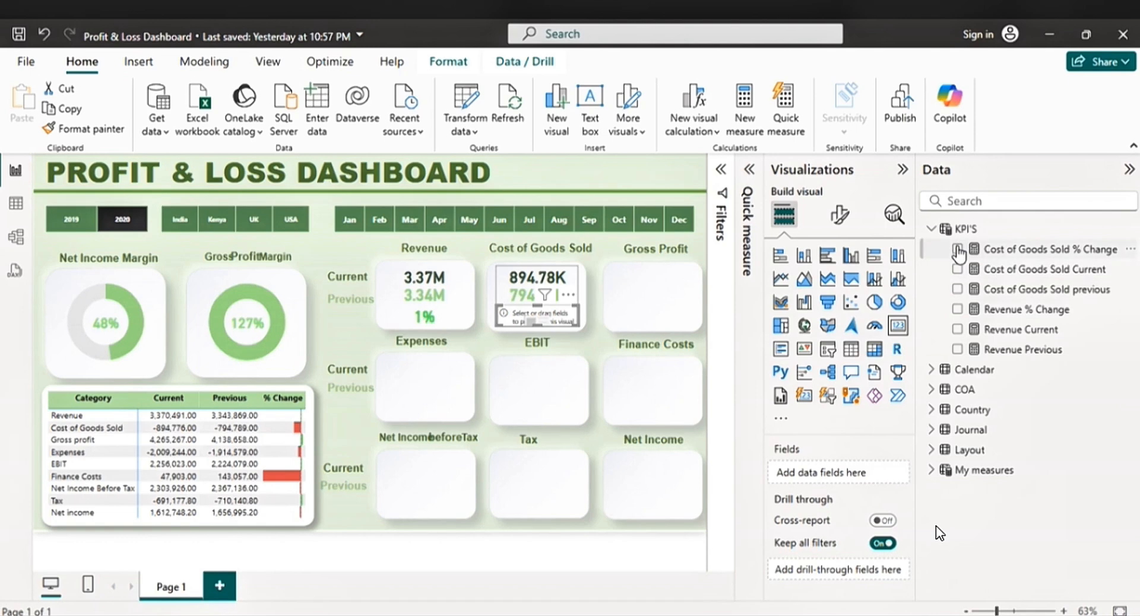
{"action": "left_click", "coordinate": [957, 250]}
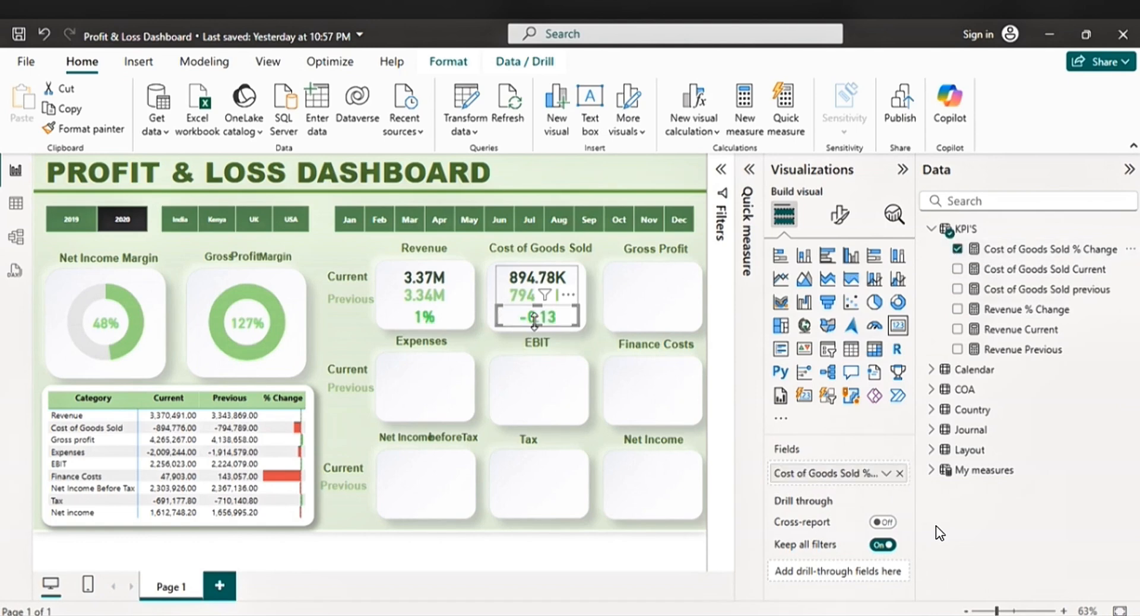
{"action": "left_click", "coordinate": [1015, 250]}
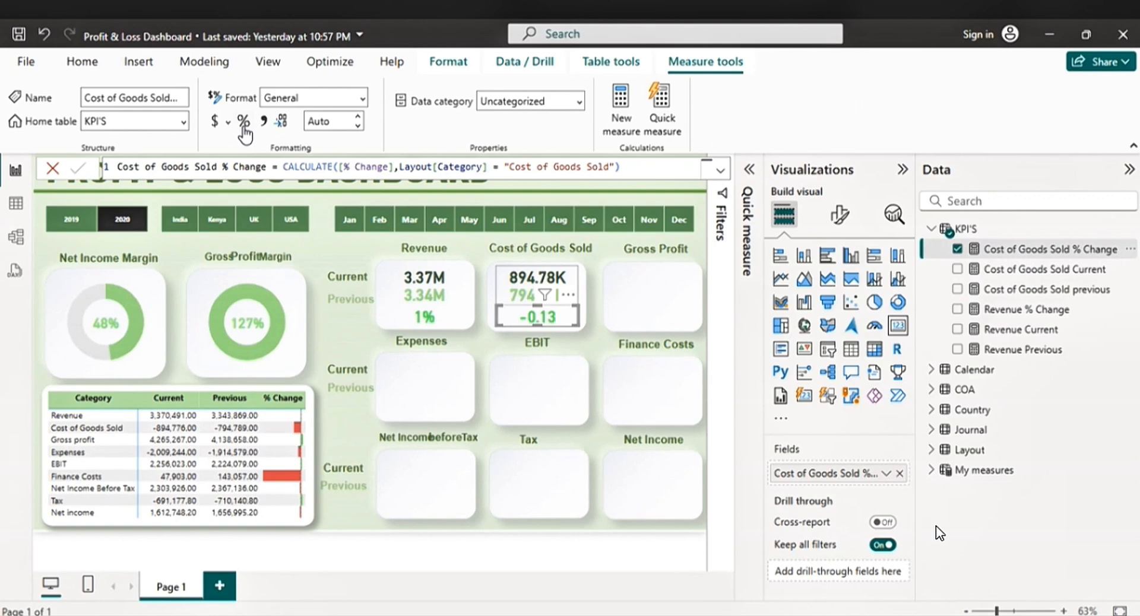
- Format the Cost of Goods Sold % Change measure as a percentage with 0 decimal places
{"action": "left_click", "coordinate": [244, 124]}
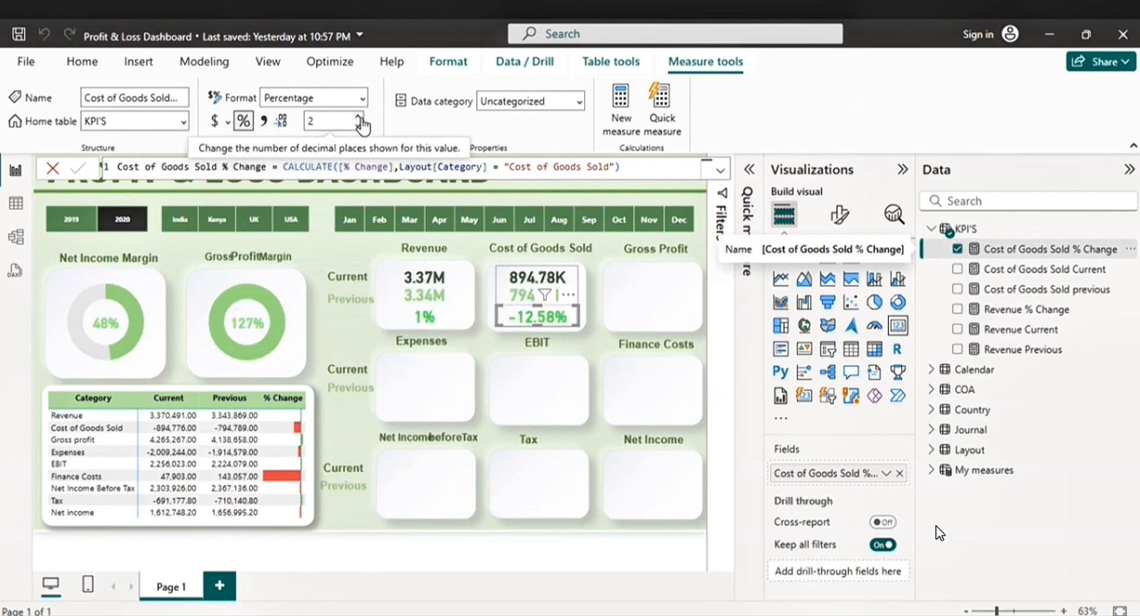
{"action": "left_click", "coordinate": [359, 117]}
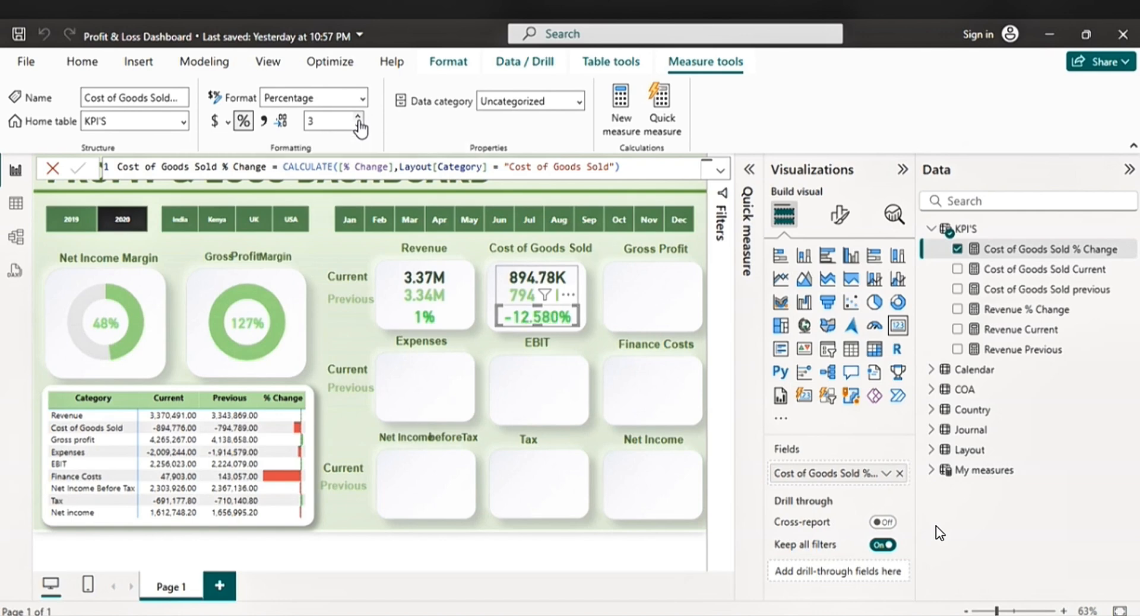
{"action": "left_click", "coordinate": [358, 118]}
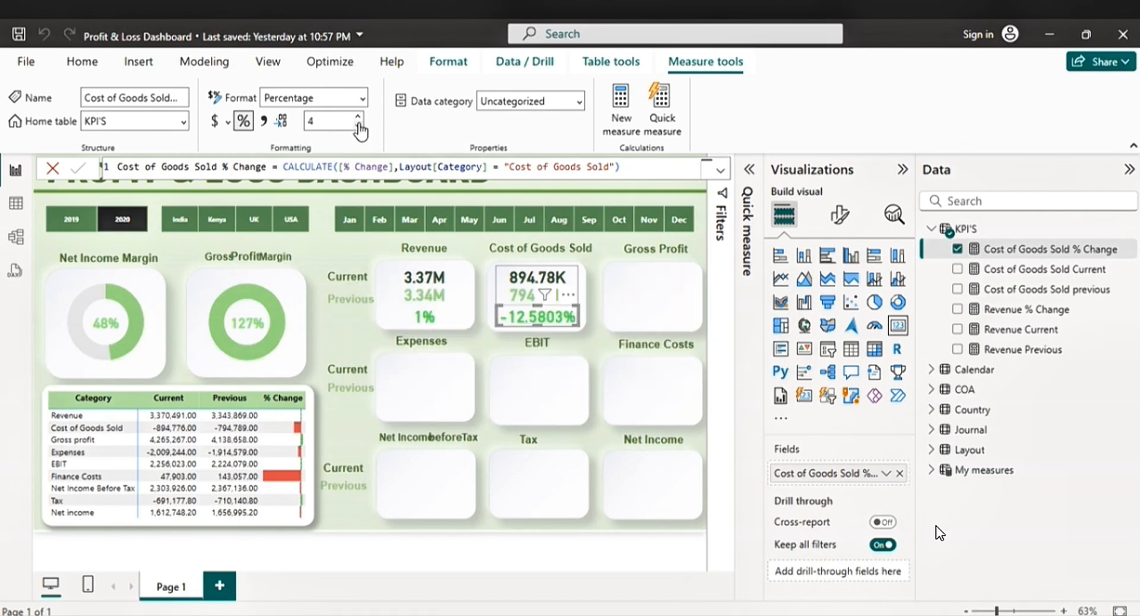
{"action": "left_click", "coordinate": [359, 125]}
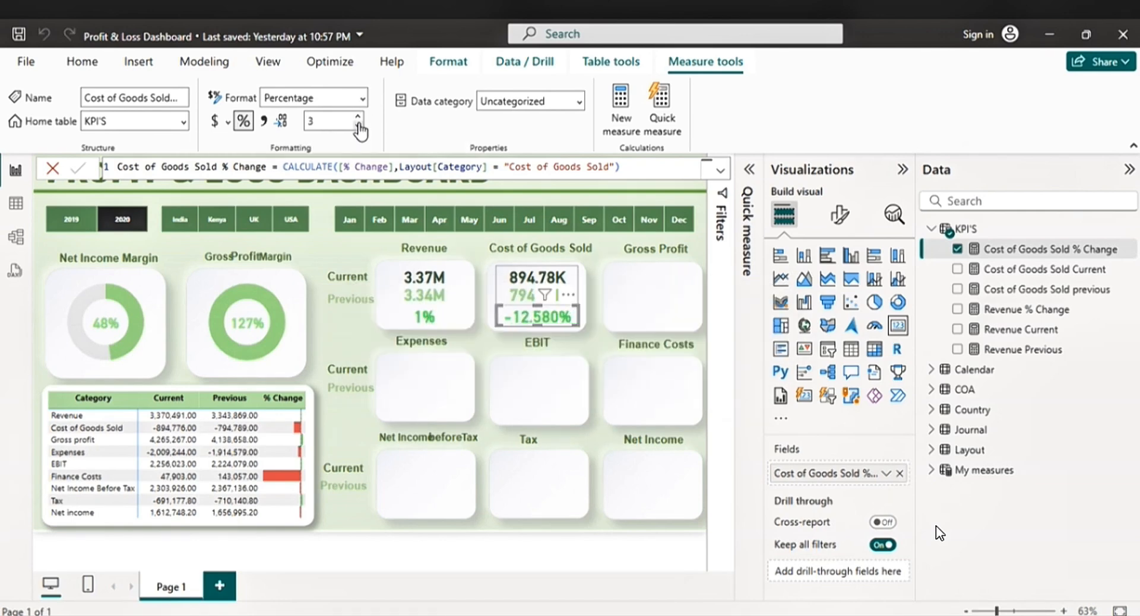
{"action": "left_click", "coordinate": [359, 125]}
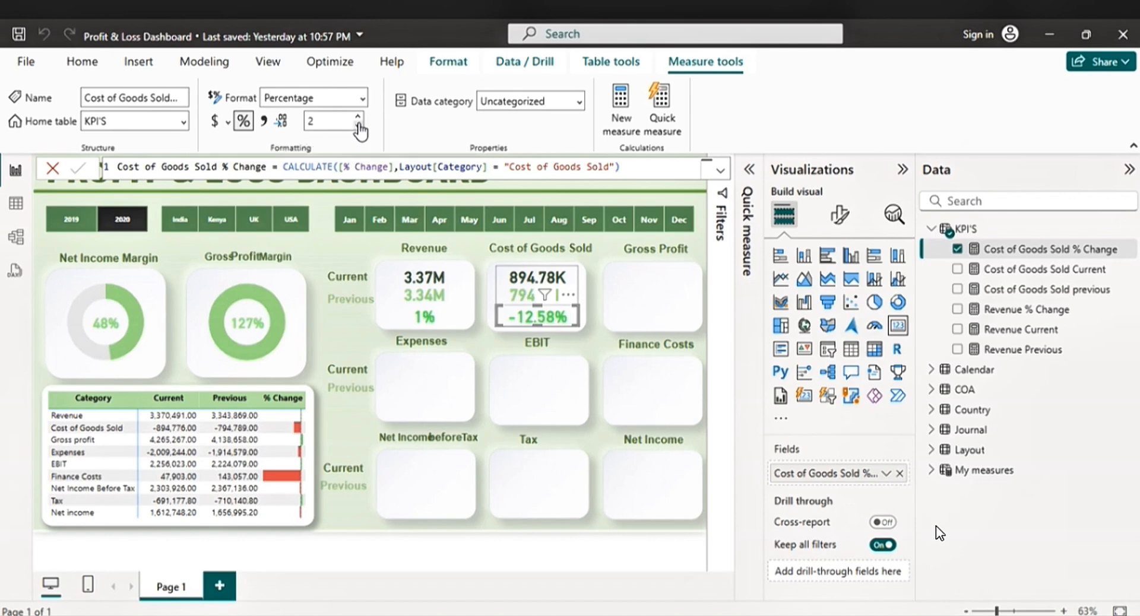
{"action": "left_click", "coordinate": [359, 125]}
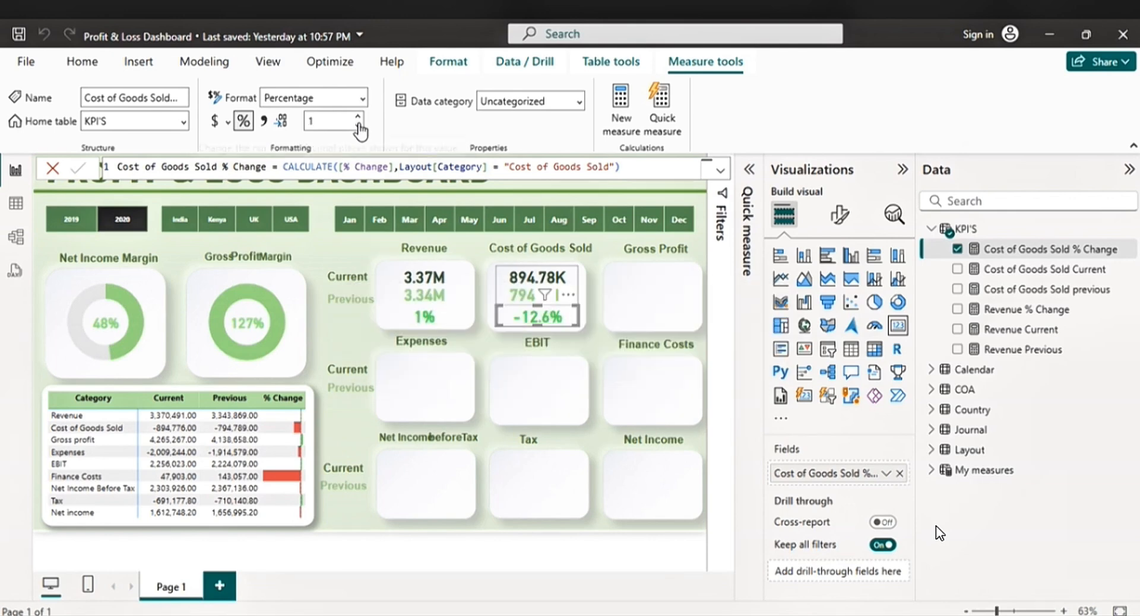
{"action": "left_click", "coordinate": [359, 125]}
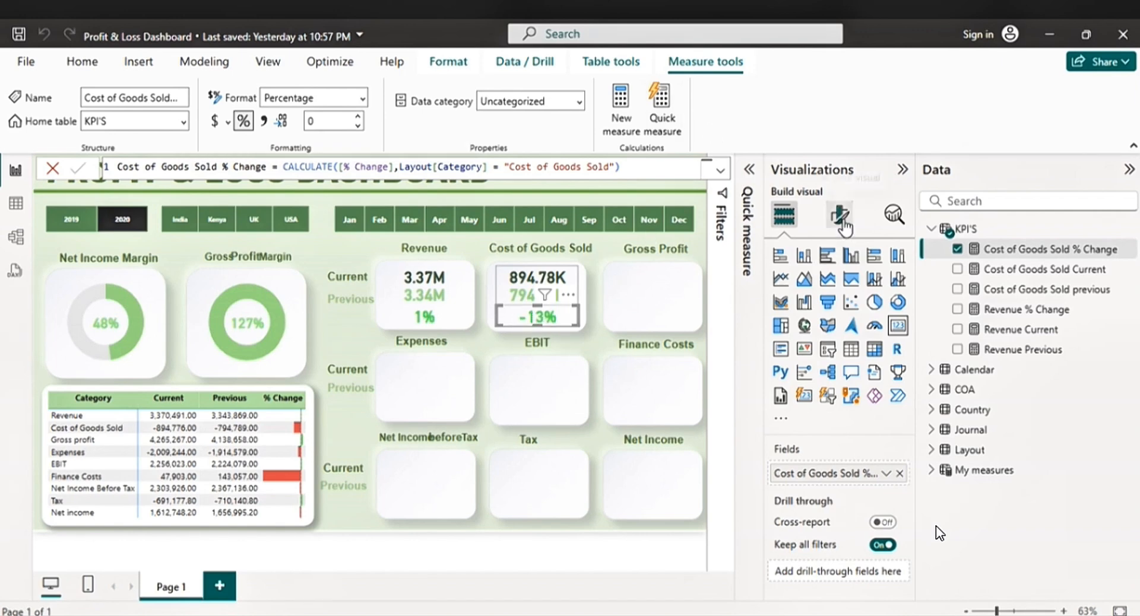
- Base the callout value's colour rules on Cost of Goods Sold % Change for the Cost of Goods Sold percentage card
{"action": "left_click", "coordinate": [840, 219]}
{"action": "left_click", "coordinate": [810, 331]}
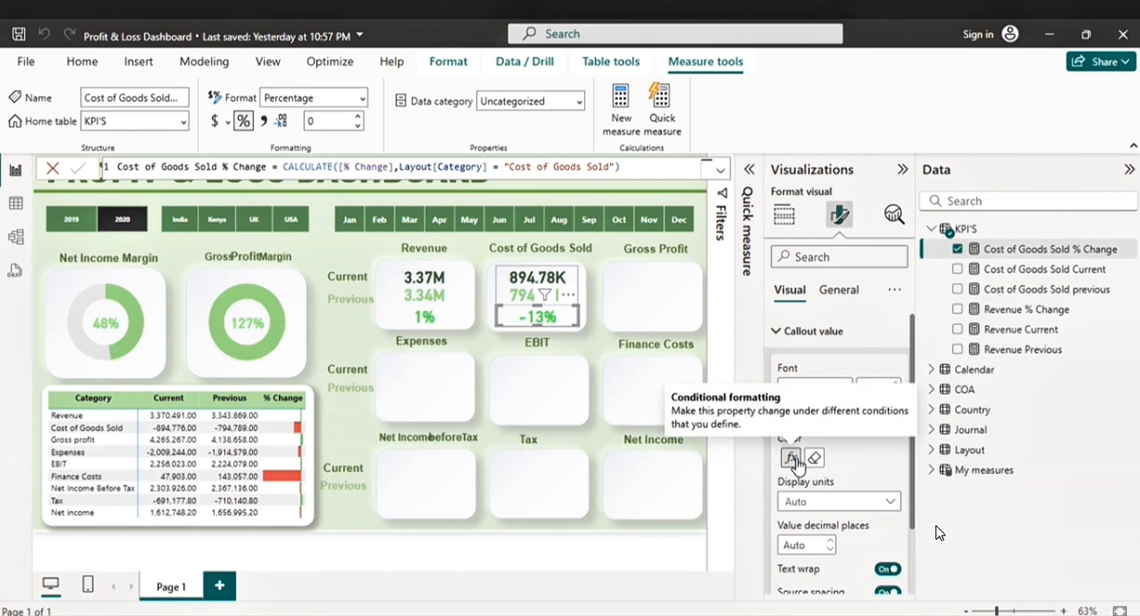
{"action": "left_click", "coordinate": [791, 458]}
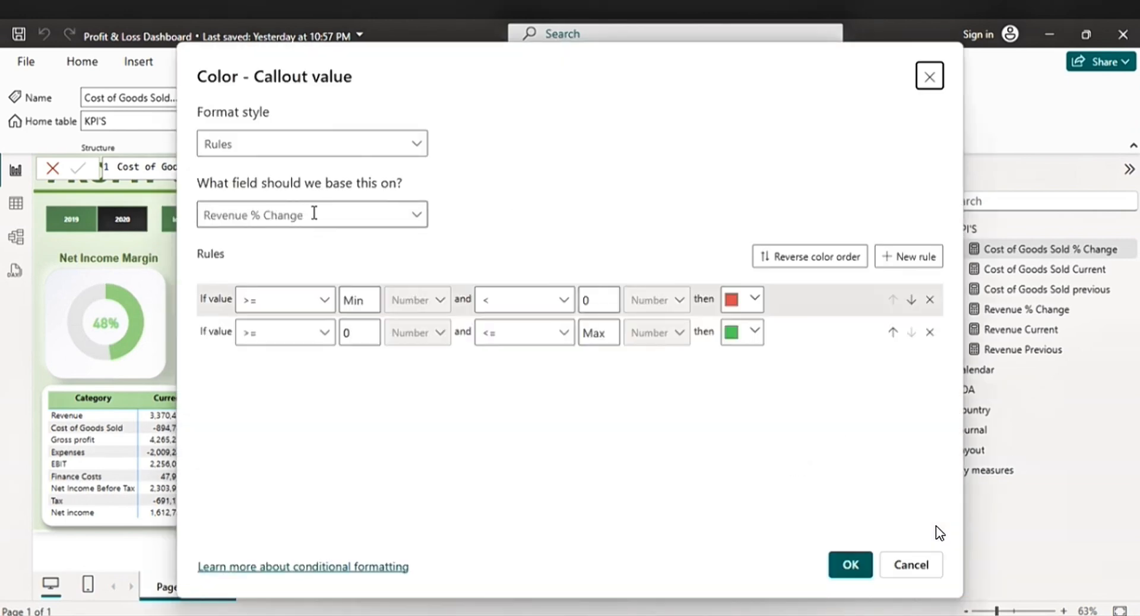
{"action": "left_click", "coordinate": [415, 217]}
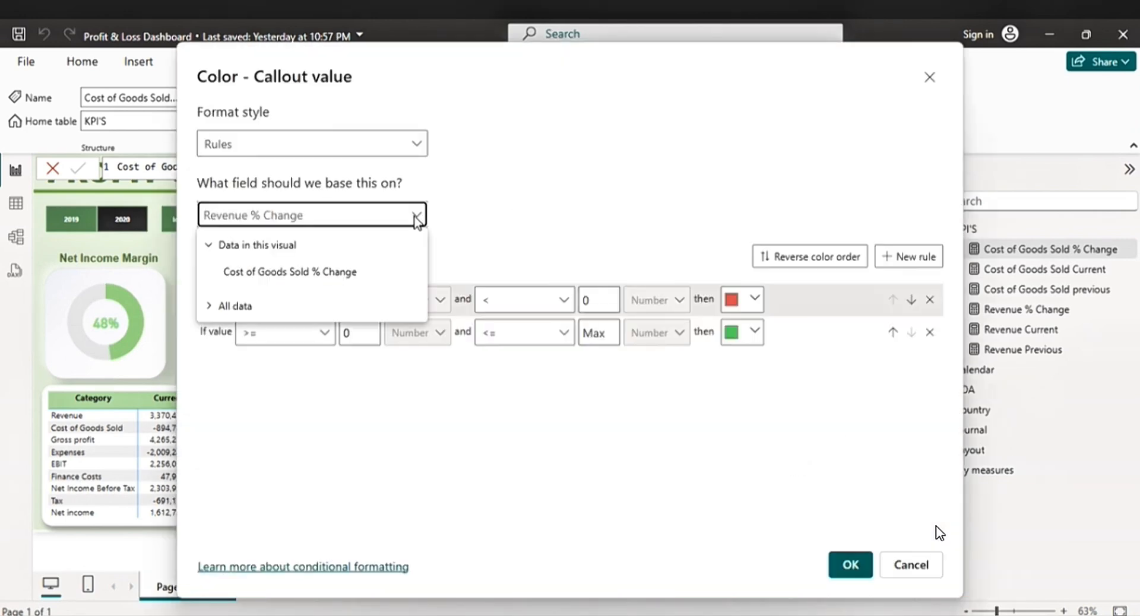
{"action": "left_click", "coordinate": [325, 275]}
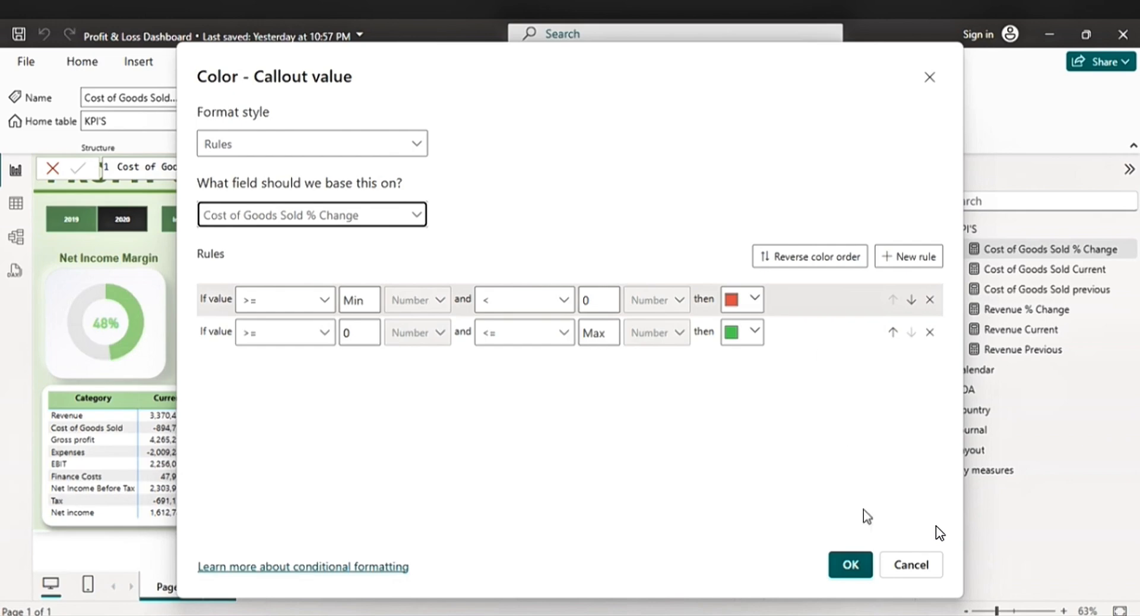
{"action": "left_click", "coordinate": [854, 567]}
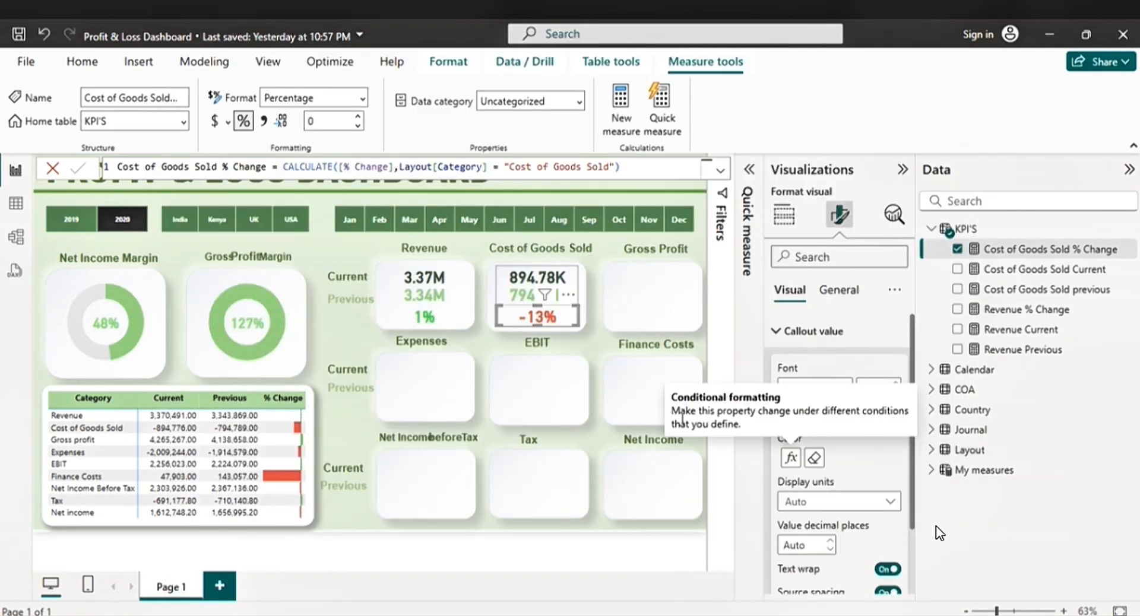
{"action": "left_click", "coordinate": [588, 343]}
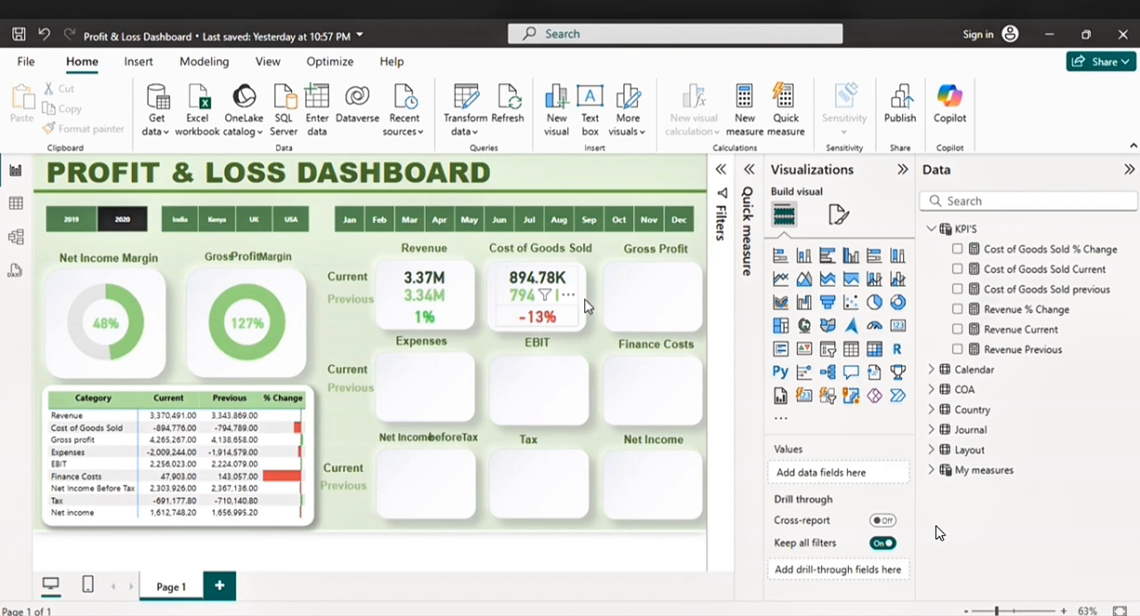
- In the model view, set the Cost of Goods Sold % Change measure's format to Custom
{"action": "left_click", "coordinate": [16, 238]}
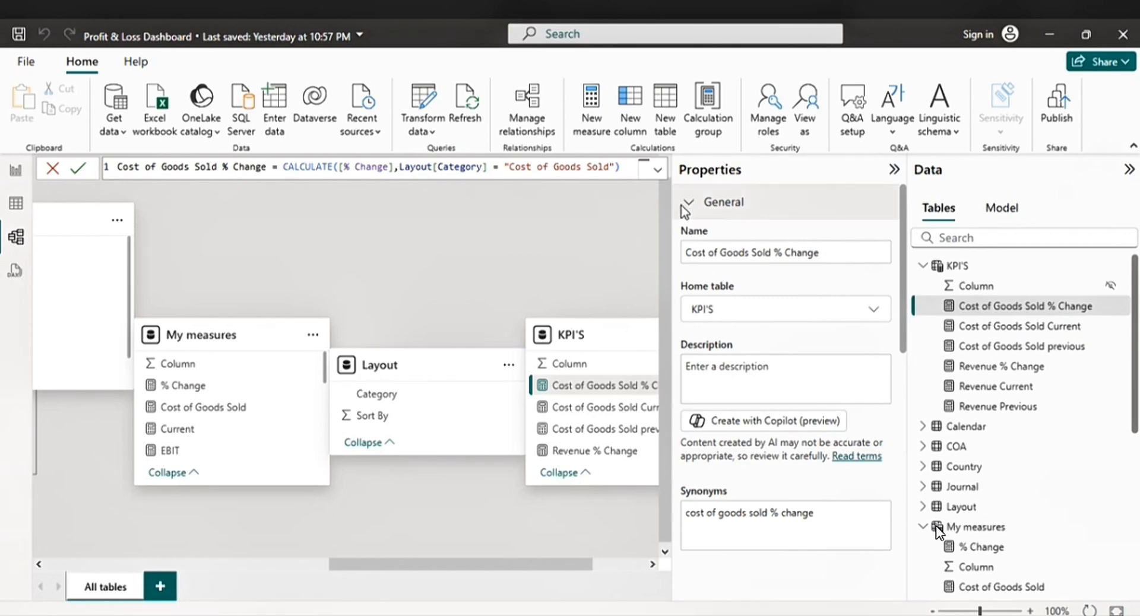
{"action": "left_click", "coordinate": [980, 308]}
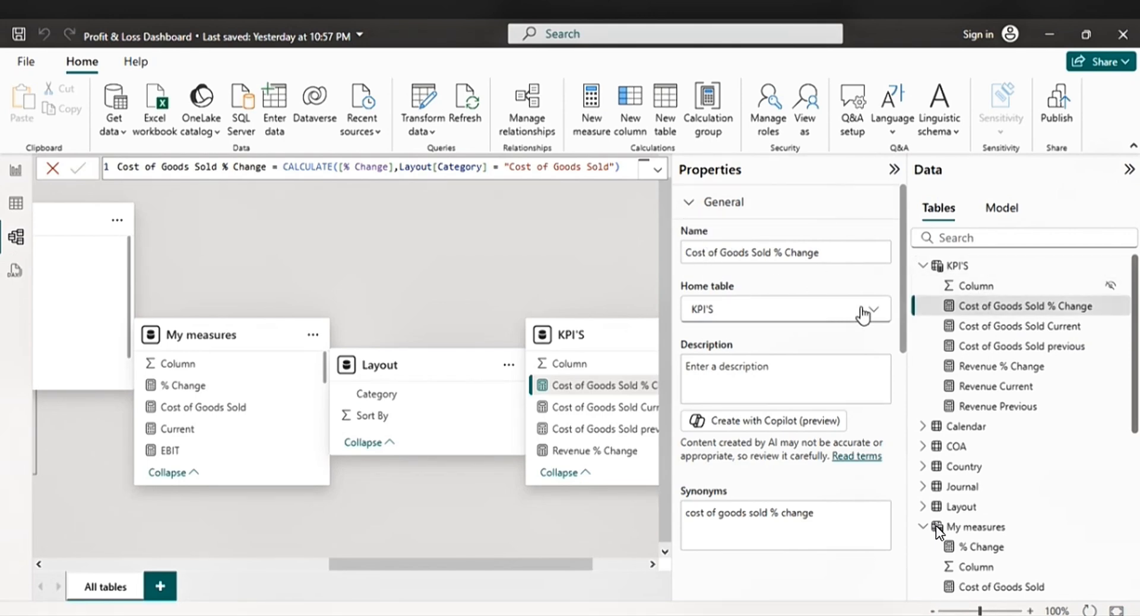
{"action": "scroll", "coordinate": [822, 289], "scroll_direction": "down", "scroll_amount": 2}
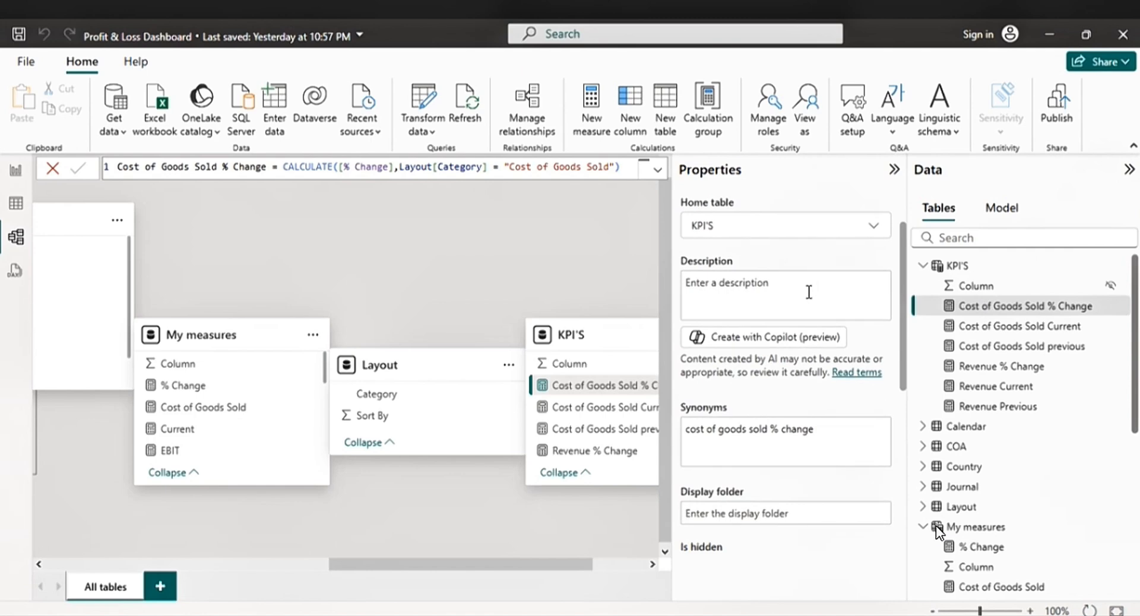
{"action": "scroll", "coordinate": [822, 290], "scroll_direction": "down", "scroll_amount": 5}
{"action": "scroll", "coordinate": [808, 292], "scroll_direction": "down", "scroll_amount": 2}
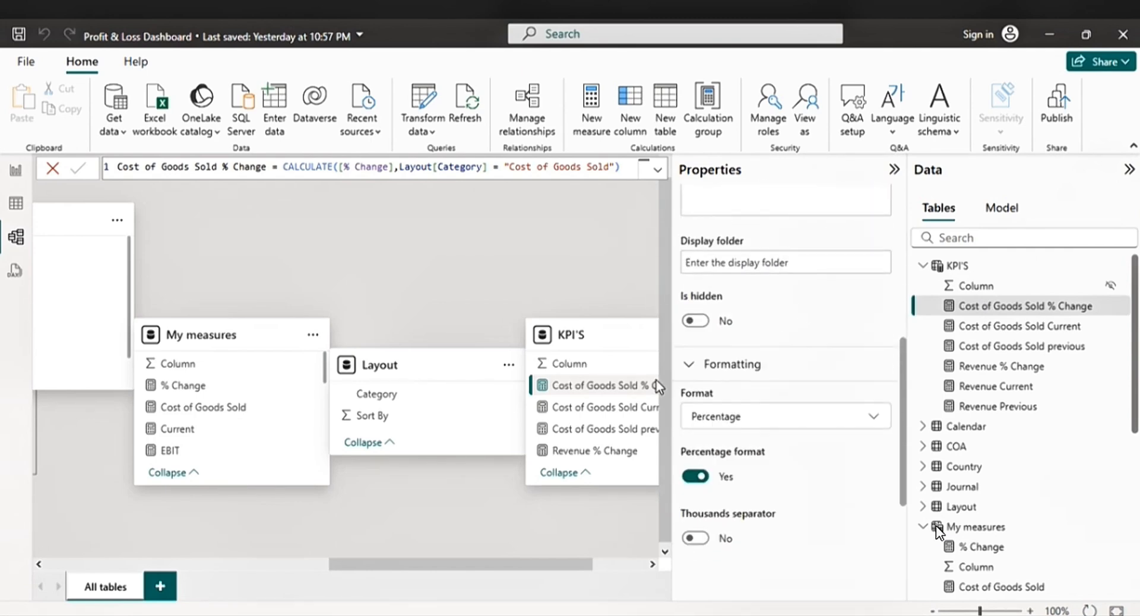
{"action": "scroll", "coordinate": [736, 368], "scroll_direction": "down", "scroll_amount": 3}
{"action": "left_click", "coordinate": [874, 322]}
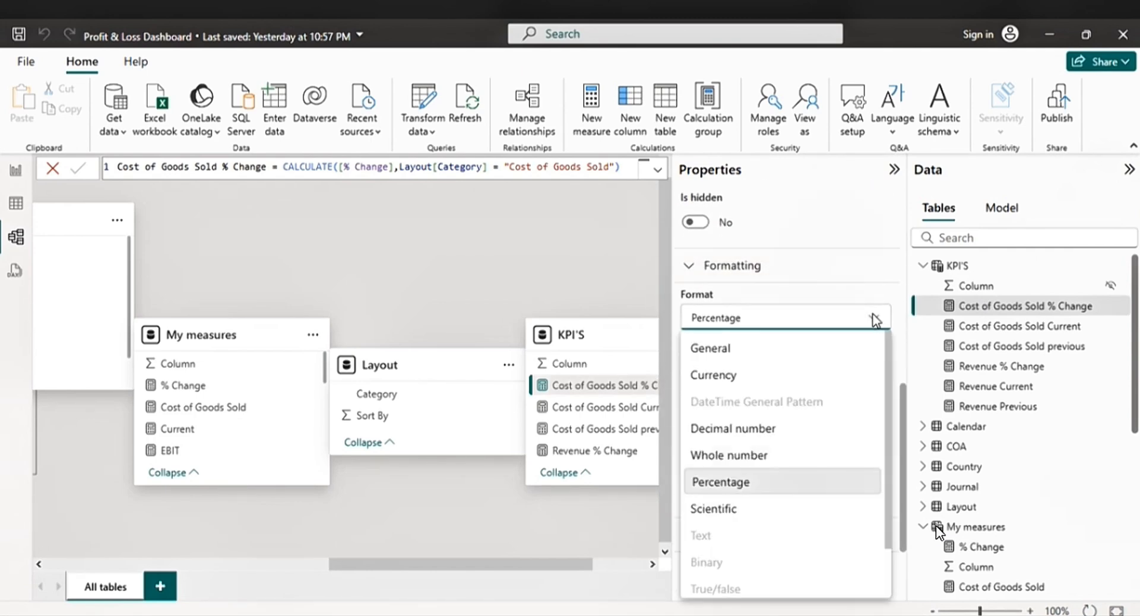
{"action": "scroll", "coordinate": [798, 414], "scroll_direction": "down", "scroll_amount": 1}
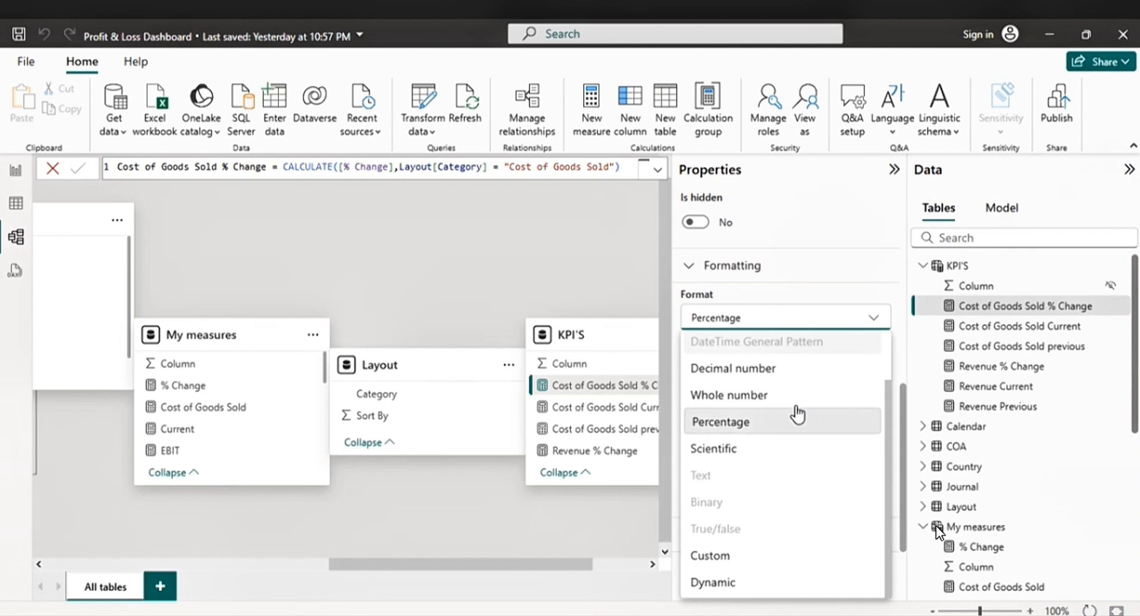
{"action": "left_click", "coordinate": [734, 561]}
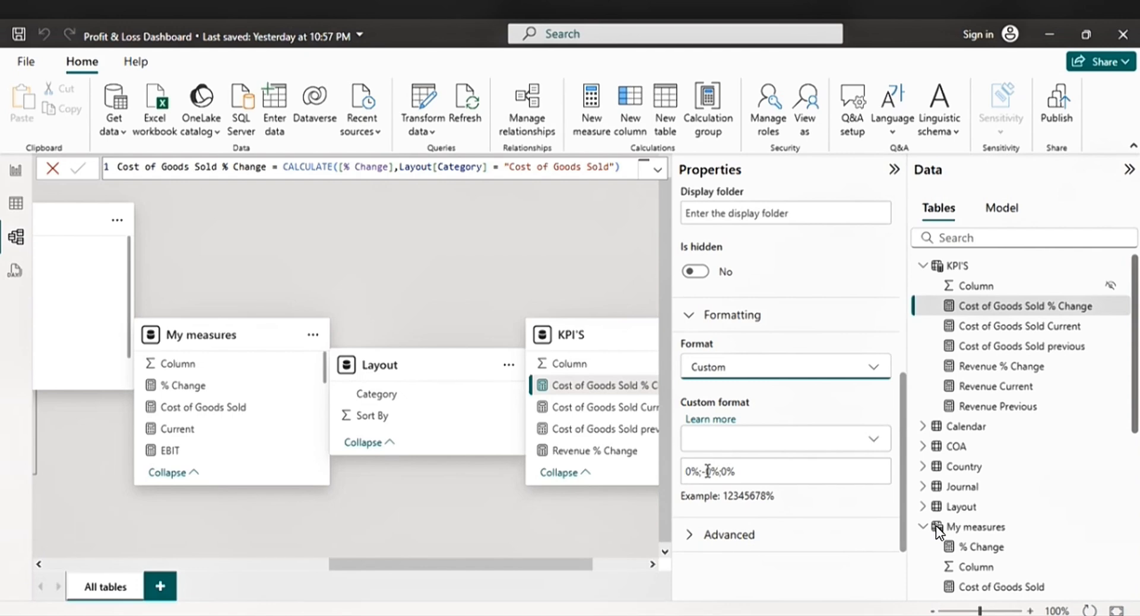
- Remove the minus sign from the negative section of the measure's custom format string and return to the report view
{"action": "left_click", "coordinate": [707, 471]}
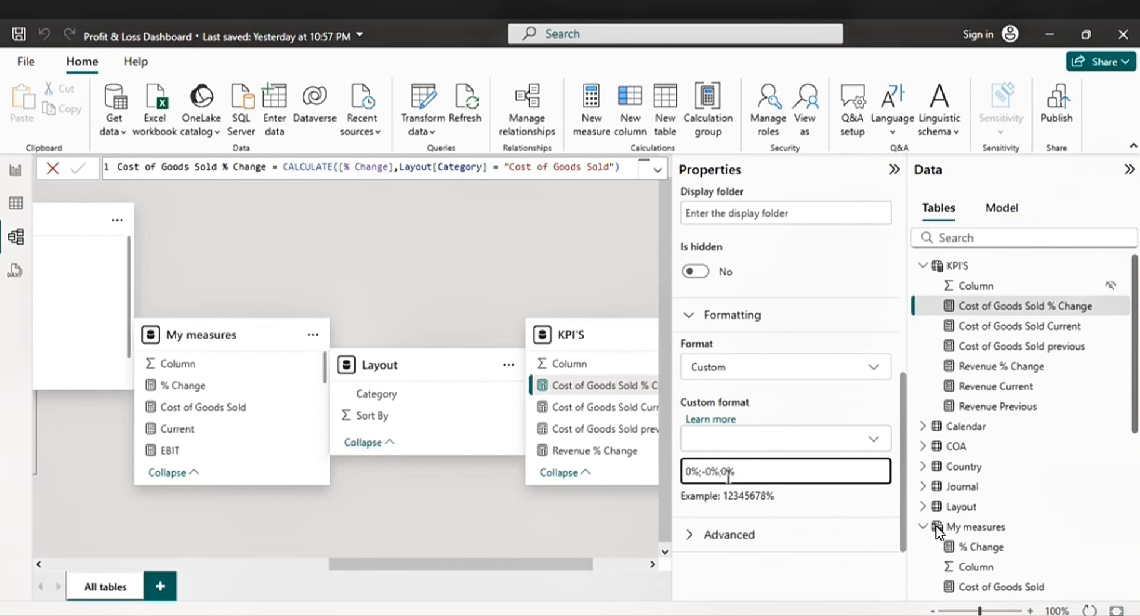
{"action": "left_click", "coordinate": [579, 257]}
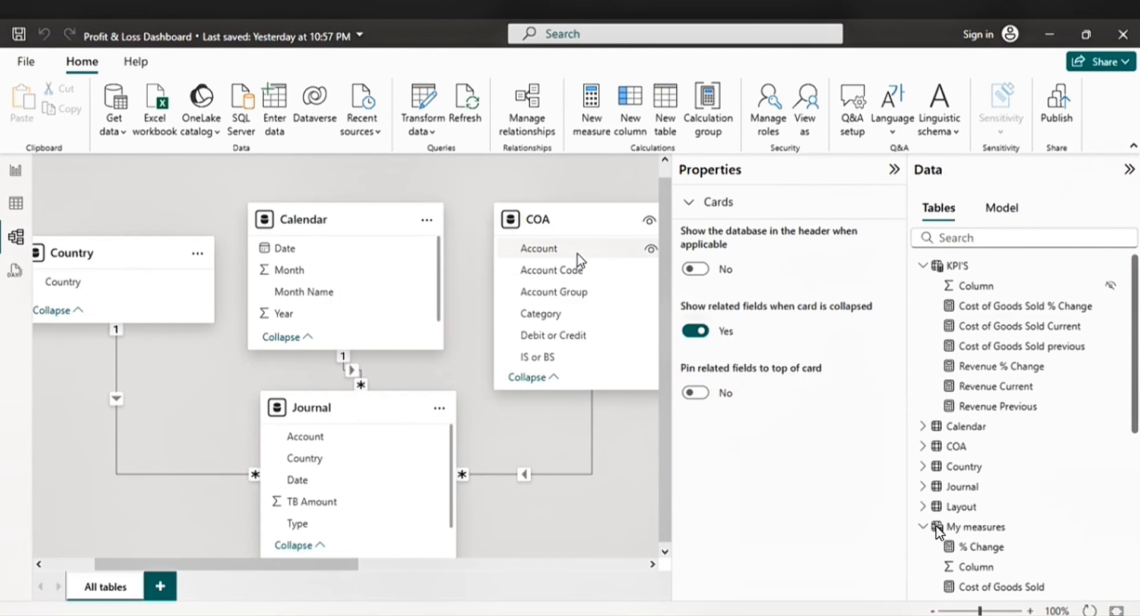
{"action": "left_click", "coordinate": [15, 174]}
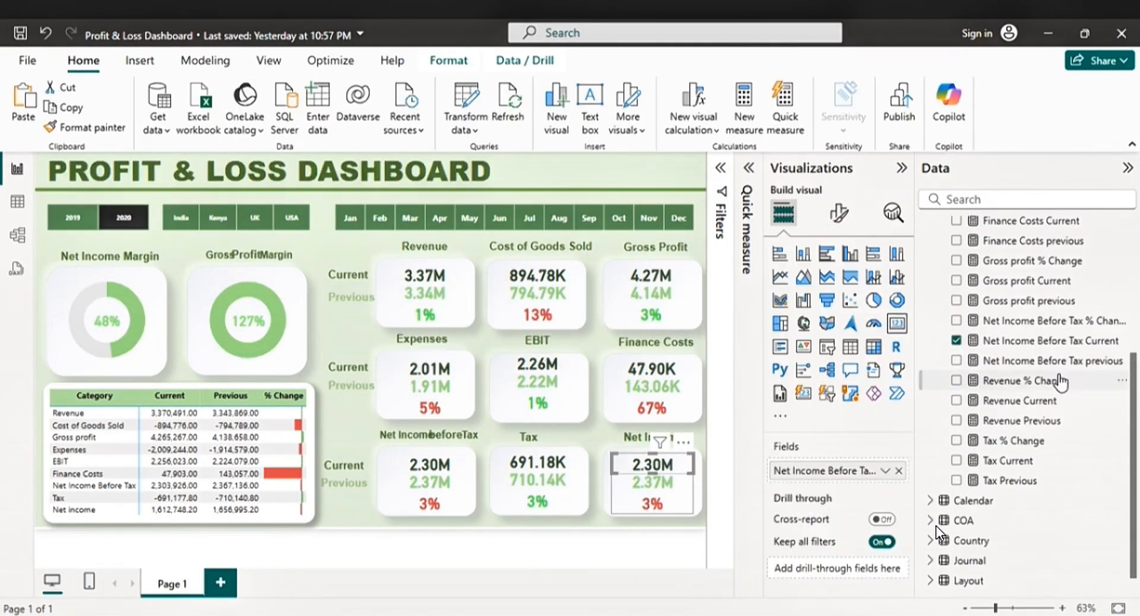
- Test the slicers by filtering the dashboard to 2020 and Jan, then clear the month selection
{"action": "left_click", "coordinate": [122, 228]}
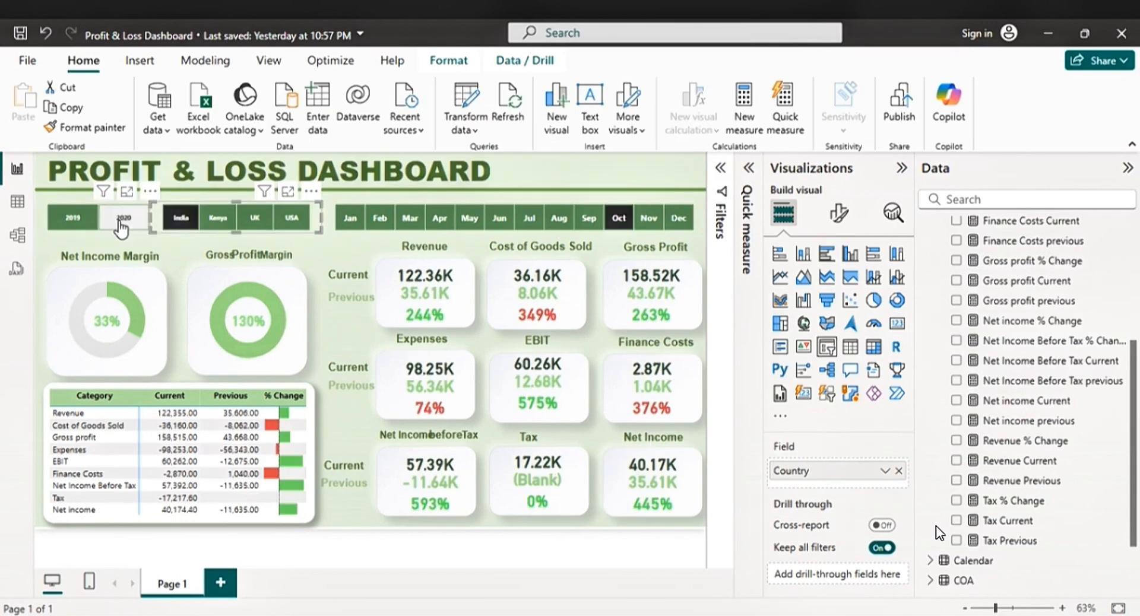
{"action": "left_click", "coordinate": [113, 228]}
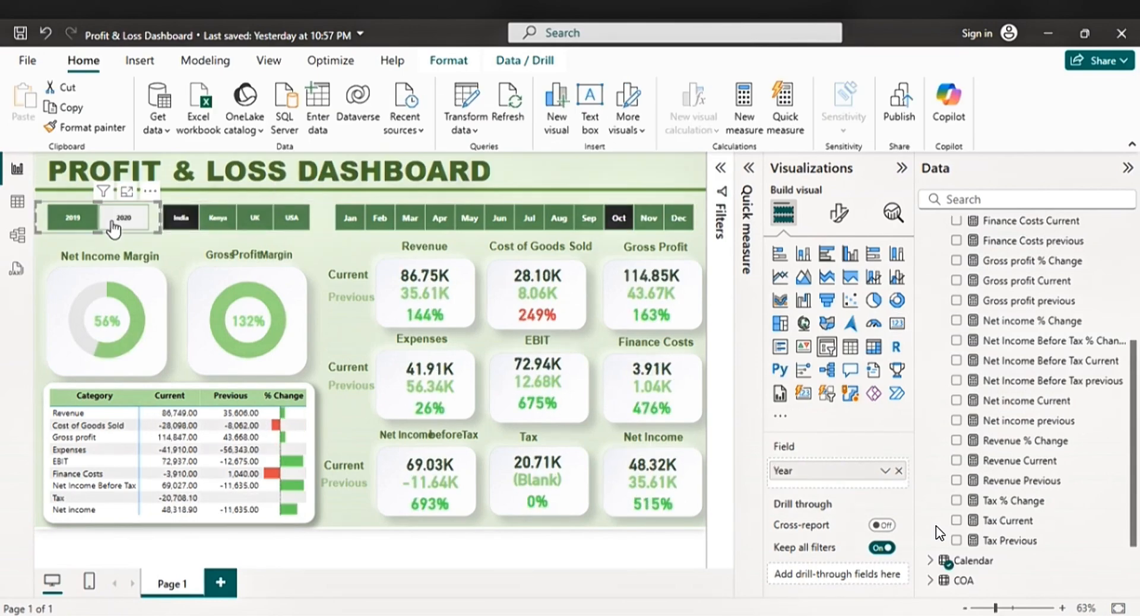
{"action": "left_click", "coordinate": [145, 225]}
{"action": "left_click", "coordinate": [350, 221]}
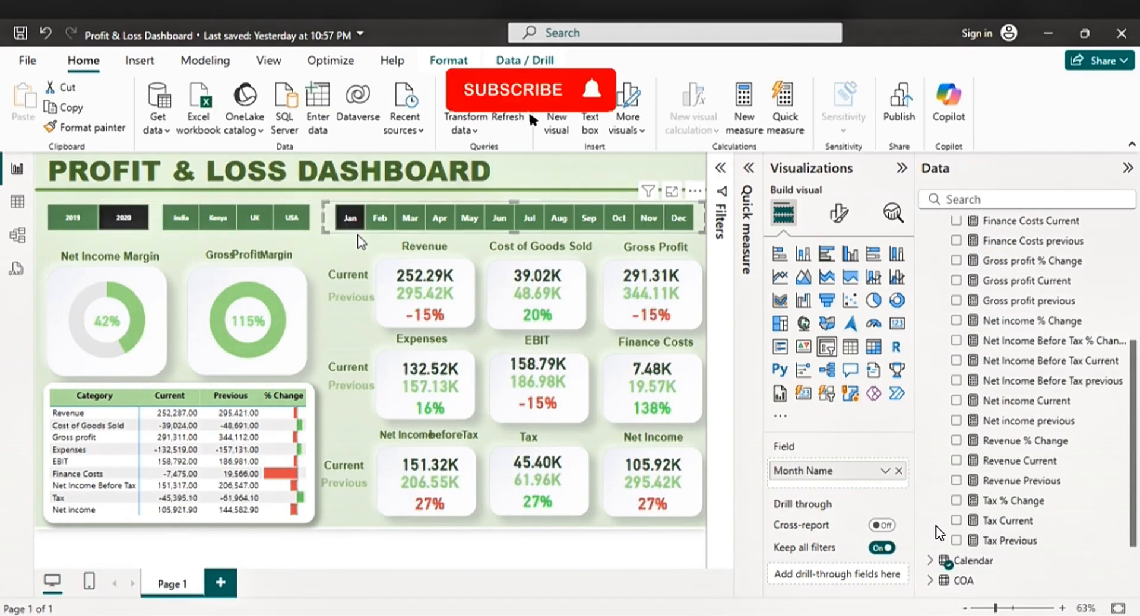
{"action": "left_click", "coordinate": [352, 223]}
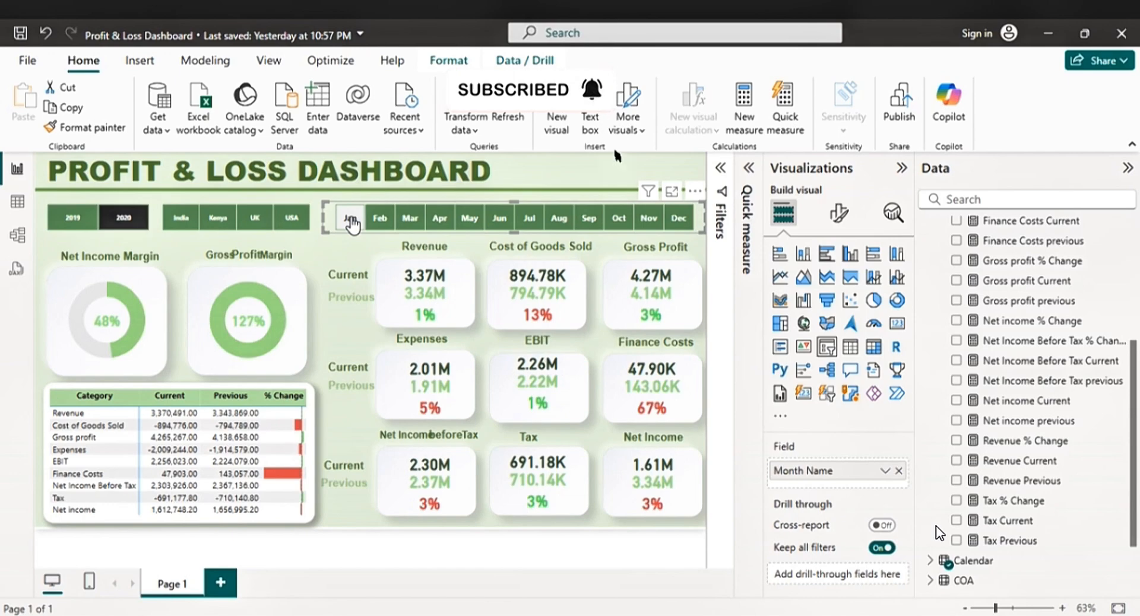
{"action": "left_click", "coordinate": [352, 568]}
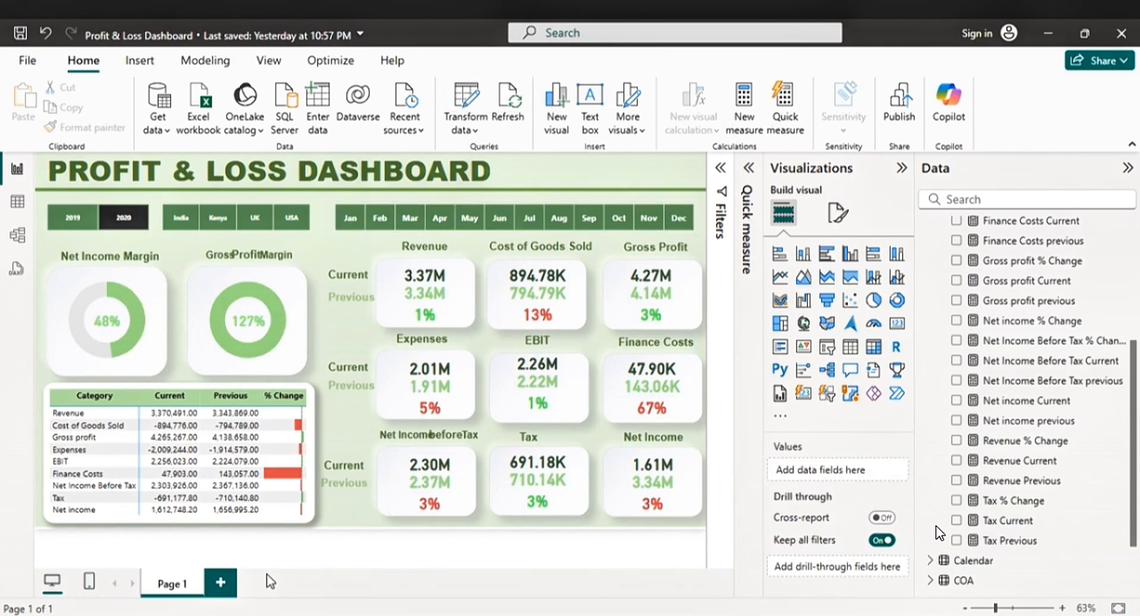